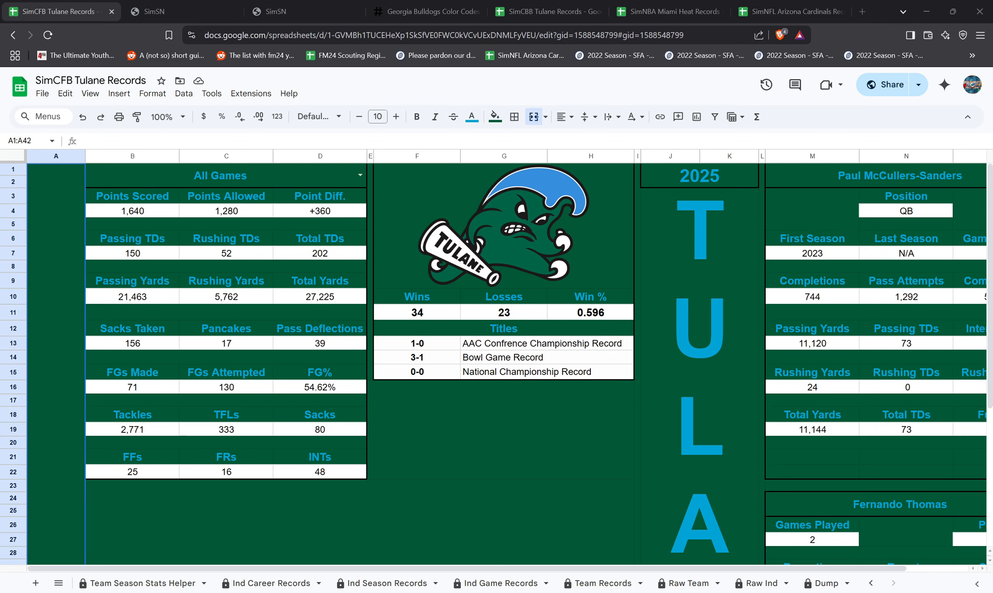
- Open the Raw Ind sheet and examine how the GID column numbers the rows of each game
click(759, 584)
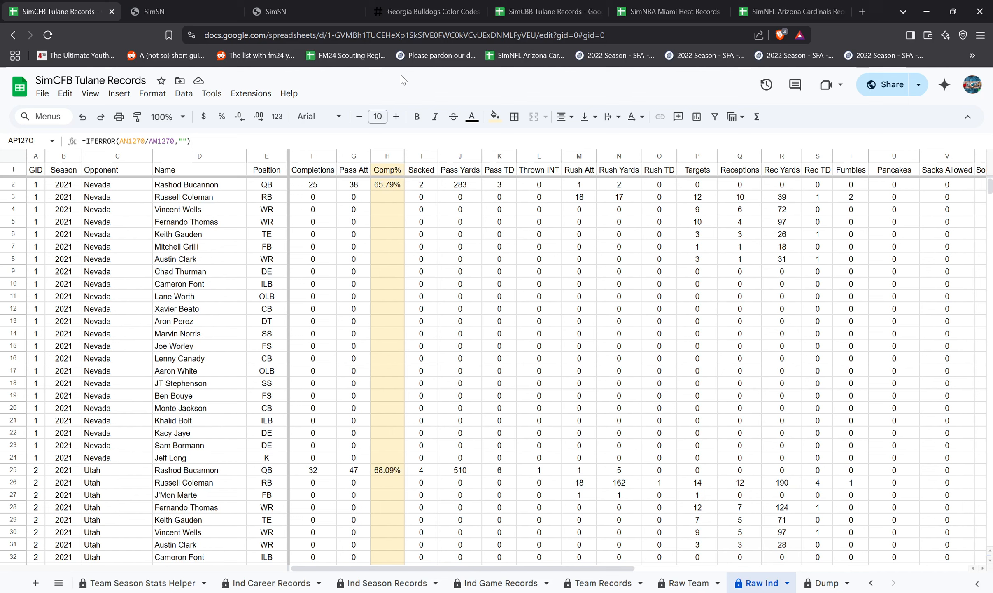
click(36, 188)
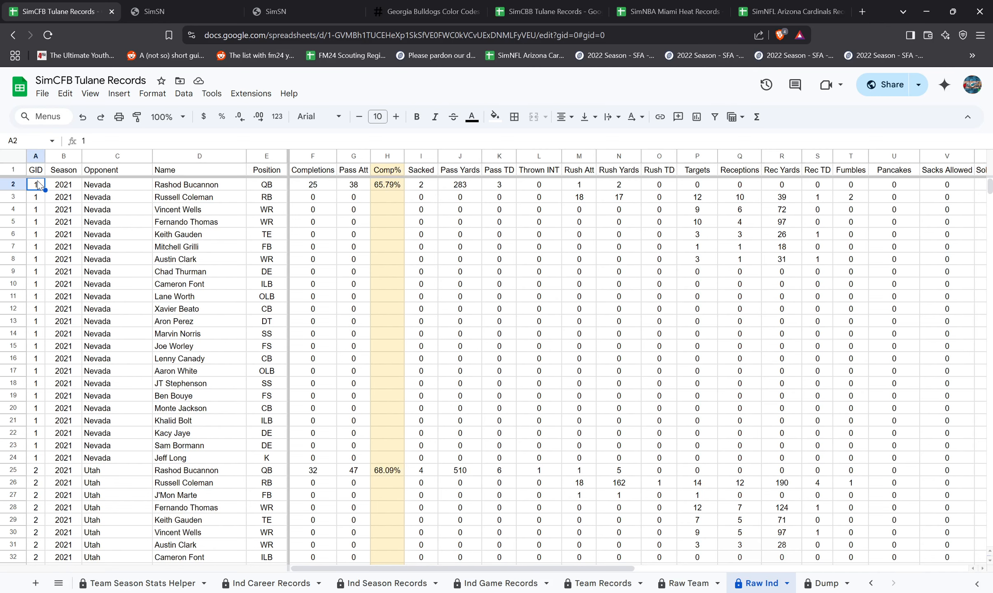
scroll(39, 186, down, 6)
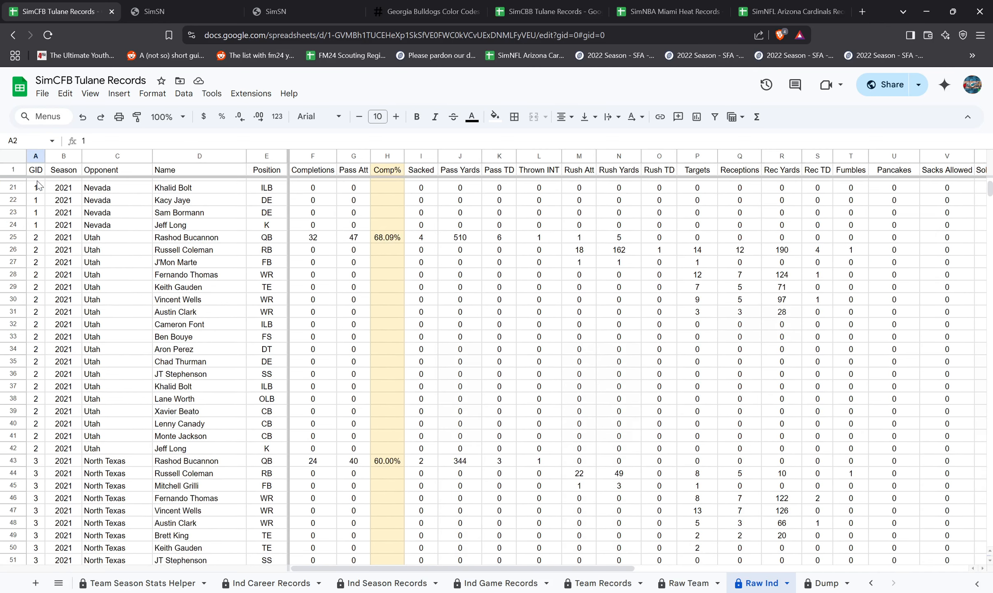
scroll(39, 186, up, 6)
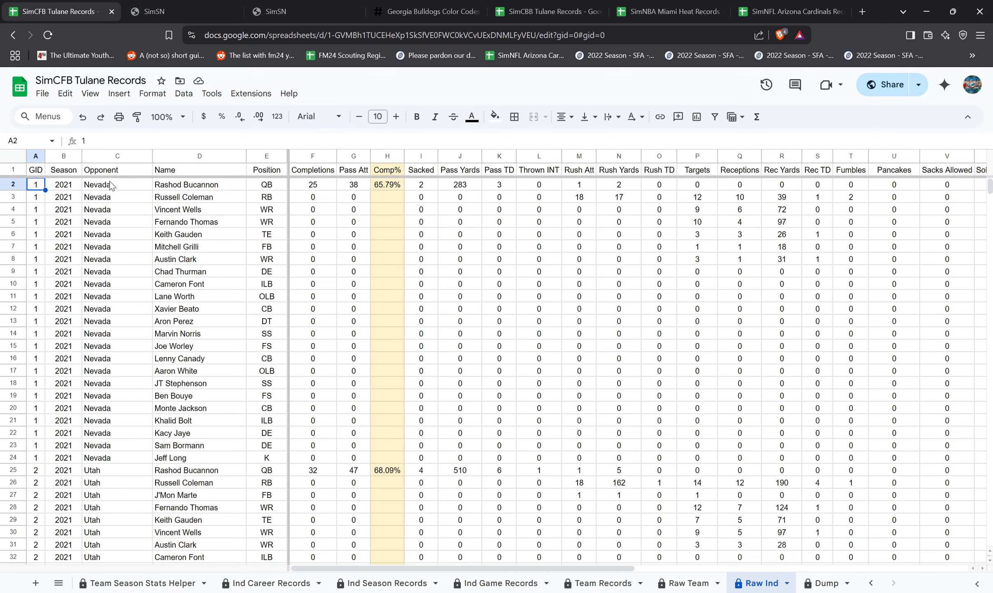
scroll(47, 212, down, 5)
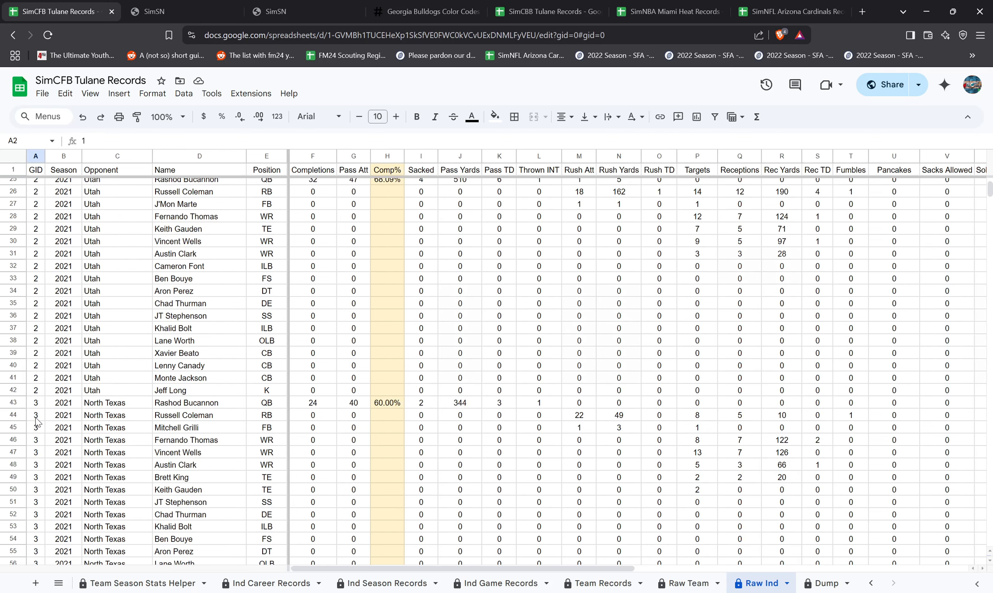
scroll(73, 284, up, 5)
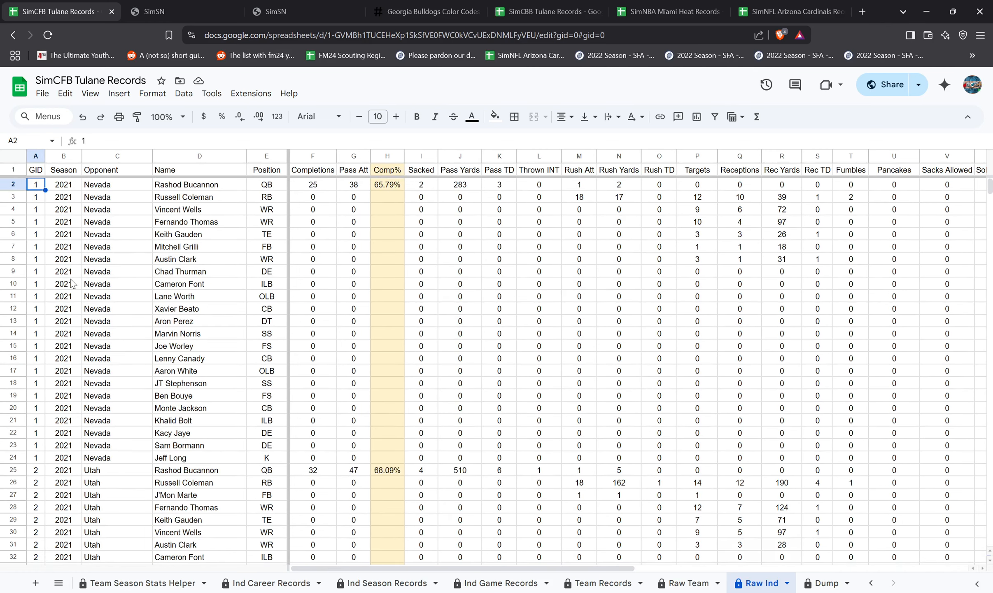
- Examine the Season, Opponent, Name, Position and Completions entries in the first data row
click(71, 175)
click(73, 185)
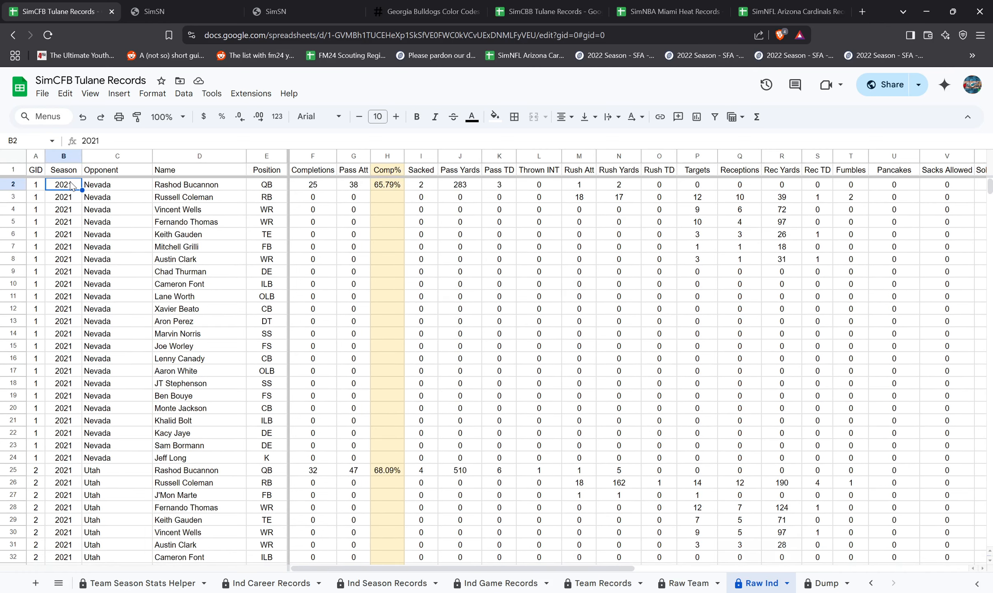
click(124, 185)
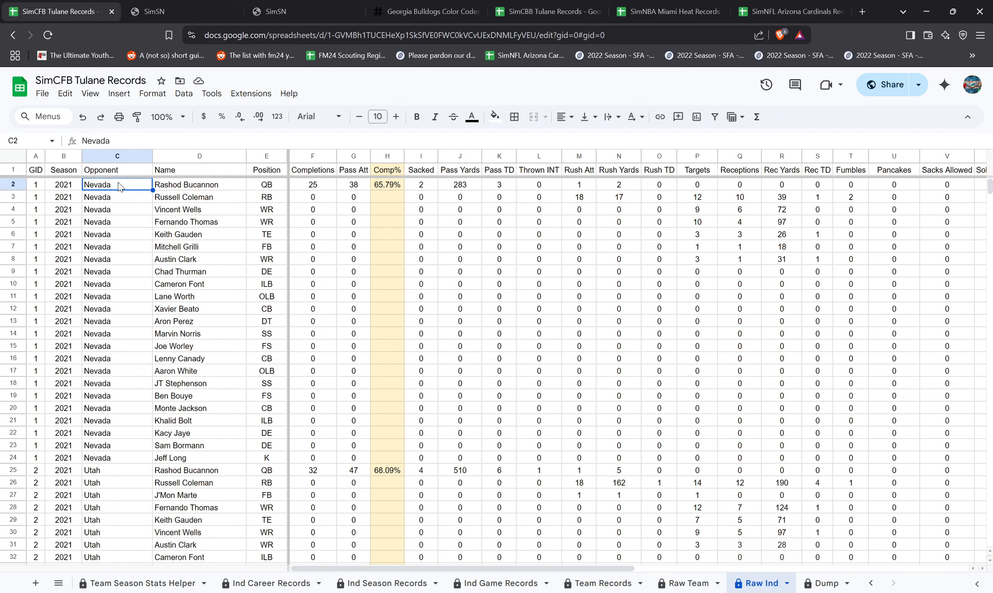
click(173, 187)
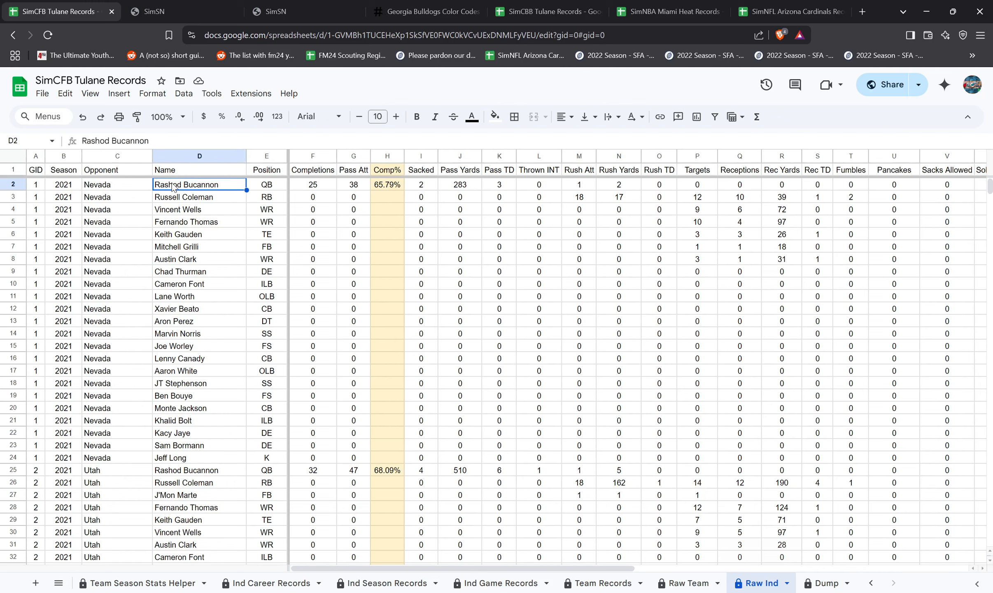
click(256, 186)
click(306, 188)
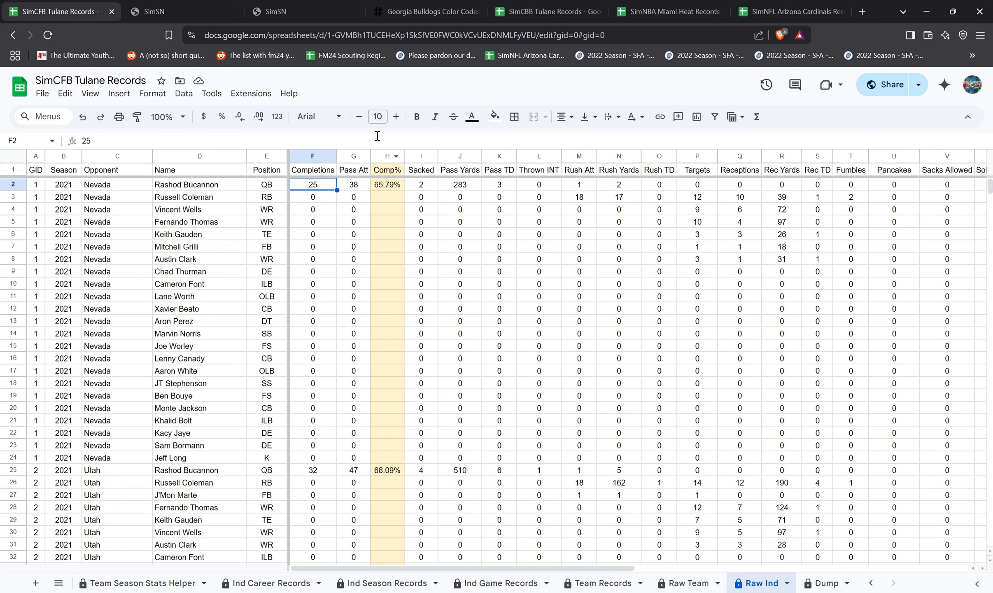
- Inspect the Comp% column and the formula in its first data cell, H2
click(380, 157)
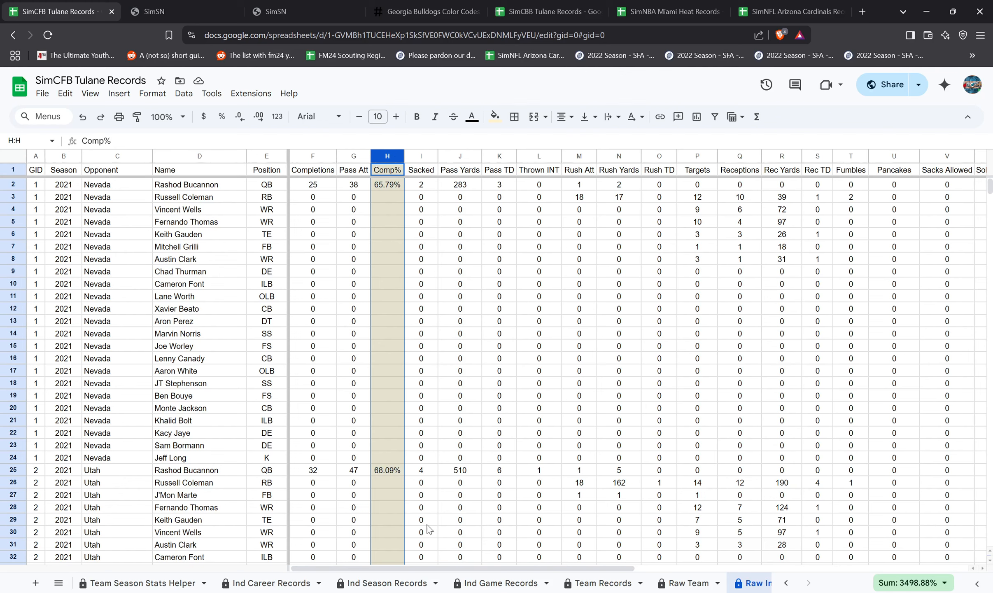
click(387, 185)
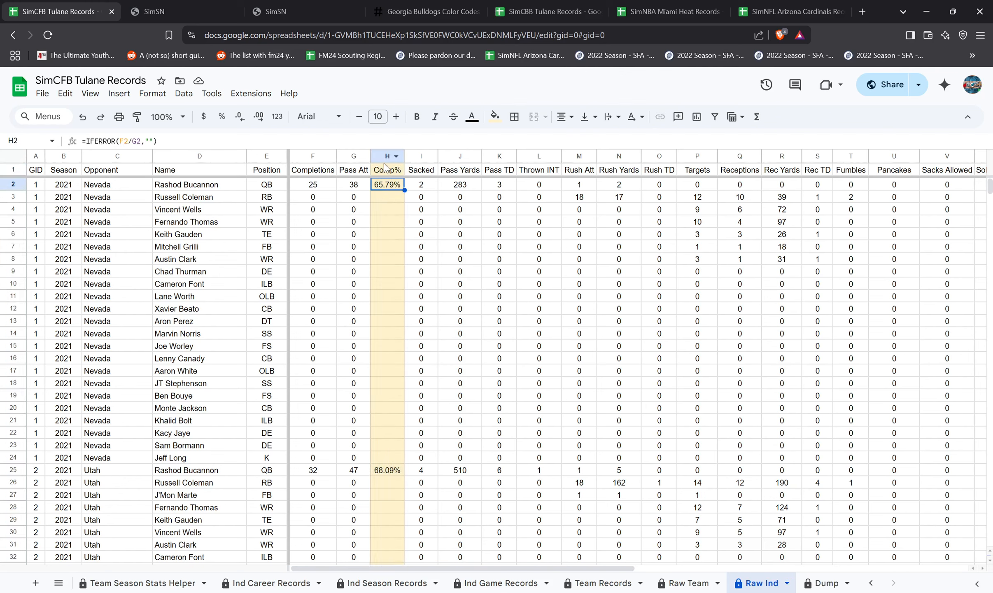
click(387, 170)
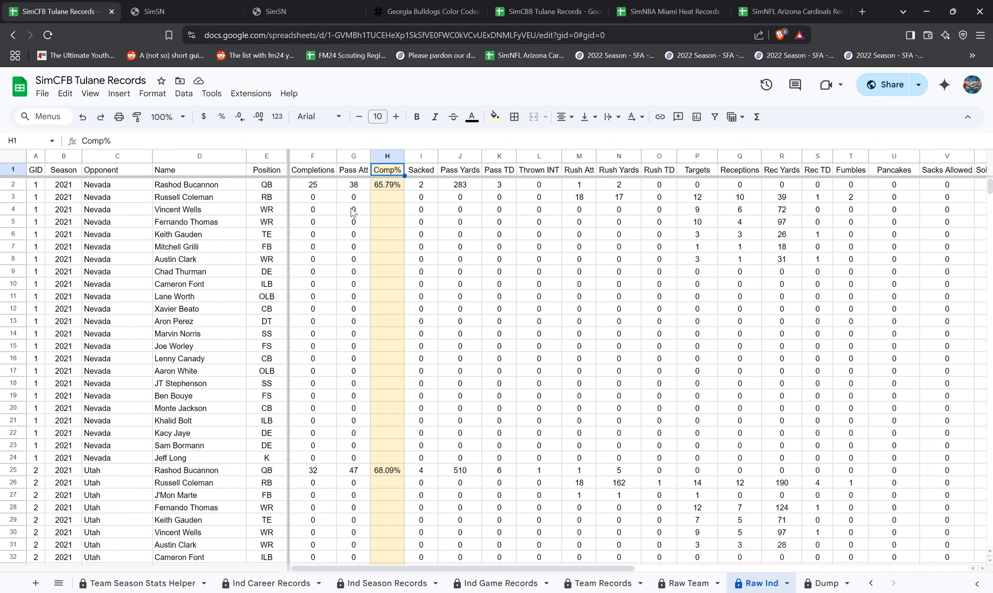
click(390, 183)
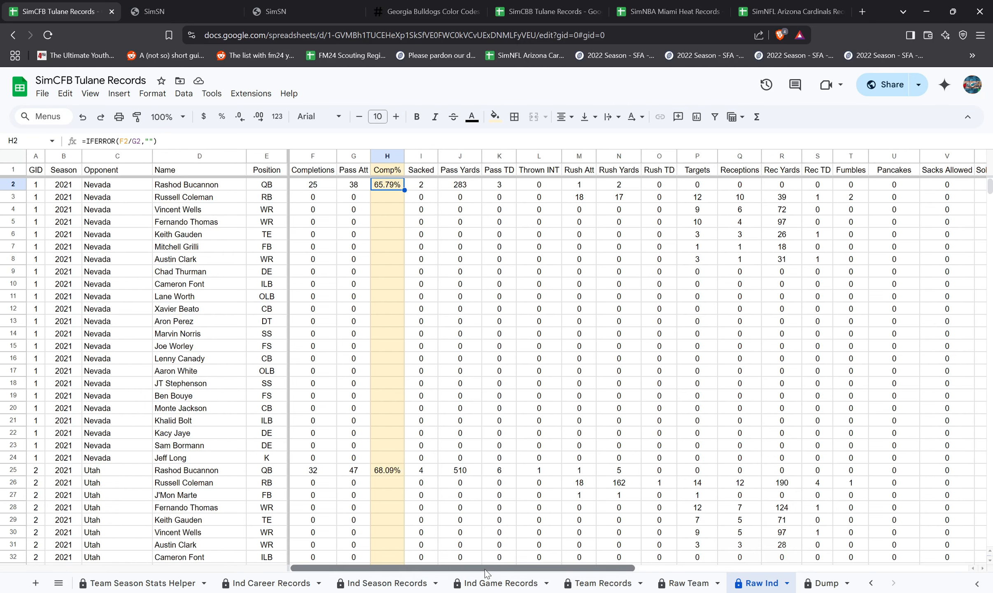
- Examine the remaining stat columns of the first row, including Pancakes, Sacks Allowed and Defense TD, through to Total Points
drag(485, 568, 600, 578)
click(678, 186)
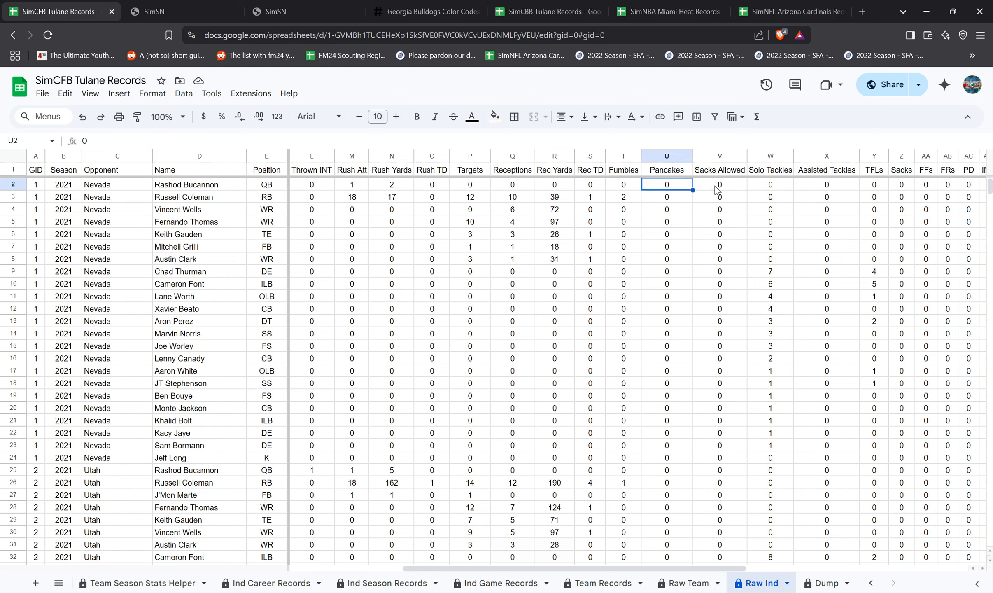
click(715, 188)
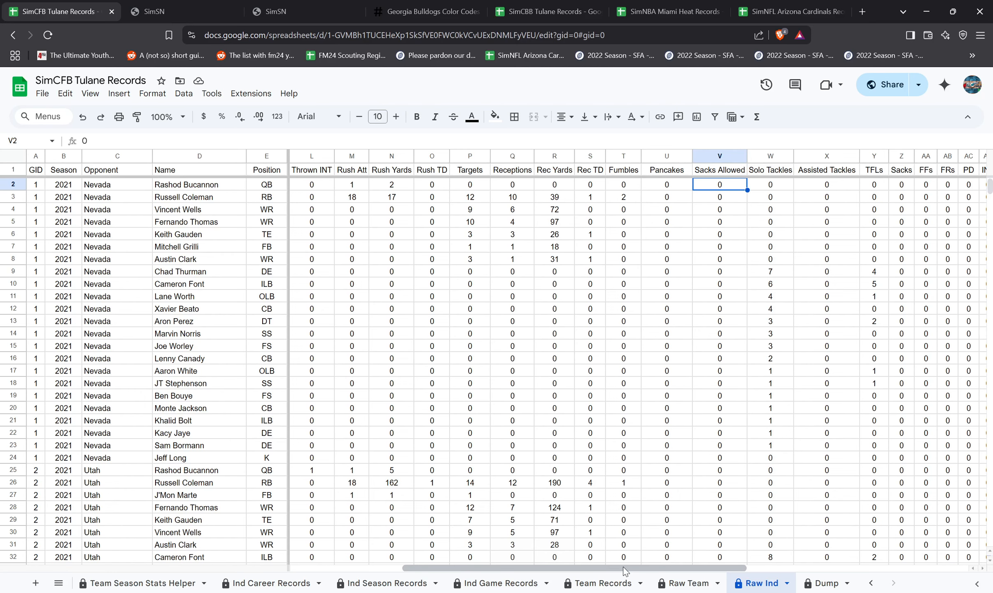
drag(625, 571, 789, 566)
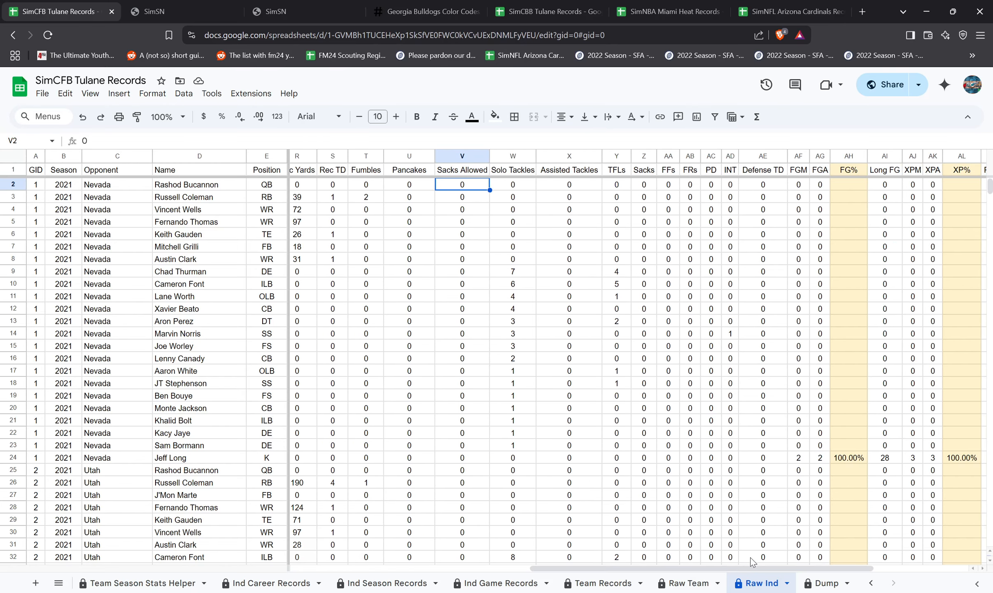
click(773, 185)
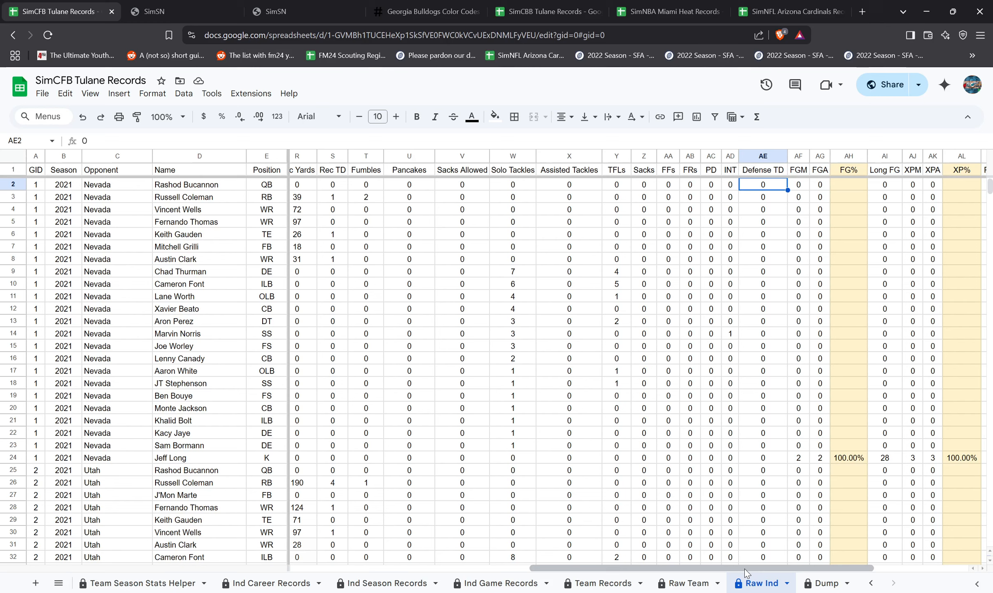
drag(743, 569, 838, 568)
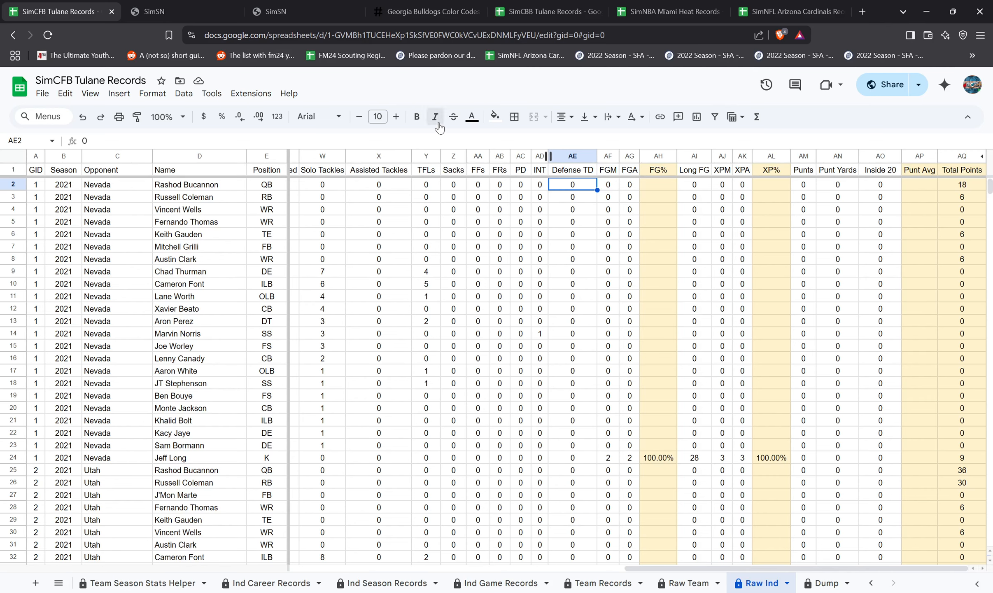
- Look down the PD column for the first game with a recorded pass deflection
click(520, 158)
scroll(520, 187, down, 20)
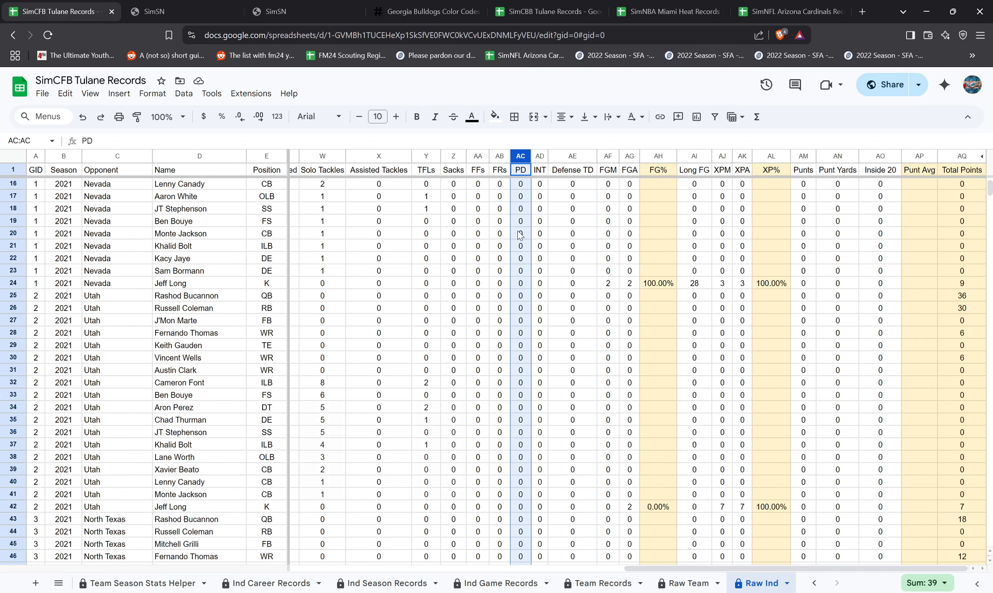
scroll(541, 376, down, 20)
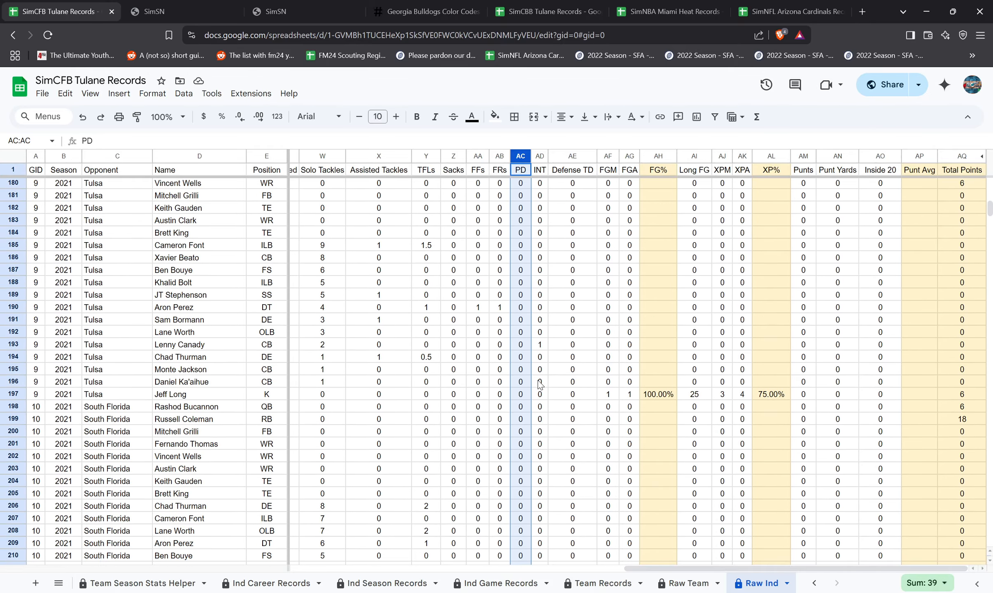
scroll(539, 391, down, 7)
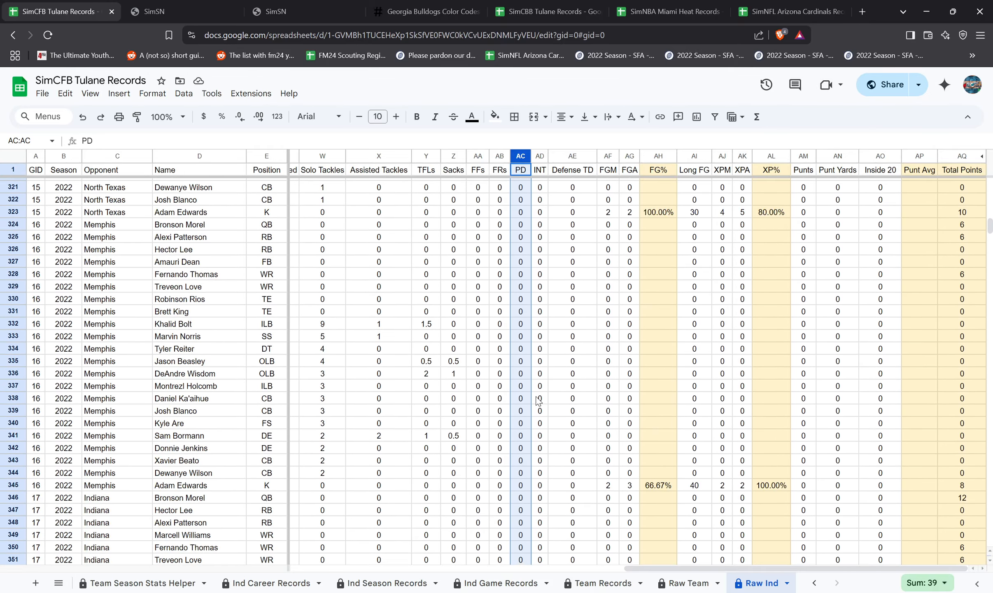
scroll(539, 401, up, 4)
scroll(538, 402, down, 20)
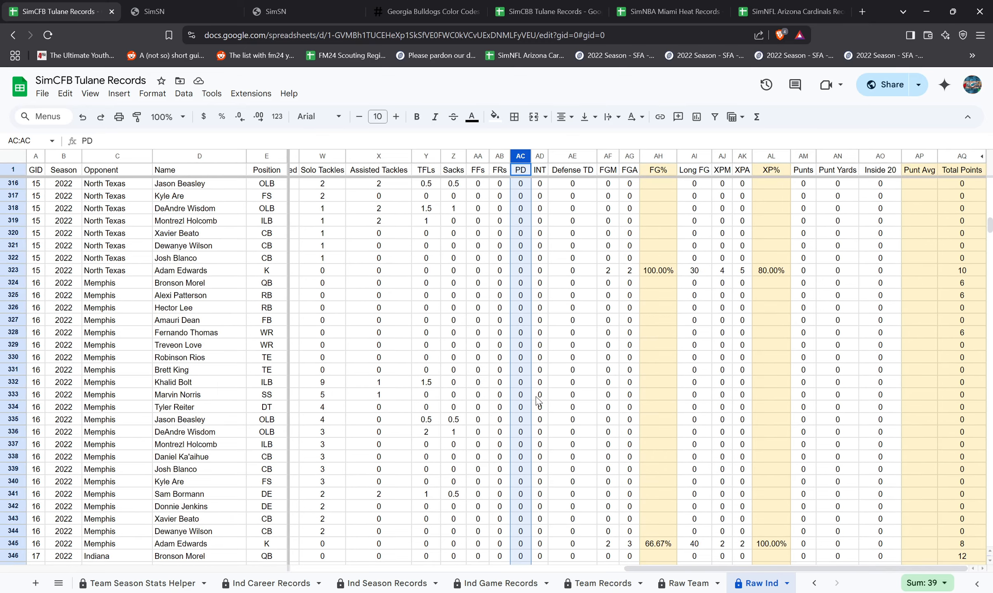
scroll(538, 402, down, 15)
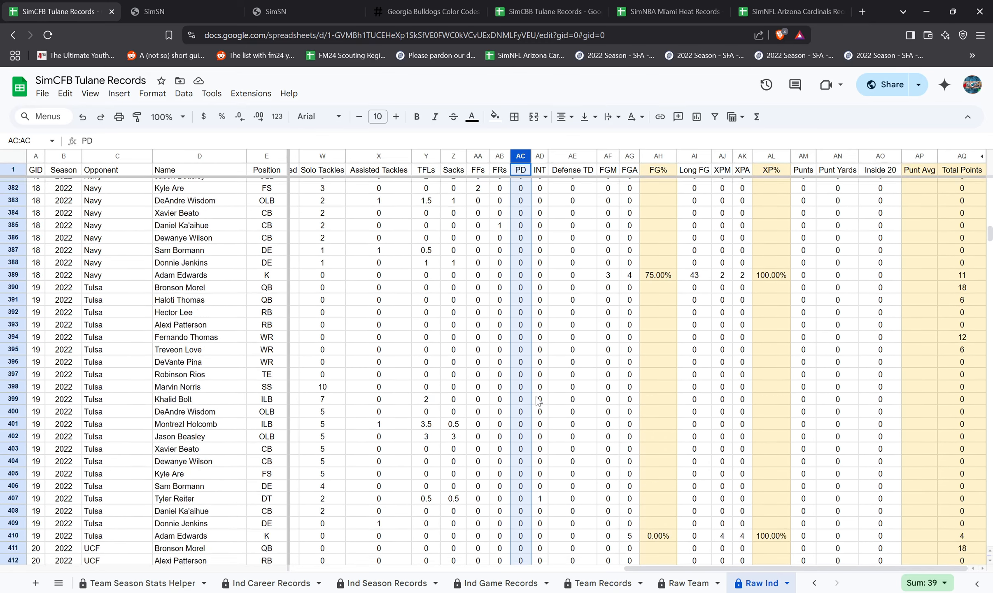
scroll(539, 402, down, 8)
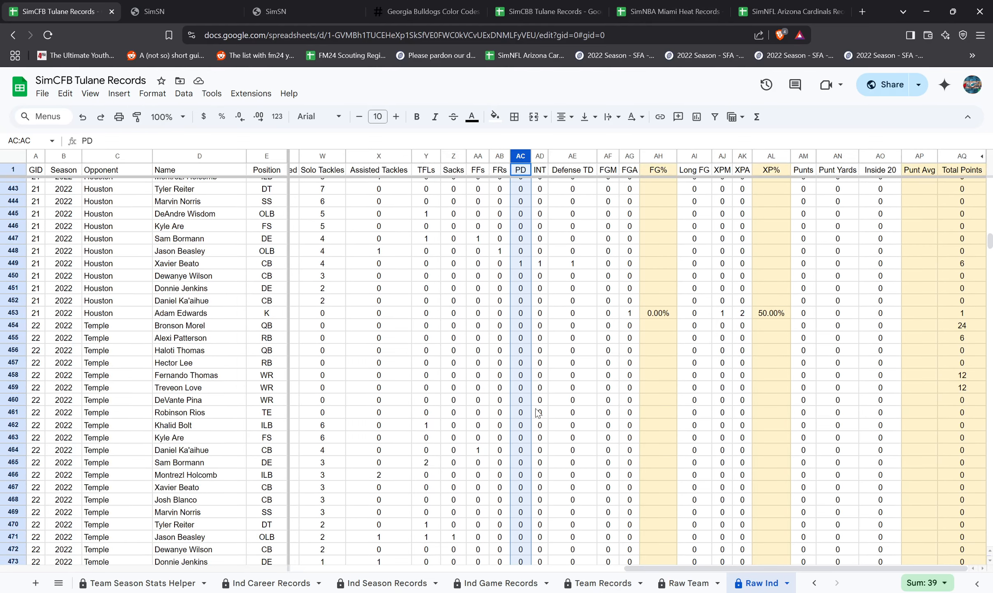
scroll(538, 413, up, 2)
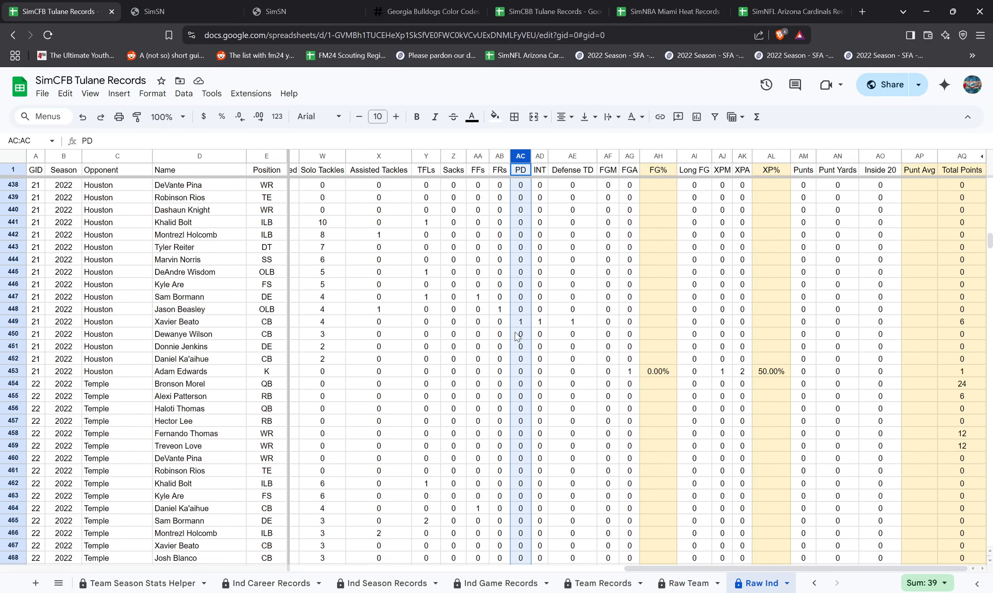
- Select row 449, the Houston cornerback's entry in the 2022 season
click(9, 347)
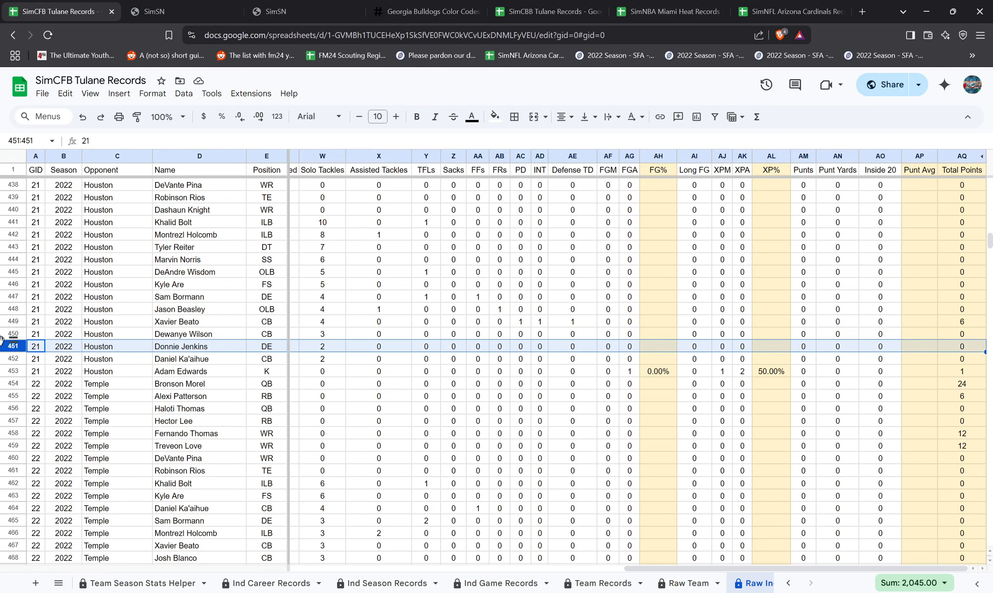
click(10, 333)
click(11, 322)
- Review the defensive and kicking stats in the 2021 and 2022 game rows above row 449
scroll(24, 350, up, 2)
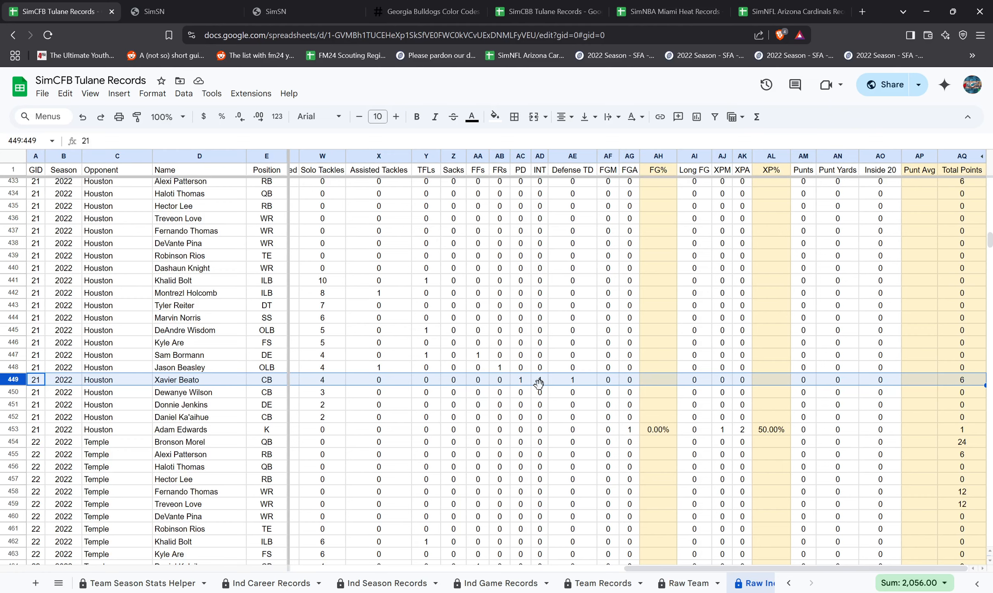
scroll(586, 405, up, 8)
scroll(585, 404, up, 18)
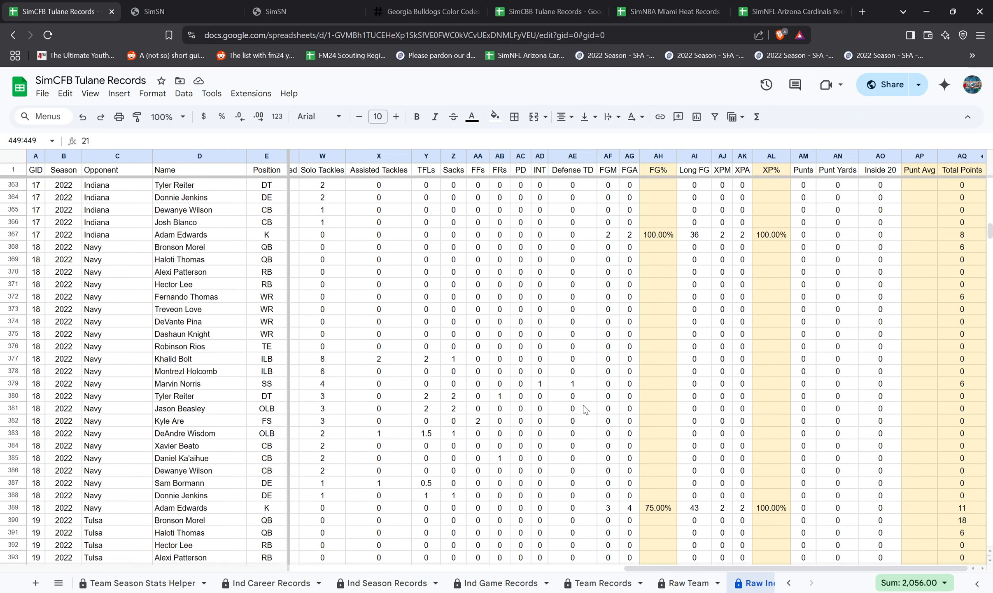
scroll(585, 415, up, 20)
scroll(586, 427, up, 20)
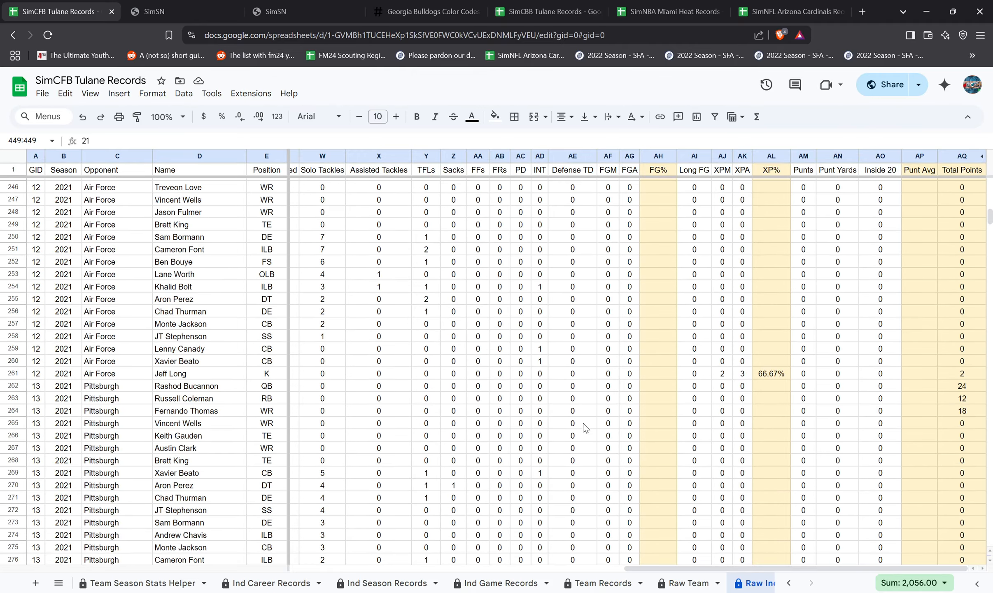
scroll(593, 444, down, 20)
scroll(599, 457, down, 20)
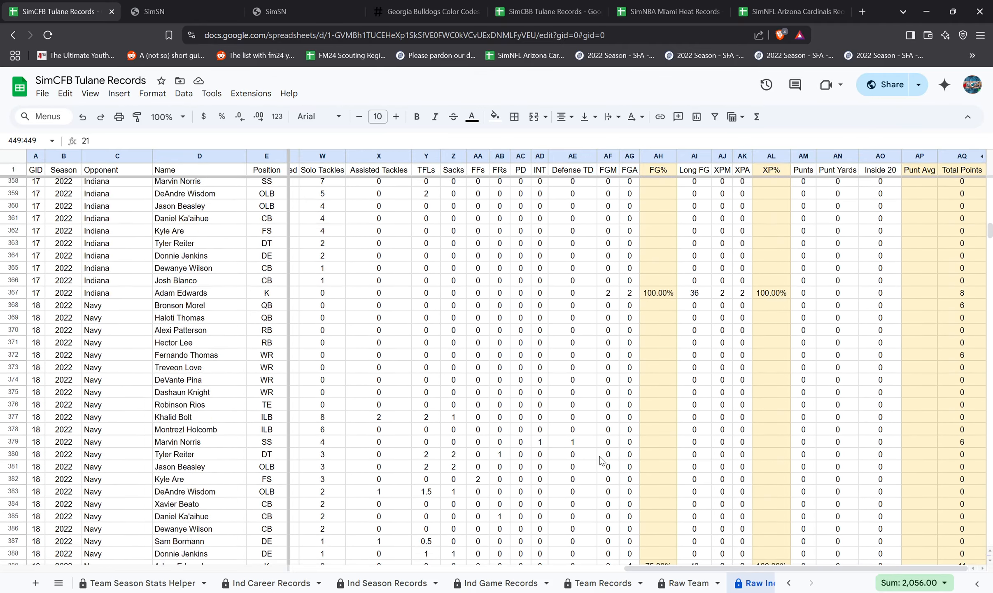
- Go to the end of the individual data and examine the 2025 UCLA game rows, including the punting stats
drag(989, 237, 989, 335)
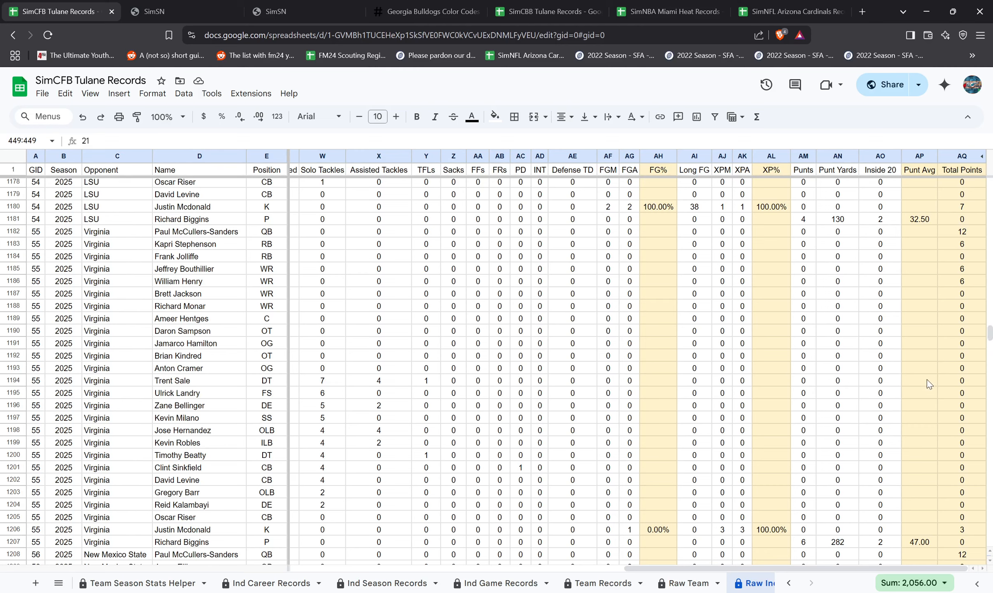
scroll(926, 397, down, 13)
scroll(828, 416, down, 9)
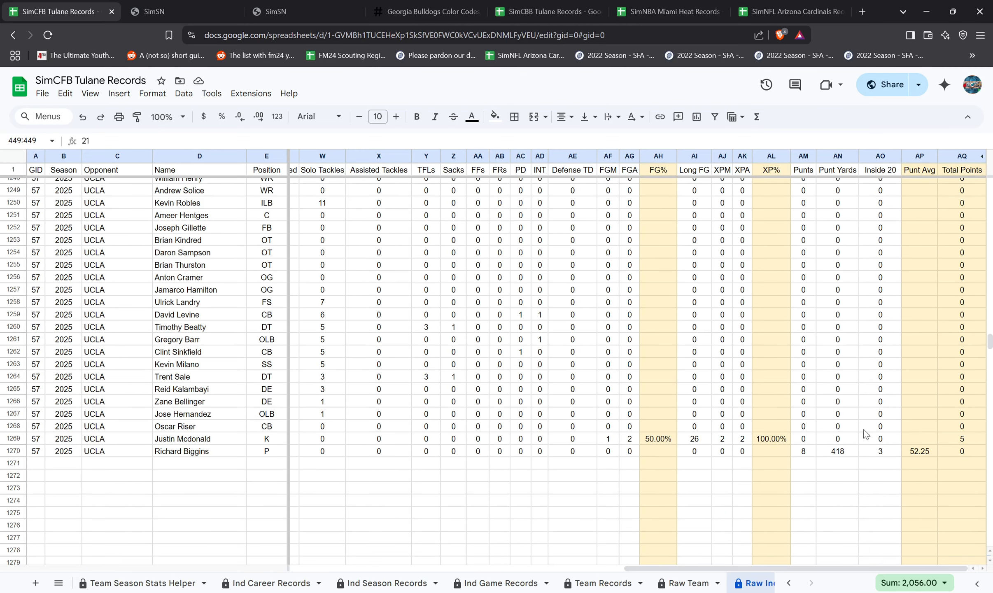
- Switch to the SimSN schedule page and close the UCLA vs TLNE play-by-play
click(162, 9)
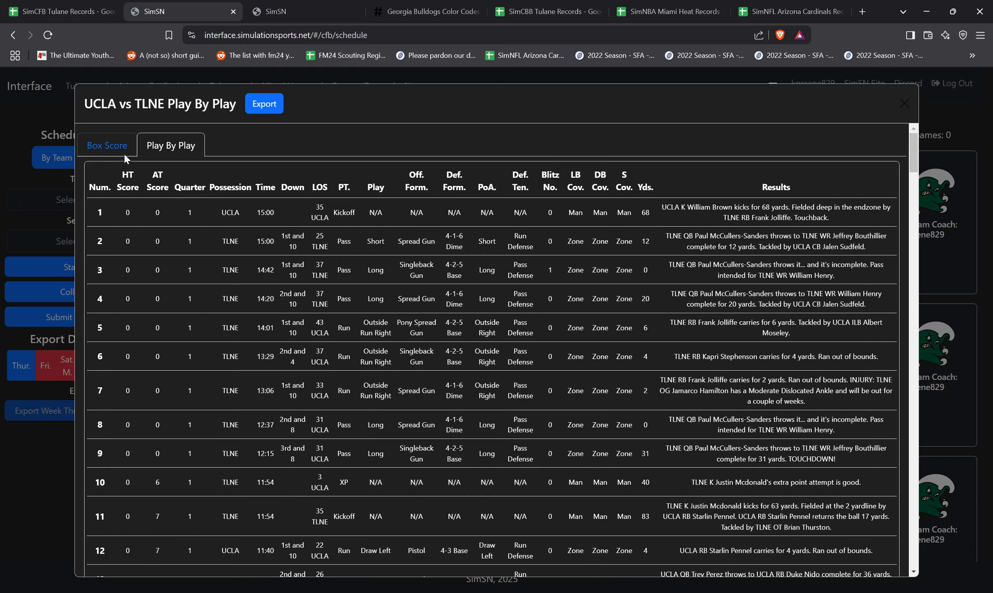
click(948, 209)
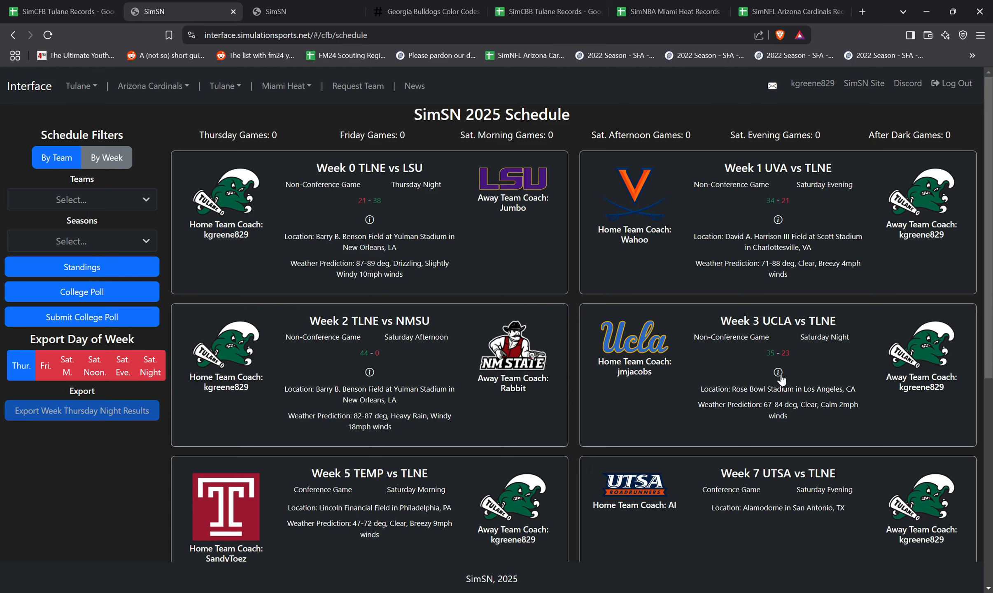
- Open the UCLA vs TLNE play-by-play and search it for the Tulane punter's surname
click(778, 373)
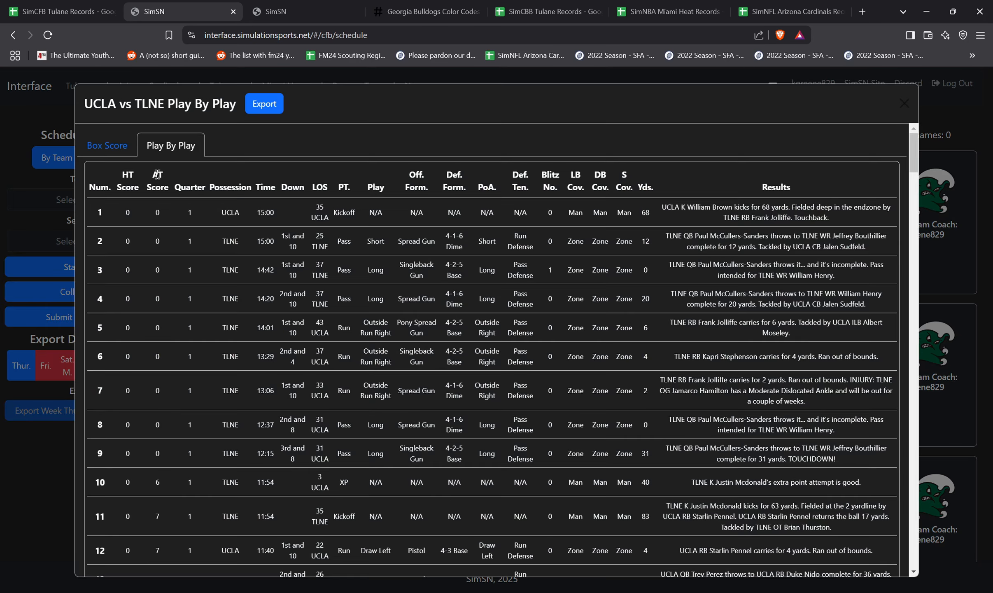
key(ctrl+f)
text(b)
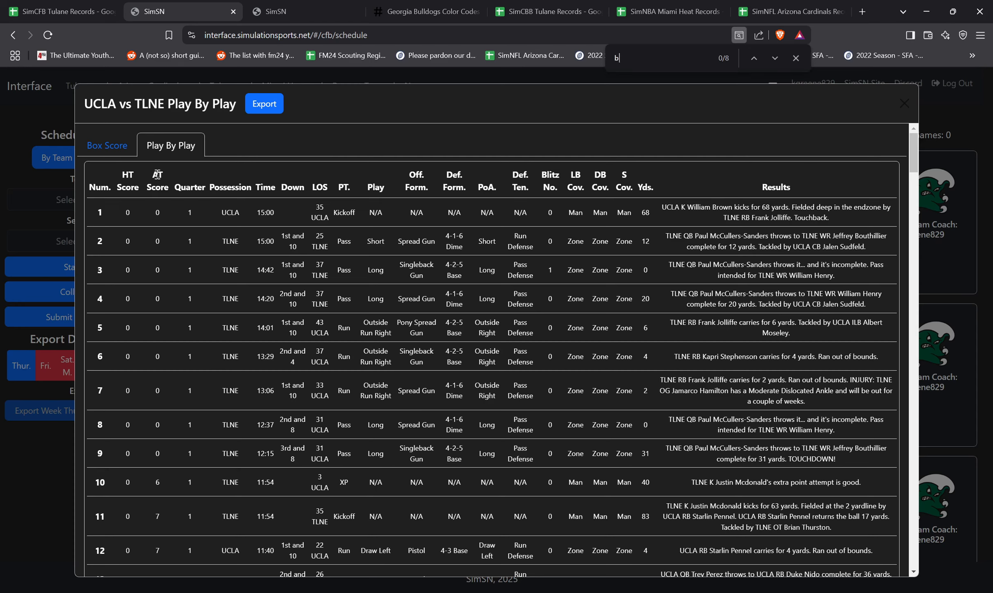
text(iggins)
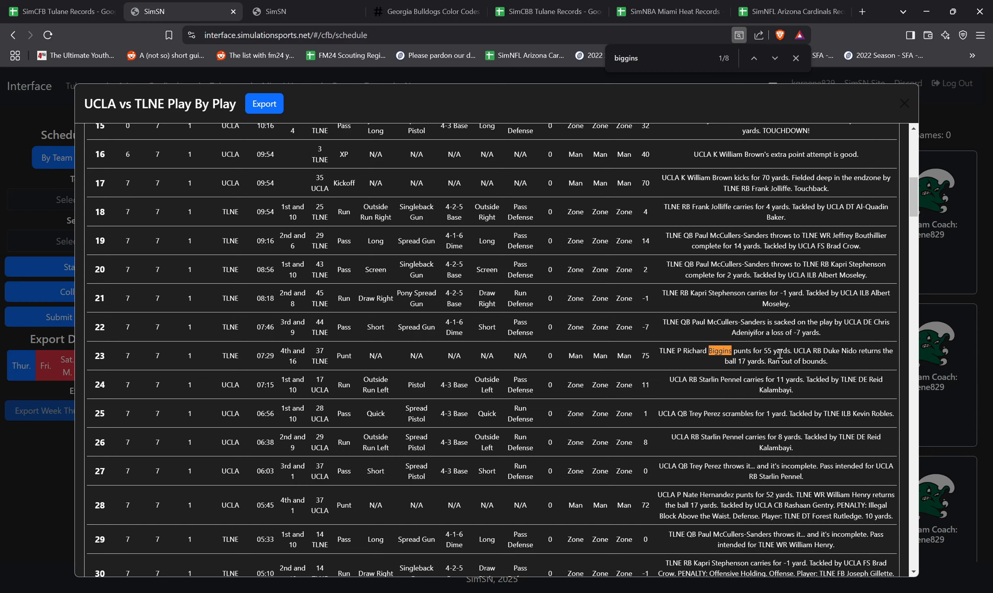
- Highlight the yardage of the punter's first punt and step to his second and third punts in the play-by-play
drag(762, 351, 788, 352)
click(761, 348)
drag(764, 350, 787, 353)
click(776, 348)
click(773, 58)
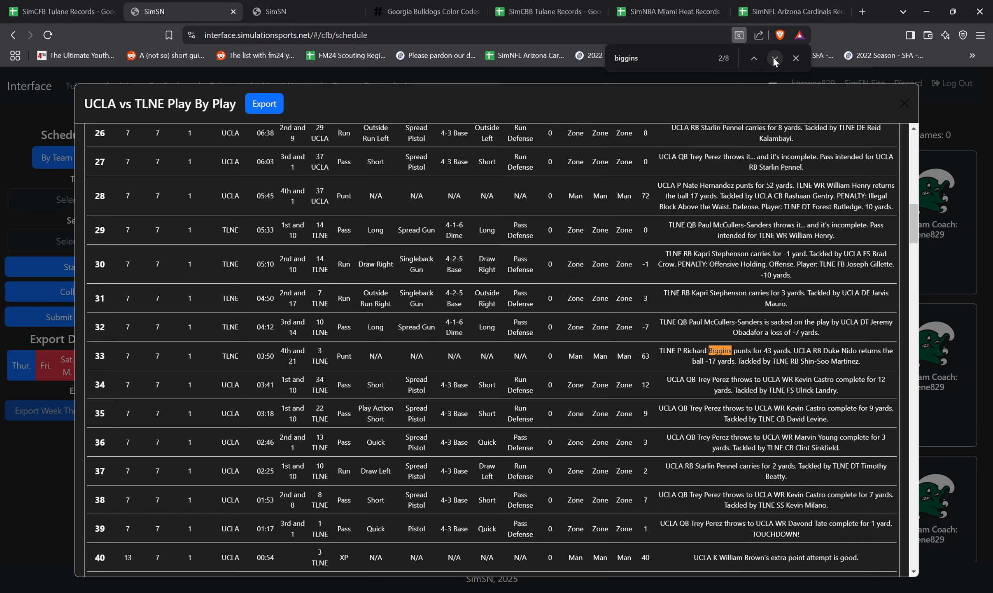
click(773, 58)
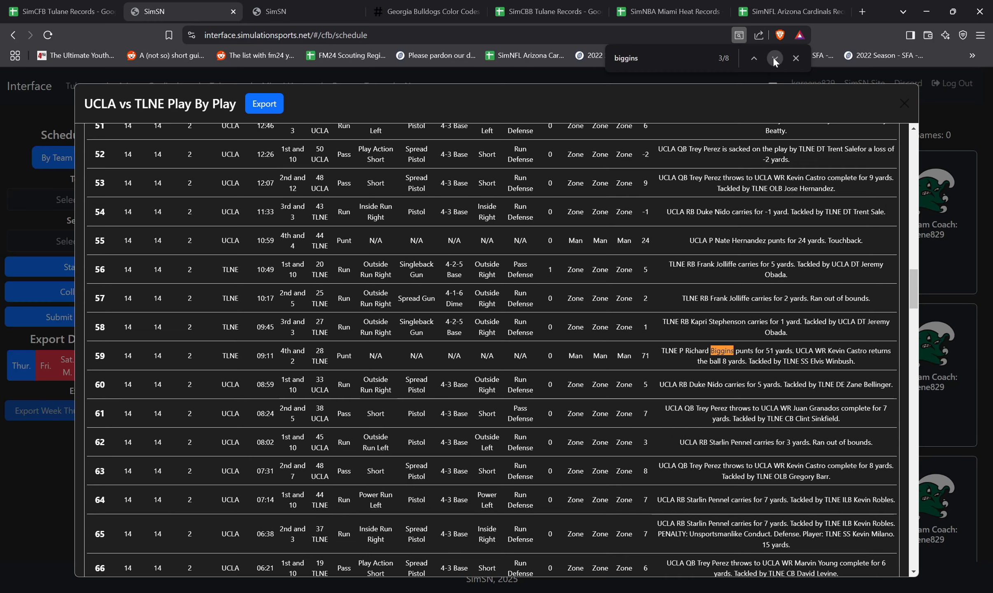
- Switch to the SimCFB Tulane Records spreadsheet and inspect the punter's Punt Yards and the quarterback's Sacked value for the 2025 UCLA game
click(61, 10)
click(843, 451)
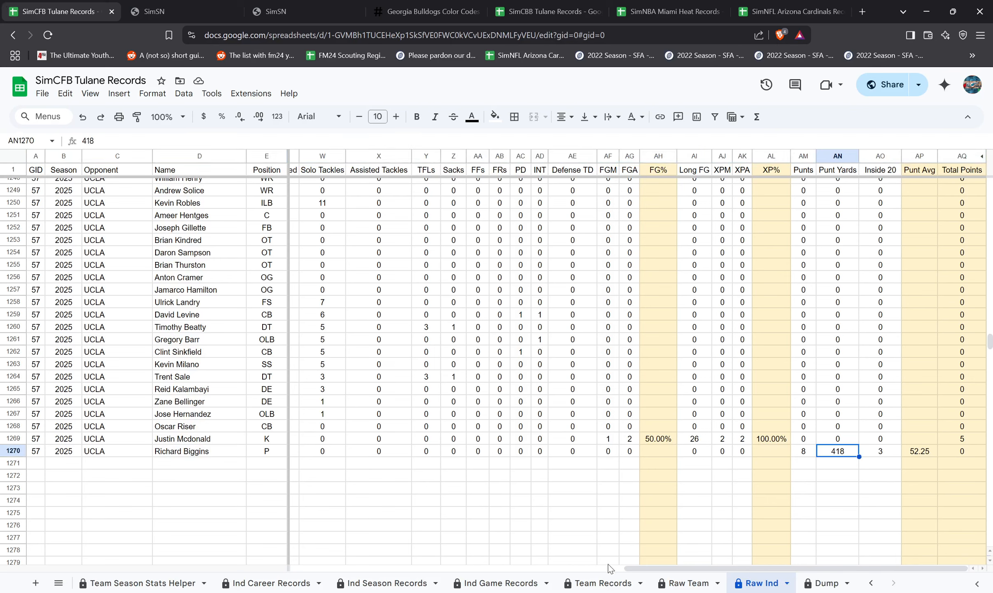
drag(820, 567, 266, 517)
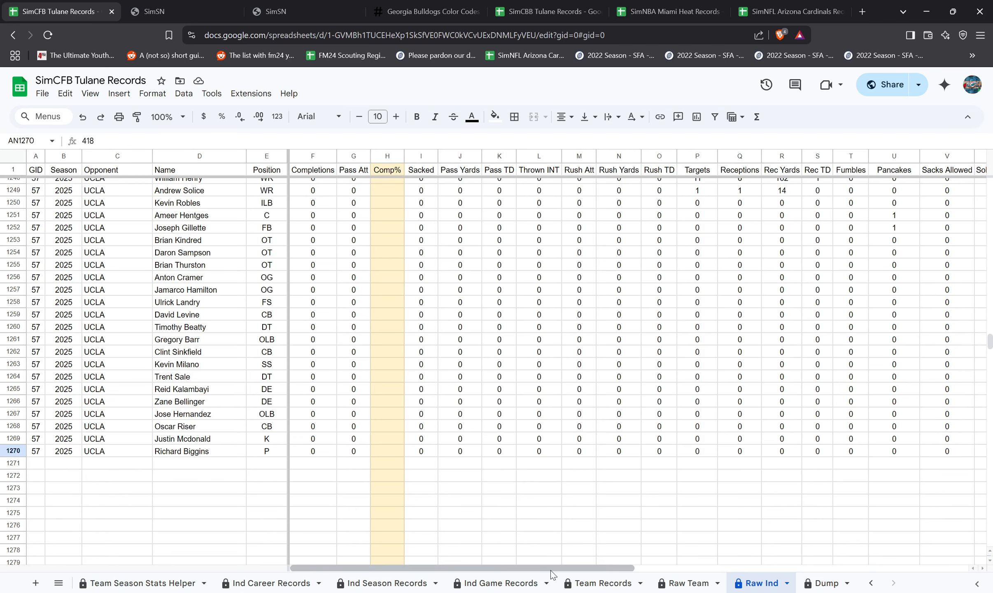
drag(542, 565, 563, 574)
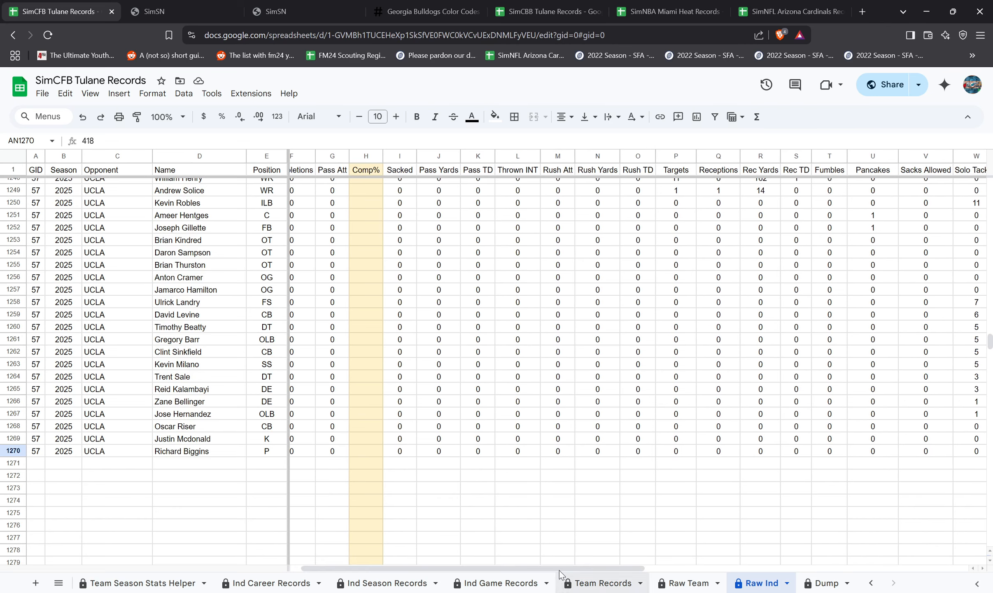
click(399, 156)
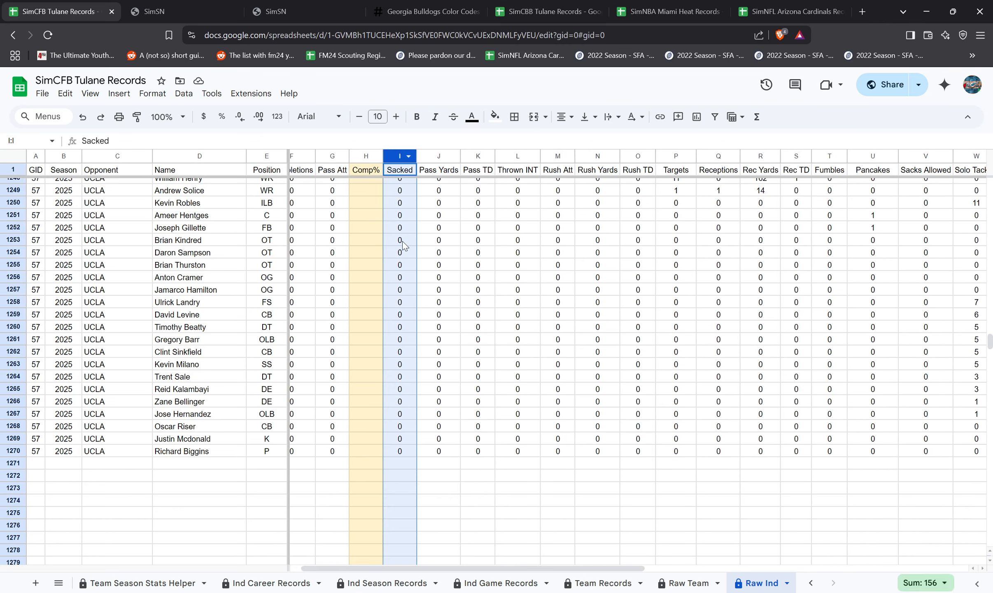
scroll(402, 240, up, 3)
click(399, 220)
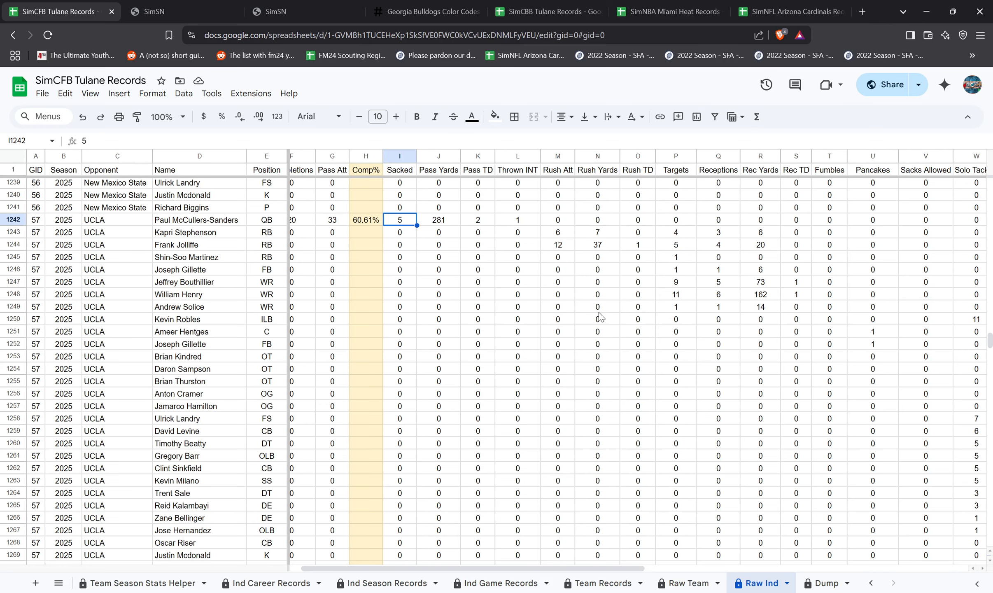
- Inspect the Total Points formulas for the kicker and the quarterback in the 2025 UCLA game
scroll(638, 570, right, 10)
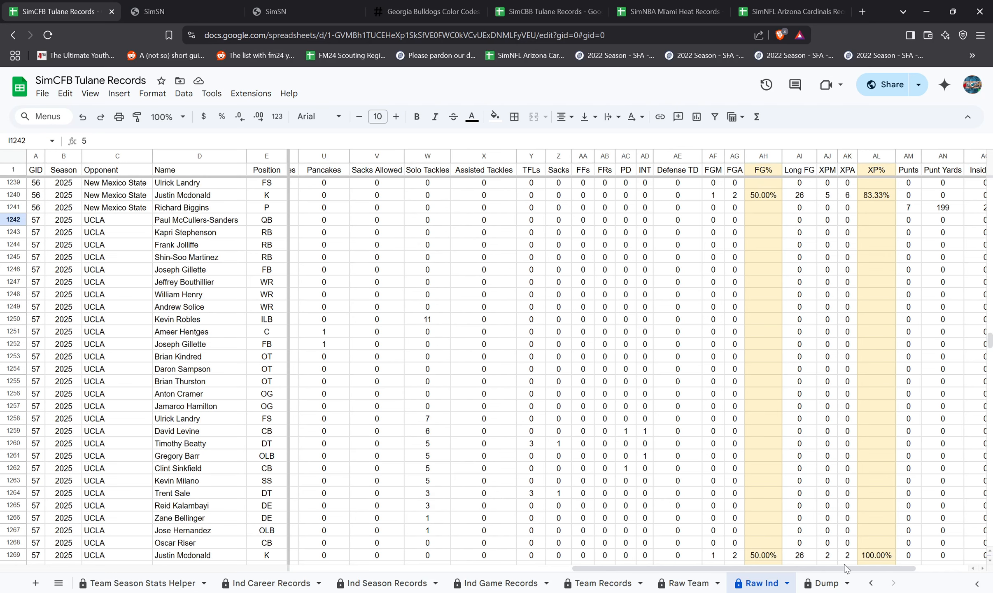
scroll(845, 568, right, 2)
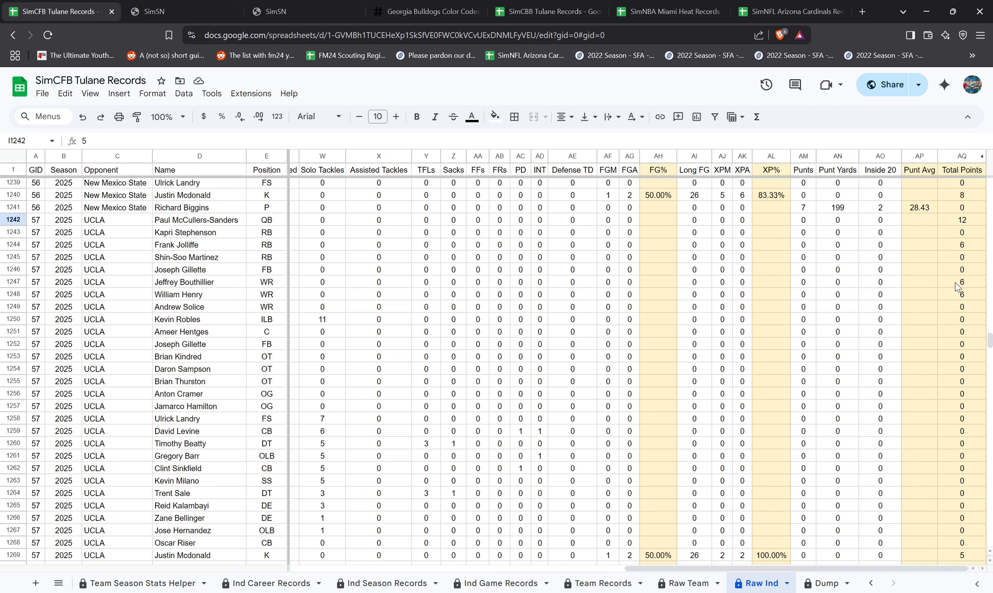
scroll(956, 287, down, 2)
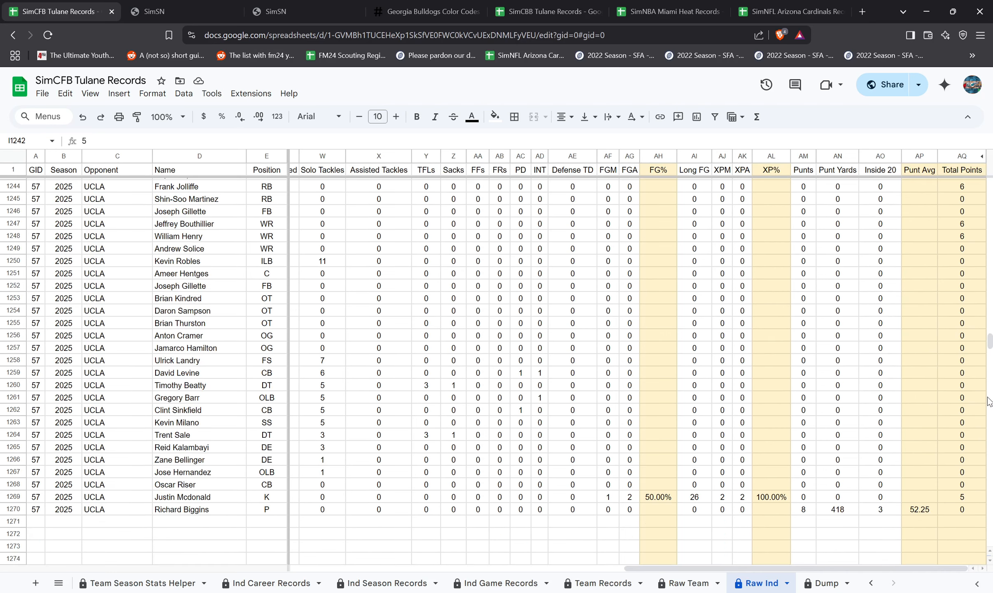
click(970, 498)
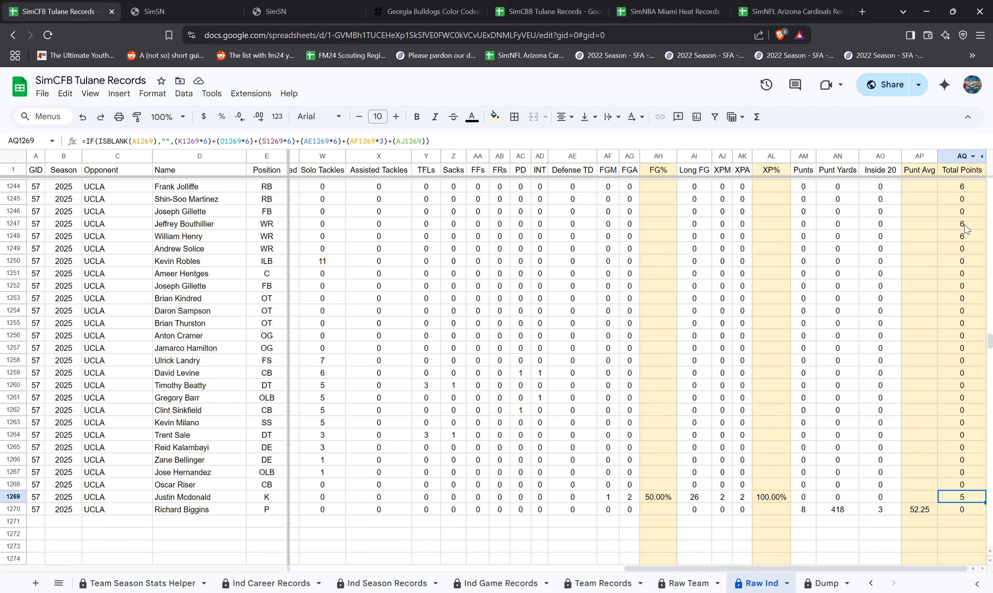
scroll(961, 304, up, 3)
click(962, 279)
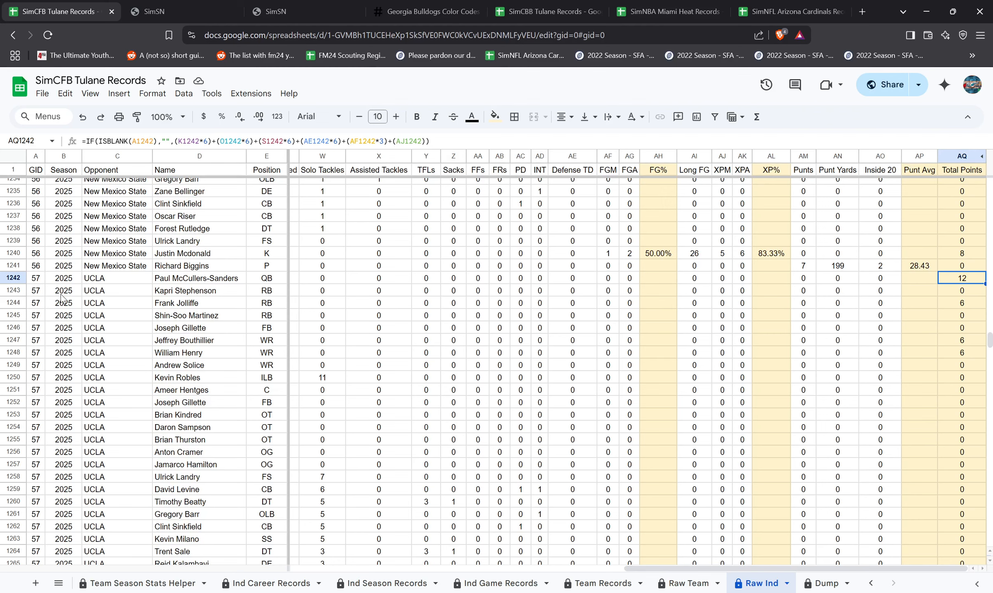
- Unhide the Hidden Total Points column AR and inspect its formulas in rows 1242 and 1247
click(981, 157)
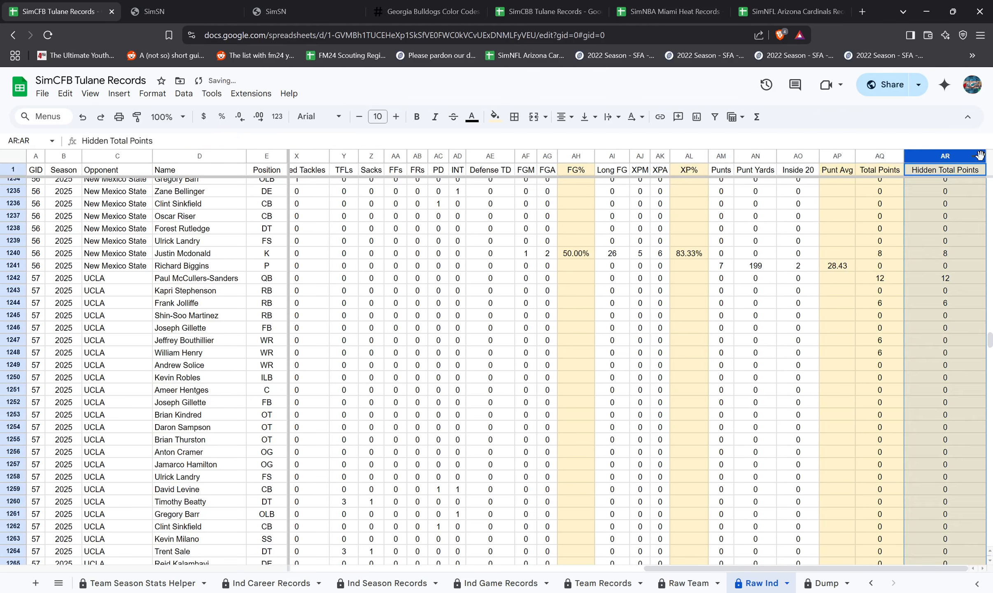
click(939, 282)
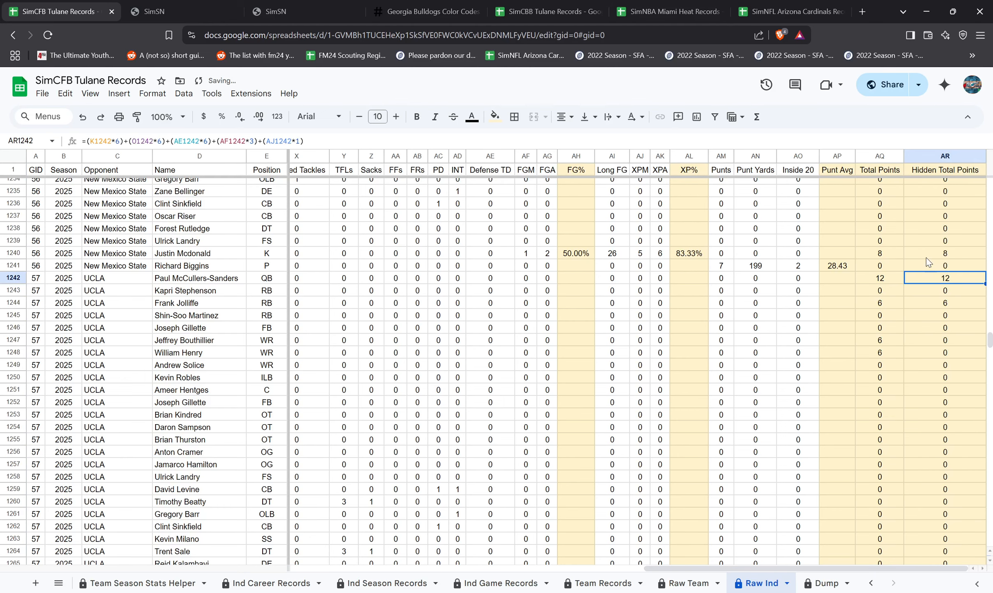
click(949, 345)
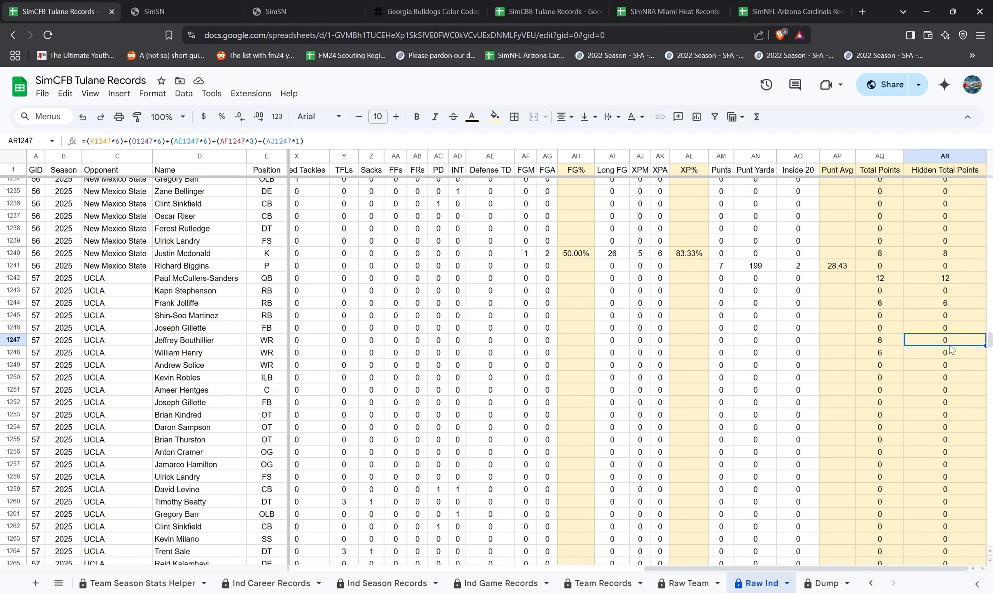
- Compare the Total Points formulas in column AQ with the Hidden Total Points formula for the UCLA game rows
click(871, 276)
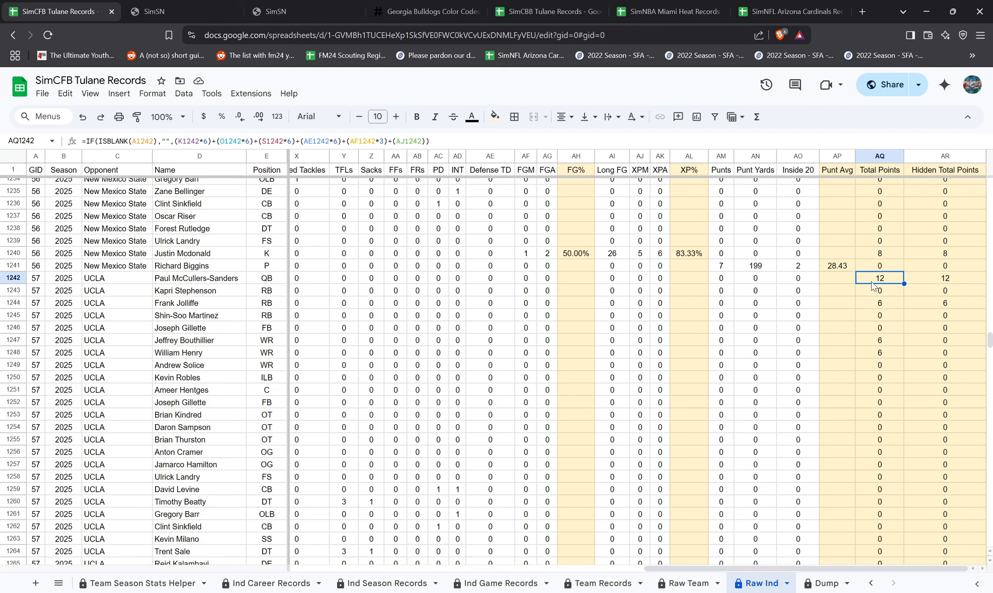
click(883, 341)
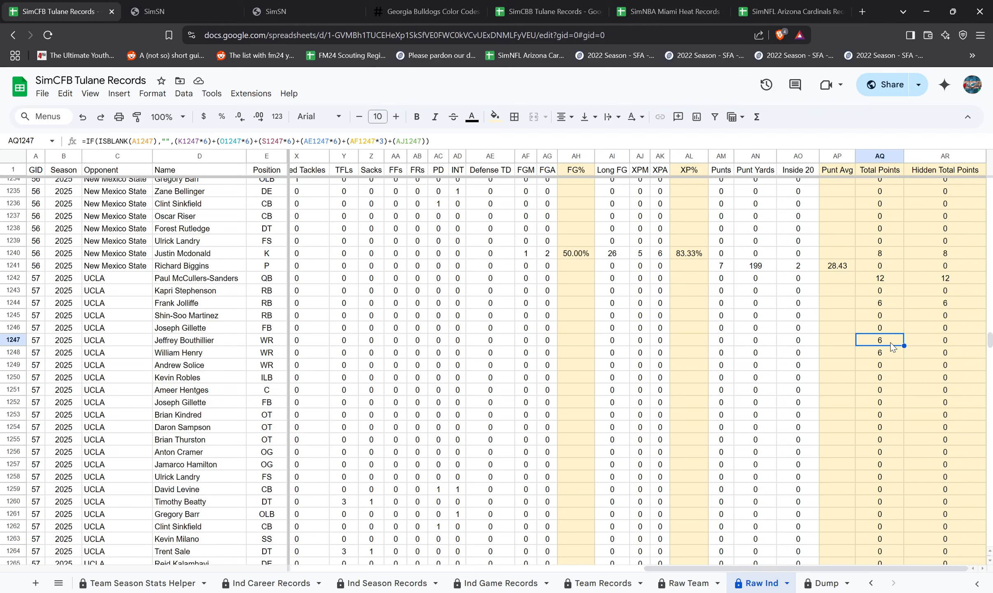
click(953, 270)
click(953, 274)
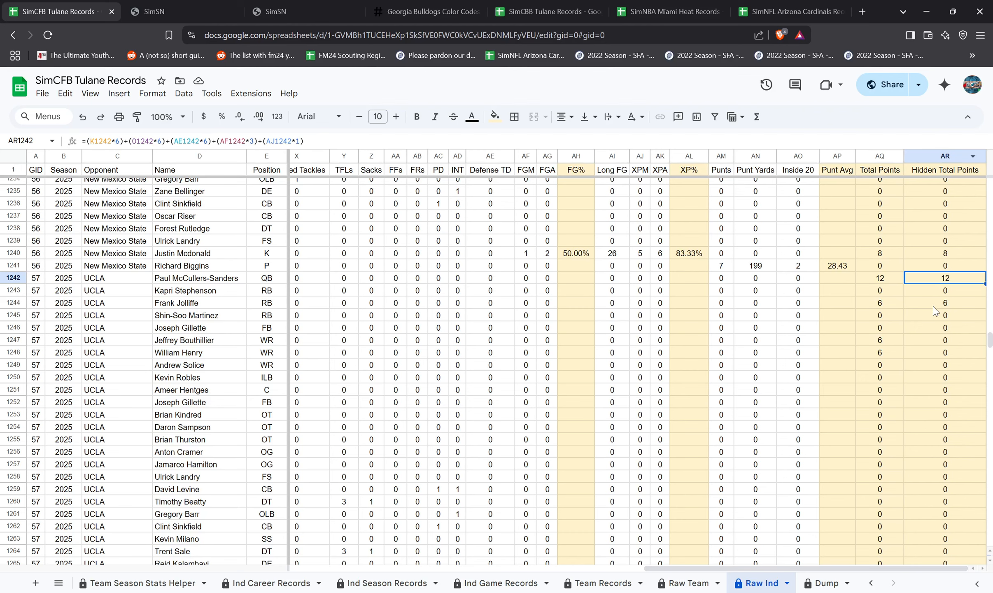
click(874, 156)
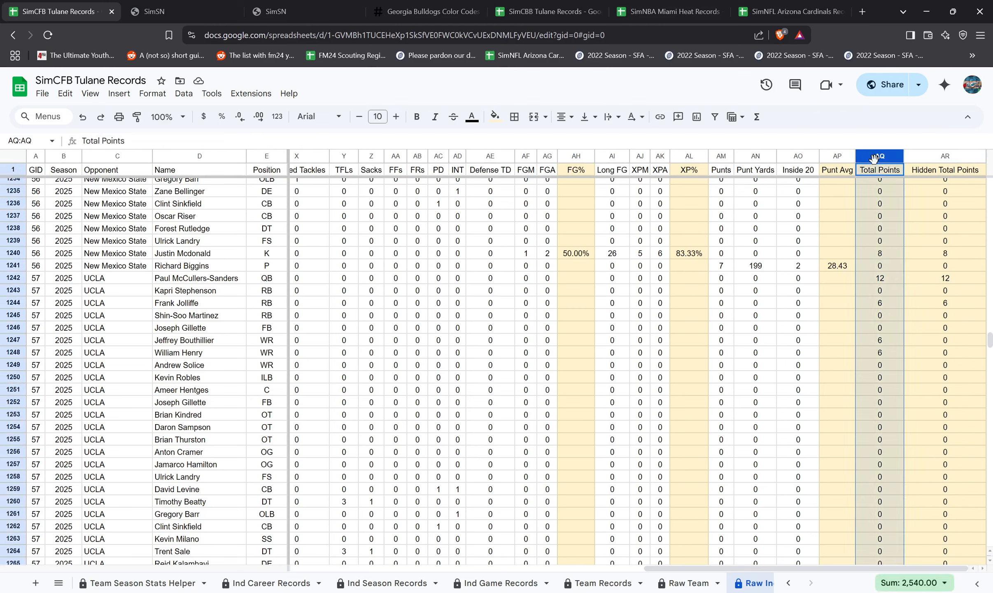
click(884, 283)
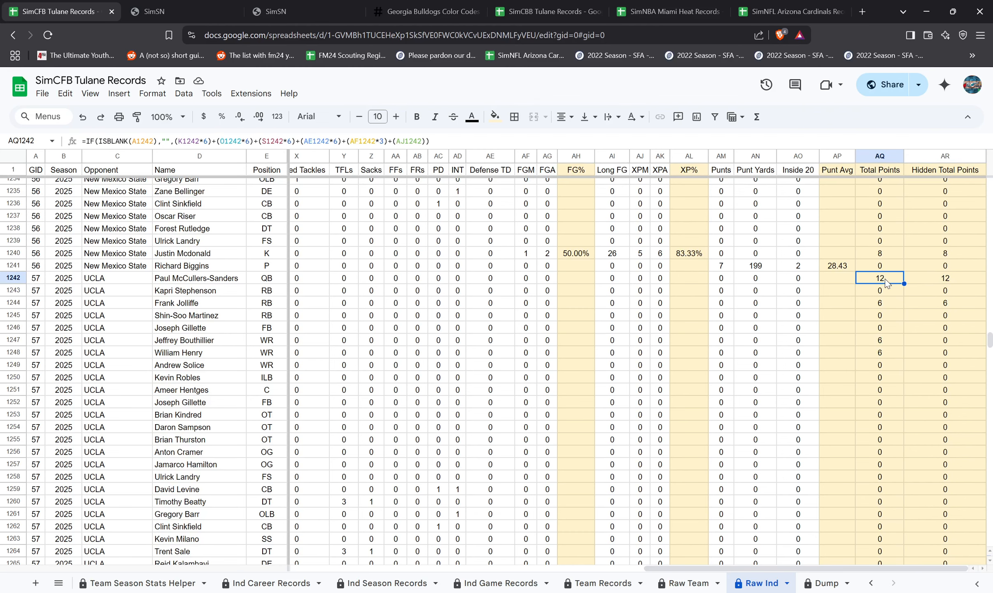
- Hide the Hidden Total Points column AR
click(943, 157)
right_click(942, 156)
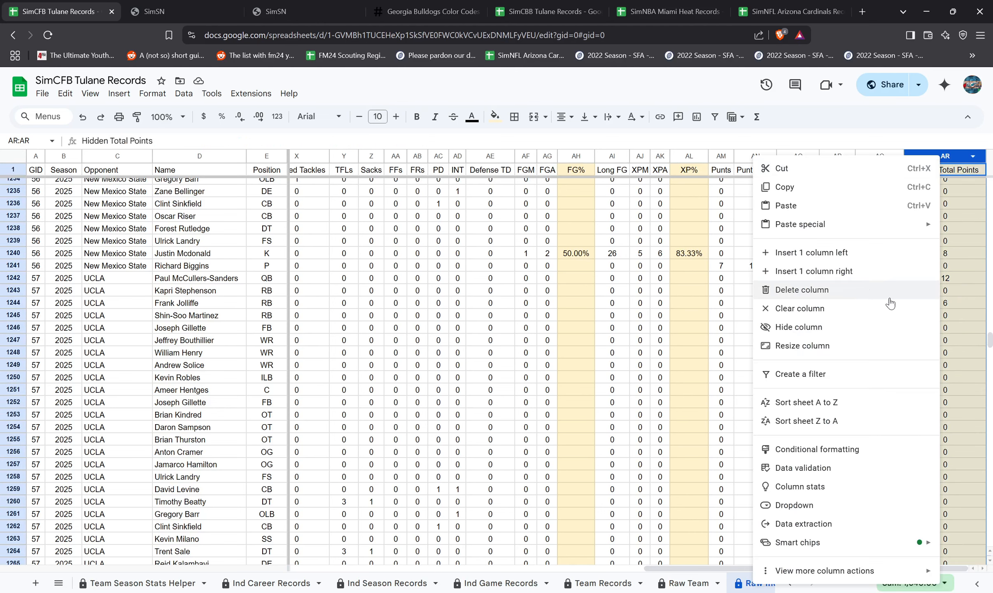
click(844, 327)
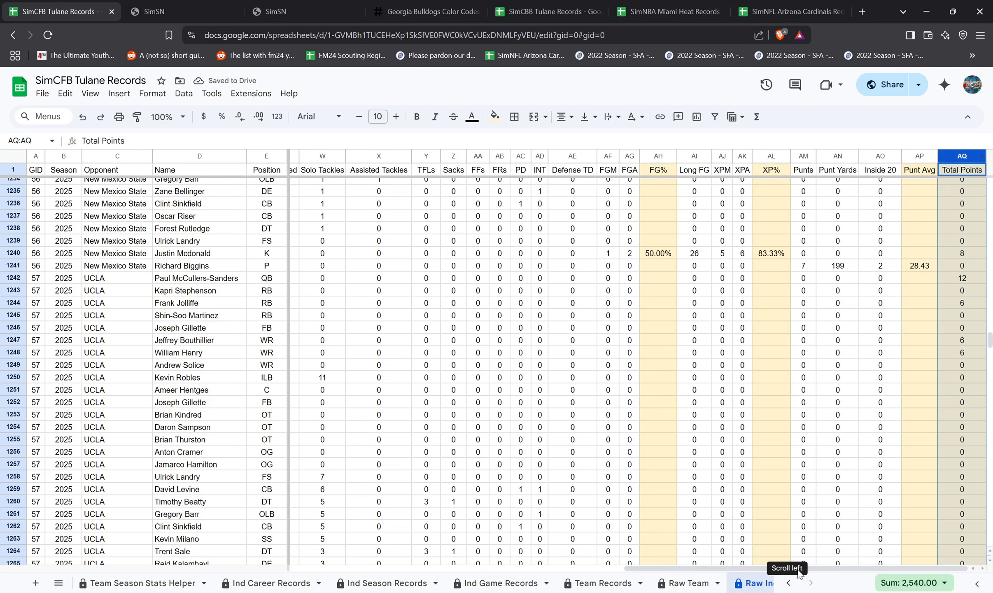
- Go back through the individual game rows to the first 2021 Nevada entries and the passing columns
drag(796, 569, 393, 558)
scroll(275, 464, up, 17)
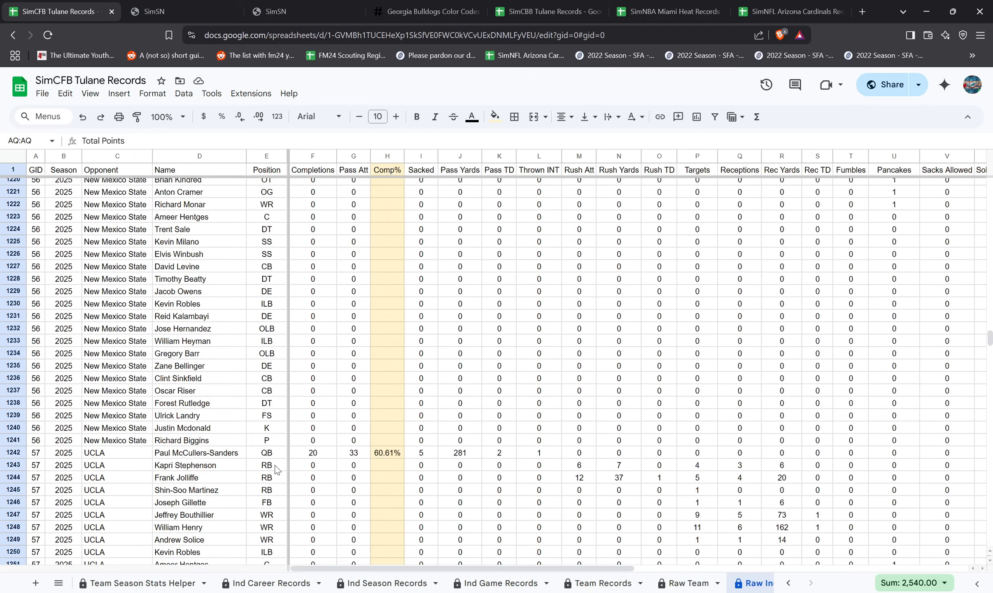
scroll(275, 464, up, 20)
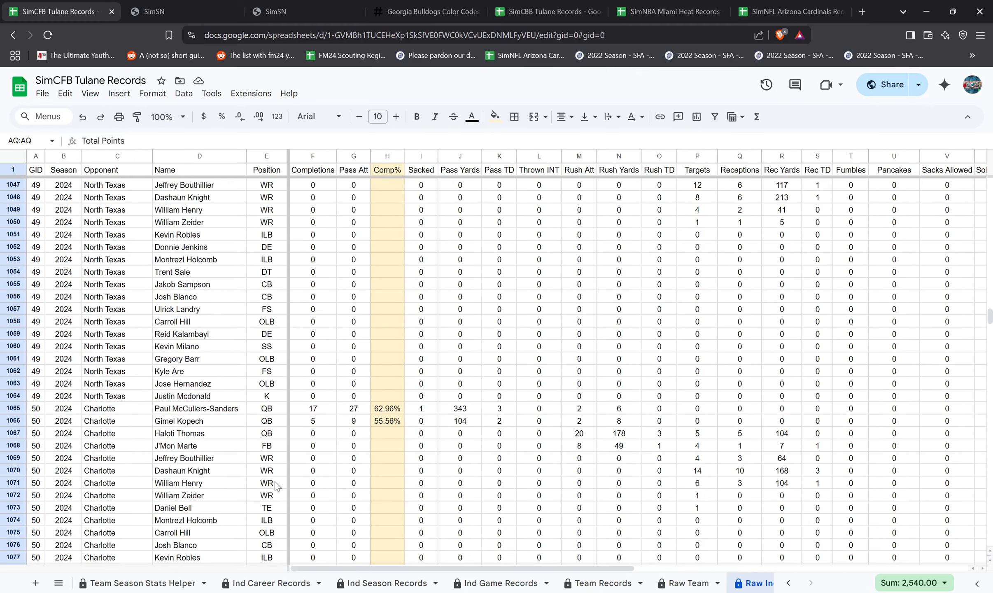
scroll(277, 490, up, 20)
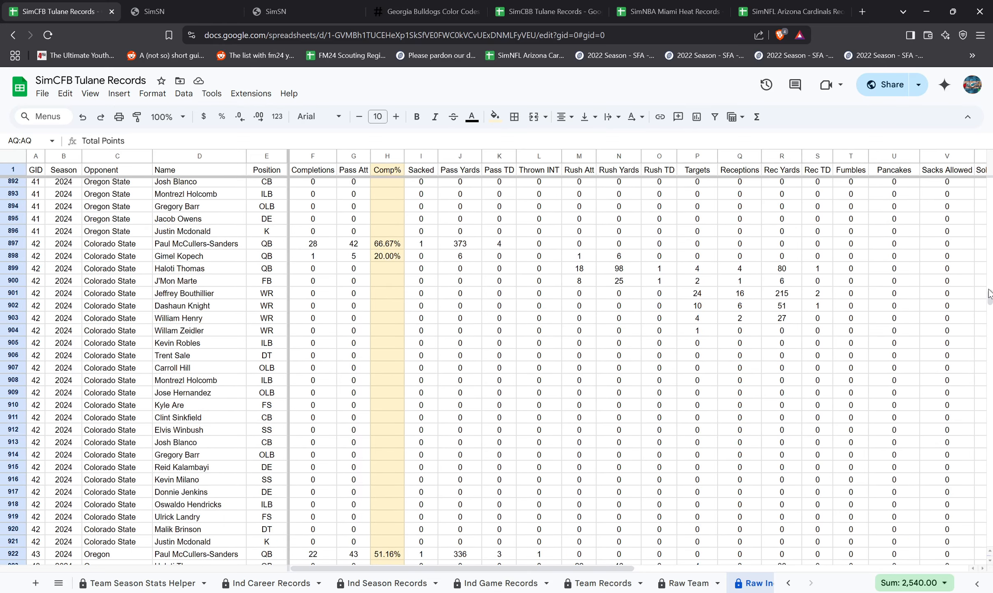
drag(989, 297, 983, 100)
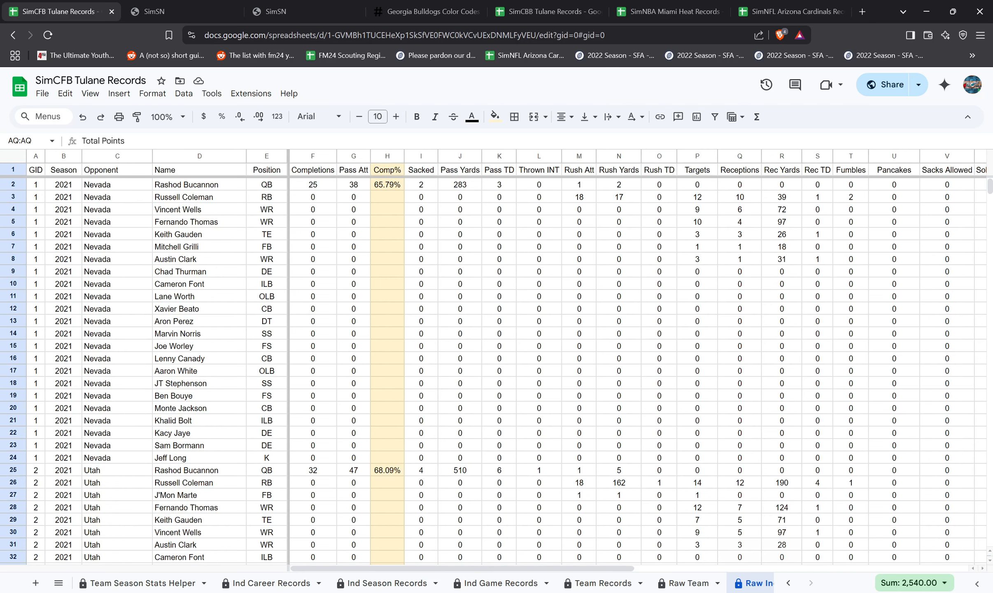
- Open the Raw Team sheet, inspect the GID formula in A2, and review the game rows through 2025 UCLA
click(688, 583)
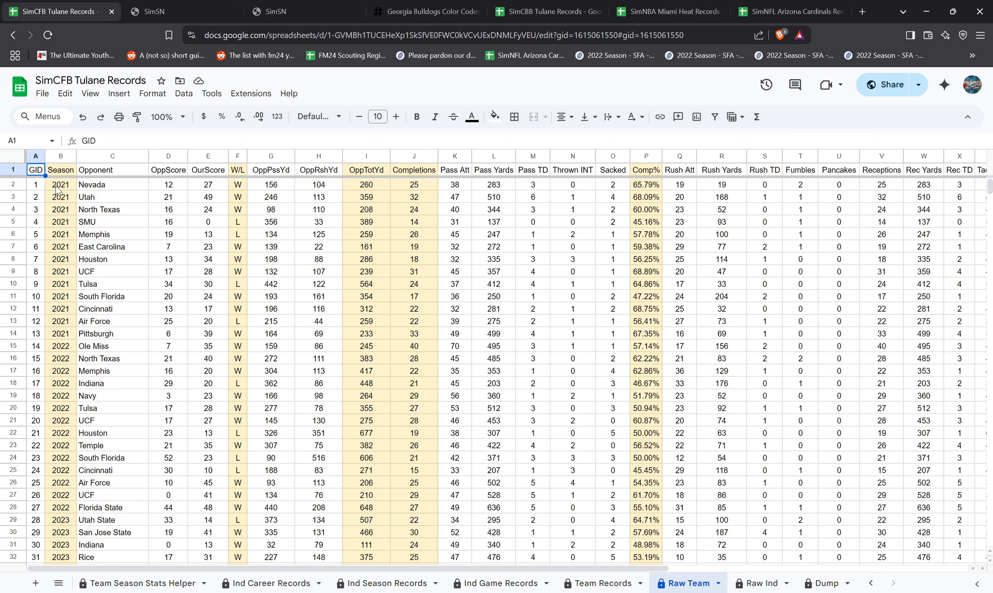
click(37, 185)
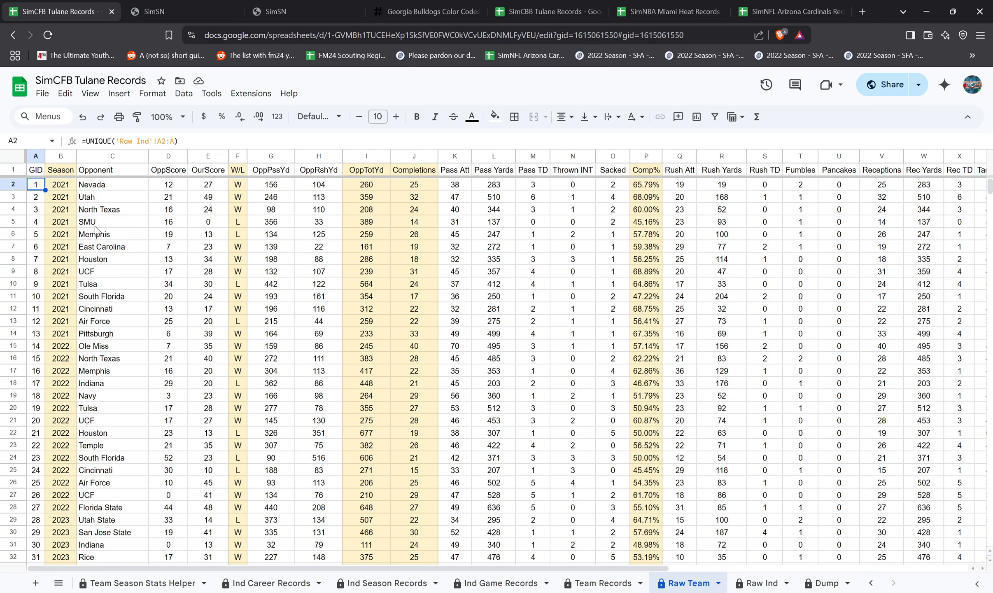
scroll(95, 229, down, 6)
scroll(95, 229, up, 6)
scroll(42, 258, down, 11)
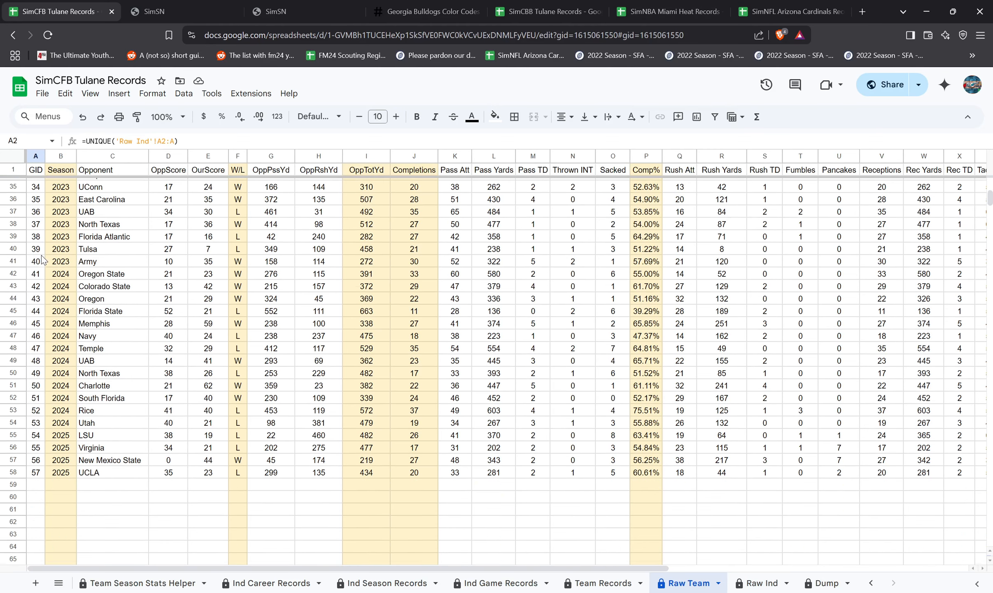
scroll(47, 300, down, 3)
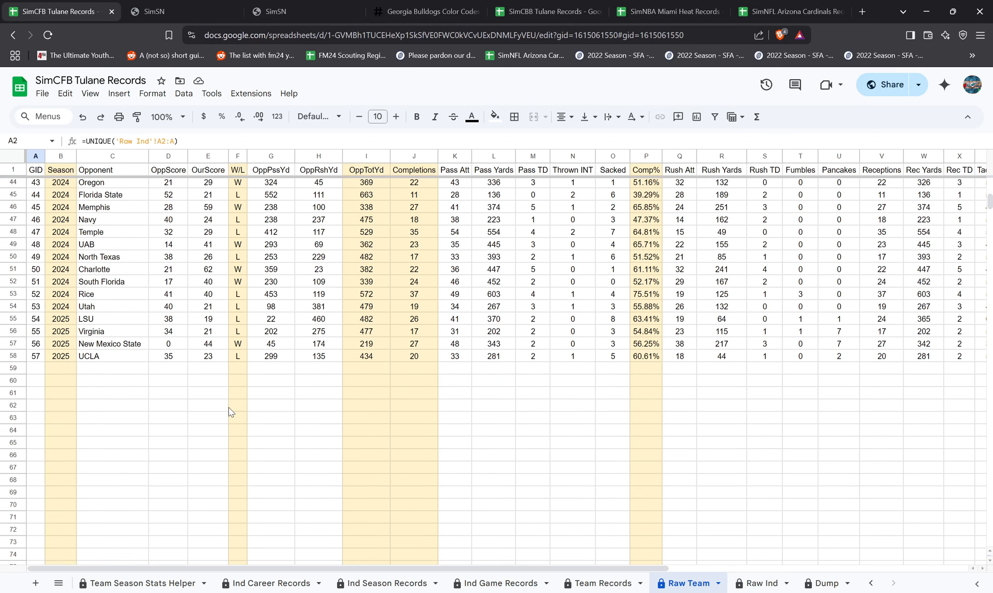
- Enter GID 58 in the first empty row below the UCLA entries on the Raw Ind sheet
click(772, 582)
scroll(906, 371, down, 14)
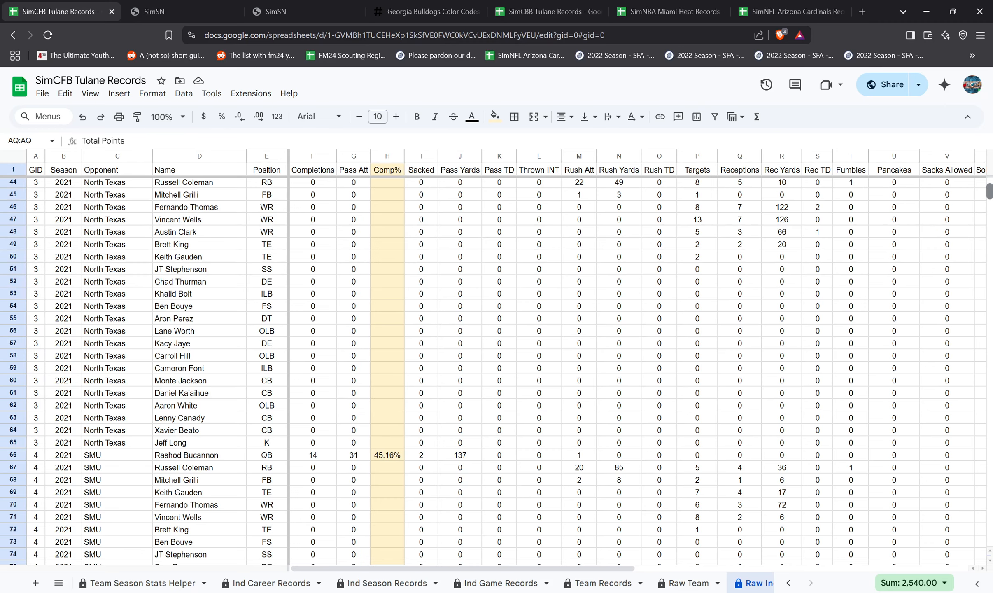
drag(989, 192, 989, 364)
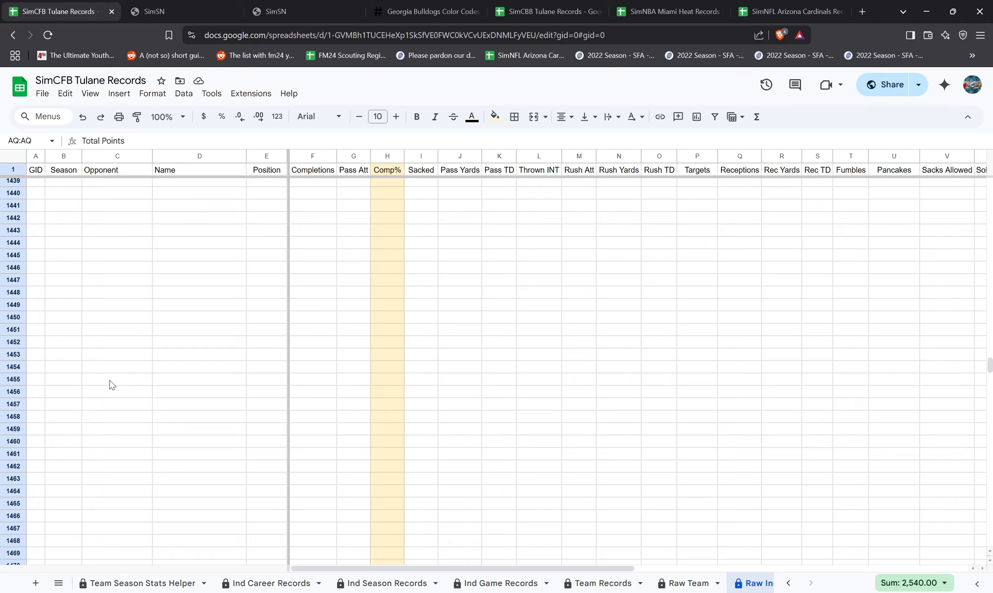
scroll(109, 380, up, 20)
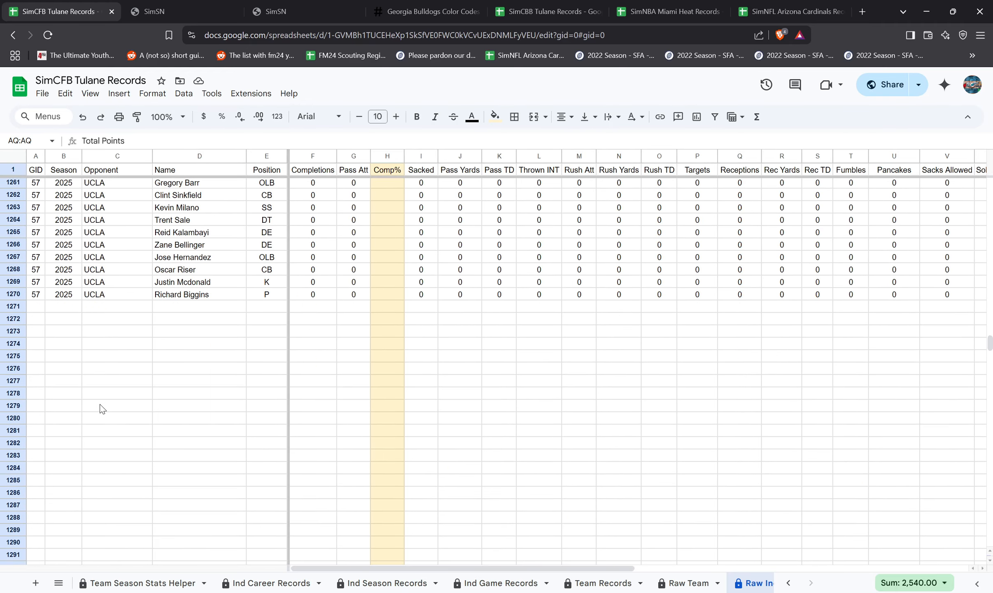
click(34, 305)
text(5)
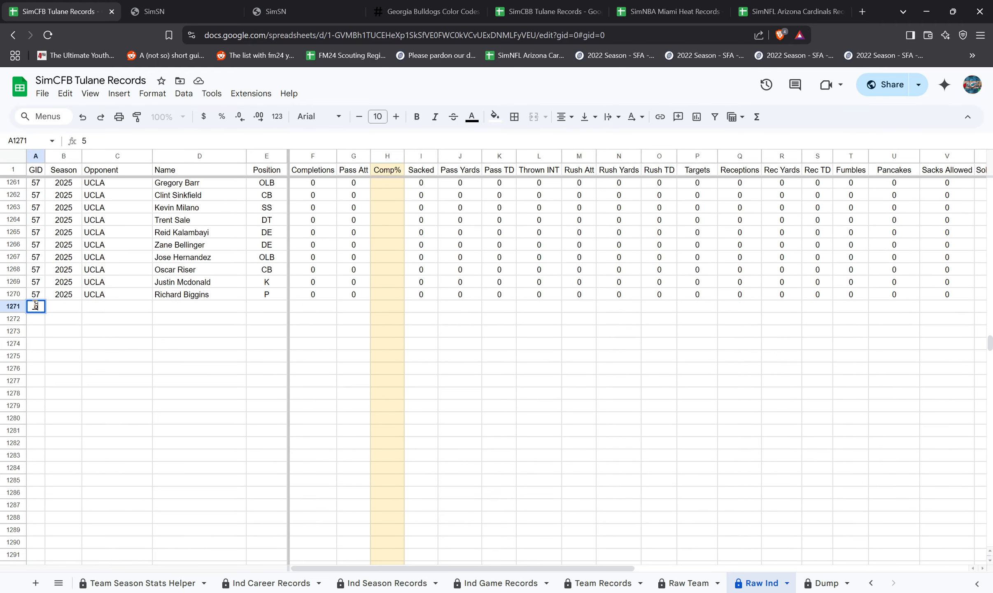
text(8)
key(Return)
- Set the season to 2025 and the opponent to Temple in the new GID 58 row
key(Up)
key(Right)
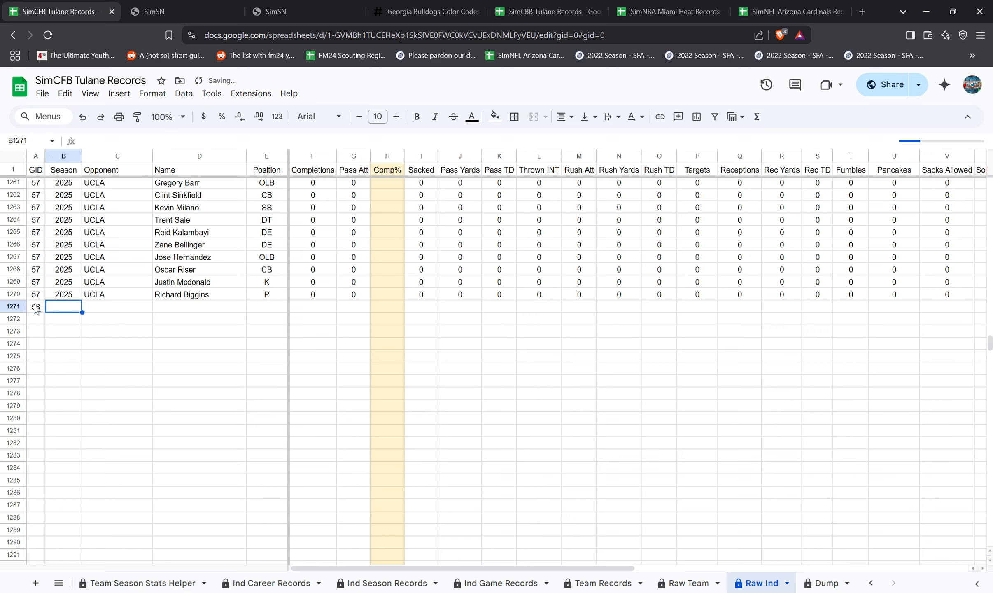
text(101)
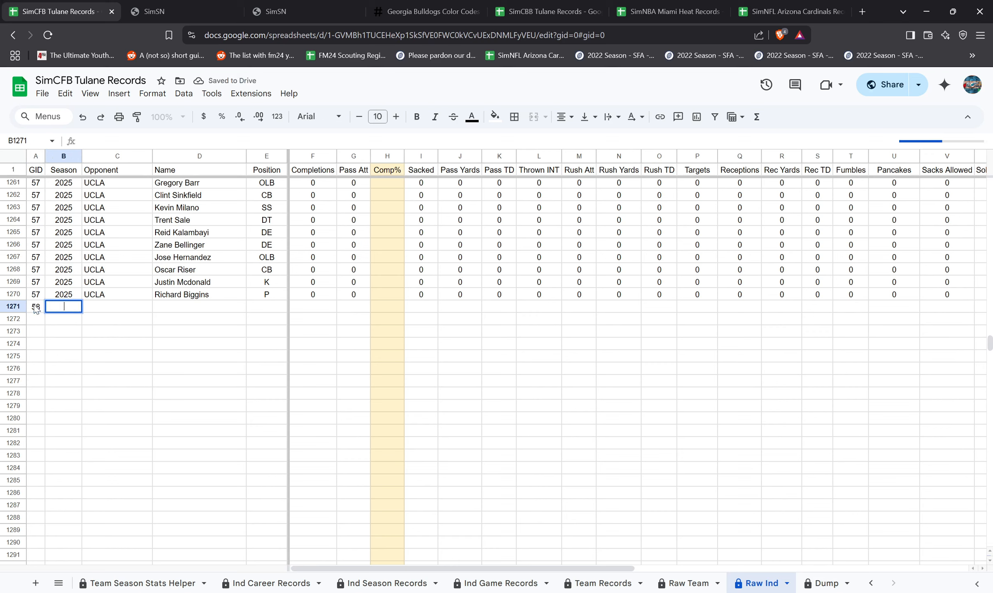
text(025)
key(Tab)
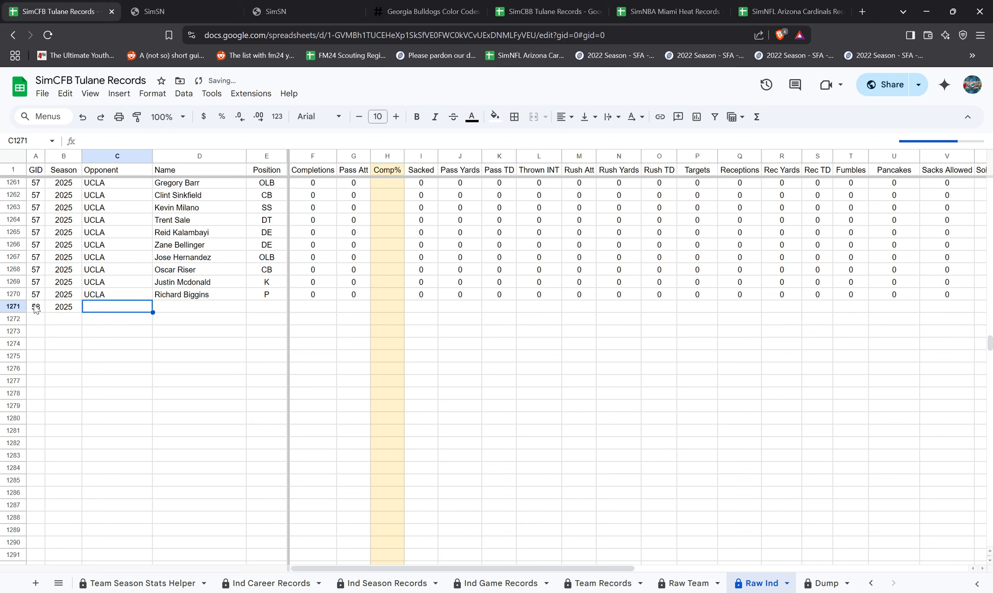
text(Temple)
key(Tab)
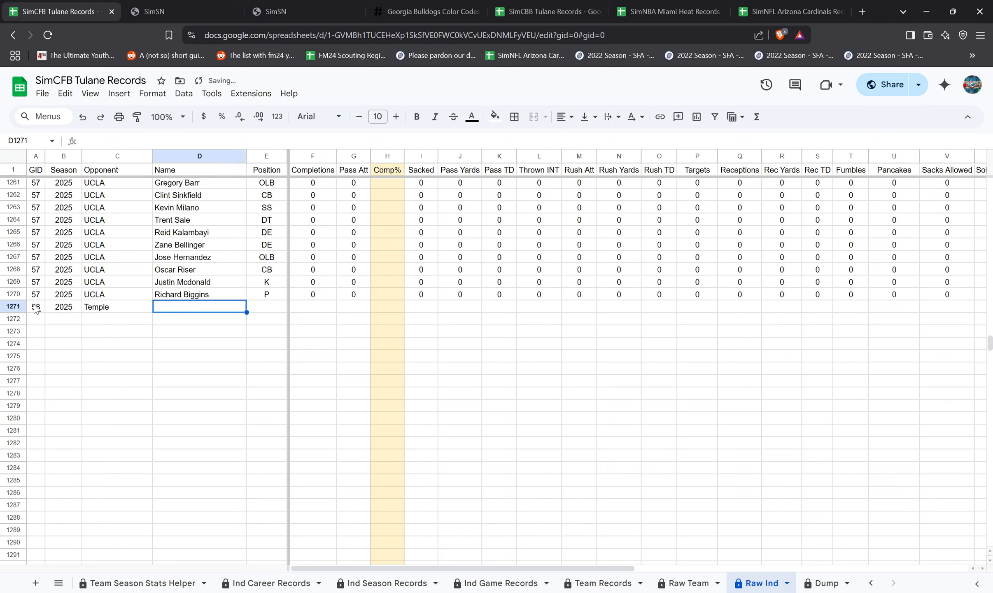
- Open the Raw Team sheet and inspect the GID, OurScore, Season and Opponent cells of the new row 59
click(675, 584)
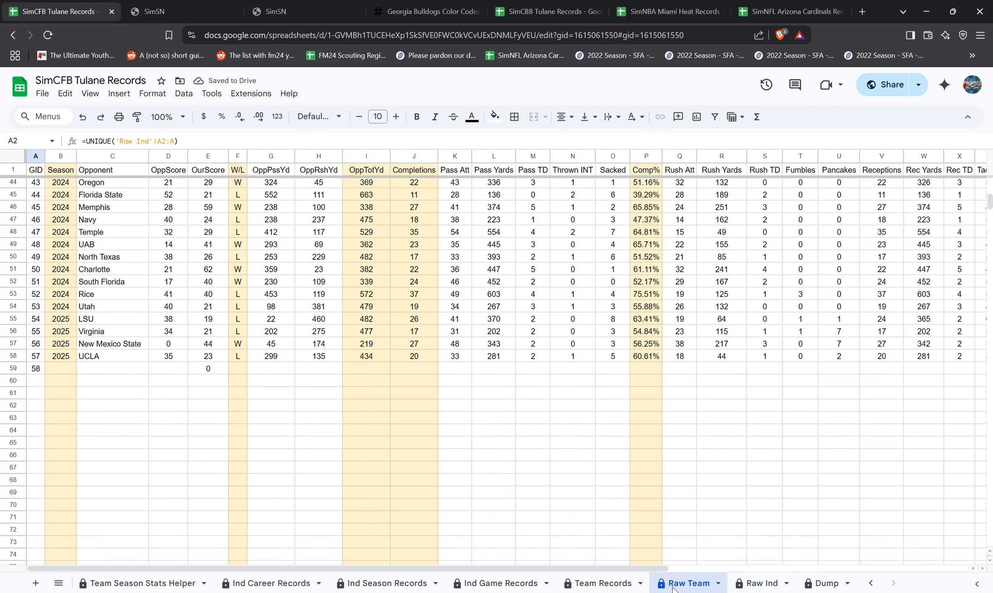
click(41, 371)
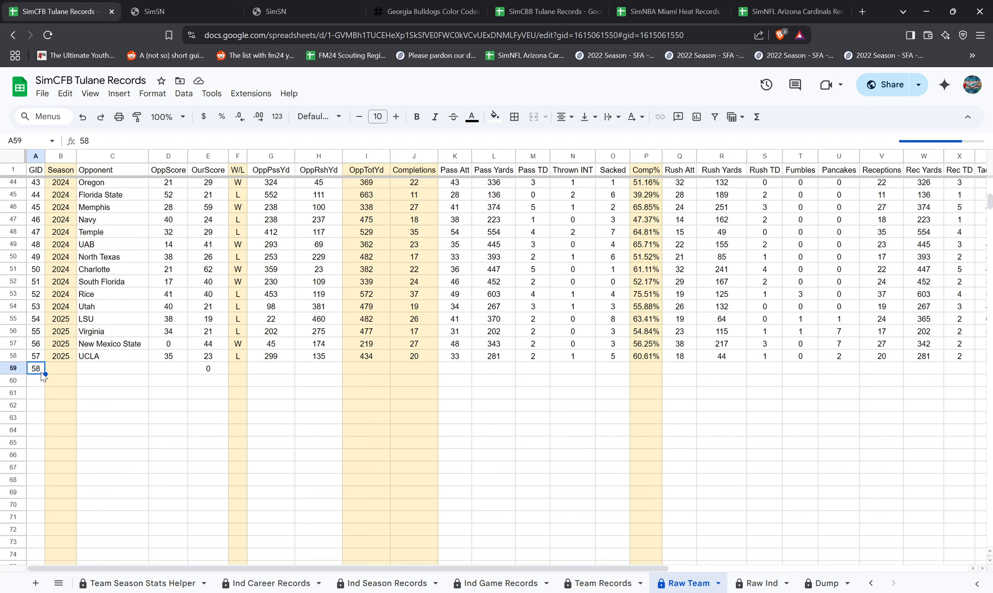
key(Tab)
key(Tab)
key(Tab)
key(Tab)
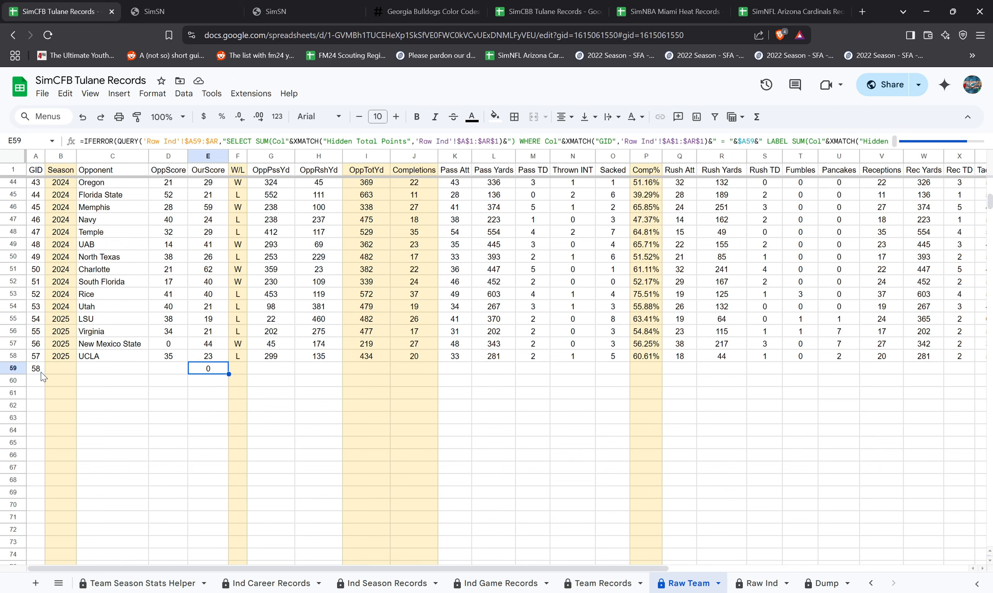
key(Left)
key(Left)
key(Left)
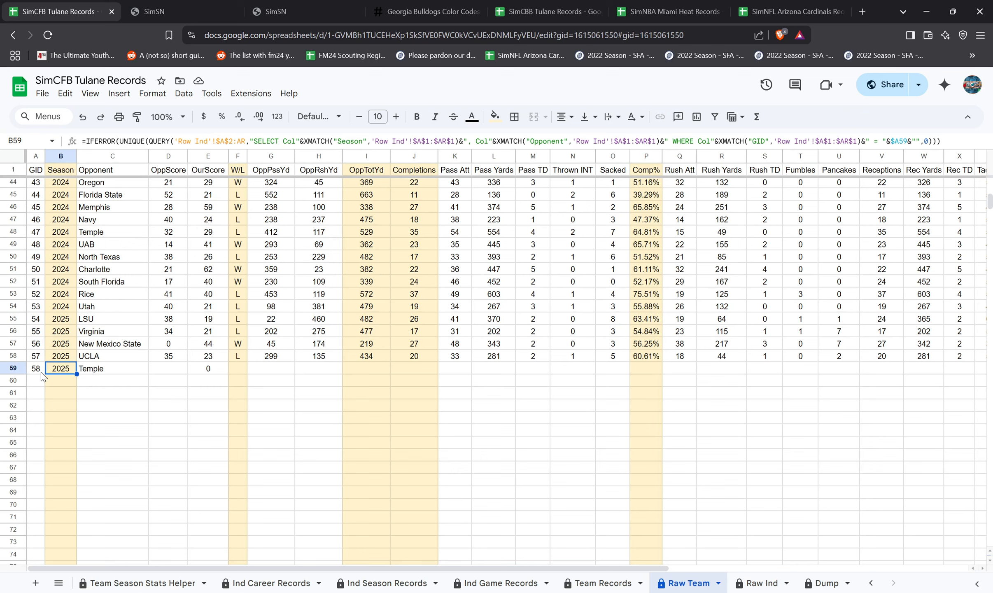
key(Right)
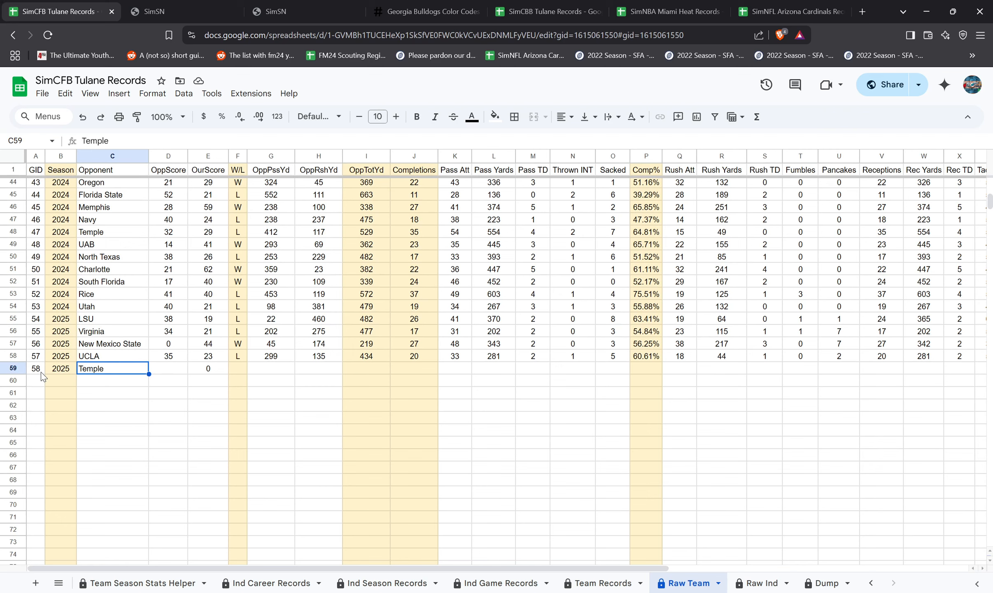
key(Up)
key(Down)
- Set the opponent score to 23 for the Temple game on the Raw Team sheet
key(Right)
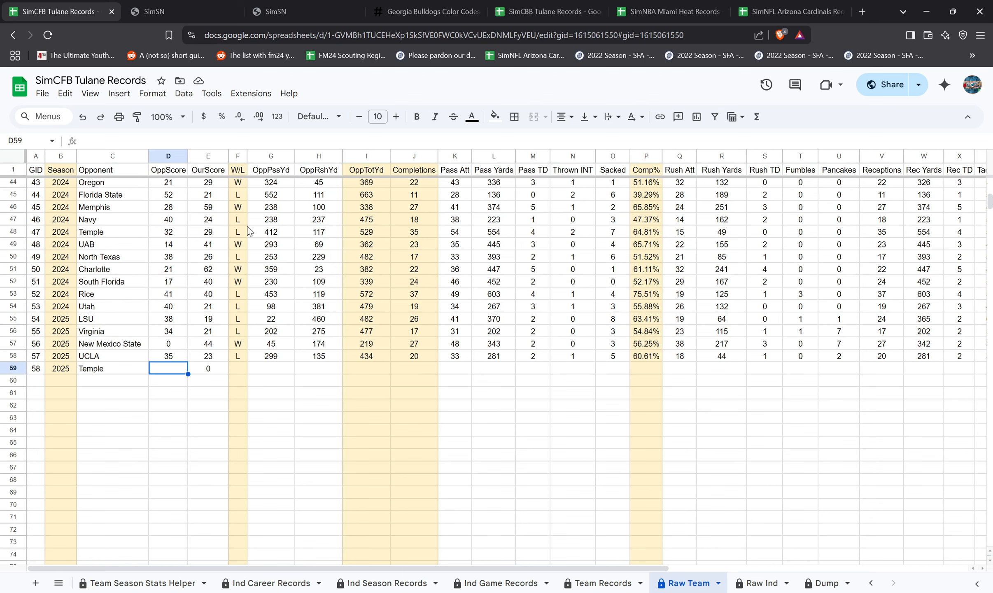
text(23)
key(Tab)
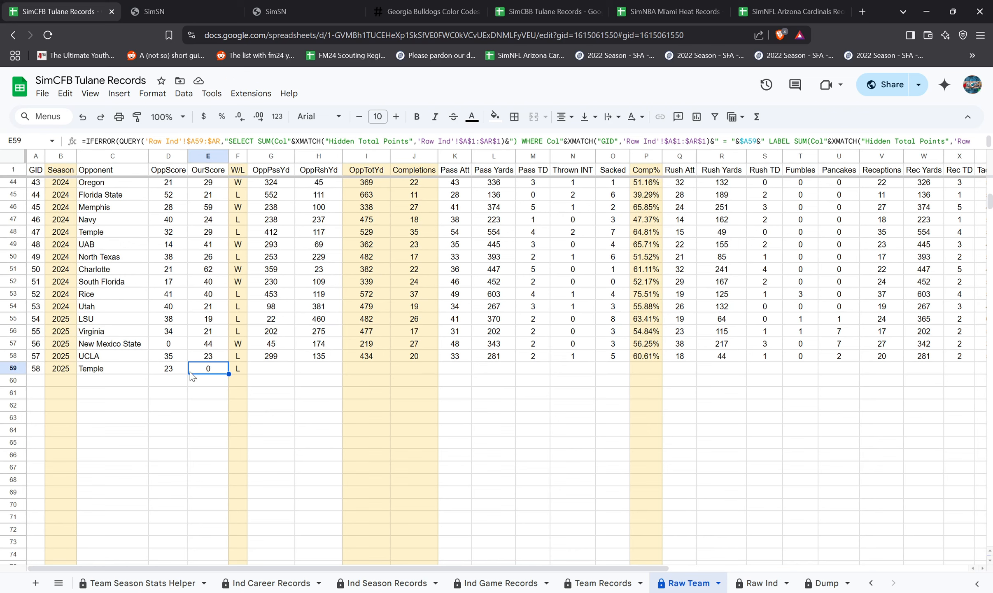
- Enter 237 opponent passing yards and 184 opponent rushing yards for the Temple game
key(Right)
key(Right)
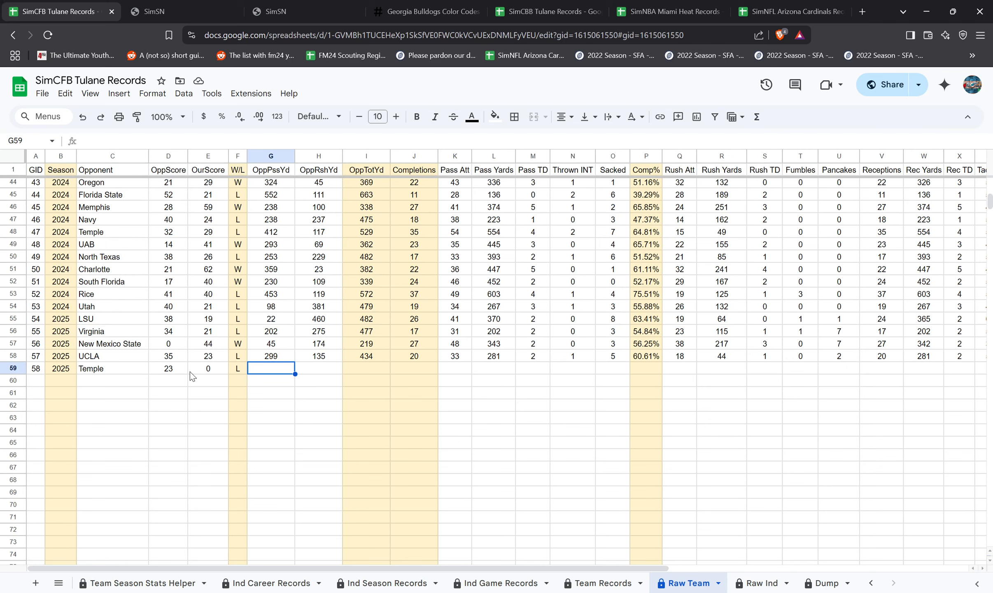
text(237)
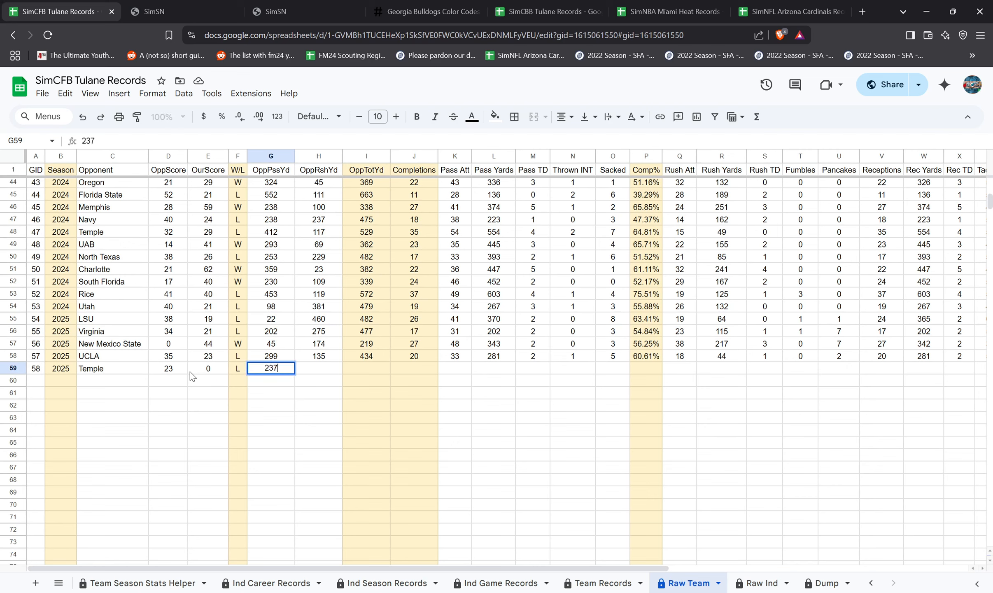
key(Tab)
text(1)
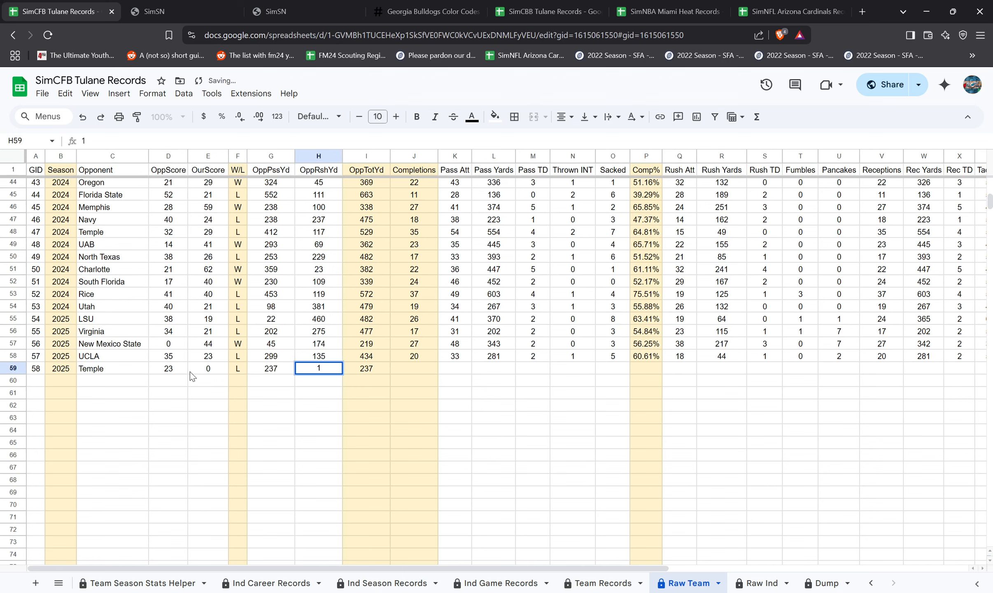
text(84)
key(Tab)
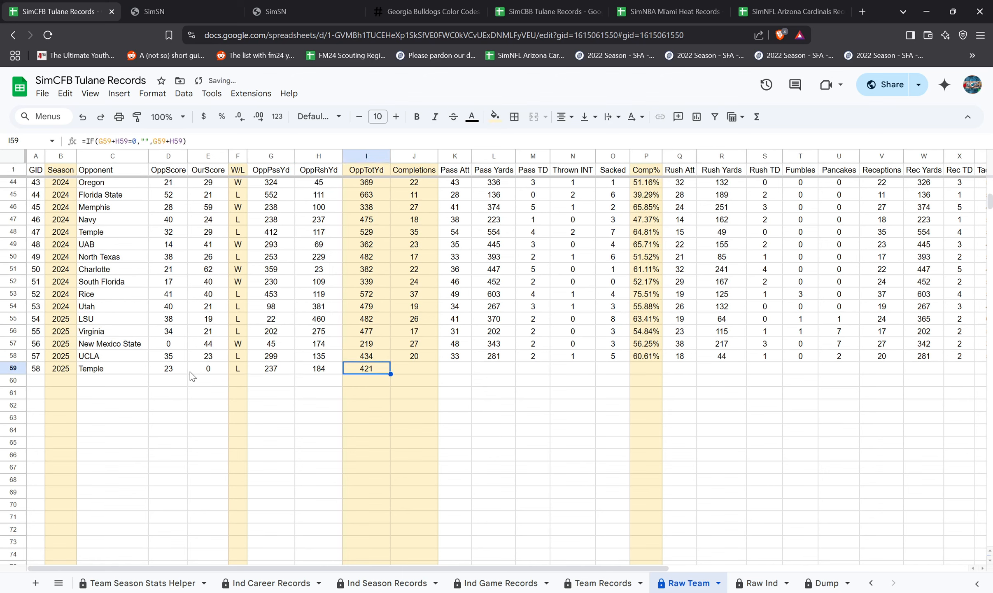
- Inspect the Temple row's Completions formula in J59 and review the remaining team stat columns through Punt Avg
key(Left)
key(Left)
key(Right)
key(Right)
key(Right)
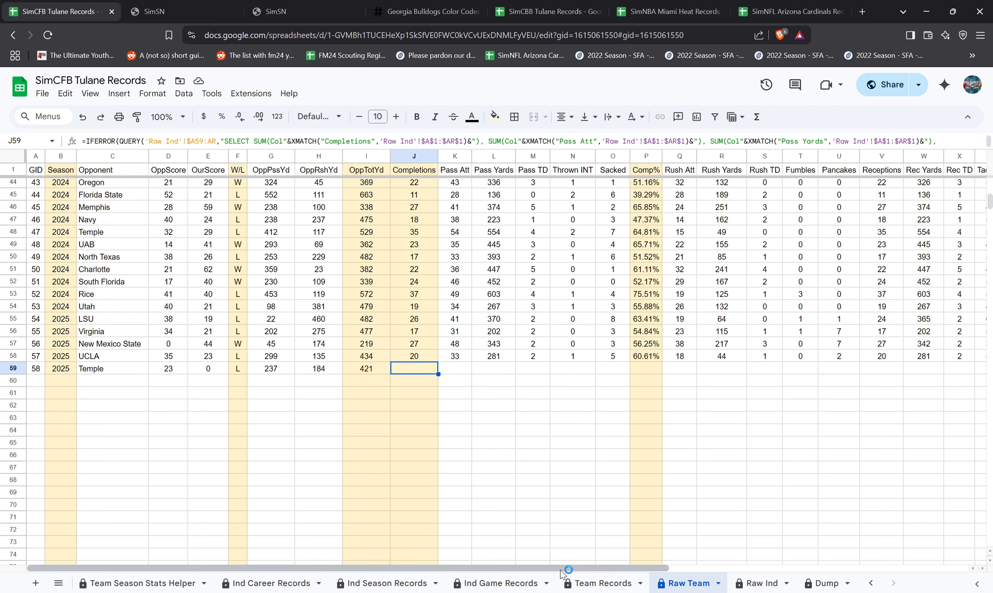
drag(569, 570, 943, 576)
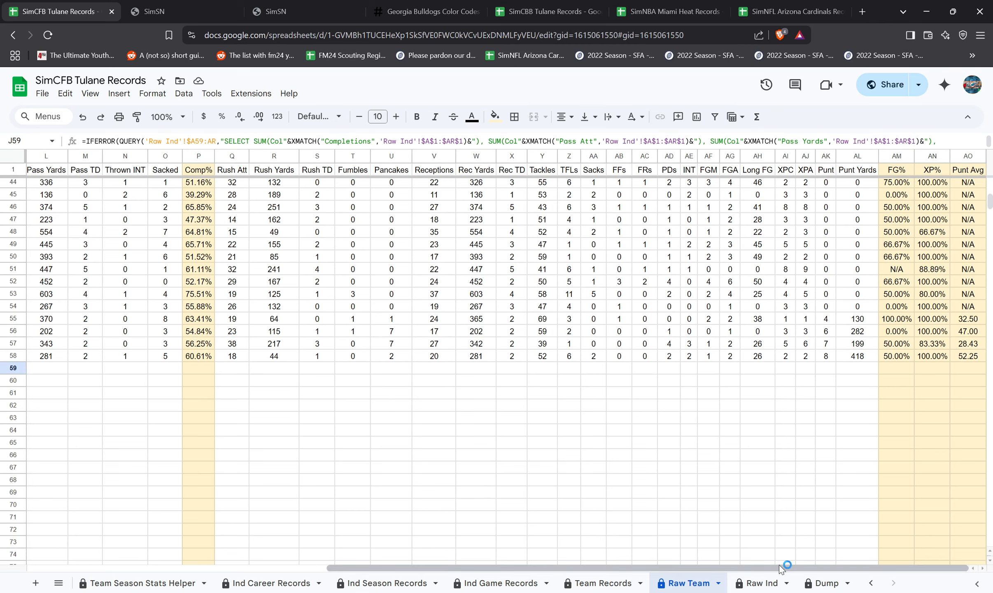
drag(779, 567, 564, 555)
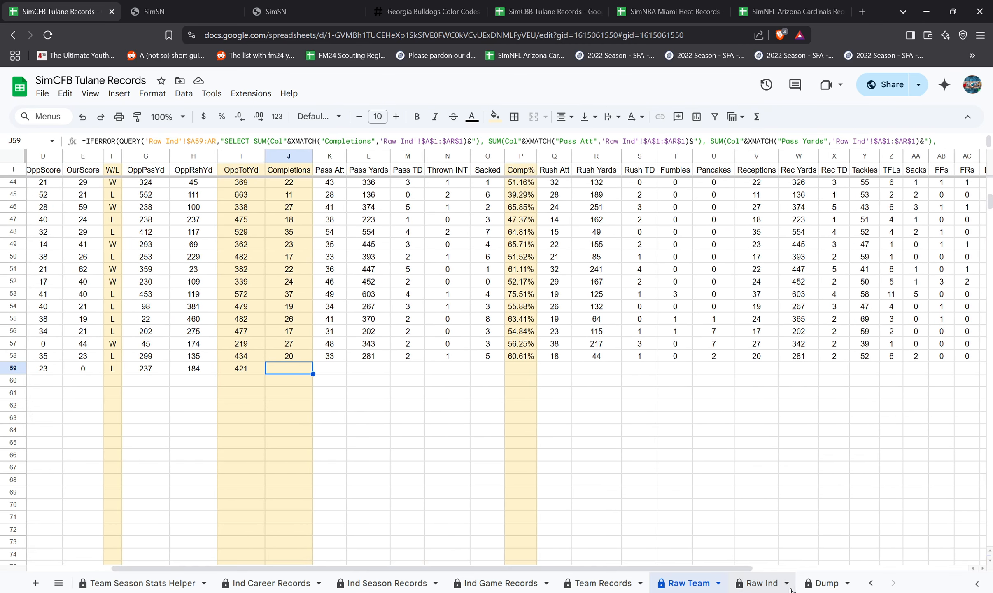
- On the Raw Ind sheet, fill the Temple row with the quarterback's name, position QB and 0 completions
click(762, 583)
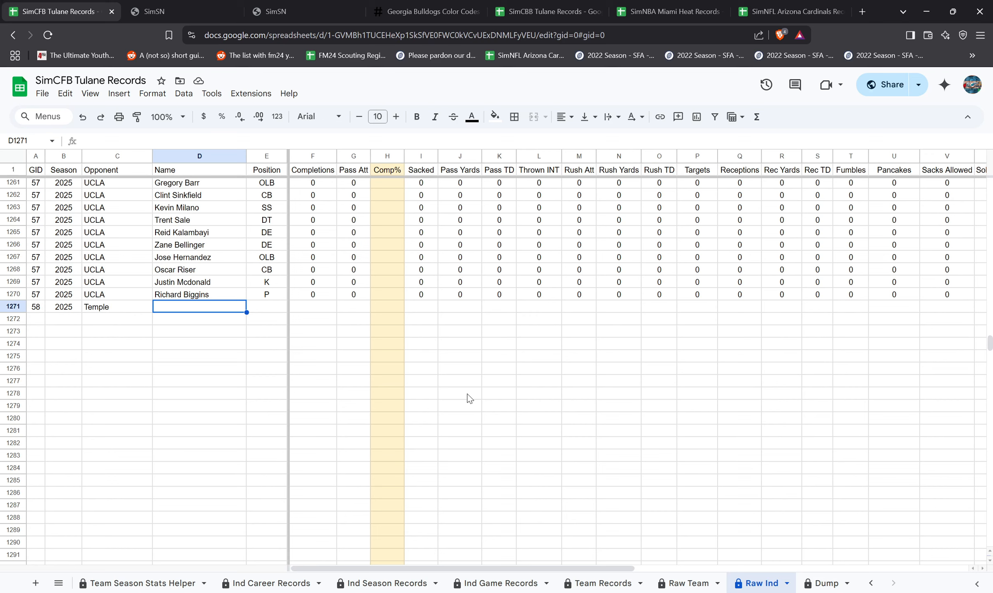
text(Q)
text(Paul McCullers-Sanders)
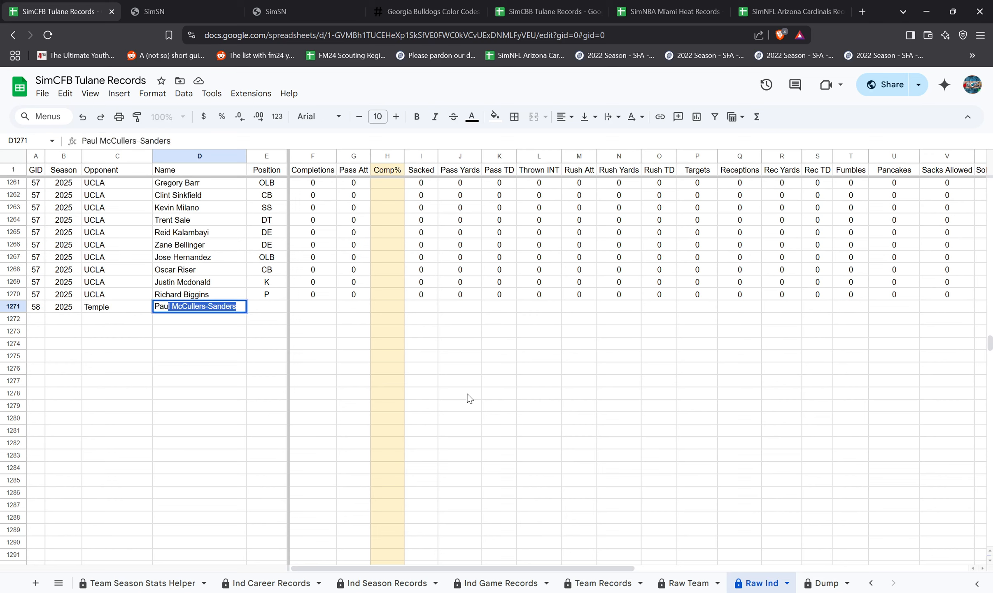
key(Tab)
text(QB)
key(Tab)
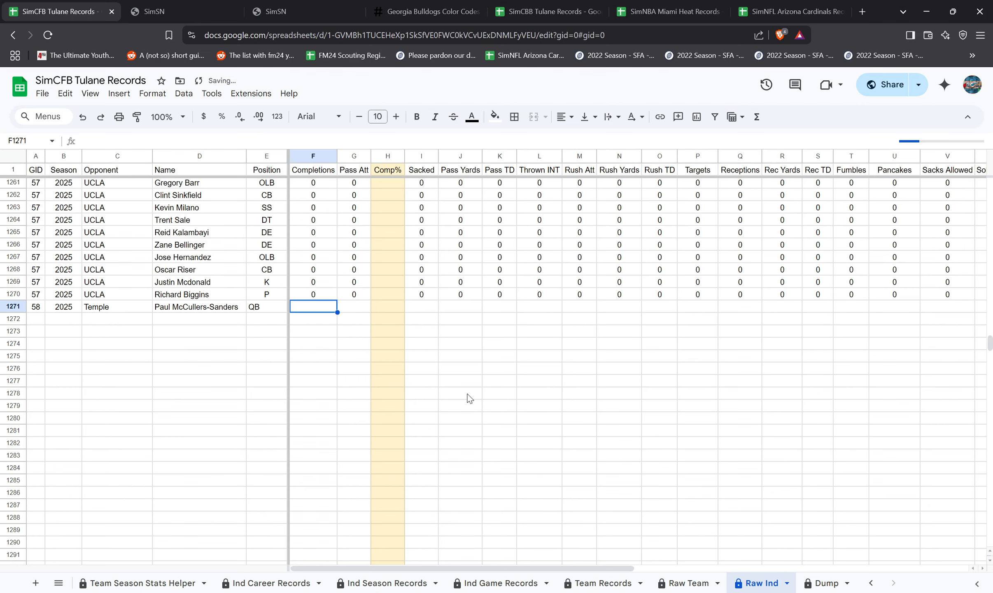
text(0)
key(Tab)
- Center the QB position entry in the Temple row
key(Left)
key(Left)
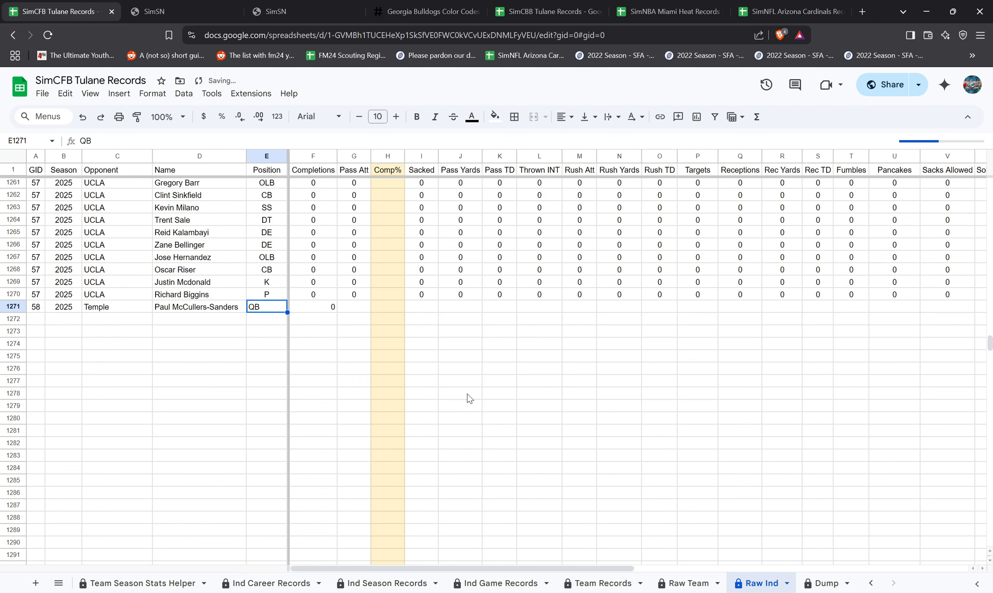
click(564, 117)
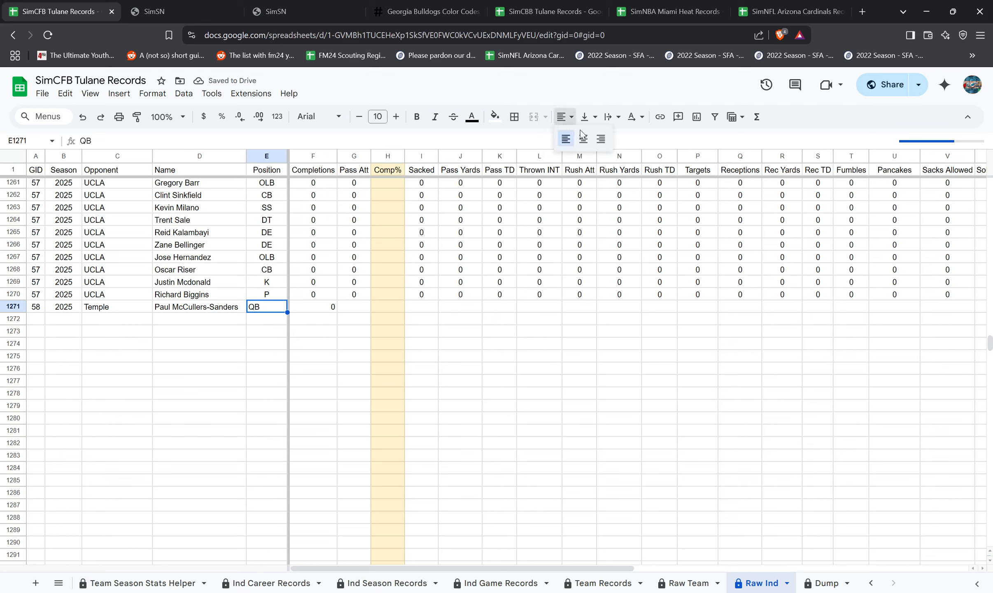
click(583, 138)
- Copy the formatting of row 1270 onto the stat cells of the new Temple row
click(331, 308)
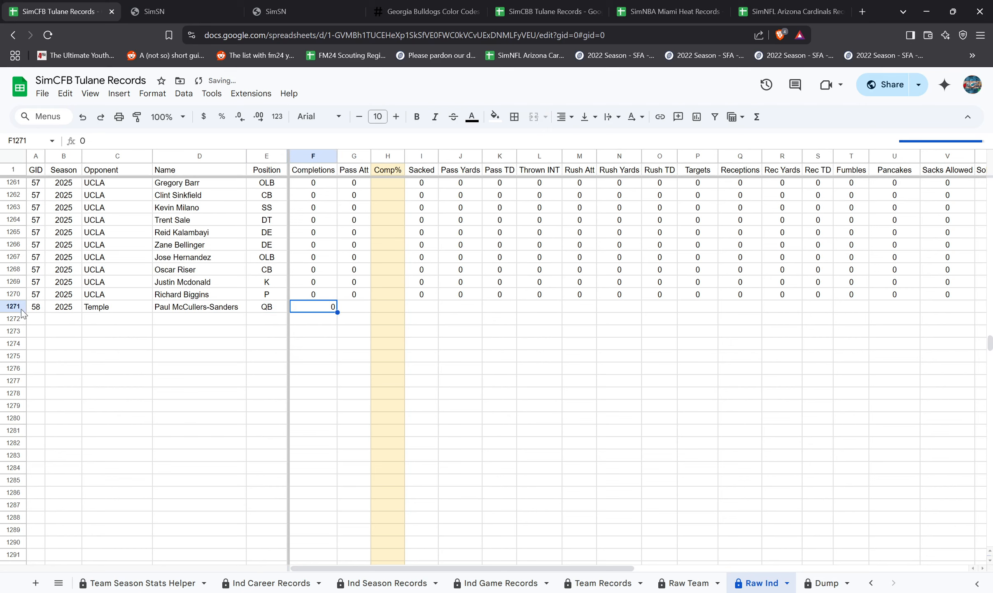
click(12, 294)
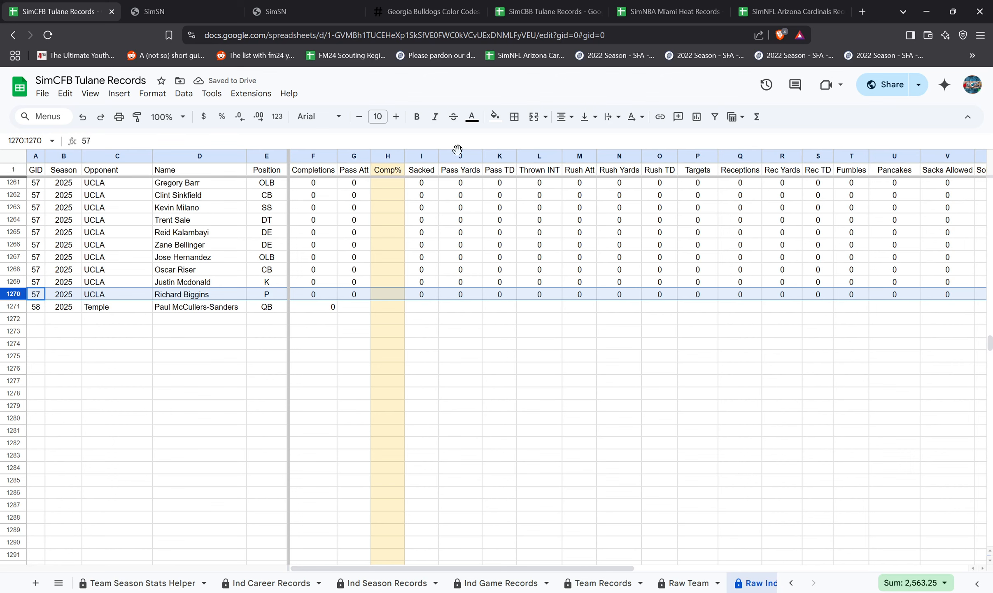
click(137, 117)
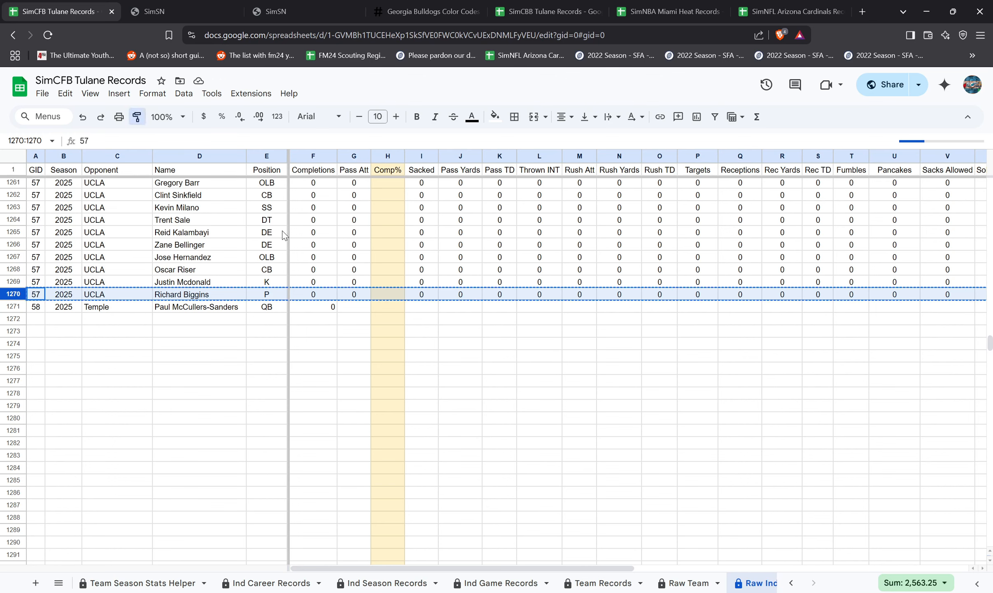
click(339, 307)
- Enter 0 pass attempts for the Temple quarterback
click(351, 305)
text(0)
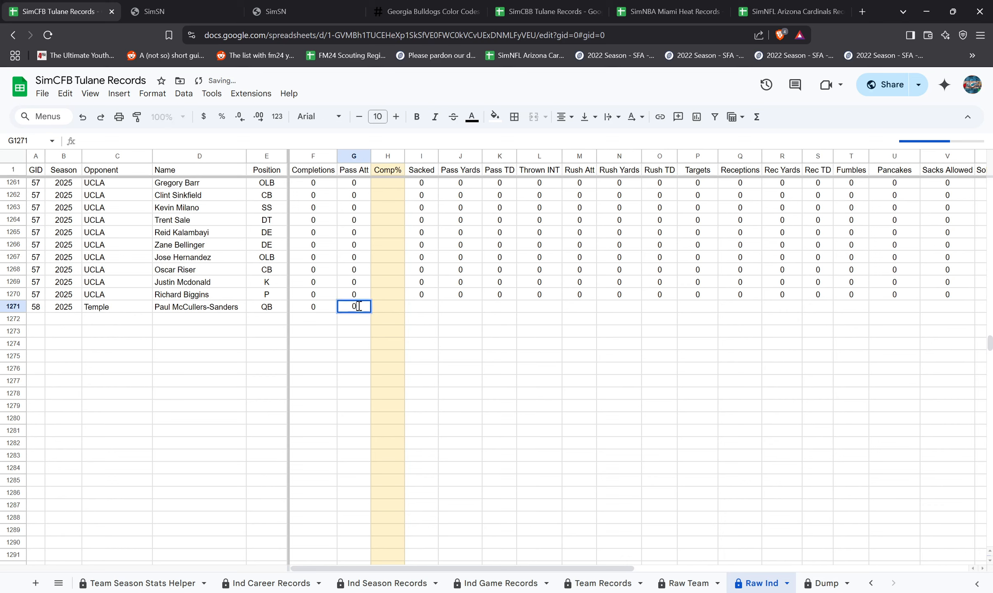
key(Tab)
key(Tab)
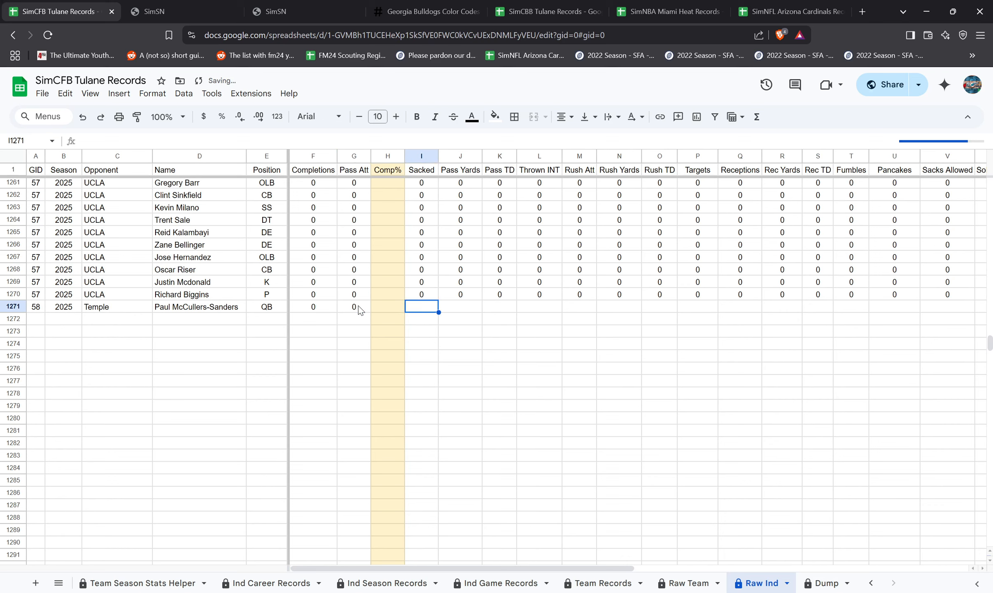
- Set the Temple quarterback's completions to 12, pass attempts to 18 and times sacked to 2
key(Left)
key(Left)
key(Left)
text(12)
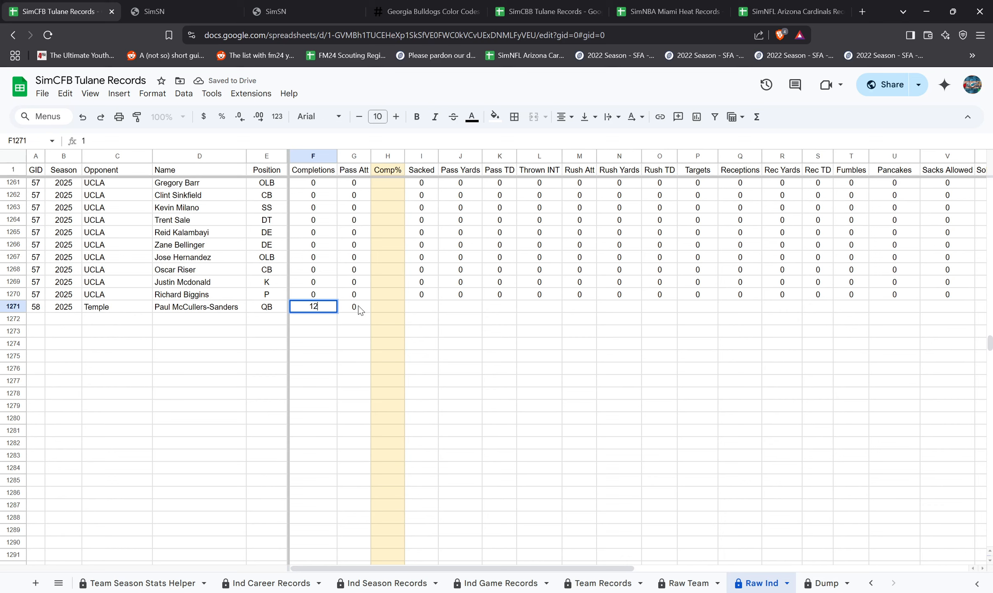
key(Tab)
text(18)
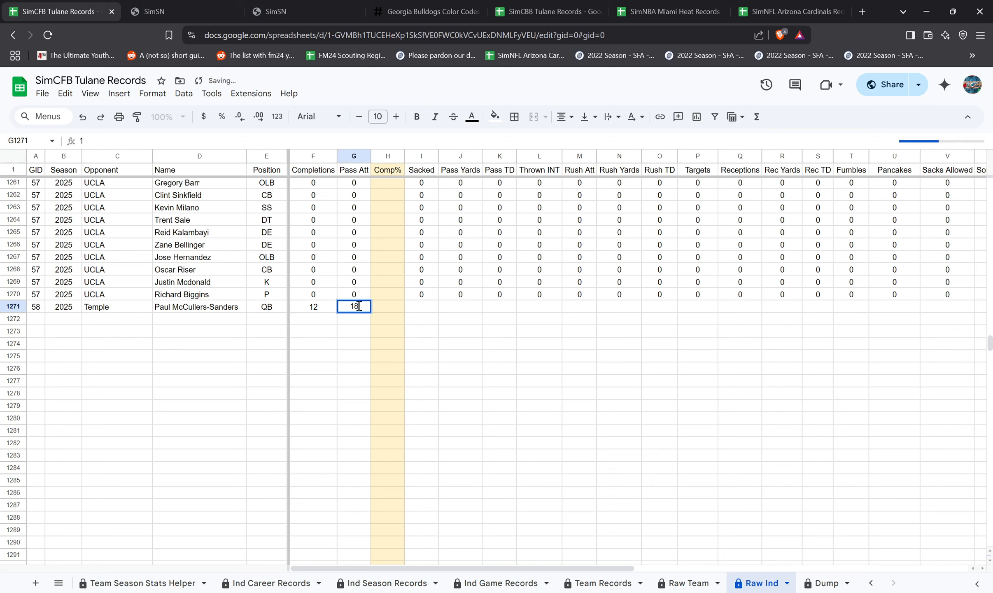
key(Tab)
key(Tab)
text(2)
key(Tab)
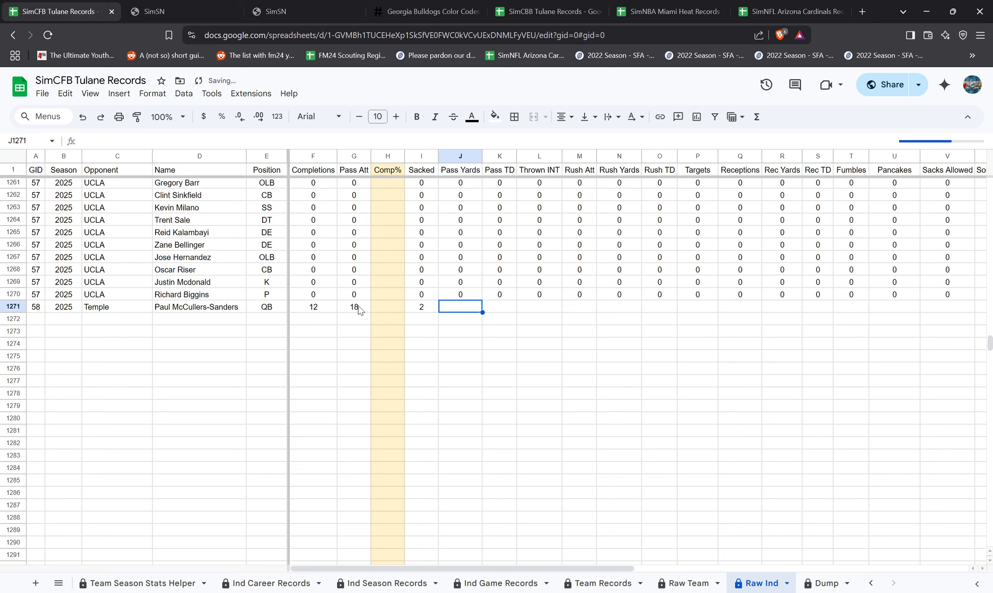
- Enter 234 pass yards, 3 pass touchdowns and 1 thrown interception for the Temple quarterback
text(234)
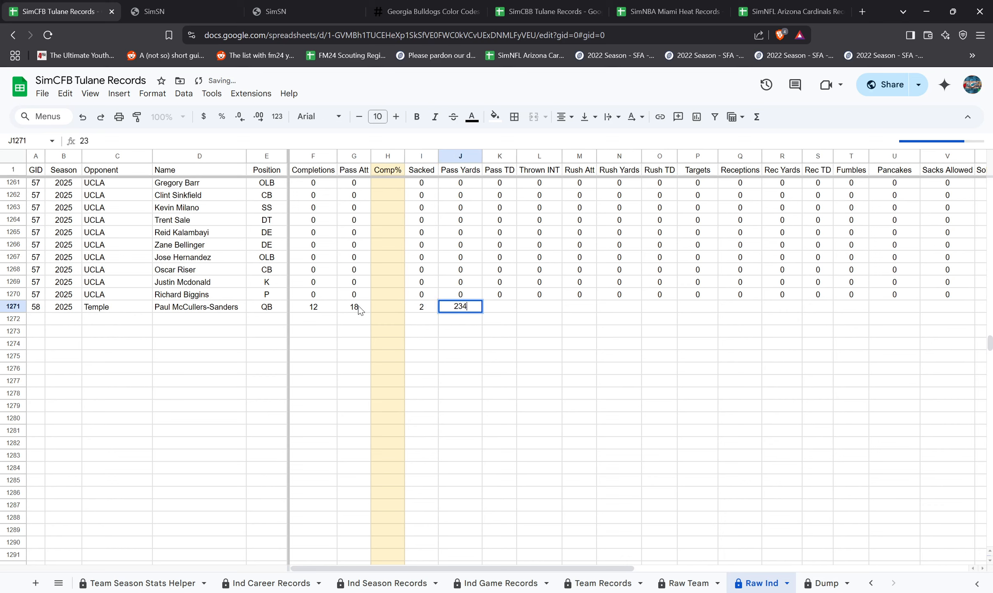
key(Tab)
text(3)
key(Tab)
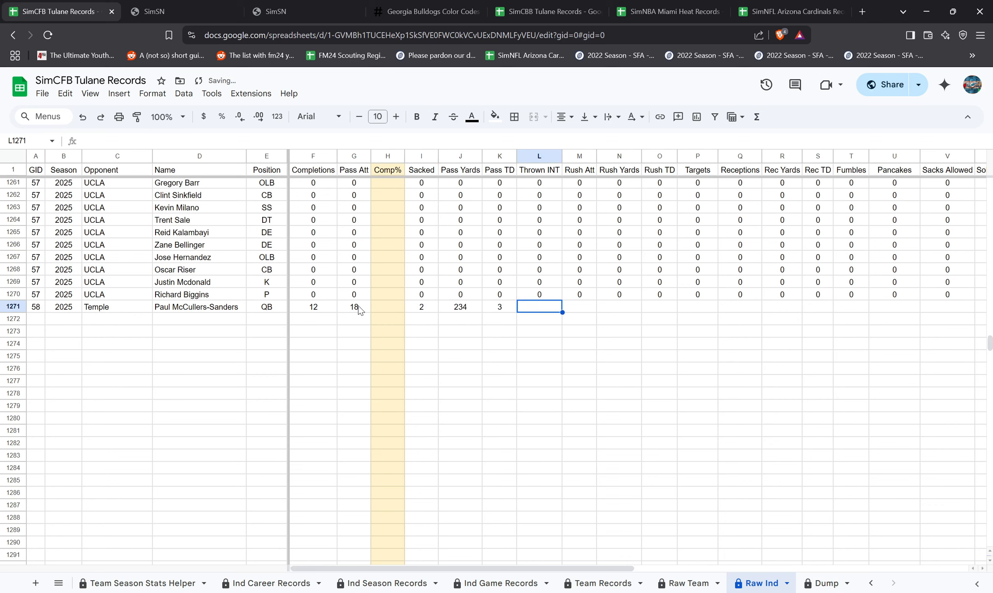
text(1)
key(Down)
key(Up)
- Check the Temple row of the Raw Team sheet, from the passing stats across the rushing and receiving columns
click(696, 582)
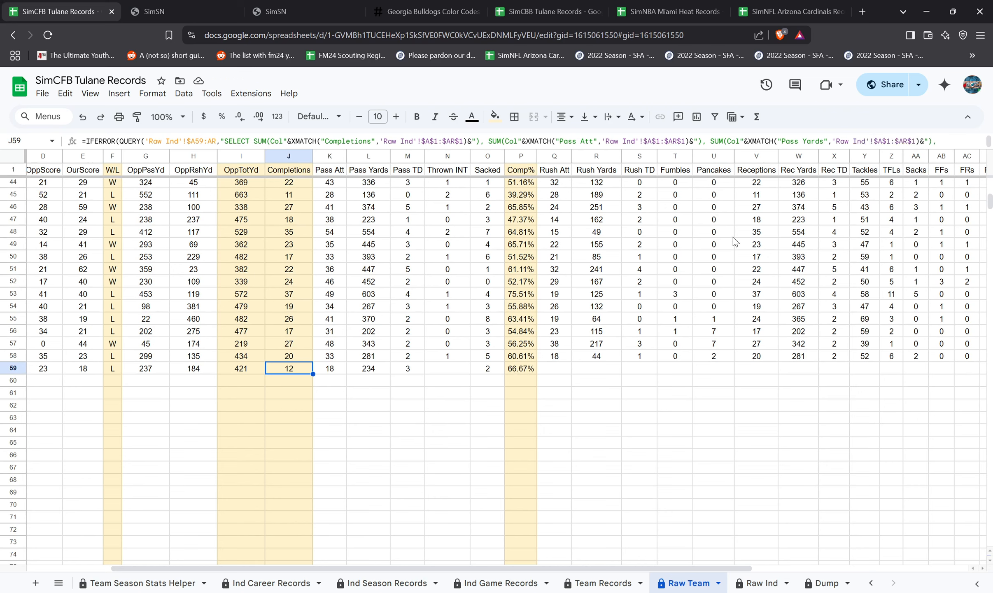
click(448, 369)
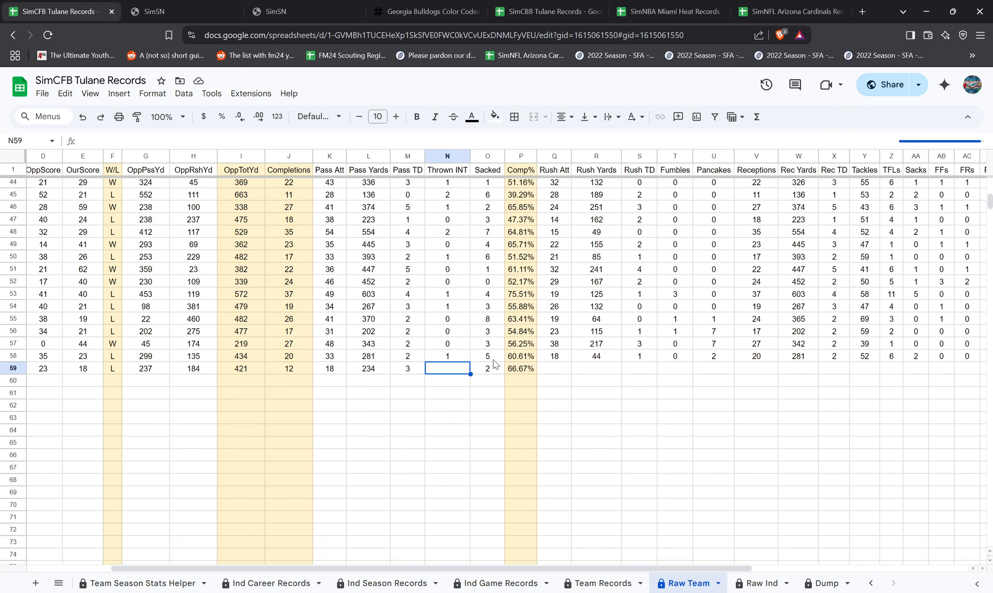
text(1)
click(551, 369)
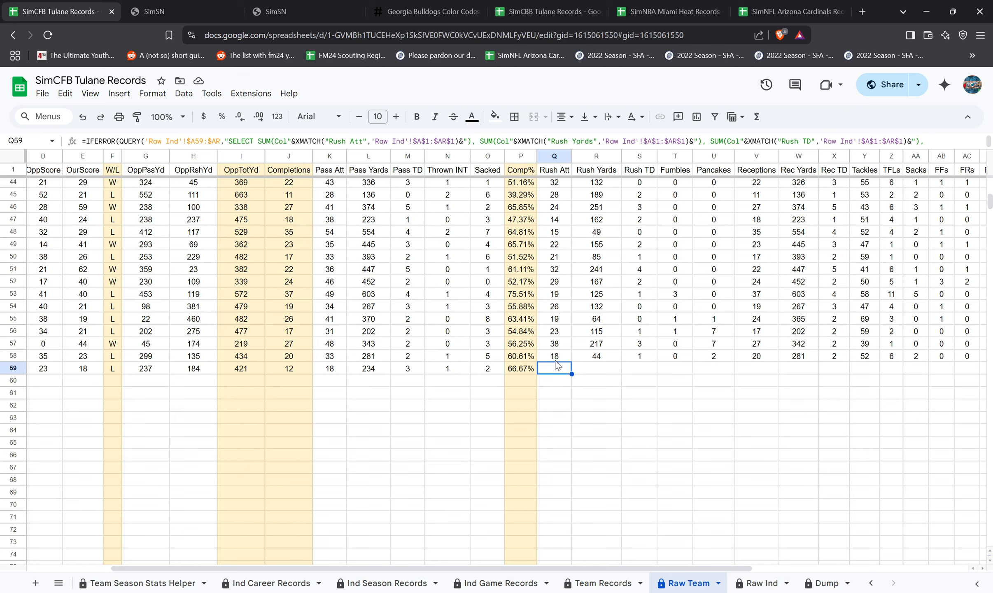
key(Right)
key(Left)
key(Right)
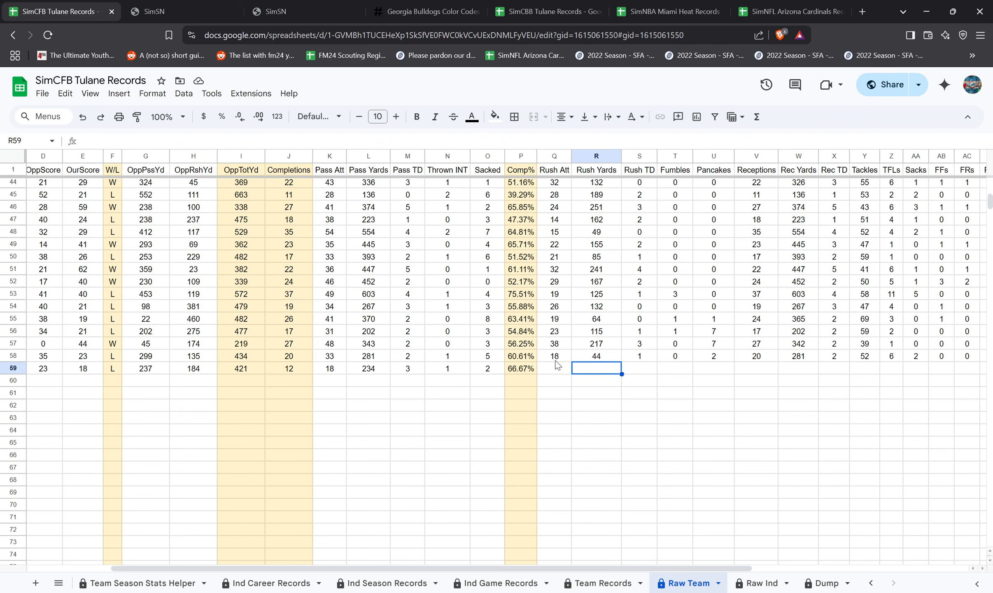
key(Left)
key(Right)
key(Right)
key(Right)
key(Right)
key(Right)
key(Right)
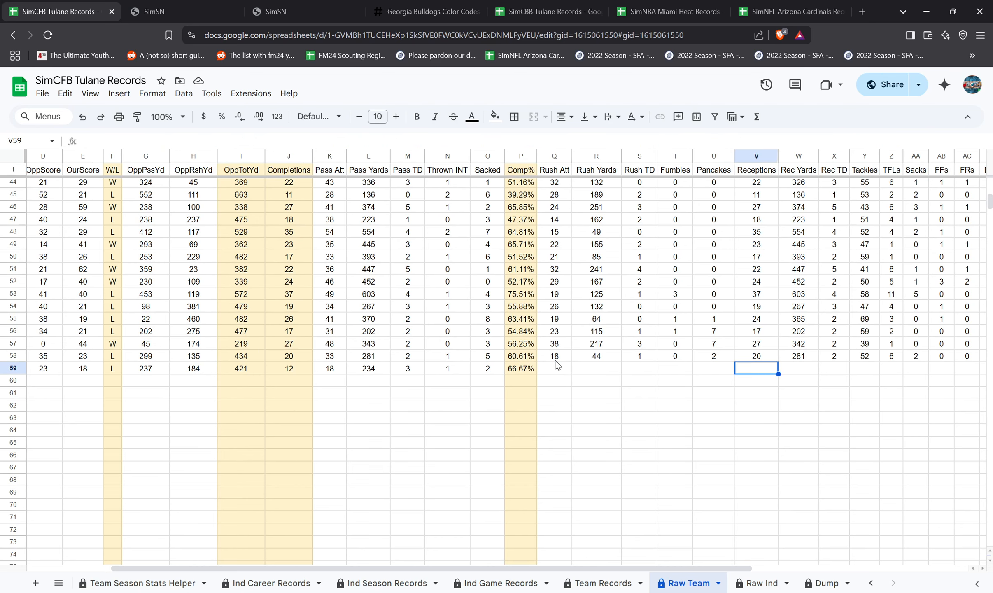
- Compare the quarterback's Raw Ind entry with Raw Team, and inspect the Temple row's season formula, opponent score and opponent yardage cells
click(762, 583)
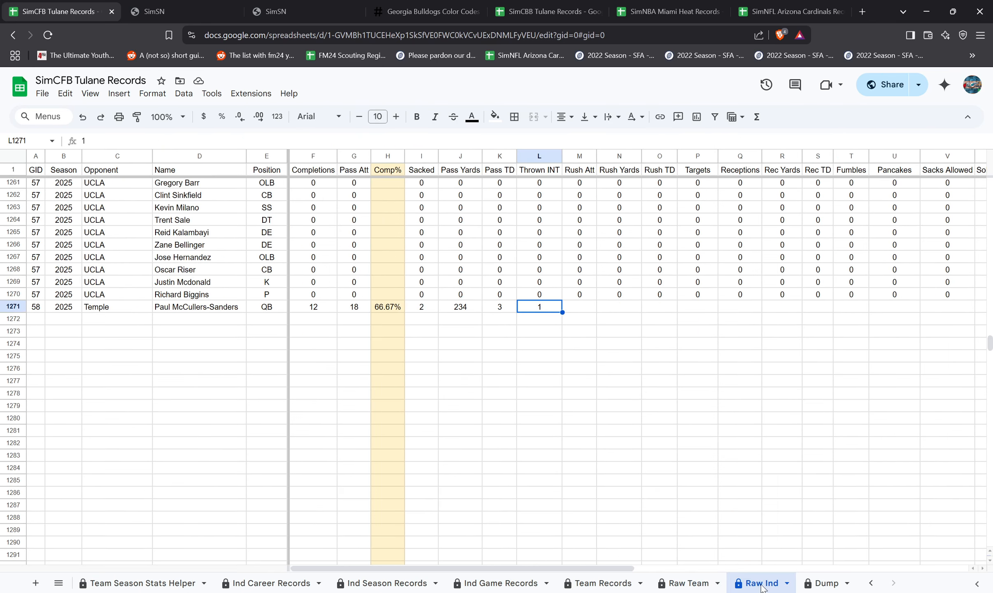
click(695, 583)
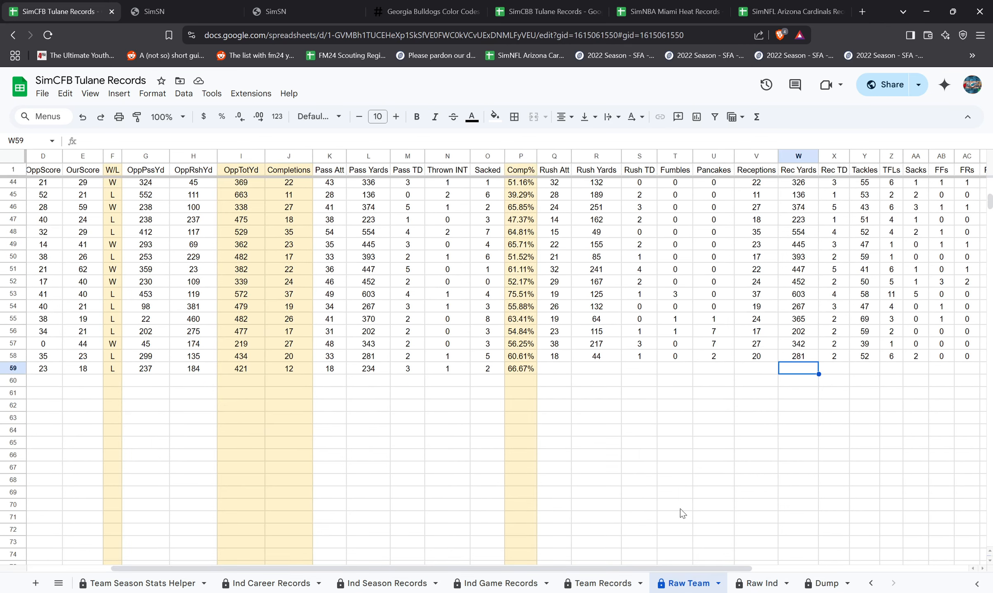
drag(641, 567, 409, 516)
scroll(411, 519, left, 5)
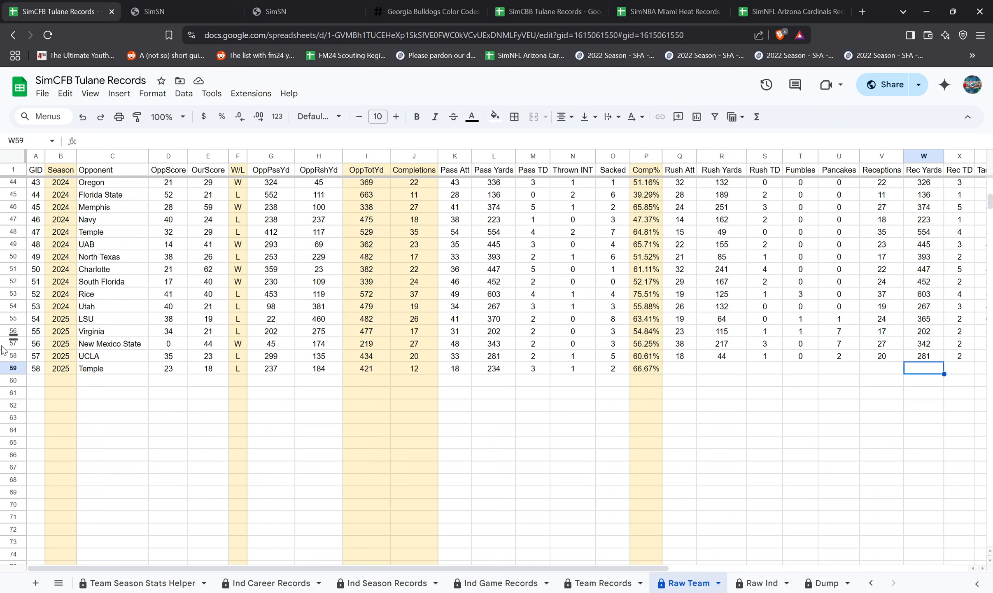
click(53, 370)
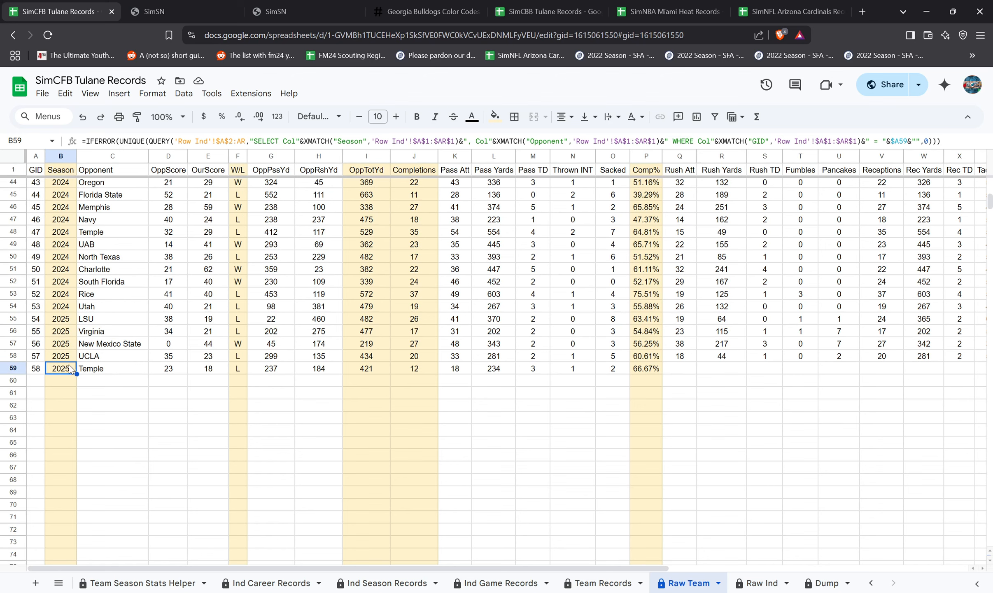
click(162, 367)
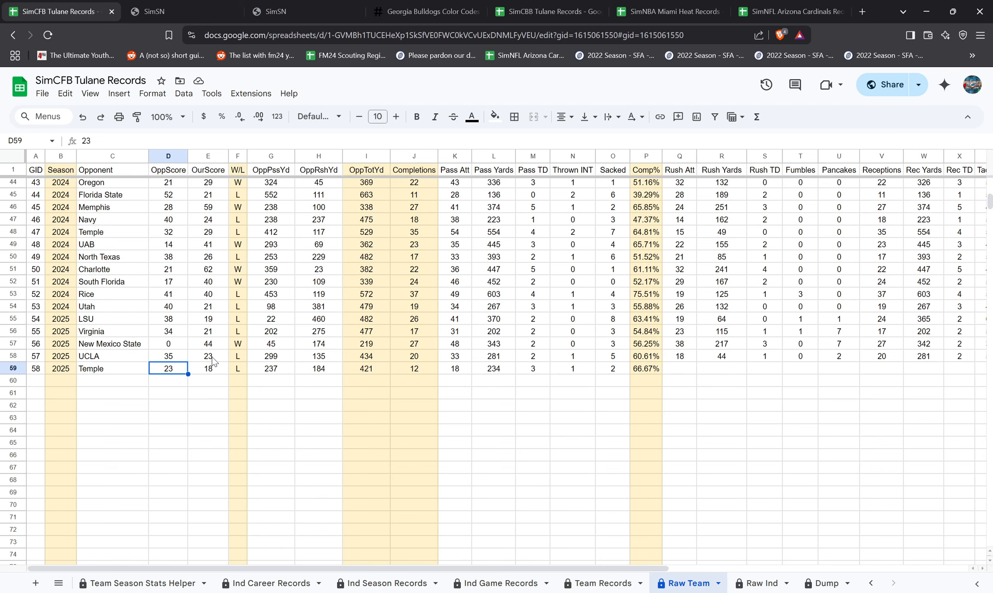
click(273, 368)
click(325, 376)
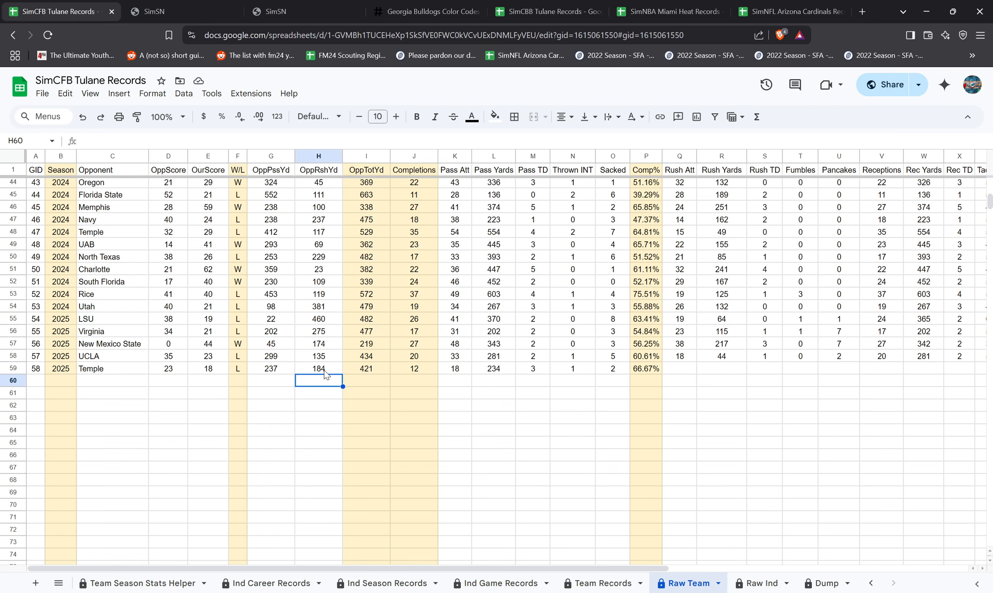
- Delete the sample Temple quarterback row, row 1271, from the Raw Ind sheet
click(747, 582)
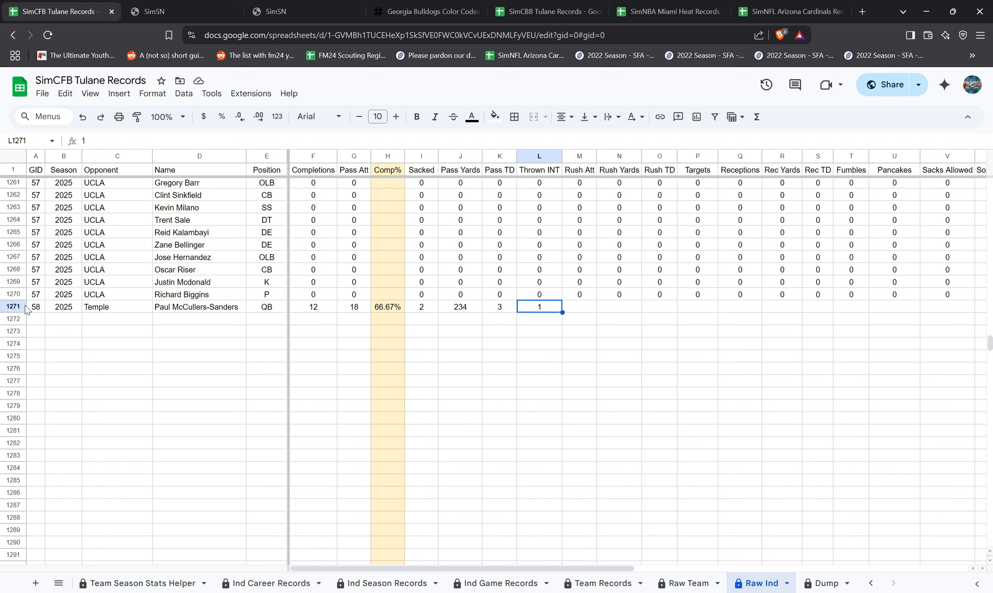
click(6, 304)
right_click(6, 304)
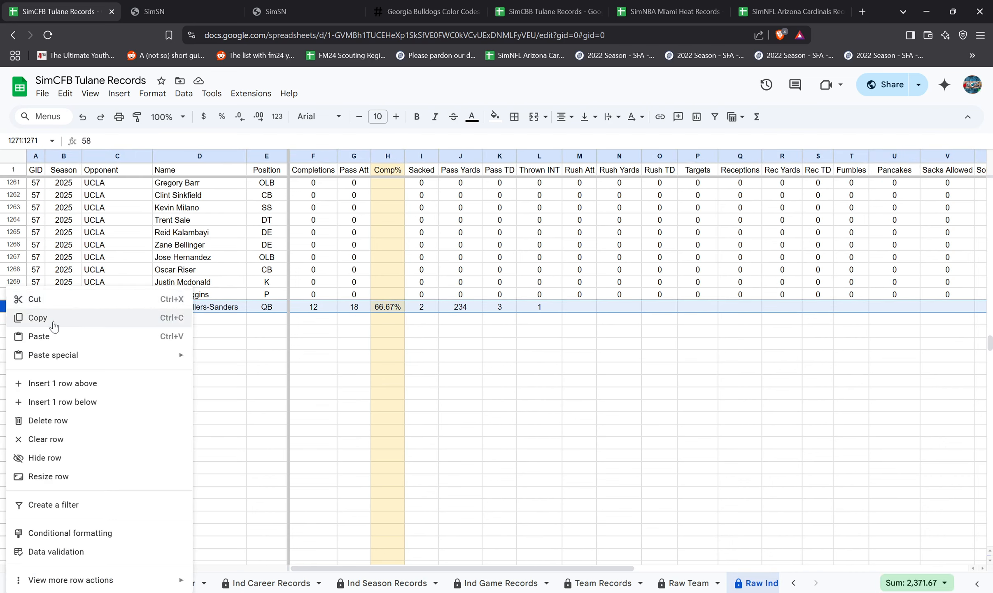
click(82, 419)
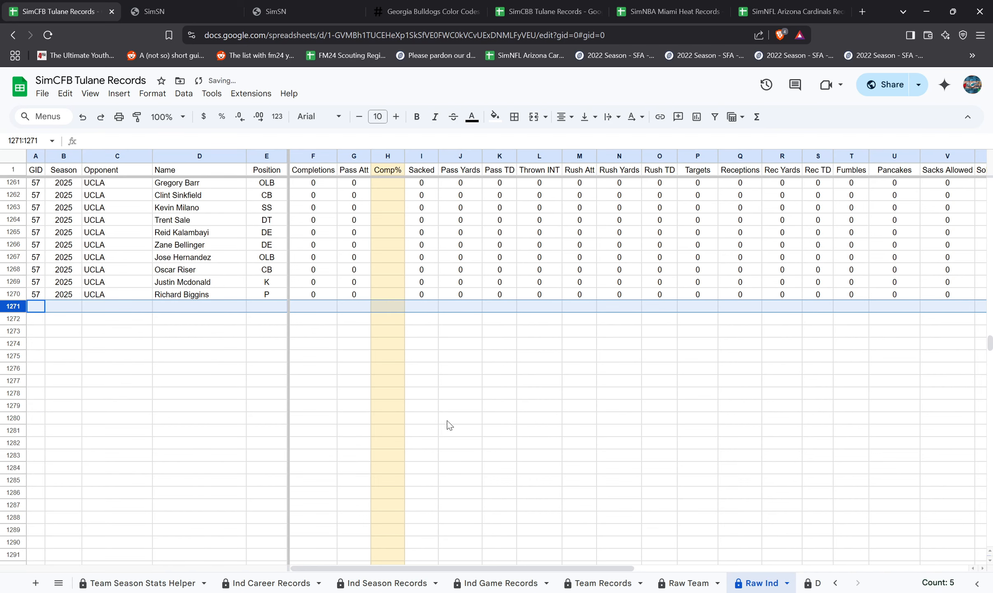
- Inspect the query formula behind the Most Points Scored table on the Team Records sheet
click(840, 588)
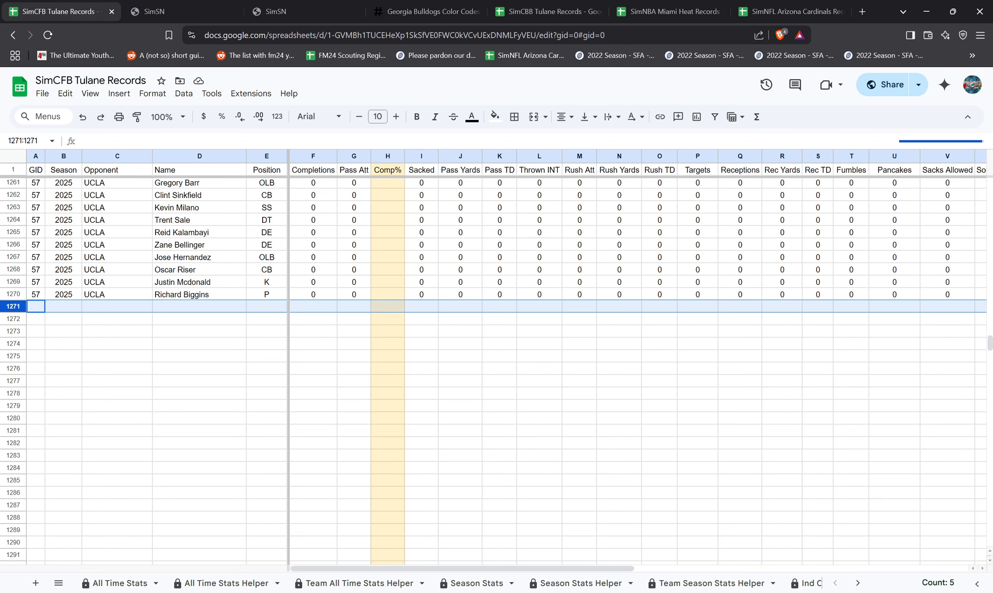
click(860, 582)
click(860, 582)
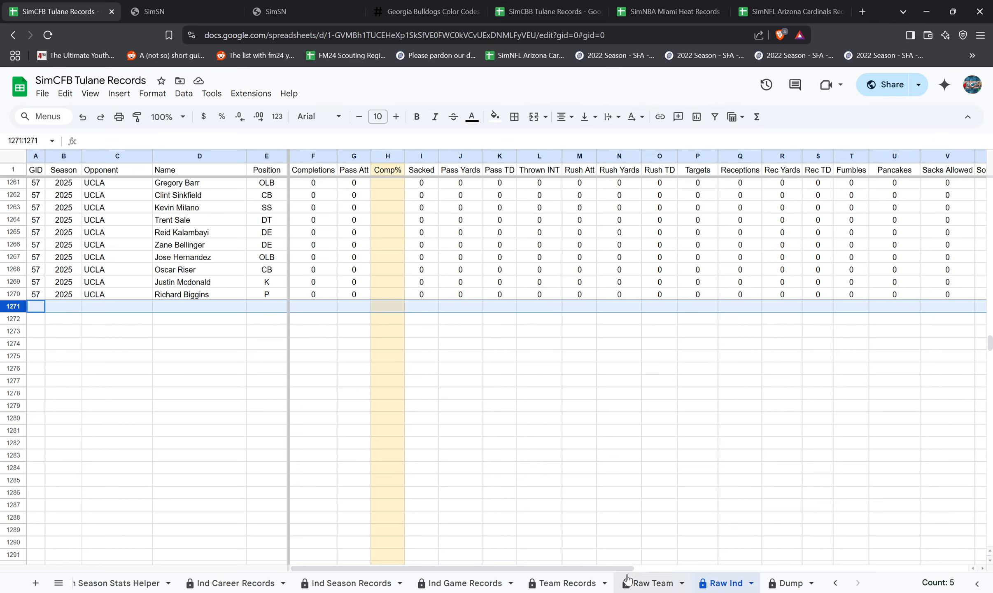
click(564, 582)
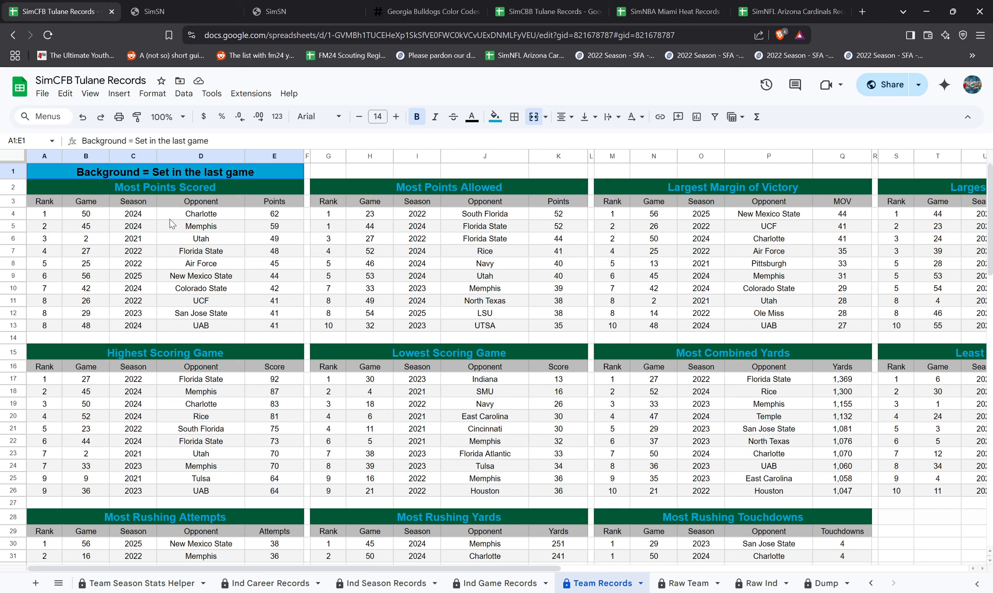
click(100, 219)
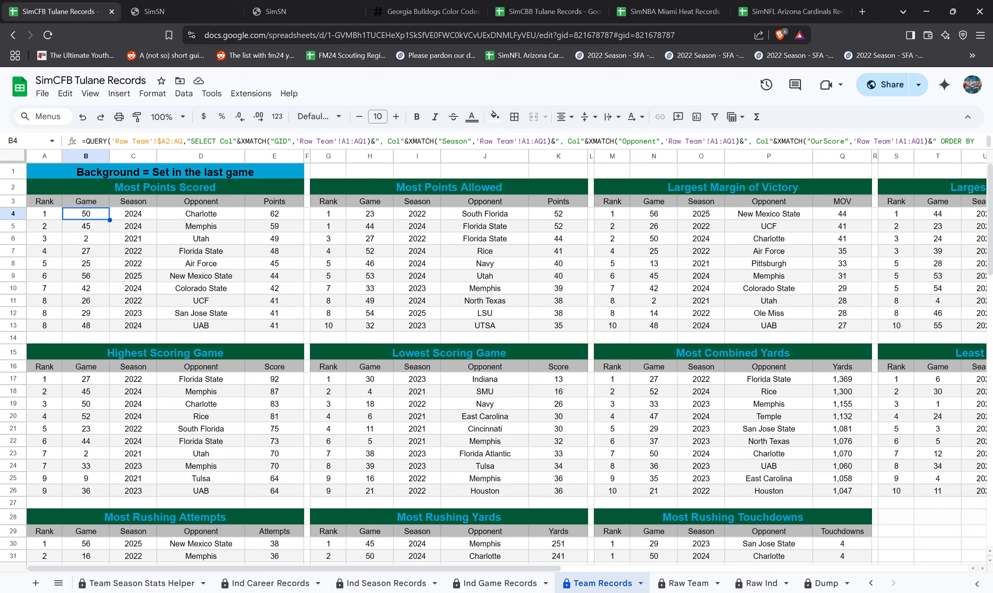
- Clear the opponent score, opponent passing yards and opponent rushing yards from row 59 of the Raw Team sheet
click(672, 587)
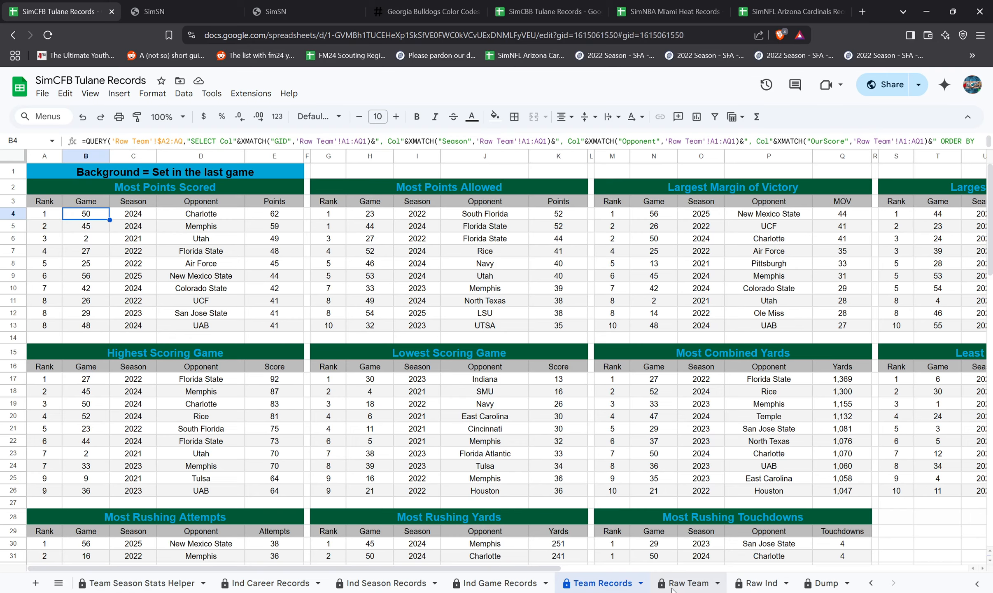
scroll(164, 421, up, 5)
scroll(158, 423, down, 6)
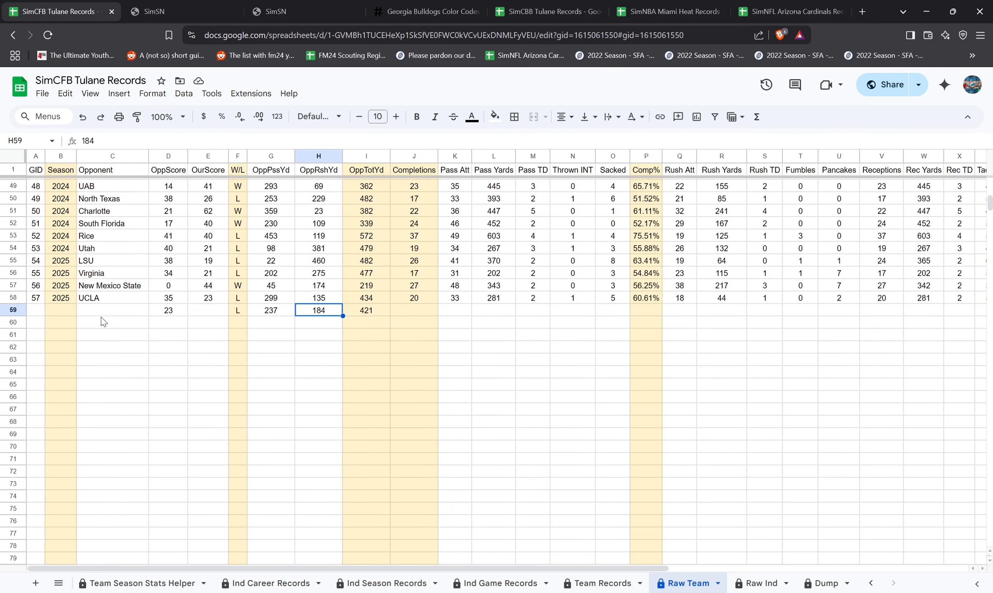
click(157, 314)
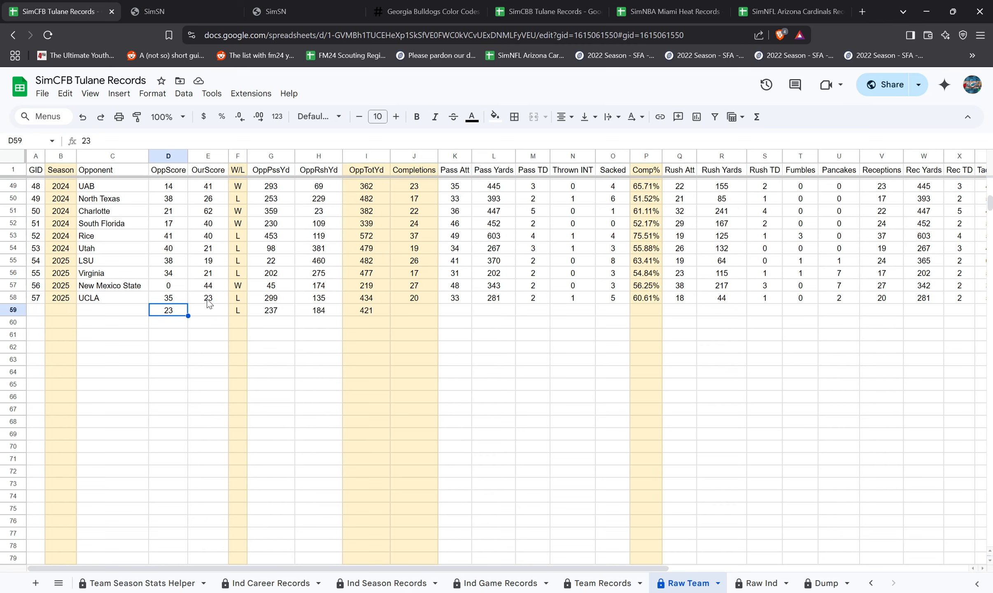
key(Delete)
key(Right)
key(Right)
key(Right)
key(Delete)
key(Right)
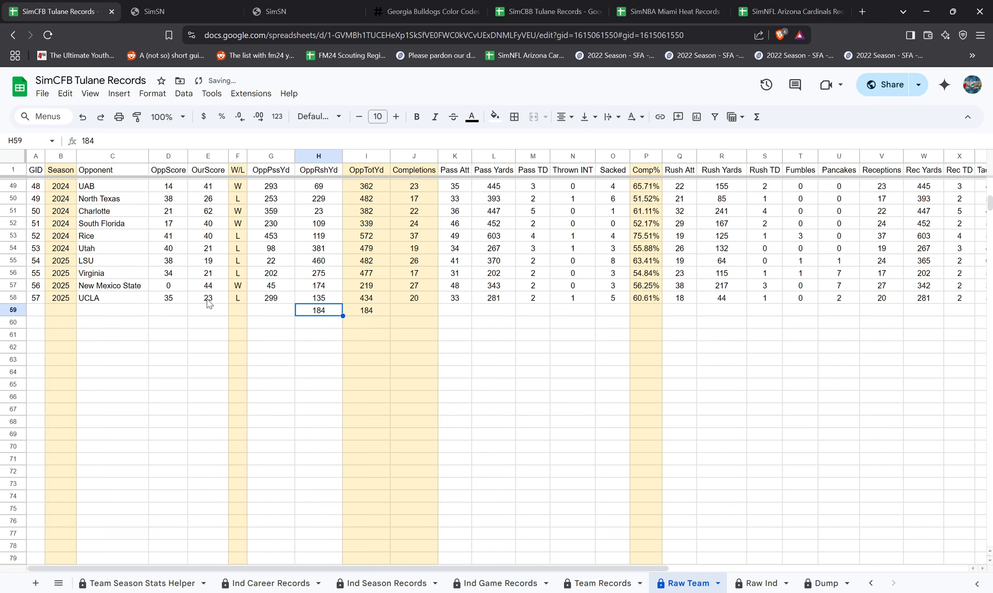
key(Delete)
key(Left)
- Review the Raw Team game rows, the Team Records tables and the Raw Ind player rows
scroll(200, 321, up, 4)
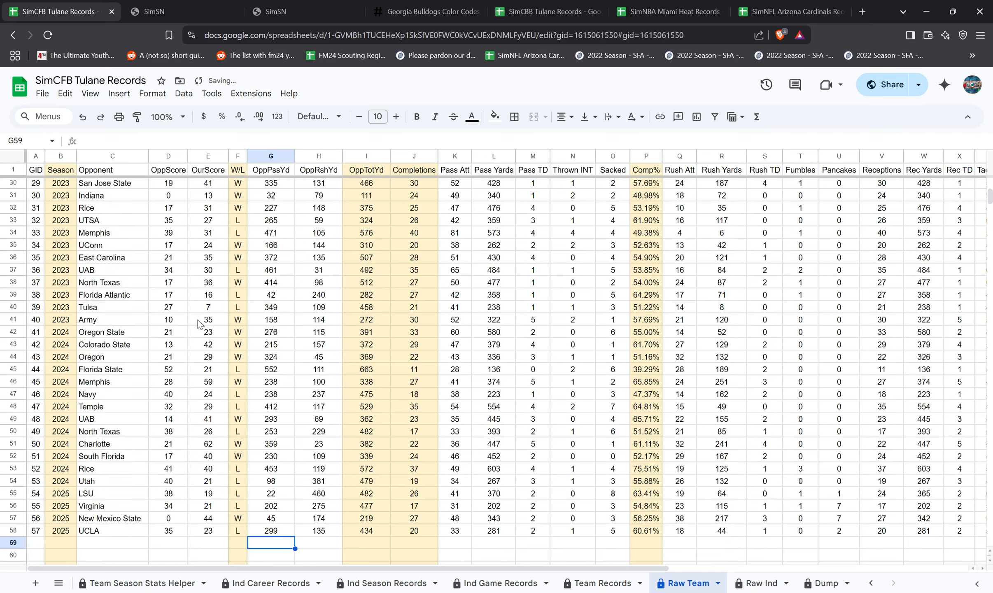
scroll(190, 317, up, 5)
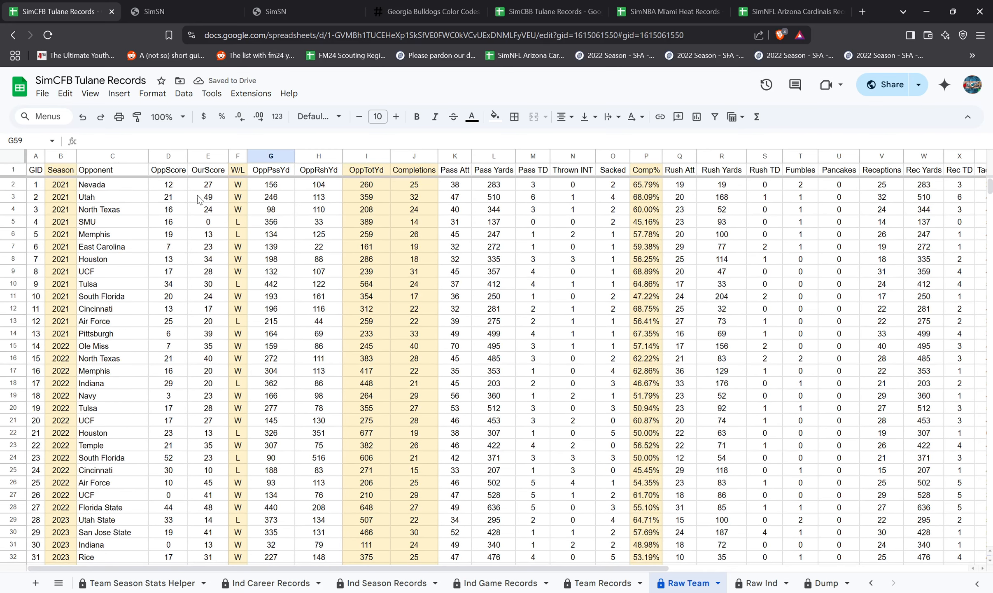
click(602, 582)
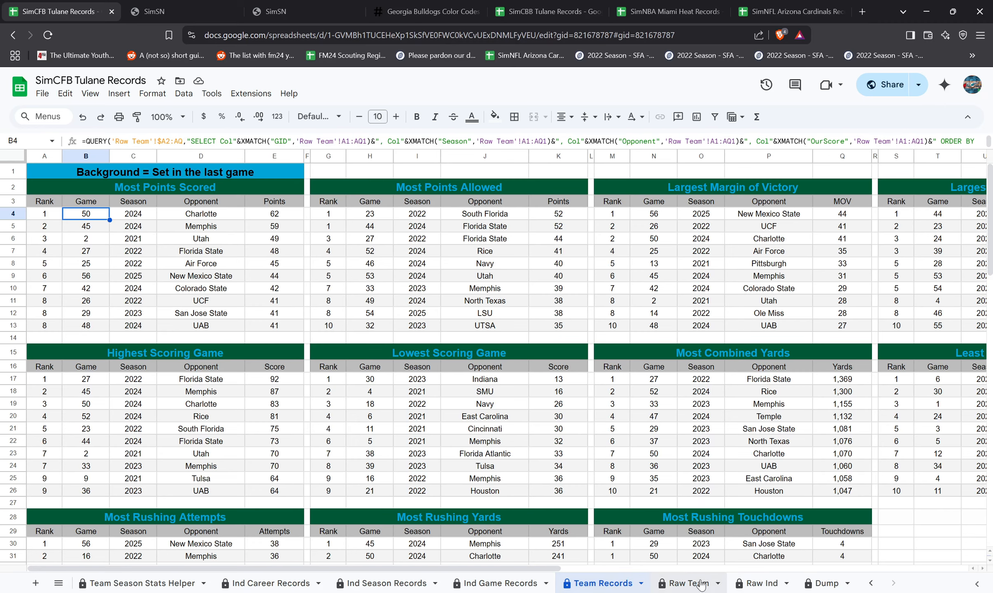
scroll(675, 464, down, 3)
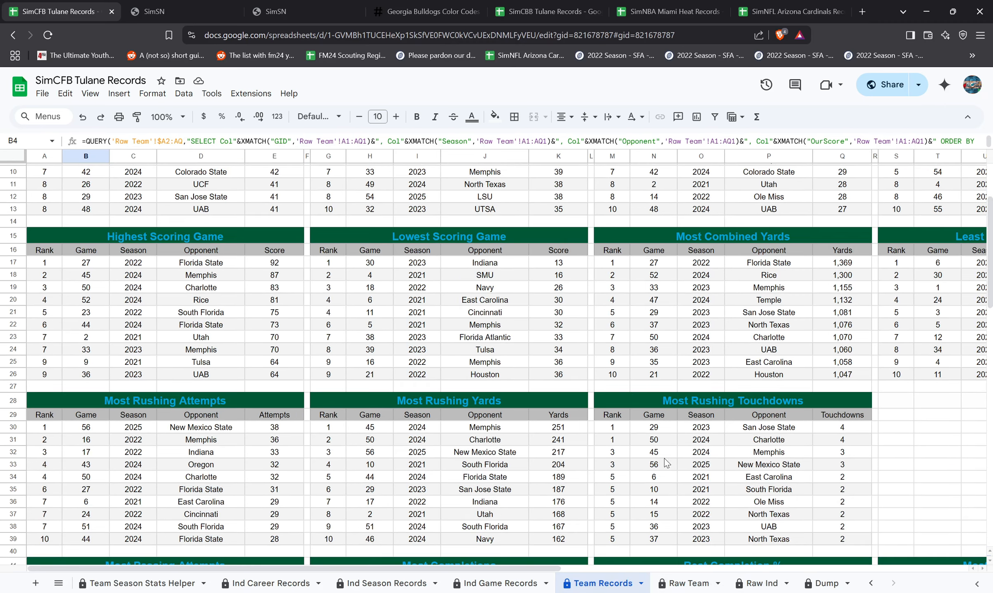
click(678, 582)
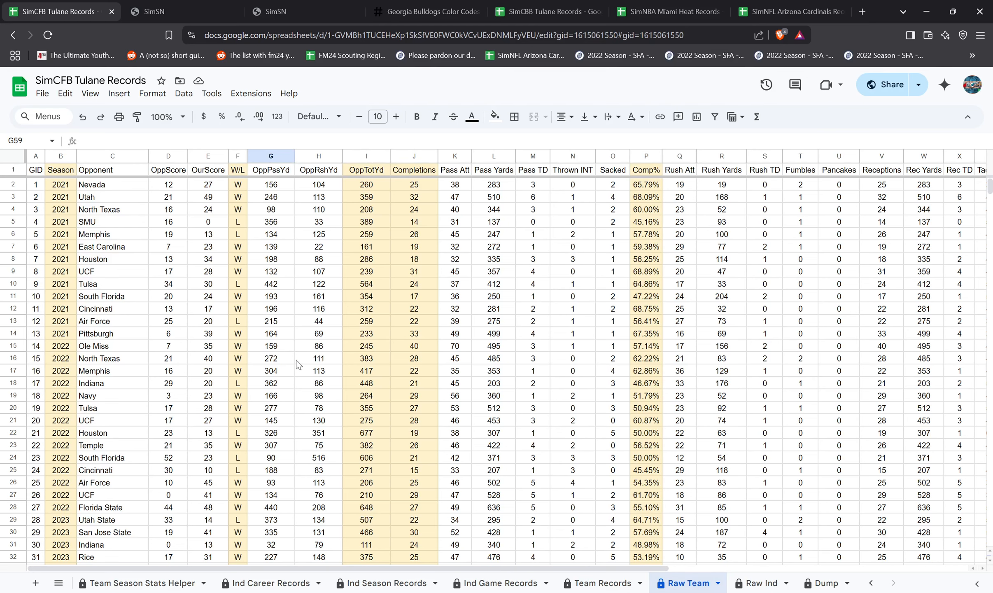
click(761, 583)
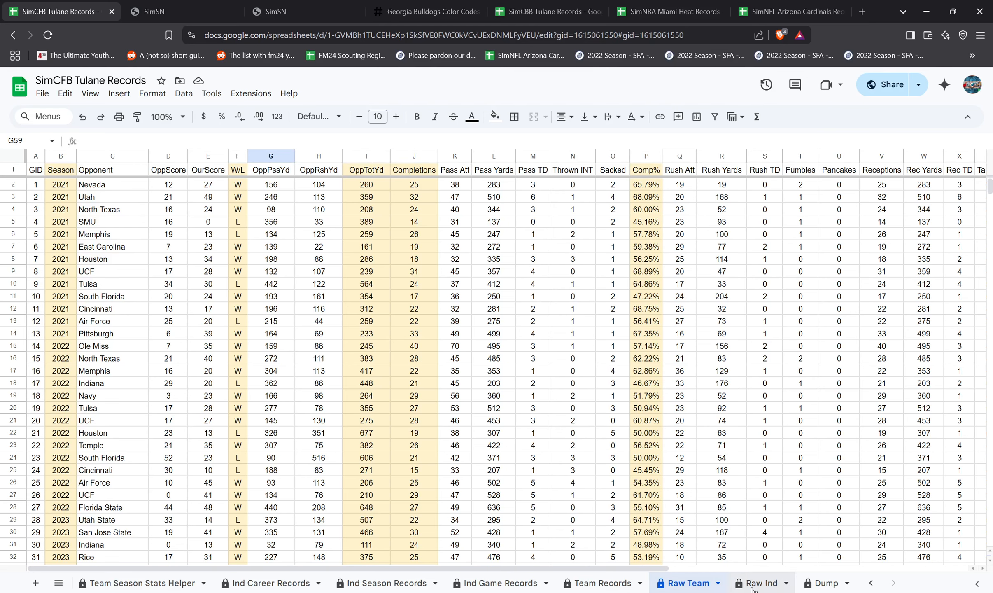
scroll(596, 469, up, 8)
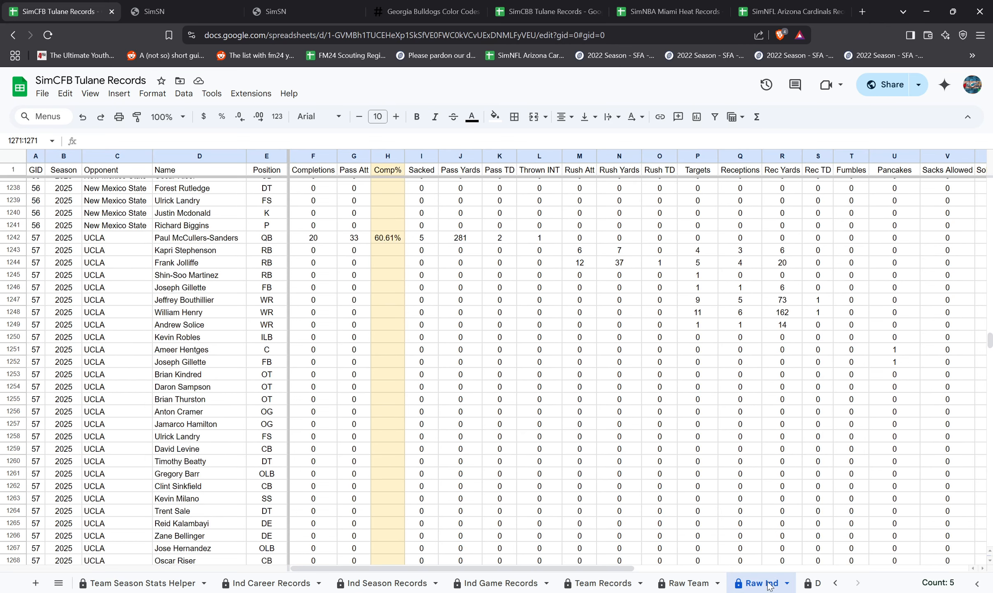
- Inspect the query formula behind the Most Passing Attempts table on the Team Records sheet
click(604, 583)
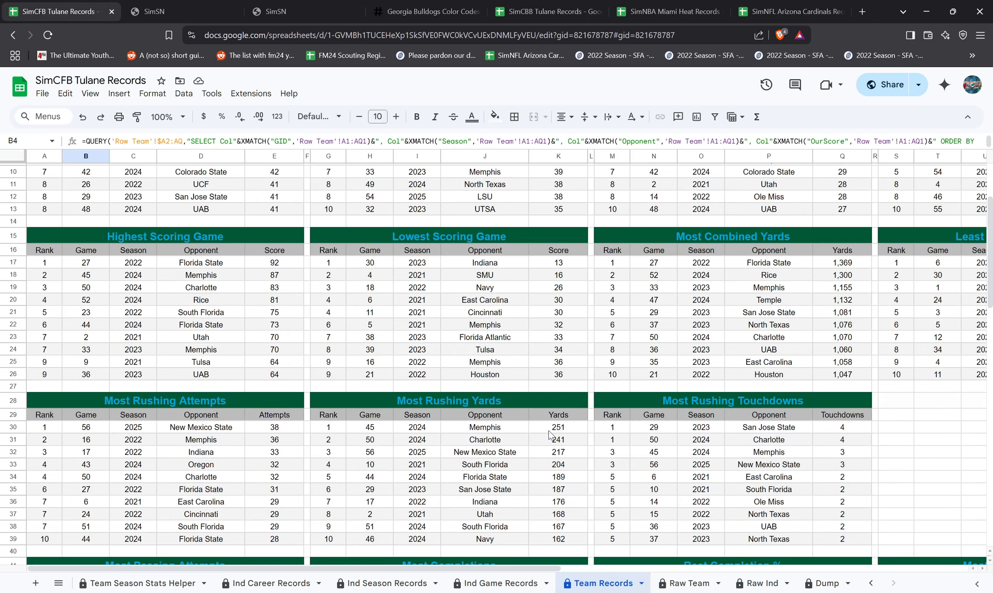
scroll(551, 417, down, 5)
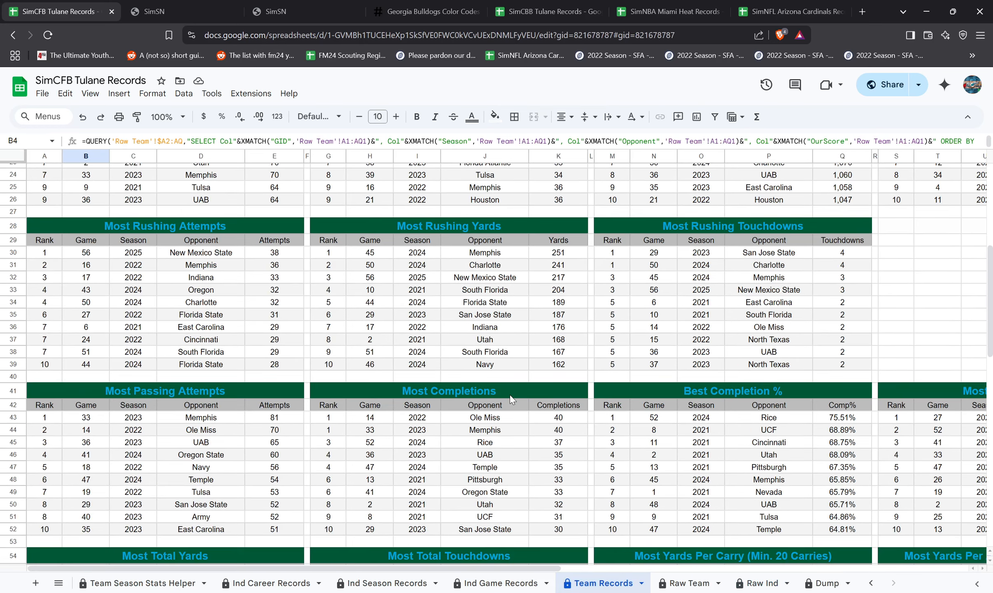
scroll(509, 394, down, 1)
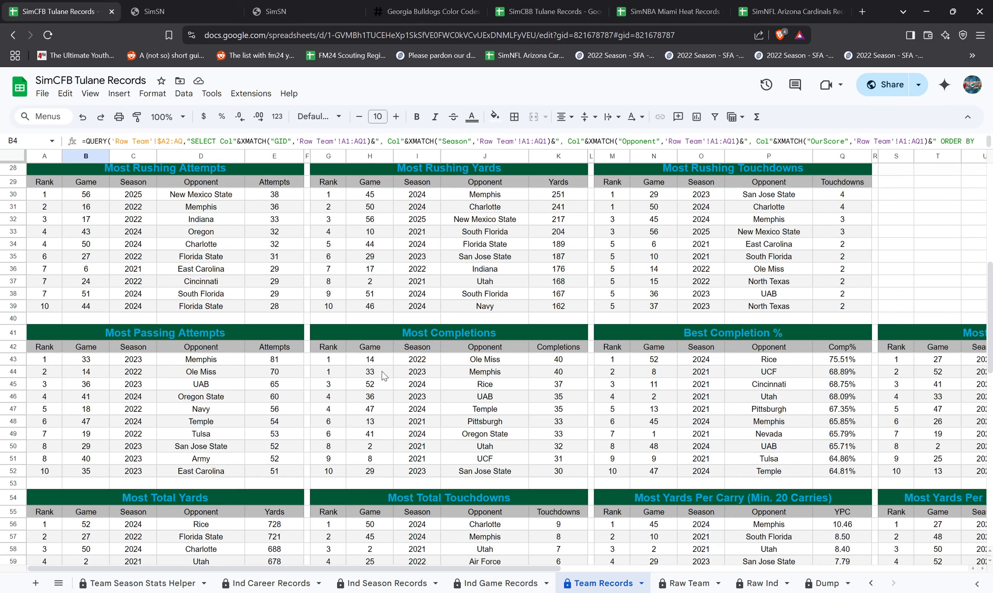
click(90, 362)
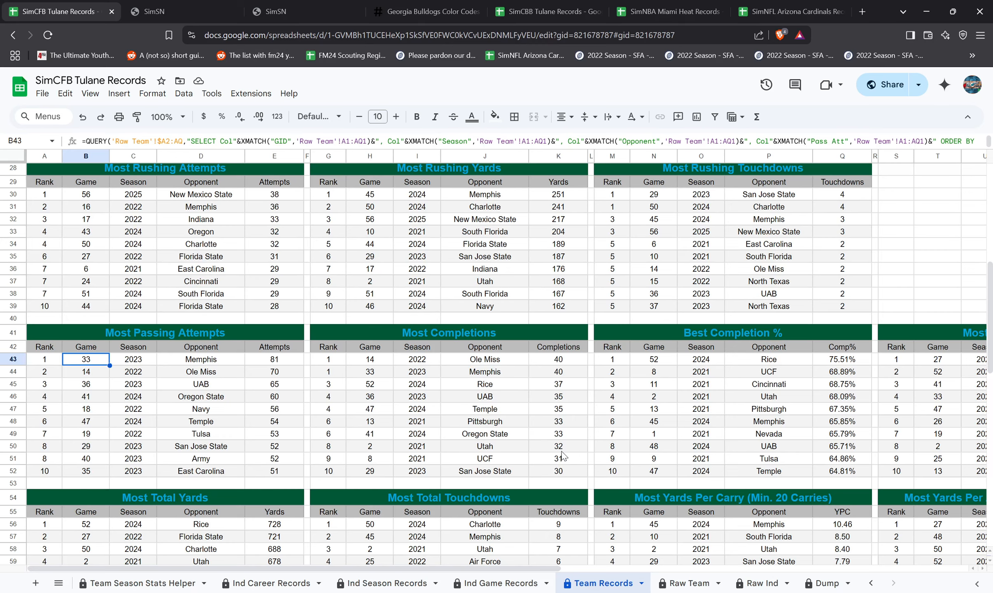
- Review the Team Records tables from rushing and passing attempts down to sacks taken, fumbles lost and pancakes
scroll(564, 457, up, 2)
scroll(564, 457, down, 2)
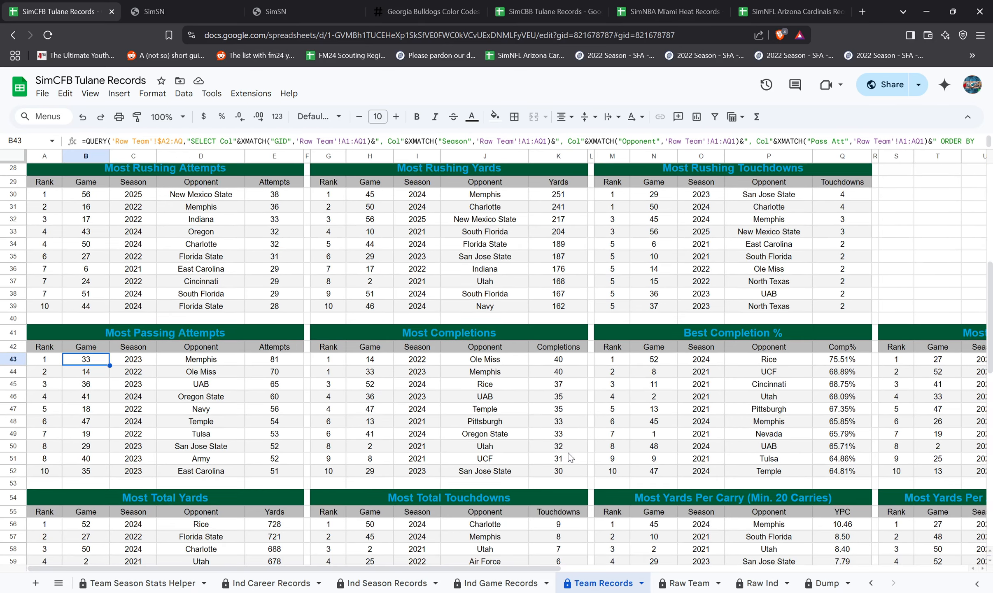
scroll(570, 457, down, 2)
scroll(568, 454, down, 2)
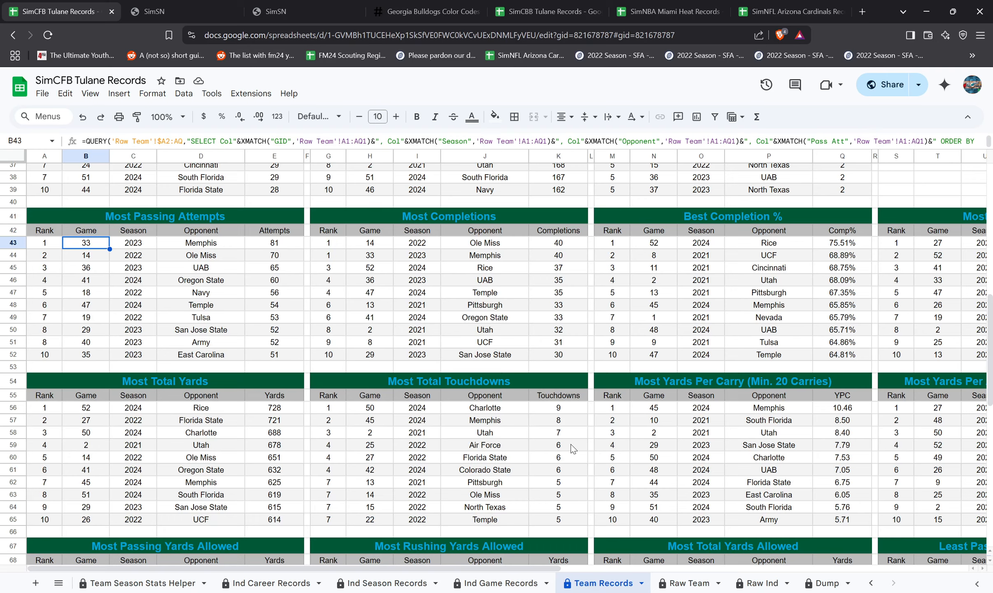
scroll(595, 440, down, 5)
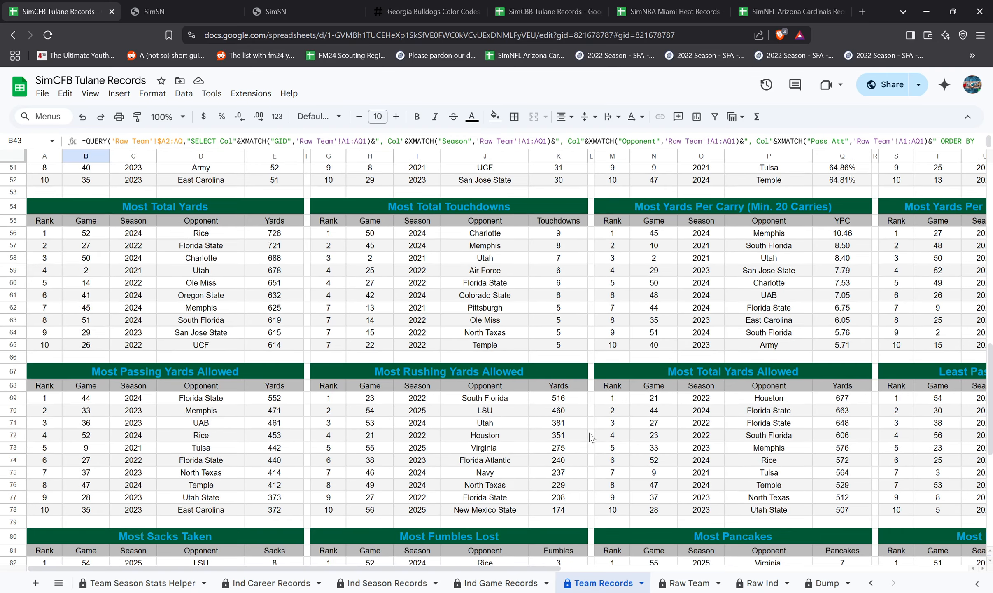
scroll(586, 438, down, 5)
scroll(564, 446, down, 1)
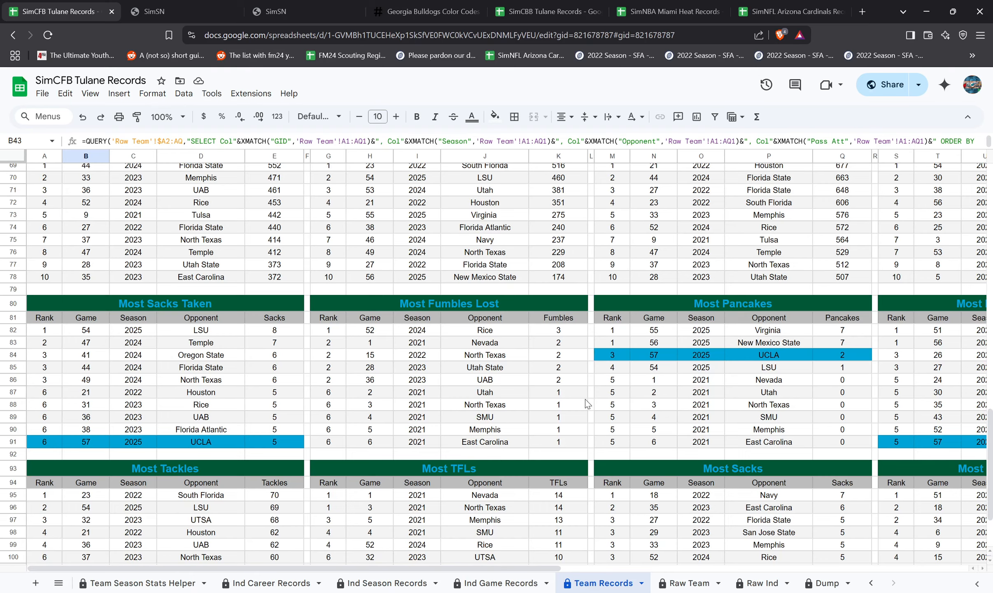
scroll(325, 444, up, 20)
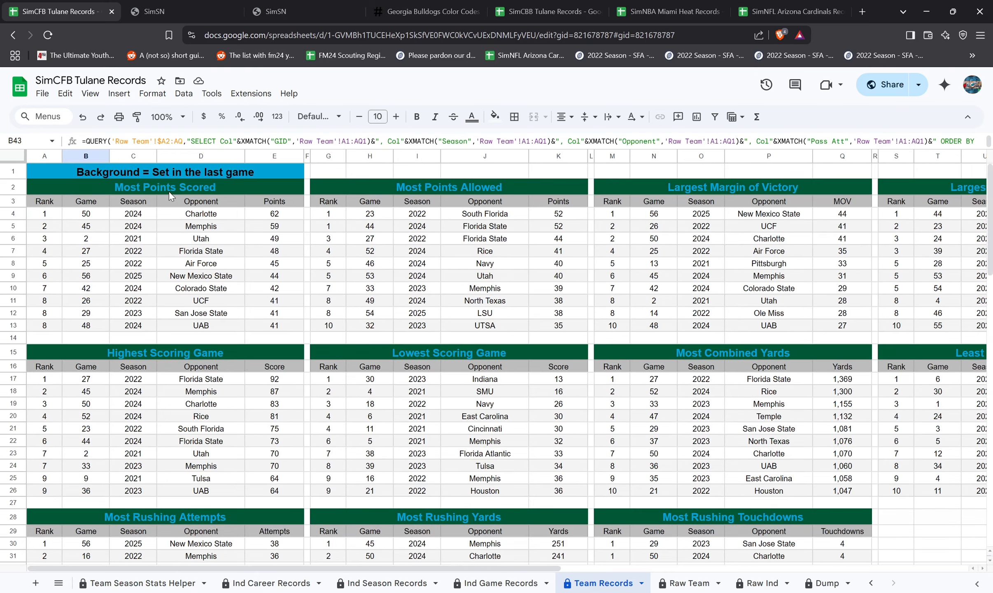
- Check the last-game background legend on Team Records against the highlighted UCLA row's rank formula and sacks value in Most Sacks Taken
click(183, 175)
scroll(201, 300, down, 20)
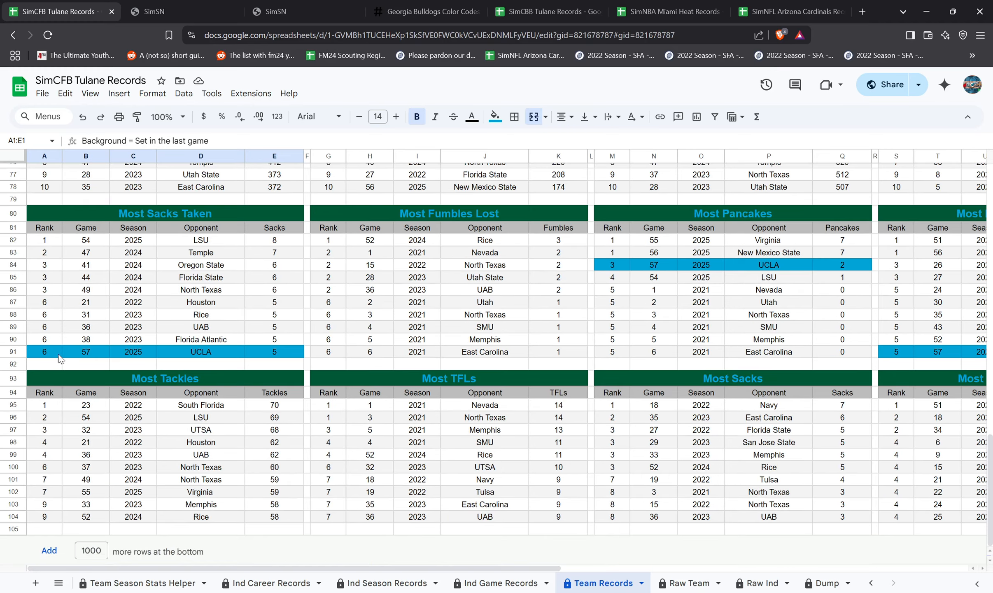
click(58, 353)
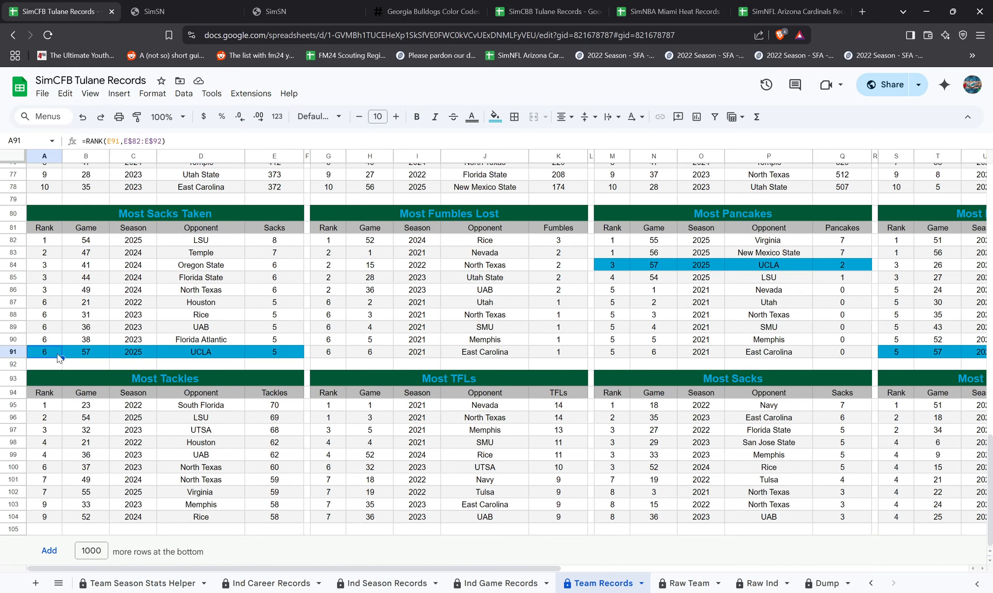
click(300, 354)
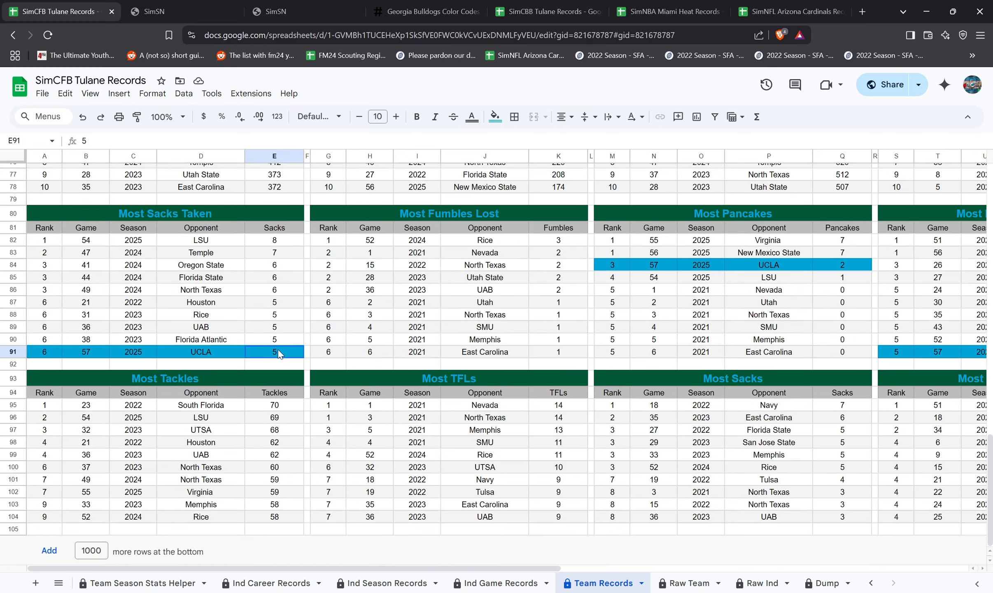
click(58, 353)
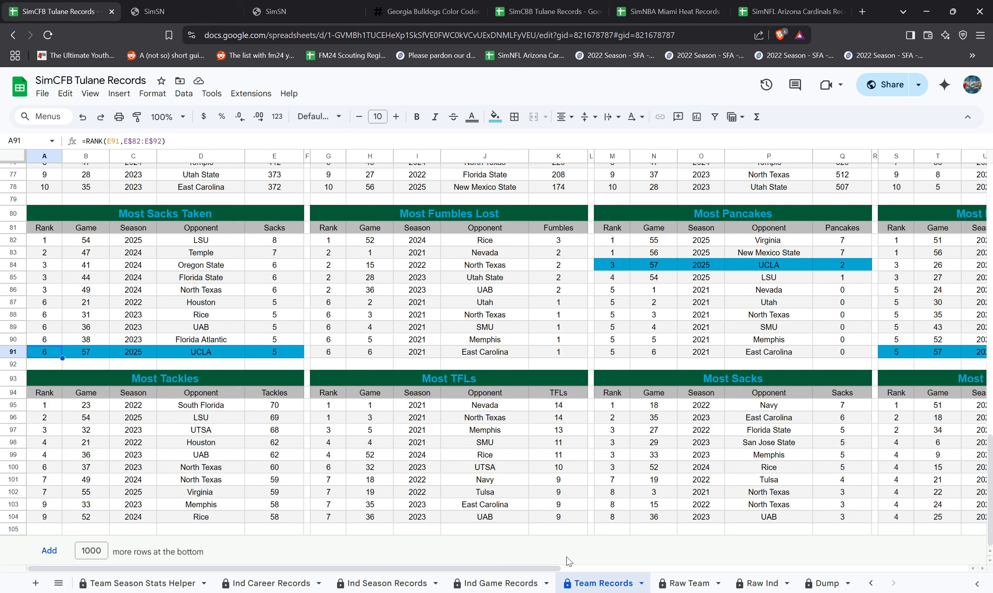
- Inspect the rank formulas of the highlighted UCLA rows in the Most Pass Deflections and Most Pancakes tables
drag(549, 568, 719, 570)
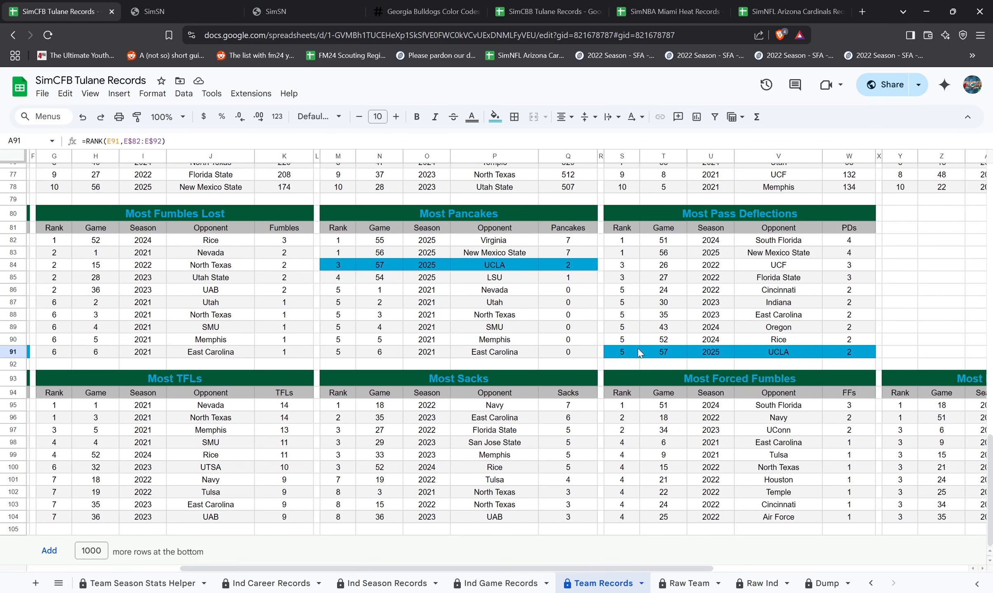
click(638, 349)
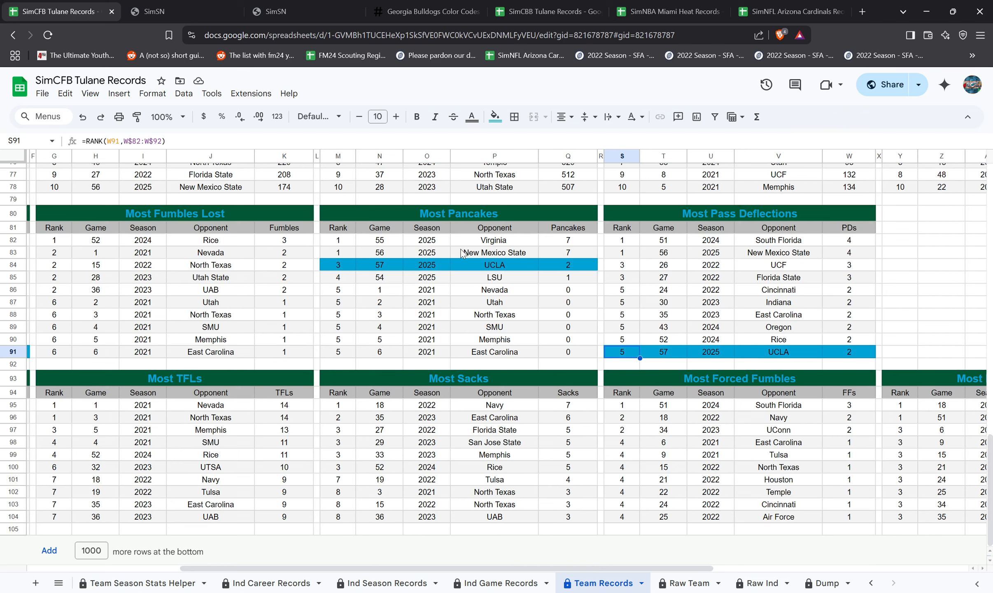
click(338, 263)
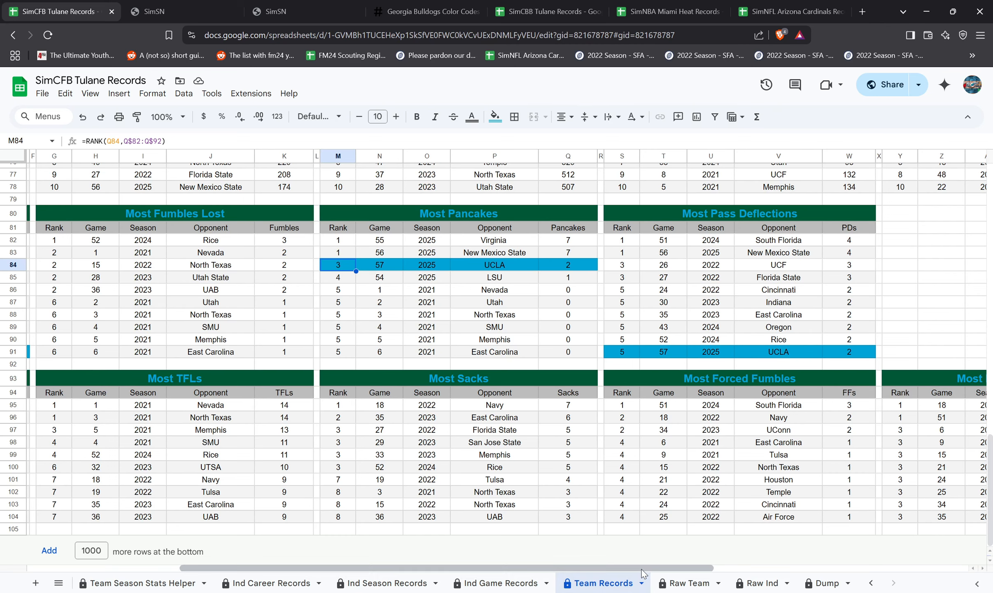
drag(603, 567, 411, 567)
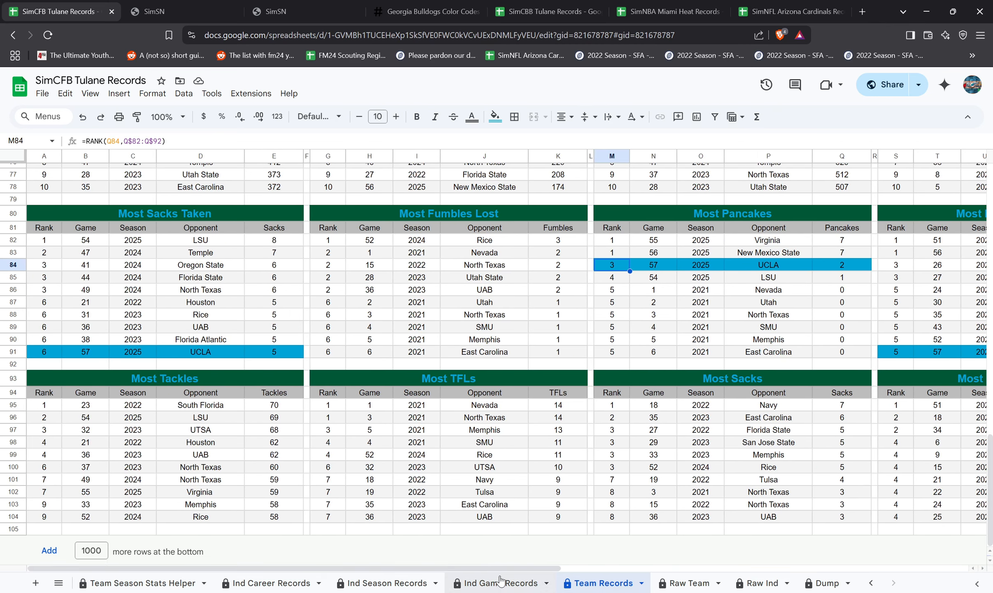
scroll(579, 546, up, 20)
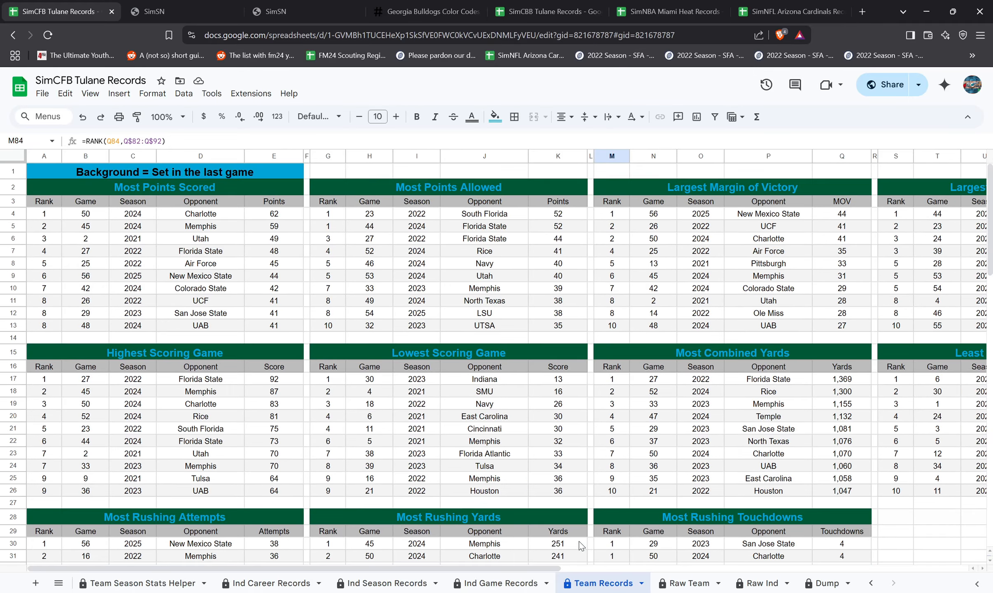
- Compare the record tables on the Ind Game Records sheet with those on the Team Records sheet
click(500, 583)
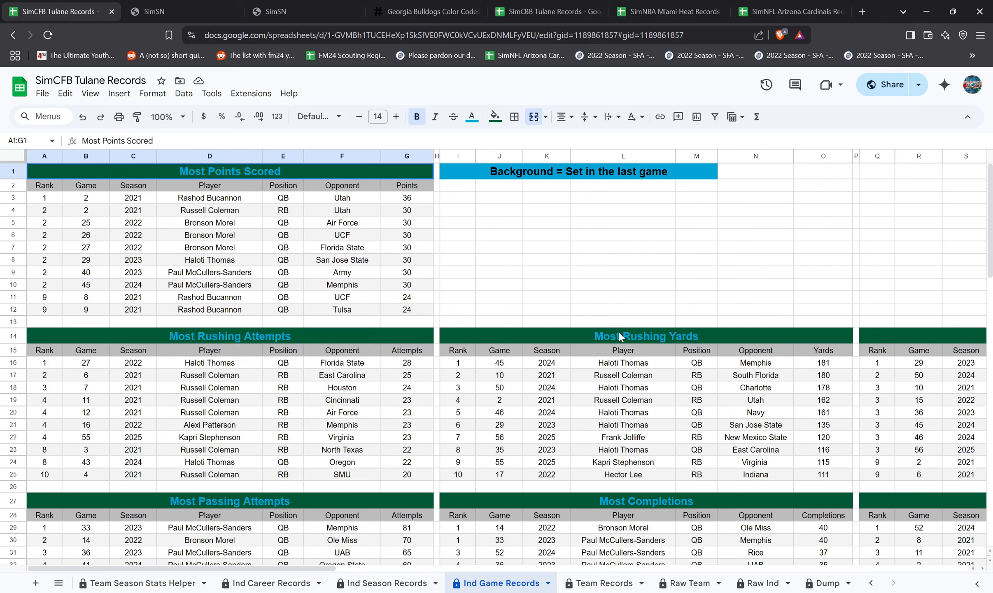
scroll(618, 332, down, 3)
scroll(571, 399, up, 2)
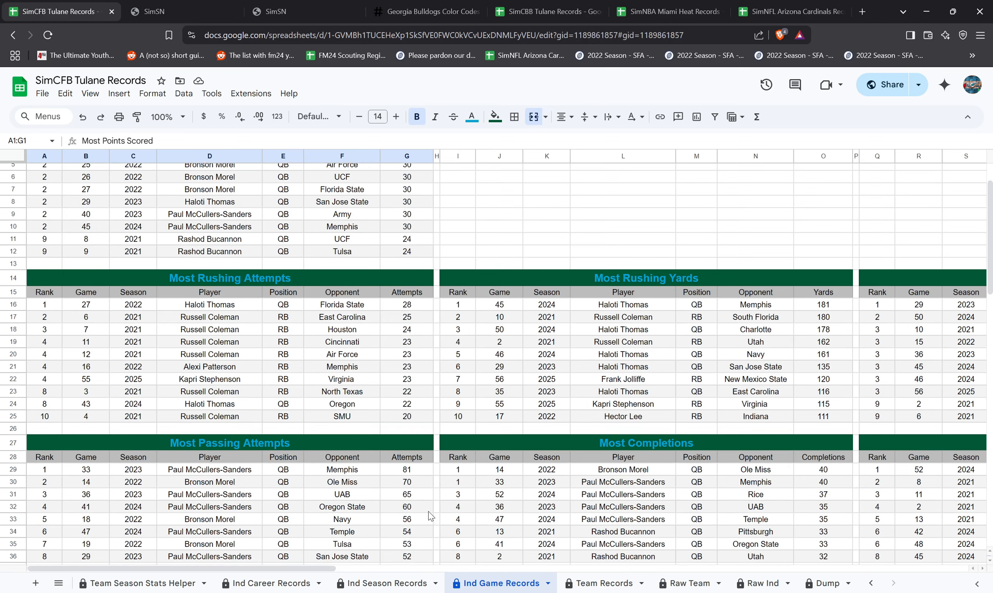
click(603, 582)
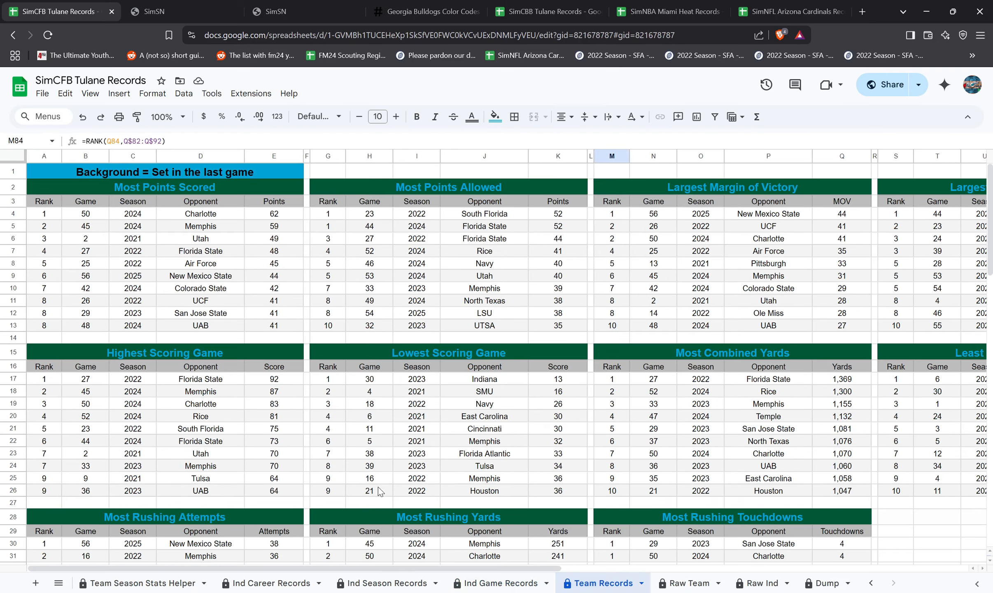
scroll(338, 418, down, 3)
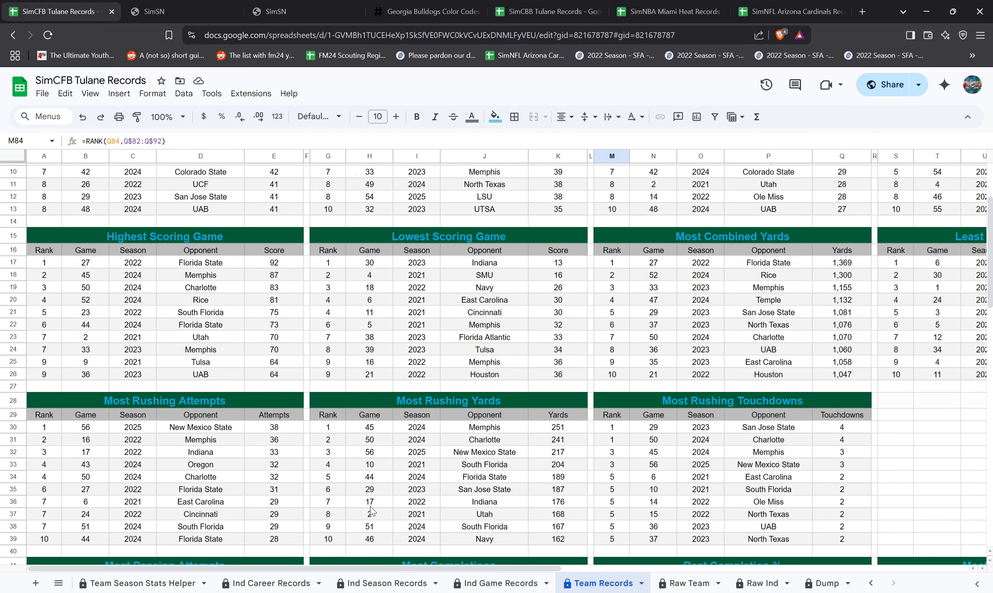
click(501, 583)
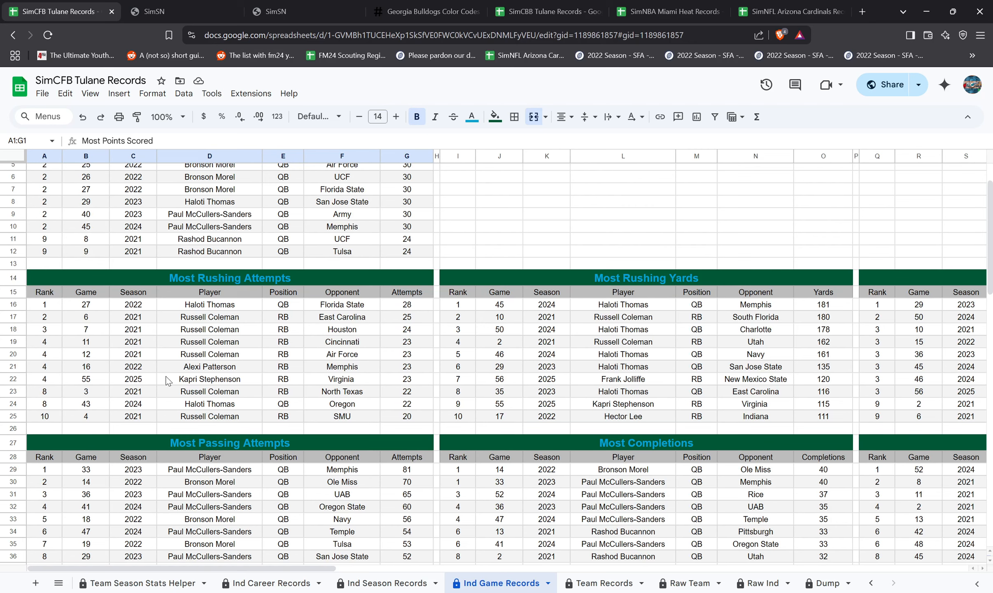
scroll(337, 415, up, 3)
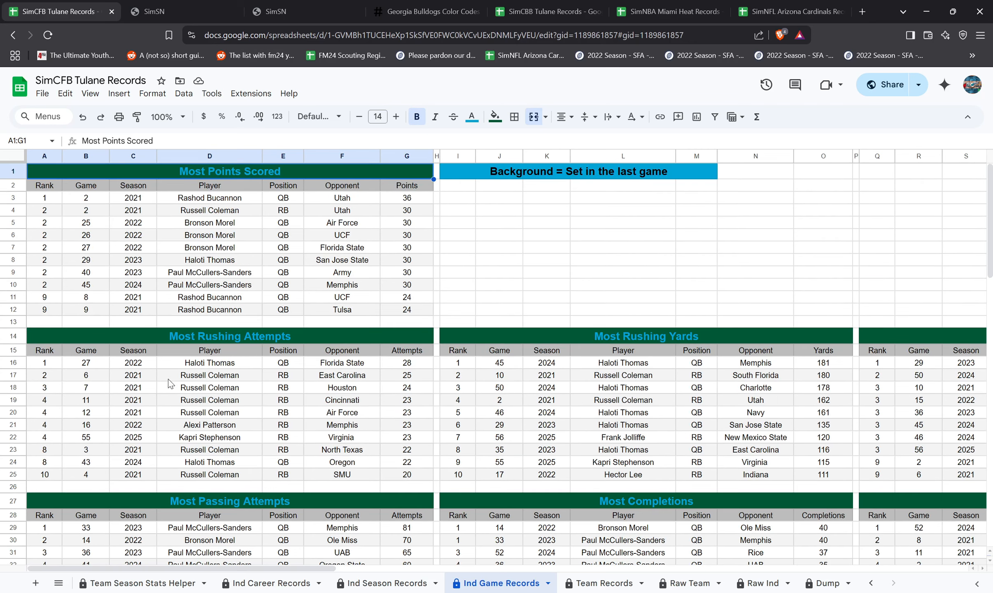
scroll(559, 492, down, 5)
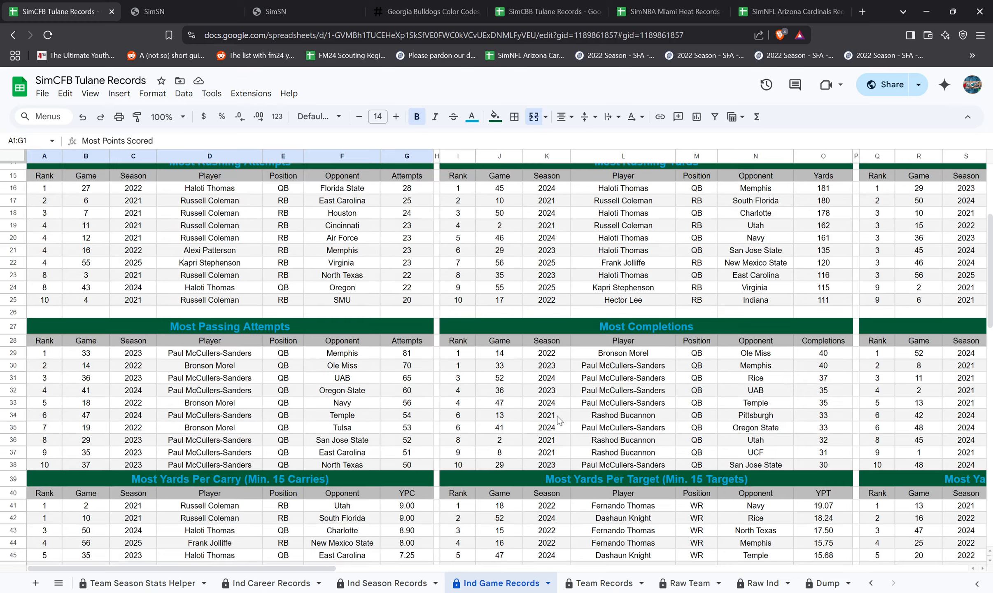
scroll(570, 437, up, 5)
- Check the last-game legend on Ind Game Records and inspect the rank formula of the highlighted UCLA row in Most Tackles
click(504, 177)
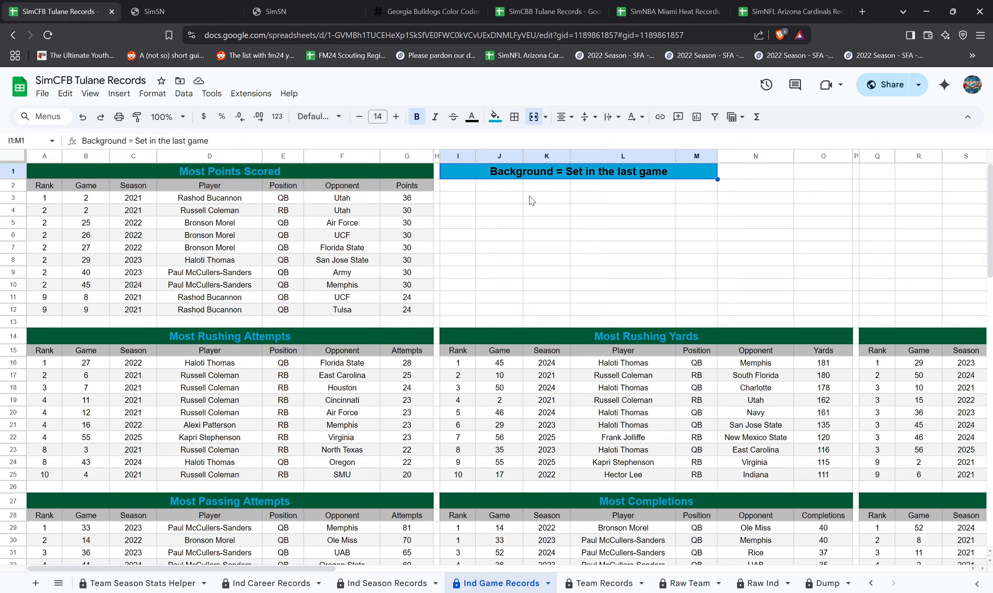
scroll(266, 434, down, 18)
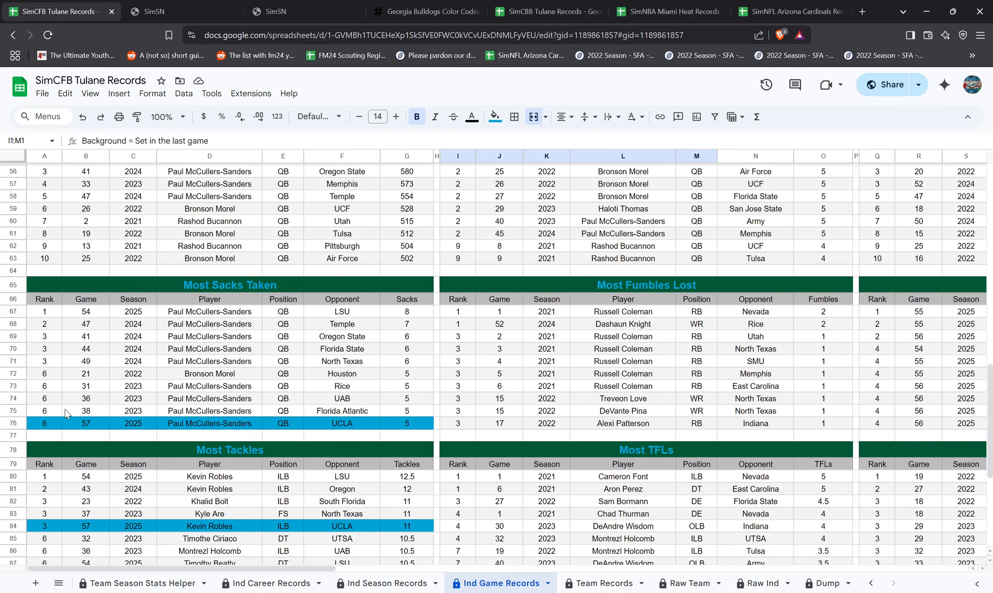
scroll(73, 436, down, 2)
scroll(196, 405, down, 2)
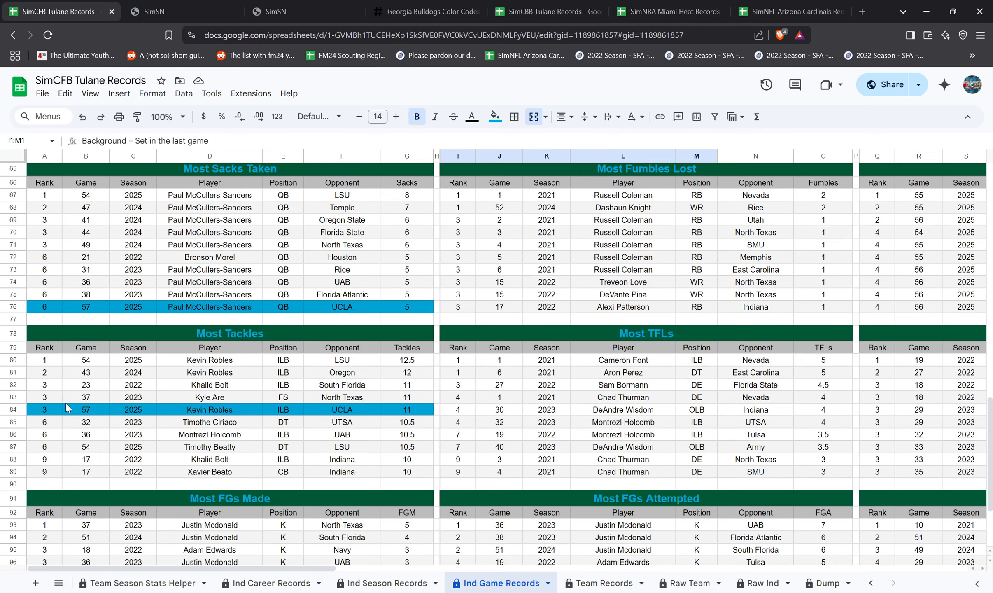
click(45, 411)
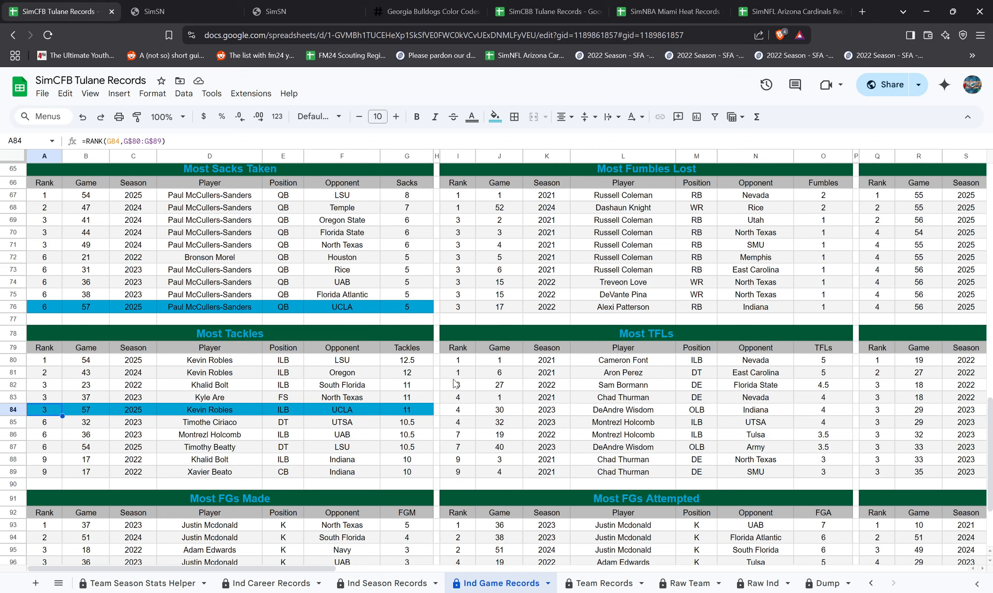
scroll(696, 356, down, 3)
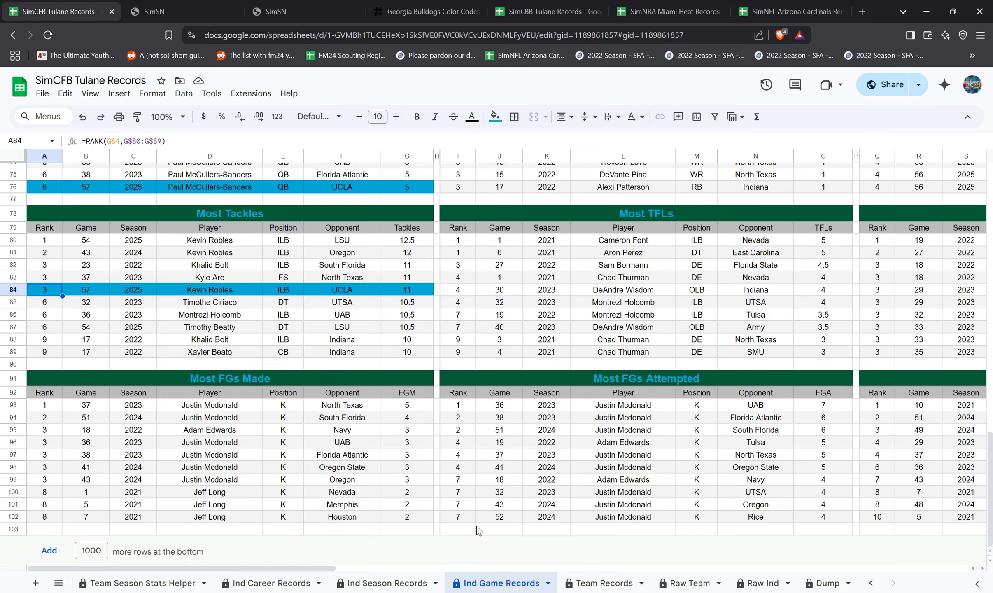
drag(315, 570, 247, 537)
scroll(345, 483, up, 20)
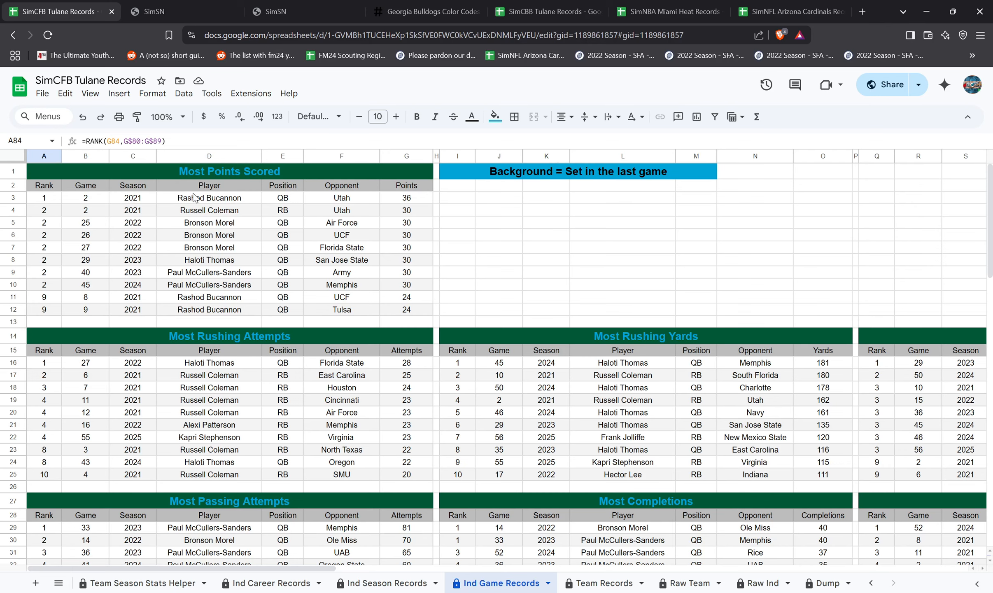
- Compare the top player and points entries of Most Points Scored on Ind Game Records with the Raw Ind player stats
click(239, 202)
click(759, 583)
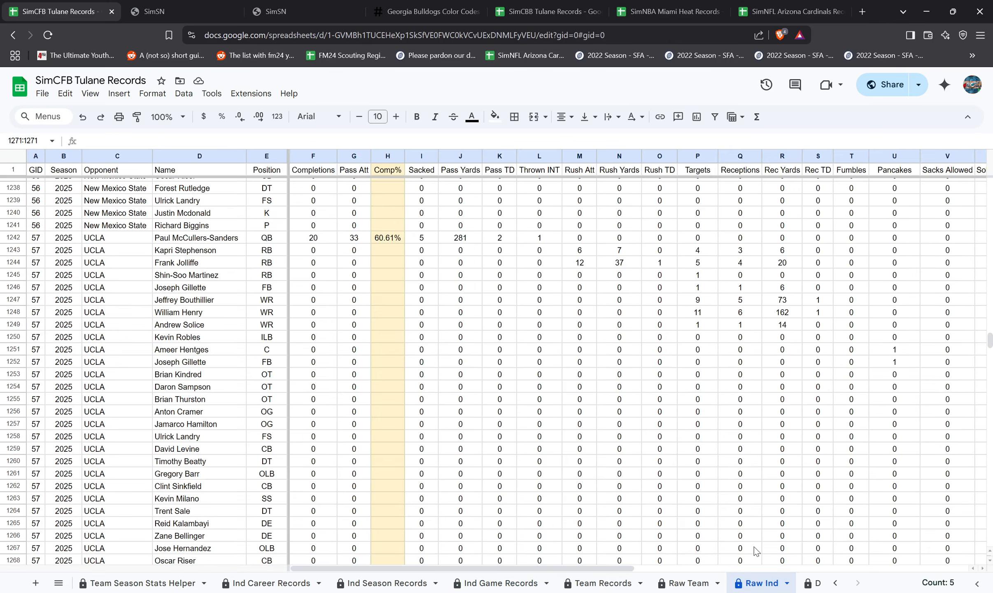
scroll(425, 393, down, 3)
click(498, 582)
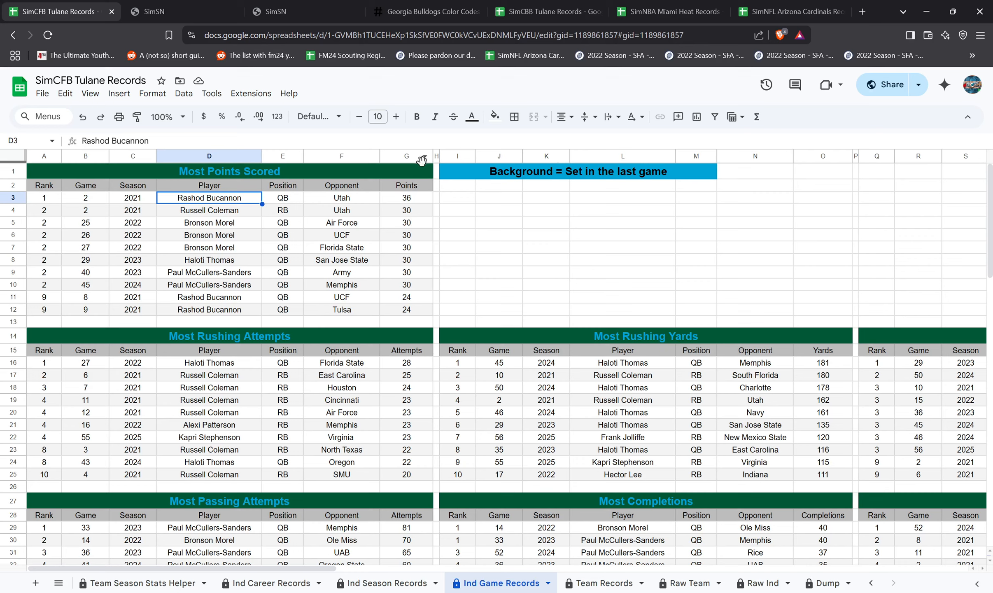
click(423, 186)
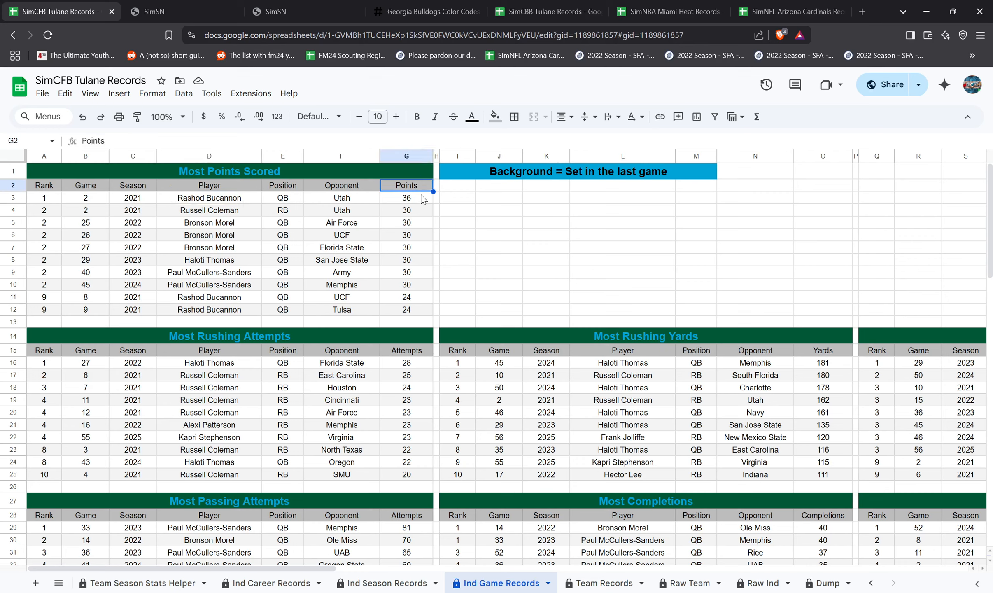
click(425, 193)
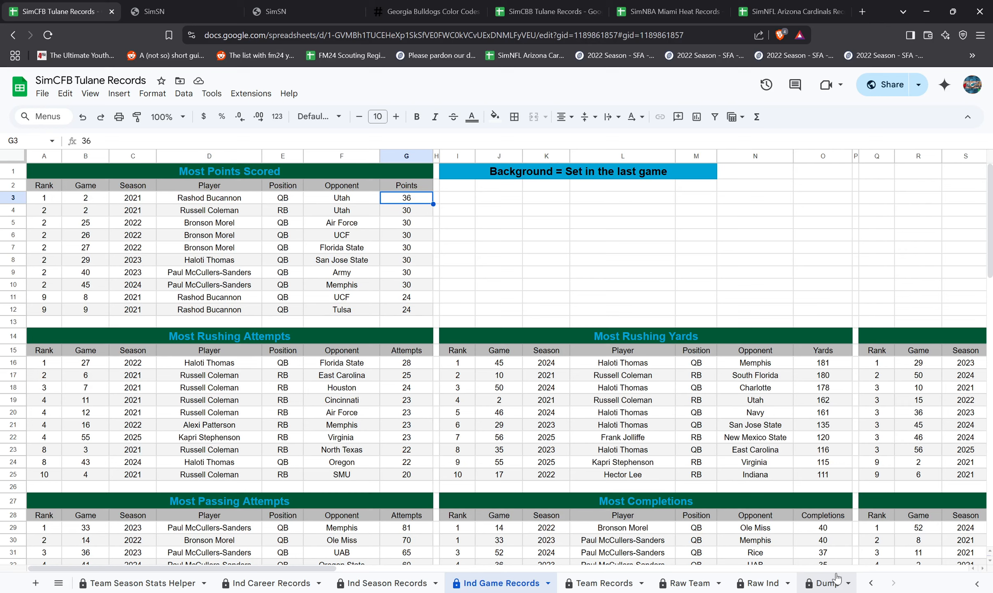
- Examine the UCLA quarterback's game in row 1242 of Raw Ind and review the rushing and passing tables on Ind Game Records
click(753, 583)
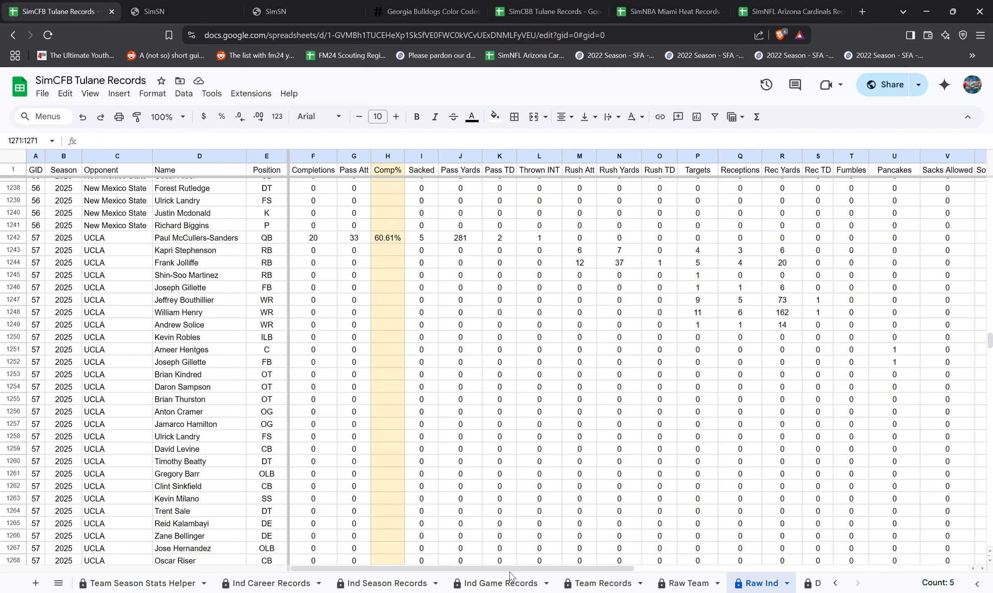
click(4, 237)
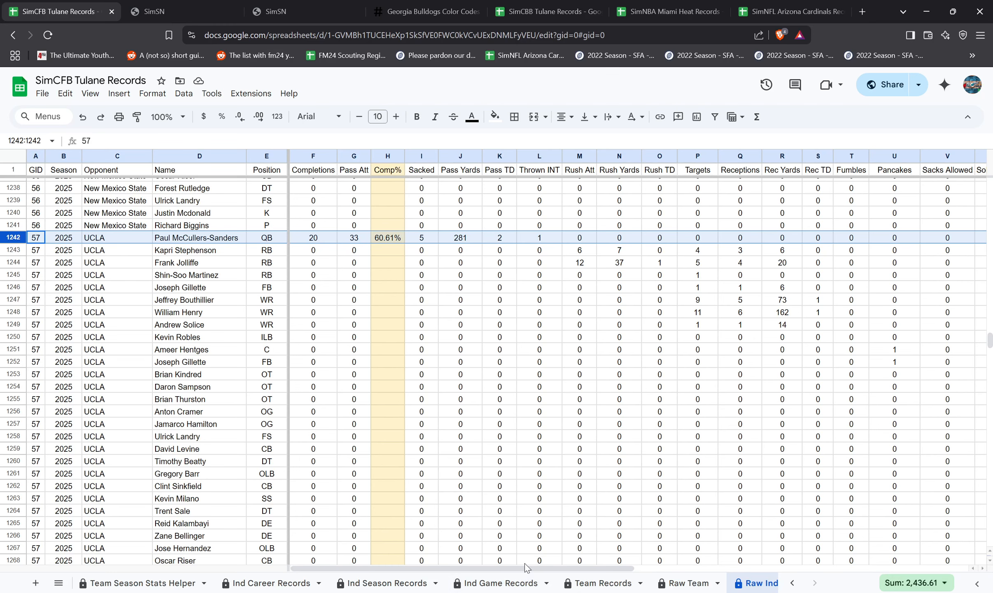
click(500, 582)
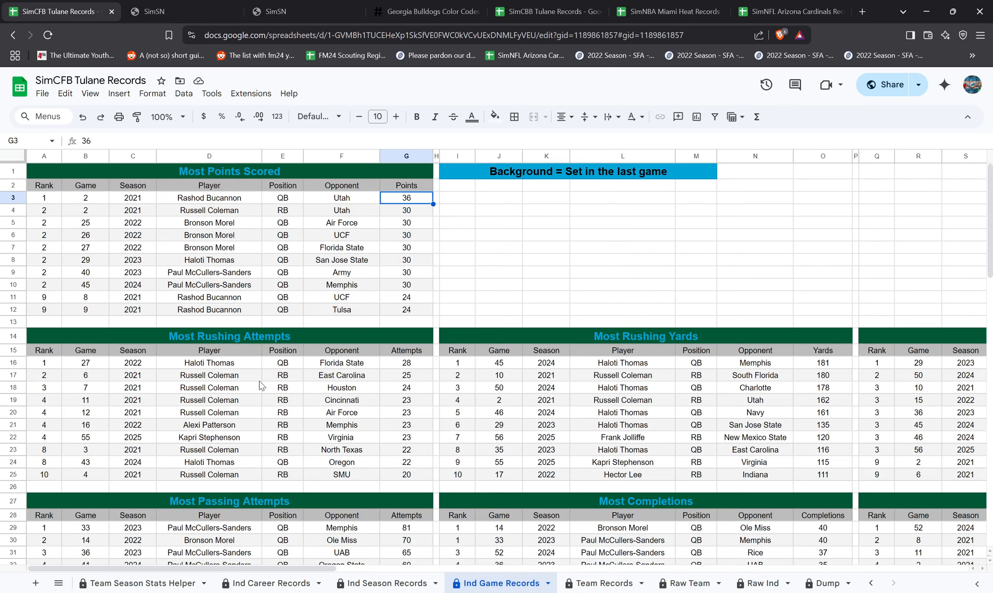
scroll(252, 369, down, 5)
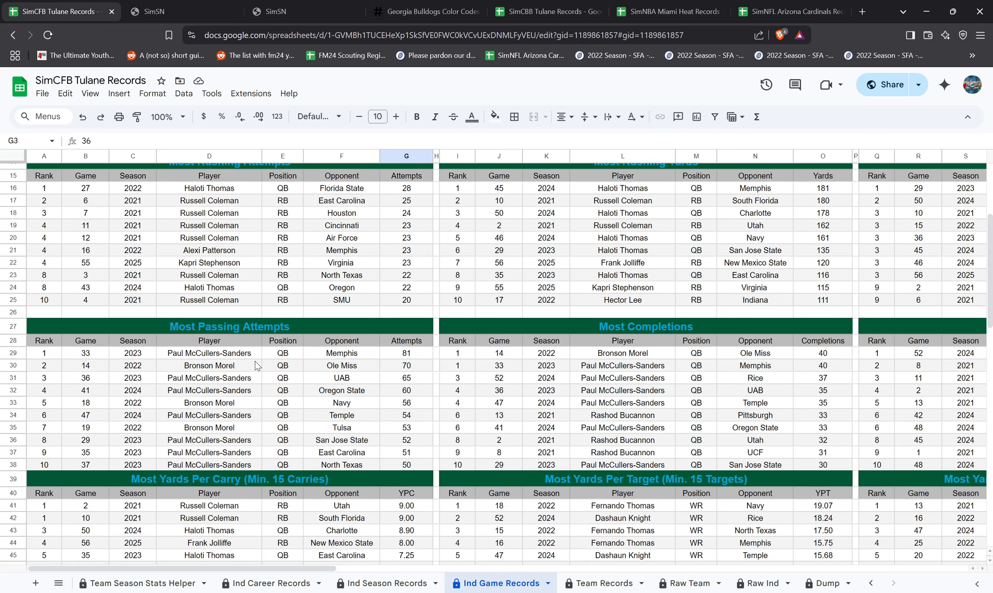
- Review the rushing, passing, per-attempt average and total-yardage record tables across the Ind Game Records sheet
scroll(256, 365, down, 3)
scroll(415, 289, down, 5)
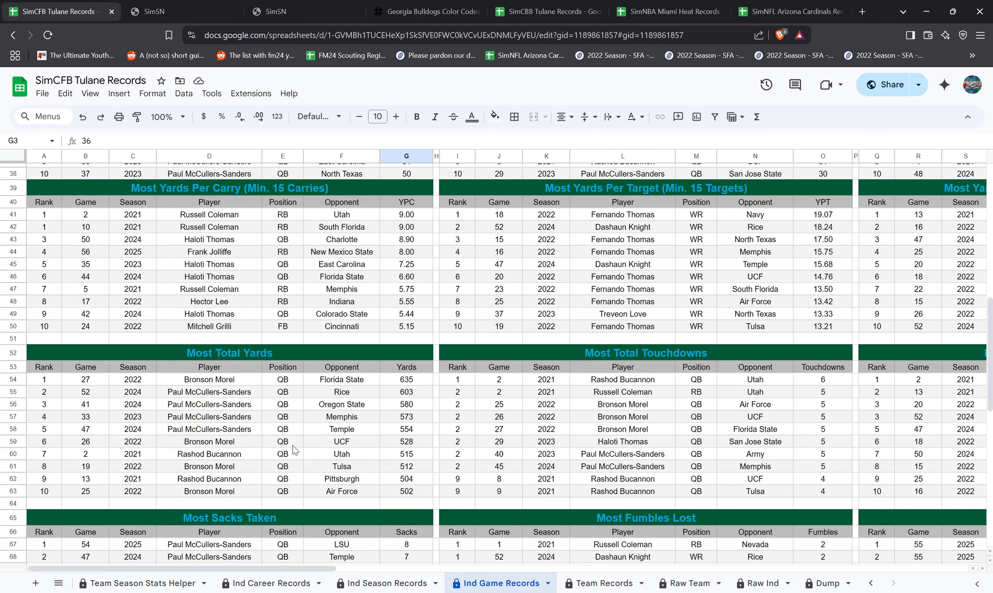
scroll(295, 442, up, 5)
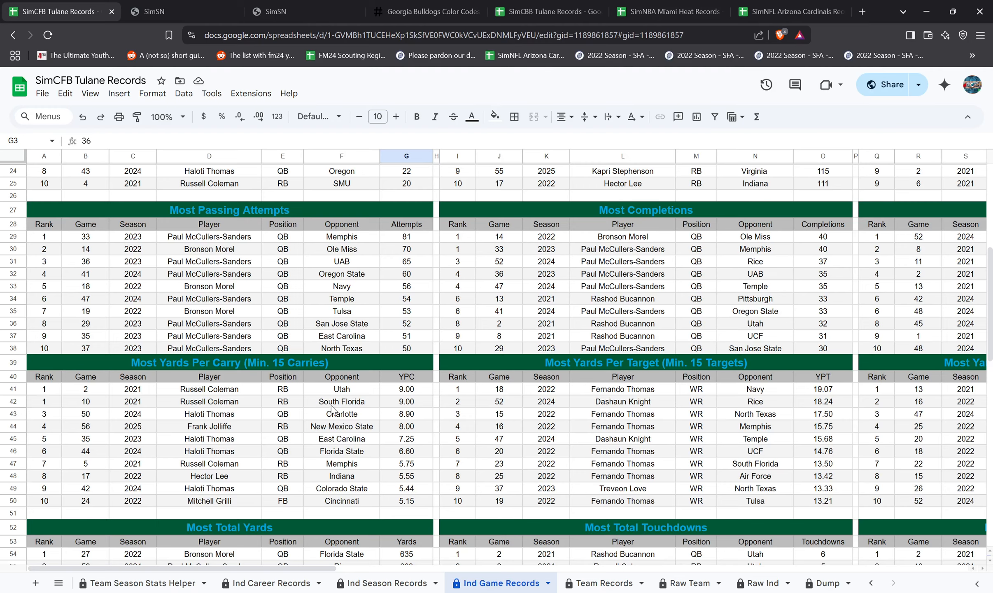
scroll(333, 410, down, 2)
scroll(333, 403, up, 7)
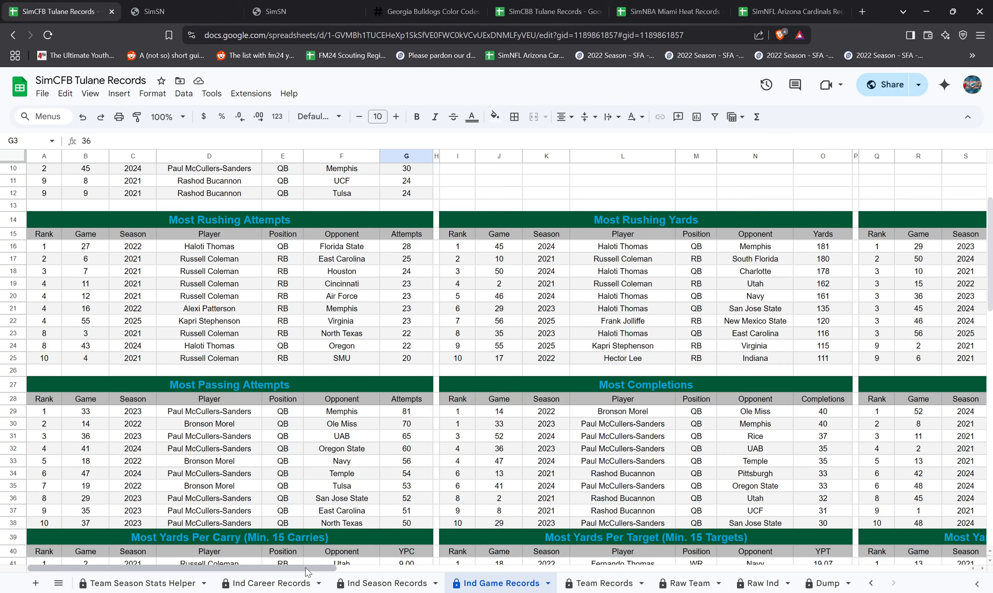
drag(307, 568, 587, 566)
scroll(760, 458, down, 2)
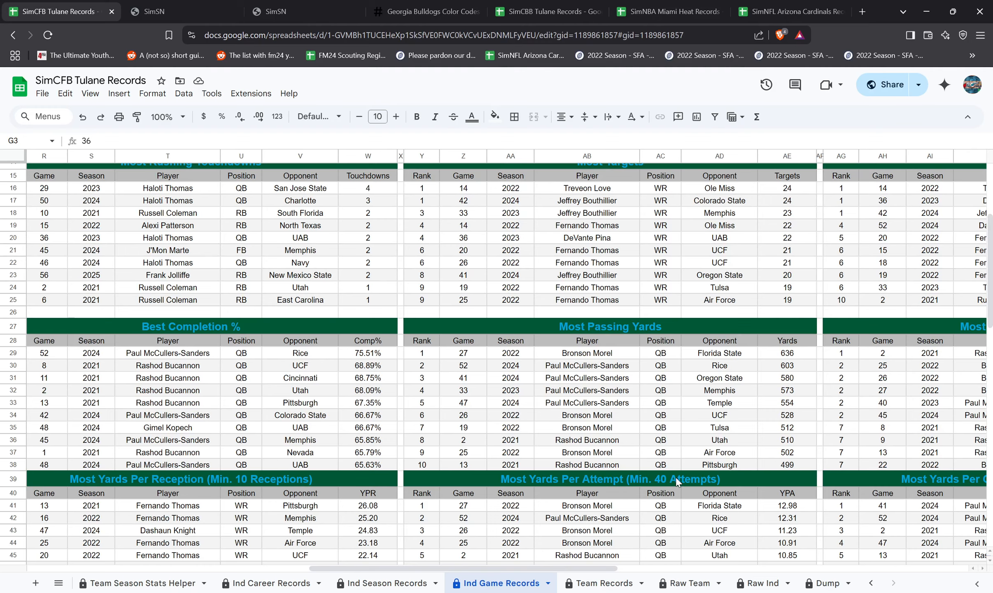
scroll(756, 364, down, 3)
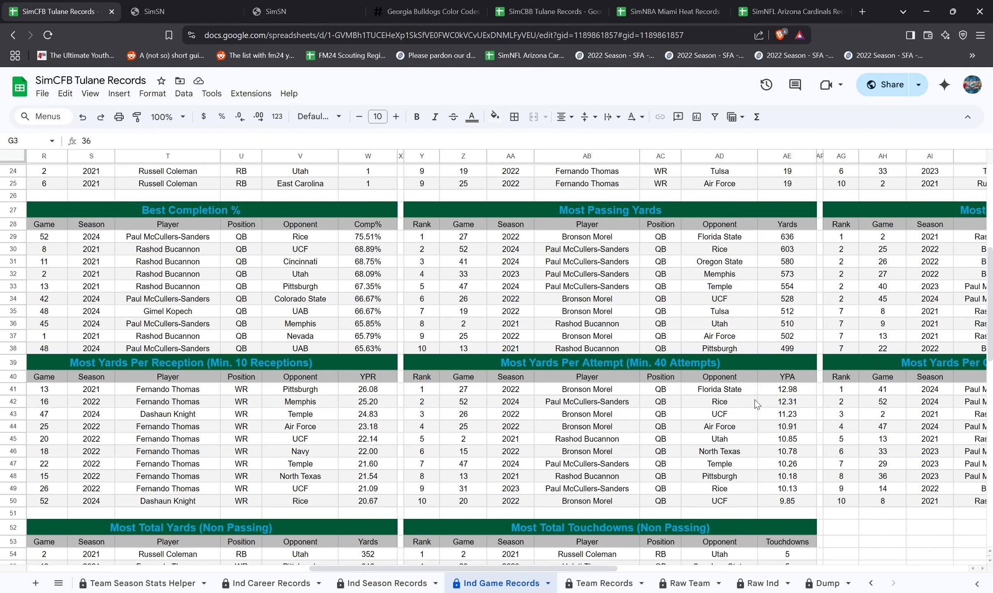
scroll(665, 450, up, 8)
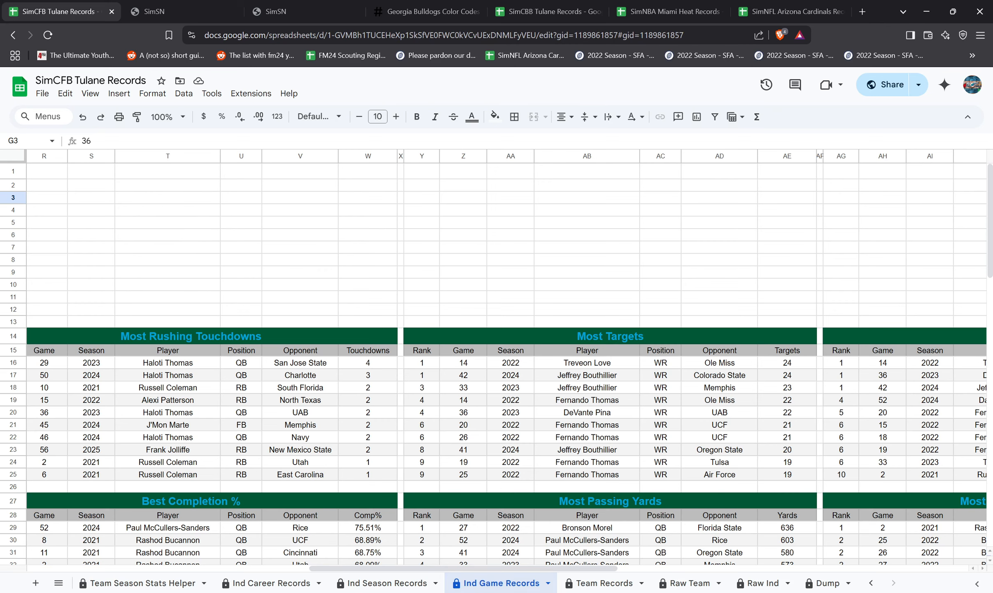
- Open the Ind Season Records sheet and compare its active-player legend with the highlighted rows in the rushing and passing tables
click(387, 582)
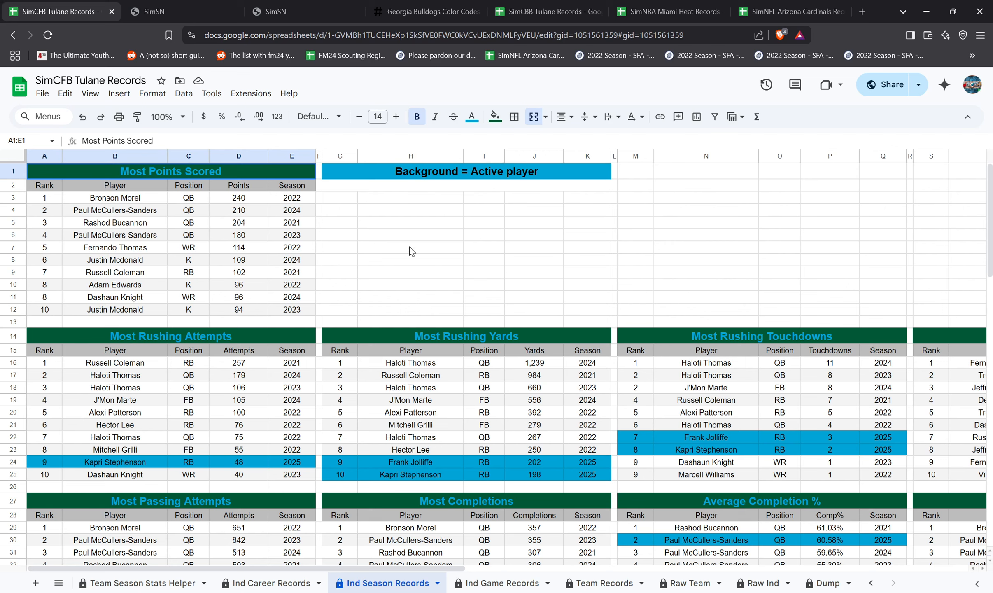
click(481, 173)
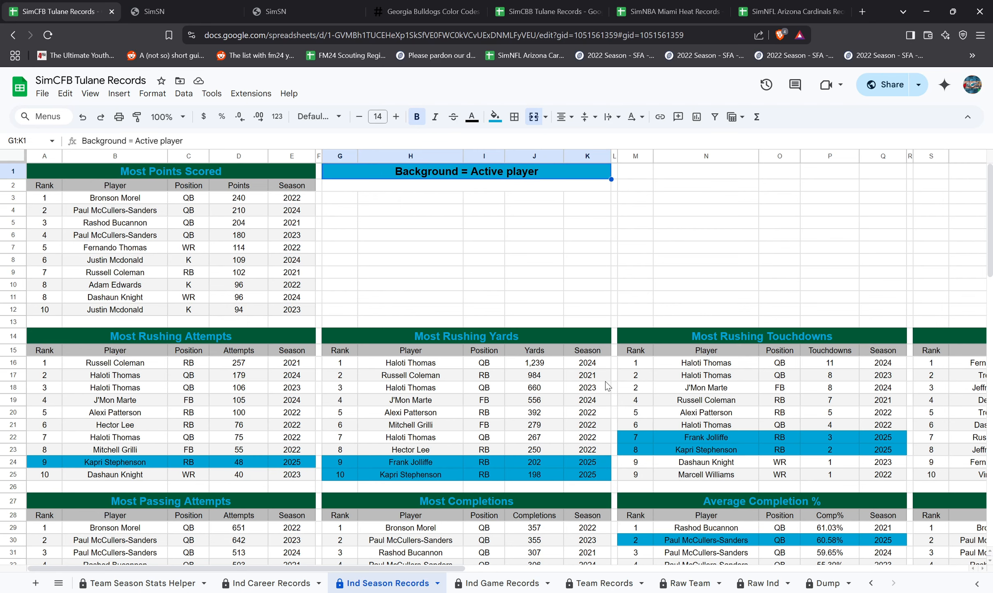
scroll(474, 488, down, 2)
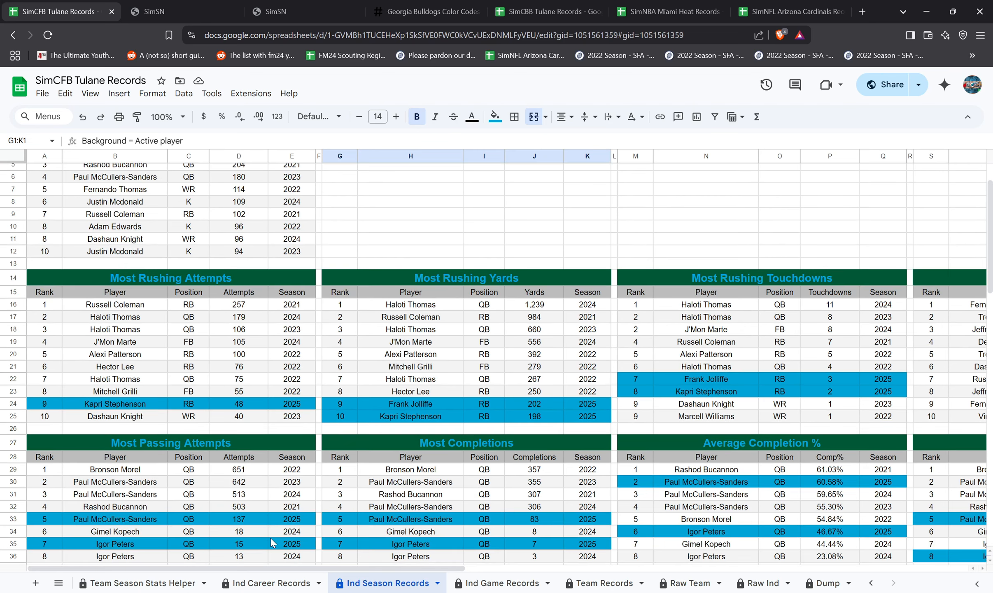
scroll(270, 473, down, 2)
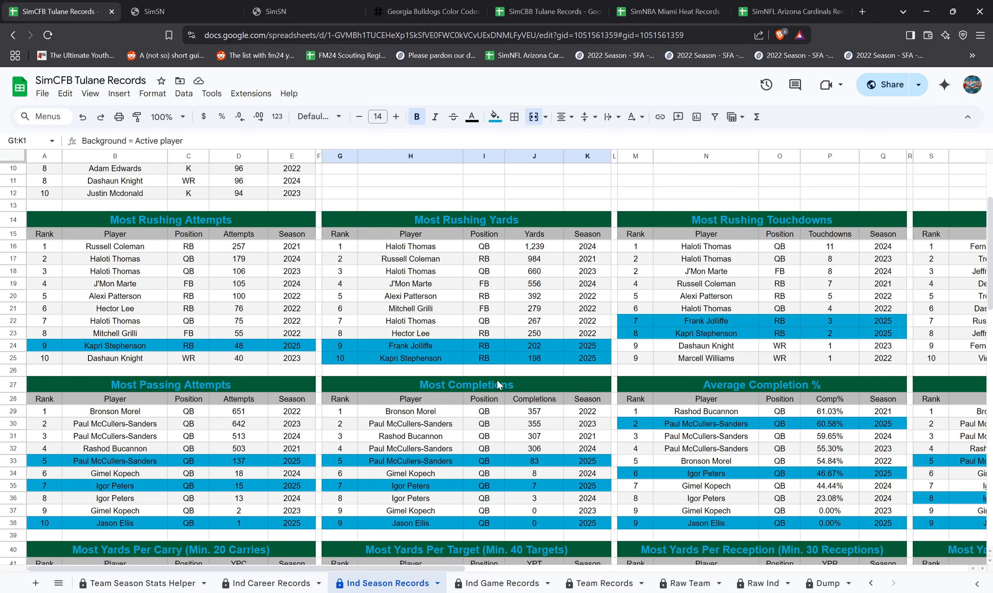
- Inspect the player query formula and the last row's rank formula in the Most Passing Attempts season table
scroll(488, 366, down, 3)
click(94, 297)
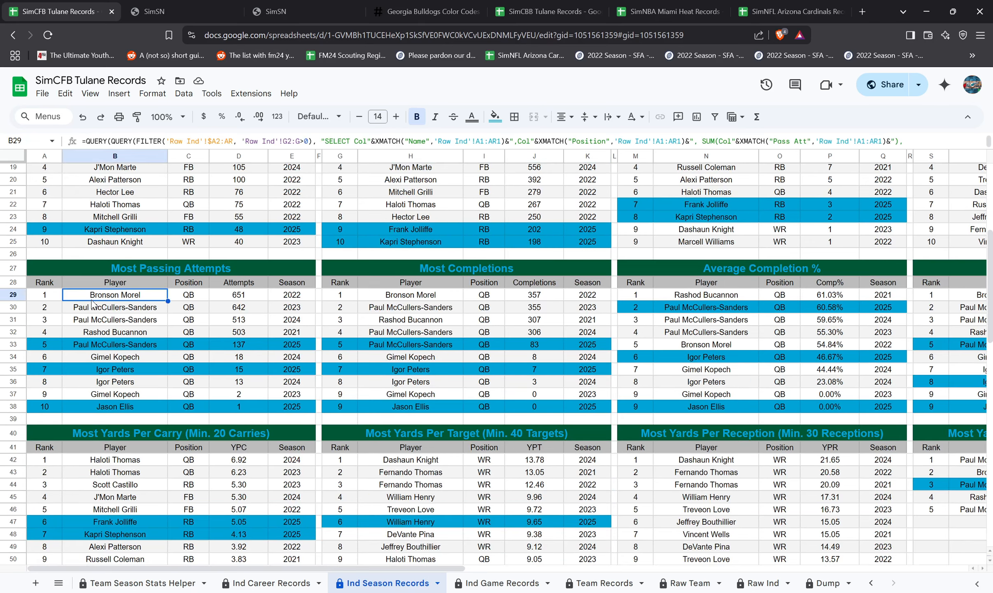
click(109, 406)
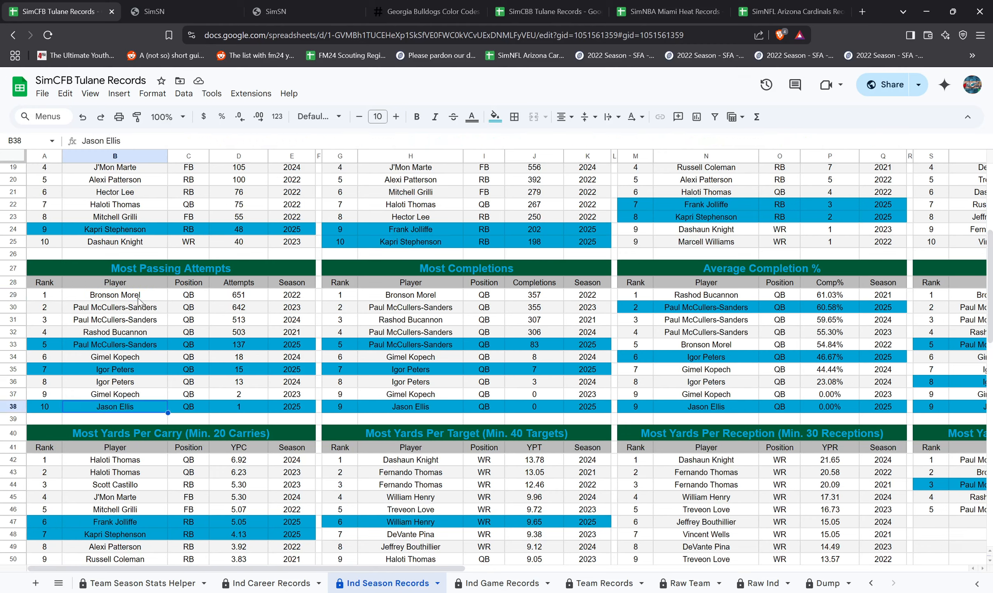
click(52, 408)
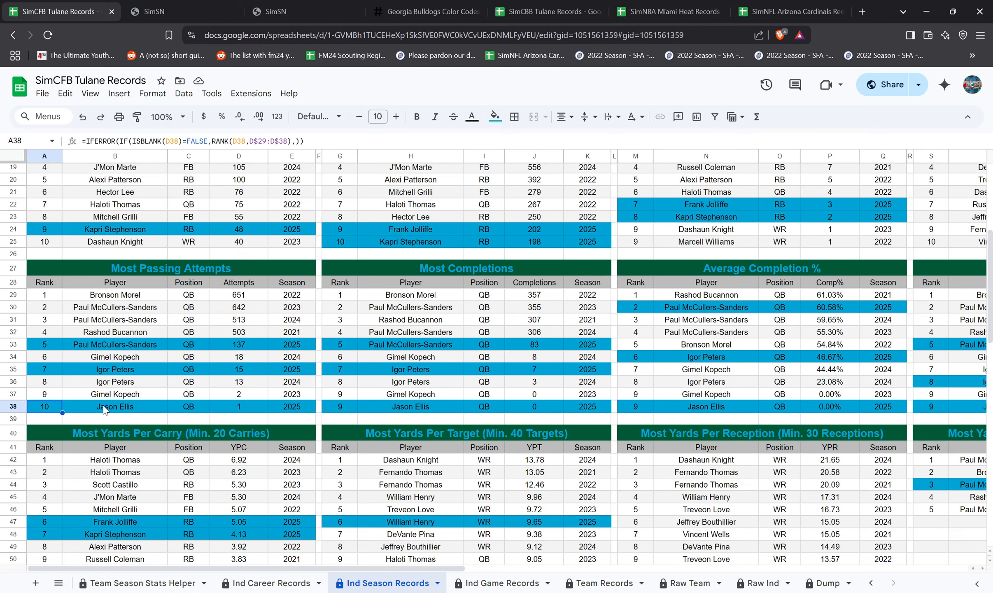
- Show the full QUERY formula behind the first player in the Most Total Yards season table, enlarging the formula area
scroll(637, 443, down, 2)
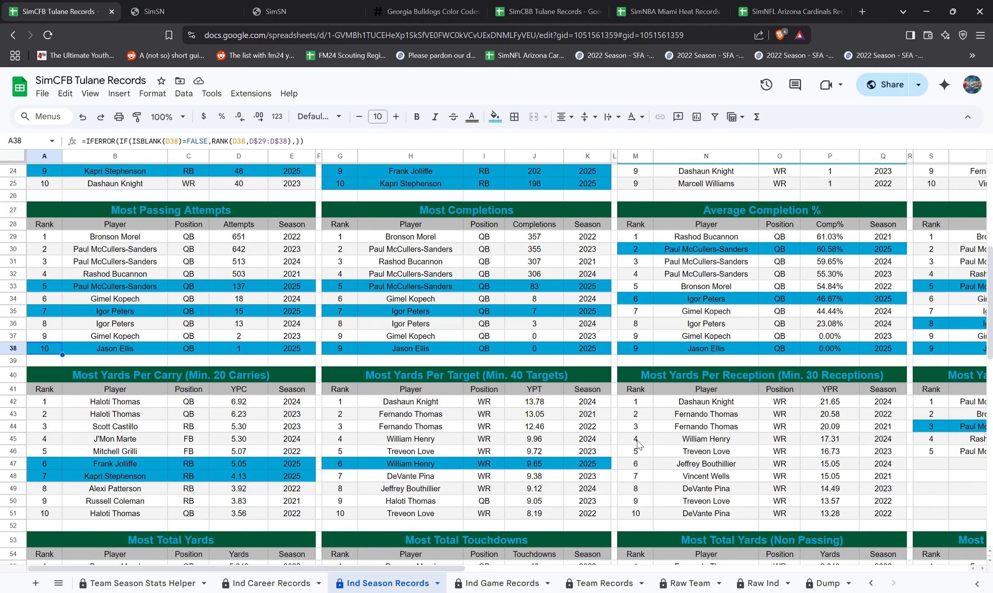
scroll(551, 510, down, 2)
scroll(475, 494, down, 3)
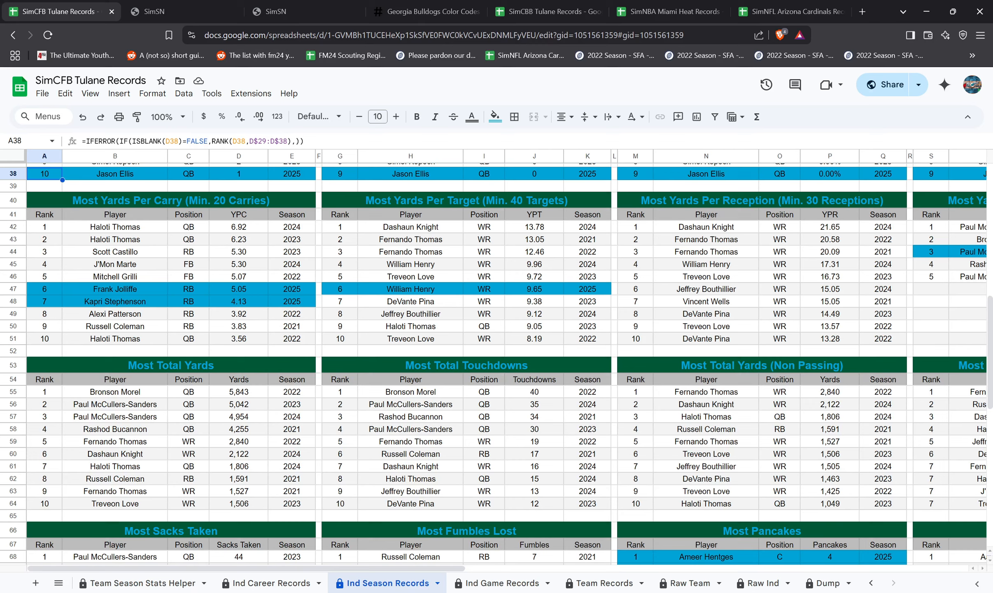
click(100, 393)
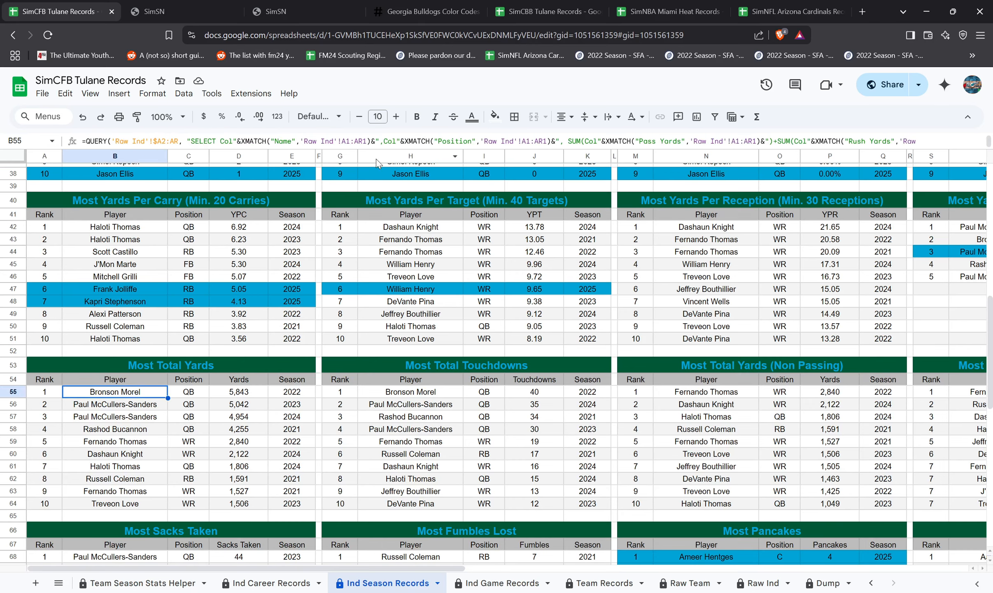
drag(420, 147, 424, 205)
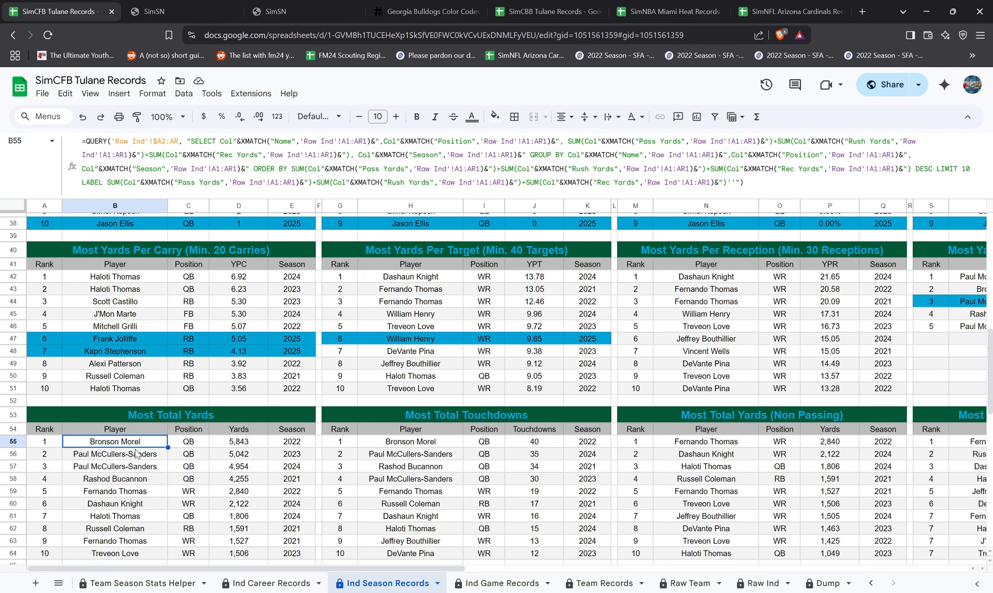
- Review the season record tables from Most Points Scored to Most Sacks Taken on Ind Season Records
scroll(142, 445, down, 2)
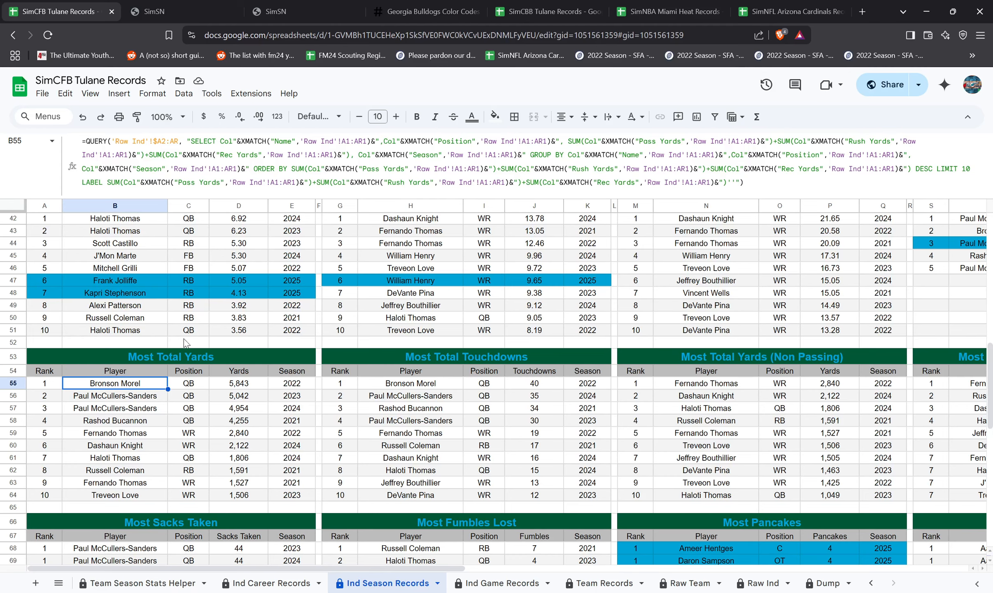
scroll(196, 354, up, 9)
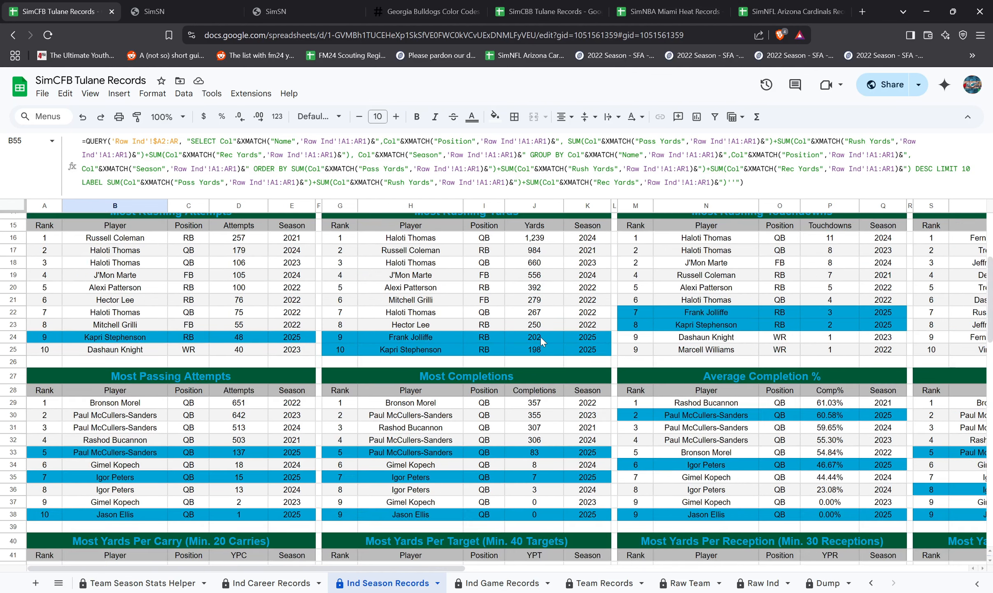
scroll(241, 361, up, 5)
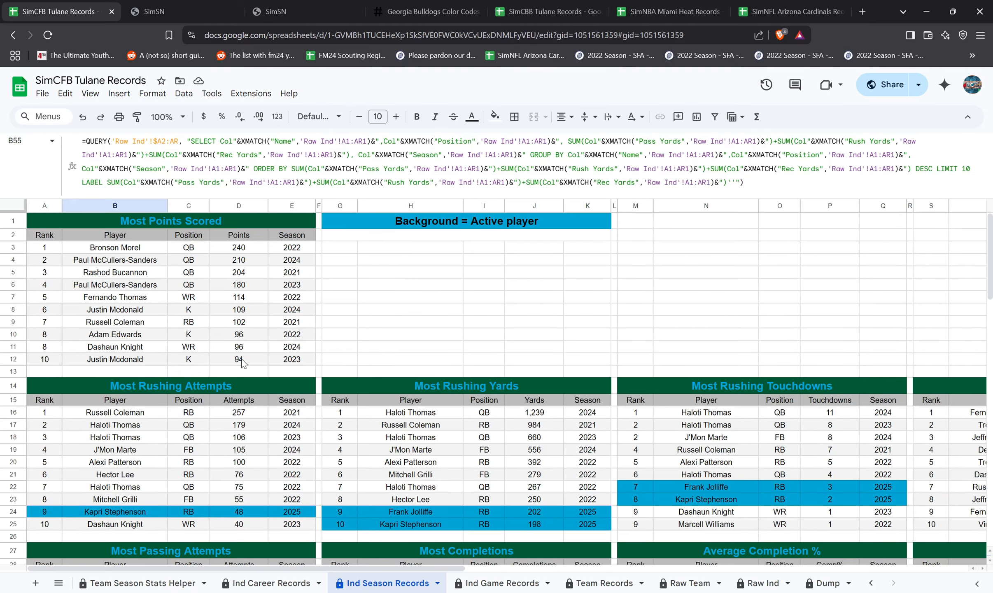
scroll(242, 362, down, 5)
scroll(621, 401, down, 4)
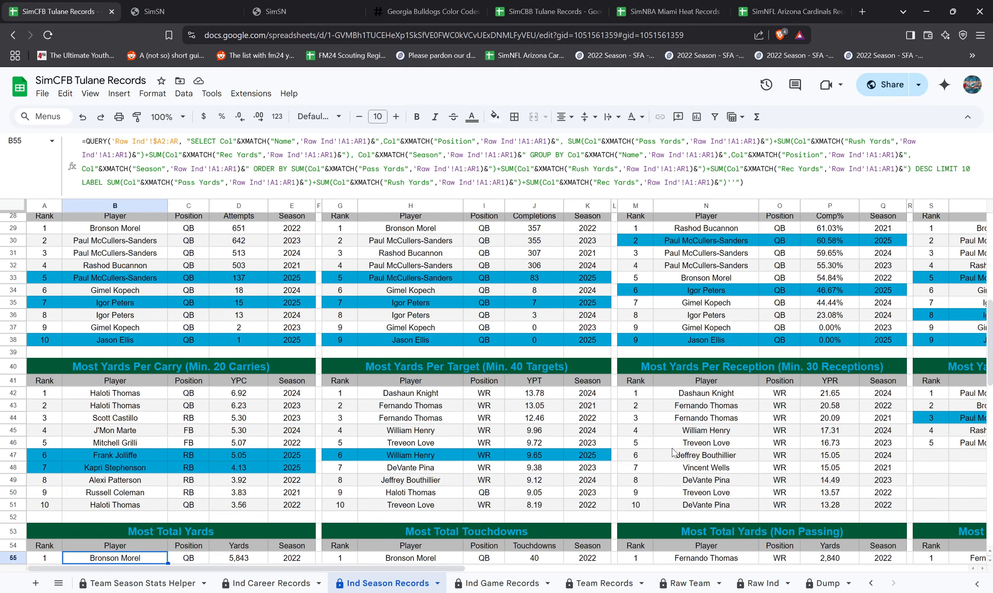
- Compare the Team Records tables with the yards-per-carry and yards-per-target tables on Ind Game Records, checking their minimums
click(594, 583)
scroll(498, 503, up, 3)
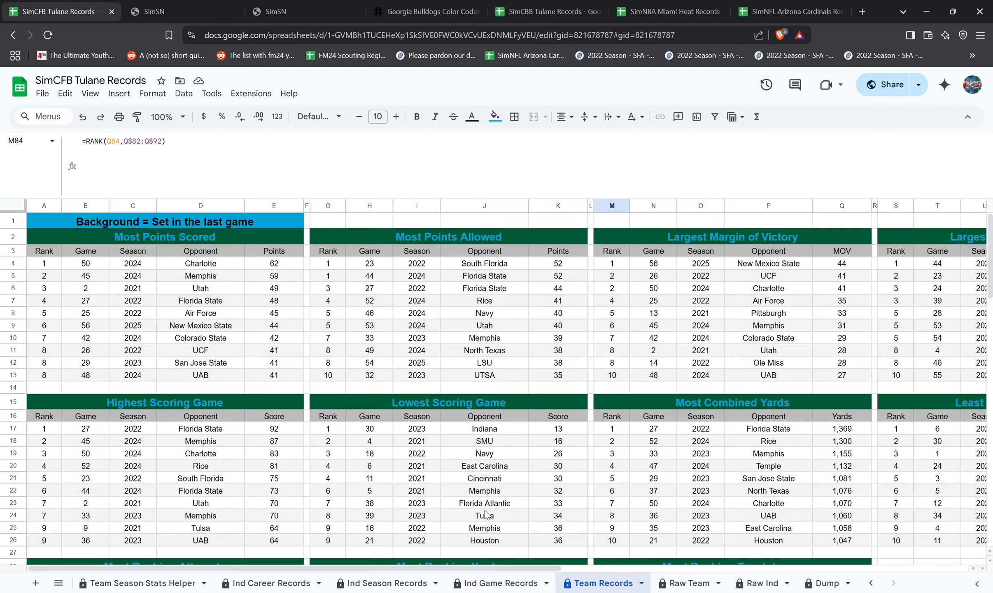
scroll(485, 514, down, 15)
scroll(467, 564, up, 5)
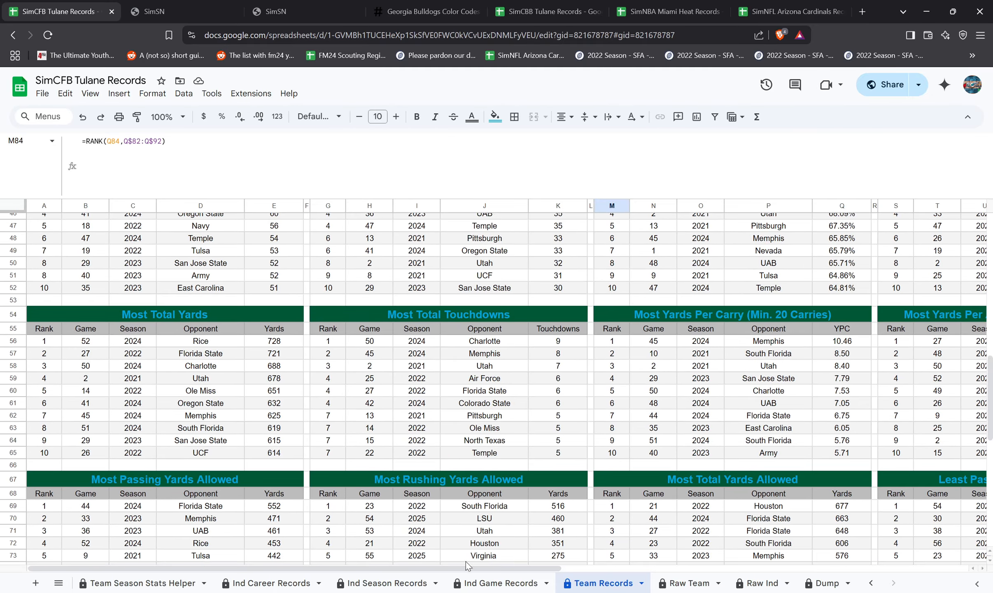
click(501, 583)
scroll(537, 517, down, 5)
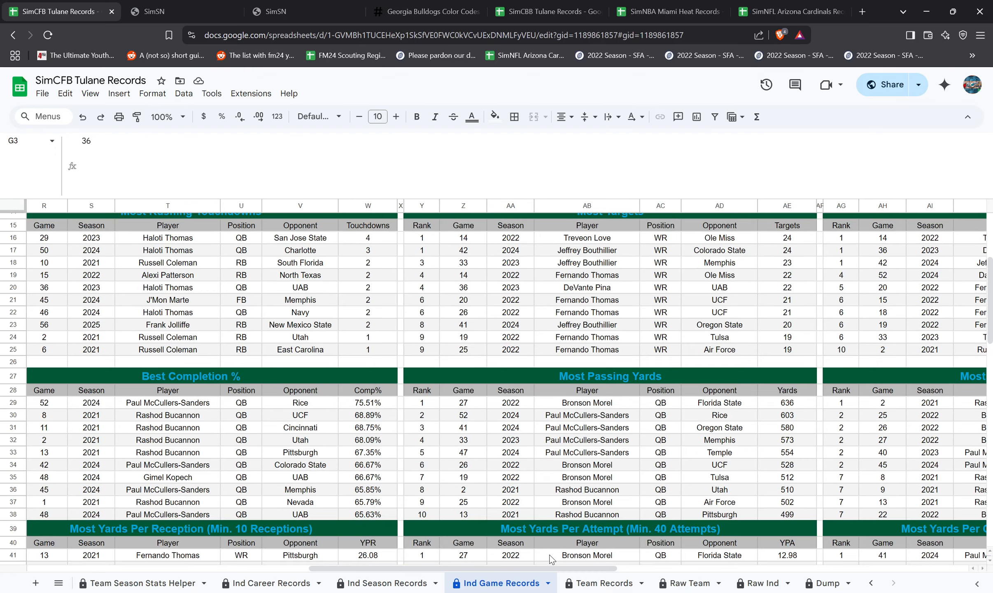
drag(552, 568, 296, 568)
scroll(315, 524, down, 4)
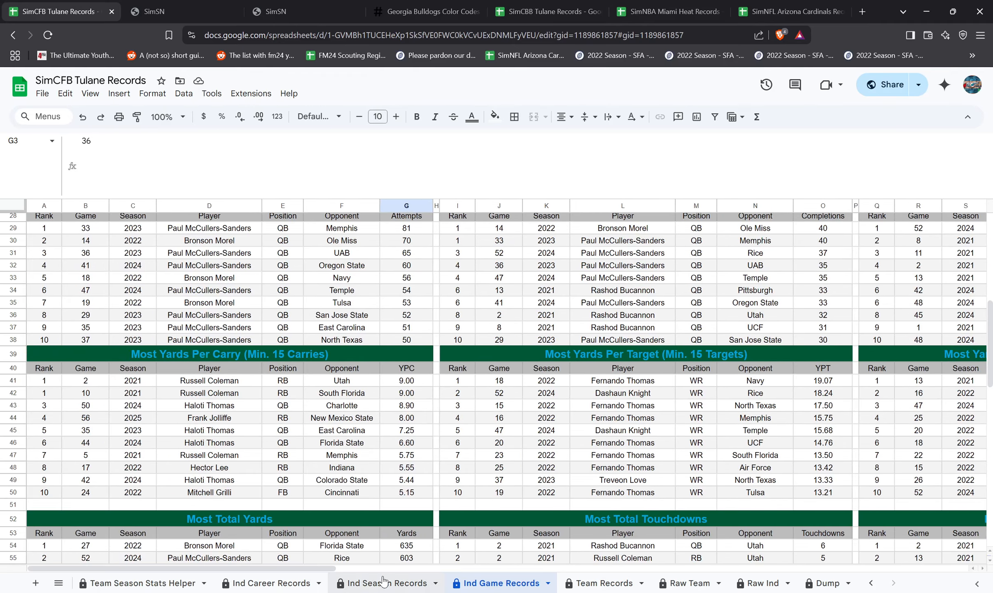
- Return to Ind Season Records and view the Minimum Qualifier table beside the yards-per-completion records
click(383, 581)
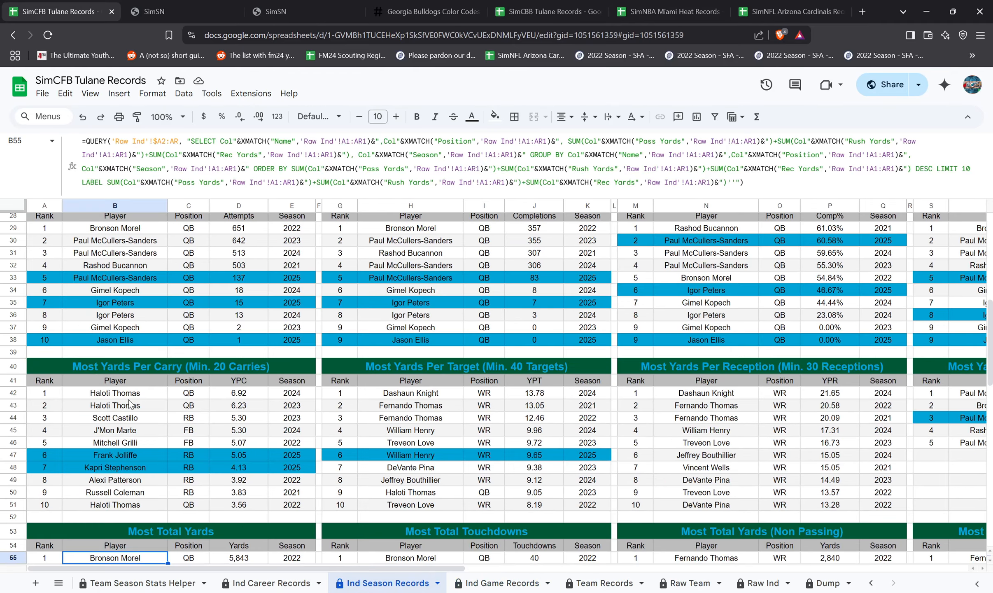
scroll(130, 404, down, 2)
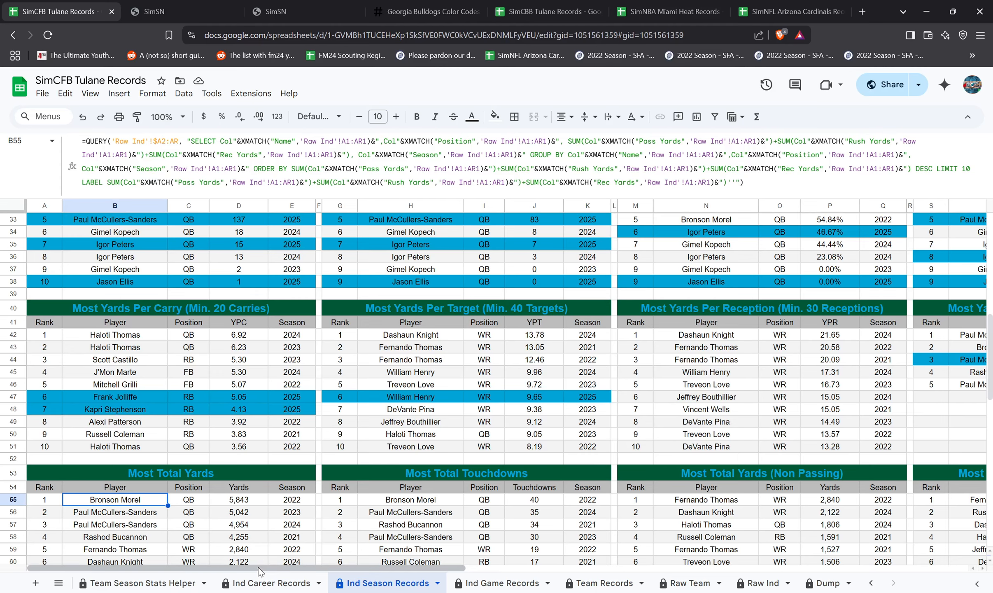
drag(260, 569, 721, 473)
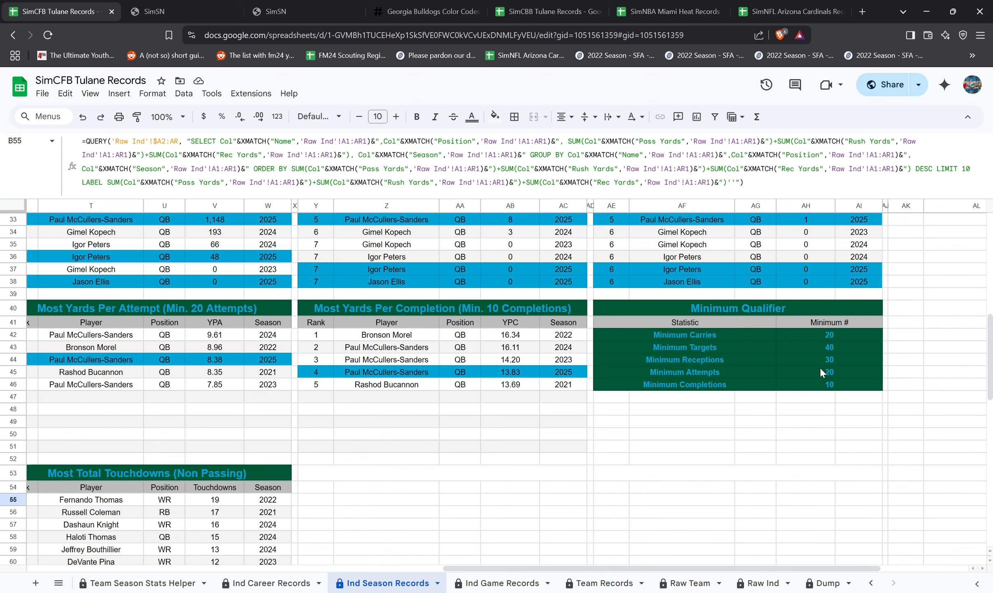
- Set Minimum Completions to 1 in the Minimum Qualifier table on Ind Season Records
click(825, 387)
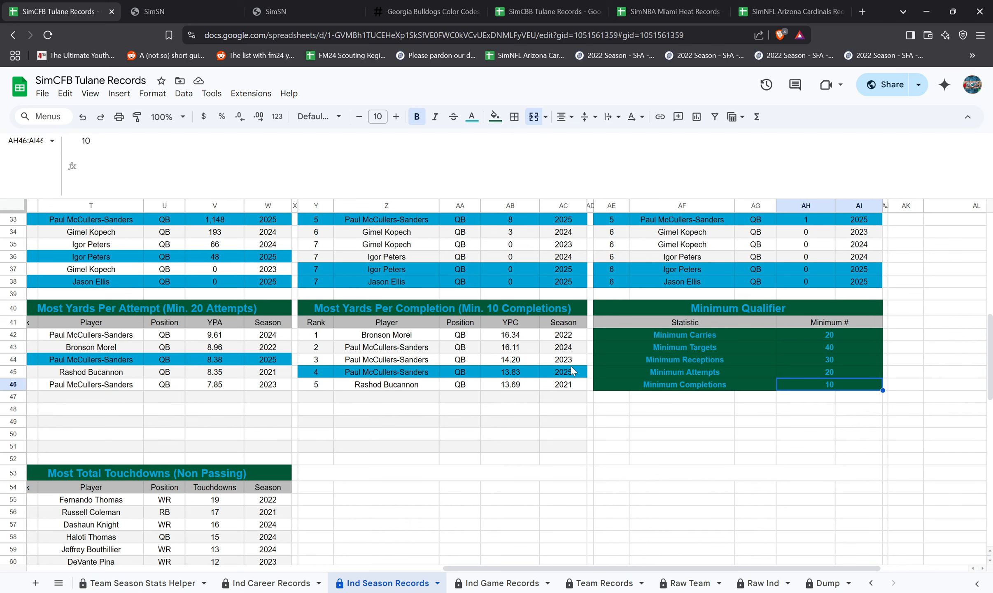
text(5)
key(BackSpace)
text(1)
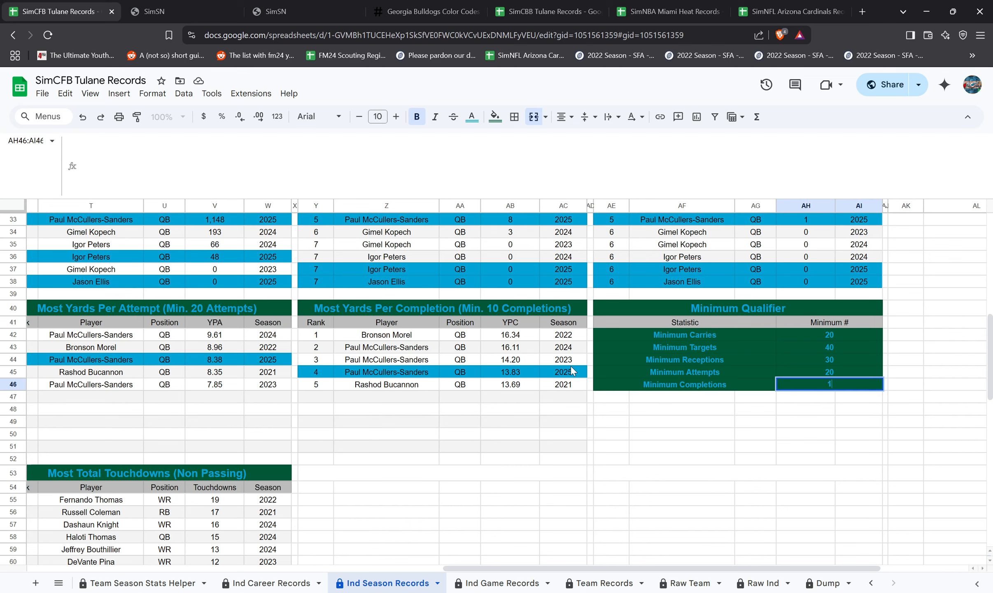
key(Return)
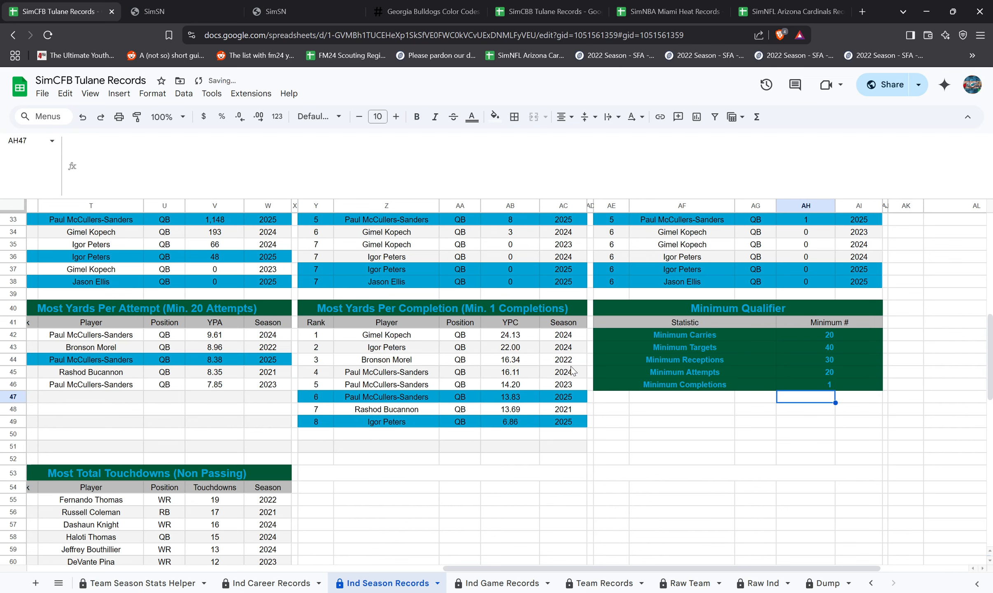
- Set Minimum Completions back to 10 in the Minimum Qualifier table
key(Up)
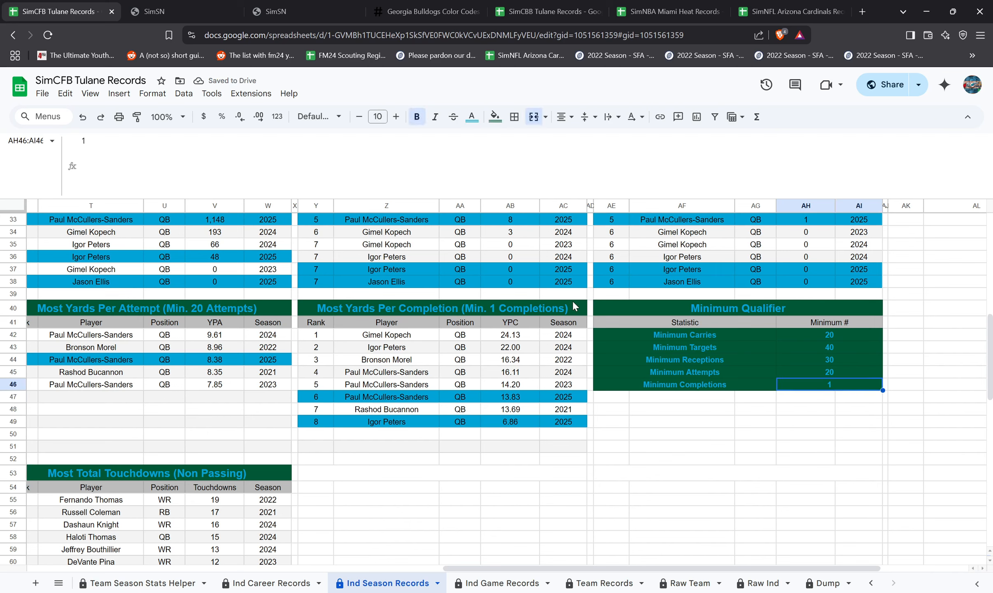
text(10)
key(Return)
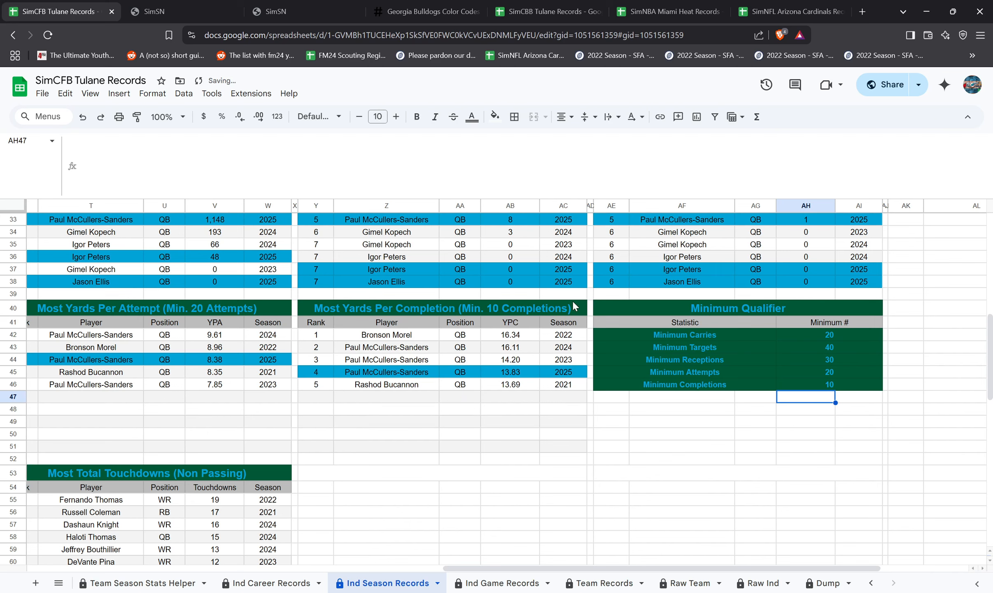
- Change the Minimum Completions qualifier to 1 again
key(Up)
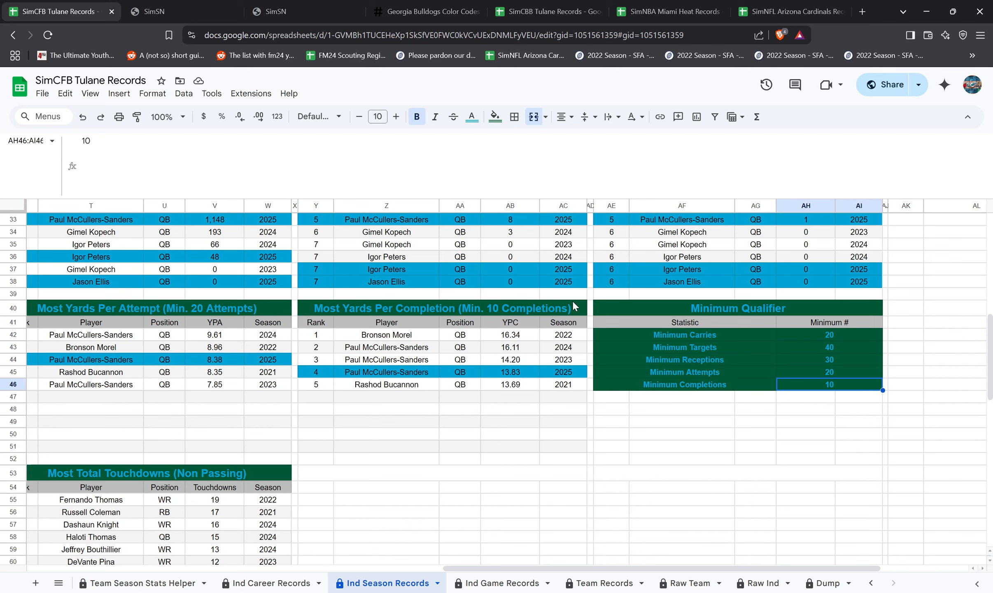
text(1)
key(Return)
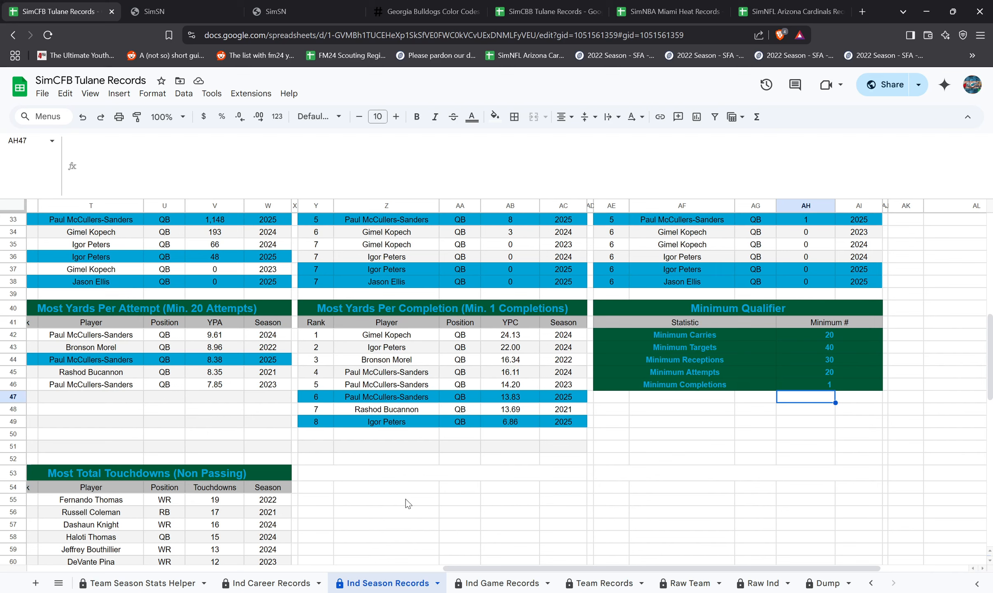
- Restore the Minimum Completions qualifier to 10 on Ind Season Records
key(Up)
text(10)
key(Return)
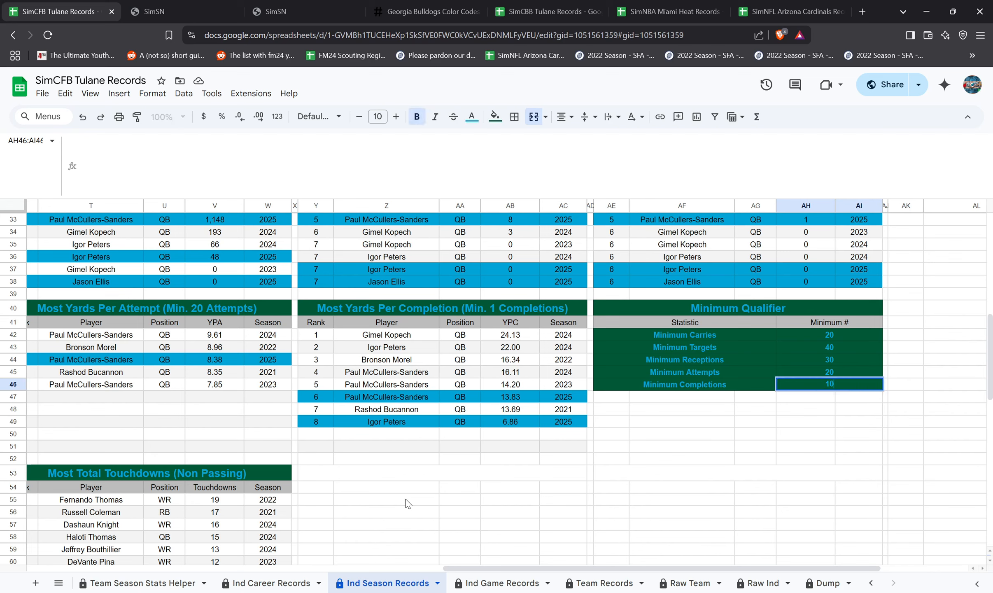
key(Up)
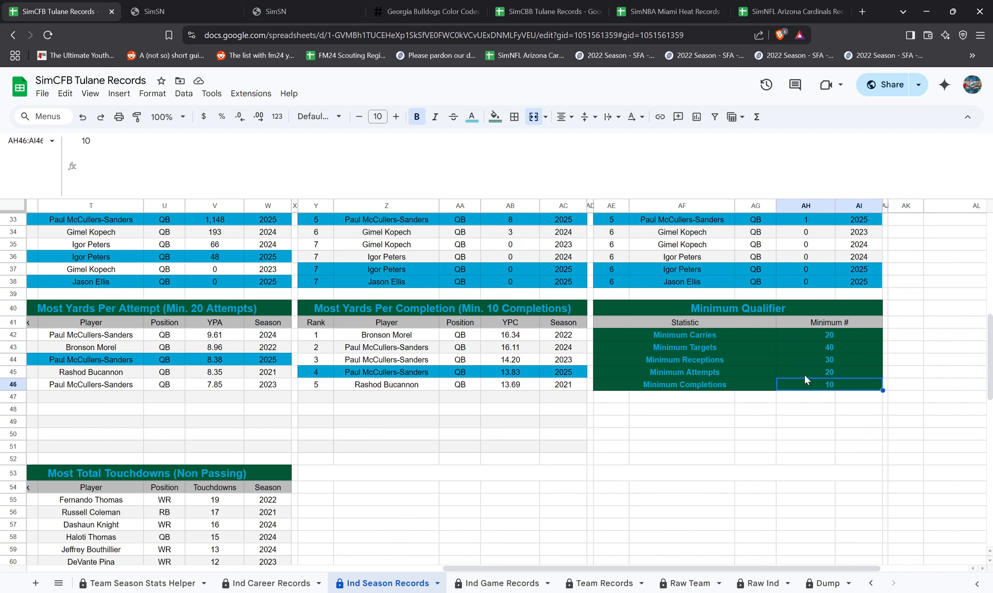
- Try a Minimum Targets qualifier of 100 and view the yards-per-target records
click(834, 335)
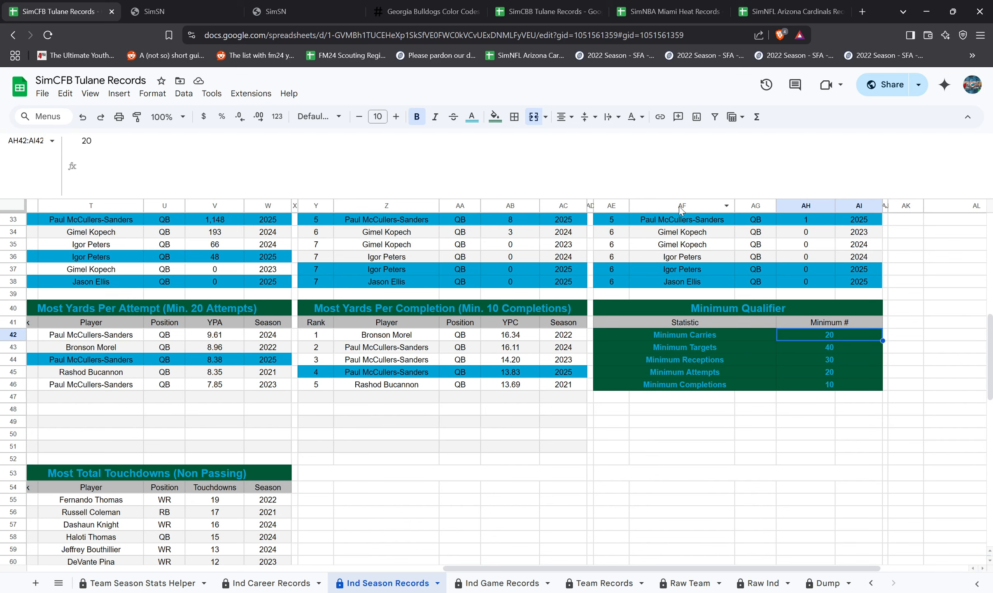
click(800, 347)
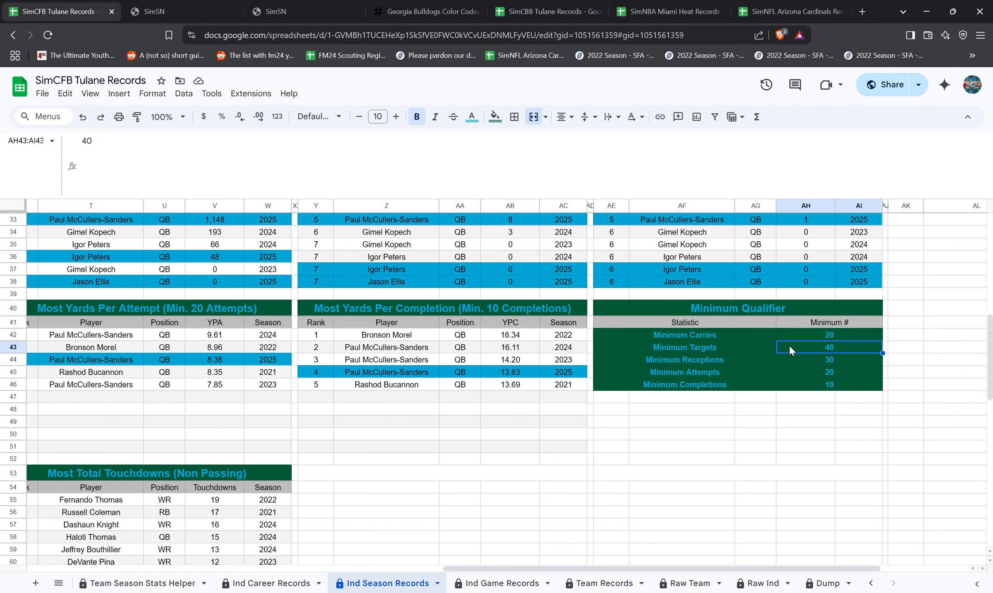
text(100)
key(Return)
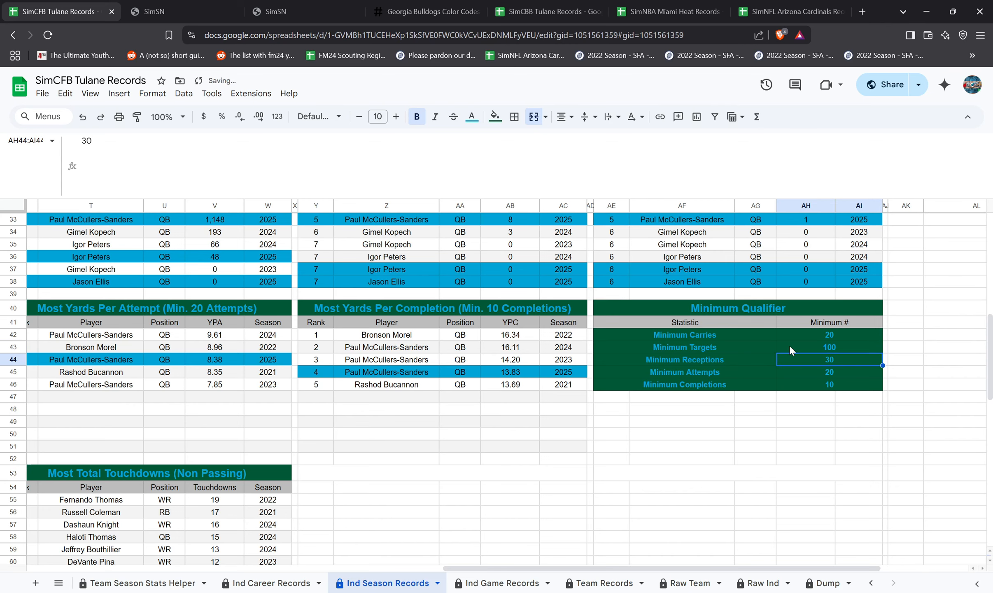
drag(639, 569, 340, 539)
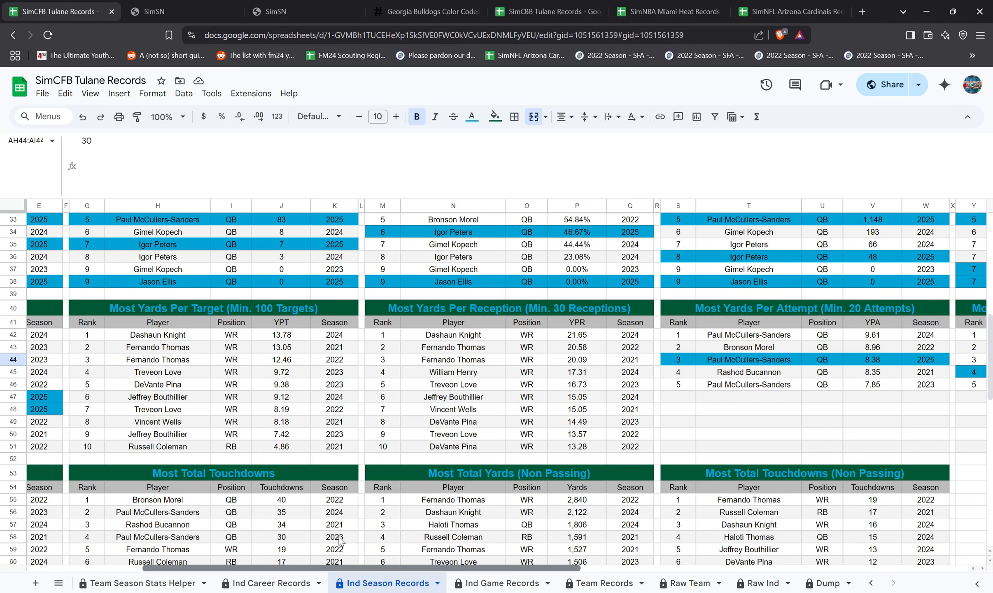
- Set Minimum Targets back to 40 in the Minimum Qualifier table
scroll(340, 539, right, 15)
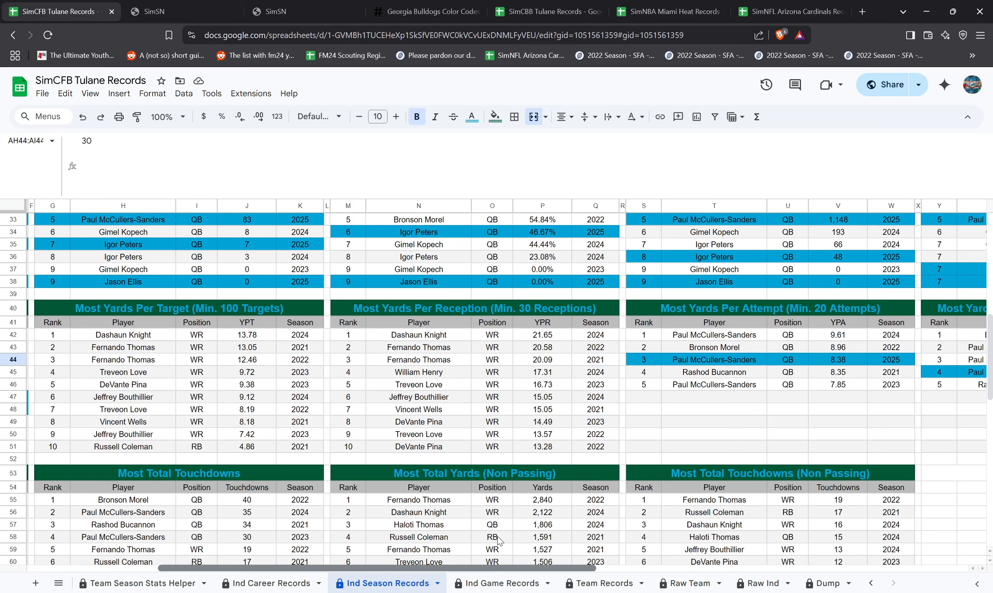
key(Up)
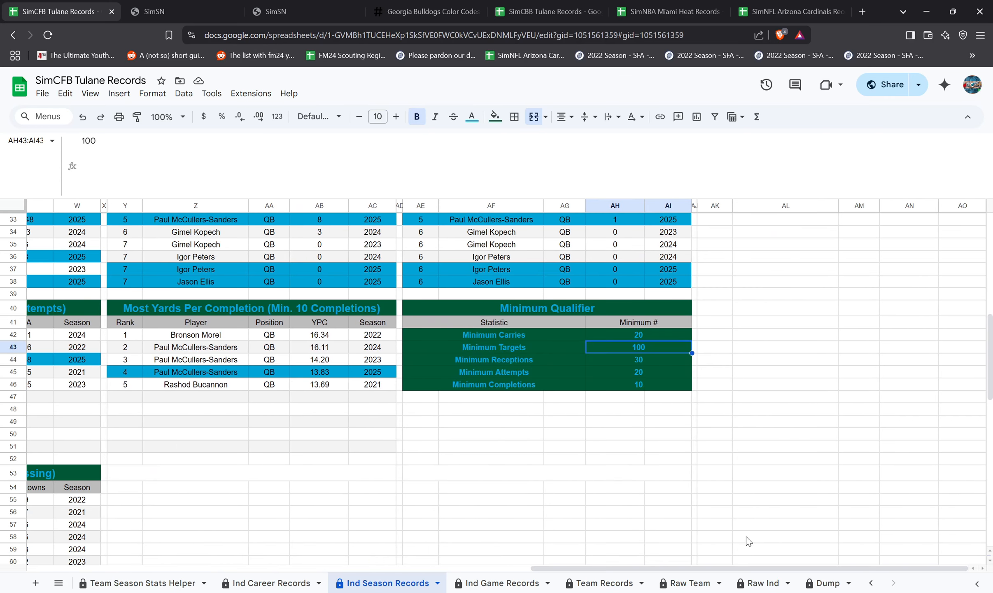
text(10)
key(Return)
key(Up)
text(4)
key(Return)
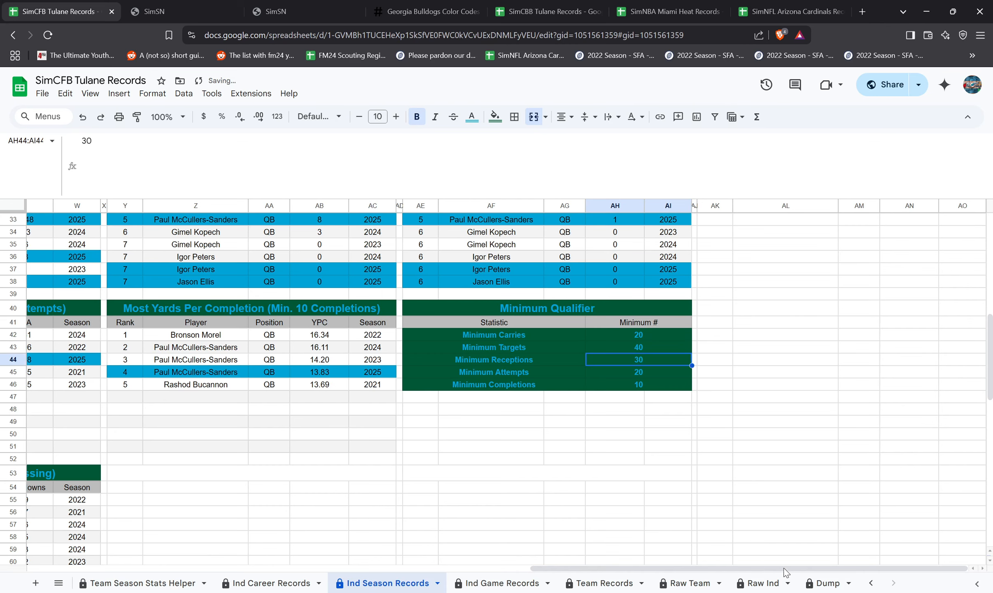
- Examine the highlighted rows in the yards-per-target and yards-per-carry season records
drag(784, 568, 377, 551)
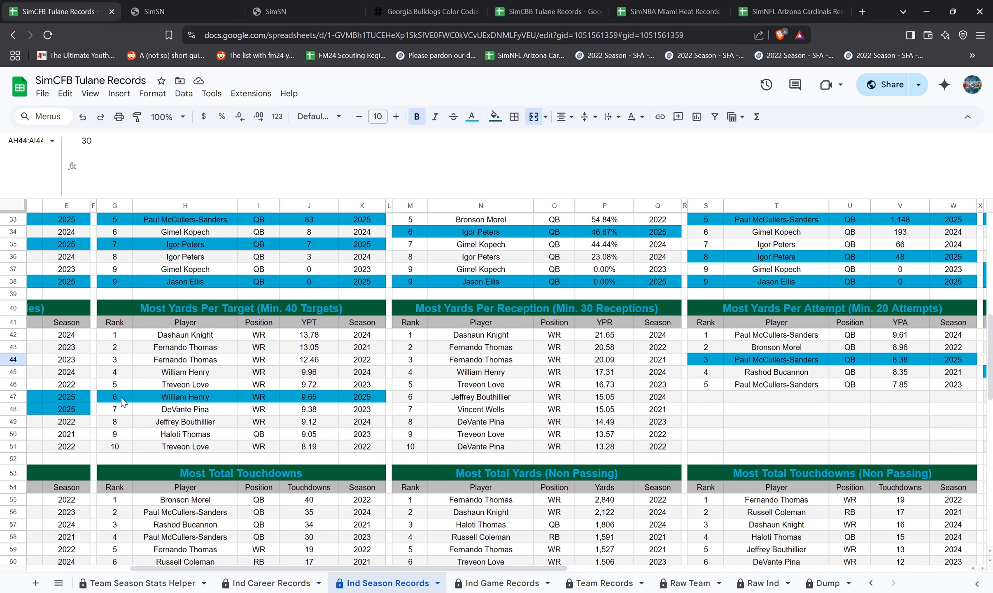
click(133, 397)
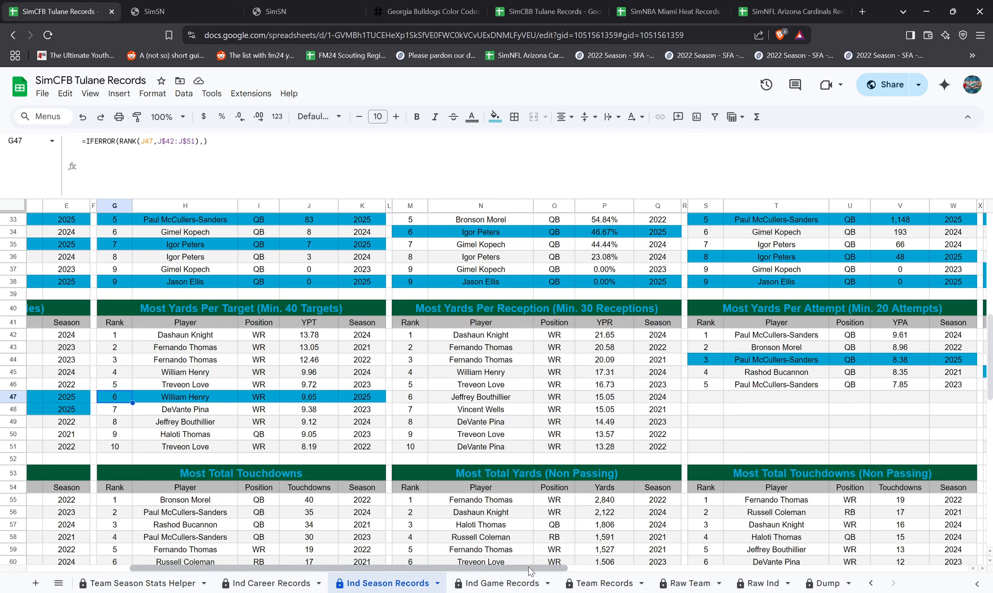
drag(532, 570, 430, 570)
scroll(420, 439, down, 2)
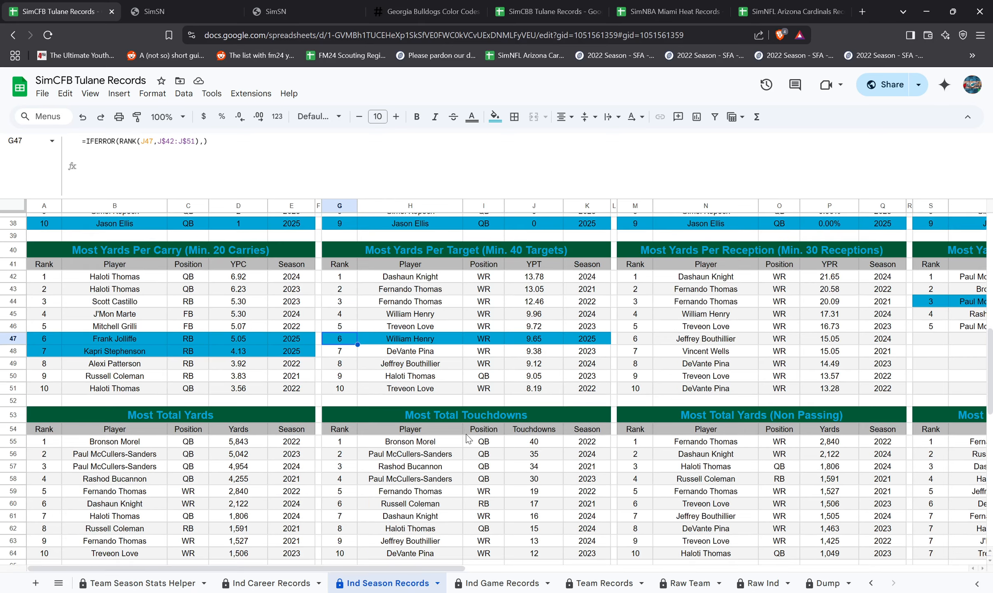
- Compare the active-player background legend on Ind Career Records with the one at the start of Ind Season Records
click(269, 582)
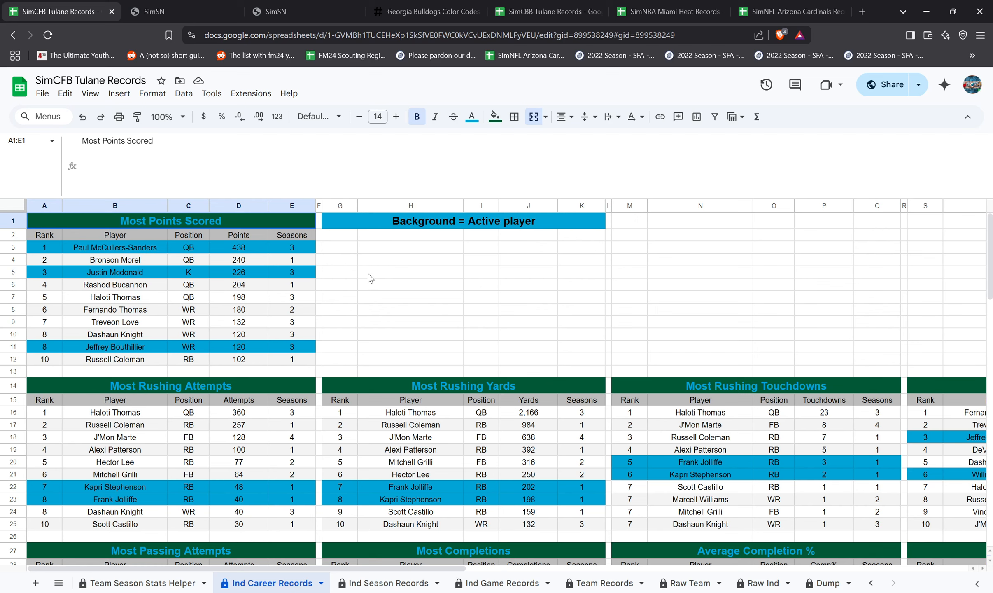
click(411, 225)
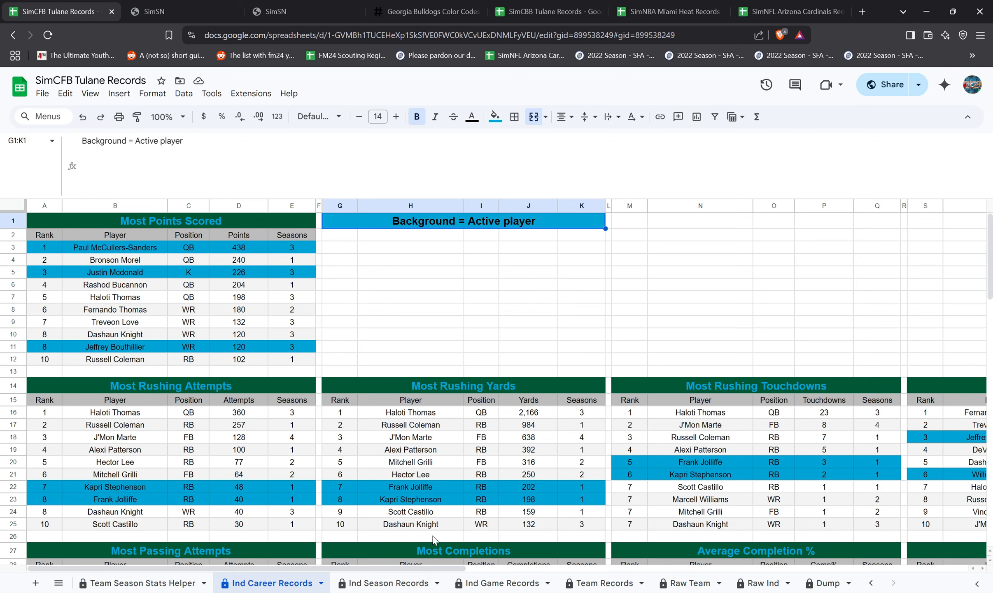
click(388, 583)
scroll(312, 395, up, 10)
scroll(312, 395, up, 3)
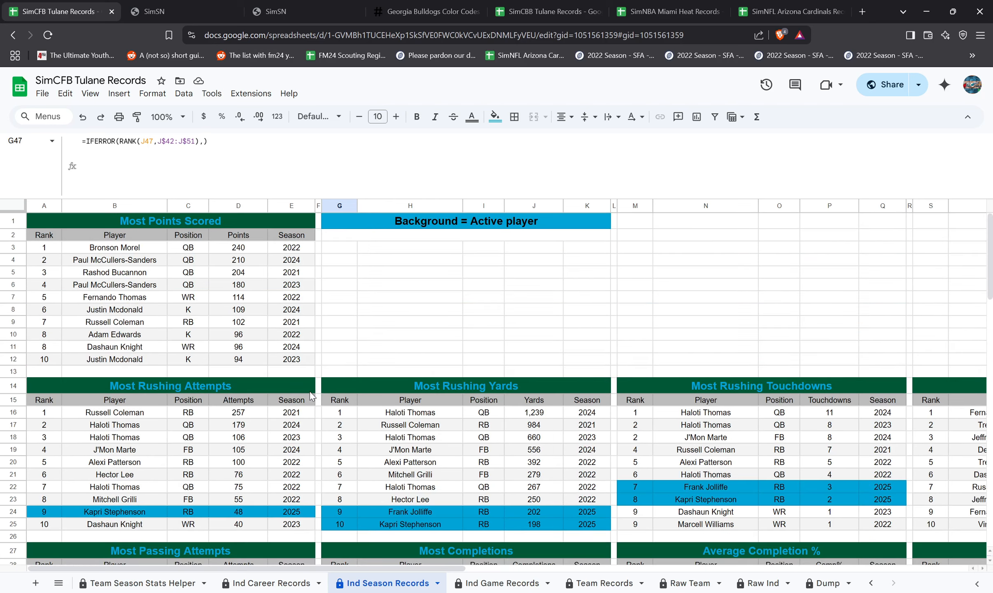
- Check the season value in J1 of All Time Stats and return to the highlighted players on Ind Career Records
click(870, 582)
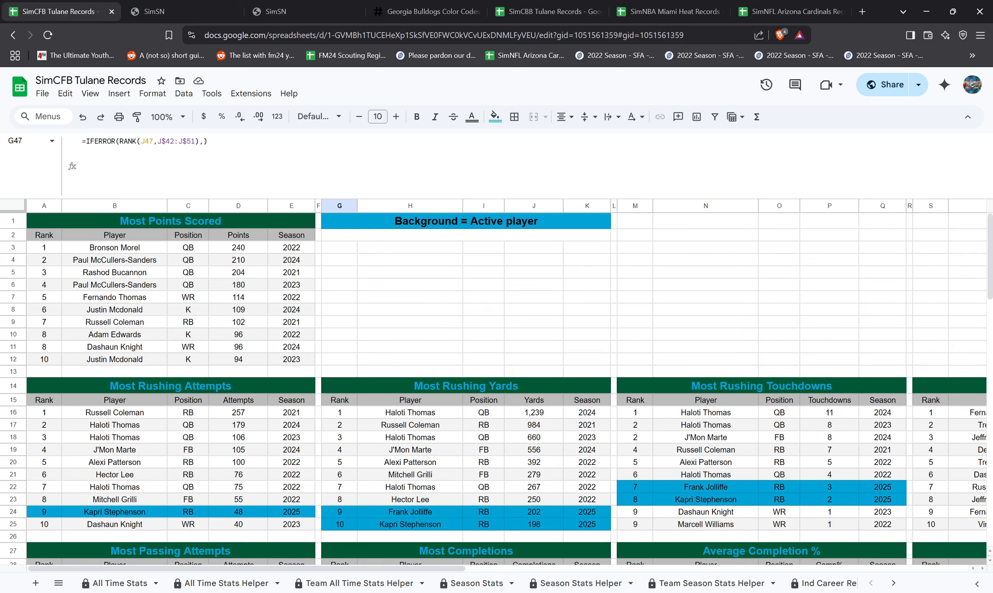
click(119, 583)
click(710, 228)
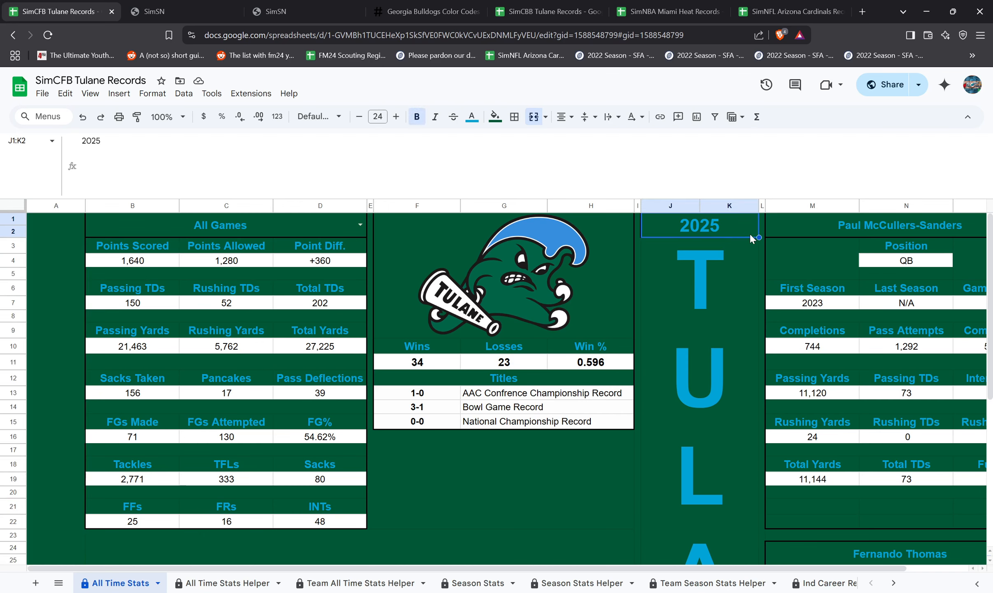
click(735, 583)
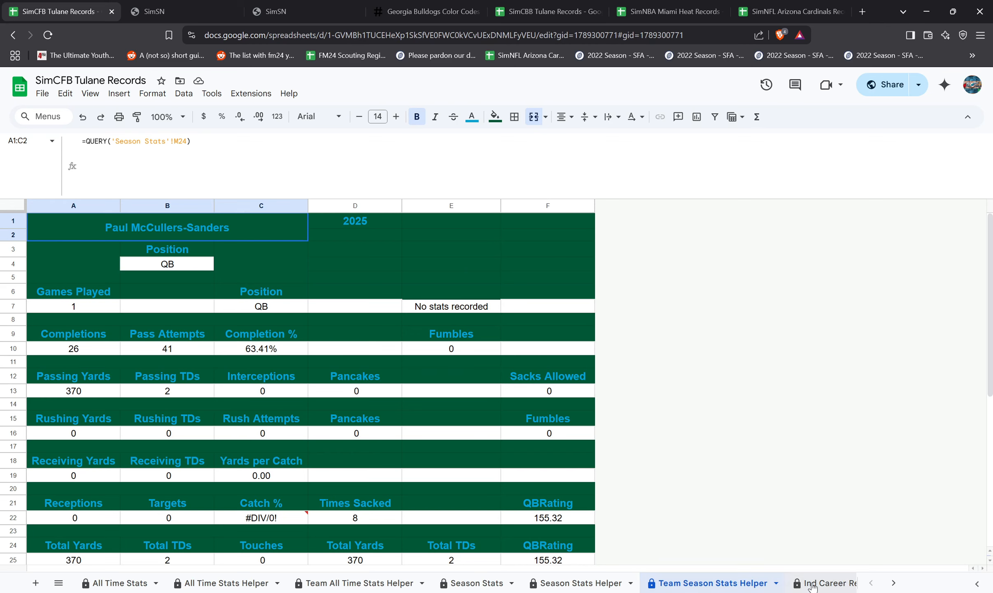
click(819, 583)
click(839, 582)
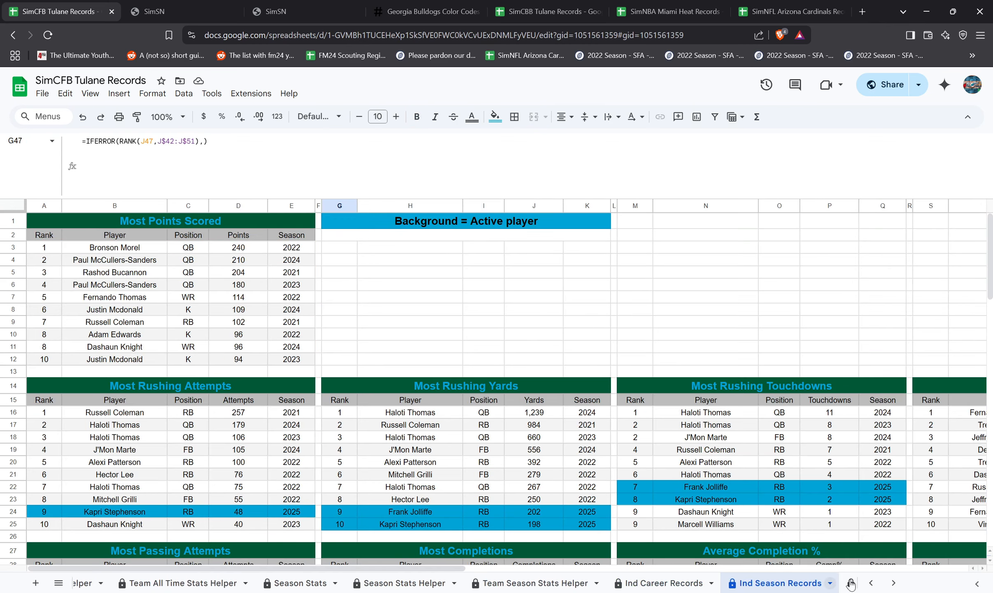
click(645, 588)
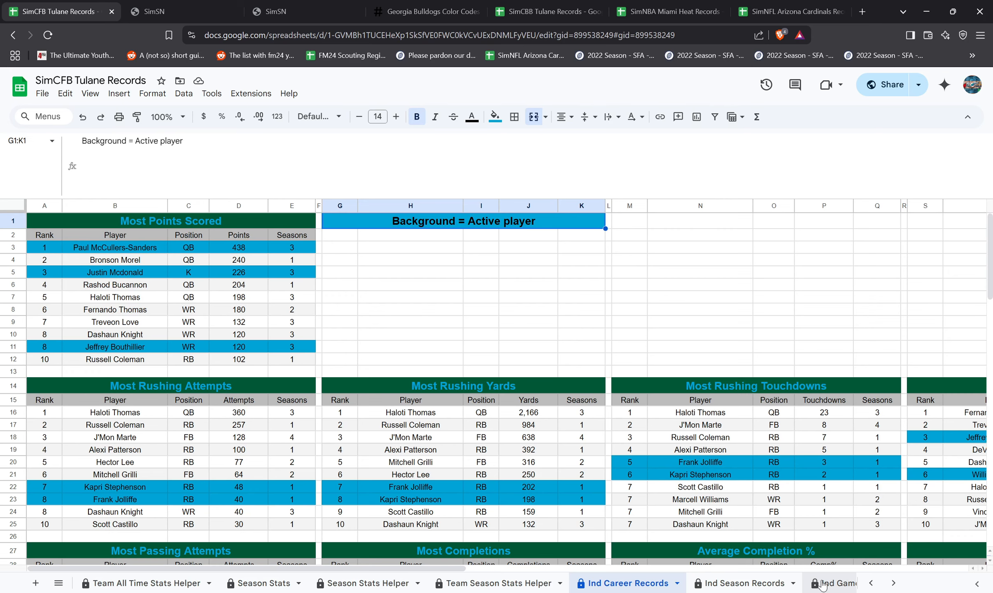
- Look over Ind Game Records and its background legend for records set in the last game
click(835, 583)
scroll(454, 376, up, 6)
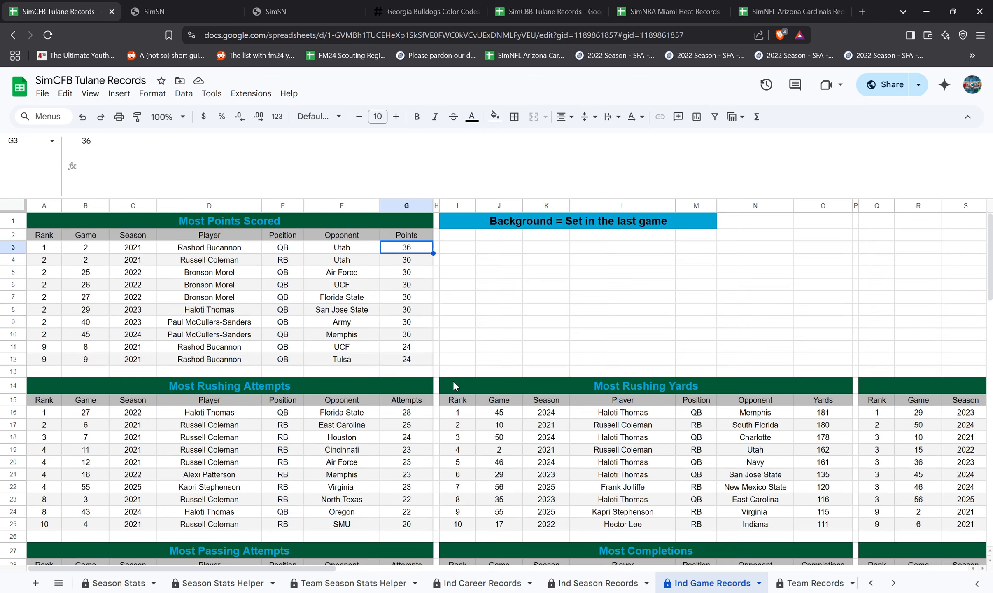
scroll(454, 385, down, 6)
scroll(453, 396, down, 5)
scroll(453, 396, up, 12)
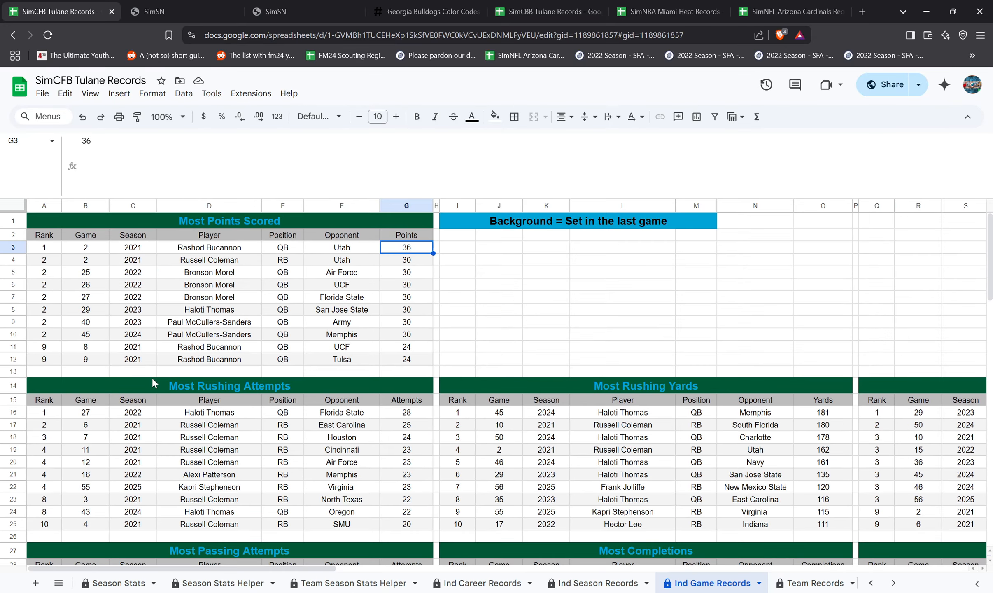
- Look up the latest game in Raw Team and compare it with the highlighted Most Sacks Taken and Most Tackles rows on Ind Game Records
click(893, 582)
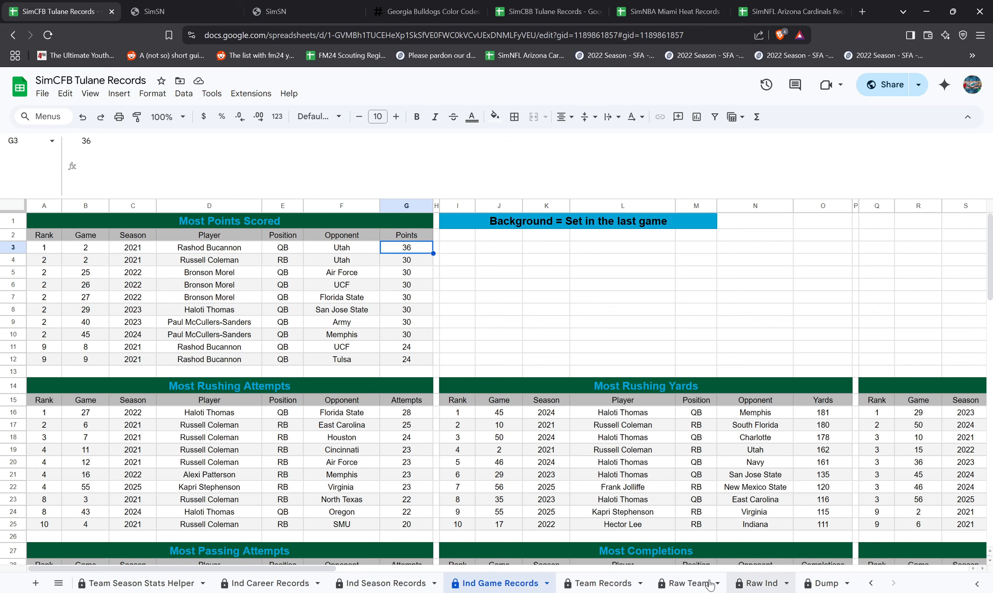
click(684, 585)
scroll(405, 490, down, 15)
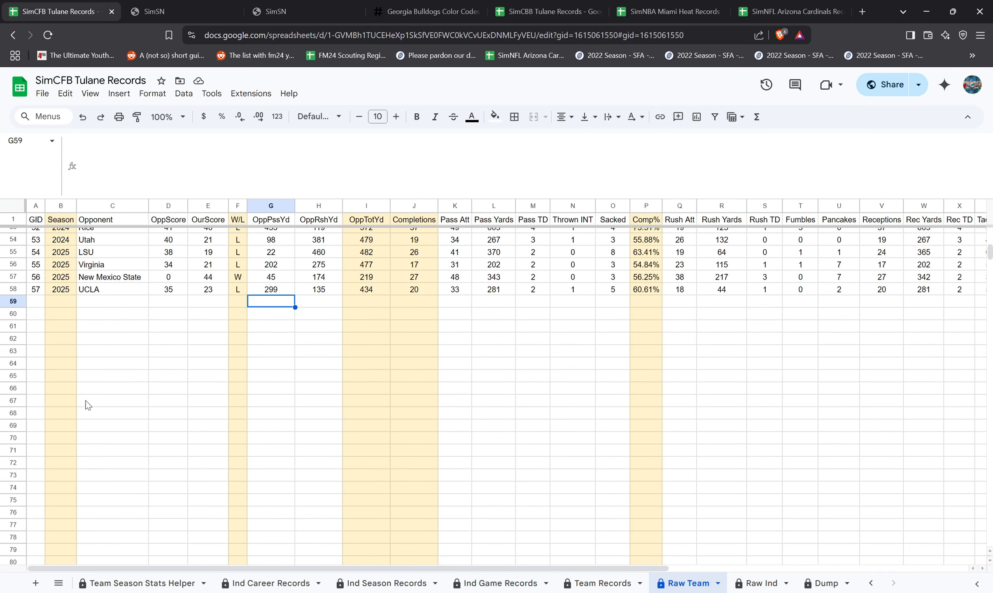
click(500, 583)
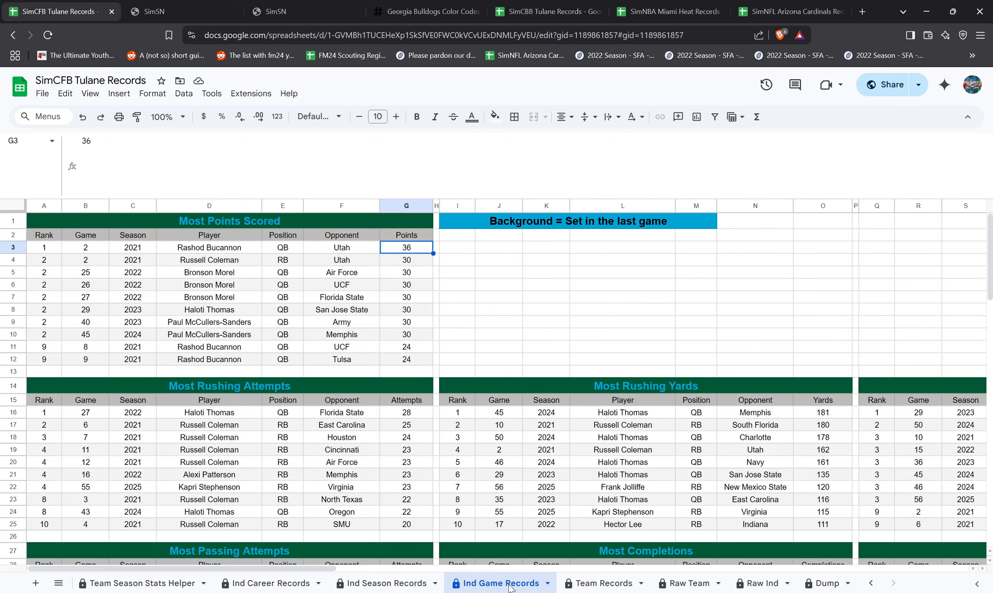
scroll(458, 497, down, 3)
scroll(458, 496, down, 15)
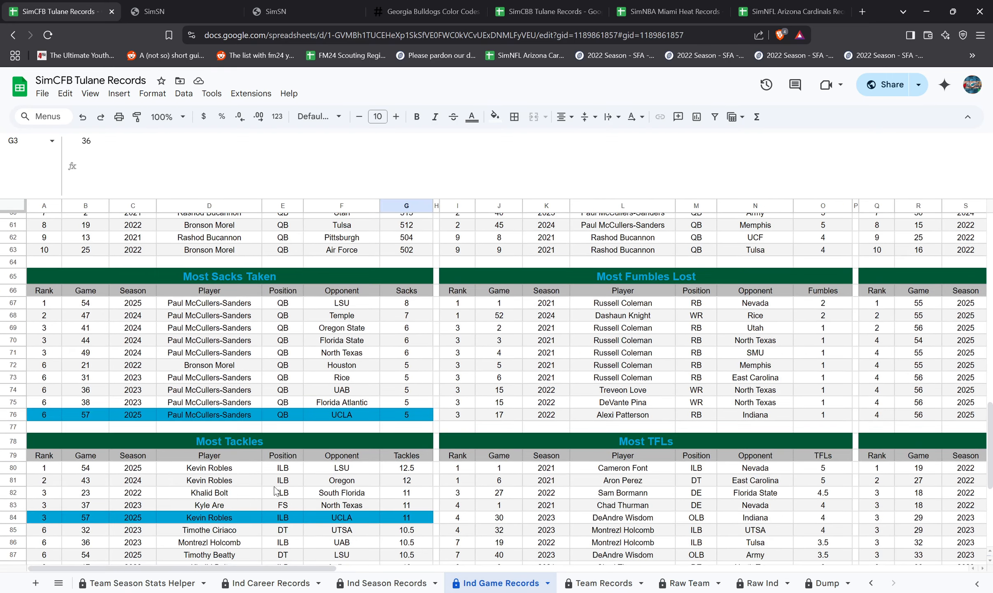
scroll(196, 505, down, 2)
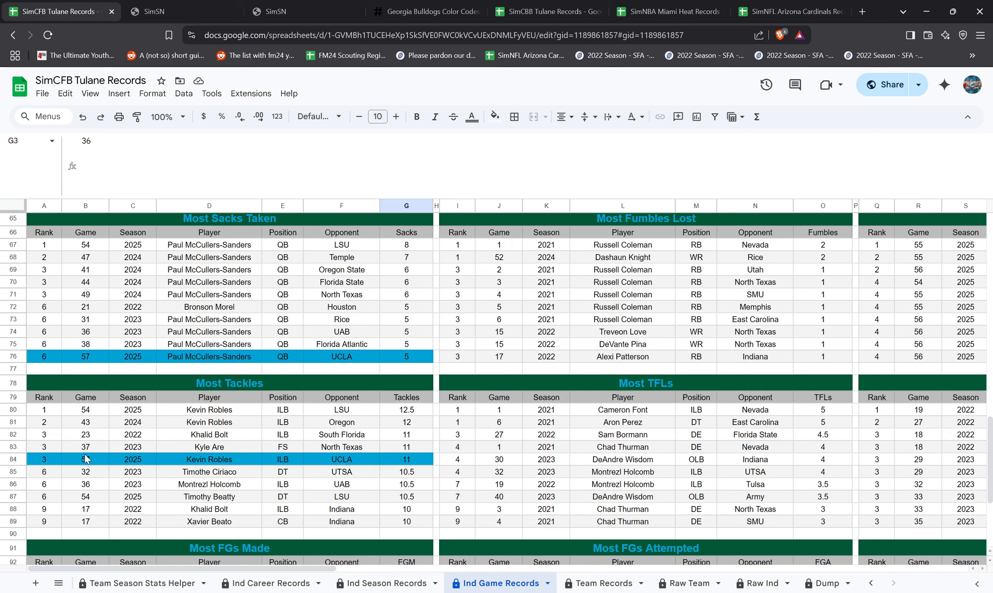
- Inspect the full QUERY formula in B16 behind Most Rushing Attempts on Ind Career Records, and look over the other career tables
click(870, 583)
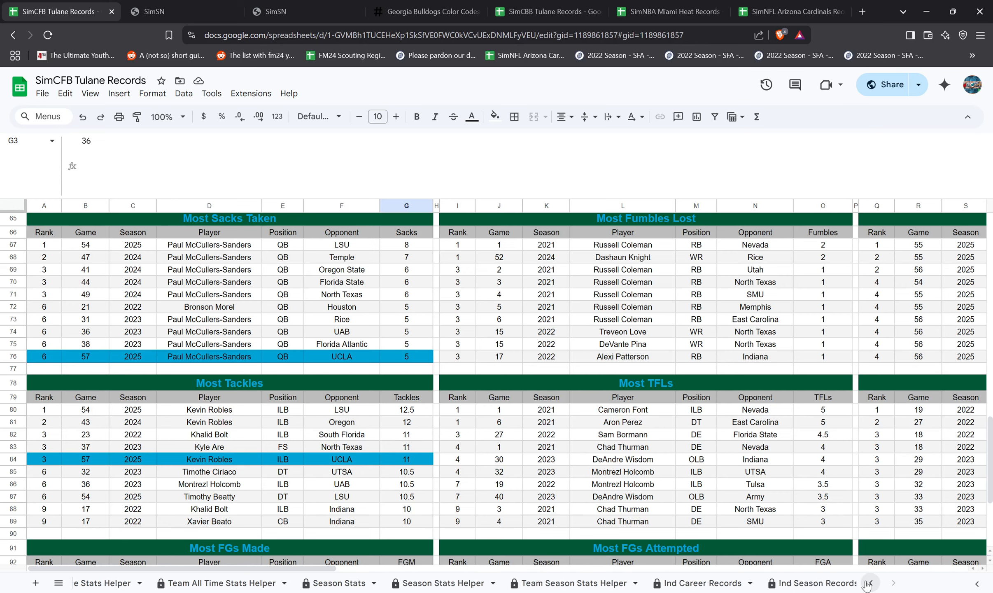
click(825, 583)
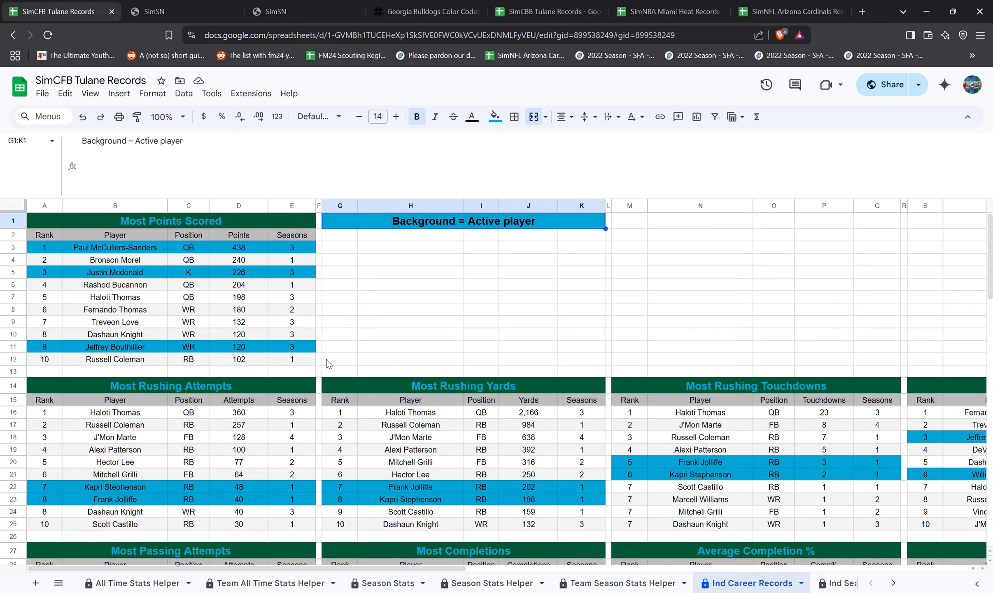
scroll(299, 328, down, 2)
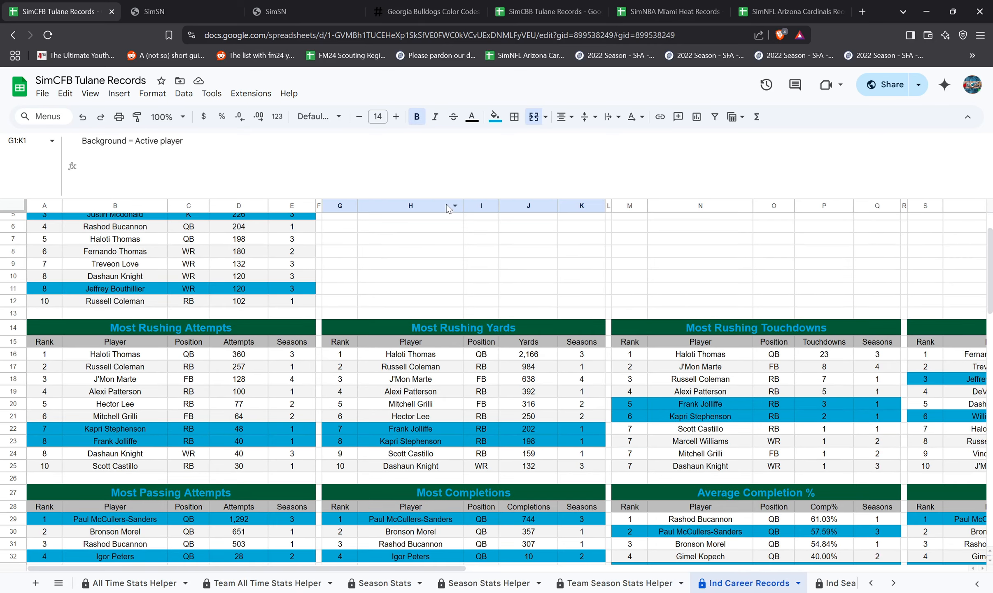
drag(457, 195, 470, 145)
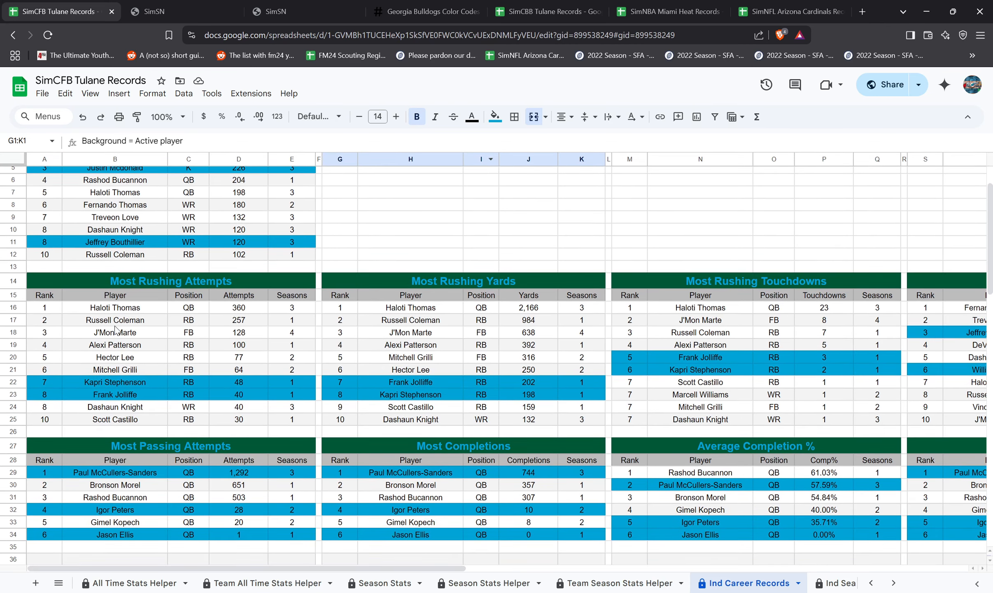
click(123, 310)
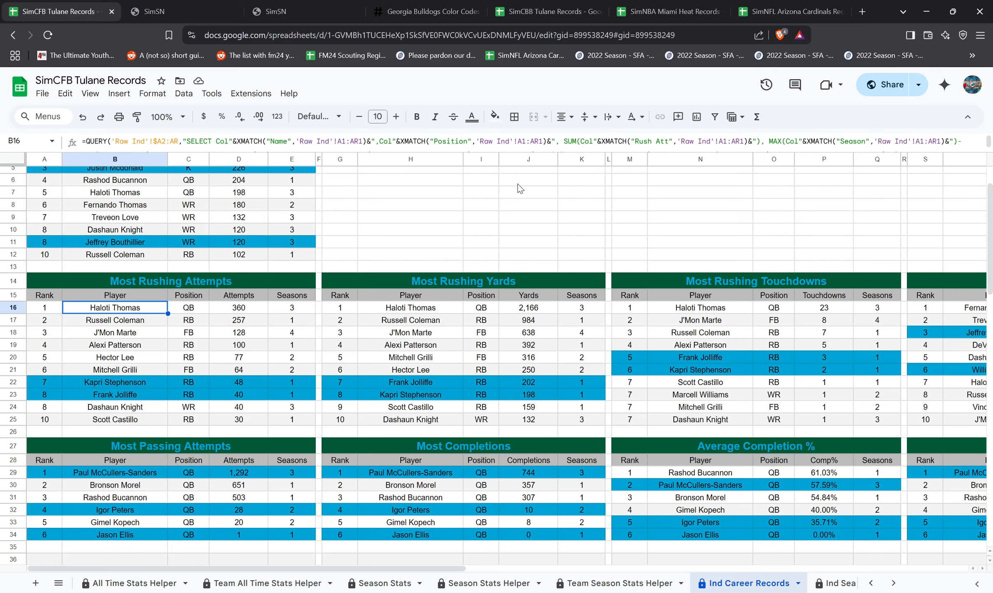
drag(543, 153, 542, 185)
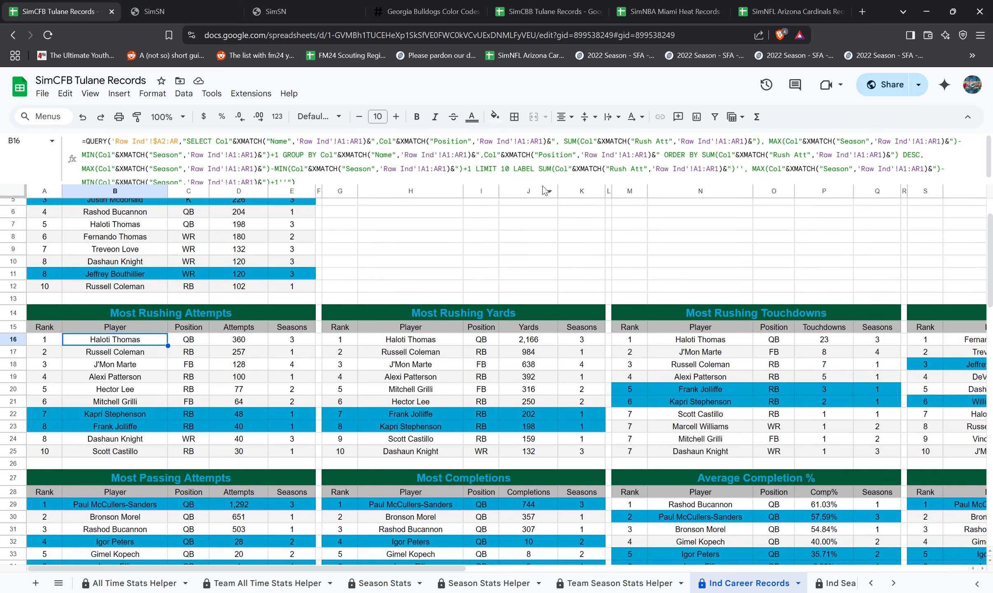
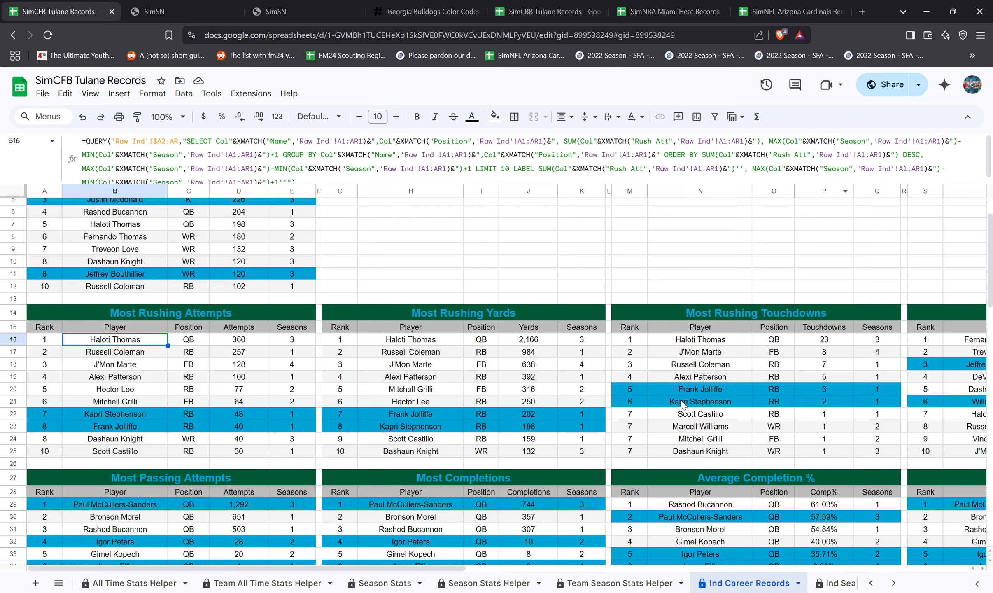
scroll(675, 440, down, 10)
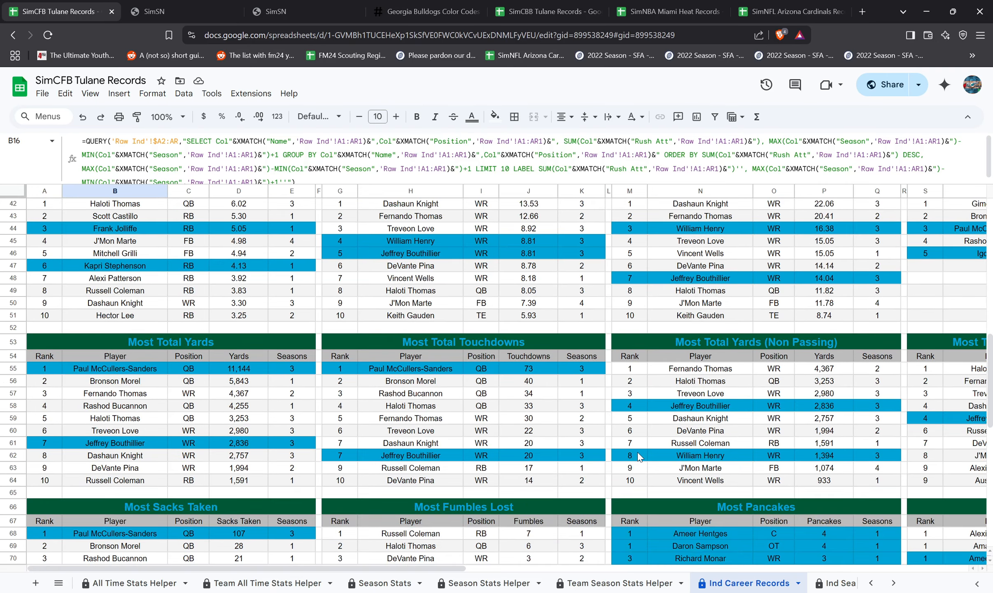
- Inspect the filtered QUERY formula in B29 behind Most Passing Attempts on Ind Career Records, and look over the neighbouring passing tables
scroll(636, 454, up, 3)
scroll(509, 450, up, 6)
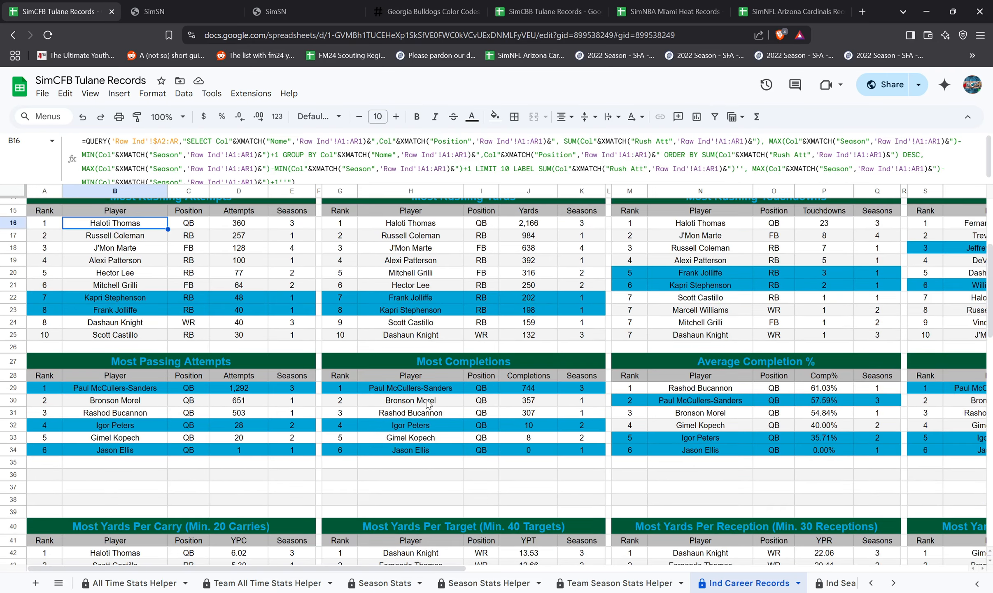
click(113, 389)
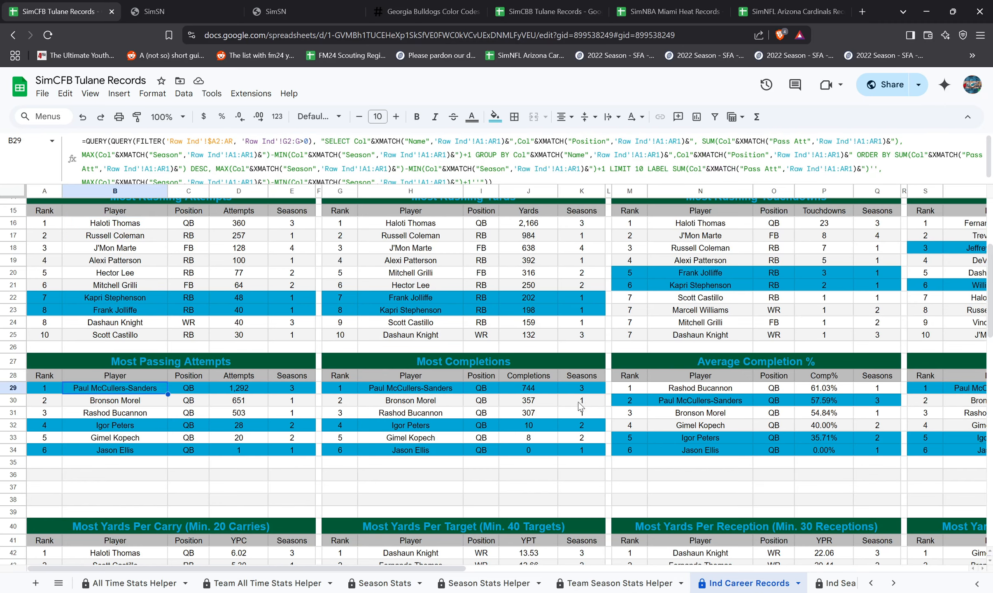
scroll(589, 405, down, 3)
scroll(542, 404, down, 3)
scroll(531, 407, up, 9)
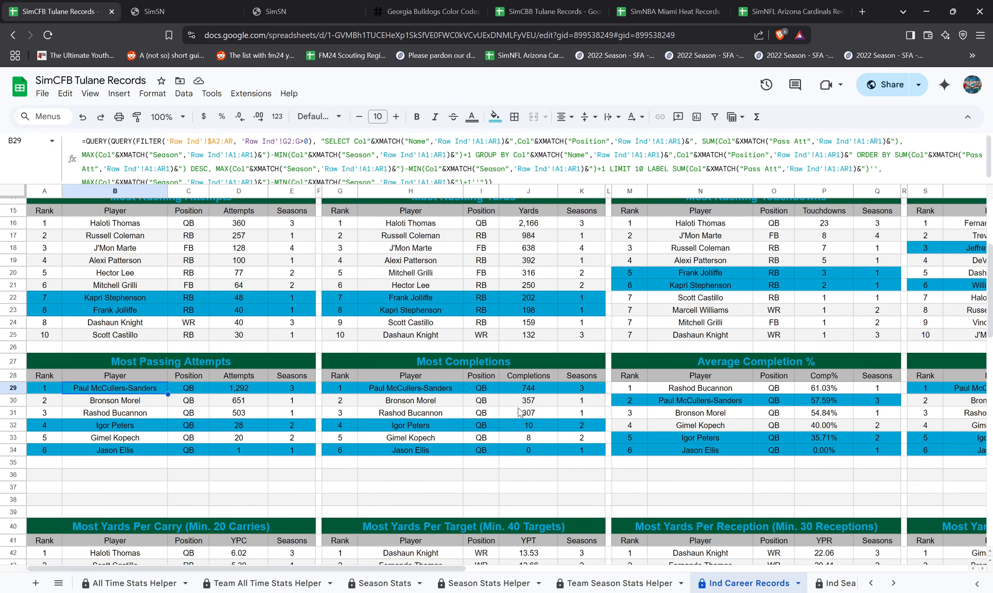
scroll(518, 424, down, 3)
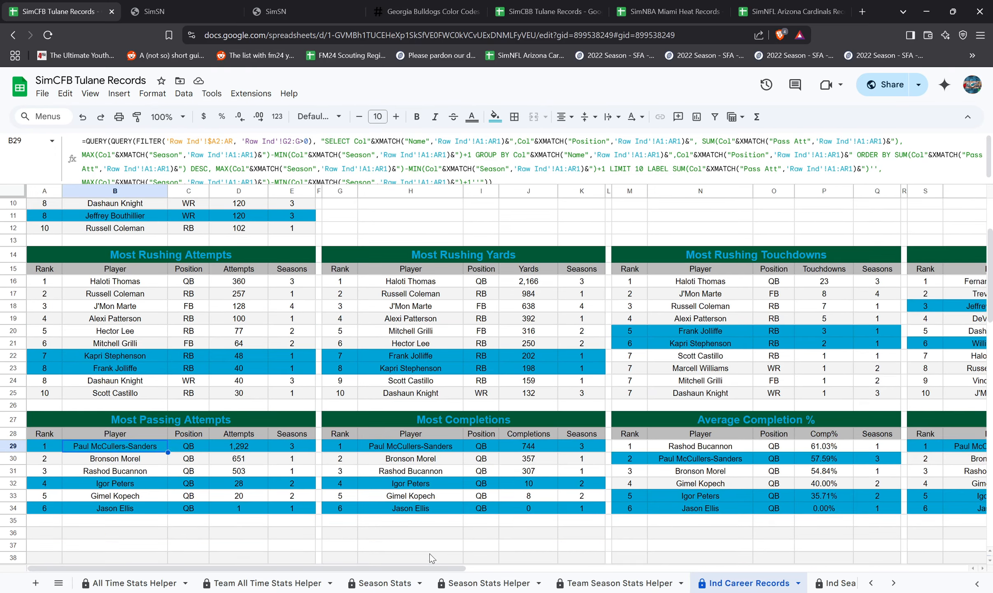
- Look over the receiving tables on Ind Career Records, checking a highlighted player's season count in Most Receptions and Most Receiving Yards
drag(428, 570, 764, 561)
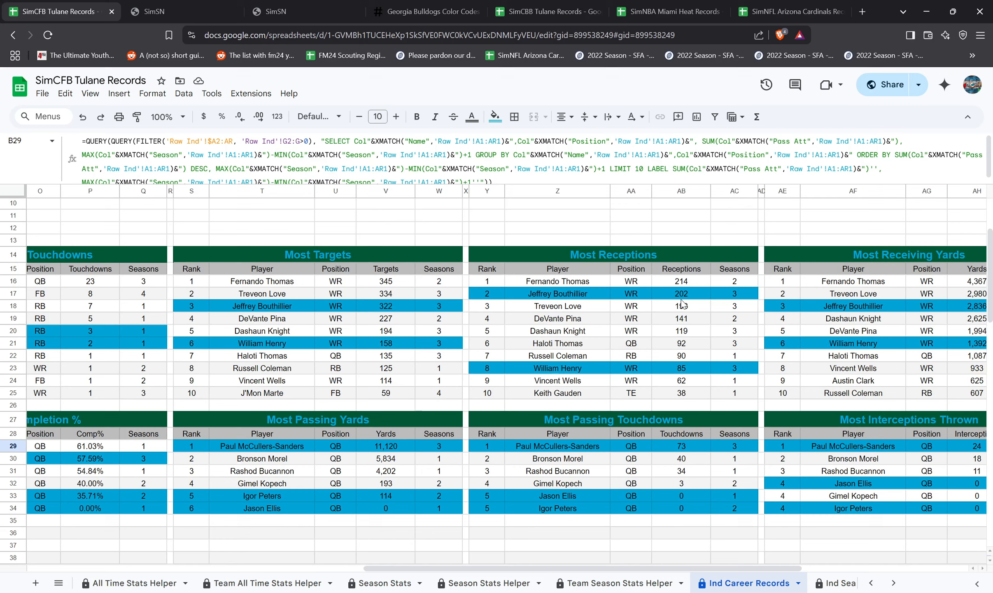
drag(683, 569, 758, 569)
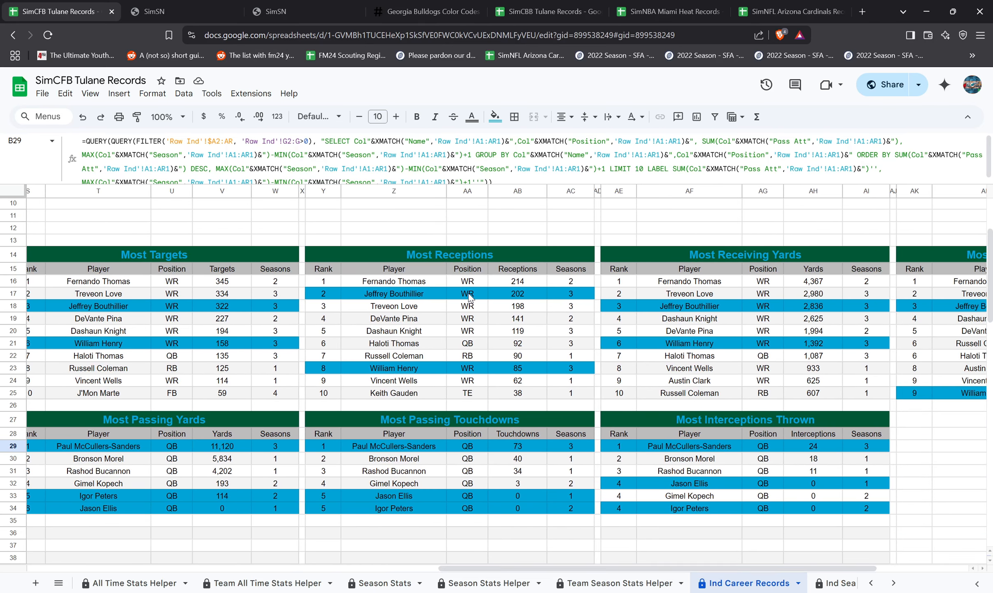
click(424, 296)
click(573, 296)
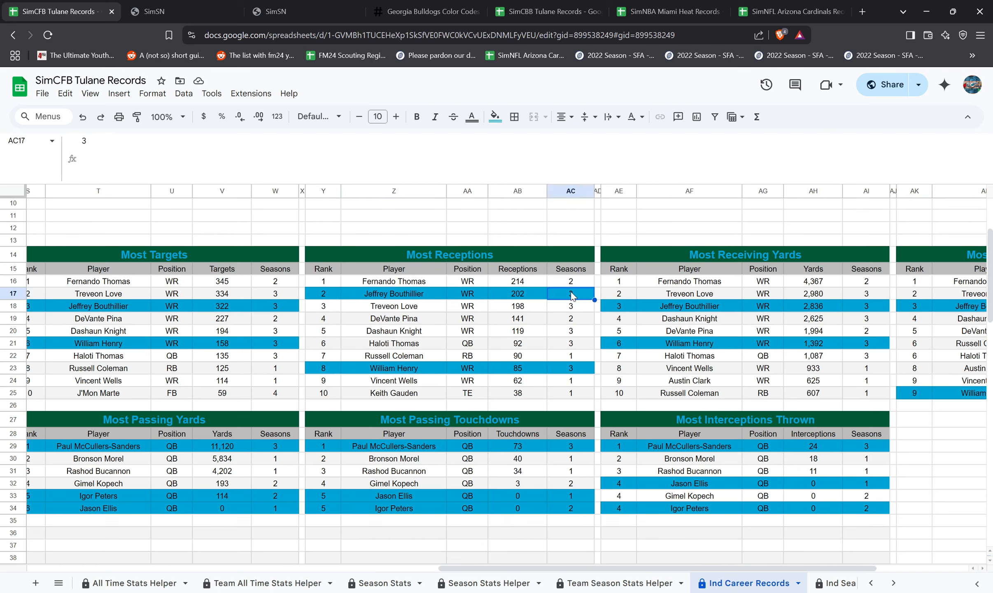
click(747, 298)
click(867, 304)
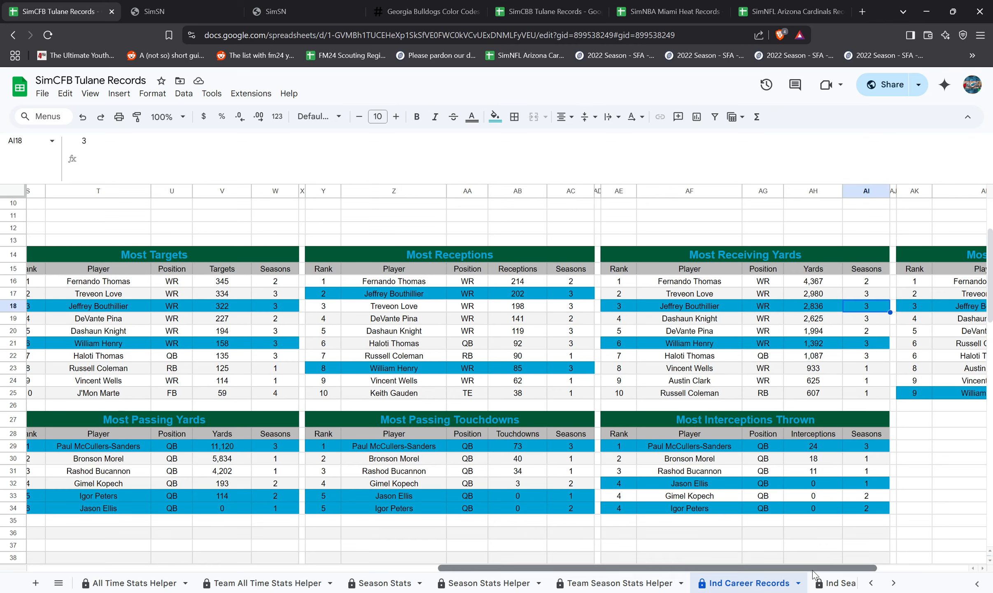
drag(792, 569, 311, 578)
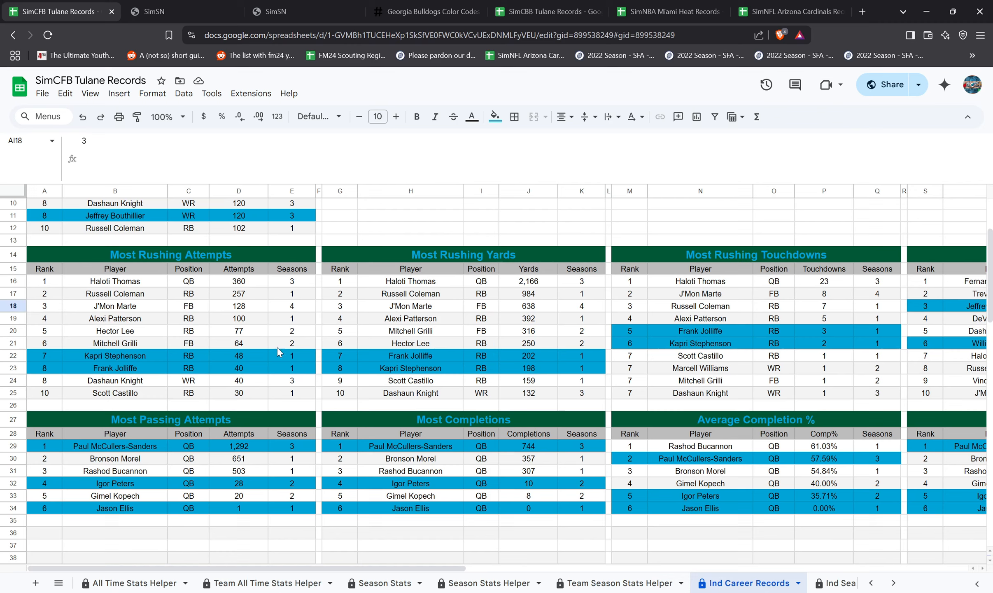
- Compare the QUERY formulas in H16 for Most Rushing Yards and B16 for Most Rushing Attempts on Ind Career Records
scroll(369, 415, up, 3)
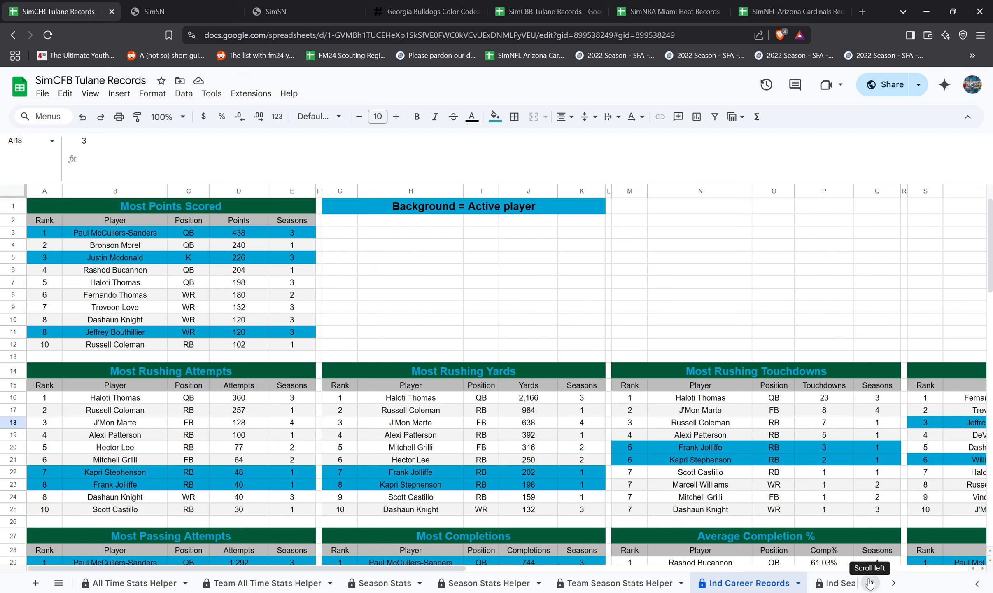
click(869, 583)
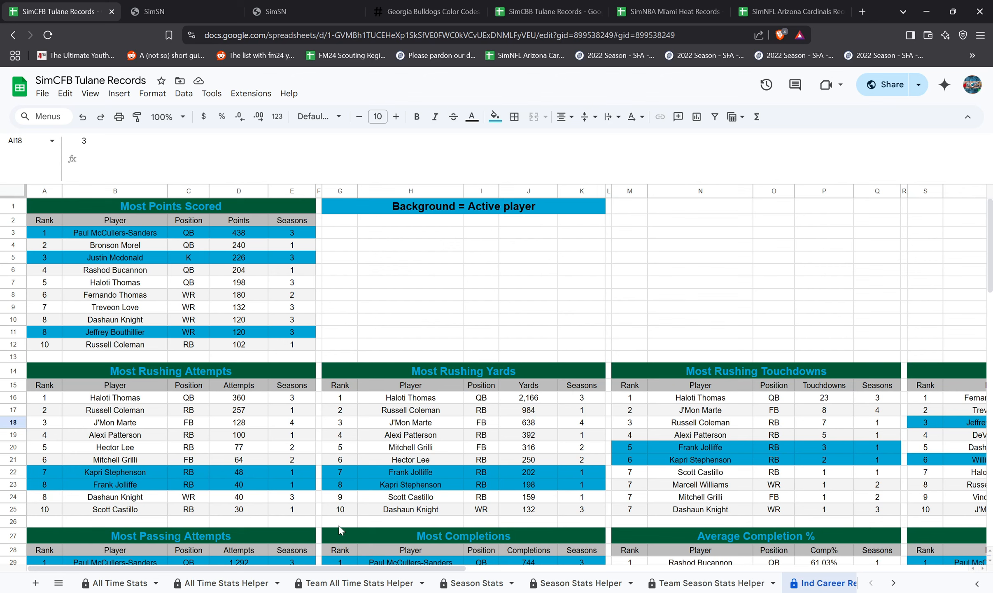
click(438, 399)
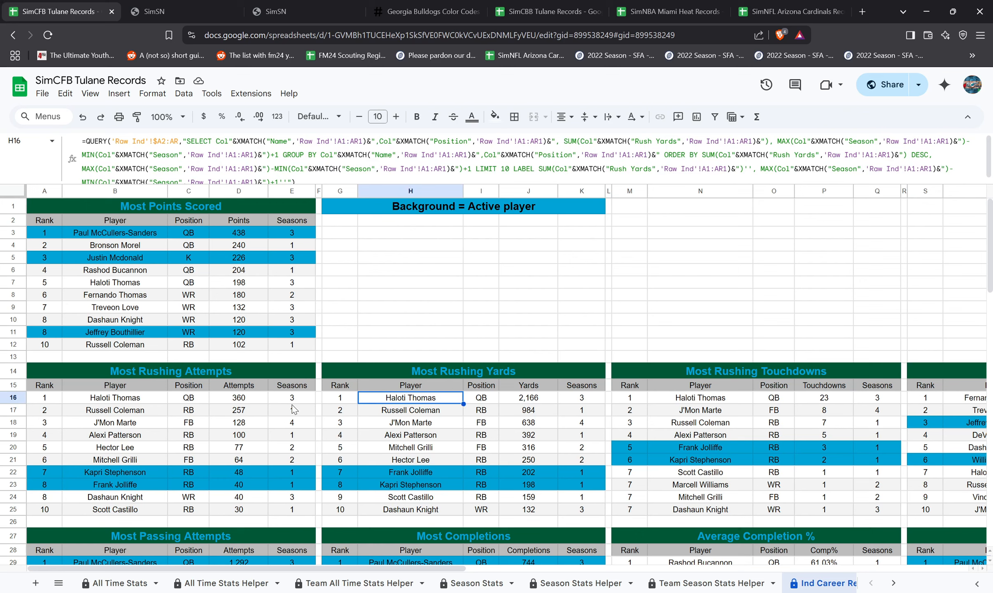
click(103, 405)
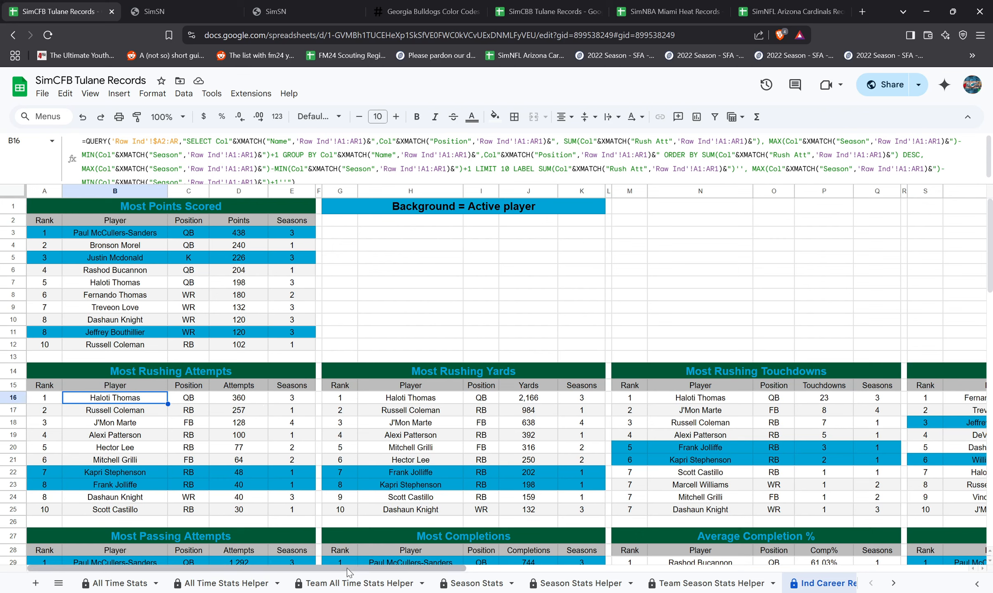
- Open All Time Stats, shrink the formula bar to one line, and look over the team, opponent and player stat blocks
click(120, 587)
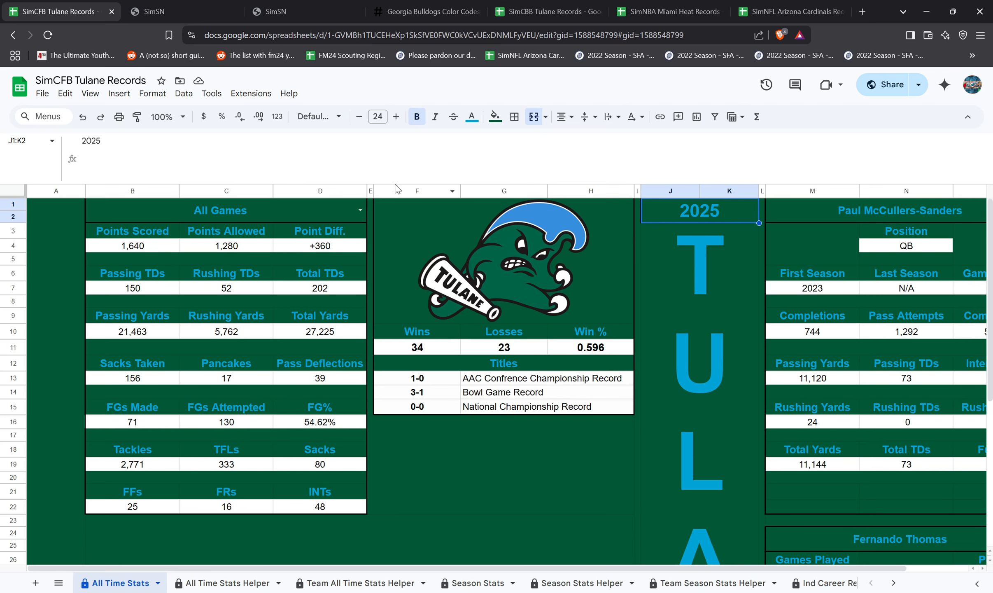
drag(395, 181, 397, 151)
scroll(431, 347, down, 5)
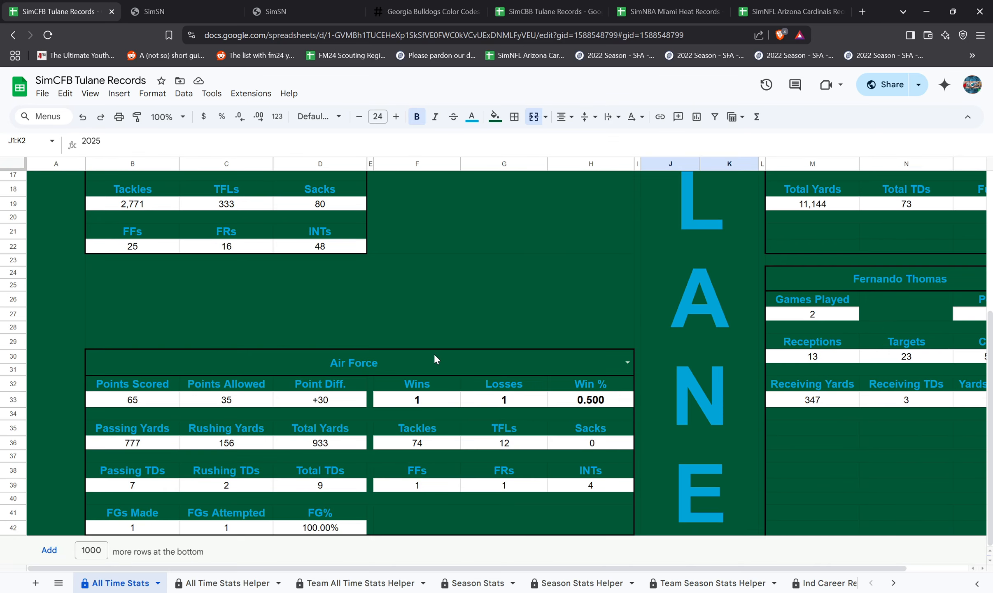
scroll(436, 358, up, 5)
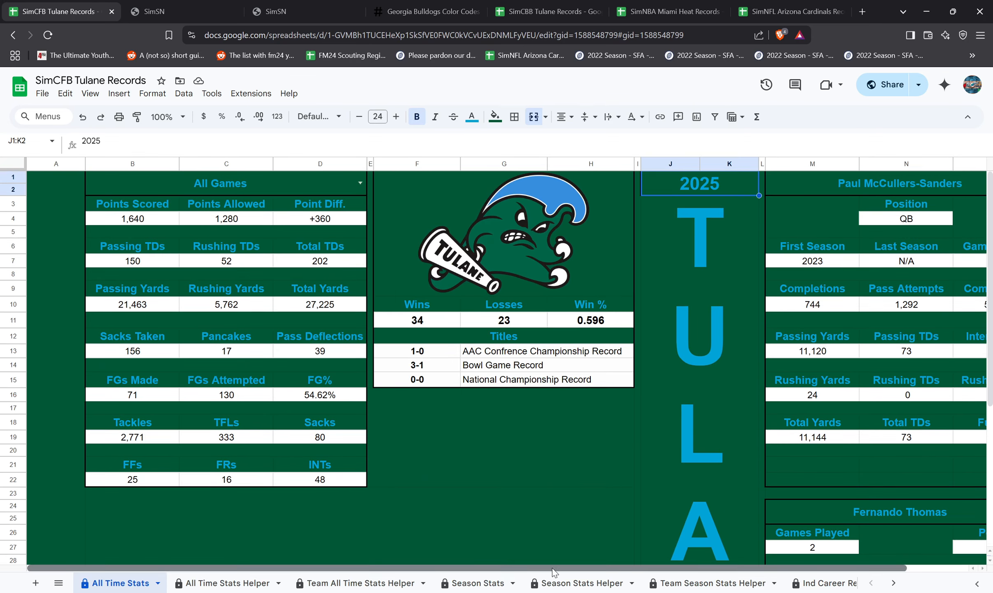
drag(554, 572, 776, 580)
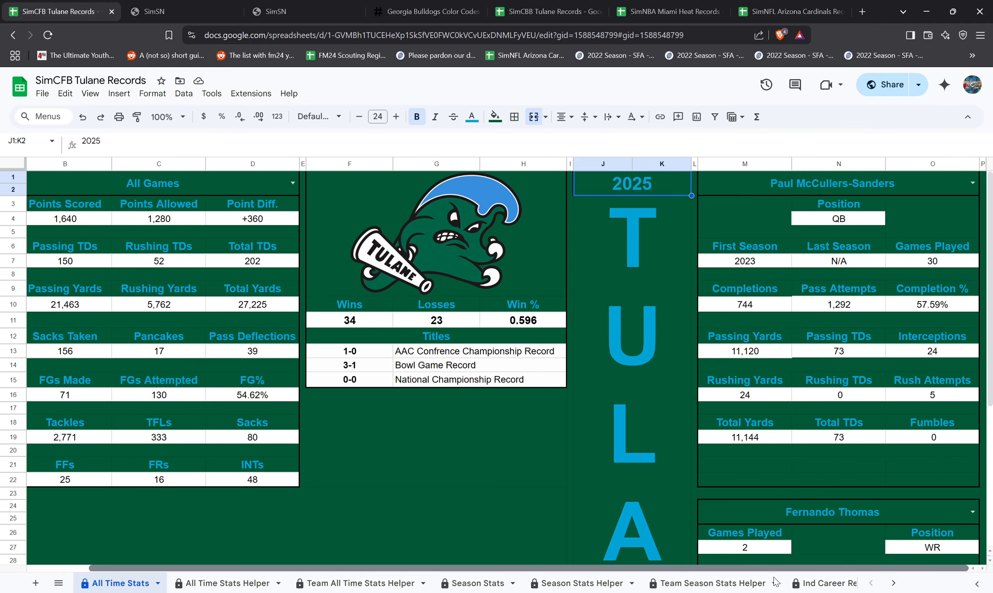
drag(594, 572, 531, 561)
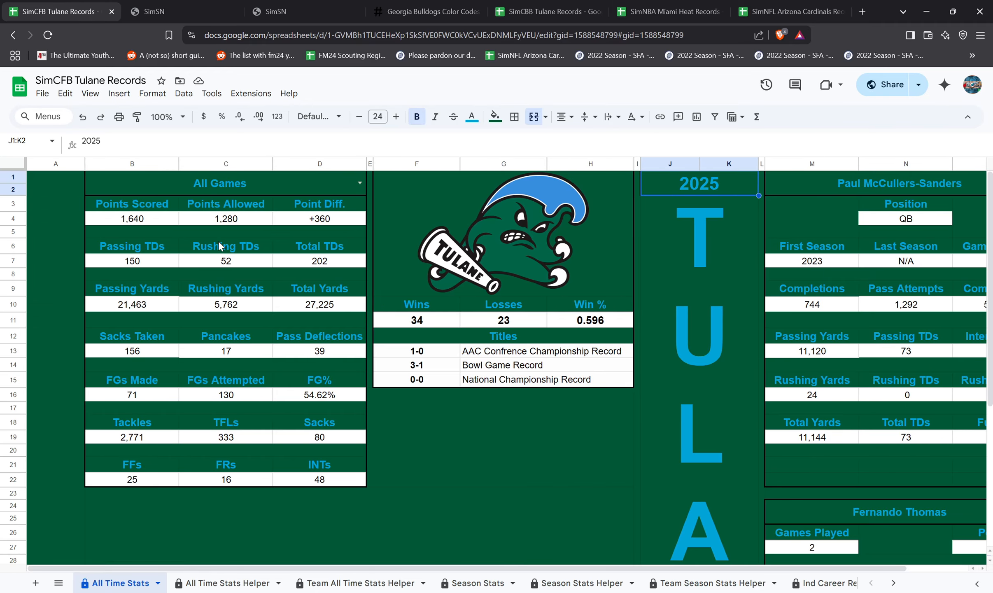
- Go through the points, touchdowns and yards categories in the All Games block of All Time Stats
click(153, 209)
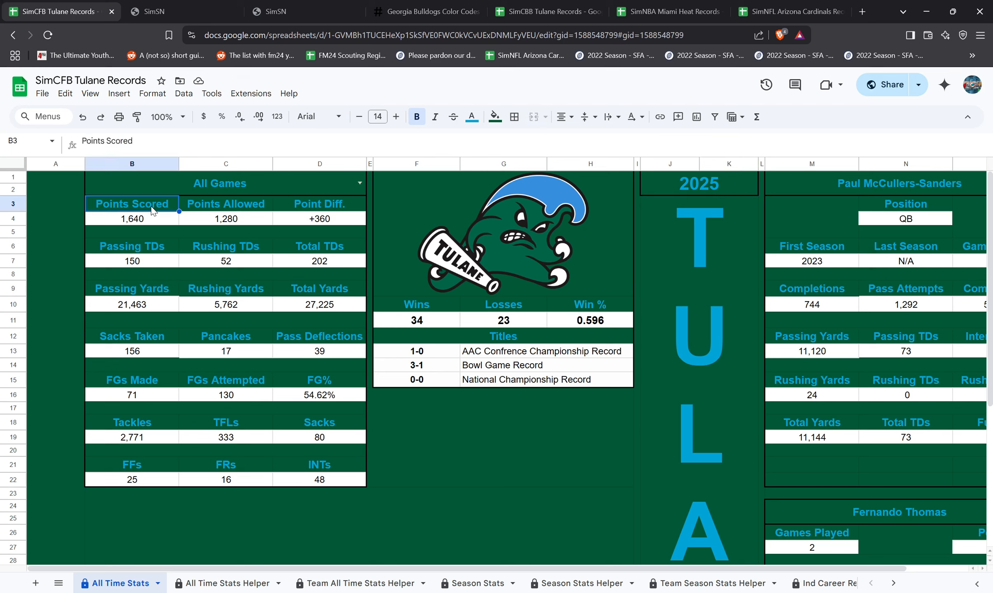
key(Right)
key(Right)
key(Down)
key(Left)
key(Left)
key(Down)
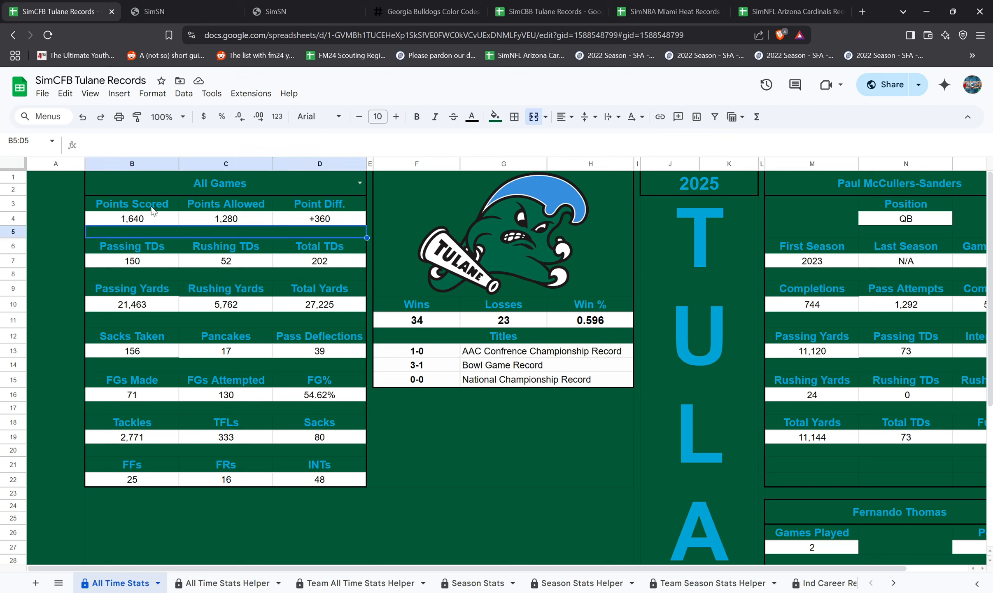
key(Down)
key(Right)
key(Right)
key(Down)
key(Down)
key(Down)
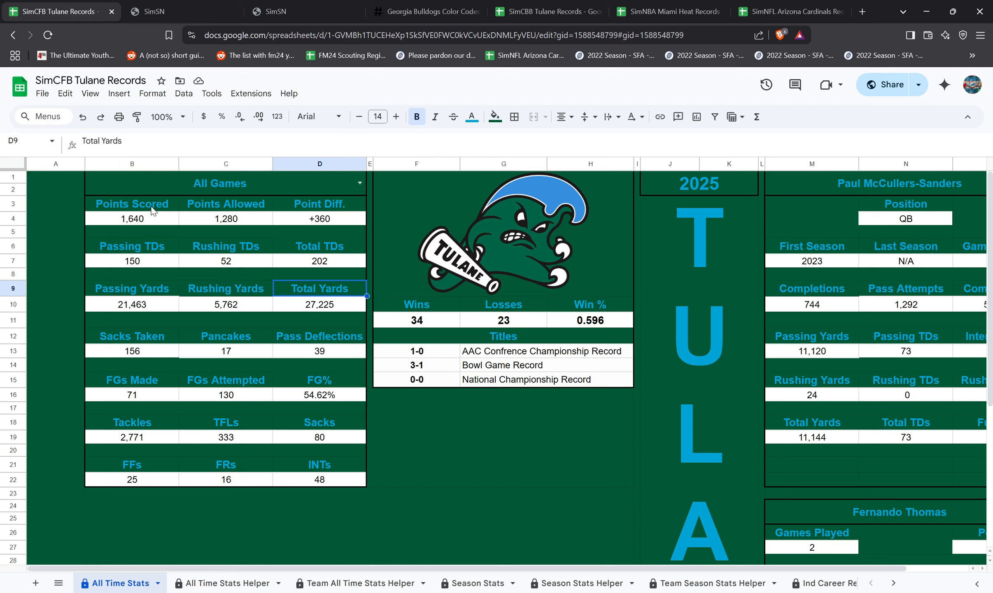
key(Left)
key(Right)
key(Left)
key(Left)
- Go through the sacks taken, pancakes, pass deflections and field goal categories in the All Games block
key(Down)
key(Down)
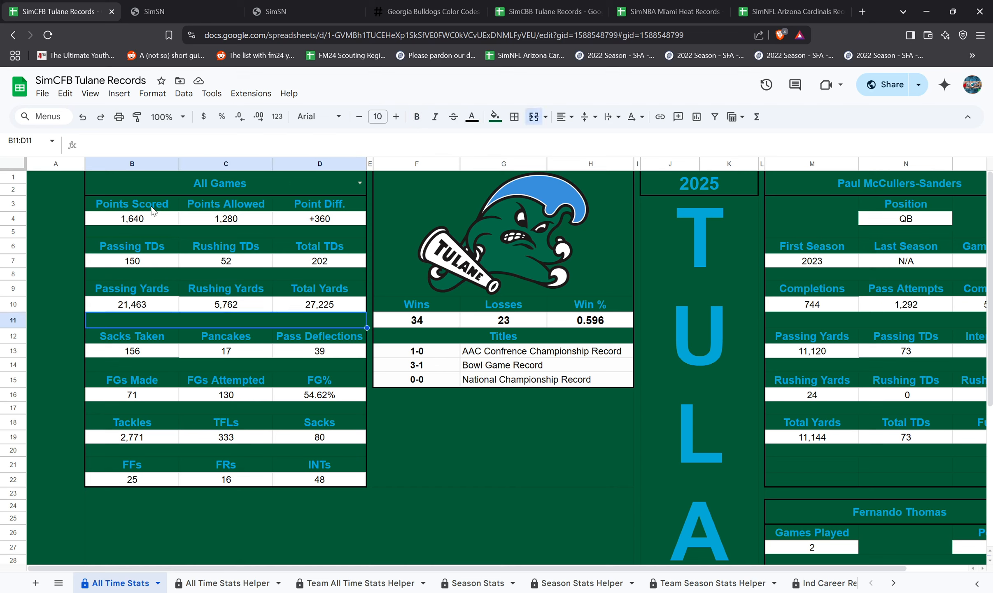
key(Down)
key(Right)
key(Right)
key(Left)
key(Left)
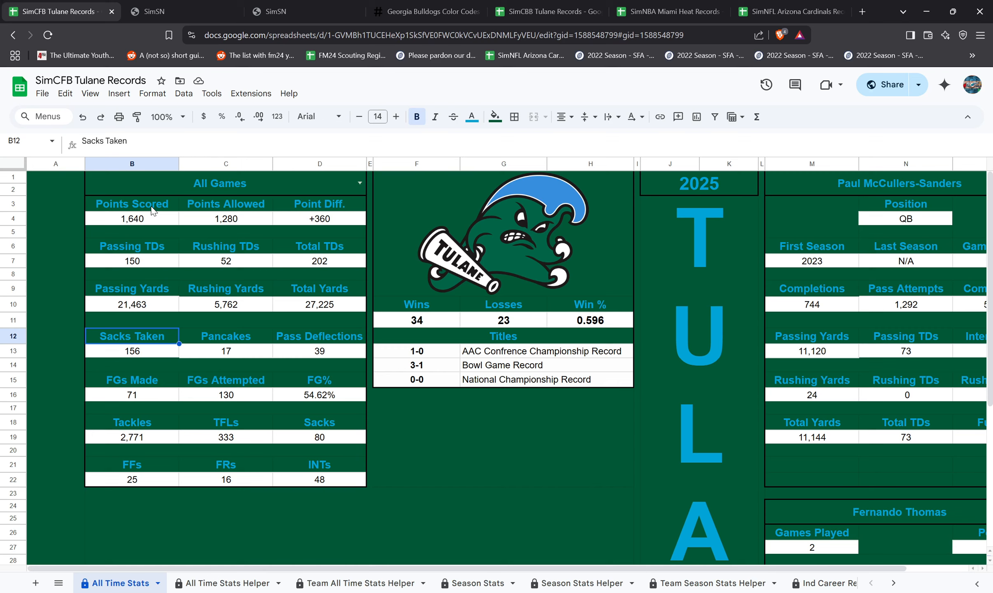
key(Down)
key(Down)
key(Down)
key(Right)
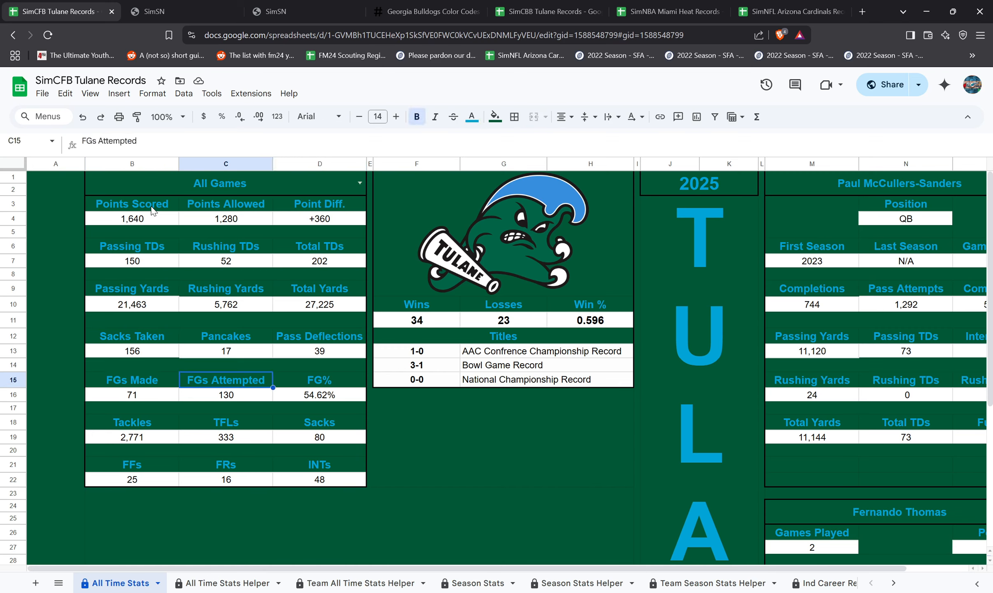
key(Right)
key(Left)
key(Left)
- Go through the defensive categories in the All Games block, from Tackles, TFLs and Sacks to FFs, FRs and INTs
key(Down)
key(Down)
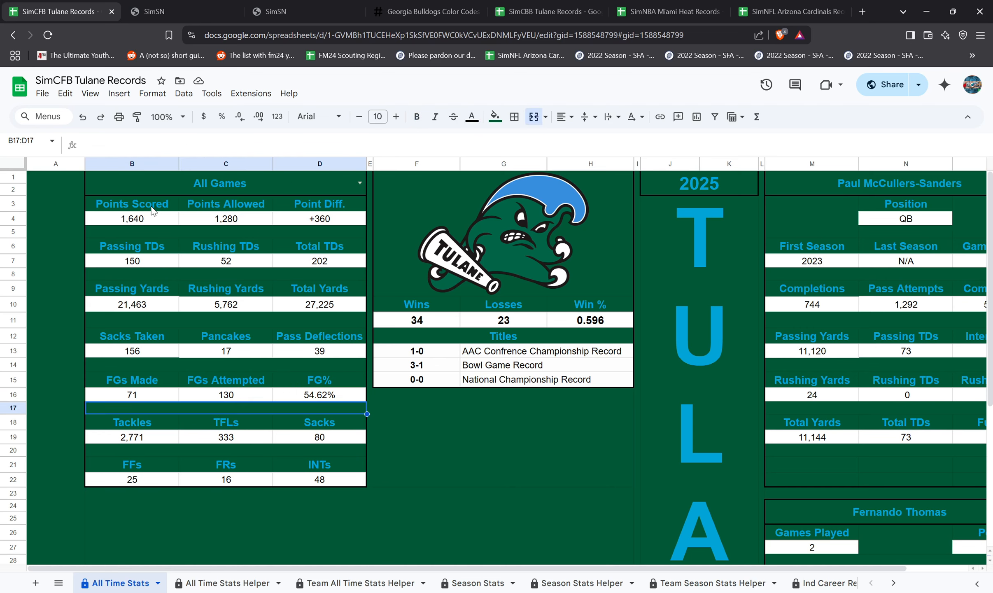
key(Down)
key(Right)
key(Right)
key(Left)
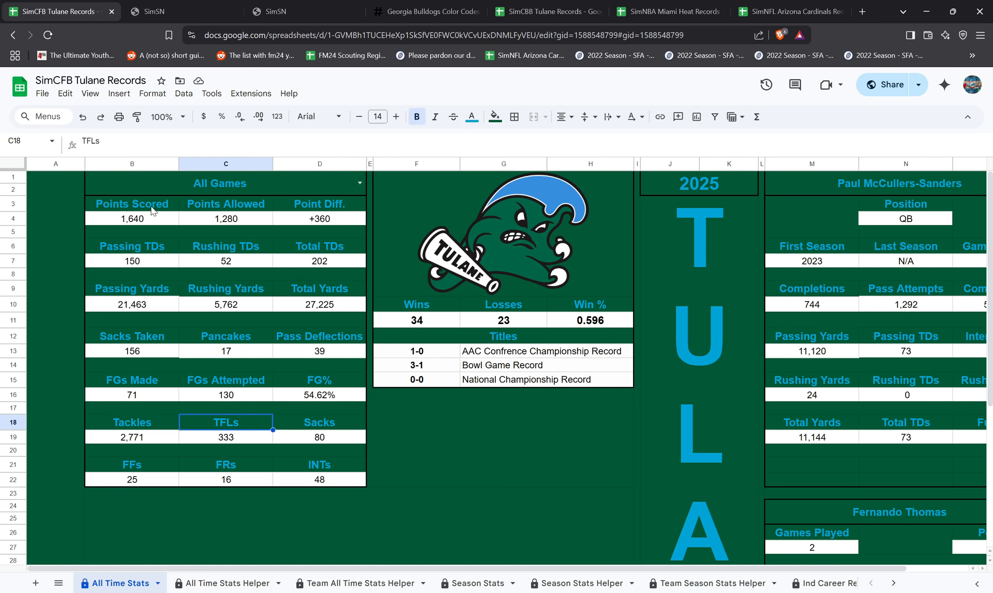
key(Down)
key(Down)
key(Down)
key(Right)
key(Right)
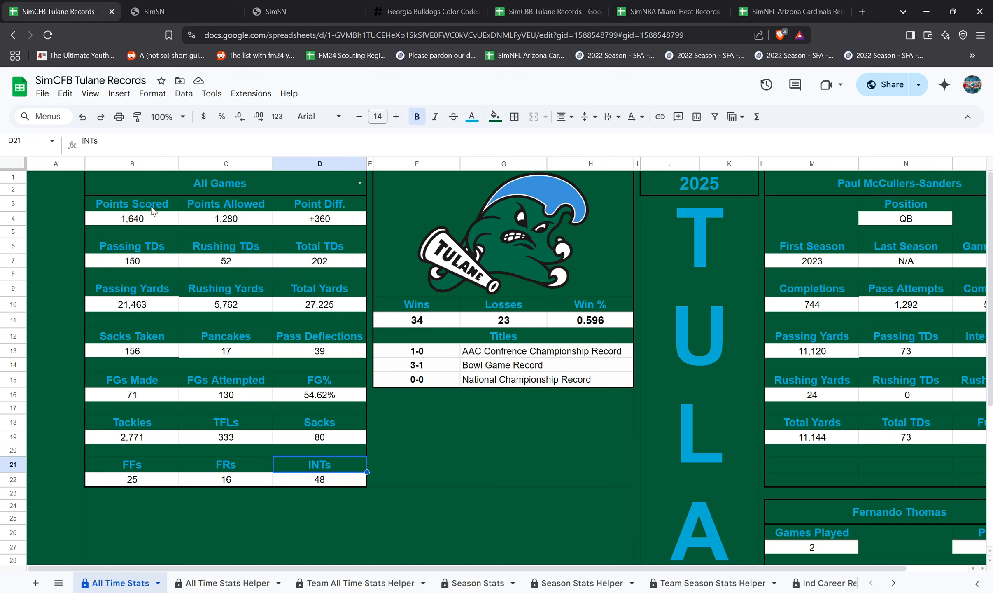
- Inspect the formulas behind Wins, Losses and Win % in row 11 under the team logo
click(439, 321)
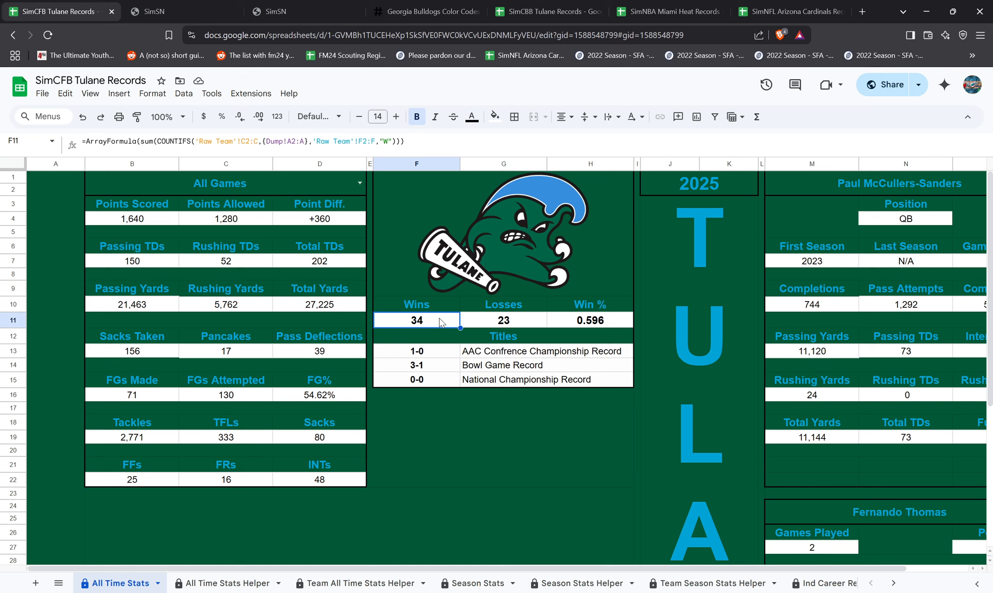
key(Right)
key(Right)
key(Left)
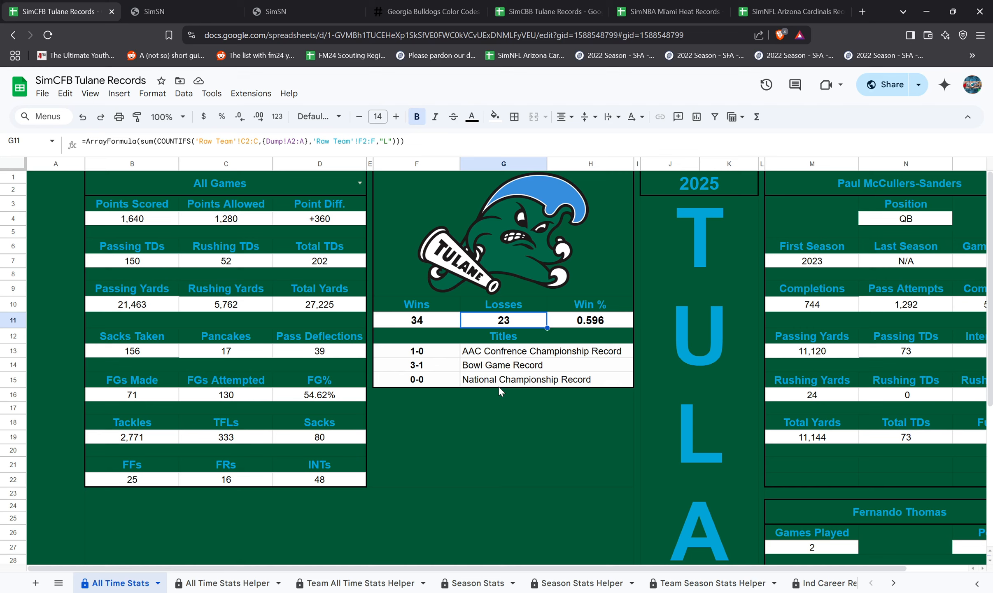
- View the game type choices in B1 of All Time Stats and leave All Games selected
click(167, 304)
click(172, 294)
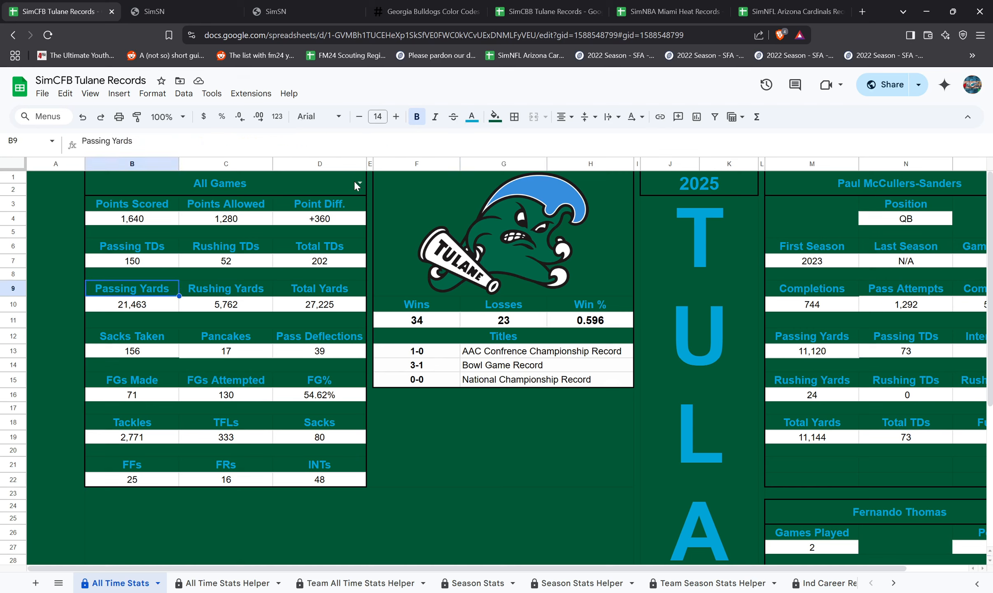
click(359, 183)
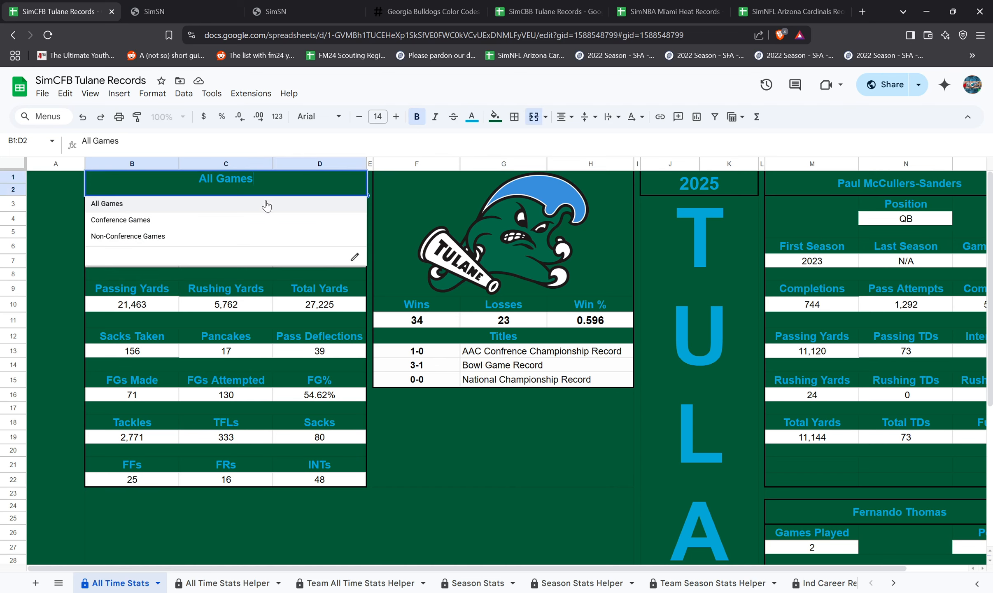
click(448, 321)
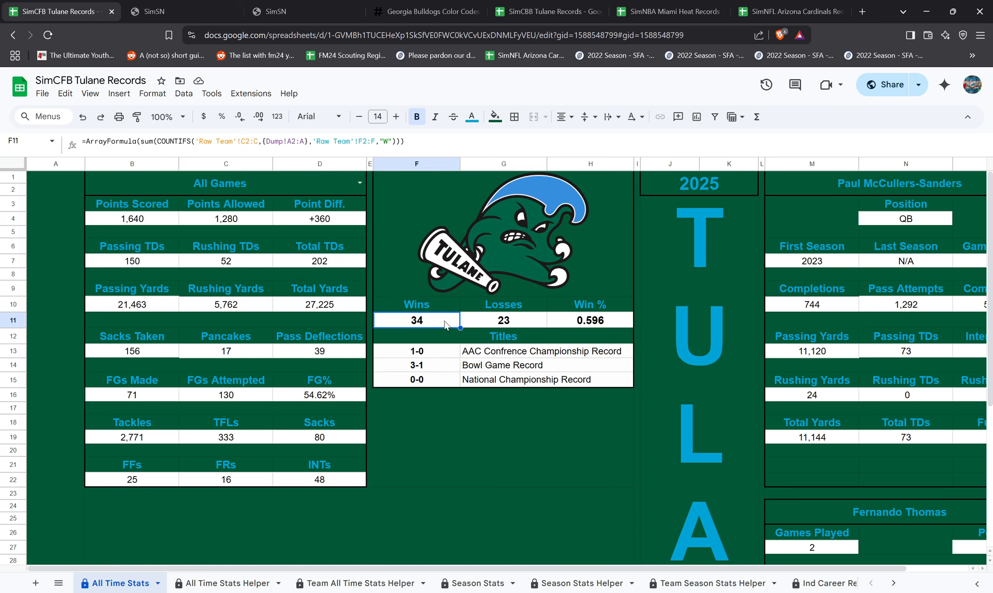
- Compare the Rushing Yards formula in C10 with those for Wins and Losses, and check the conference championship record entry in F13
click(240, 307)
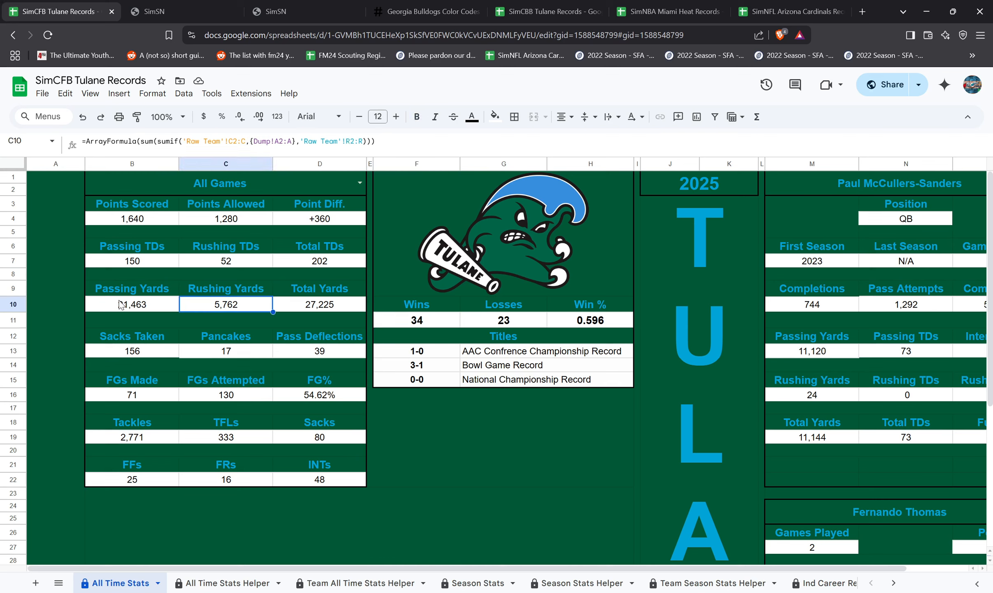
click(443, 325)
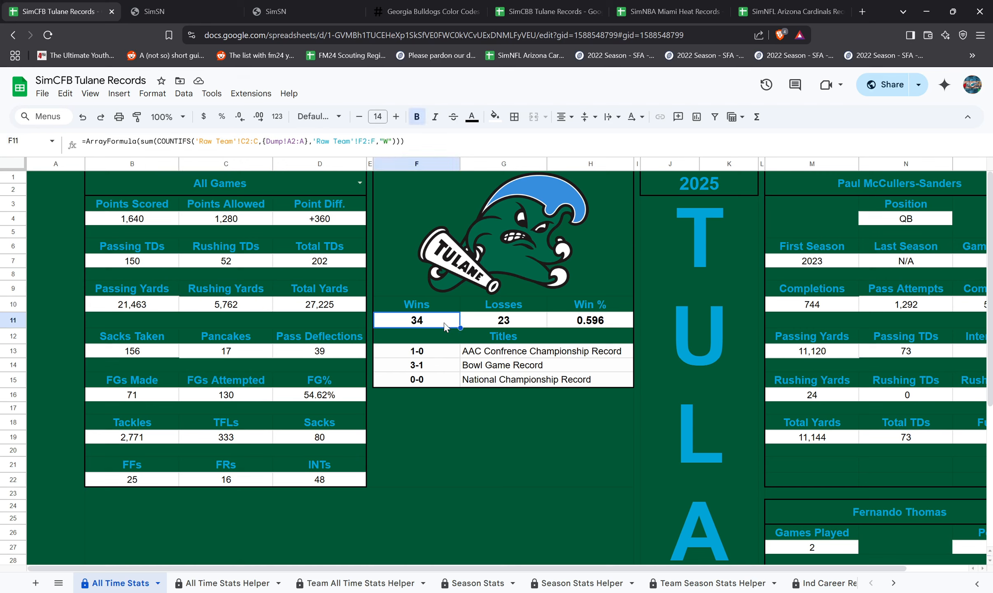
click(522, 326)
click(412, 356)
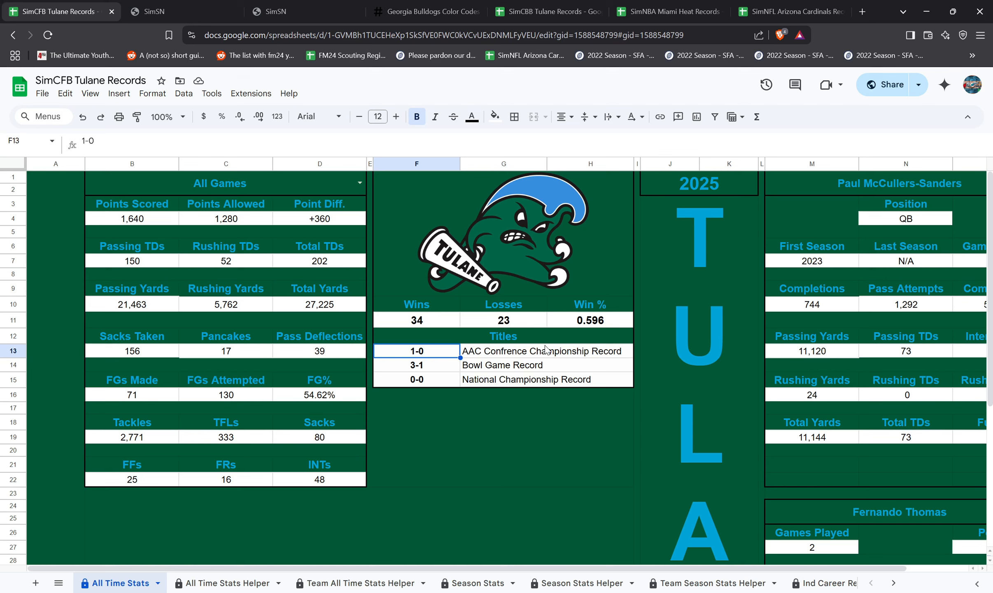
- Compare the conference championship and bowl game record entries with their labels in rows 13 and 14 of the Titles section
key(Up)
key(Down)
key(Right)
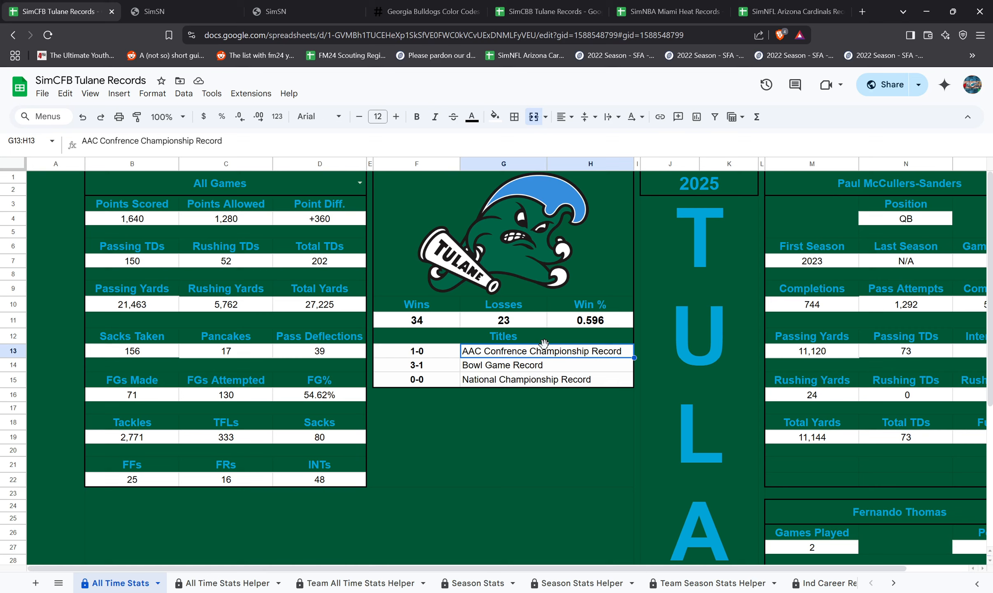
key(Left)
key(Down)
key(Down)
key(Up)
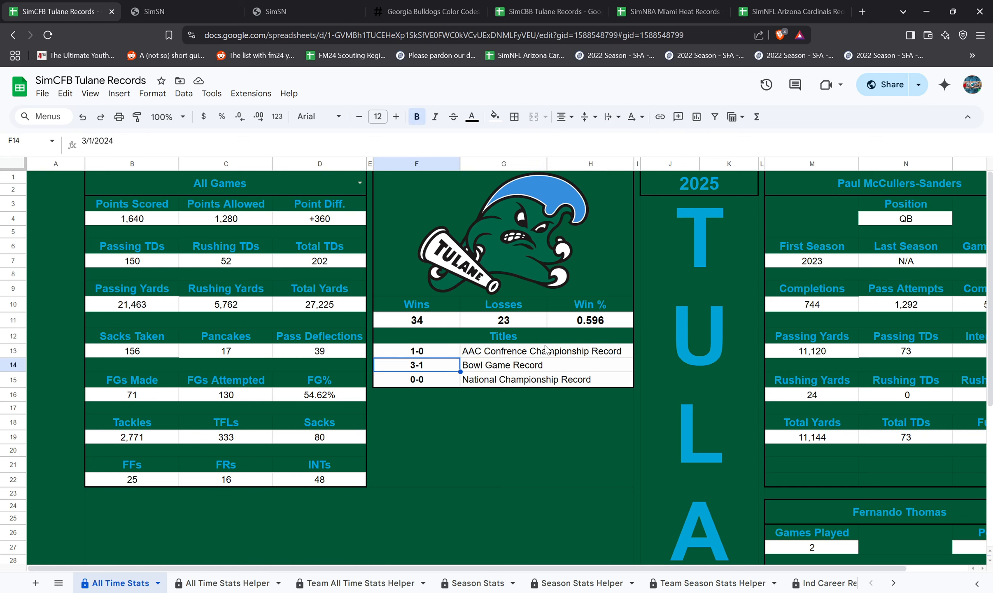
key(Up)
key(Down)
key(Down)
key(Up)
key(Right)
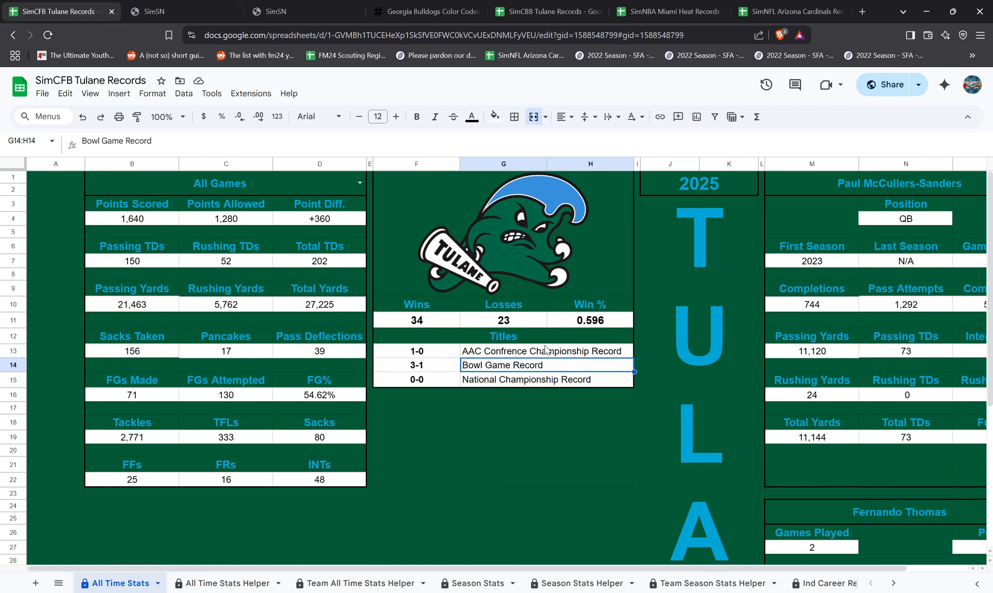
- Go from the National Championship Record row back up through the record entries in column F to the Wins heading
key(Down)
key(Left)
key(Up)
key(Up)
key(Up)
key(Up)
key(Up)
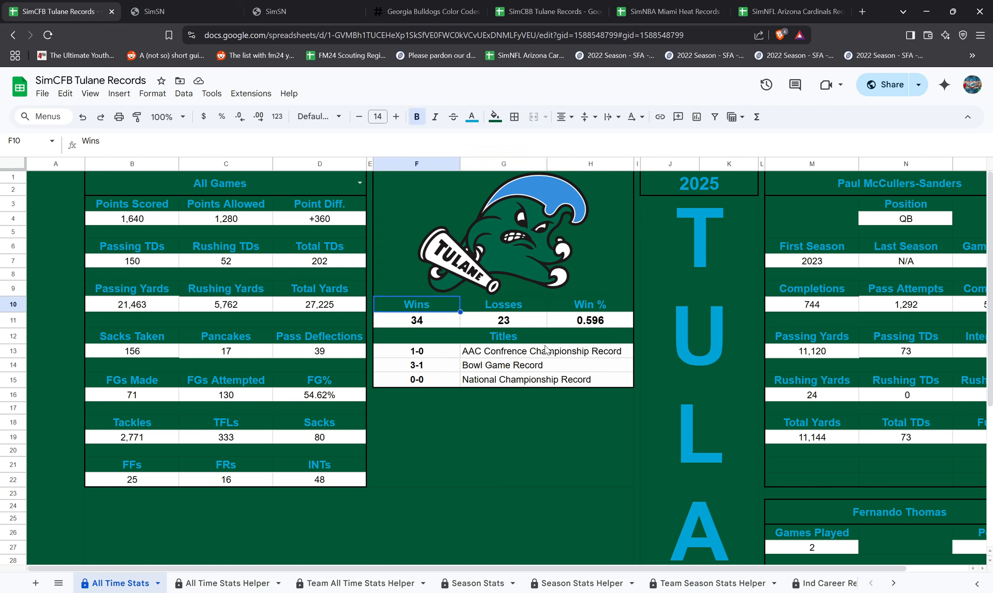
- Review the bowl game and national championship labels in G14 and G15 and the record entries in F13 to F15
click(541, 365)
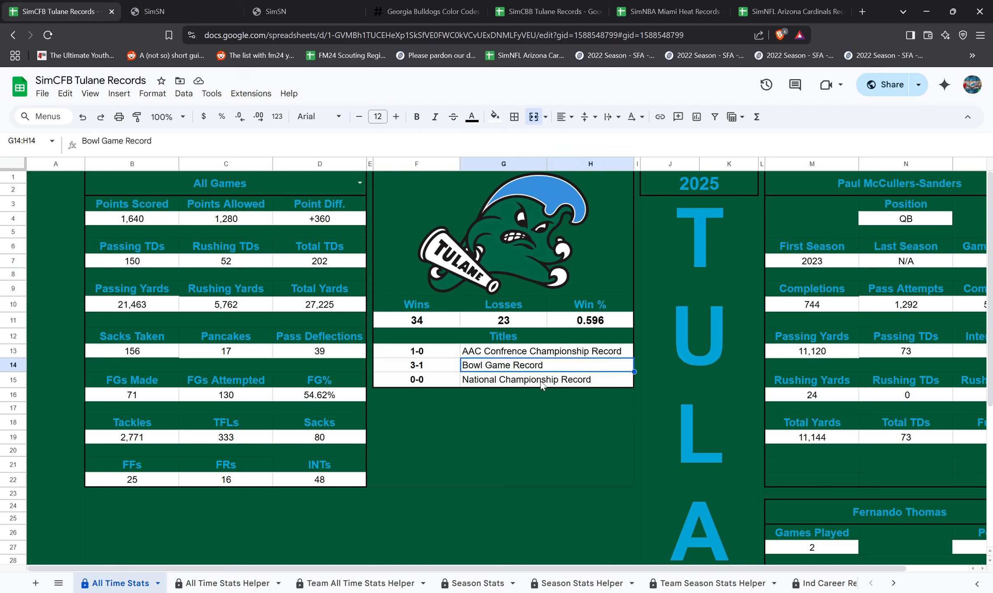
click(544, 380)
click(546, 367)
click(423, 379)
click(421, 368)
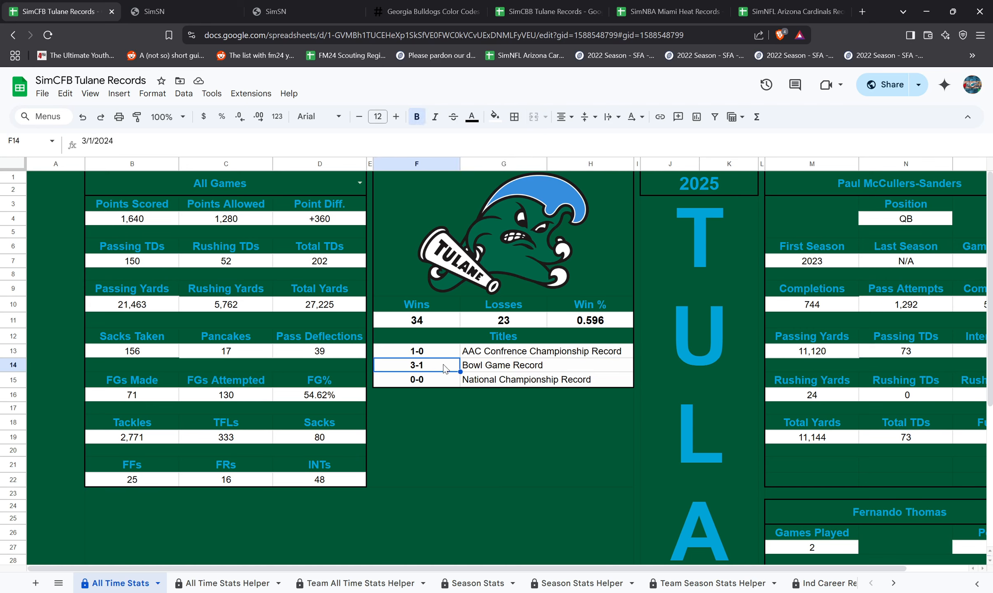
key(Up)
key(Down)
key(Down)
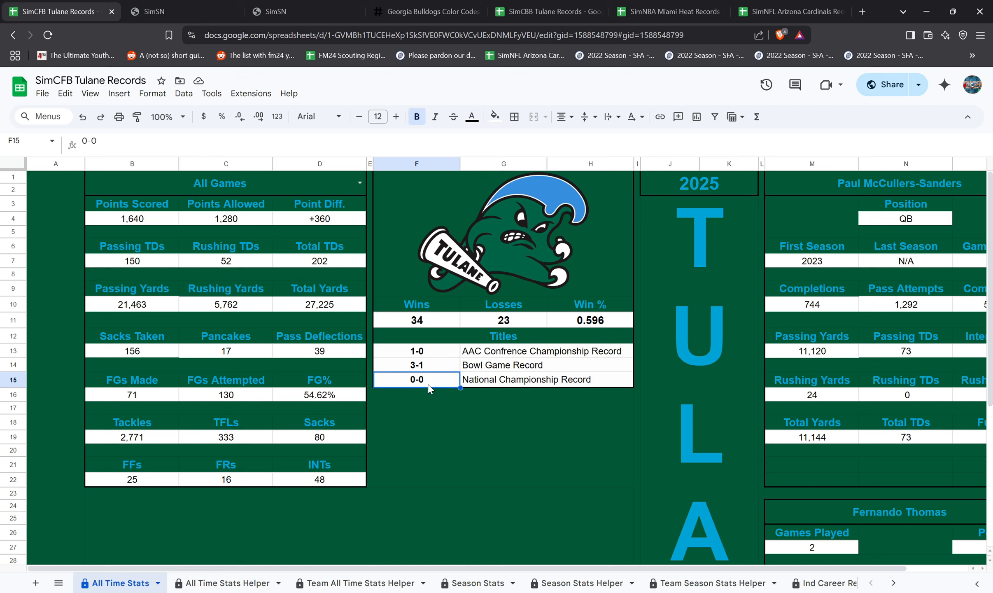
- Unmerge the empty block E16:H22 below the Titles section and check its separate corner cells
click(430, 398)
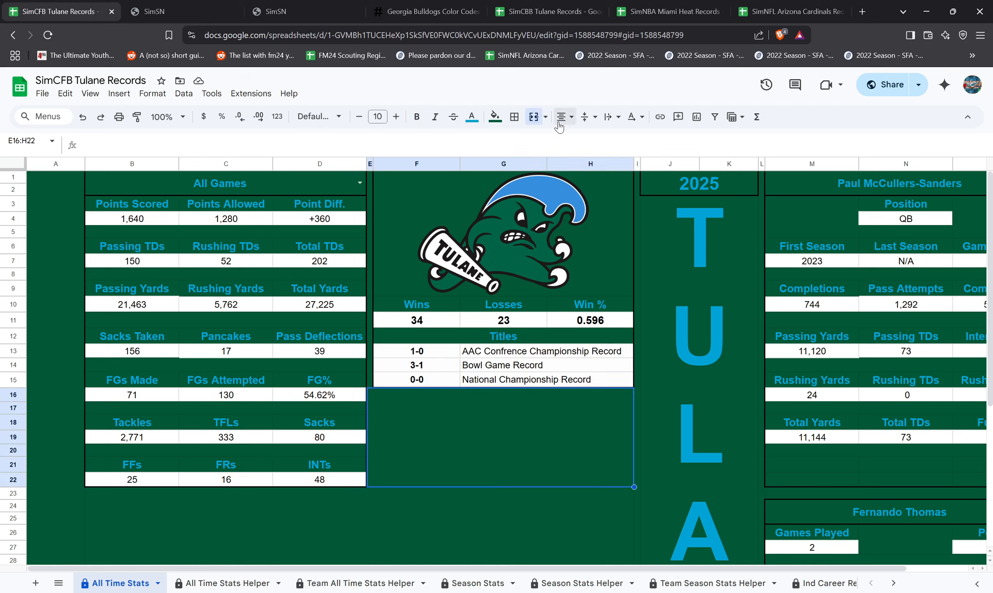
click(533, 116)
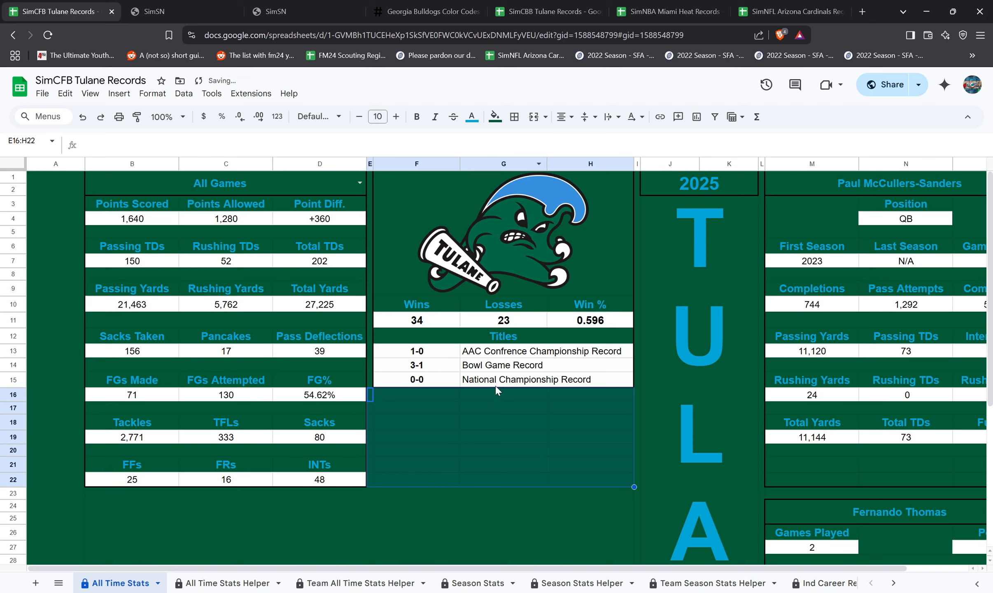
click(422, 380)
click(463, 383)
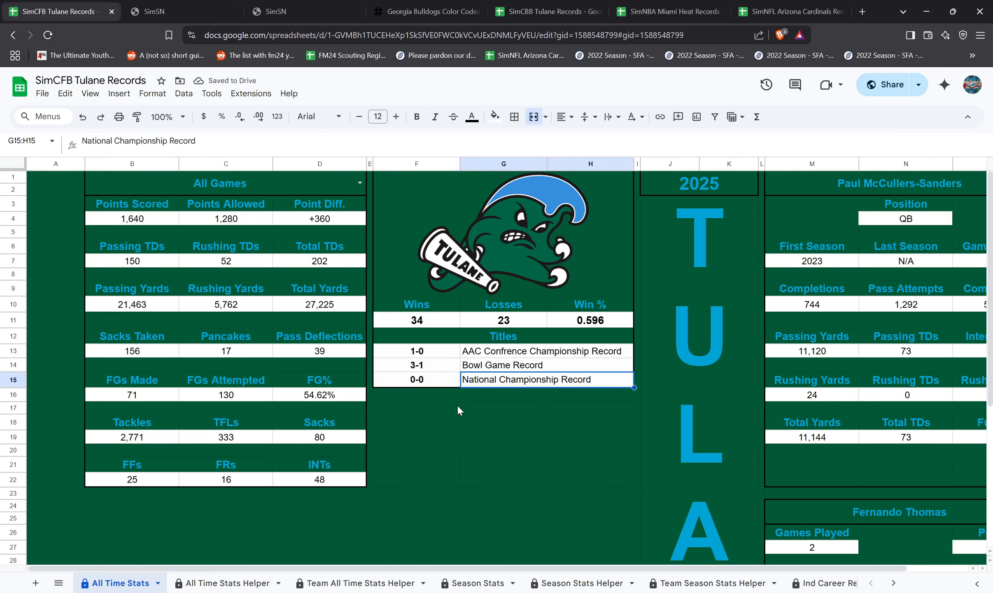
click(407, 381)
click(369, 398)
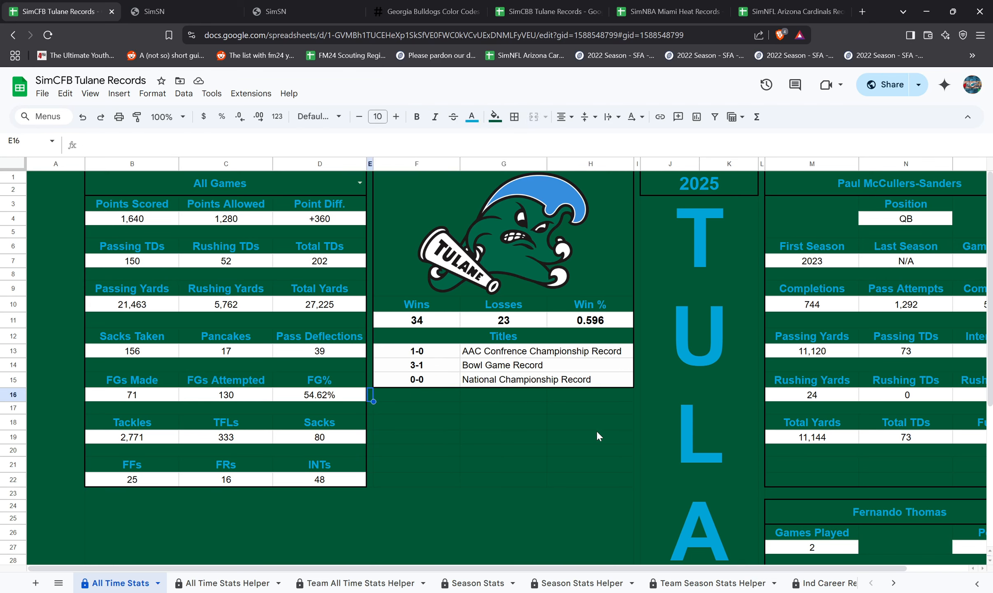
click(621, 482)
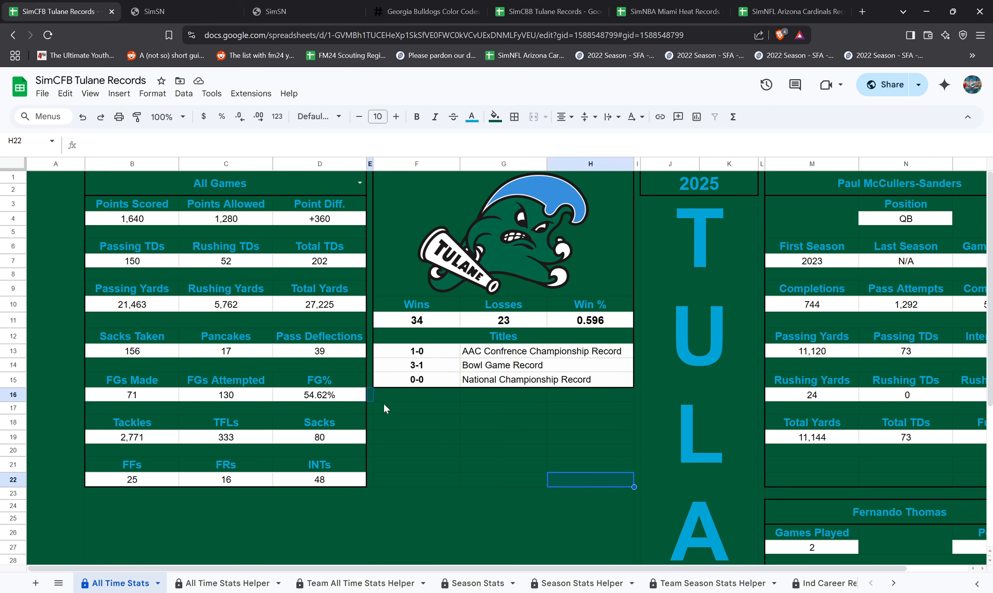
- Set the game type in B1 to Conference Games and inspect the Wins and Losses formulas in row 11
click(360, 183)
click(220, 229)
click(457, 280)
click(424, 316)
click(510, 323)
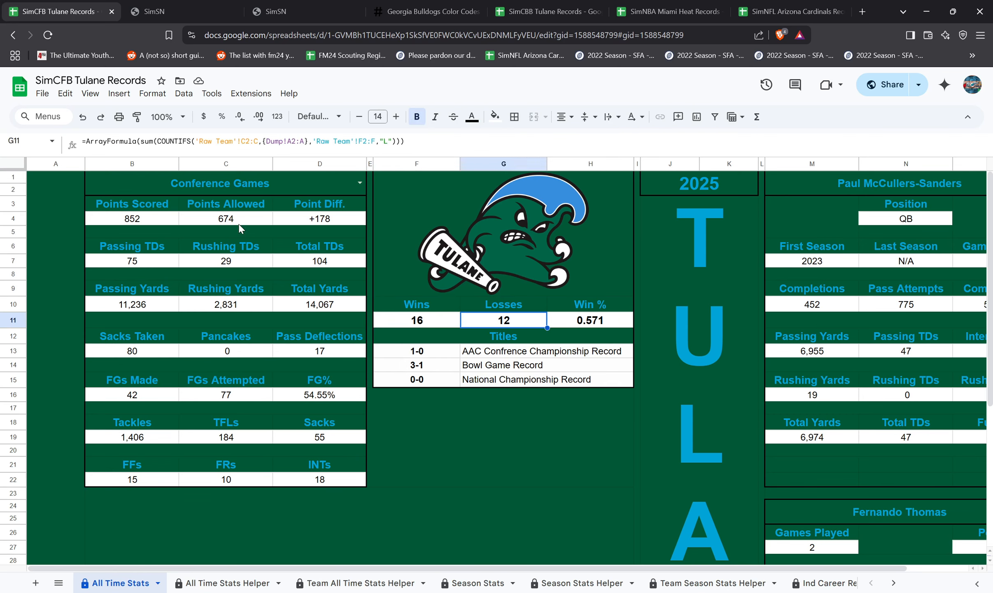
- Check the Air Force opponent block under the conference filter and open the game type choices in B1
scroll(357, 238, down, 5)
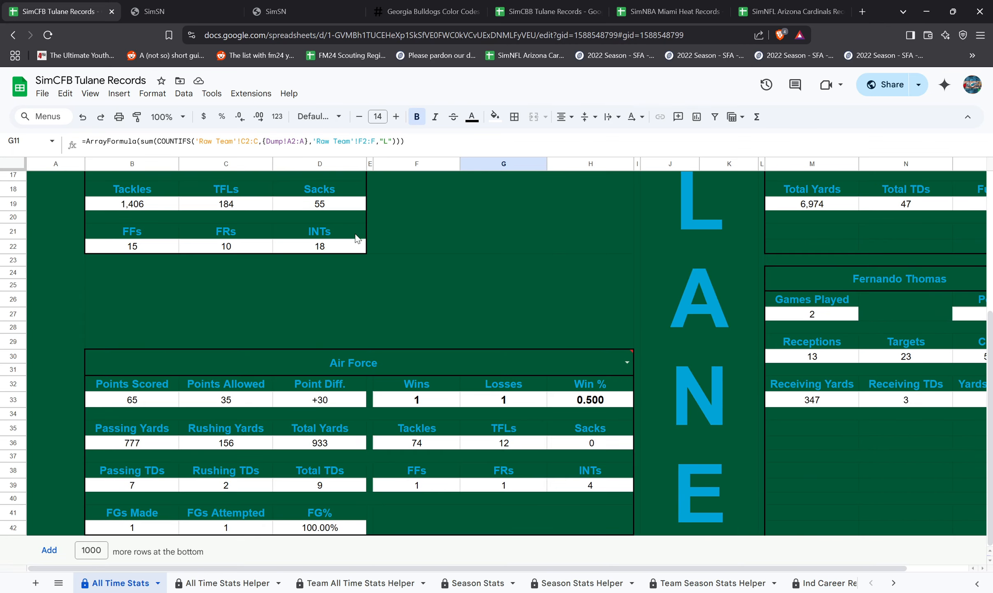
scroll(357, 238, up, 5)
click(360, 182)
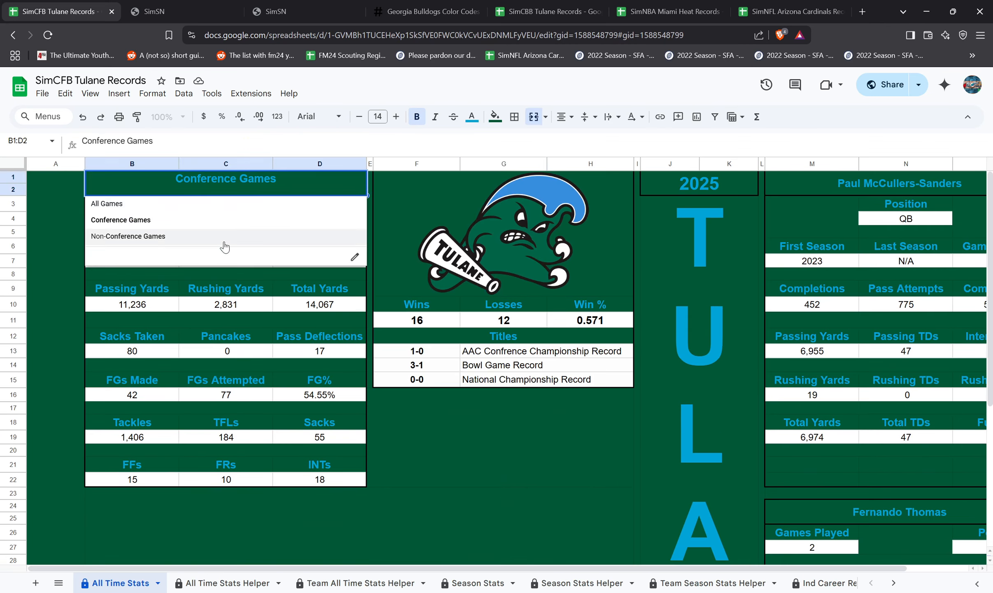
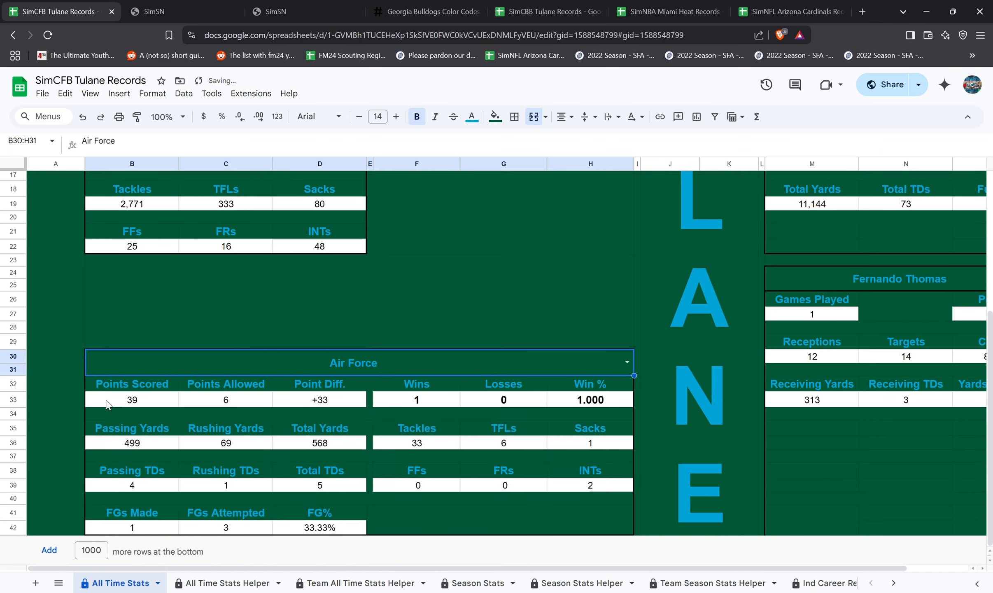
- Compare the team totals with the quarterback's career block and inspect the Games Played formula in O7
scroll(486, 436, up, 5)
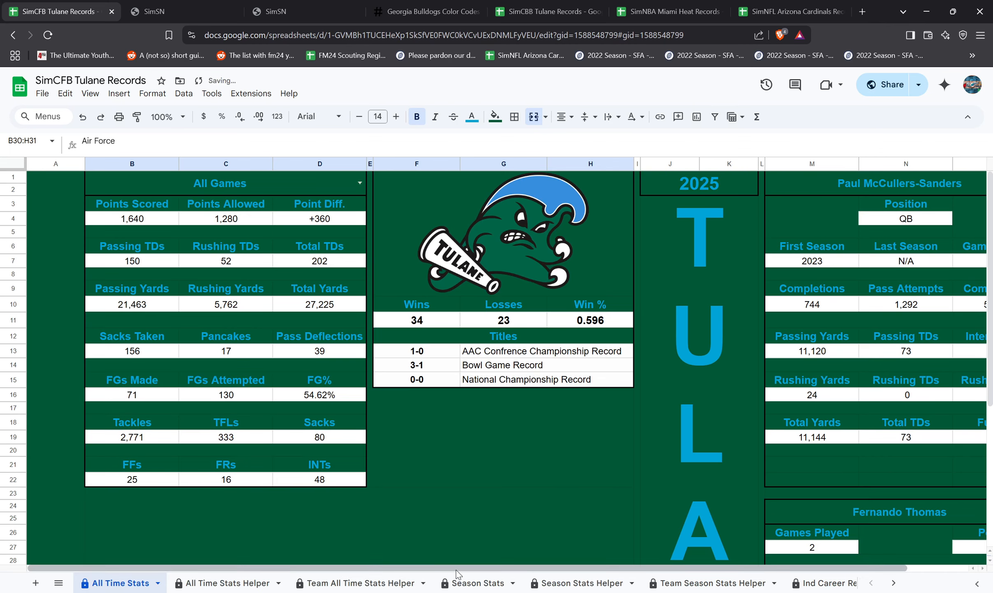
drag(458, 569, 616, 569)
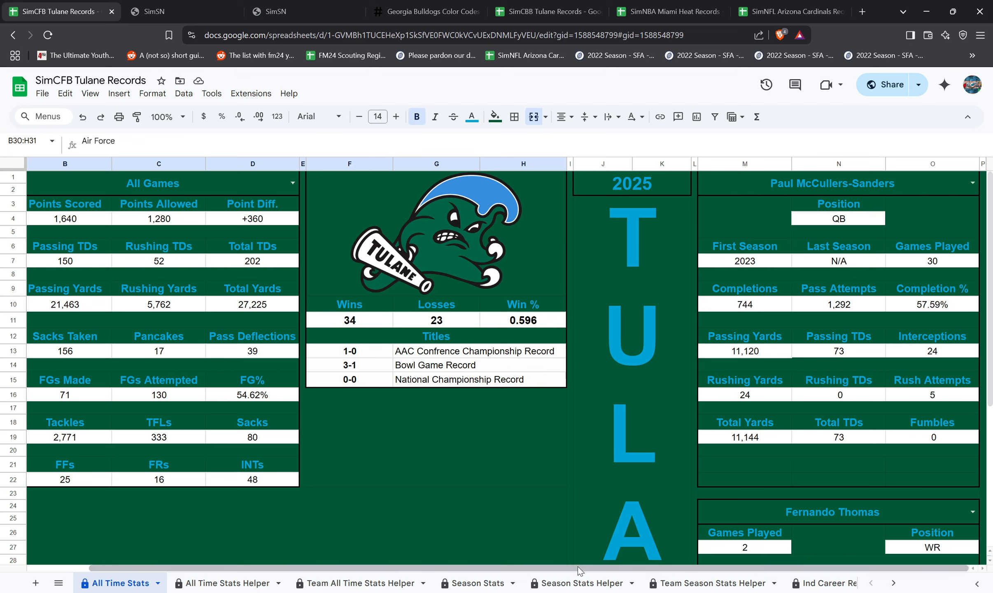
drag(563, 564, 449, 568)
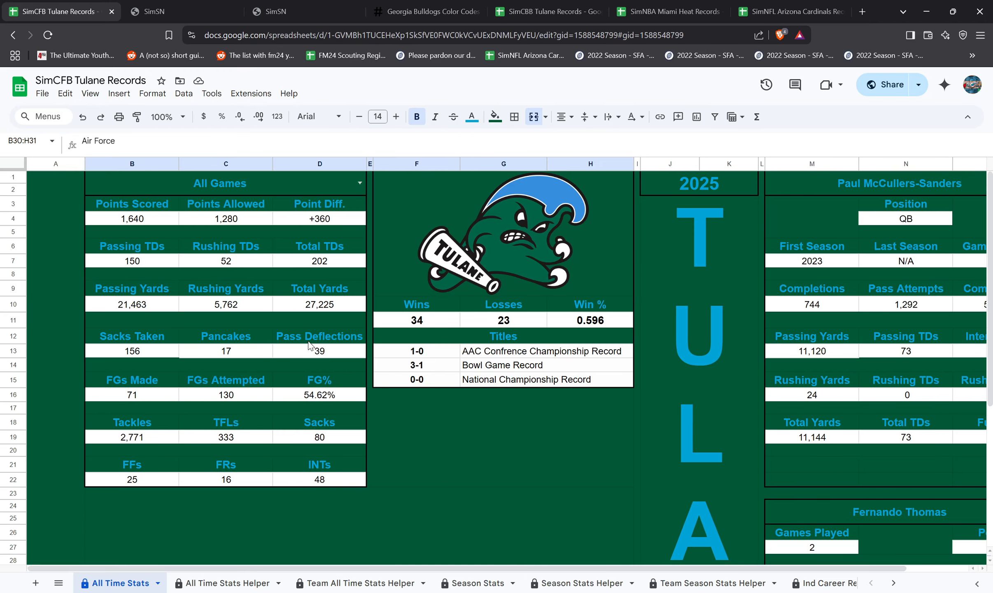
drag(384, 569, 671, 538)
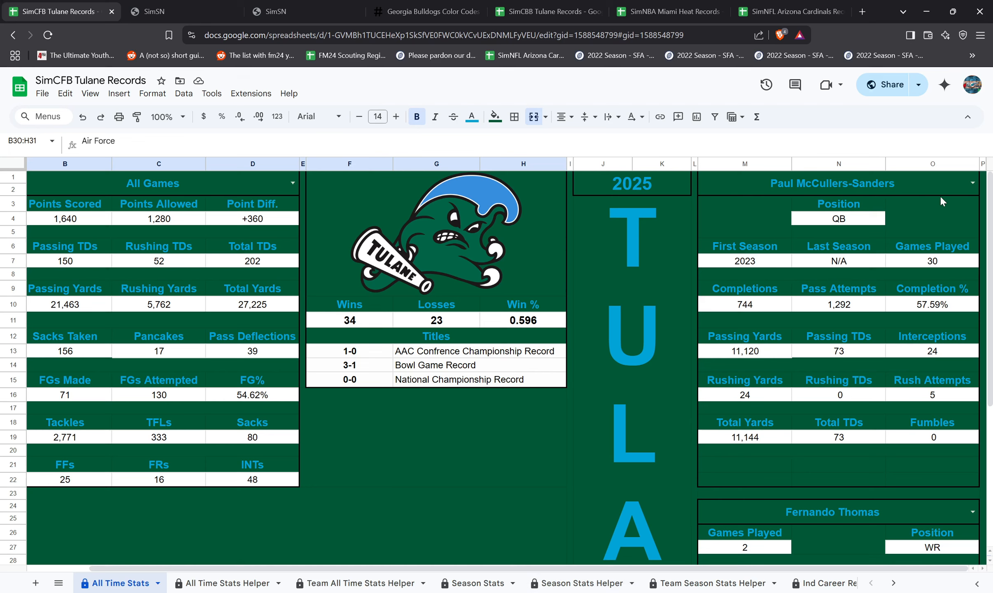
click(933, 265)
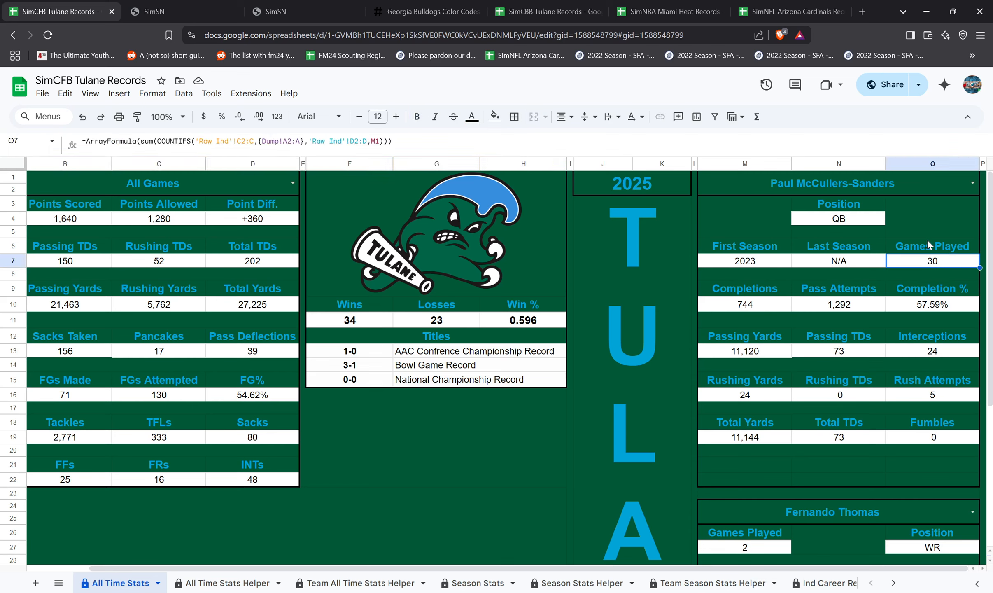
- Filter the all-time team stats to Conference Games and view the formula in the player's Games Played cell O7
click(293, 183)
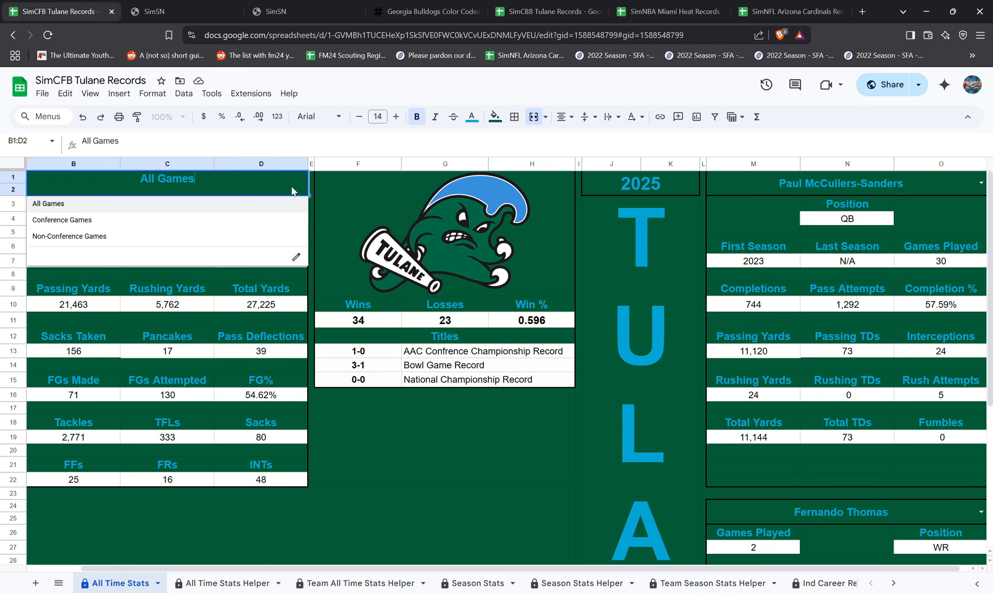
click(272, 221)
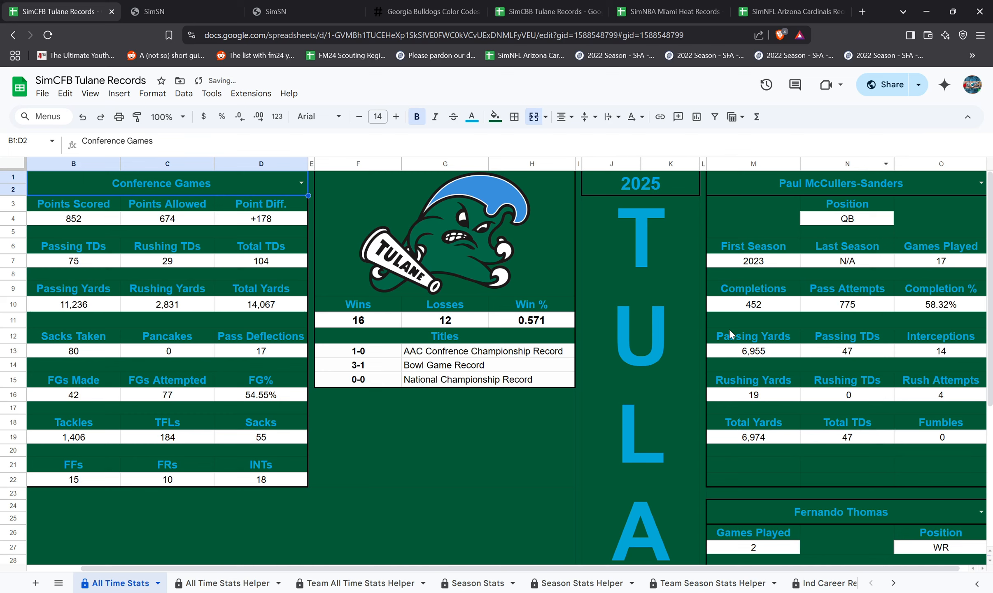
click(914, 264)
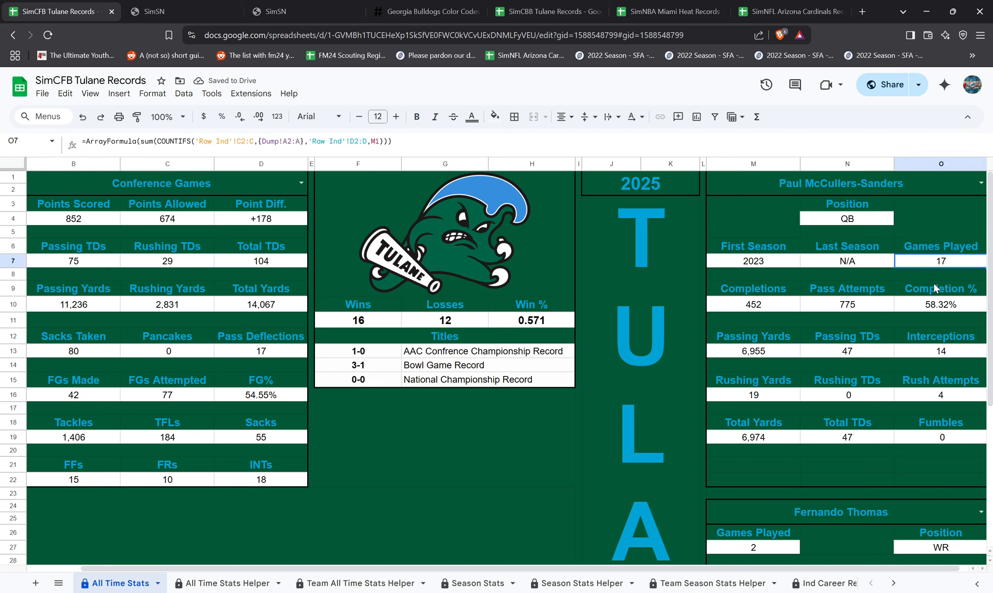
- Switch the all-time stats filter to Non-Conference Games and set it back to All Games
click(300, 184)
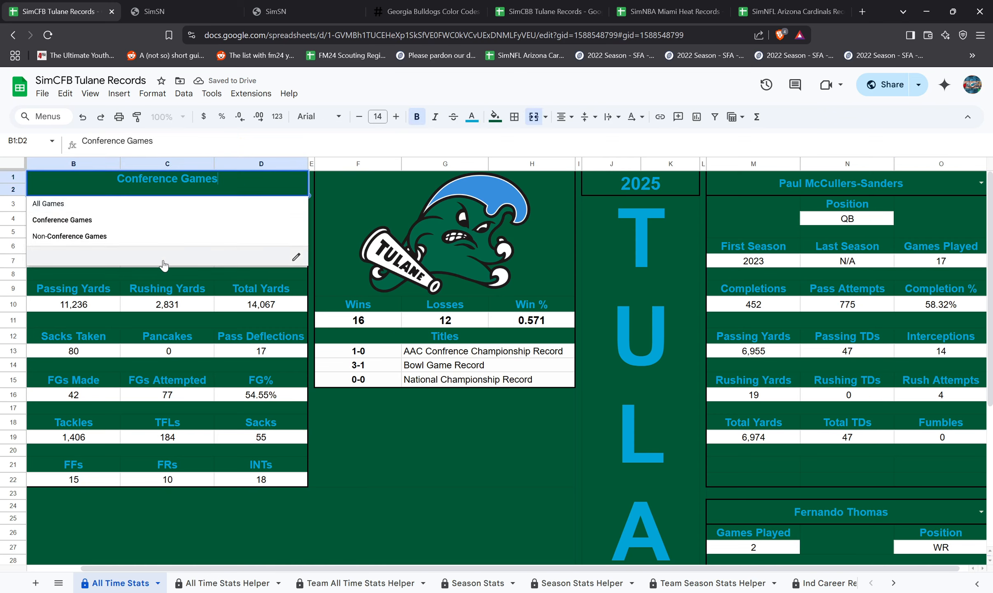
click(122, 238)
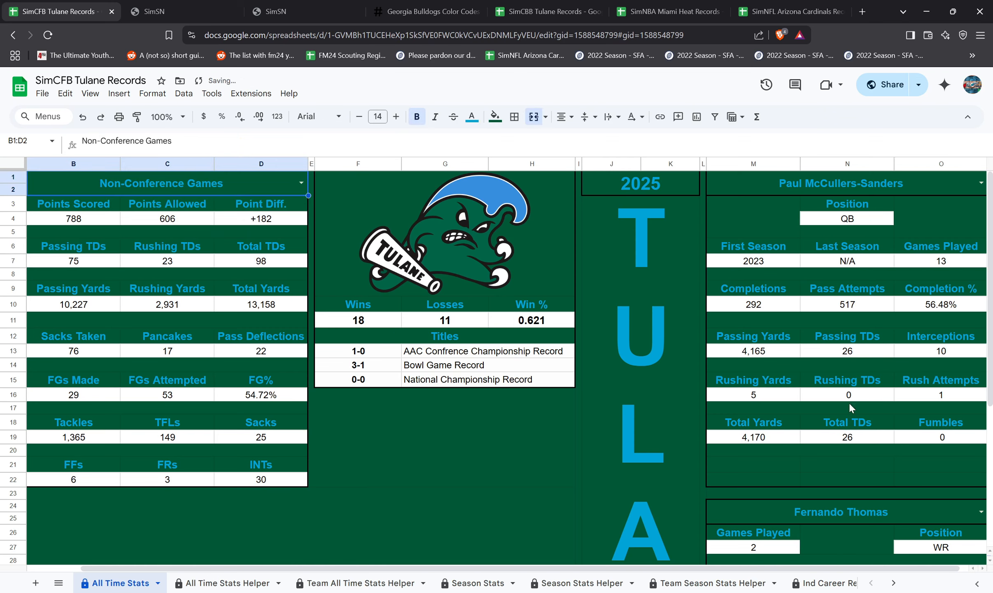
click(301, 183)
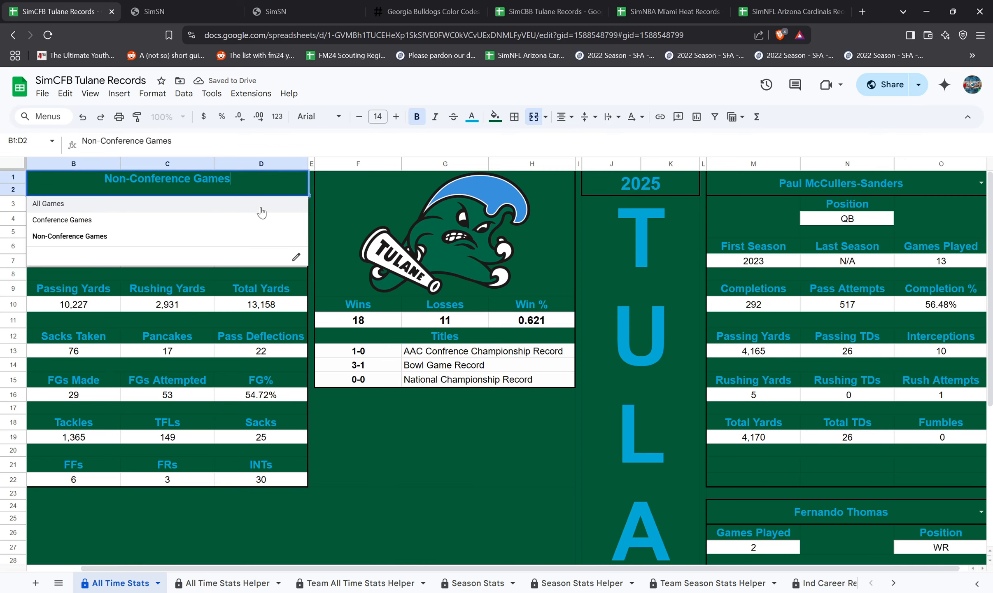
click(179, 210)
- Examine the list of players available in the stats block for the Air Force matchup
scroll(506, 453, down, 5)
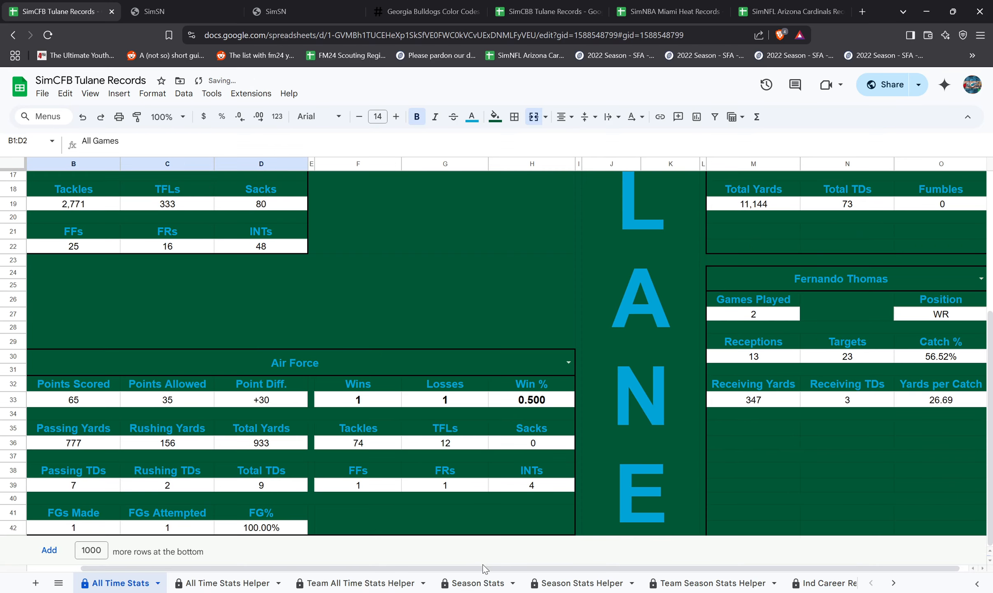
drag(483, 567, 567, 572)
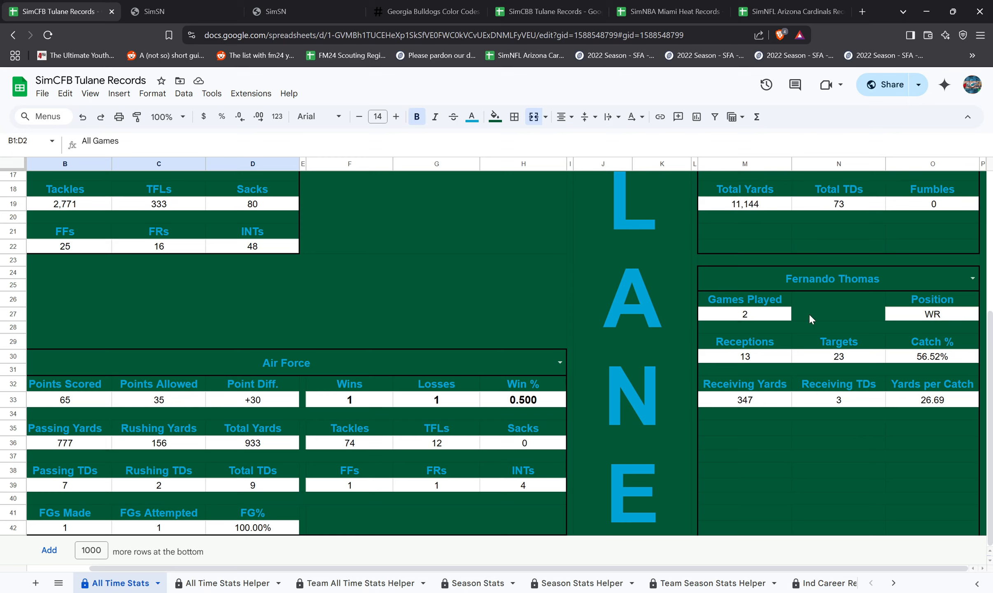
click(973, 275)
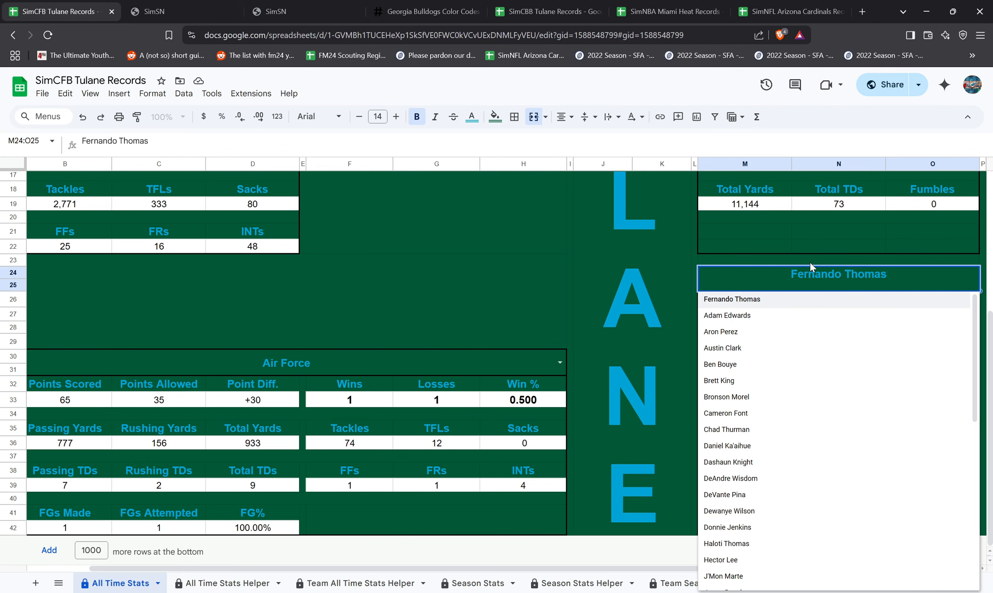
key(Escape)
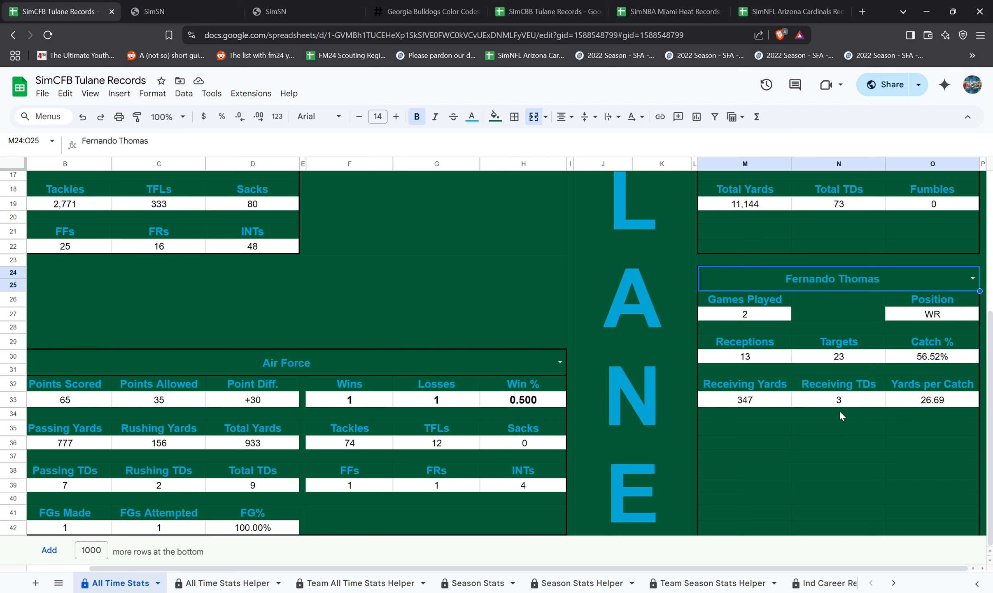
- Set the opponent to Charlotte and choose a quarterback from that matchup's player list
click(562, 363)
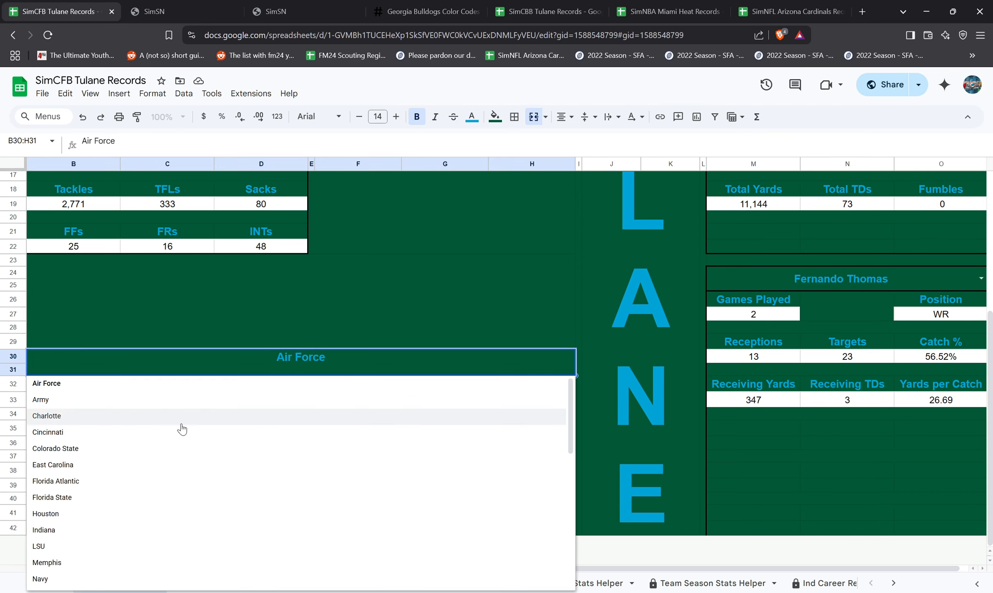
click(149, 417)
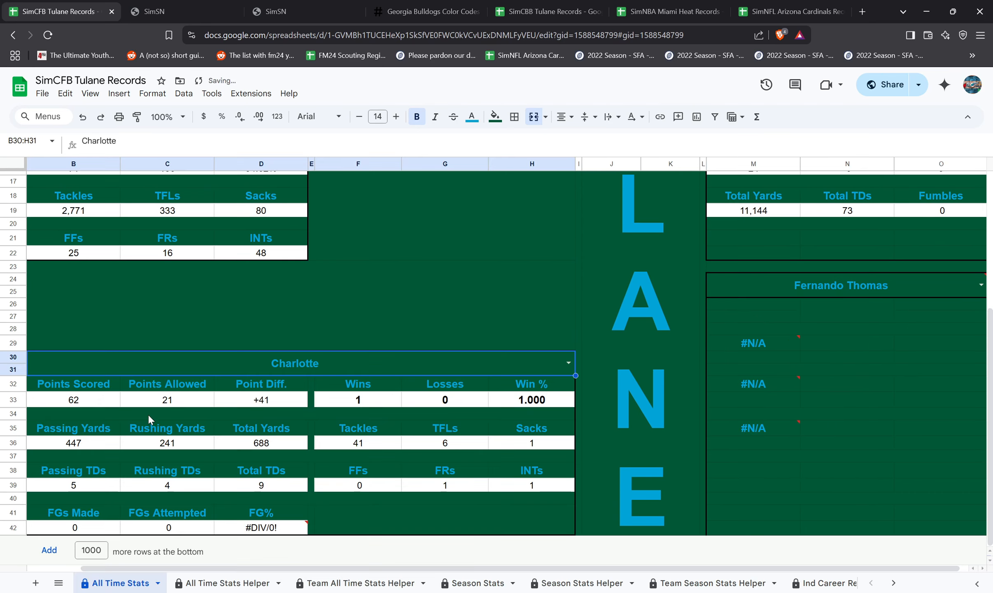
click(977, 285)
click(581, 242)
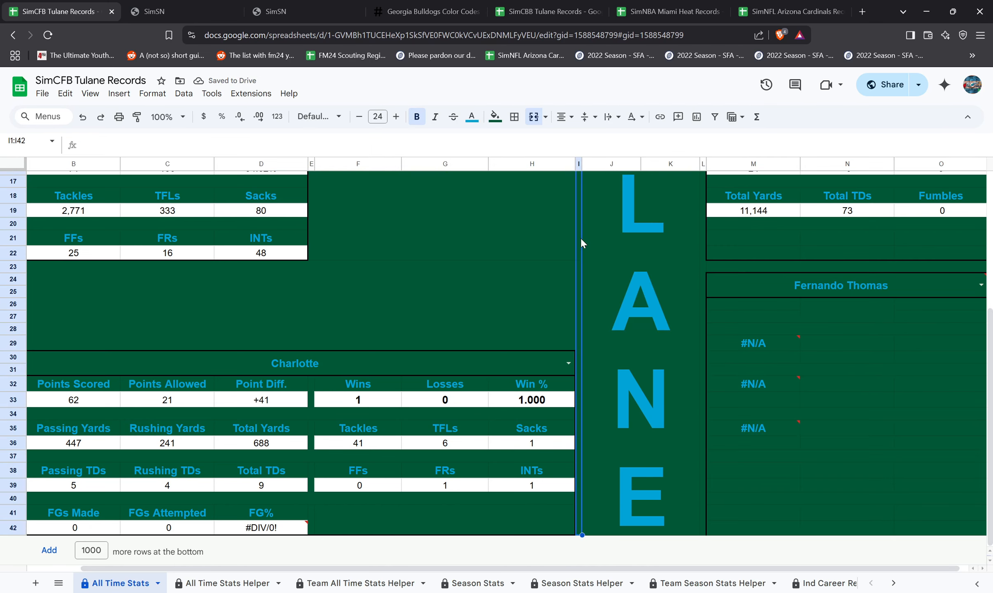
click(980, 285)
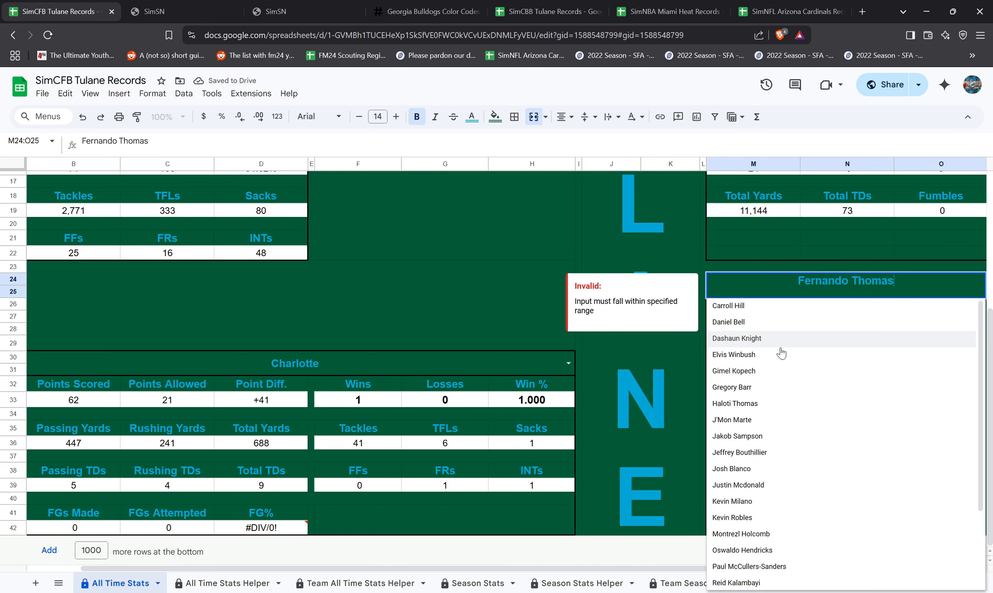
click(759, 404)
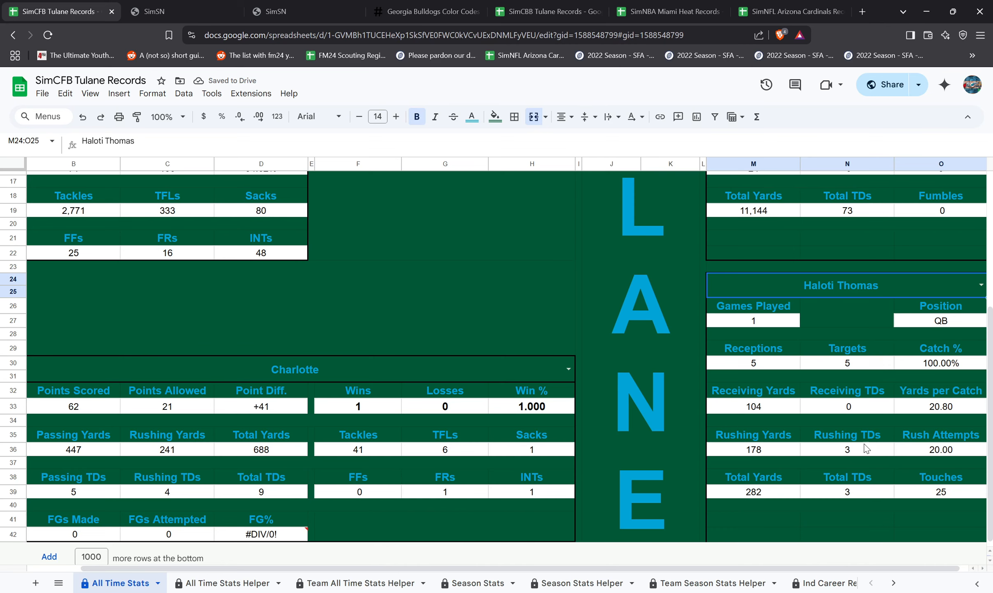
- Set the opponent back to Air Force and reselect the wide receiver in the matchup player block
click(568, 371)
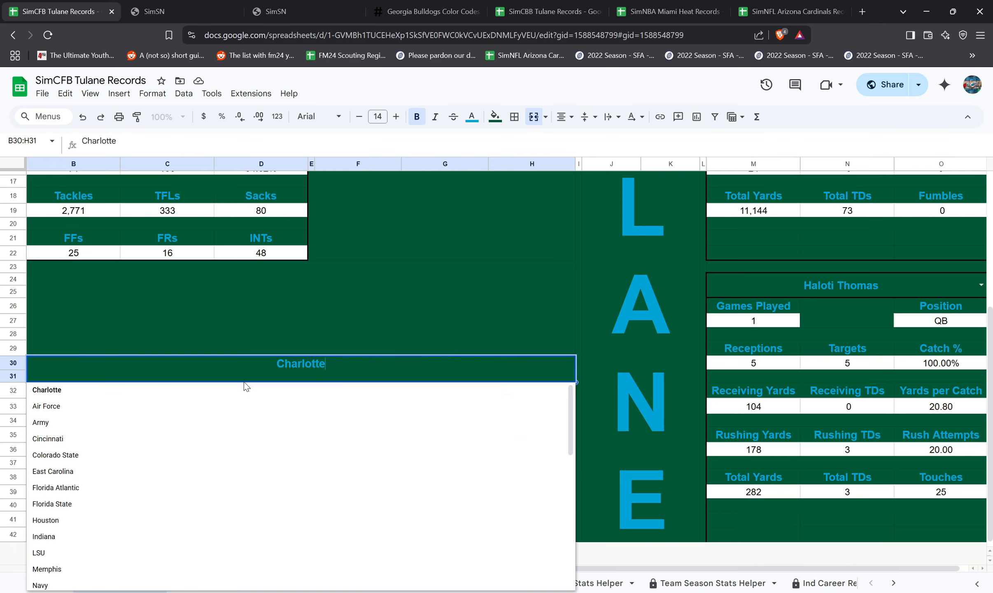
click(200, 406)
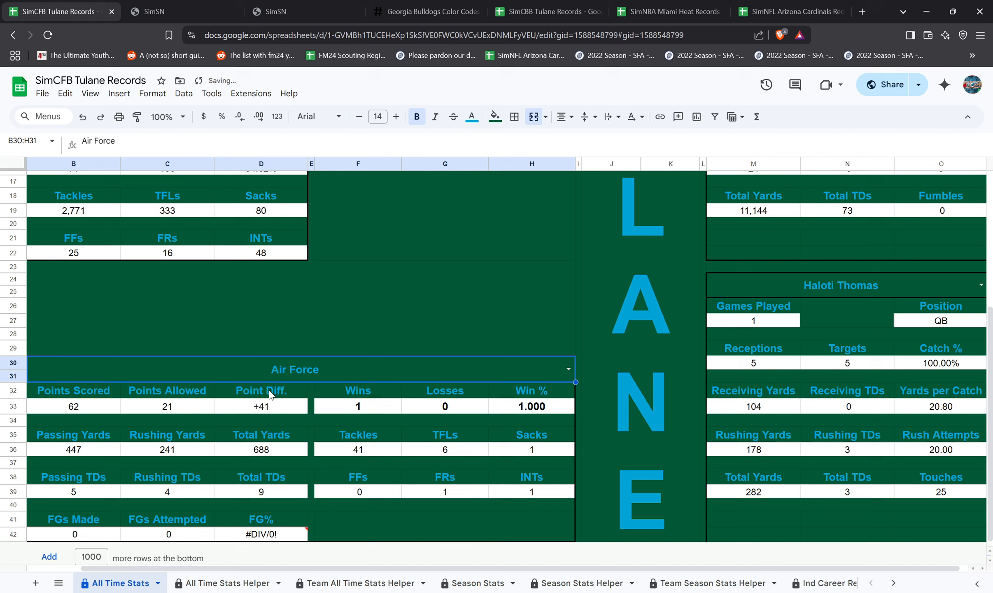
click(980, 285)
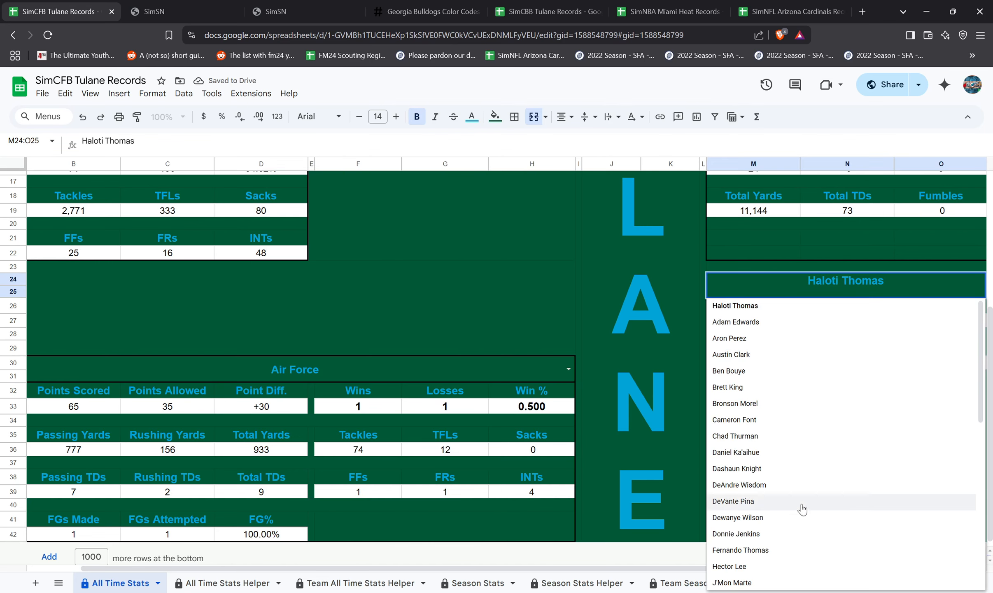
click(778, 551)
scroll(800, 425, up, 5)
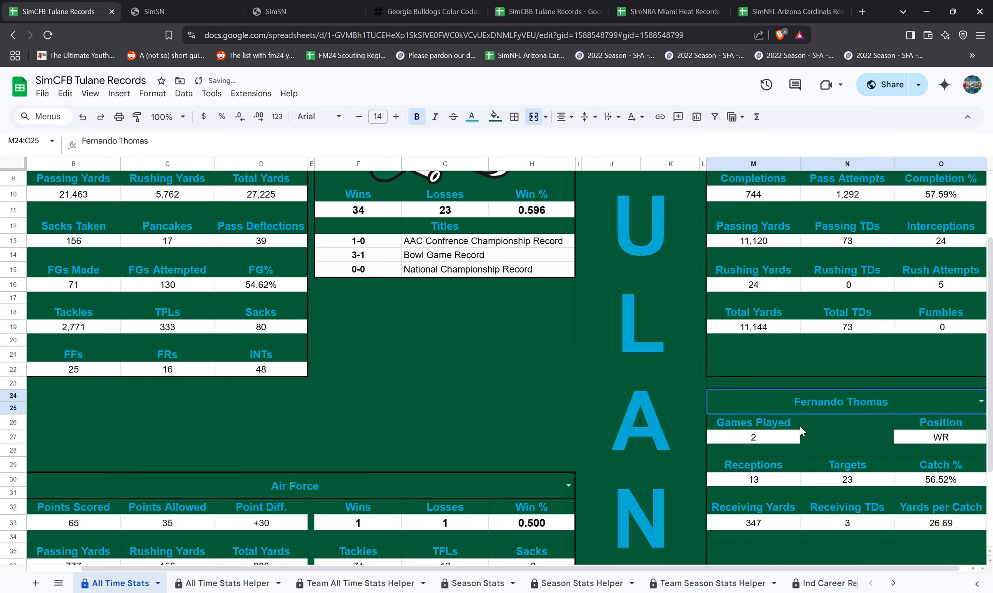
scroll(770, 235, down, 5)
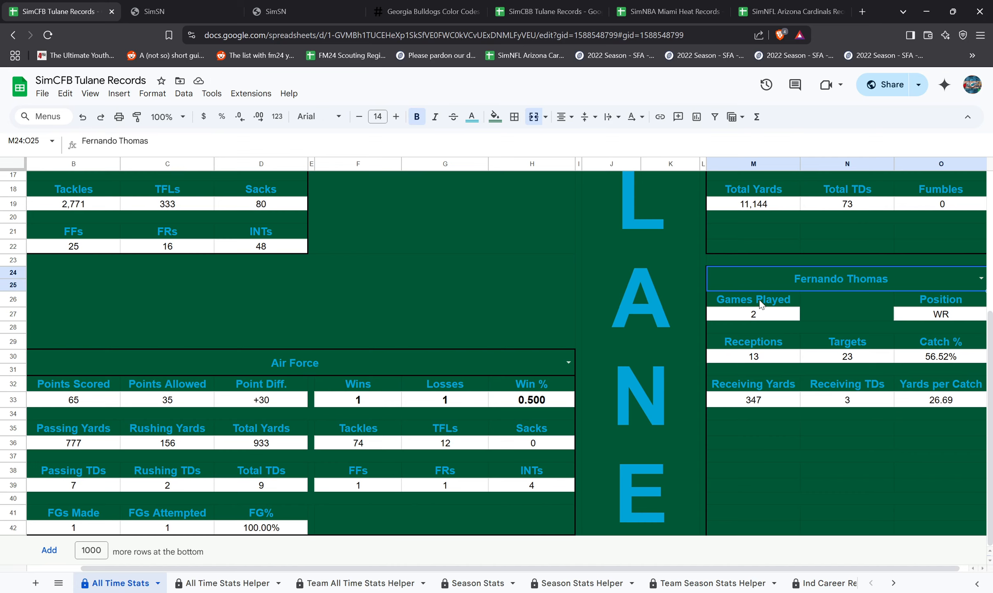
- Inspect the formula behind the matchup block's Games Played heading and view the All Time Stats Helper sheet before returning to All Time Stats
click(761, 300)
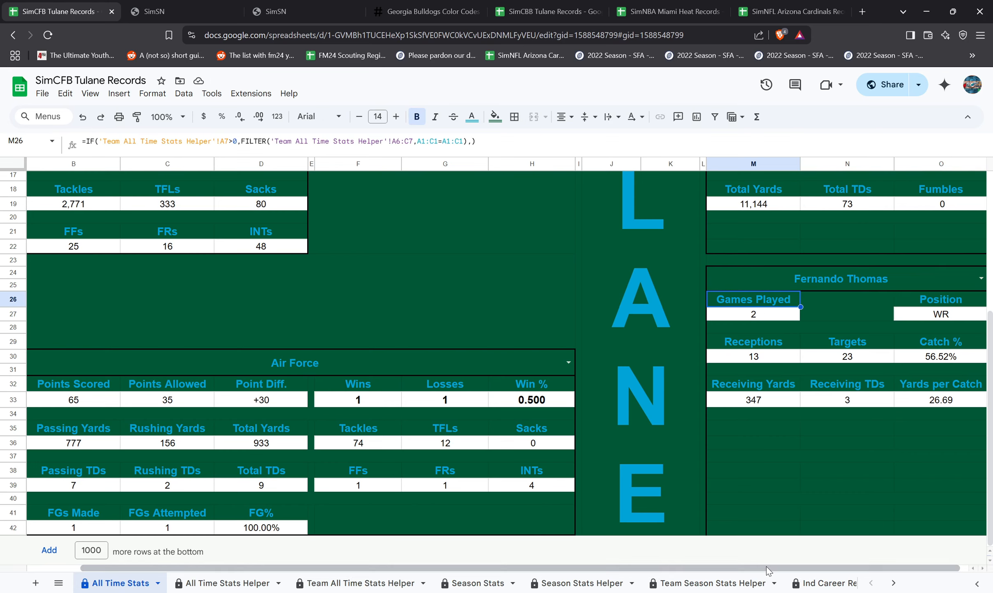
drag(766, 567, 695, 570)
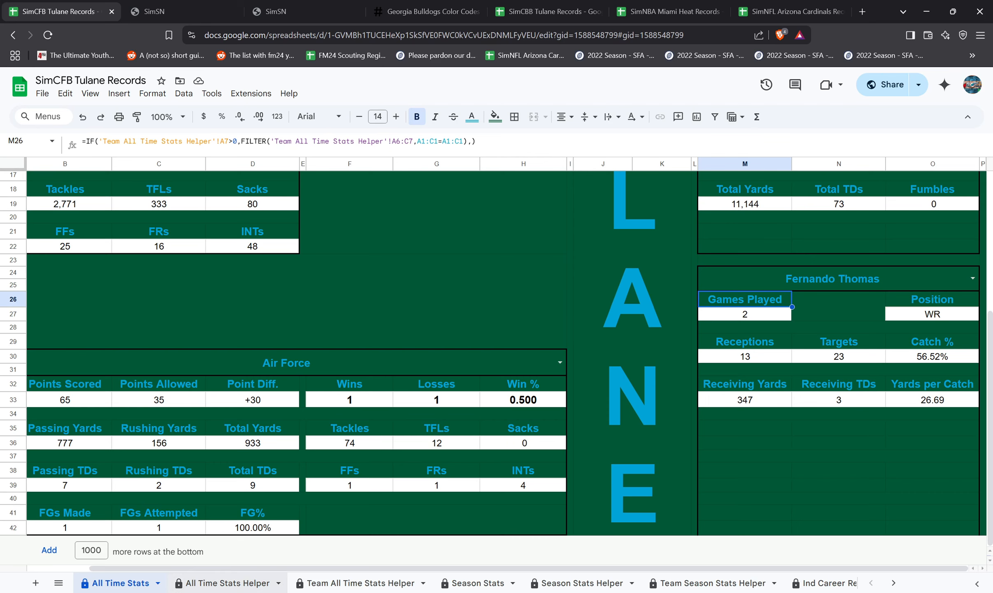
click(225, 583)
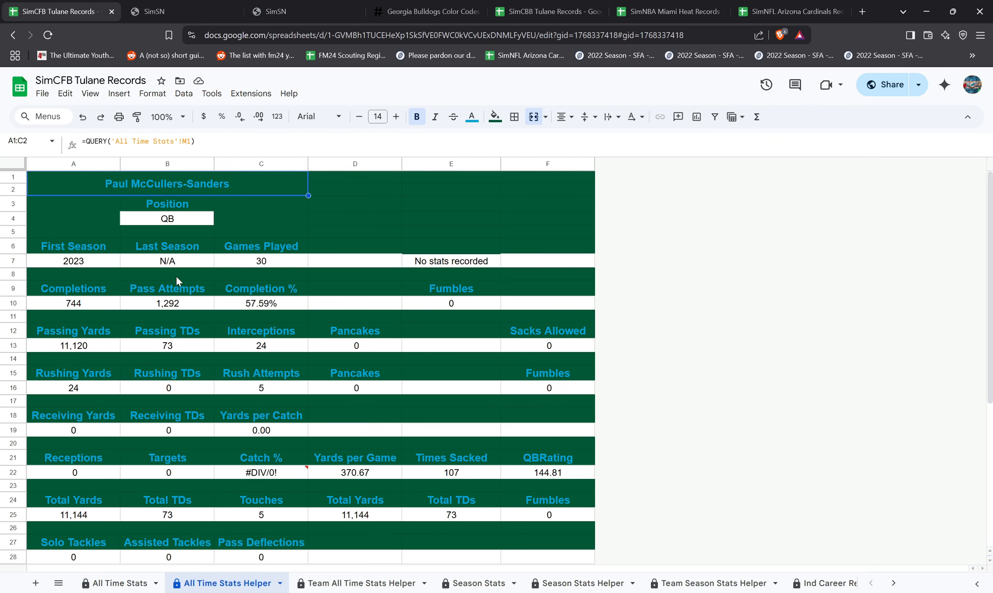
click(120, 582)
- Check the list of players in the all-time individual block and highlight its stats area M3:O22
click(972, 182)
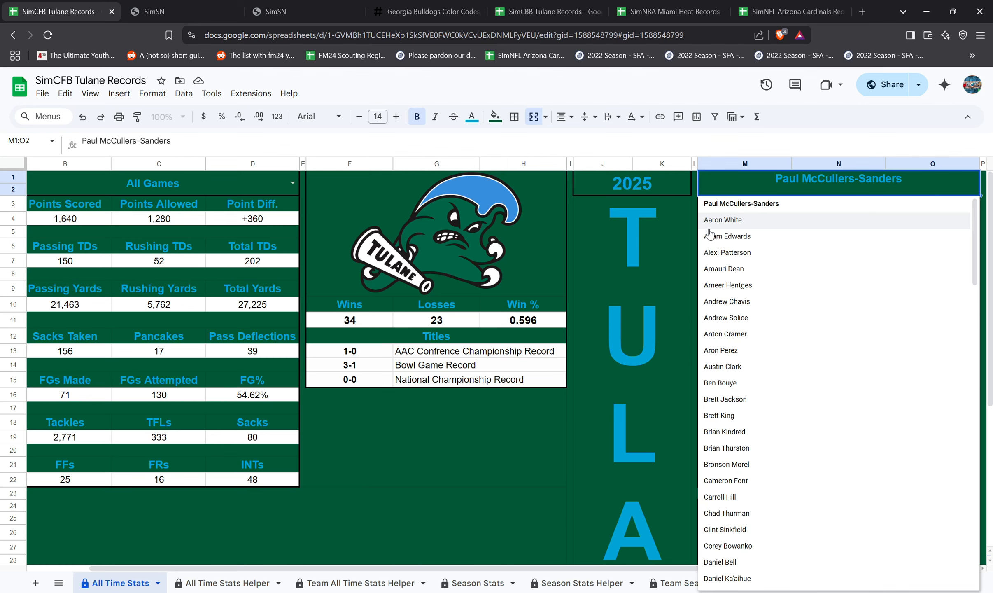
click(614, 252)
drag(754, 216, 960, 476)
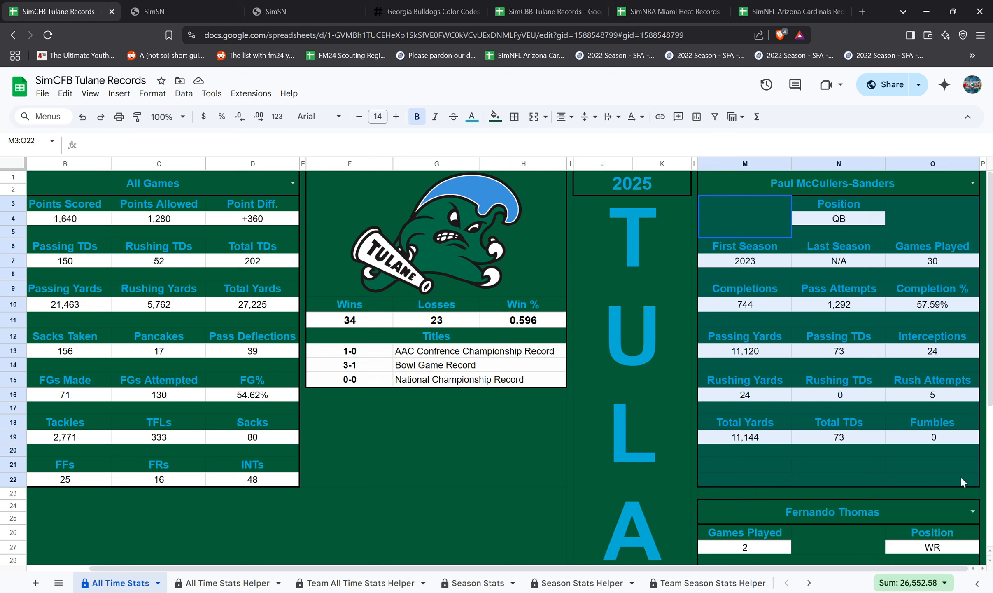
click(960, 476)
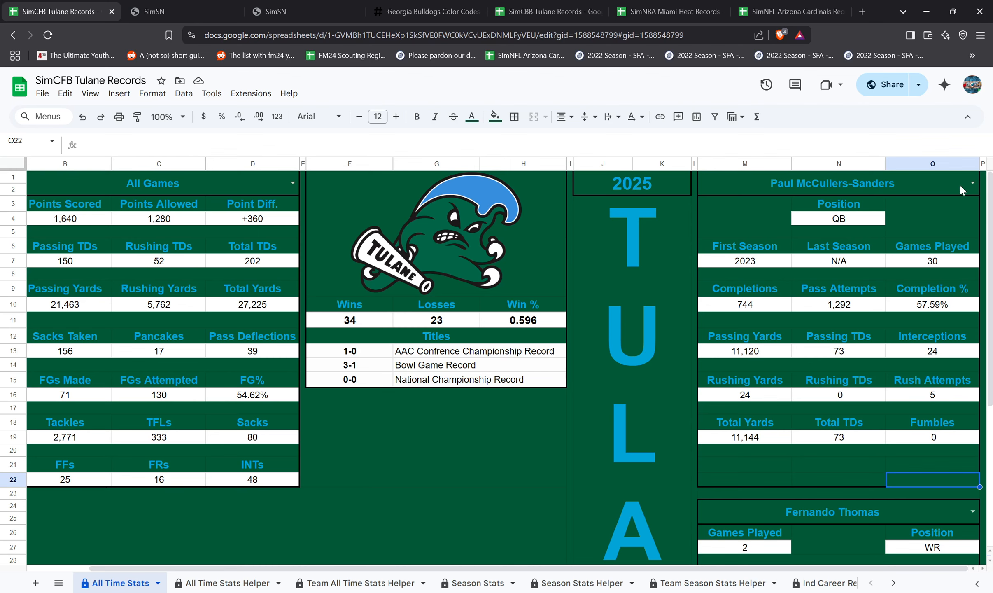
- Display the outside linebacker's all-time stats in the individual player block and switch the selection back to the quarterback
click(971, 183)
click(800, 221)
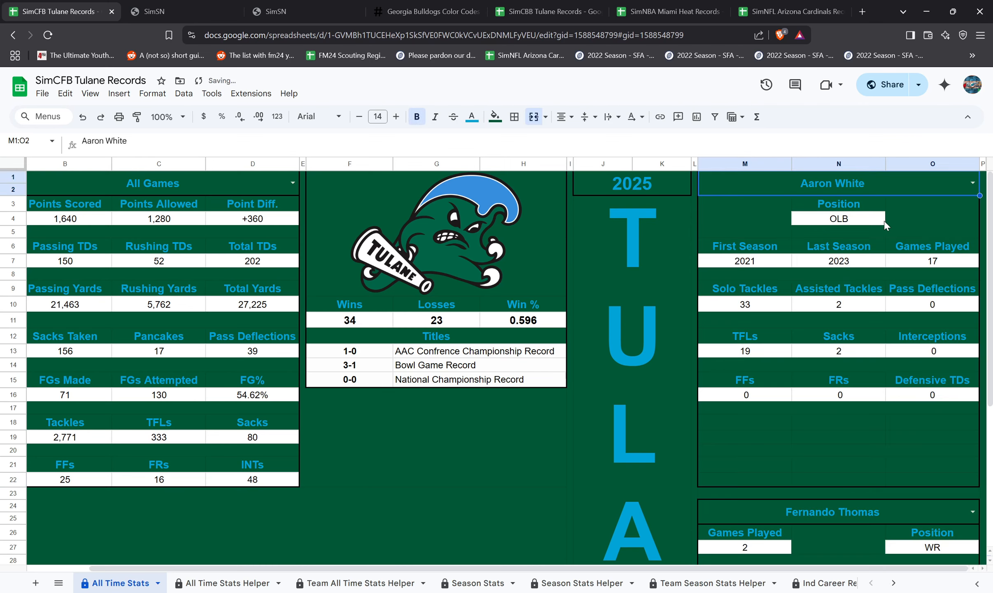
click(969, 182)
scroll(766, 421, down, 5)
scroll(765, 420, down, 7)
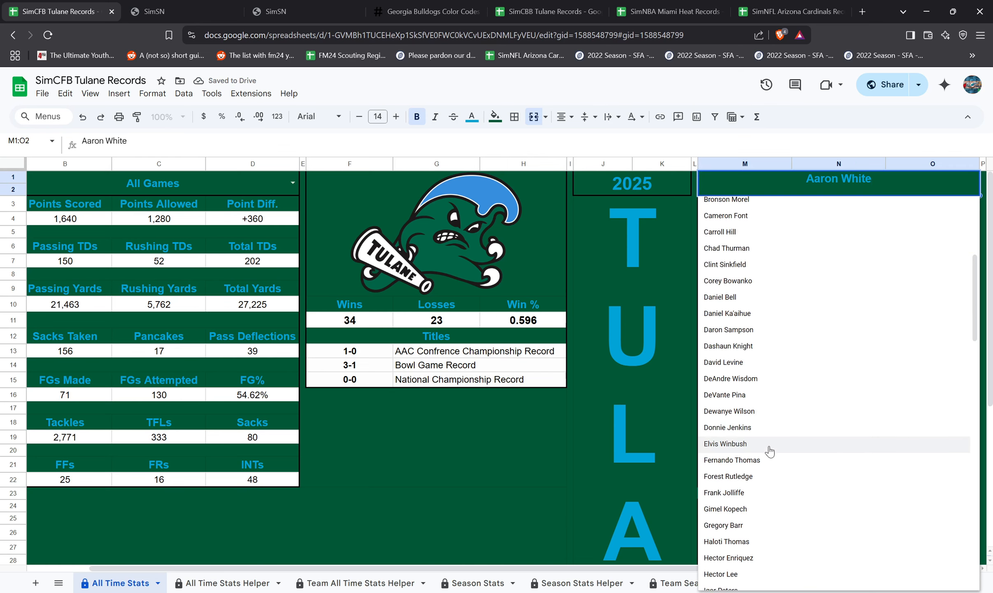
scroll(754, 523, down, 6)
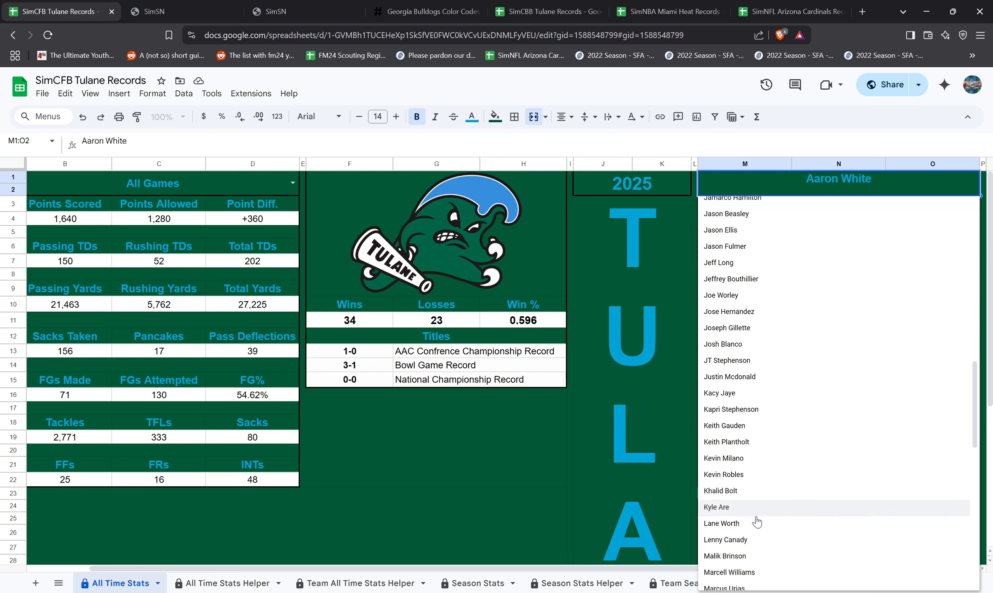
click(761, 478)
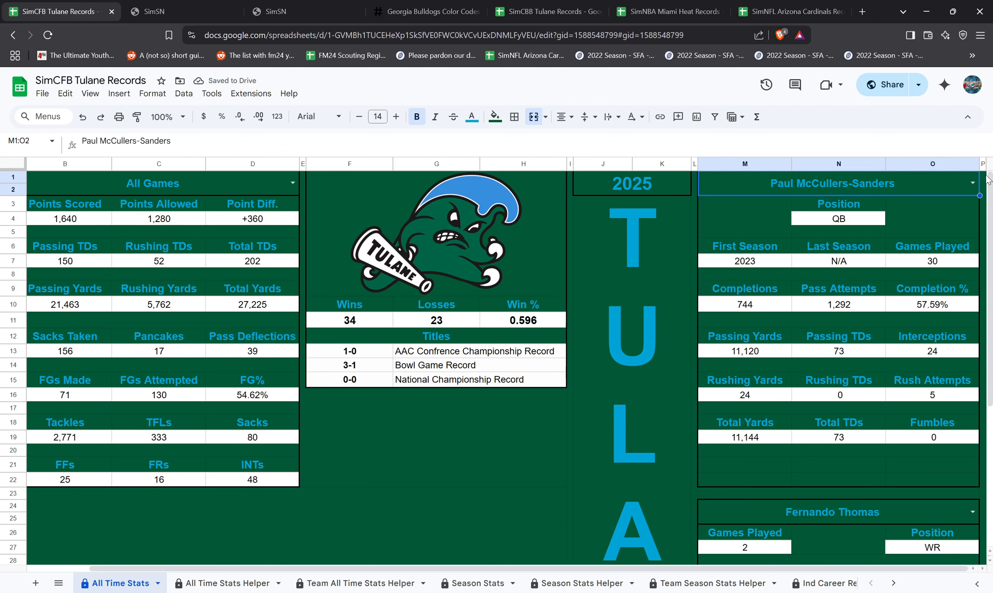
- Compare the individual block's layouts by selecting the outside linebacker and the running back who played only in 2022
click(973, 183)
click(759, 220)
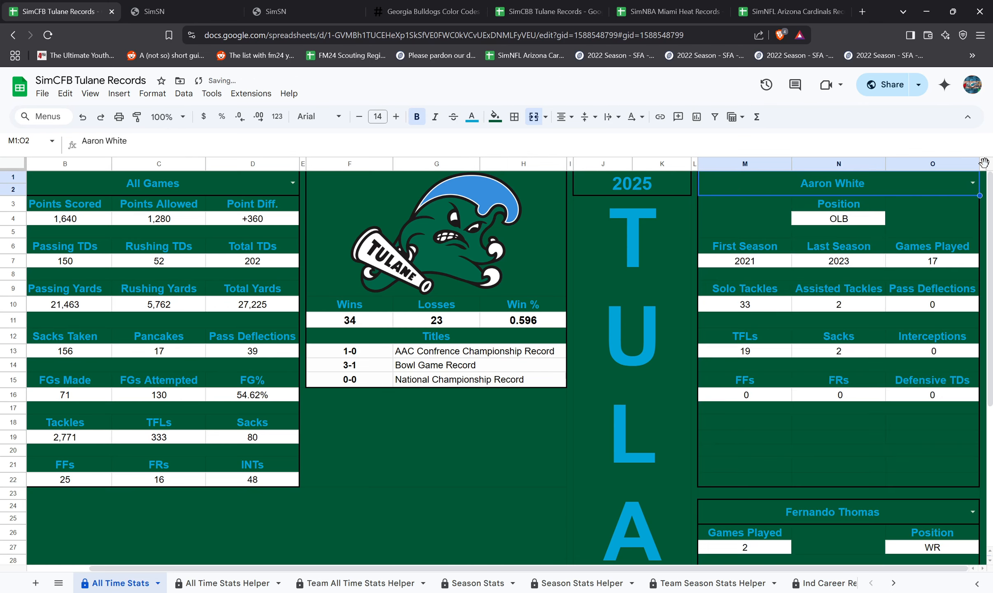
click(973, 183)
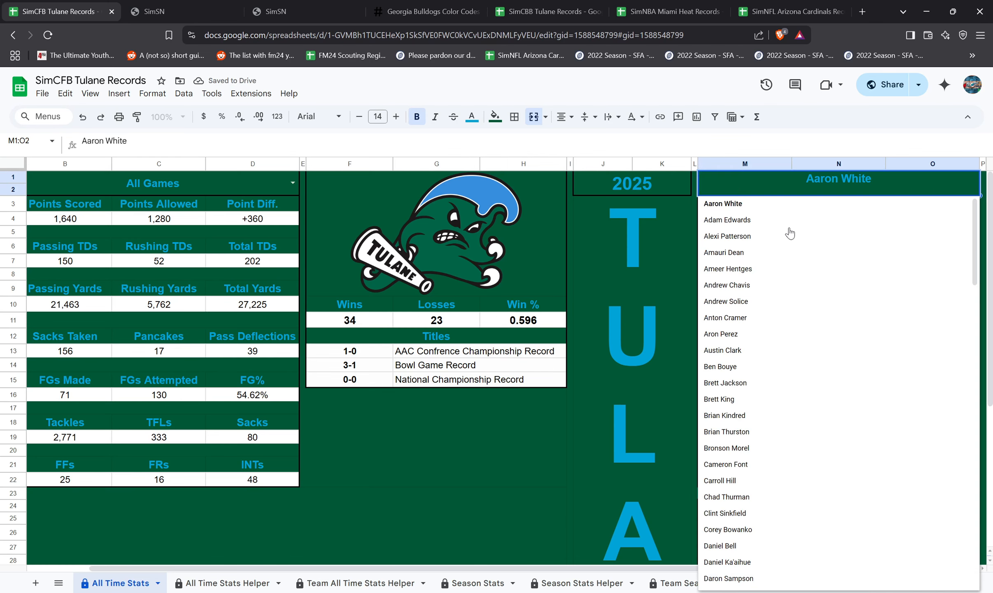
click(775, 240)
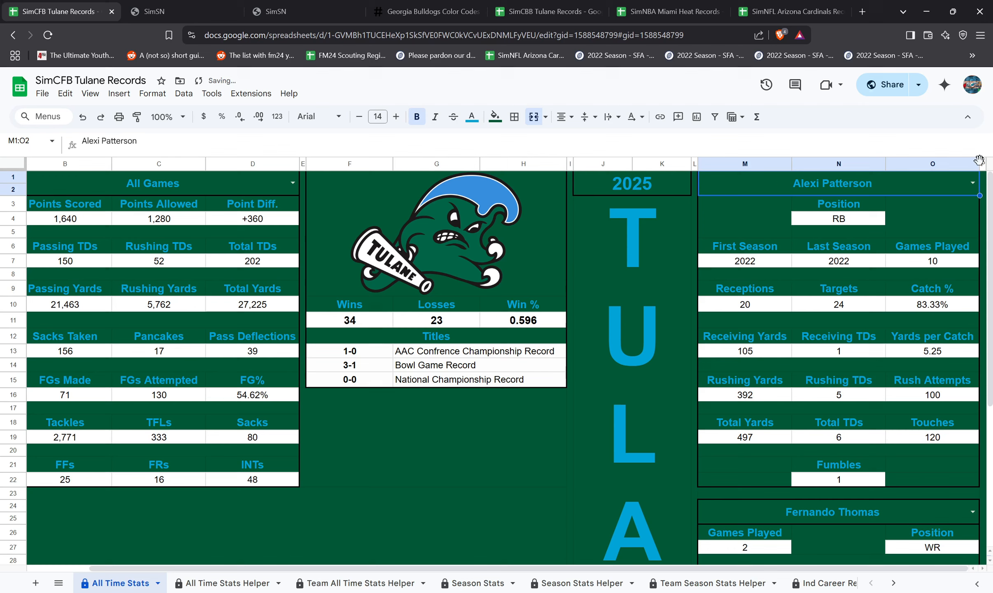
- Select the kicker in the all-time individual player block to display kicking stats
click(972, 183)
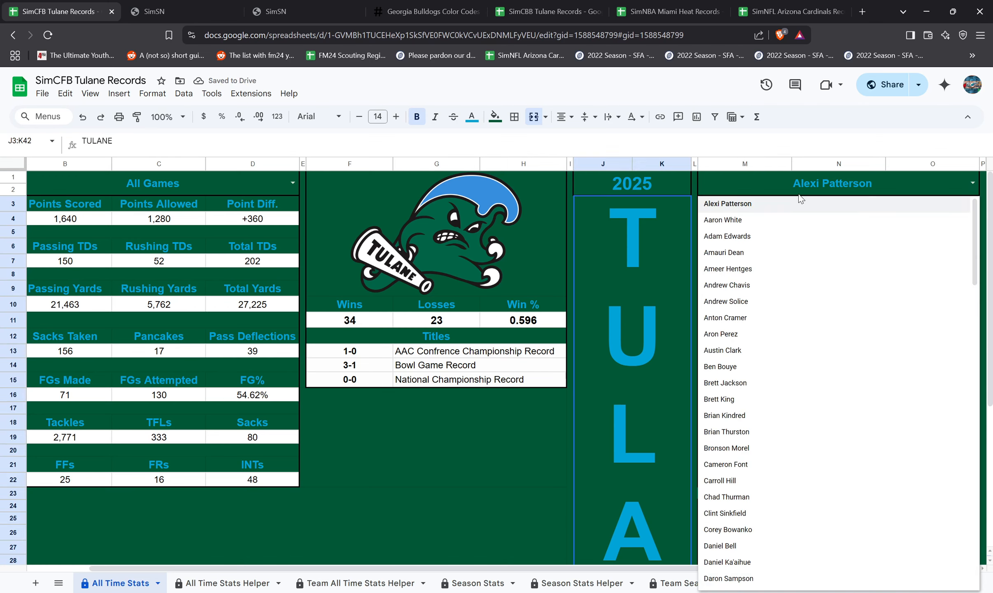
click(963, 182)
click(963, 183)
click(825, 237)
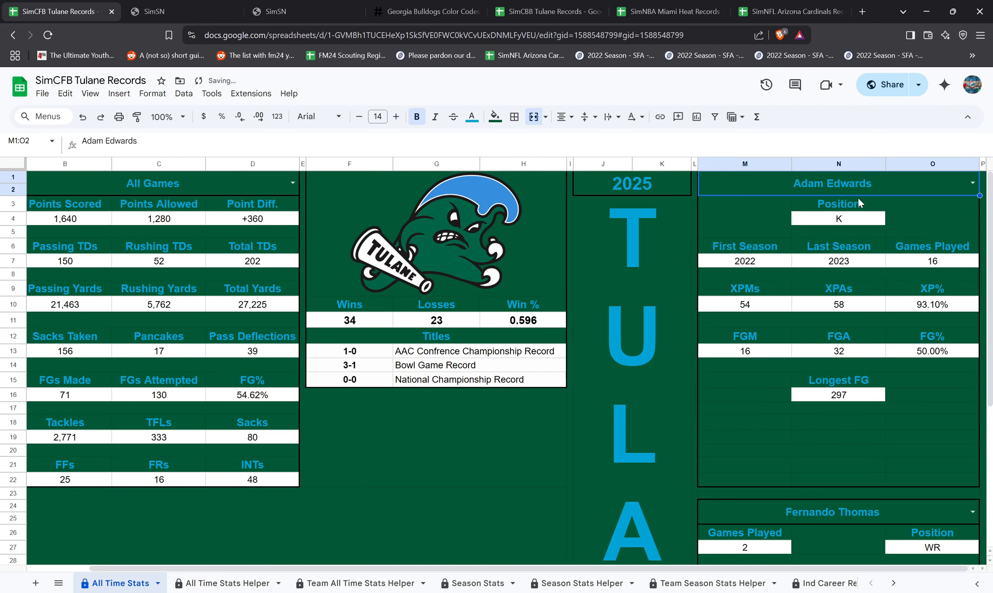
- Check the kicker's Longest FG cell N16 and view the player list of the all-time individual block
click(844, 398)
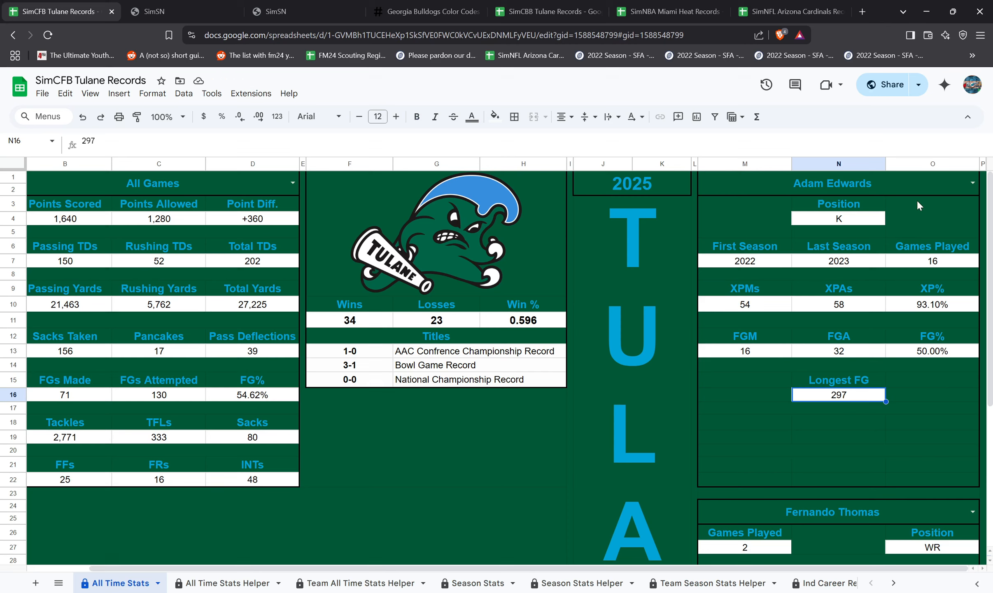
click(973, 182)
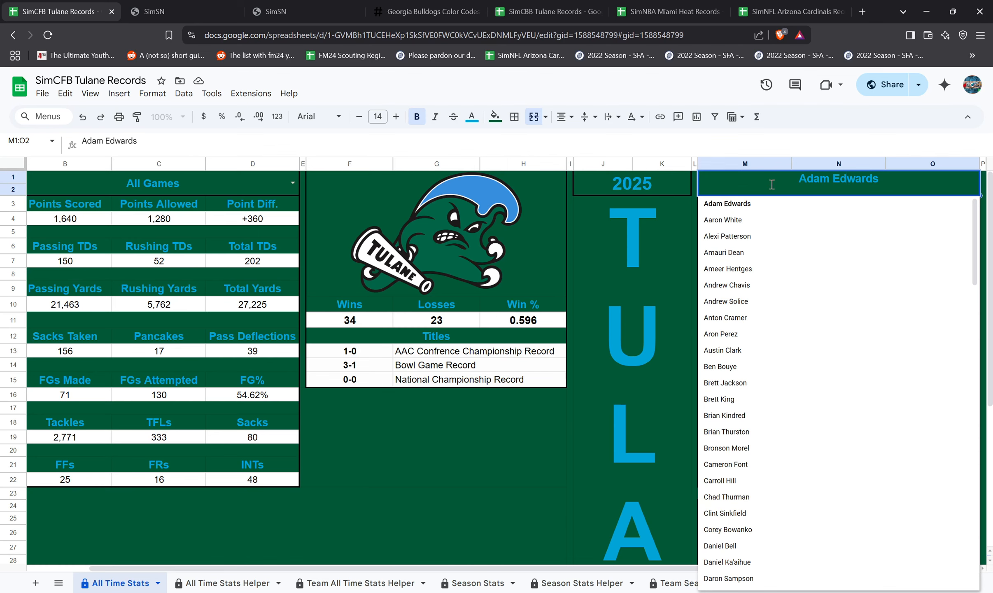
click(675, 187)
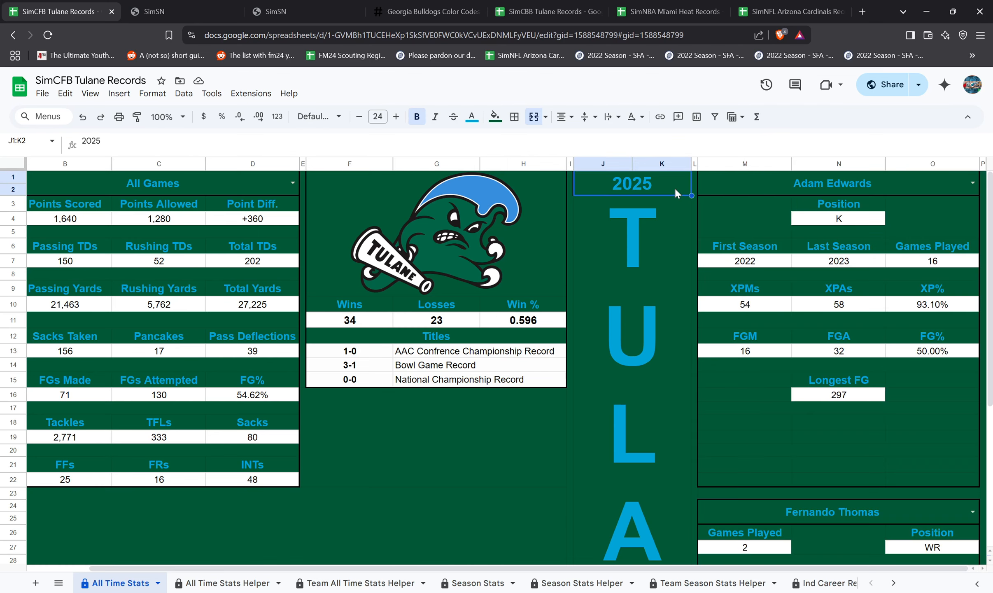
- Select an offensive tackle in the all-time individual player block to display pancakes and sacks allowed
click(969, 180)
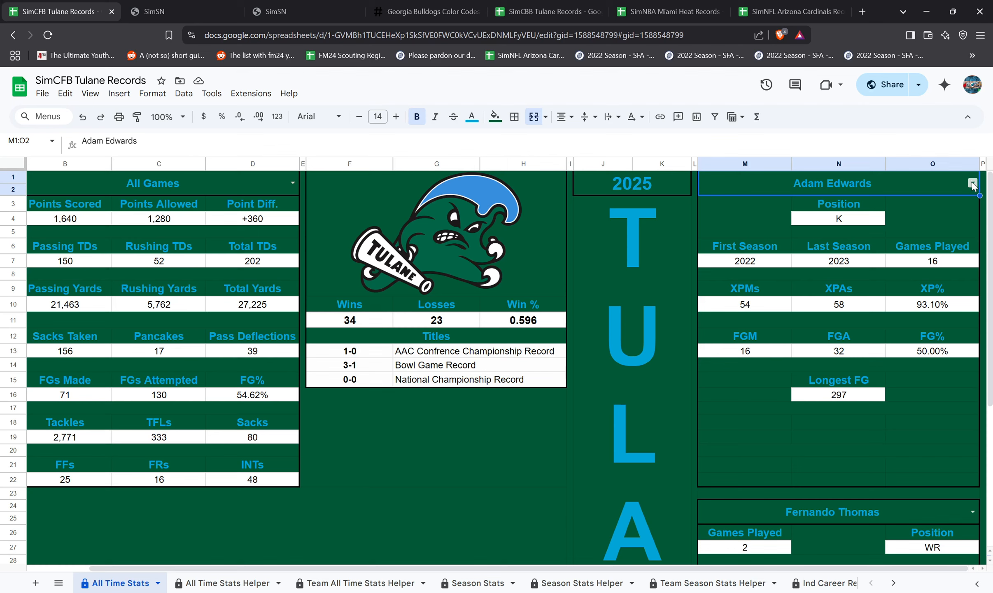
click(972, 182)
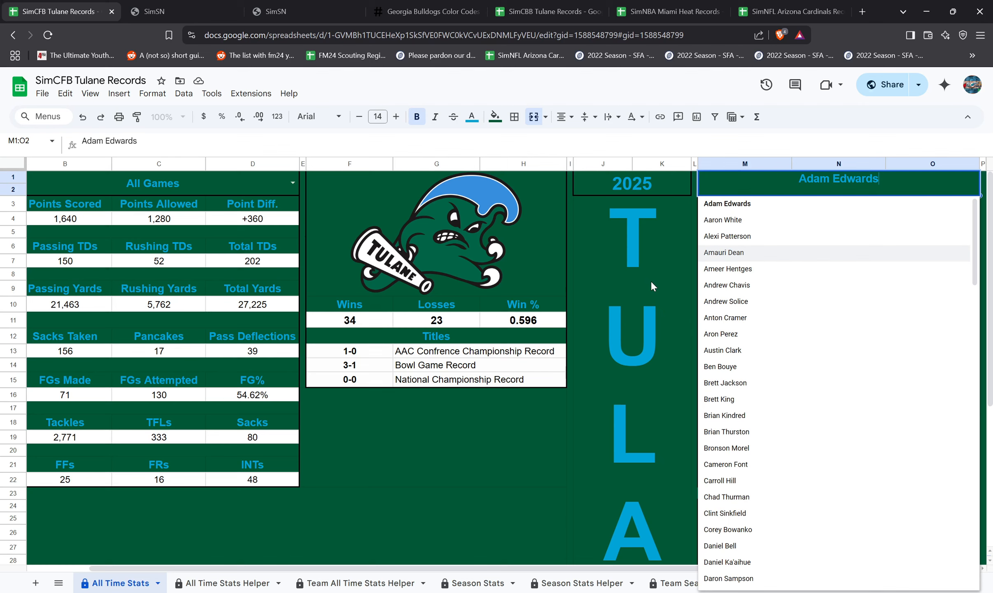
scroll(735, 316, down, 5)
click(617, 325)
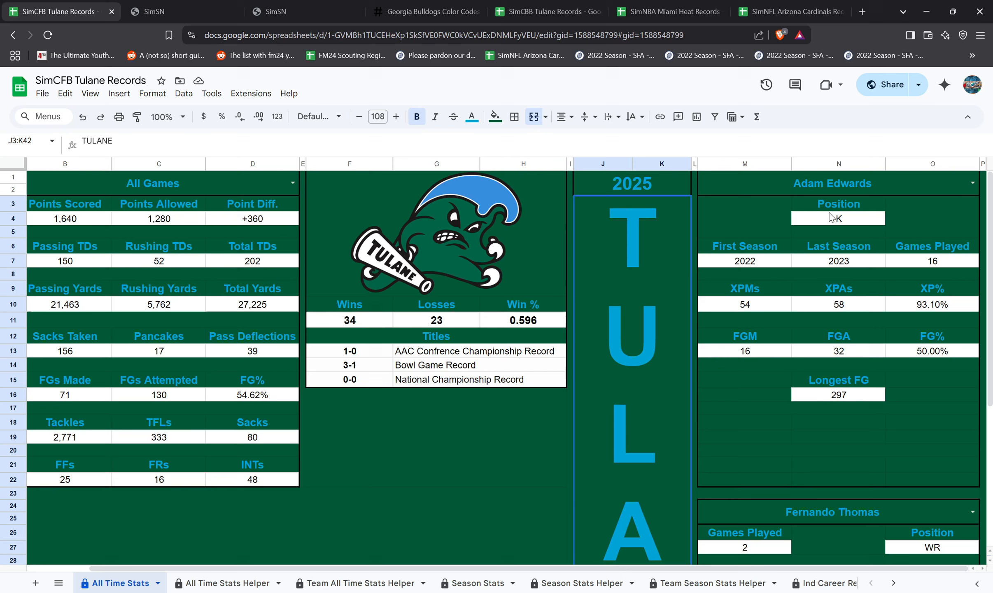
click(970, 182)
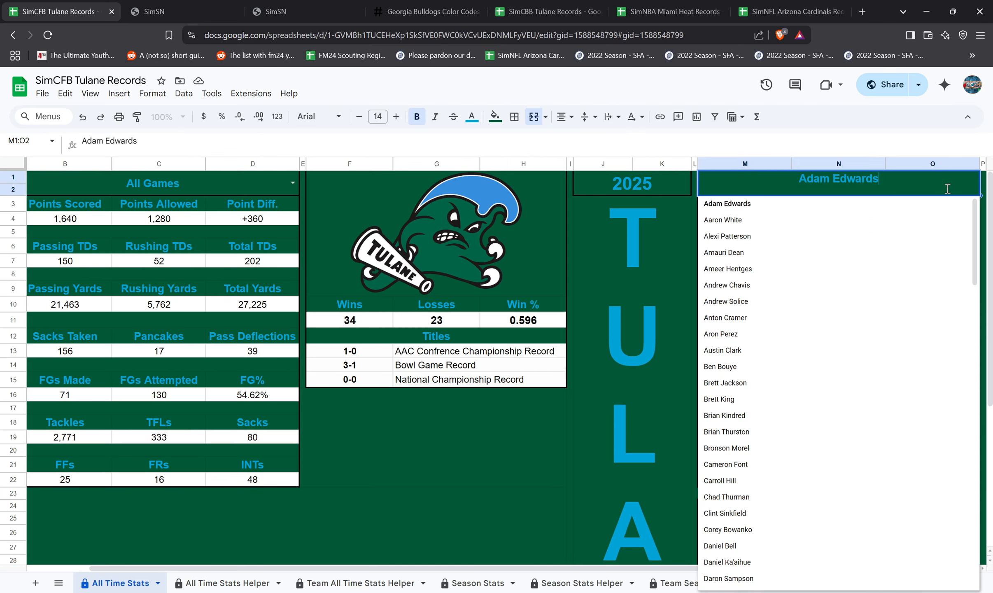
click(766, 415)
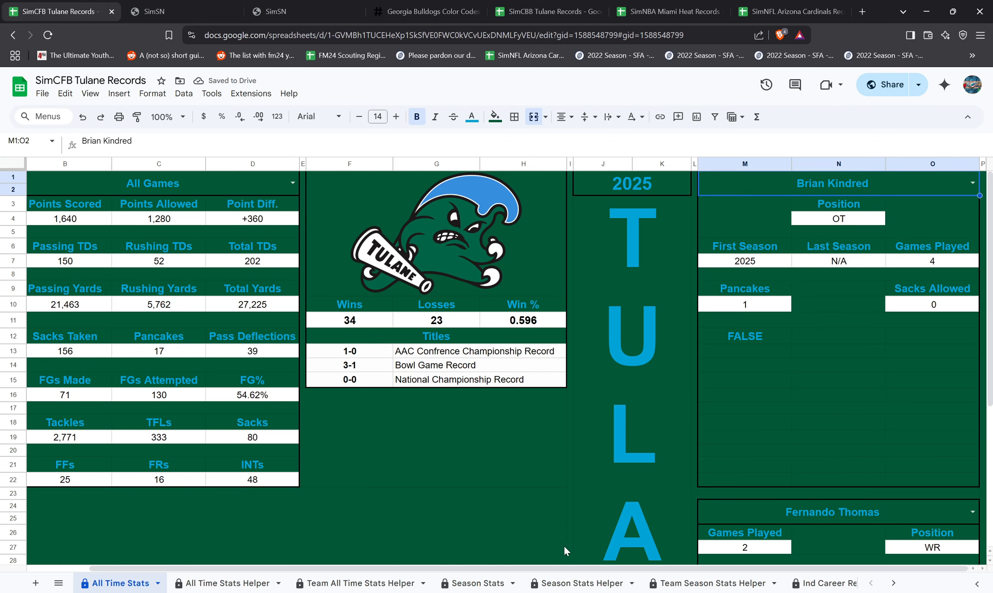
- Examine the formulas behind Position B4, Completions A10 and Longest FG E34 on the All Time Stats Helper sheet
click(222, 582)
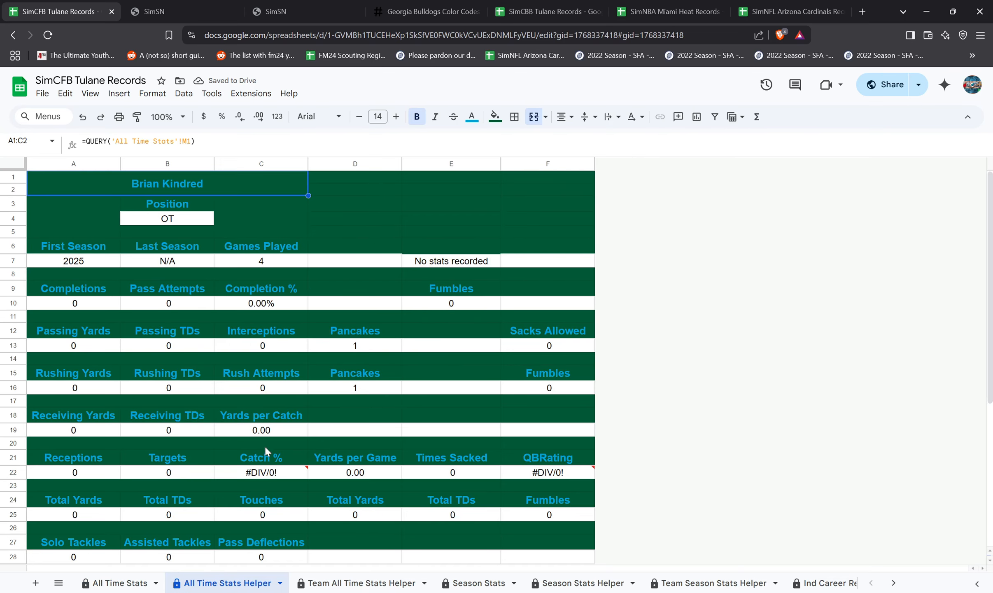
click(163, 219)
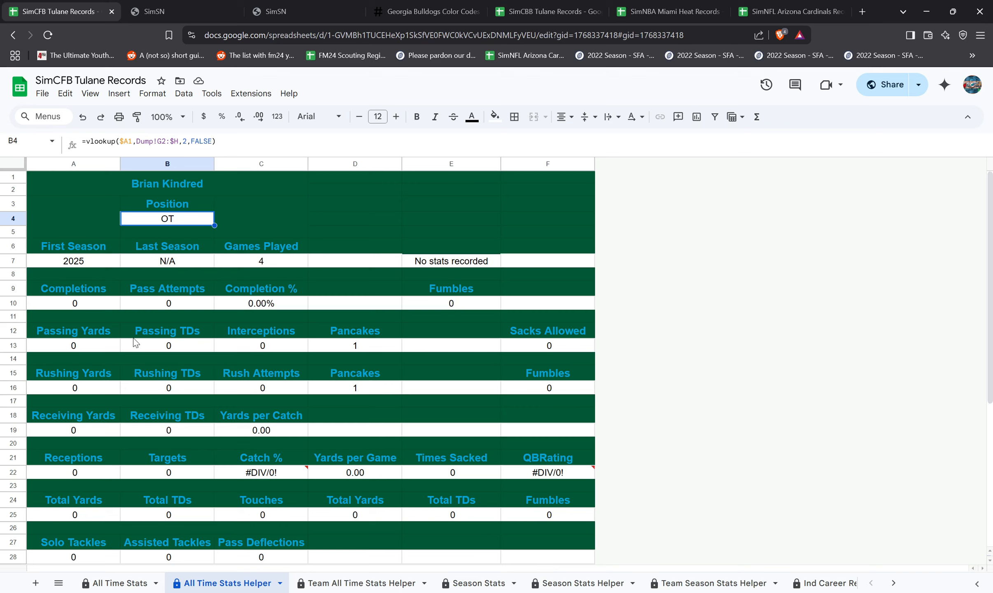
click(77, 303)
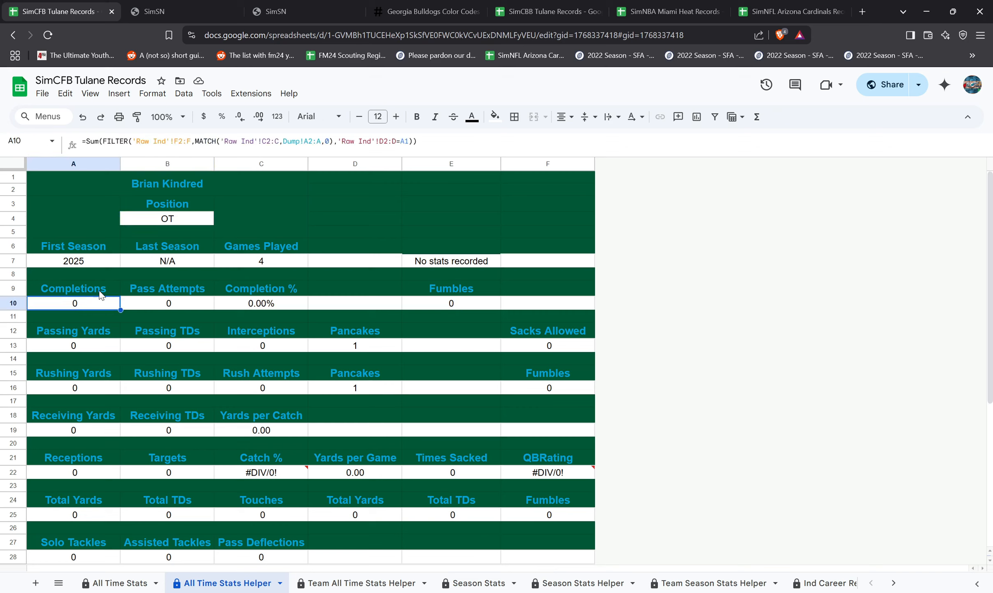
scroll(458, 385, down, 5)
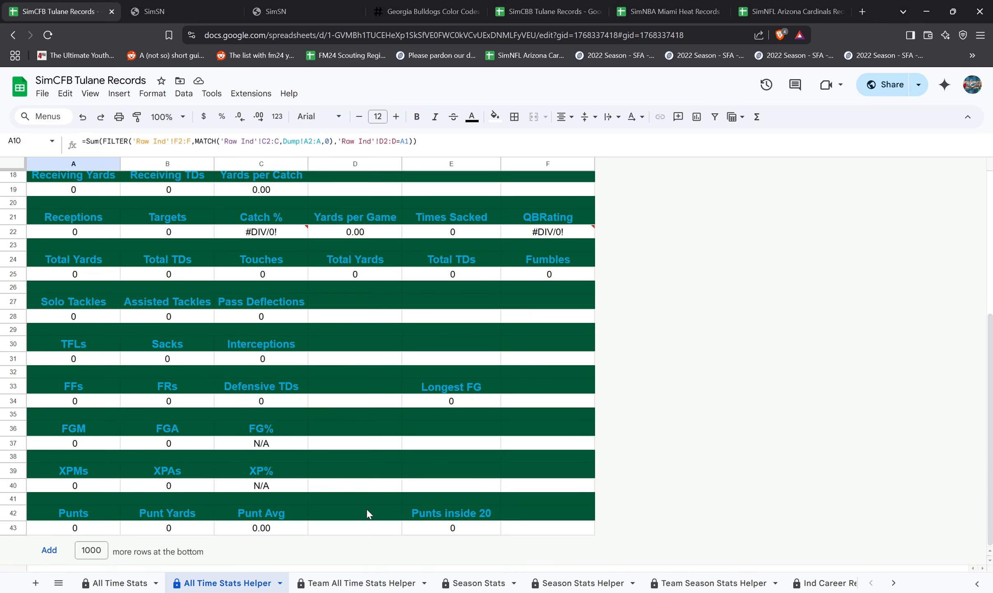
click(436, 406)
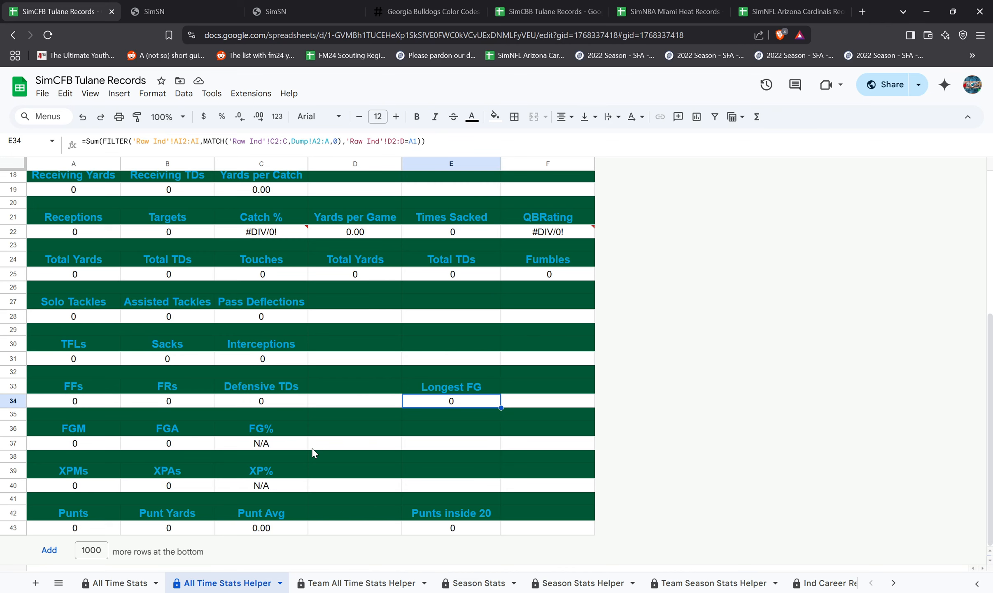
scroll(313, 452, up, 5)
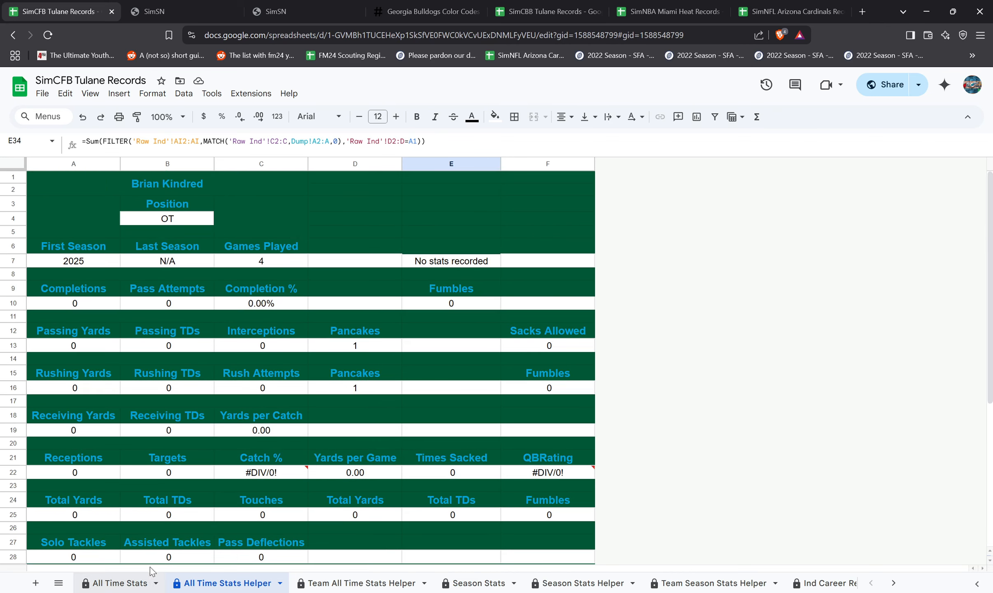
- Return to the All Time Stats sheet and select the running back who played only in 2022 in the individual block
click(119, 582)
click(973, 183)
click(838, 214)
- Enlarge the formula bar to read the M9 formula and check the Completions cell A10 it references on the All Time Stats Helper sheet
click(744, 288)
drag(538, 156, 537, 225)
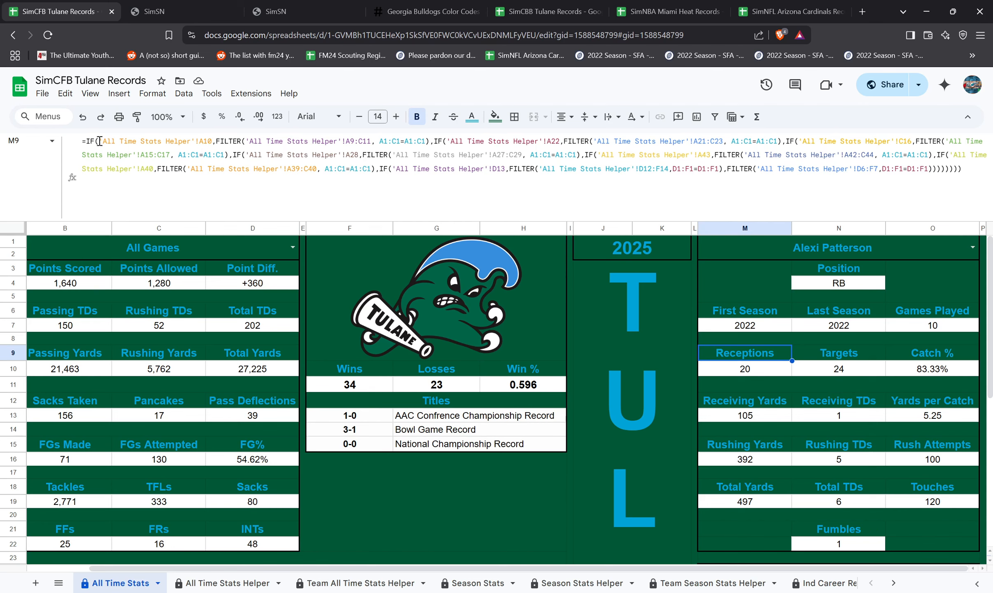
drag(99, 141, 212, 137)
key(Escape)
click(219, 582)
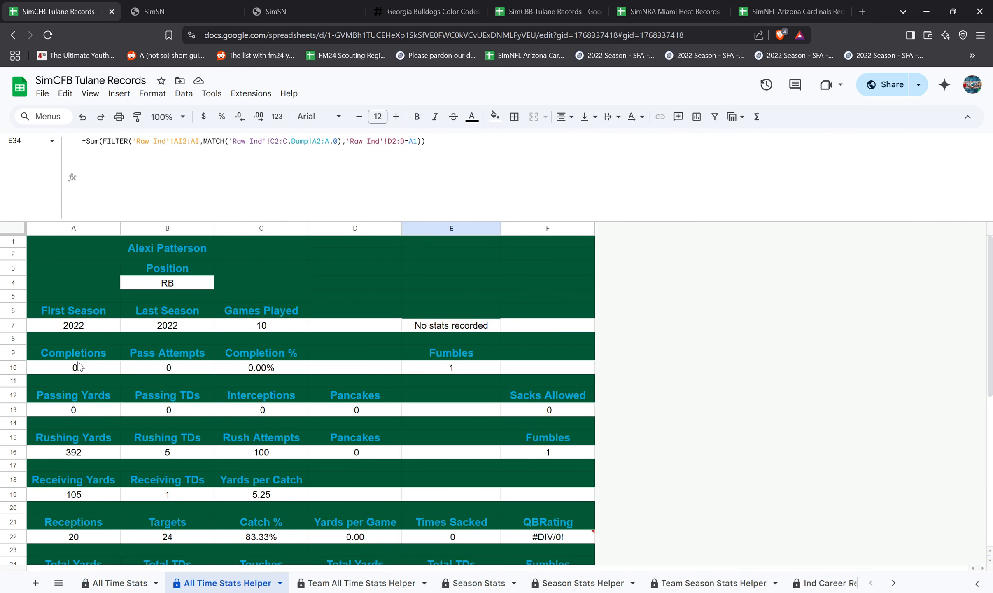
click(60, 363)
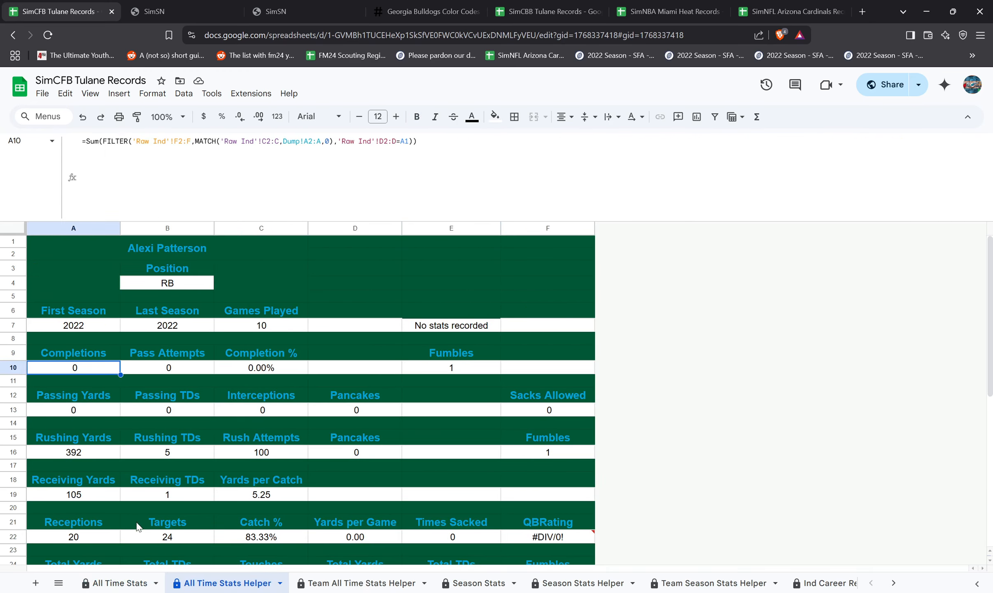
- Read the formulas in M12, M15 and M18 of the all-time individual block, then shrink the formula bar back
click(120, 583)
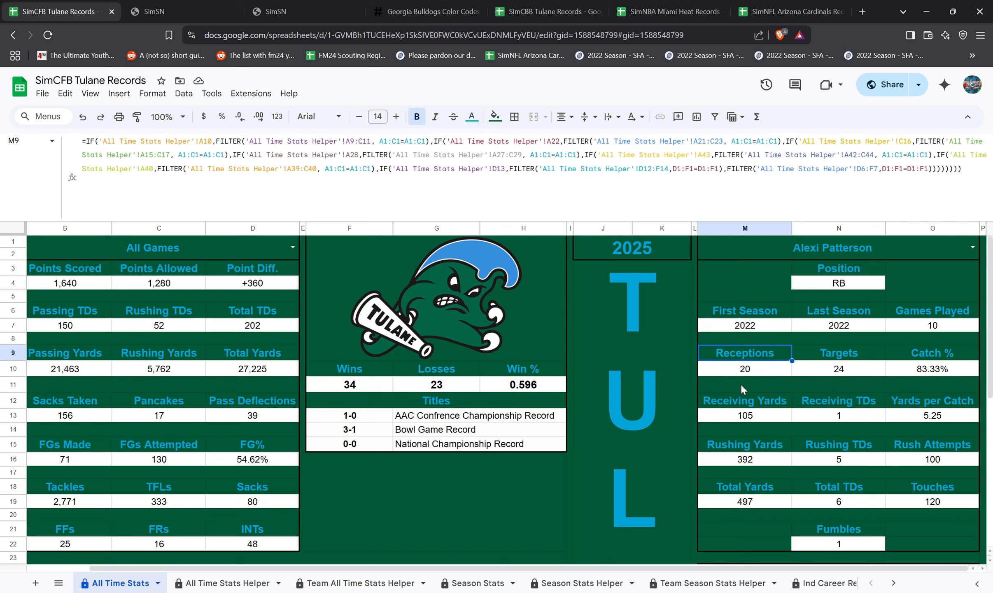
click(740, 405)
click(747, 448)
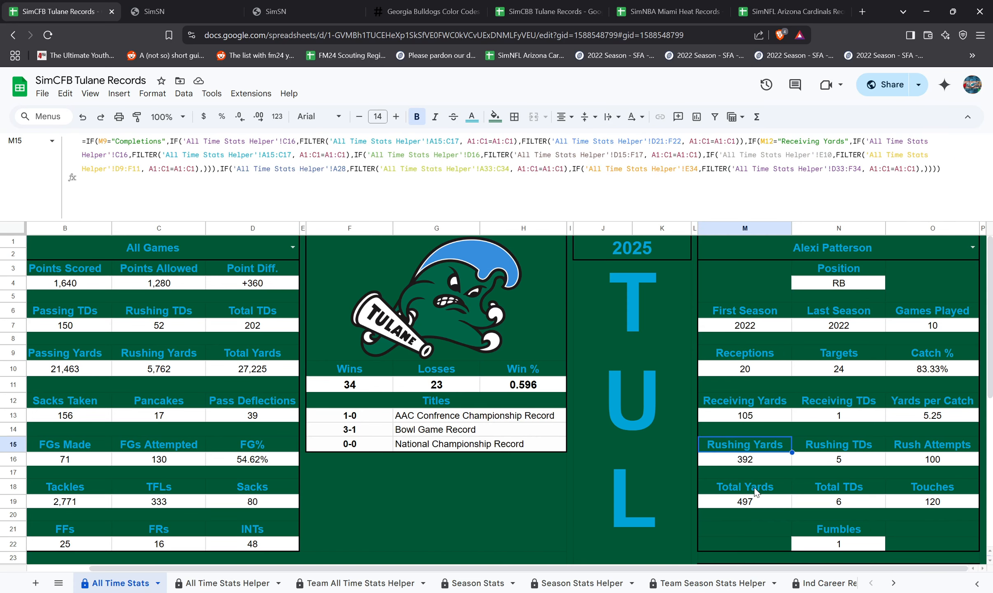
click(754, 490)
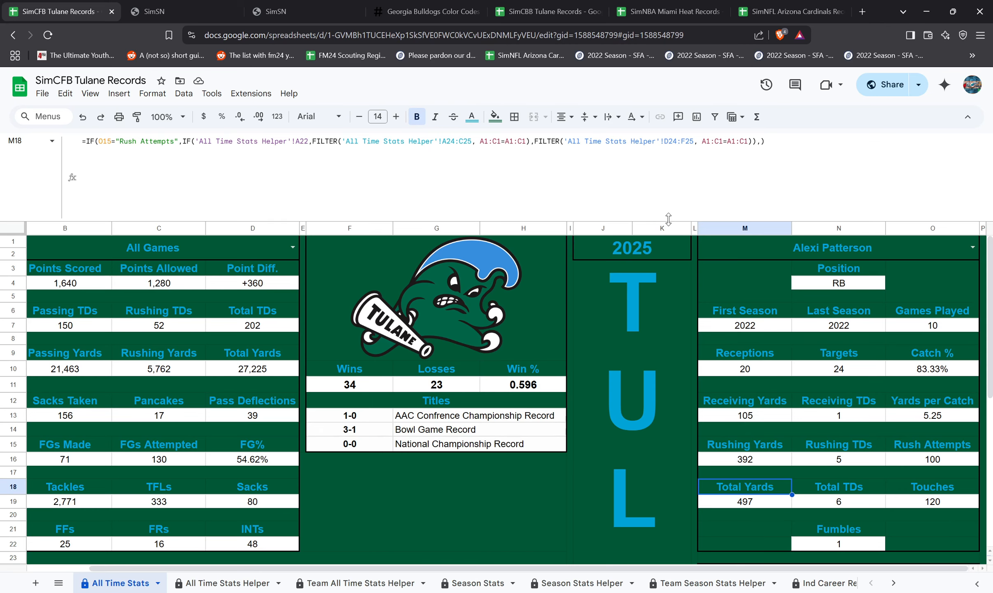
drag(669, 220, 671, 158)
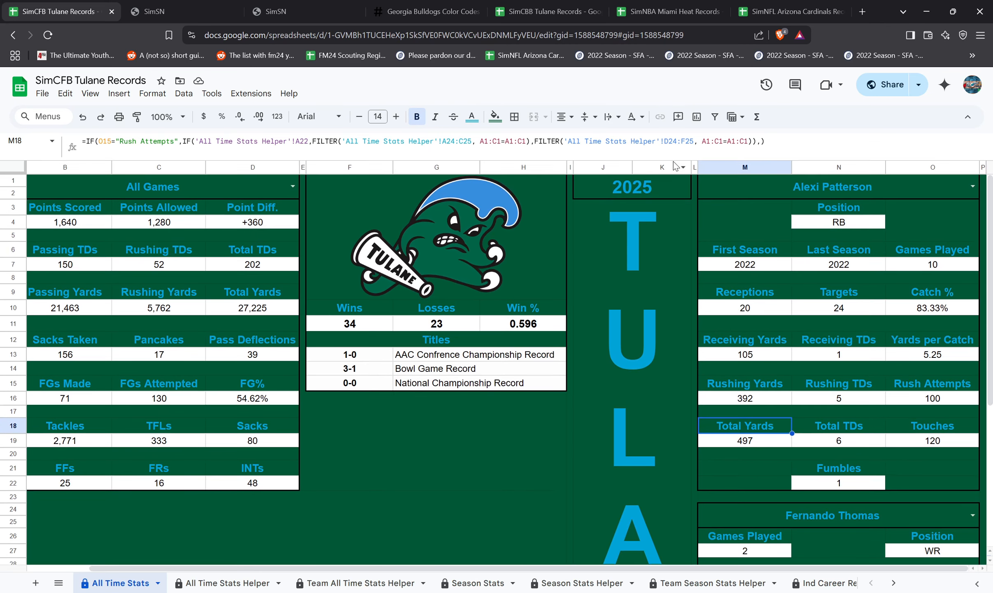
- Filter the all-time individual player list by "P" and select the quarterback
click(972, 187)
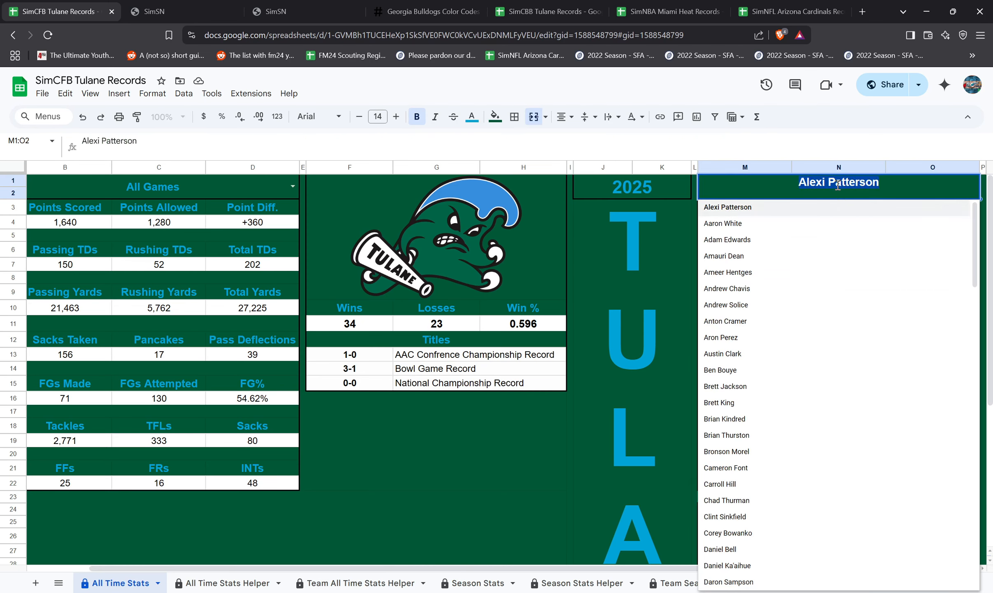
text(P)
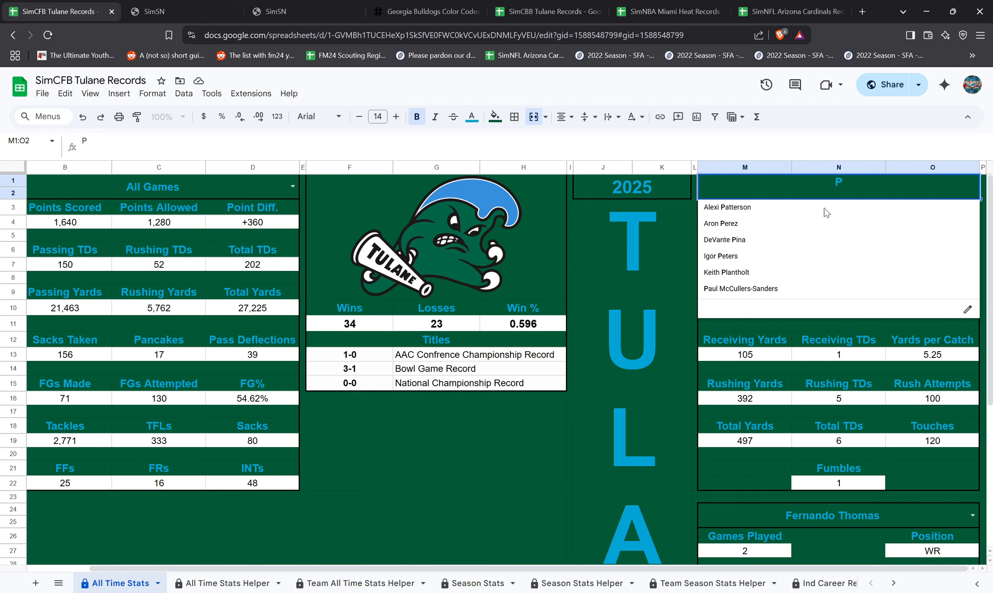
click(807, 289)
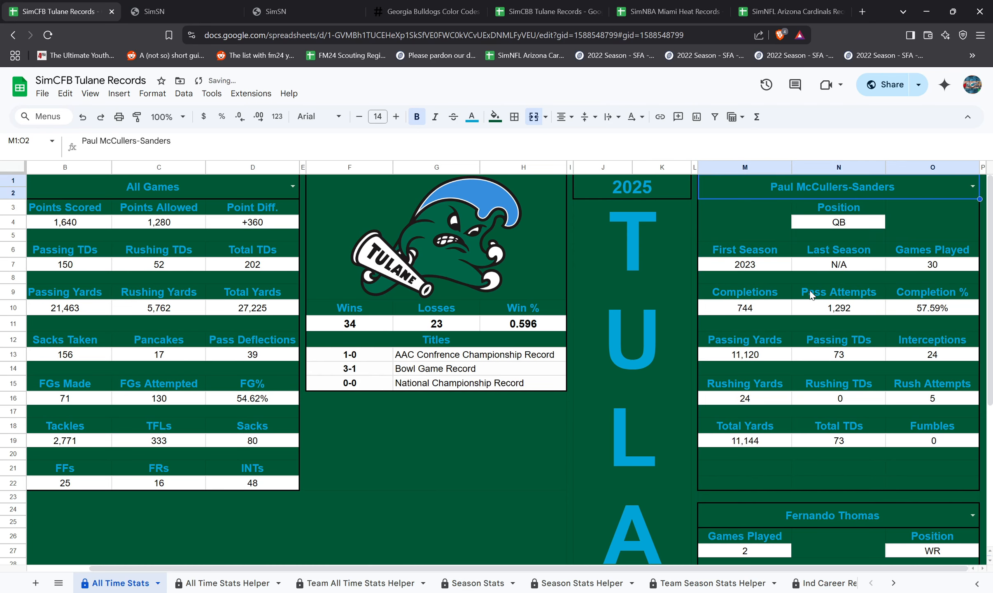
- Compare the lower individual block against the chosen opponent with its source on the Team All Time Stats Helper sheet
scroll(855, 442, down, 6)
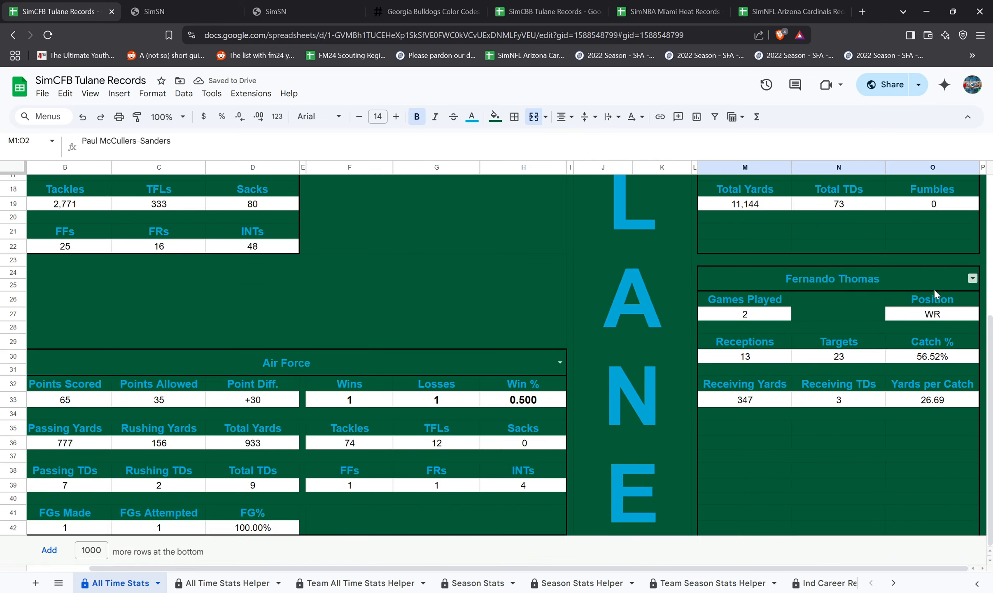
click(356, 584)
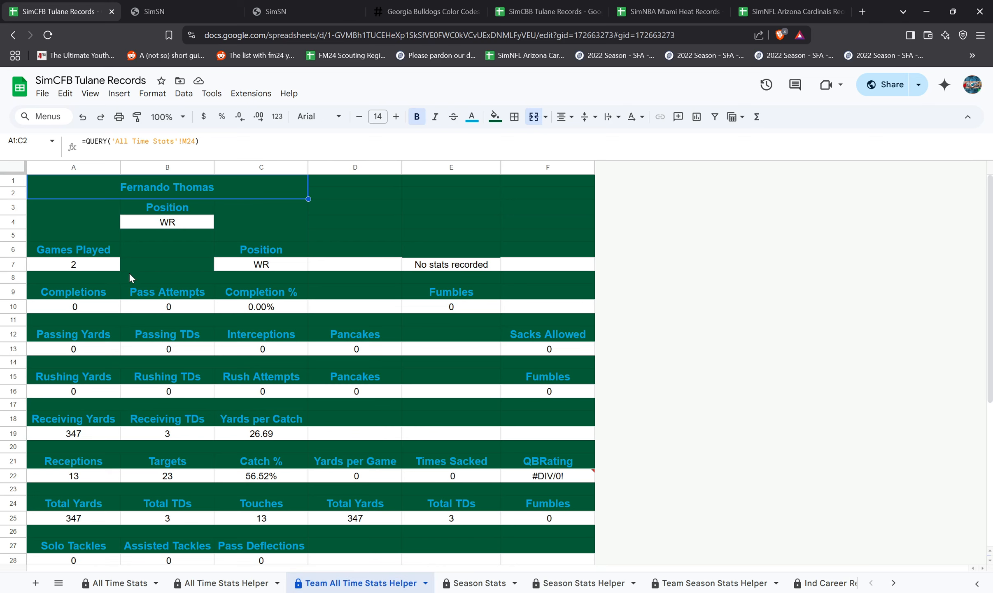
scroll(258, 427, down, 5)
scroll(257, 427, up, 4)
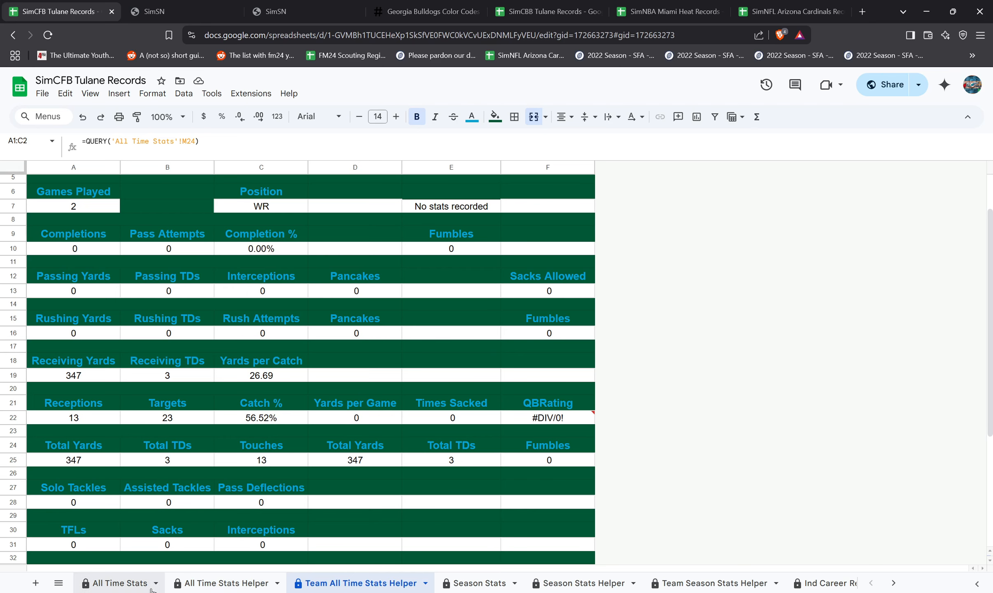
- Review the Air Force opponent block and the overall all-time blocks on the All Time Stats sheet
click(137, 586)
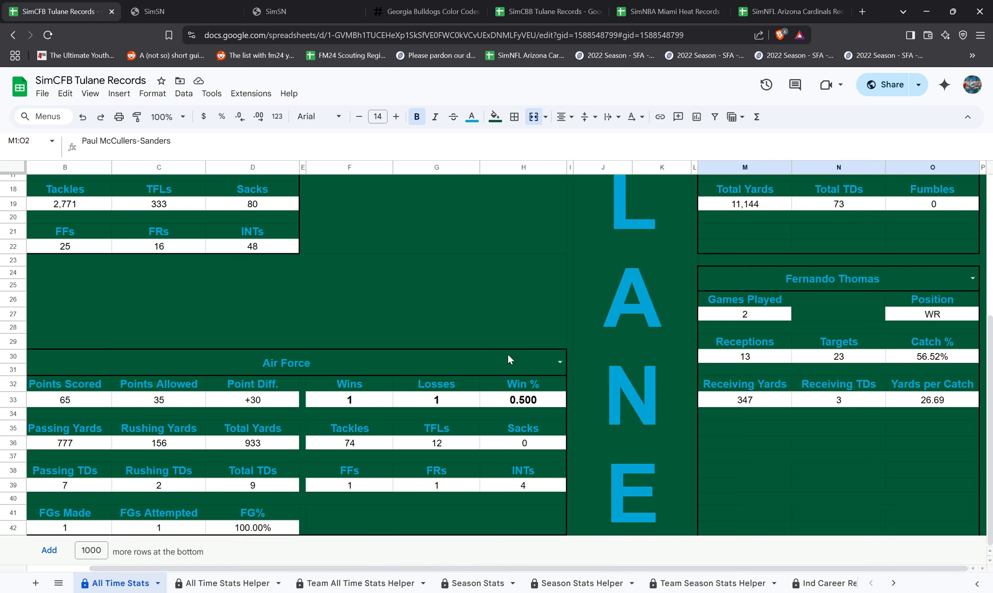
click(558, 361)
click(358, 327)
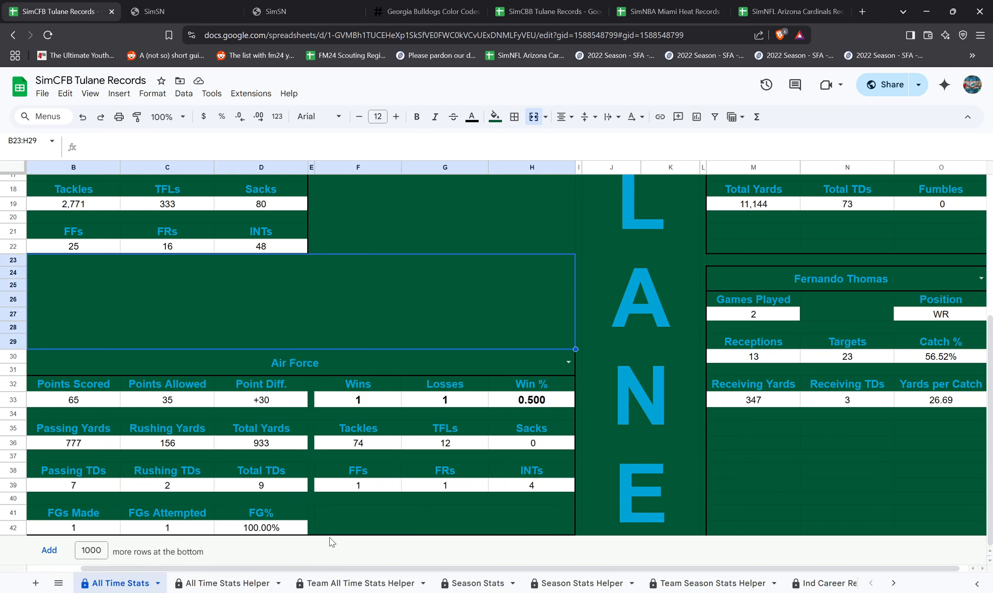
scroll(468, 549, up, 5)
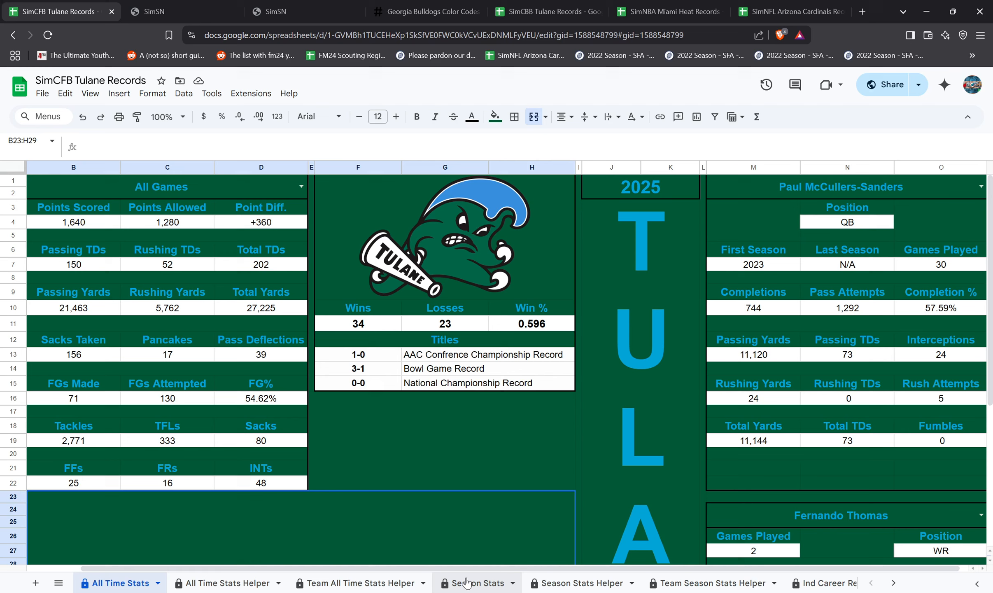
- Set the season on the Season Stats sheet to 2022
click(467, 584)
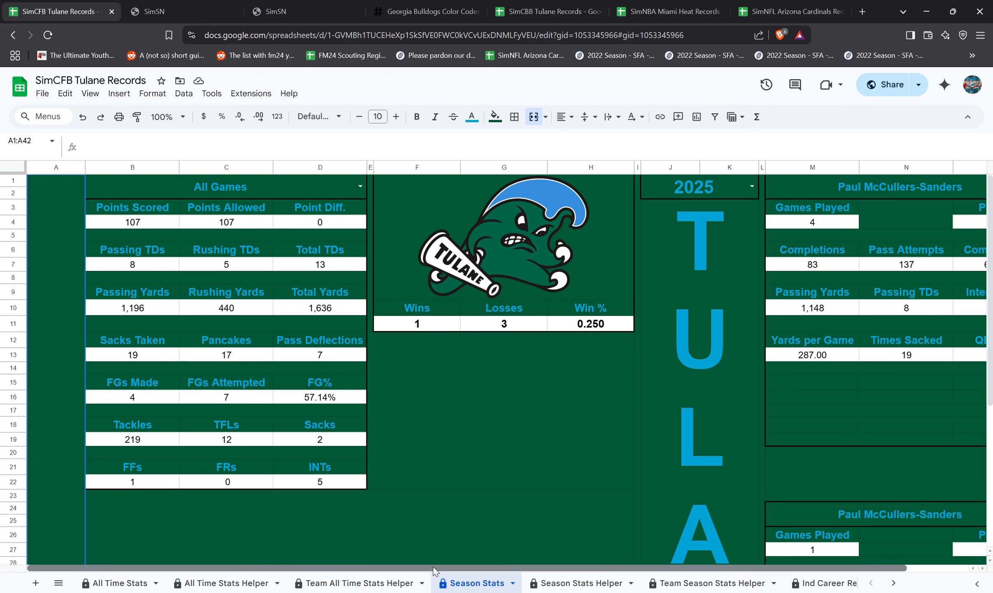
drag(451, 568, 513, 569)
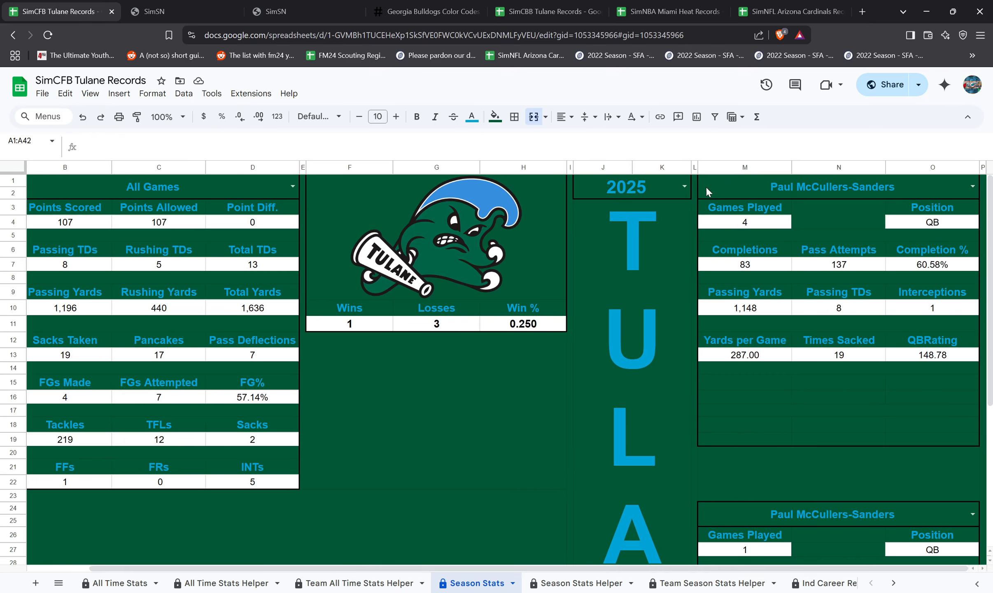
click(684, 187)
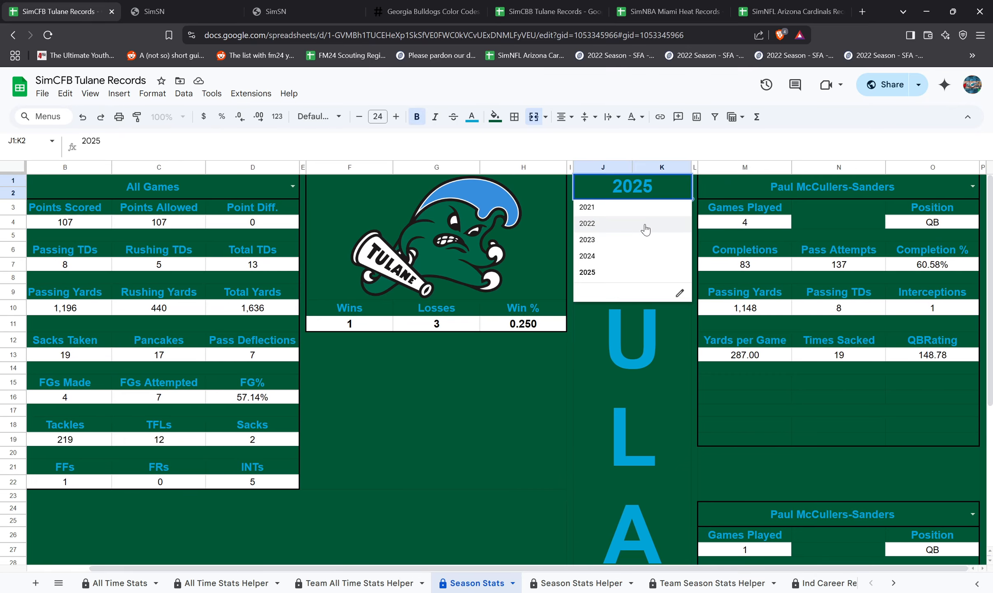
click(644, 223)
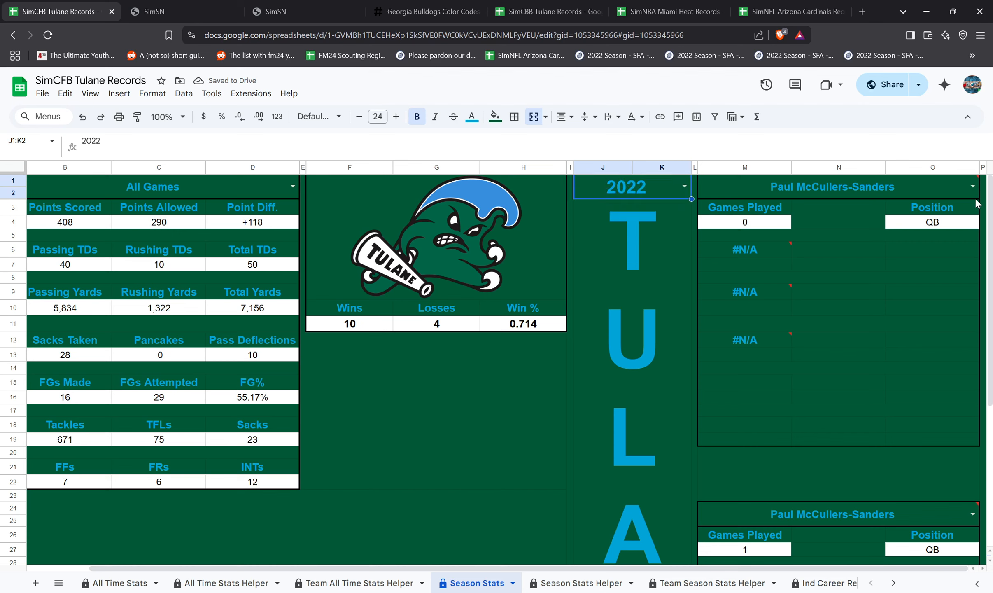
- Select the 2022 season's quarterback in the upper individual player block of the Season Stats sheet
click(972, 187)
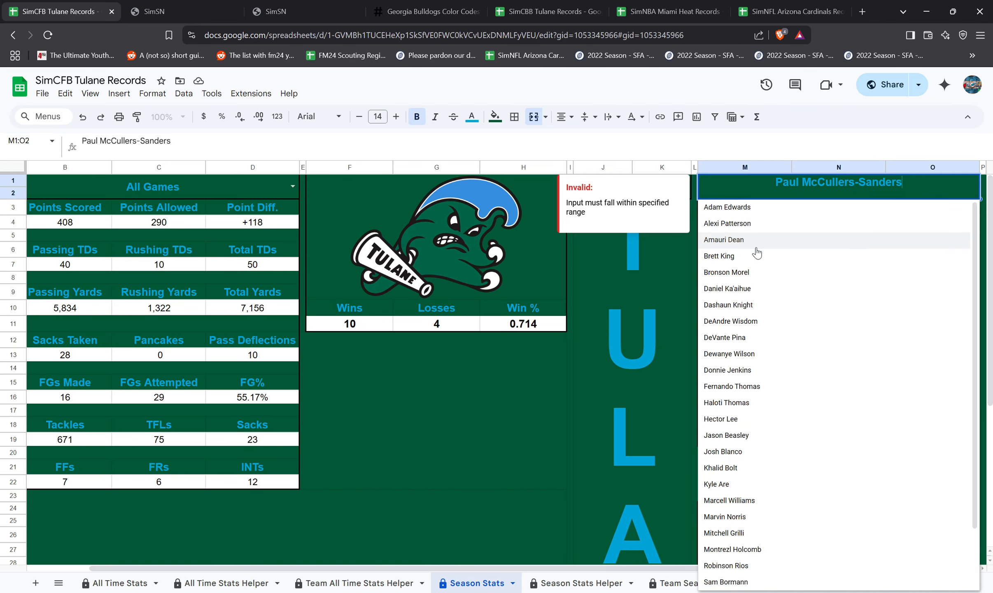
click(753, 272)
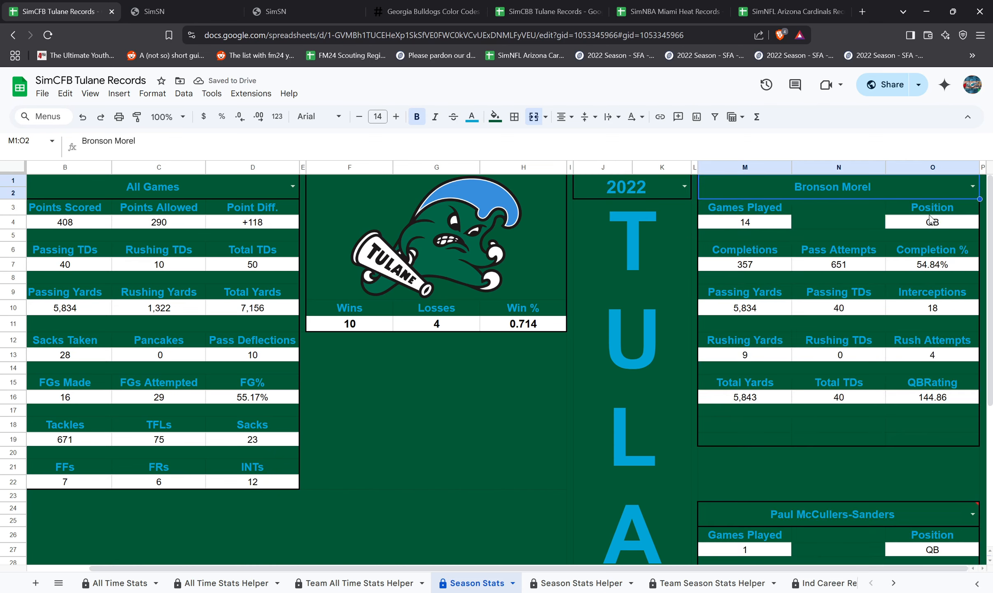
- Set the season to 2023 and select that season's quarterback in the upper individual player block
click(684, 187)
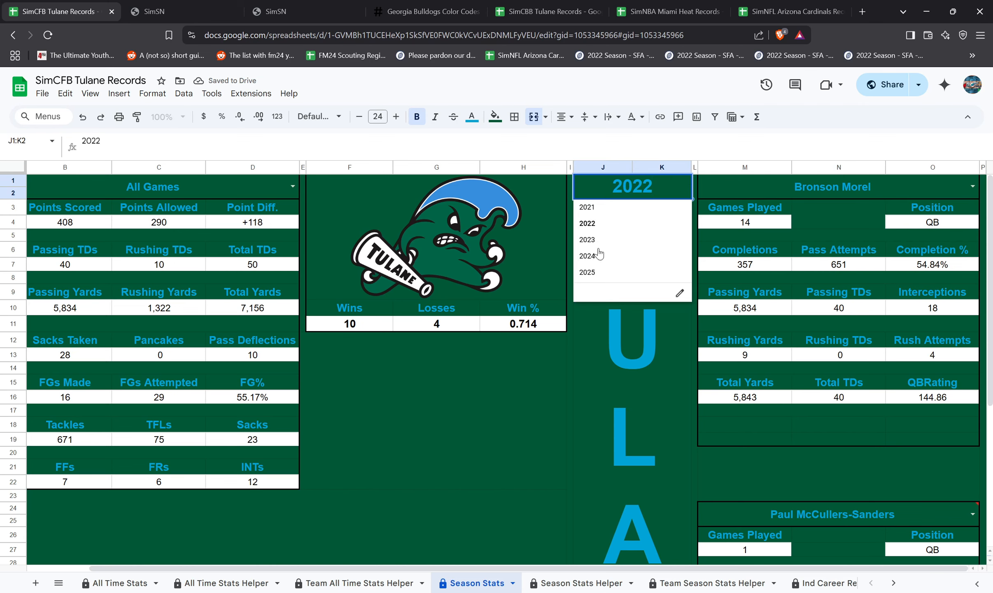
click(597, 244)
click(972, 187)
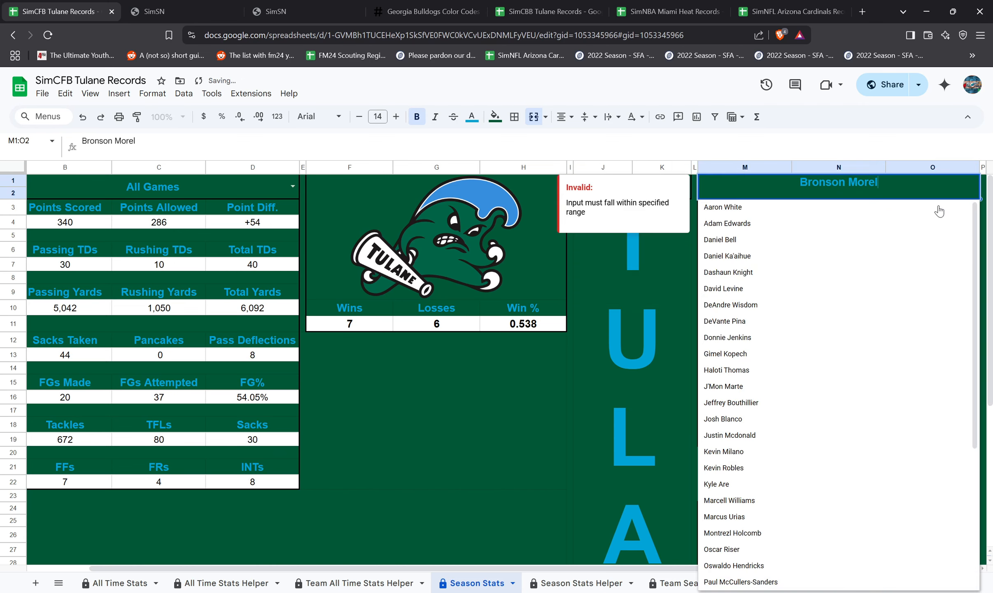
scroll(773, 434, down, 5)
click(769, 366)
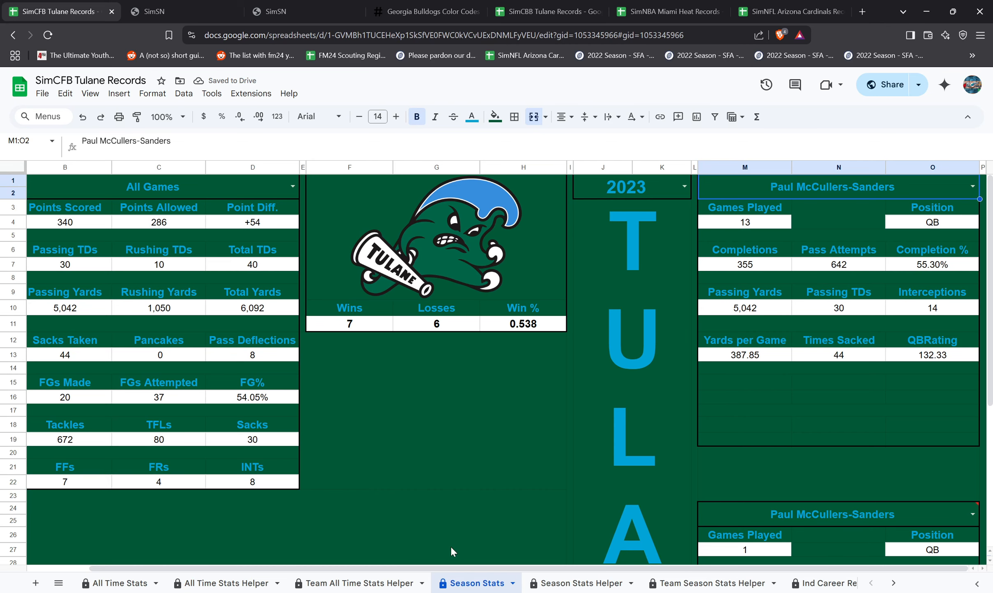
- Switch the season team block's game filter to Conference Games, to Non-Conference Games, and back to All Games
drag(497, 569, 434, 568)
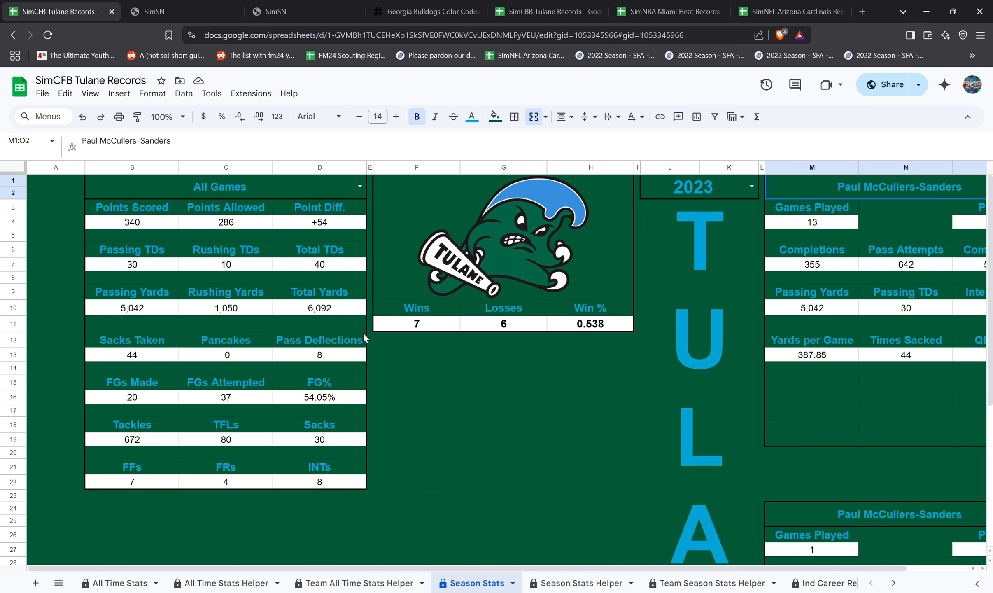
click(346, 177)
click(217, 231)
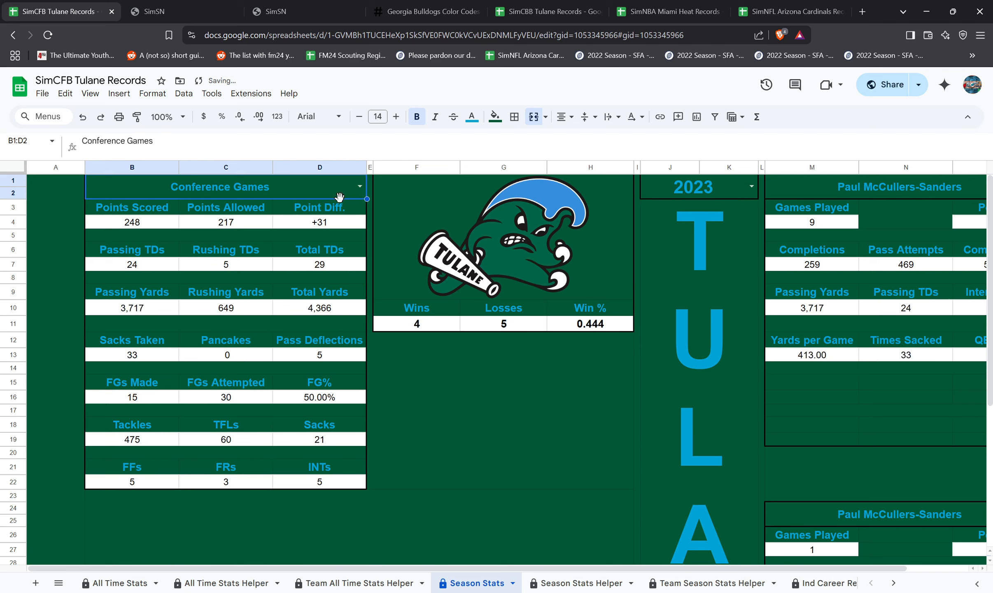
click(354, 196)
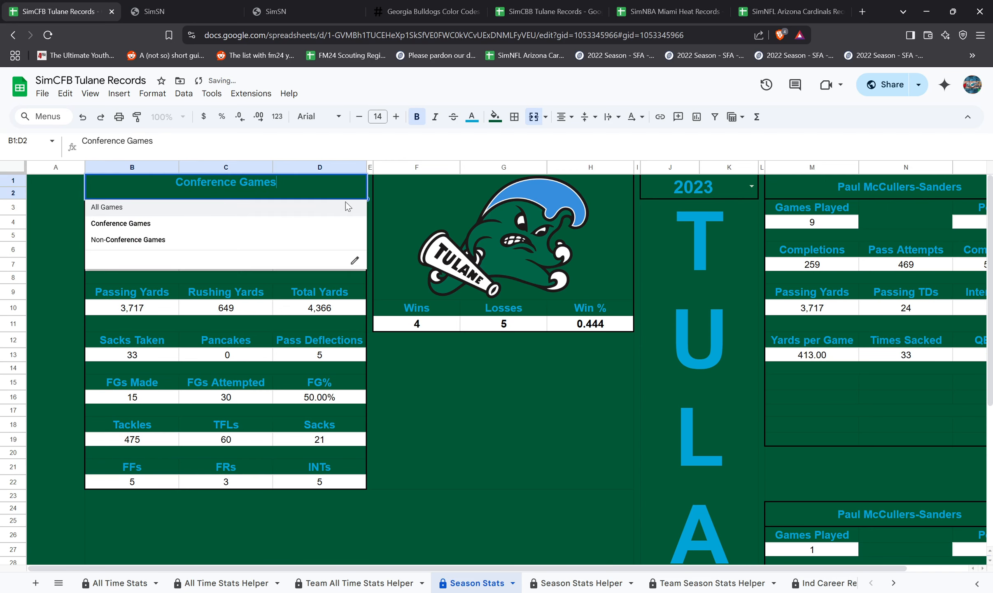
click(223, 244)
click(359, 186)
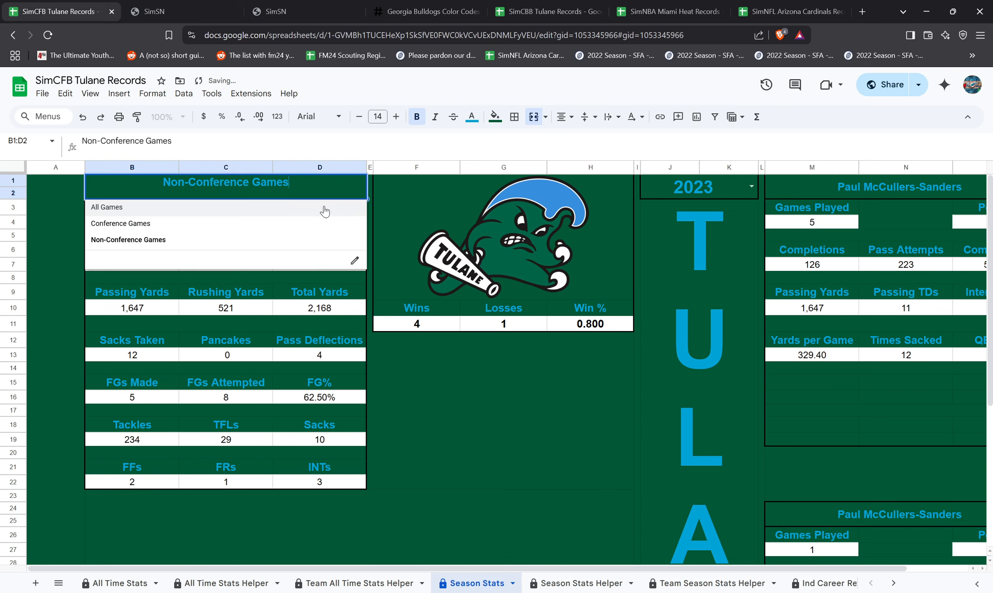
click(321, 209)
- Set the opponent of the lower team block to Army and then change it to Memphis
scroll(409, 382, down, 5)
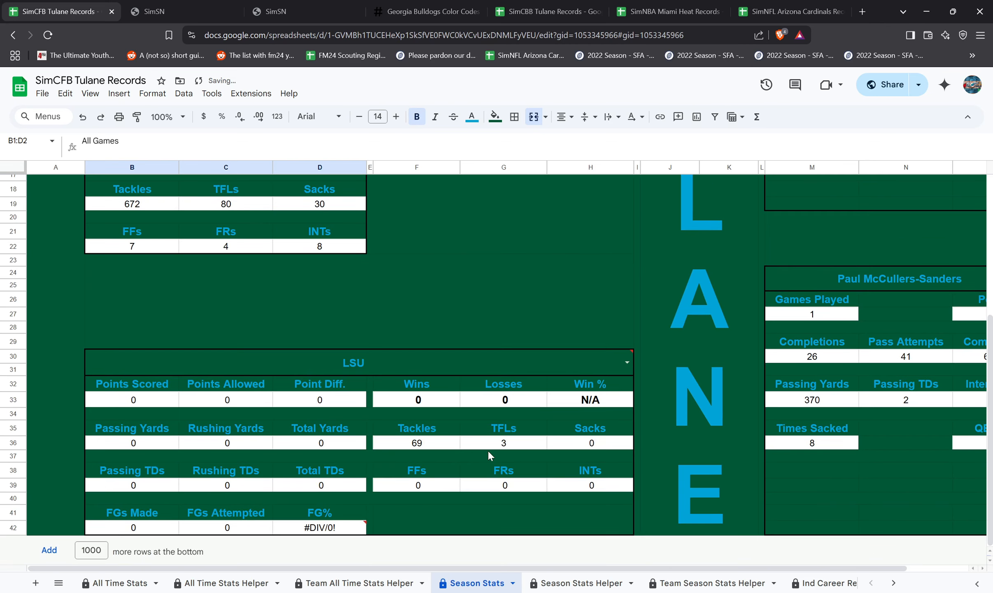
click(626, 362)
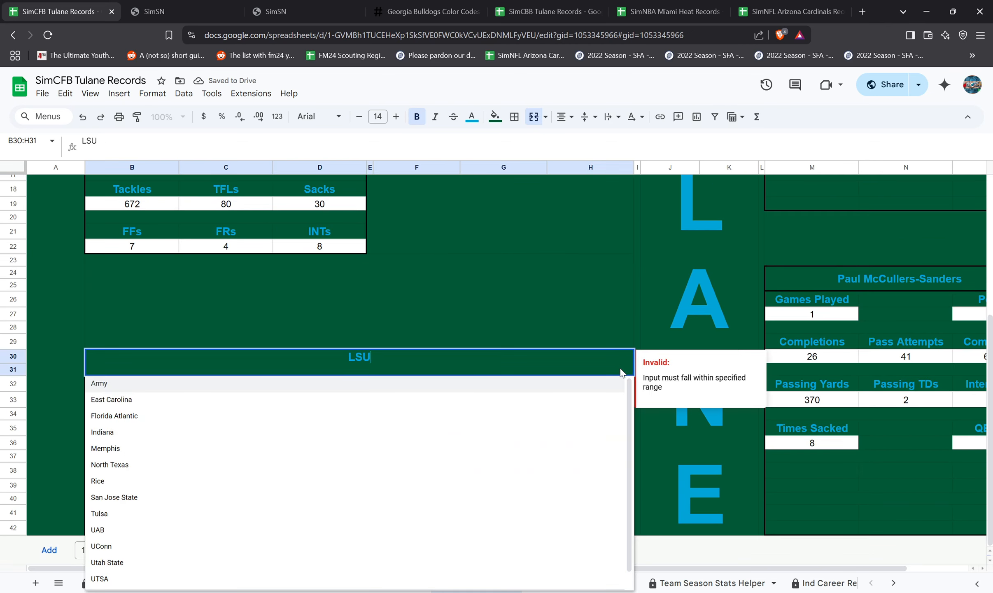
click(198, 387)
click(626, 362)
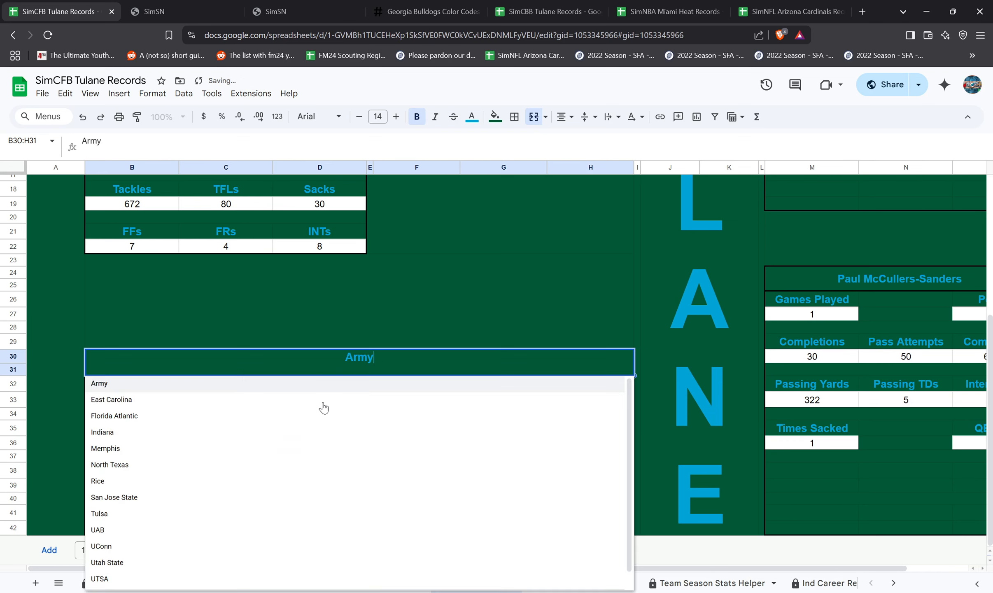
click(234, 450)
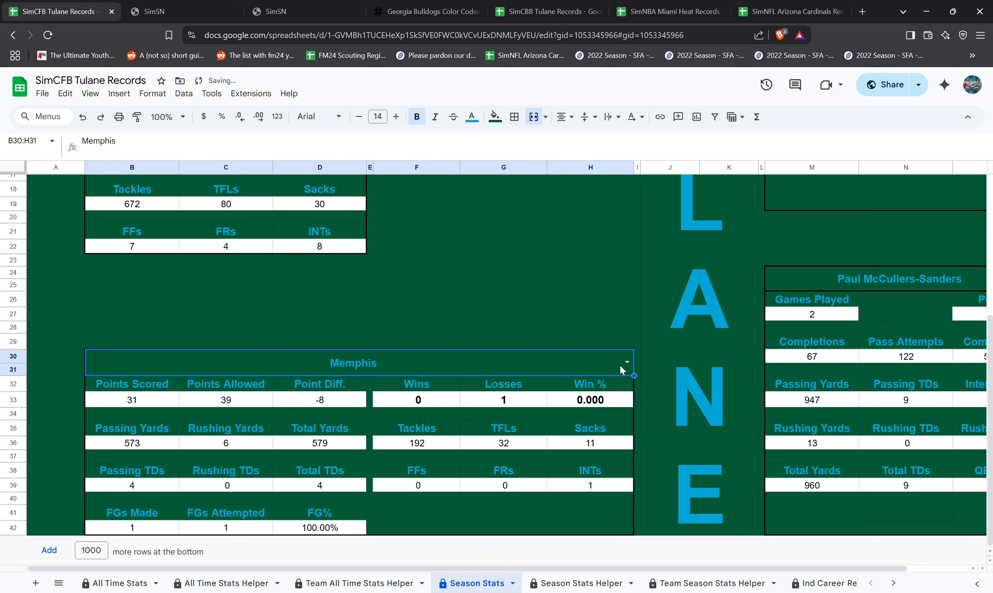
- Review the 2023 team and Memphis blocks, and look through the season and team all-time helper sheets that support the stats pages
scroll(789, 363, up, 6)
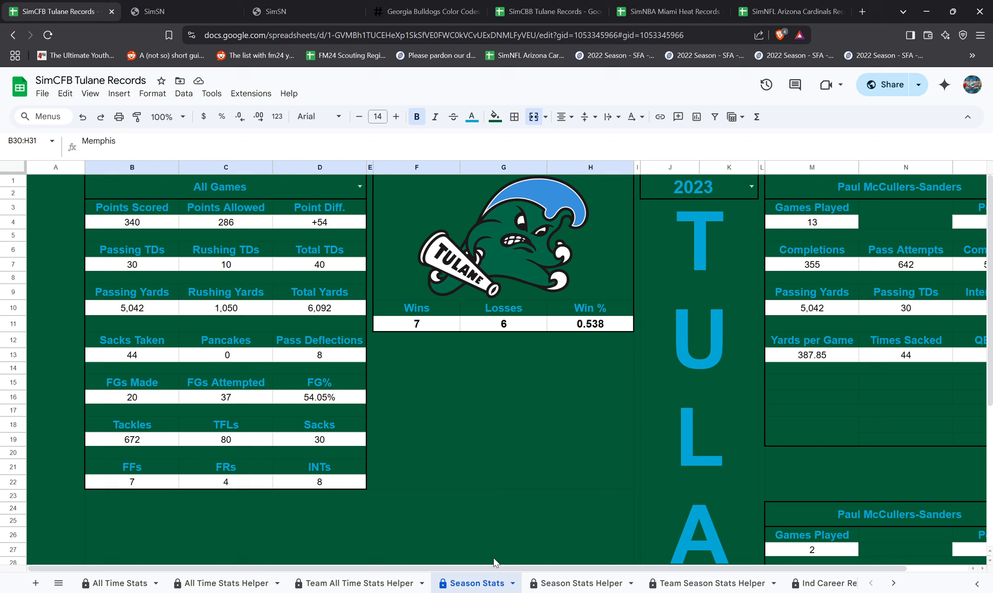
mouse_move(498, 568)
mouse_down()
mouse_move(508, 569)
mouse_move(488, 570)
mouse_up()
scroll(390, 488, down, 6)
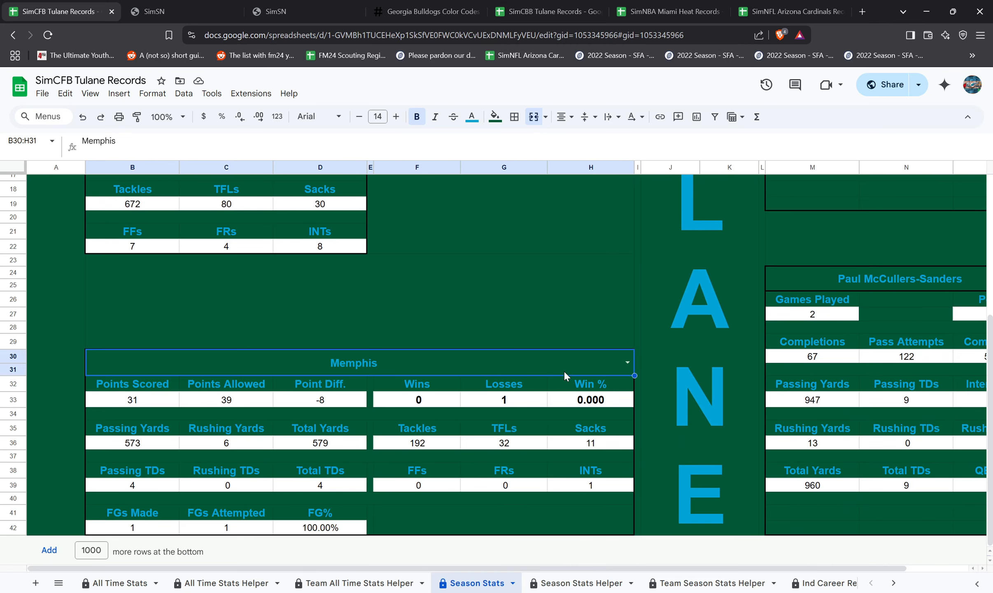
scroll(563, 371, up, 6)
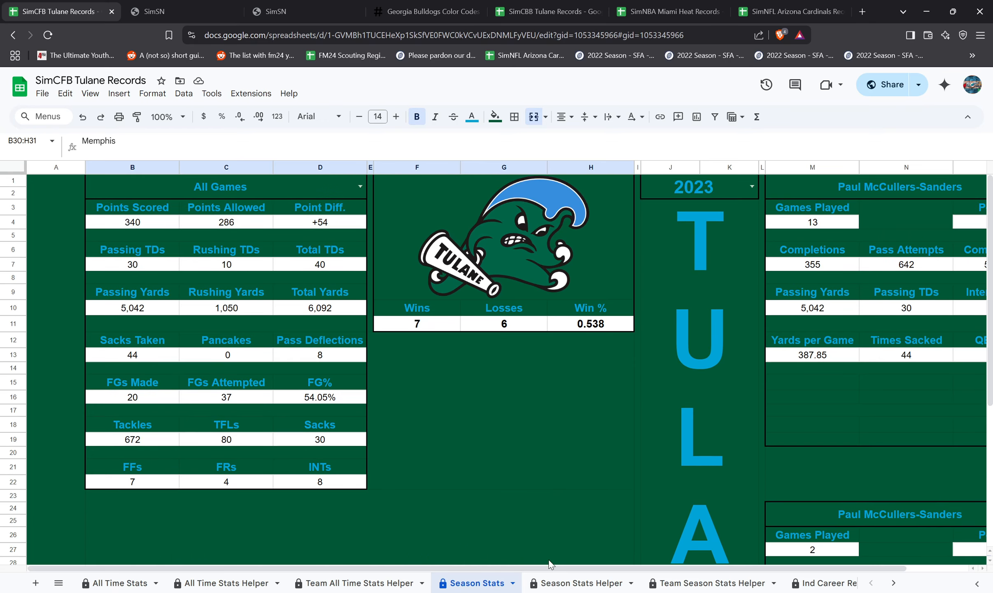
click(578, 582)
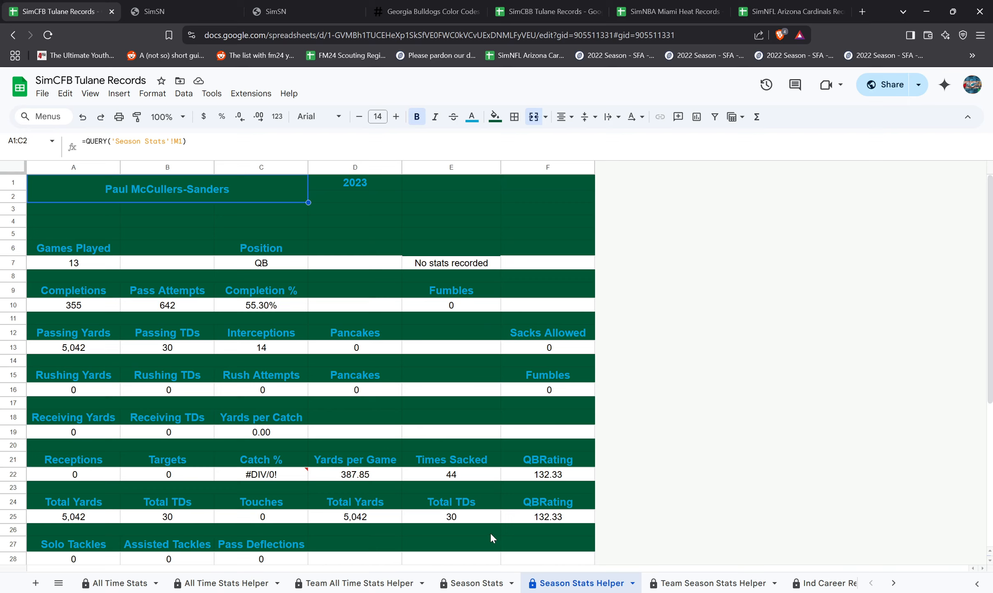
click(223, 583)
click(360, 583)
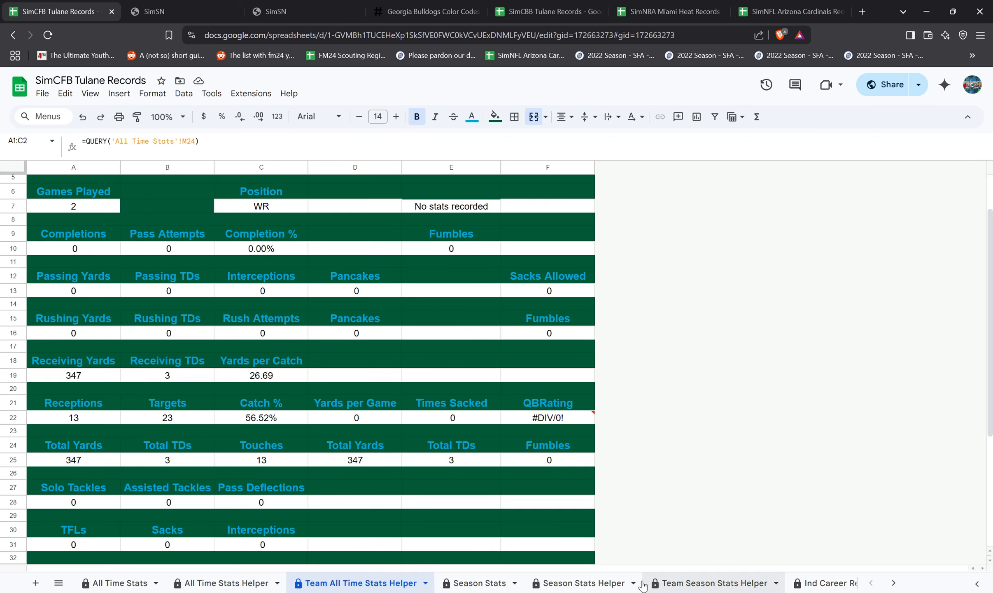
click(683, 583)
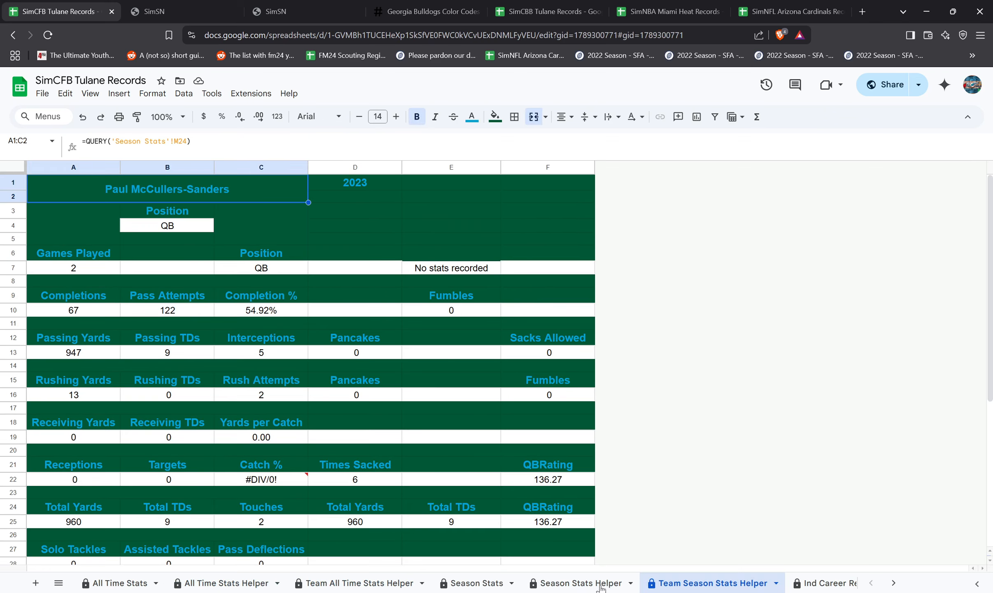
- Hide the All Time Stats Helper, Team All Time Stats Helper, Season Stats Helper and Team Season Stats Helper sheets
right_click(209, 584)
click(206, 492)
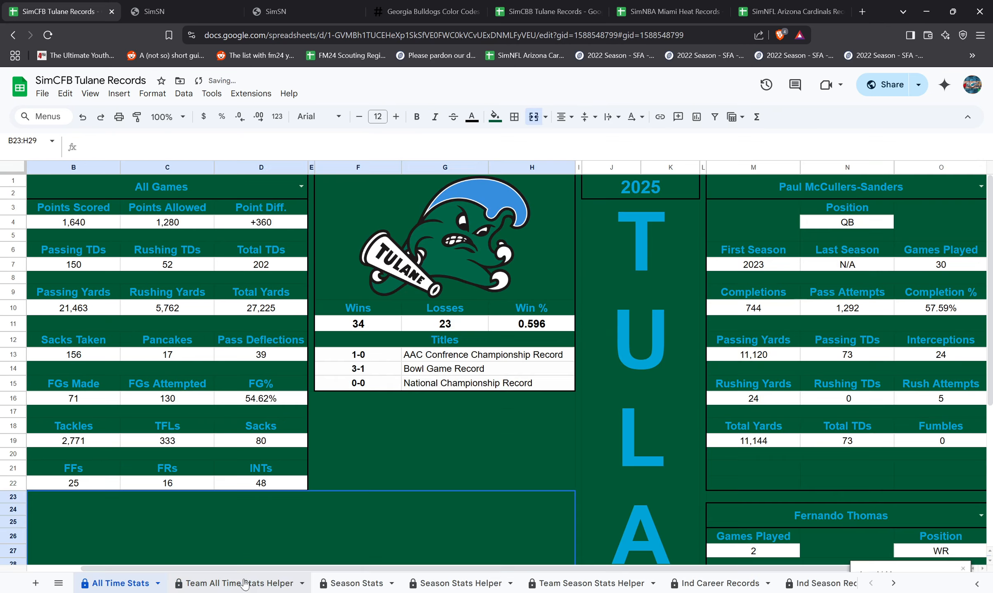
right_click(244, 583)
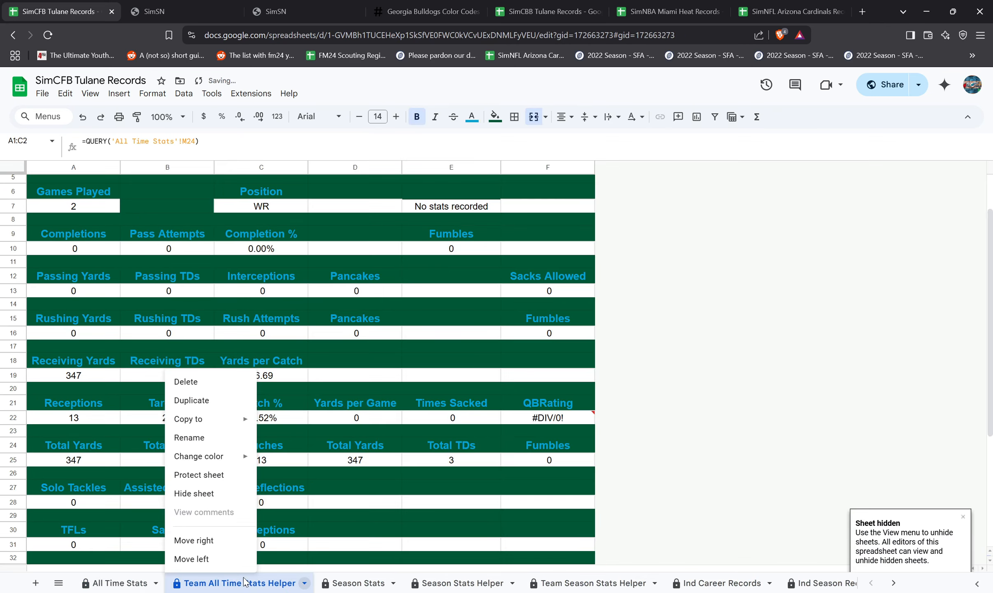
click(216, 494)
click(296, 581)
right_click(296, 581)
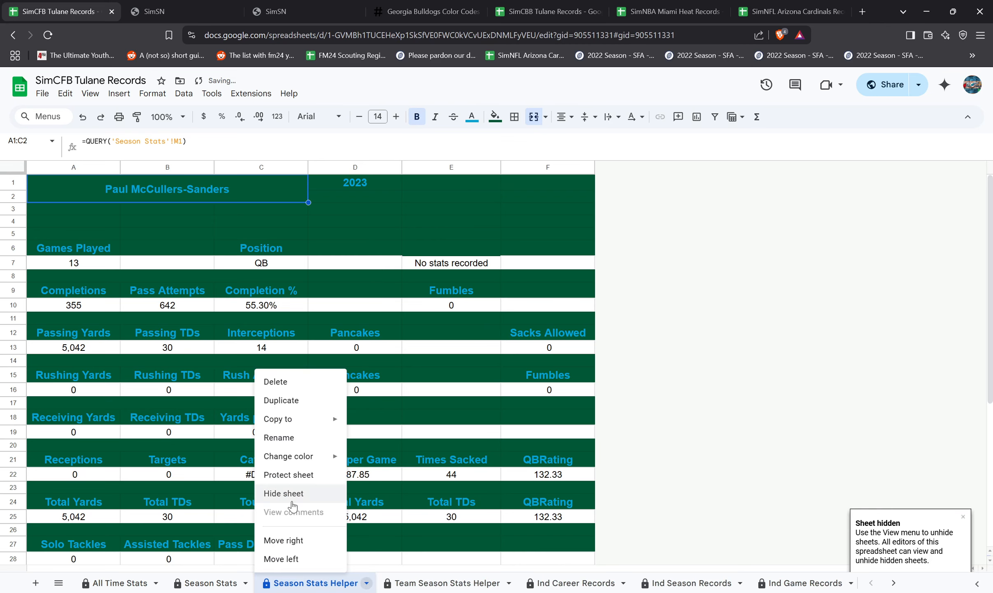
click(291, 501)
right_click(296, 581)
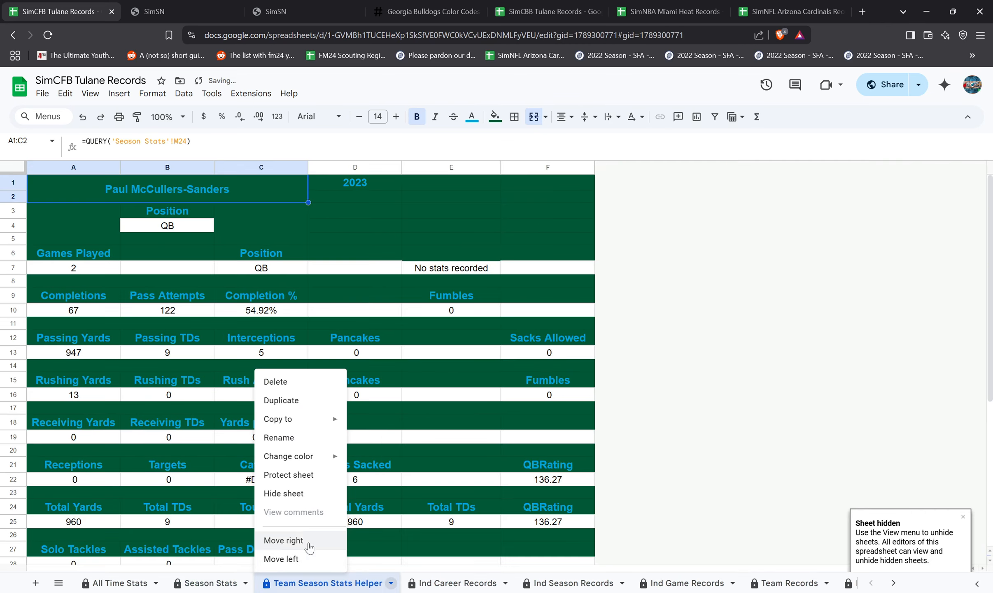
click(290, 496)
- Look through the list of all sheets for the hidden helper sheets
click(58, 582)
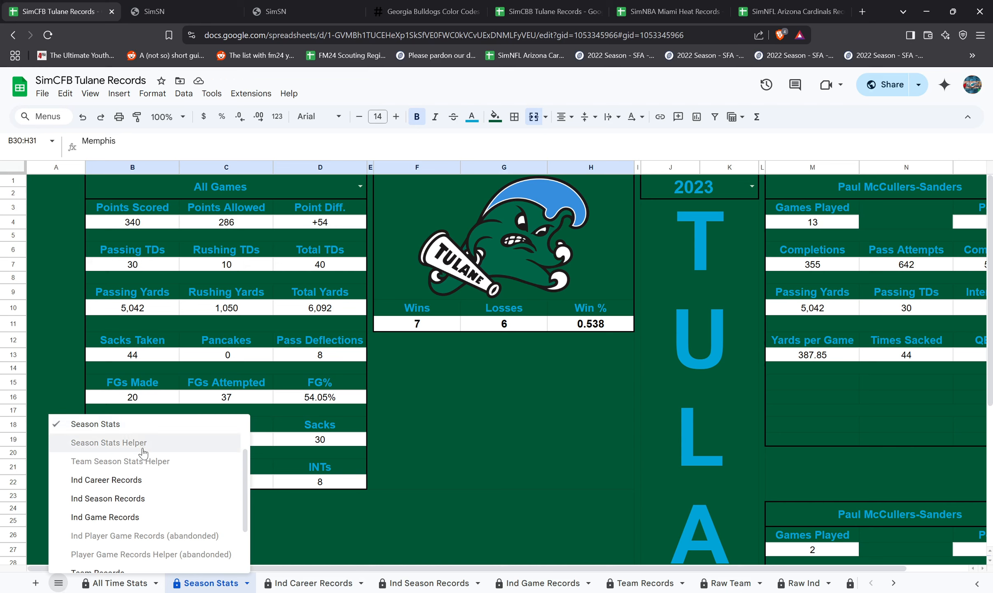
click(470, 442)
click(59, 582)
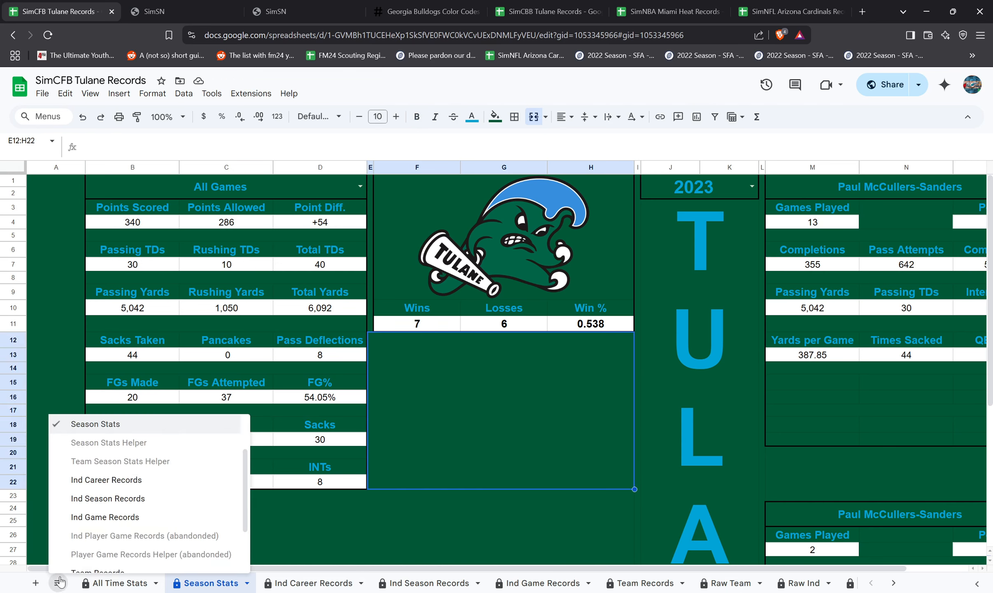
scroll(88, 537, up, 3)
click(54, 582)
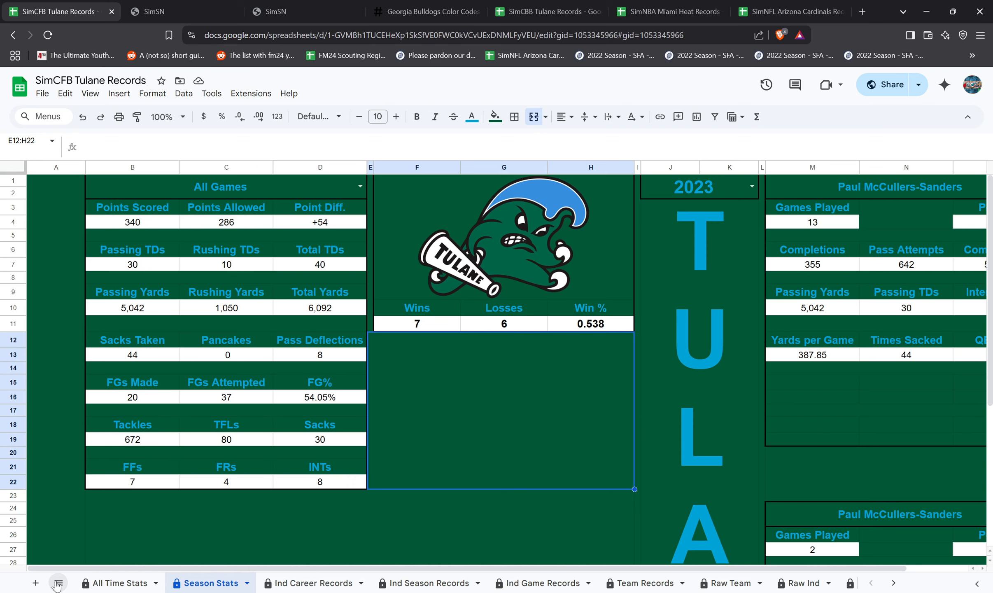
click(55, 582)
click(54, 582)
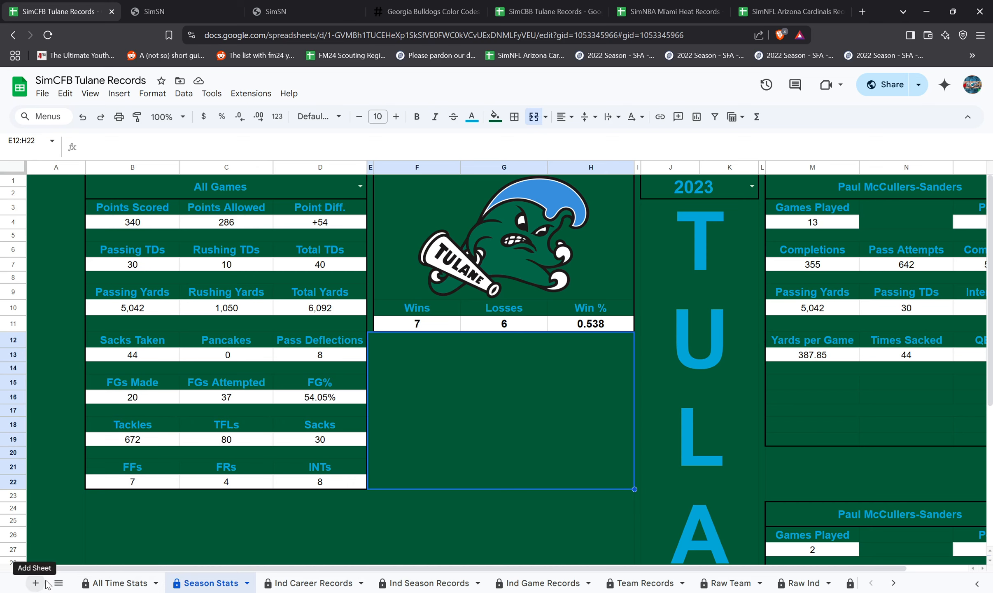
- Unhide the All Time Stats Helper sheet from the list of all sheets and hide it again
click(55, 582)
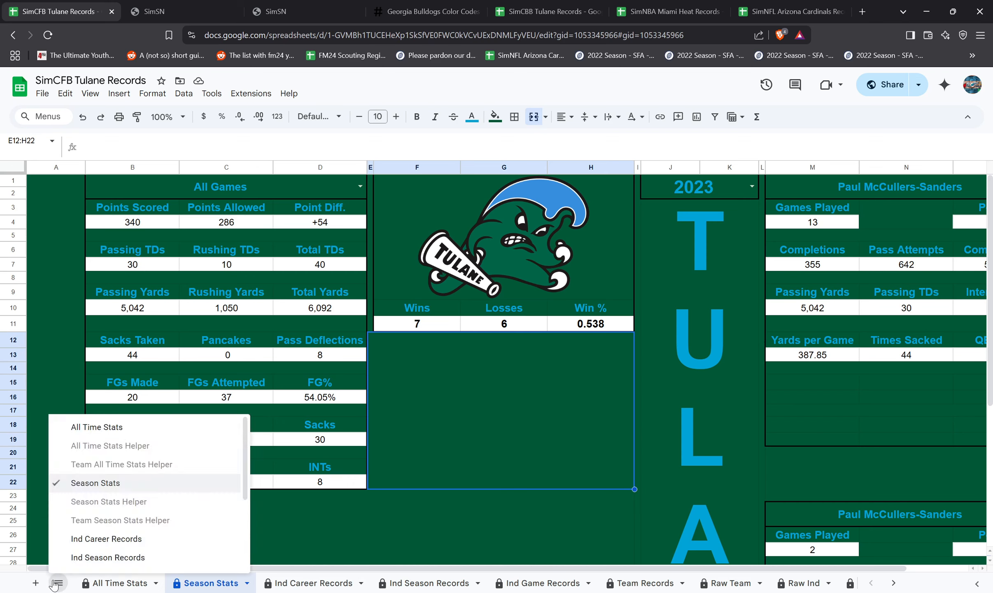
click(110, 446)
click(59, 581)
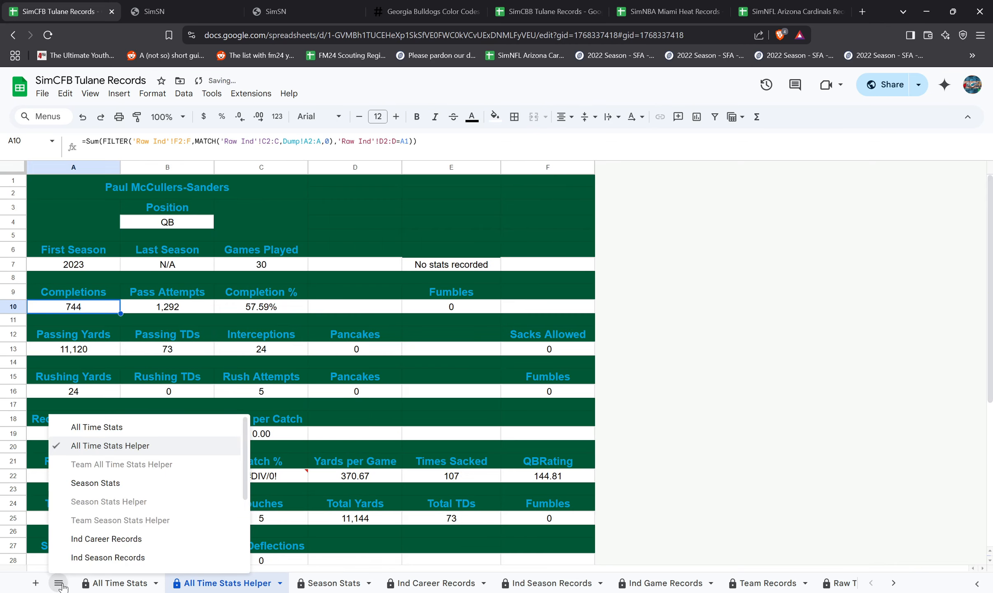
click(58, 581)
right_click(229, 583)
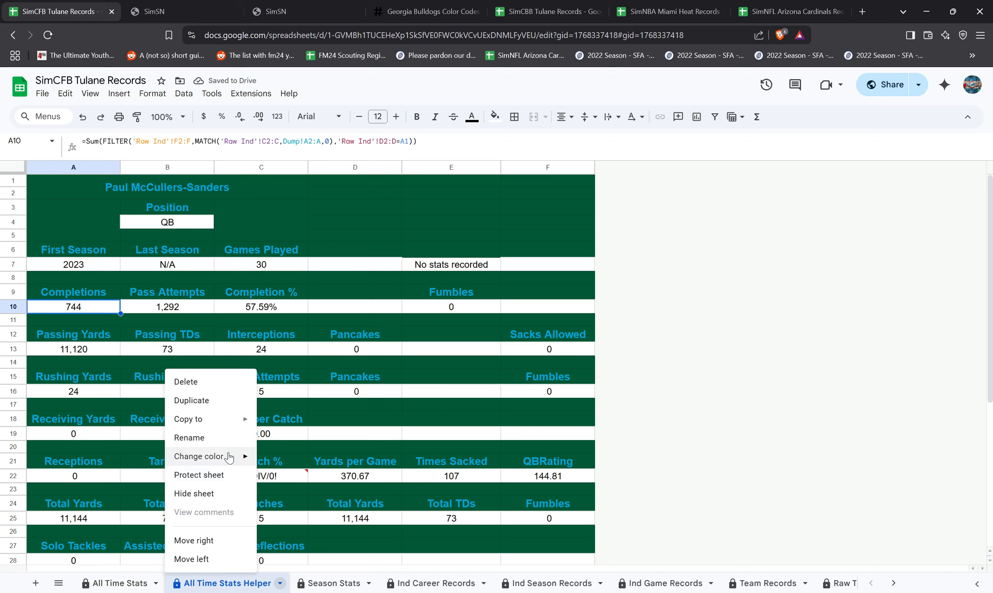
click(218, 492)
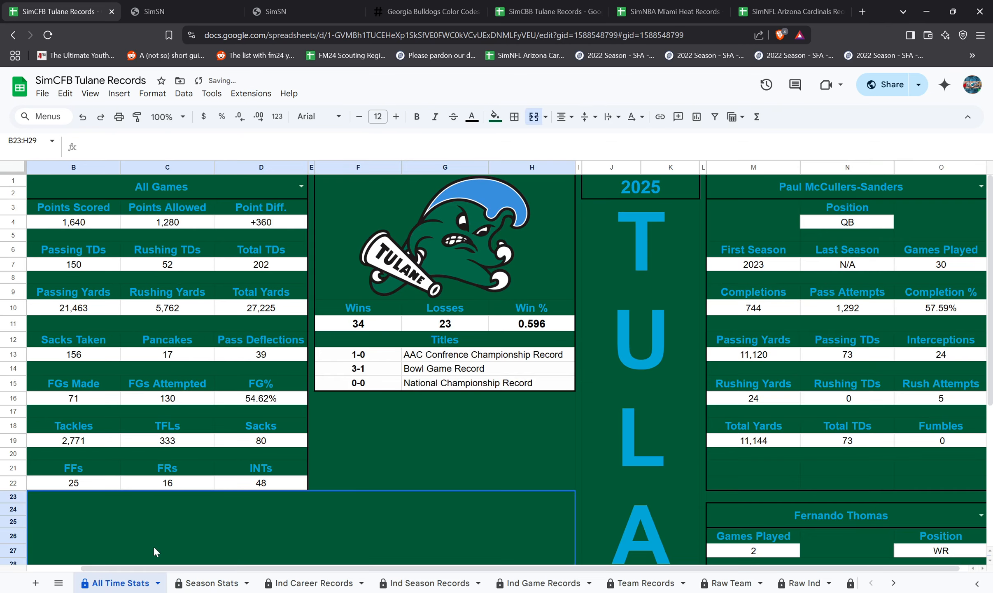
- Check the list of all sheets once more and open the Dump sheet
click(58, 582)
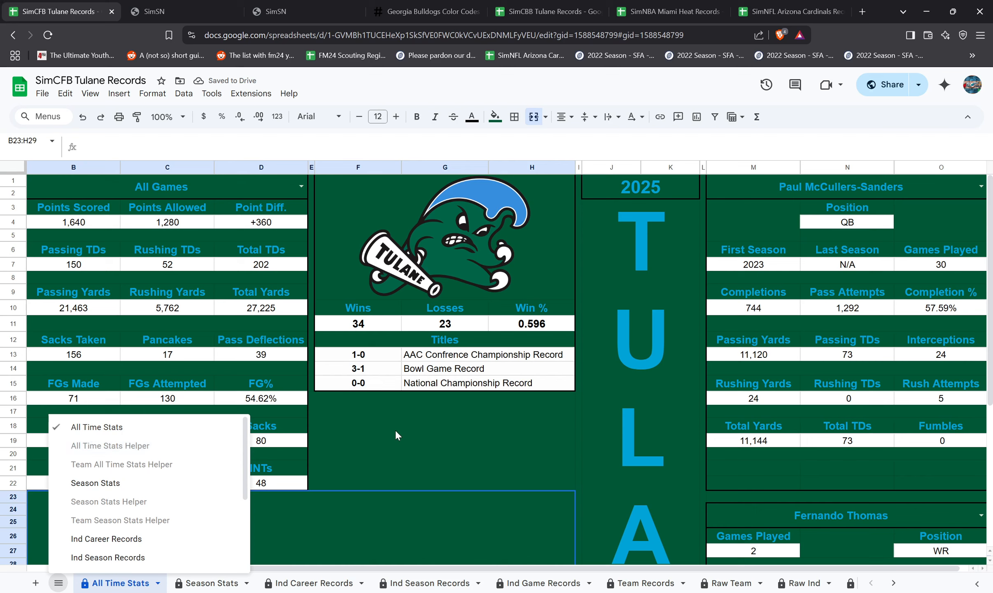
click(531, 445)
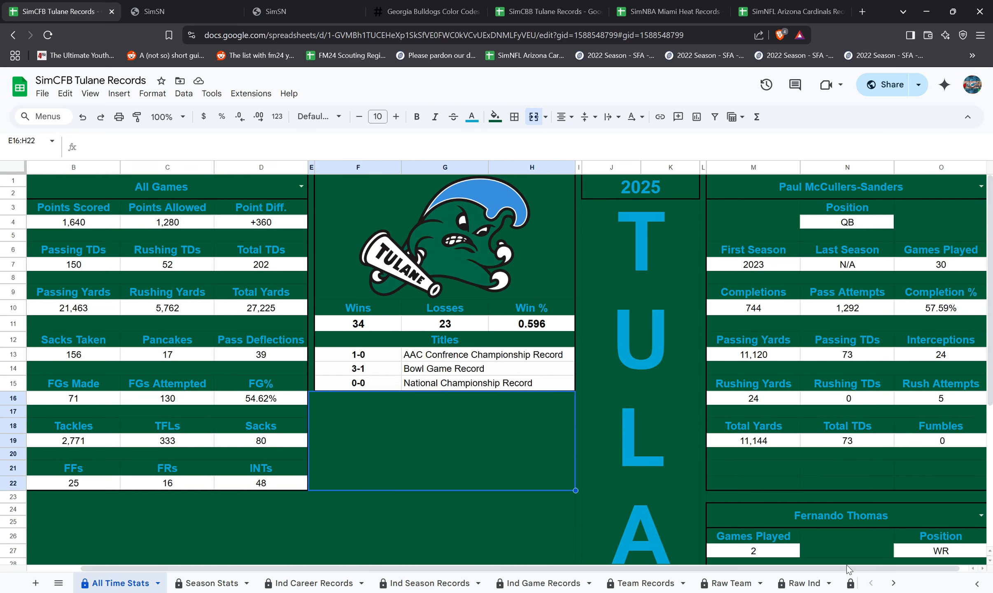
click(893, 582)
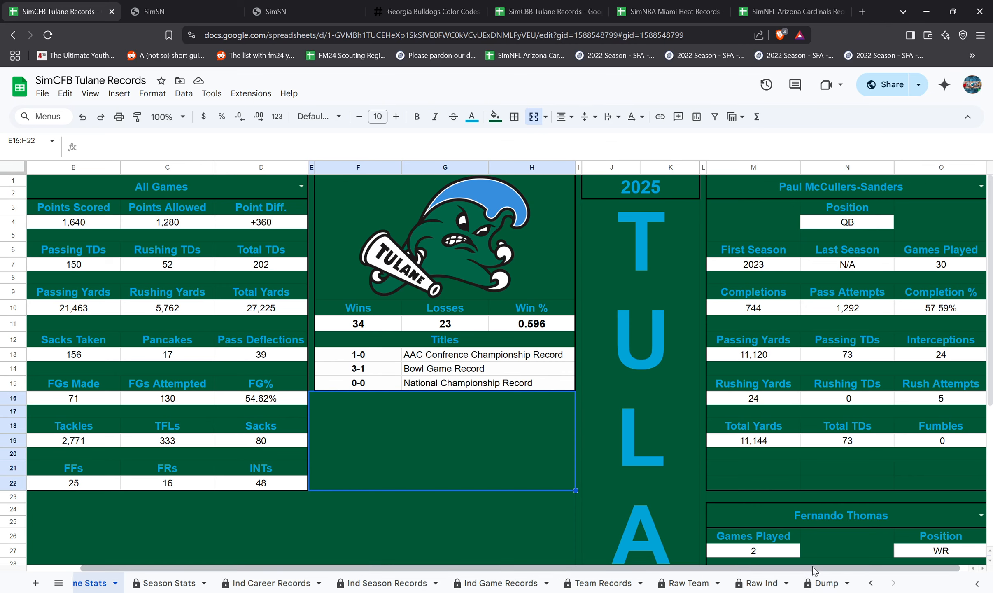
click(826, 582)
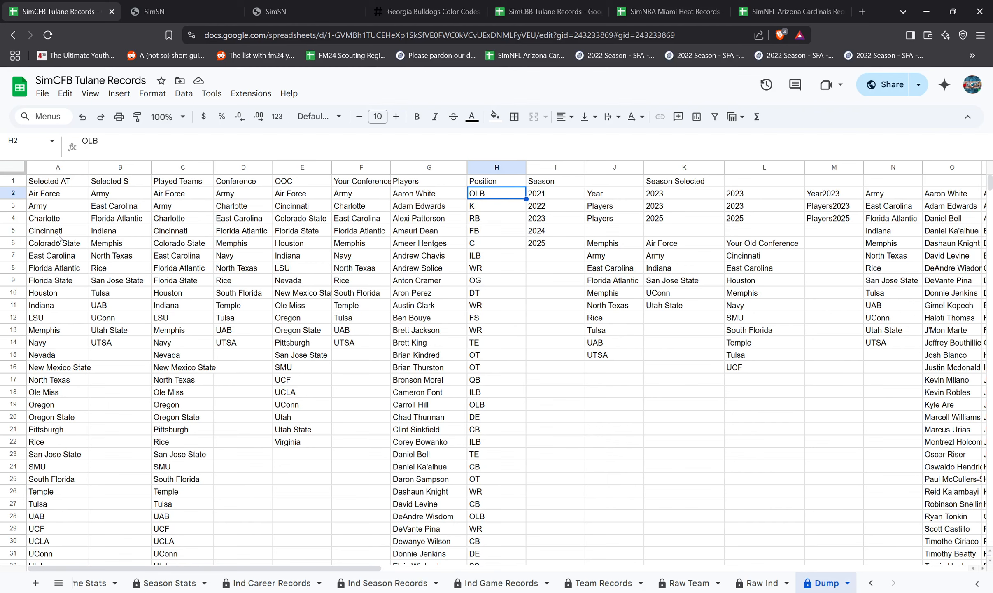
- Inspect the formulas behind the Selected AT and Selected S columns on the Dump sheet
click(65, 194)
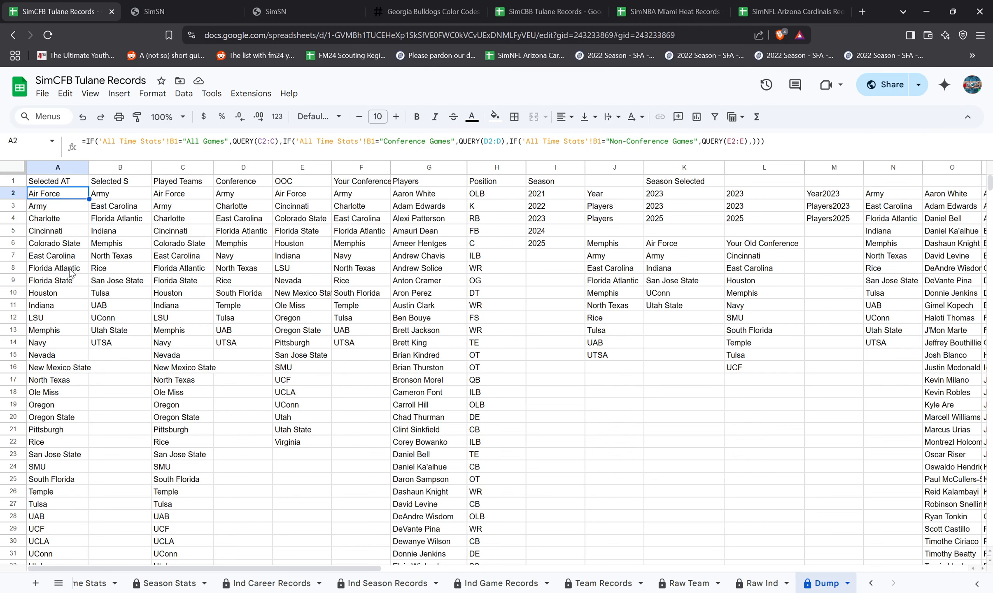
scroll(72, 273, down, 1)
scroll(72, 274, up, 1)
click(870, 583)
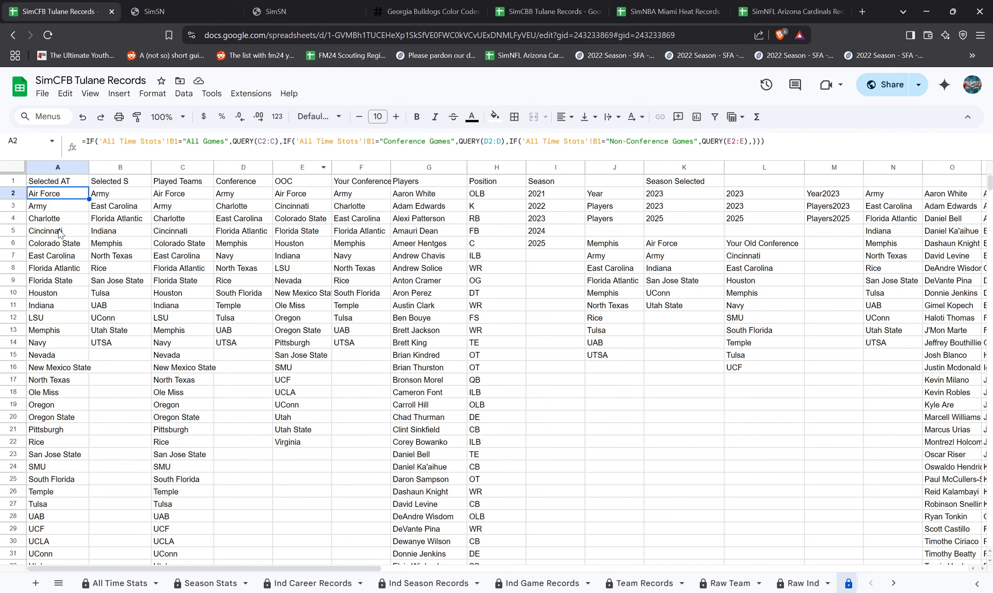
click(122, 182)
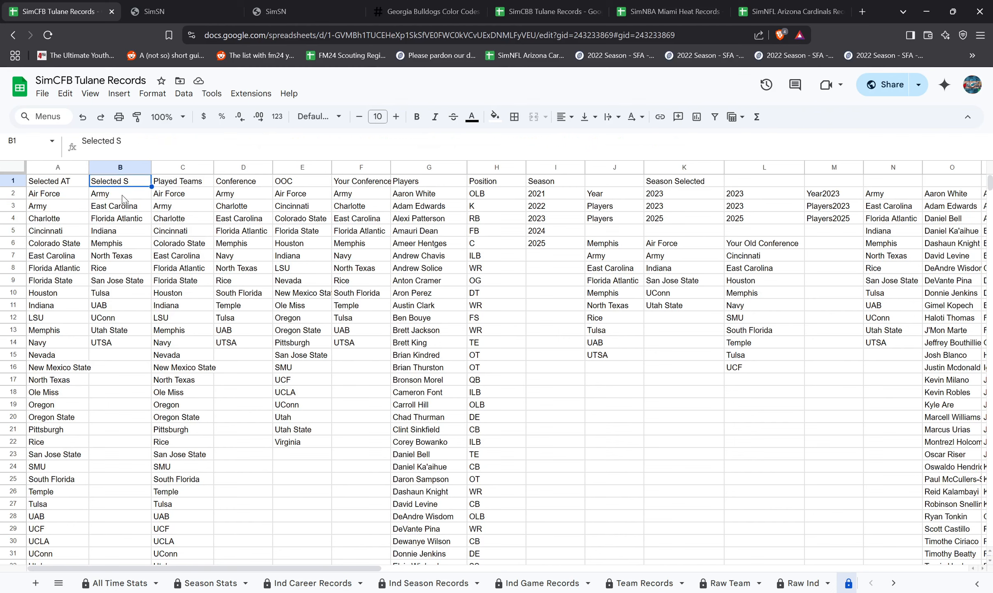
click(122, 195)
- Inspect the Played Teams formula in C2 and look through the team list to its end
click(188, 194)
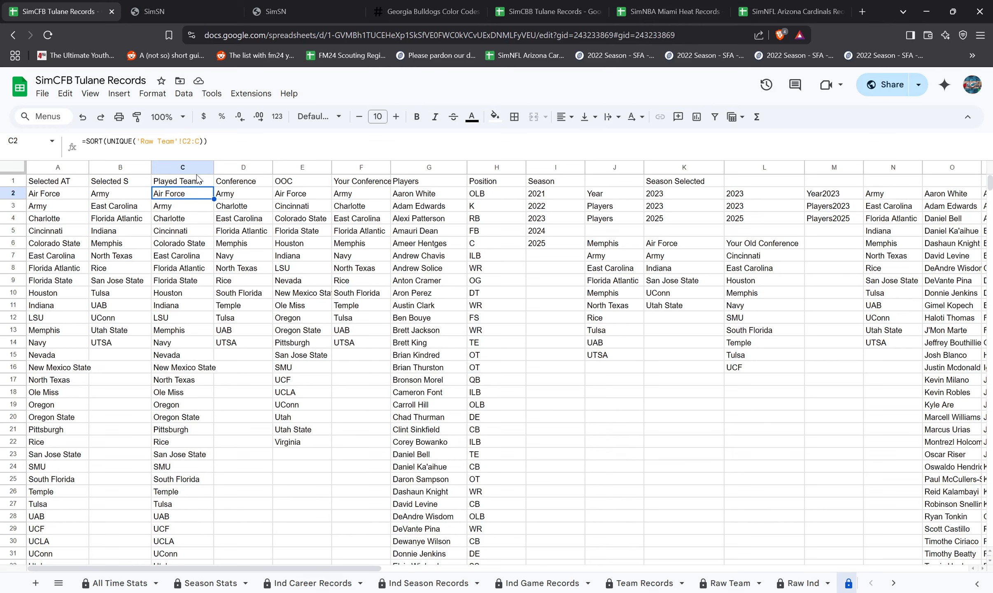
scroll(197, 179, down, 3)
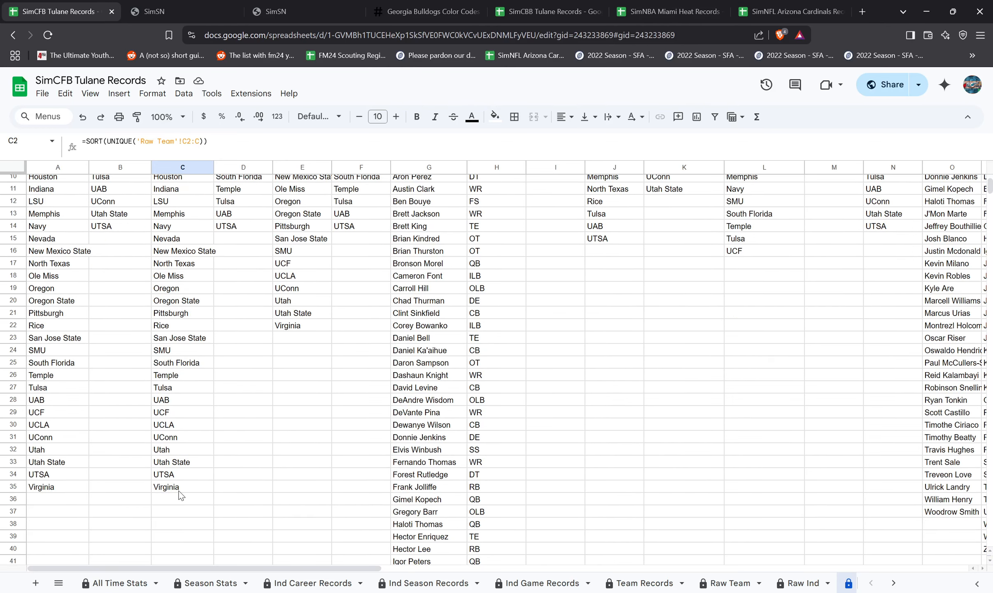
scroll(180, 483, up, 3)
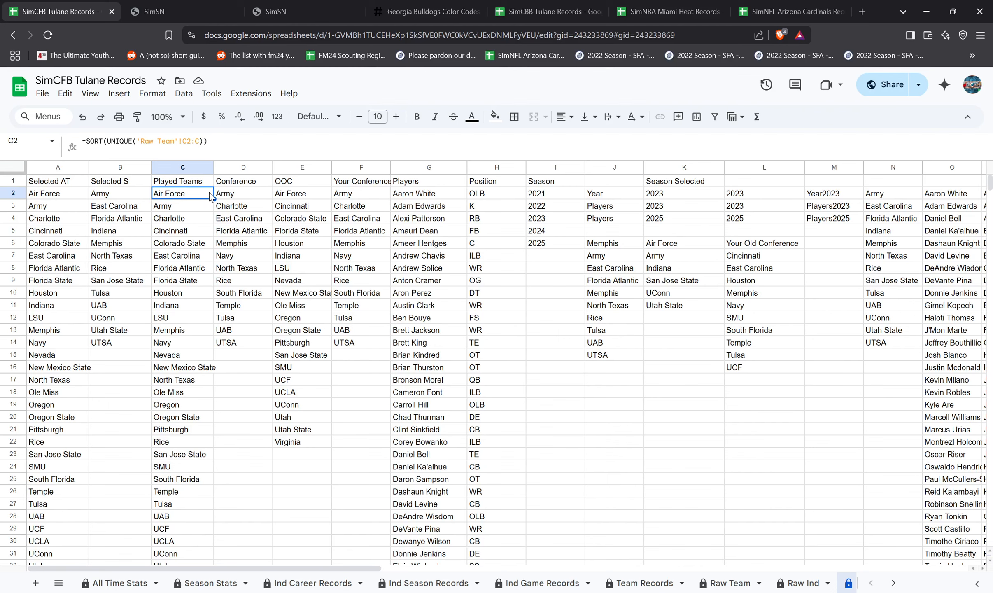
- Compare the Conference formula in D2 with the team entries in the Your Conference column
click(225, 198)
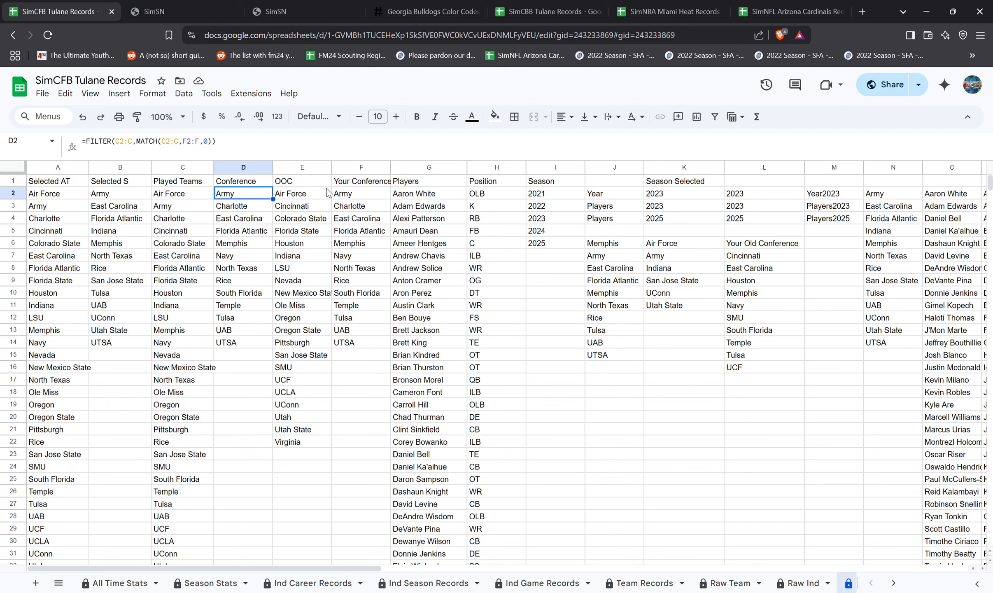
click(349, 176)
click(362, 195)
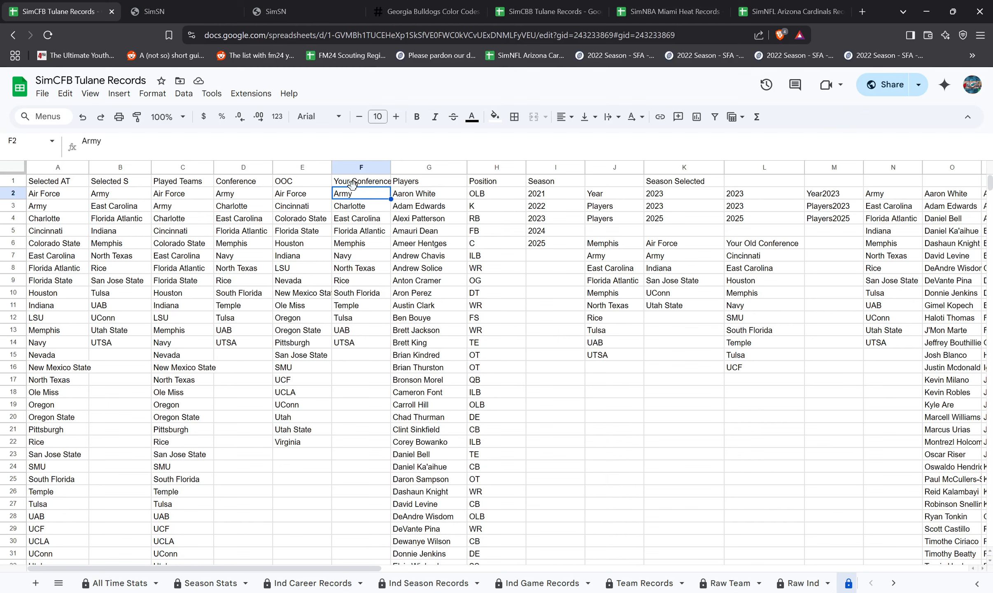
click(243, 199)
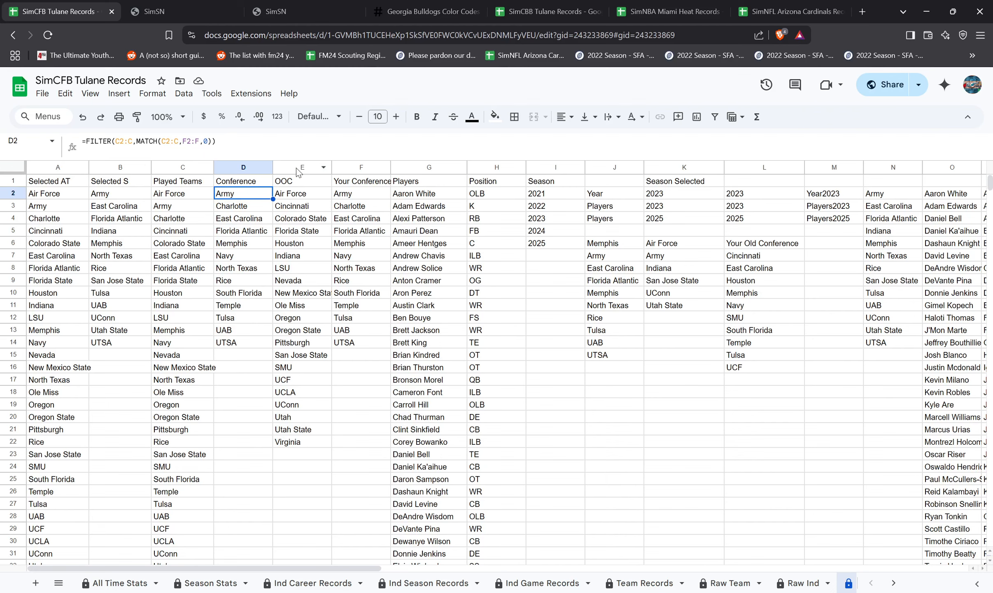
- Widen the Your Conference column slightly so its header fits, and select the whole column
click(354, 194)
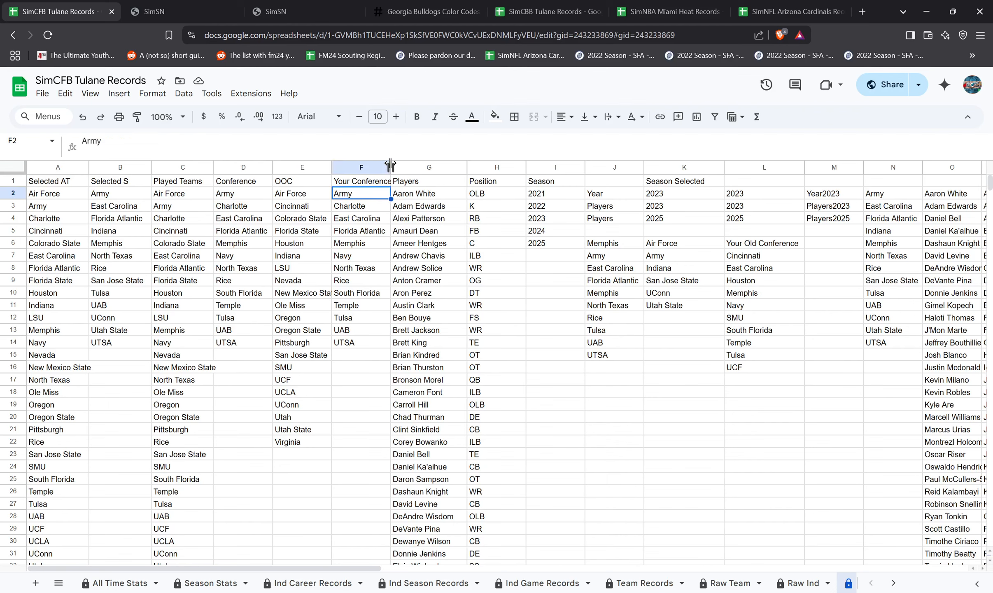
drag(391, 163, 399, 165)
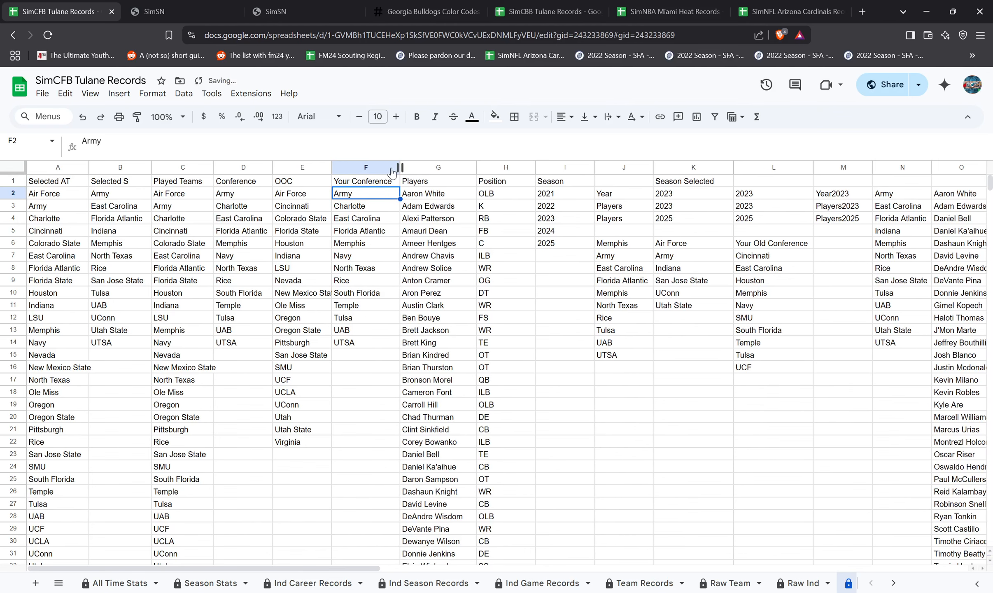
click(366, 168)
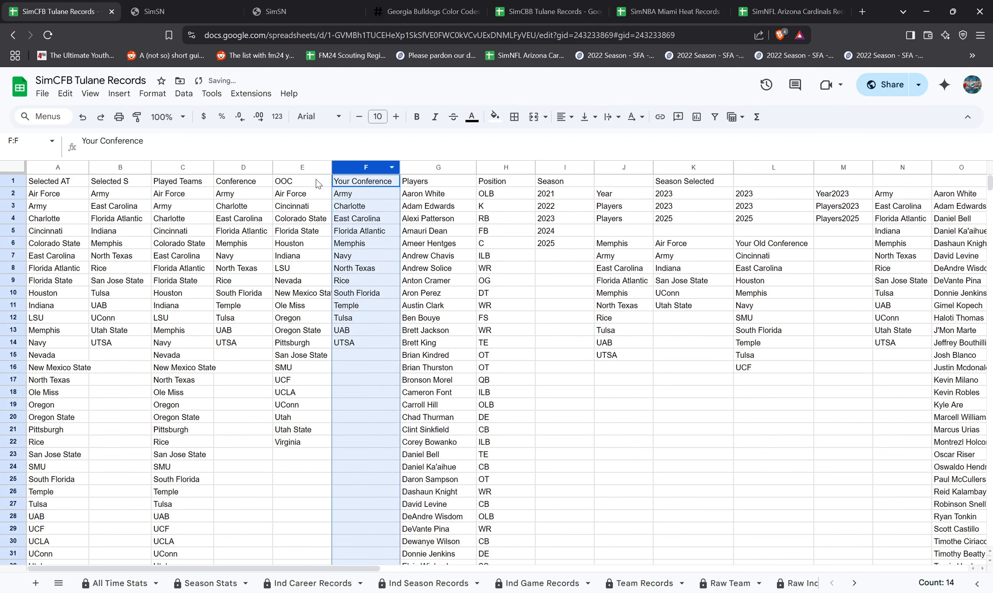
- Inspect the OOC formula in E2, the Players formula in G2, and the full list of players and positions
click(311, 182)
click(309, 196)
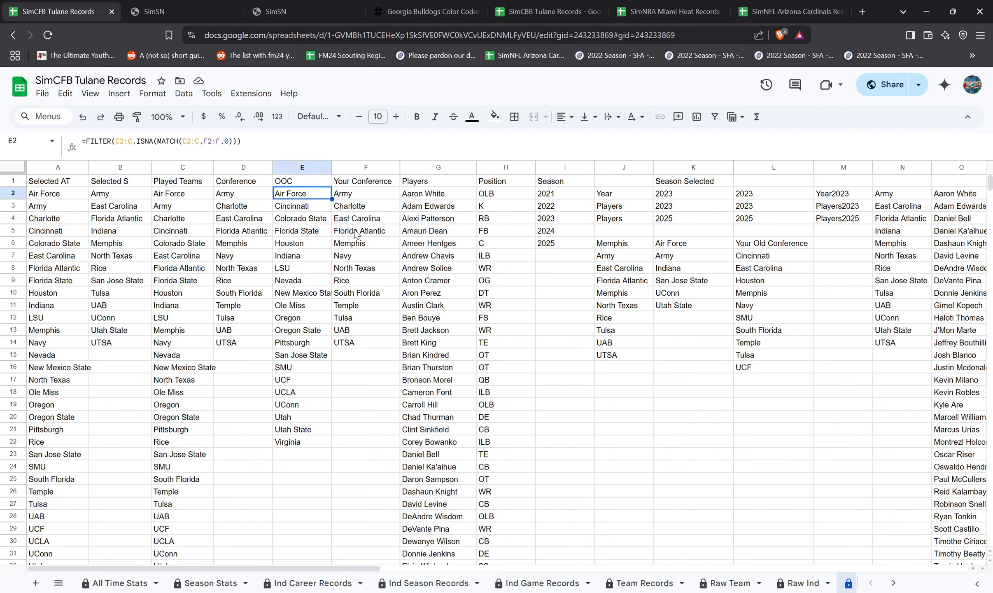
click(422, 197)
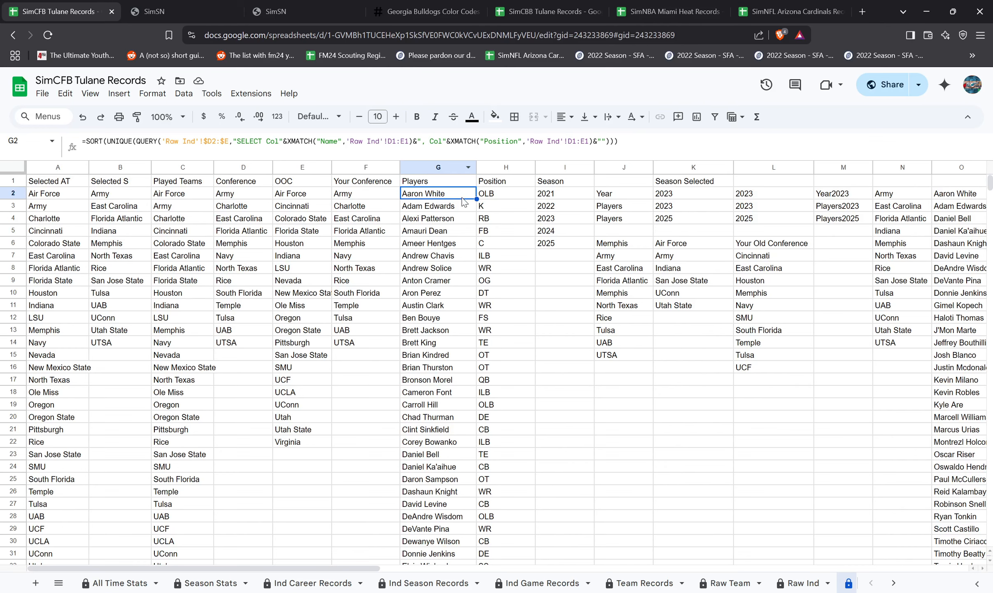
scroll(463, 221, down, 12)
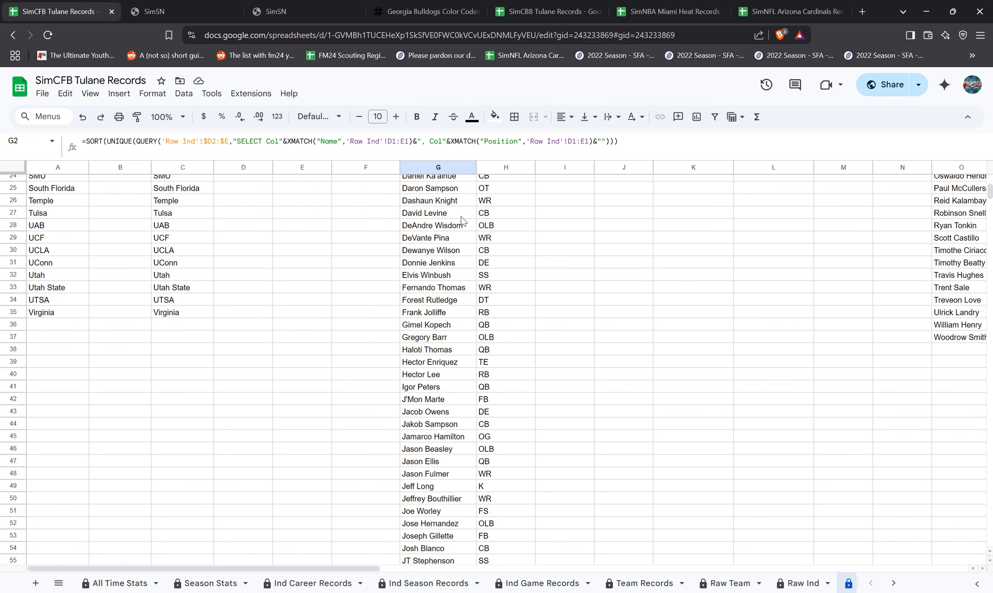
scroll(461, 261, down, 14)
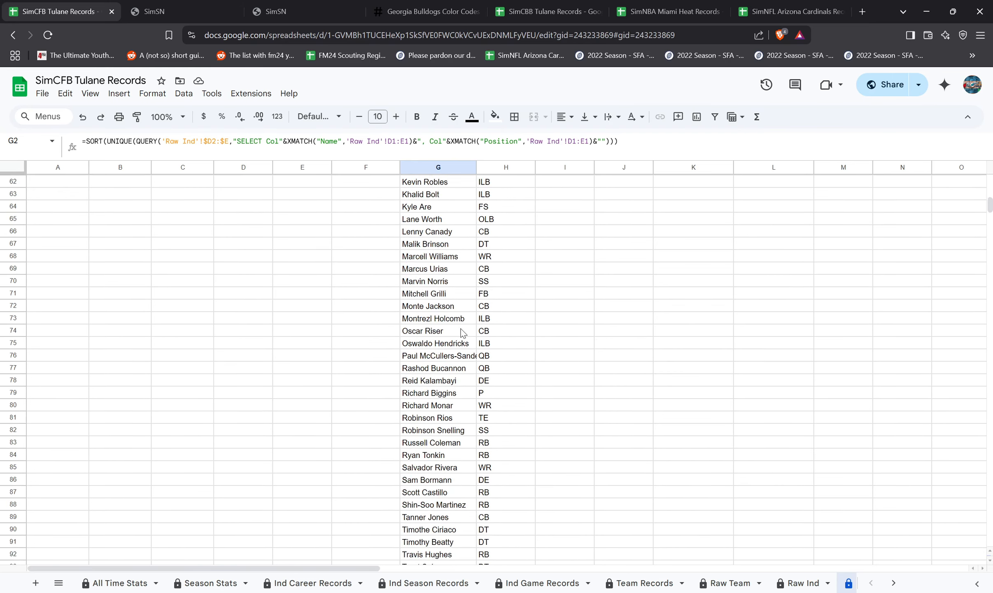
scroll(462, 345, up, 20)
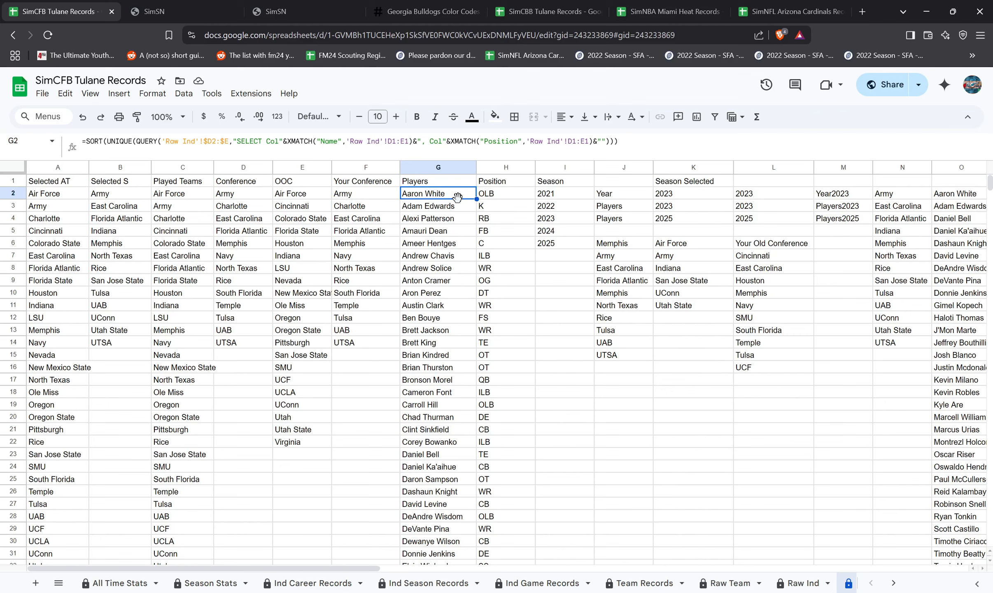
click(485, 194)
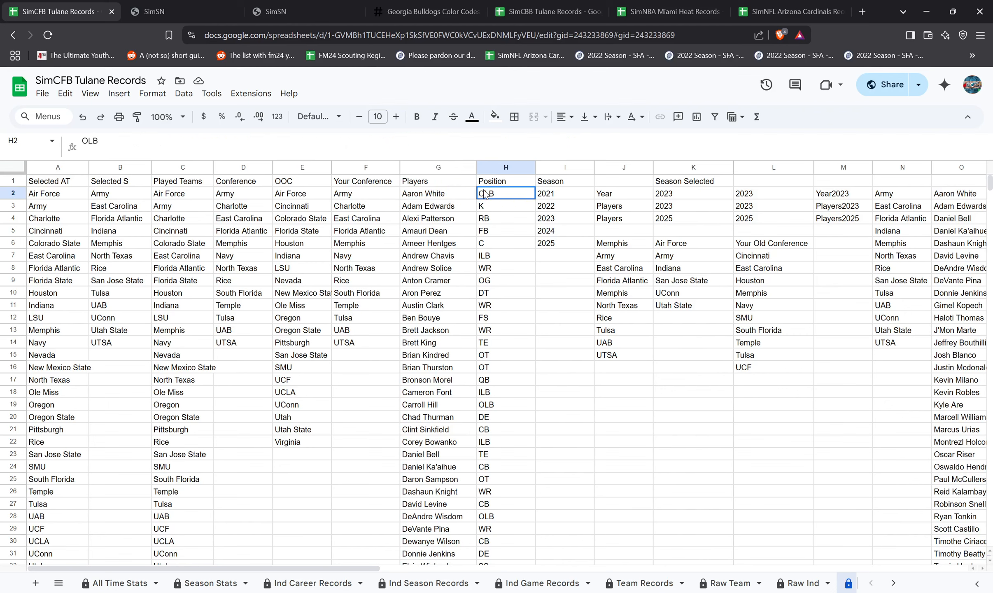
click(460, 194)
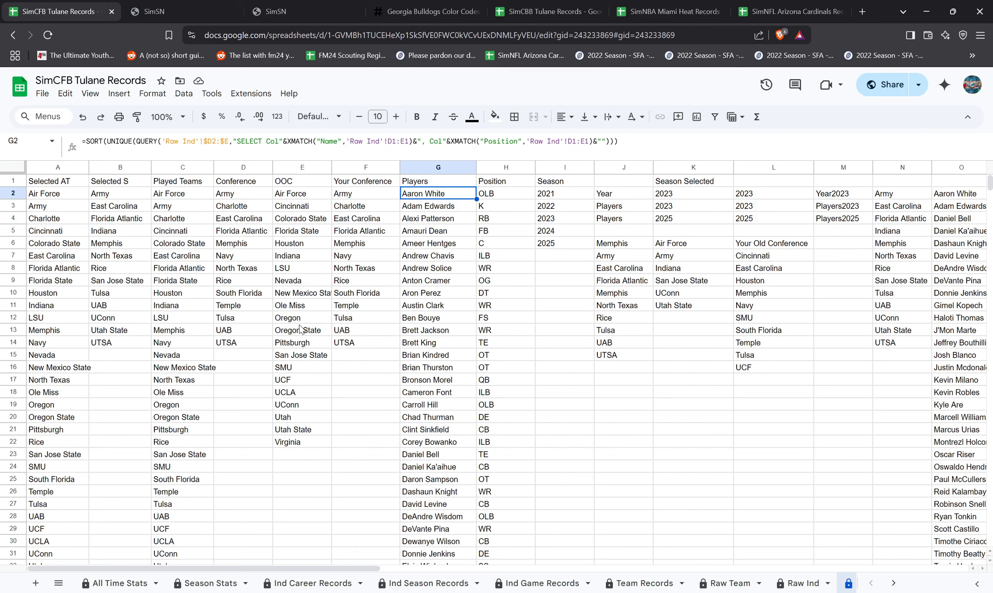
- View the All Time Stats sheet briefly and return to the Dump sheet
click(108, 583)
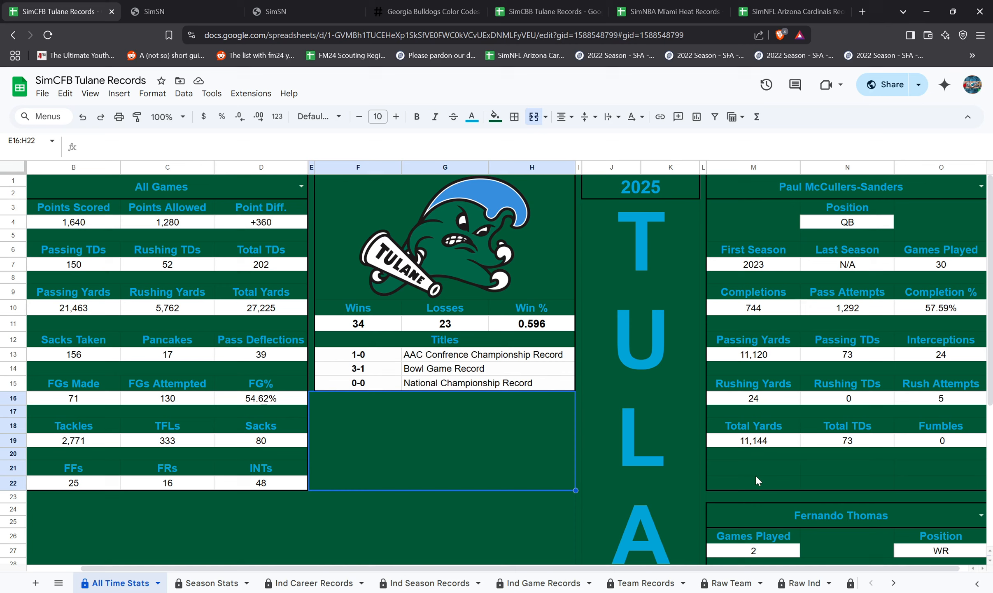
click(893, 583)
click(823, 583)
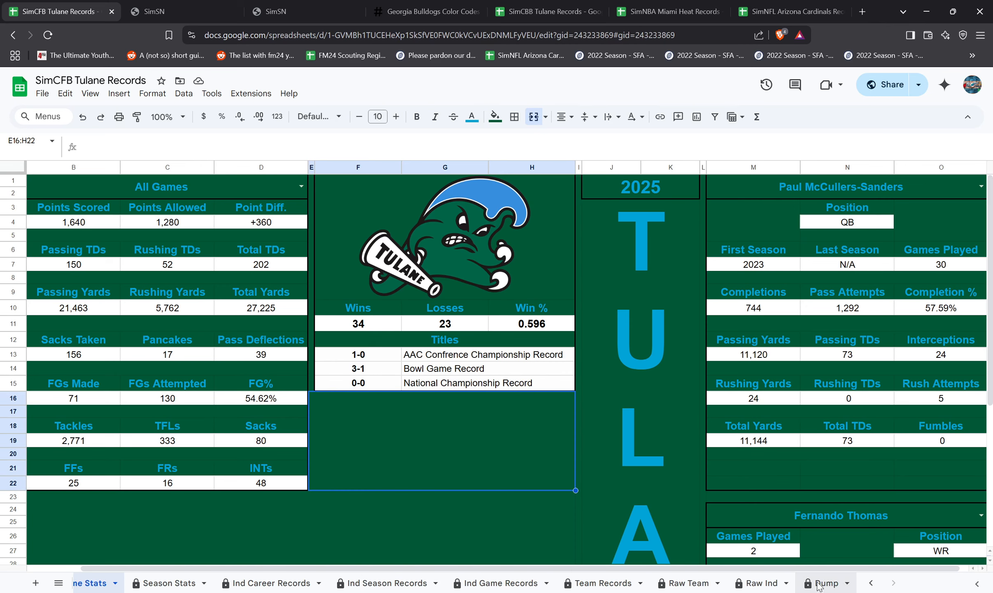
- Inspect the Season column's formula in I2 and the season entries beneath it
click(561, 195)
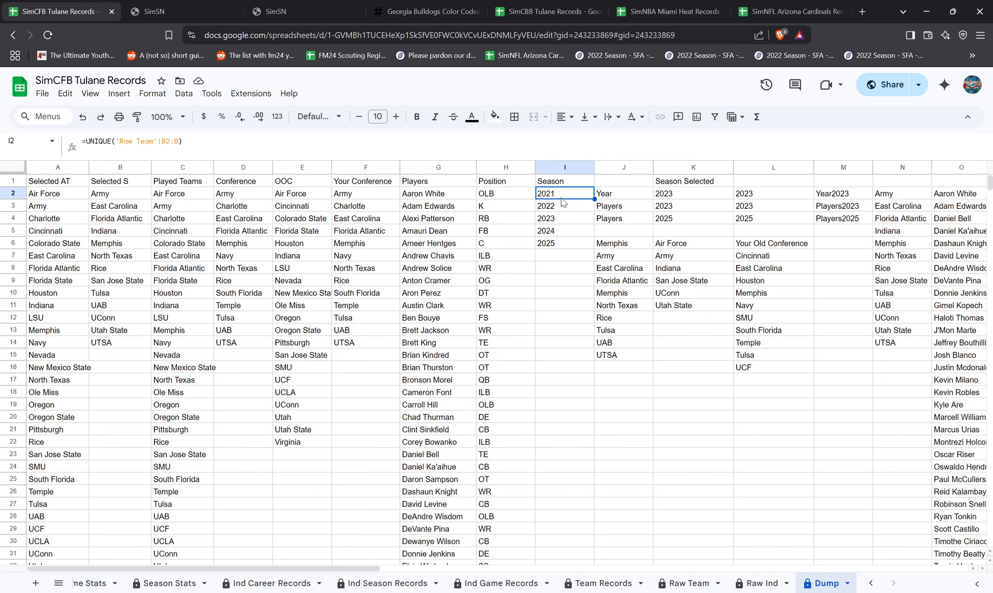
click(563, 203)
click(561, 195)
click(545, 207)
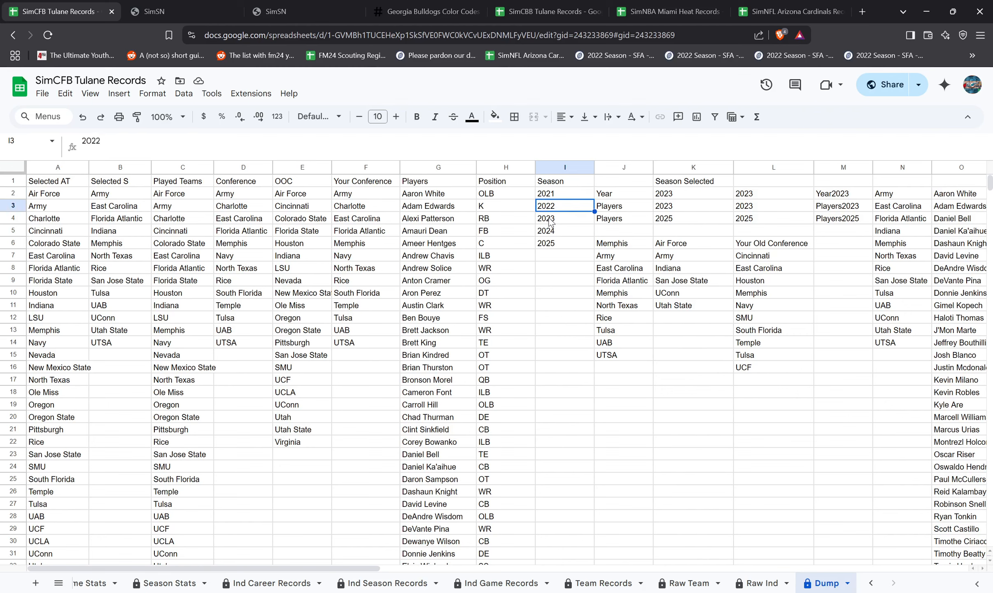
click(550, 218)
click(551, 195)
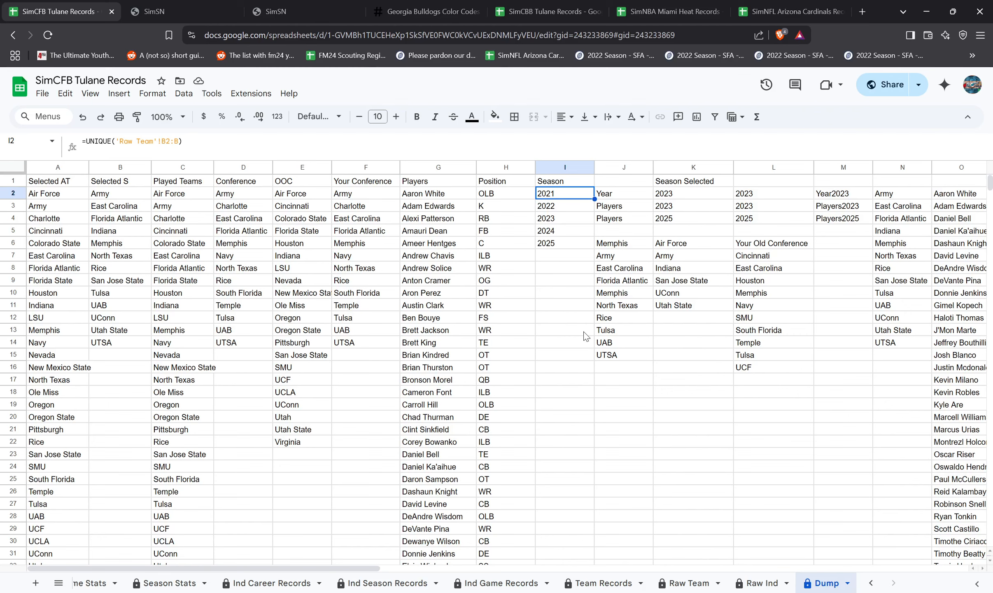
- Inspect the Season Selected formulas in K2:K4 and the Year and Players labels beside them
click(626, 194)
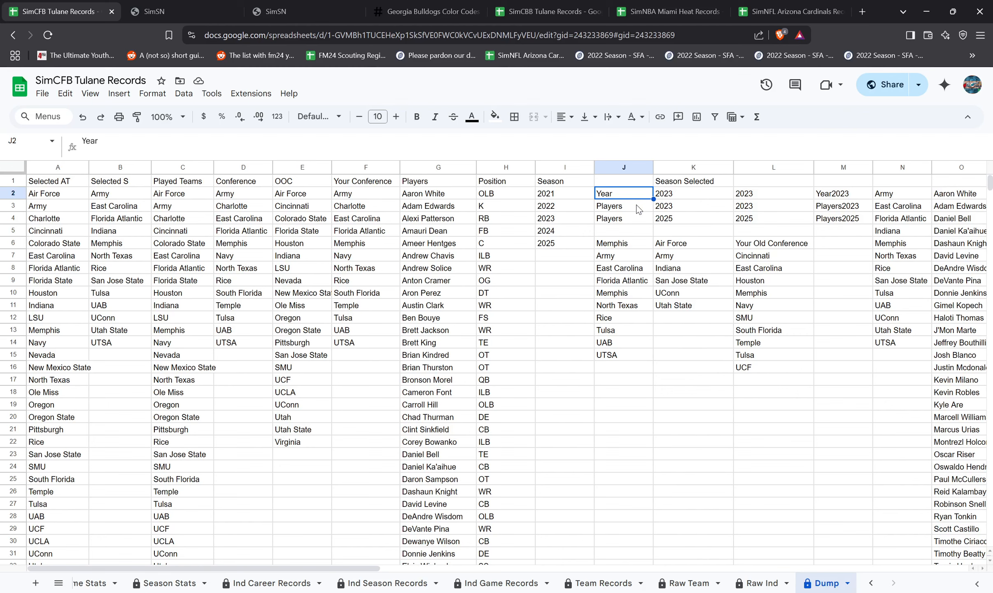
key(Right)
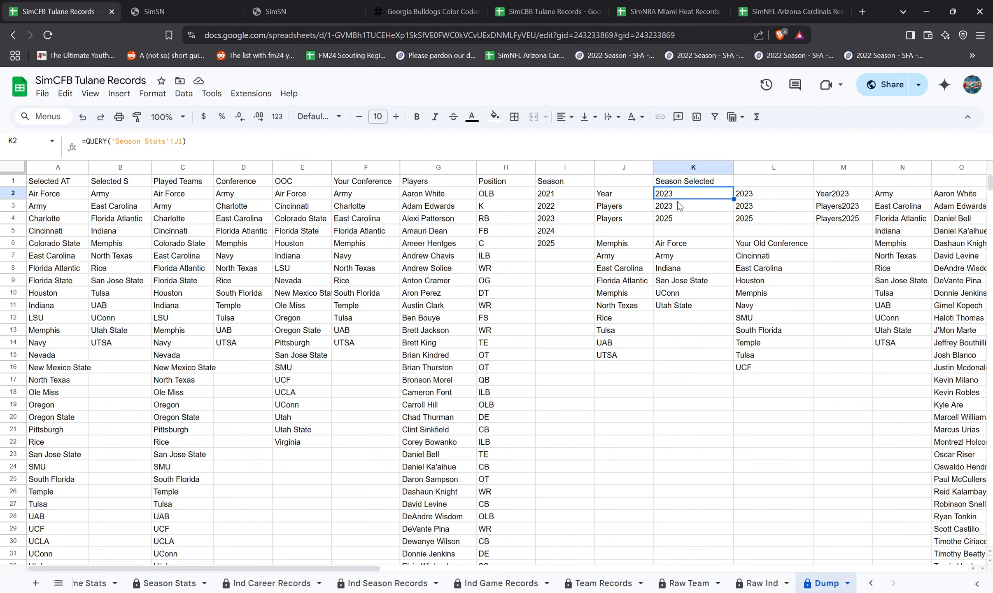
key(Down)
key(Down)
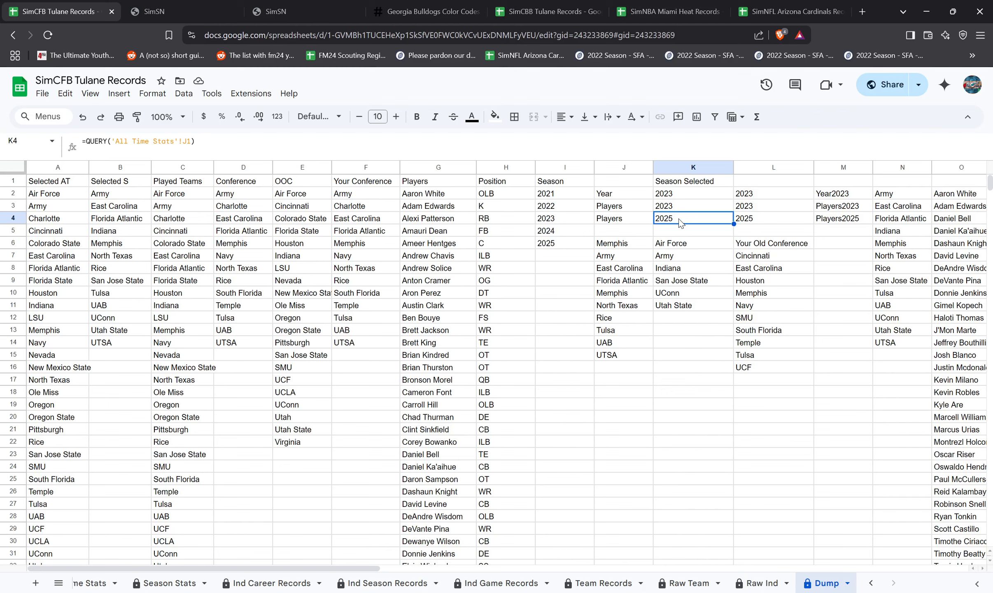
key(Left)
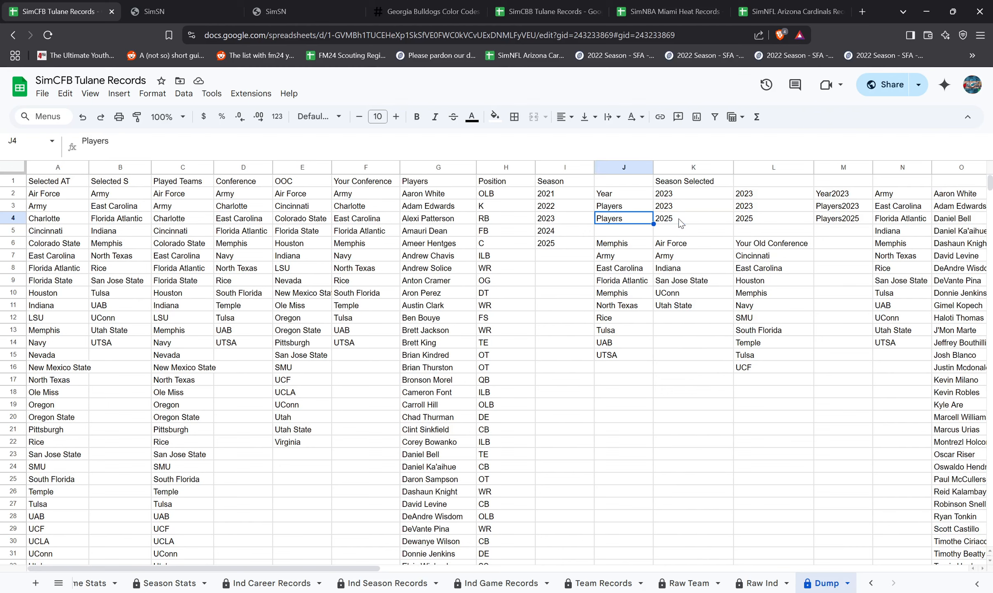
key(Up)
key(Up)
key(Down)
key(Down)
key(Up)
key(Up)
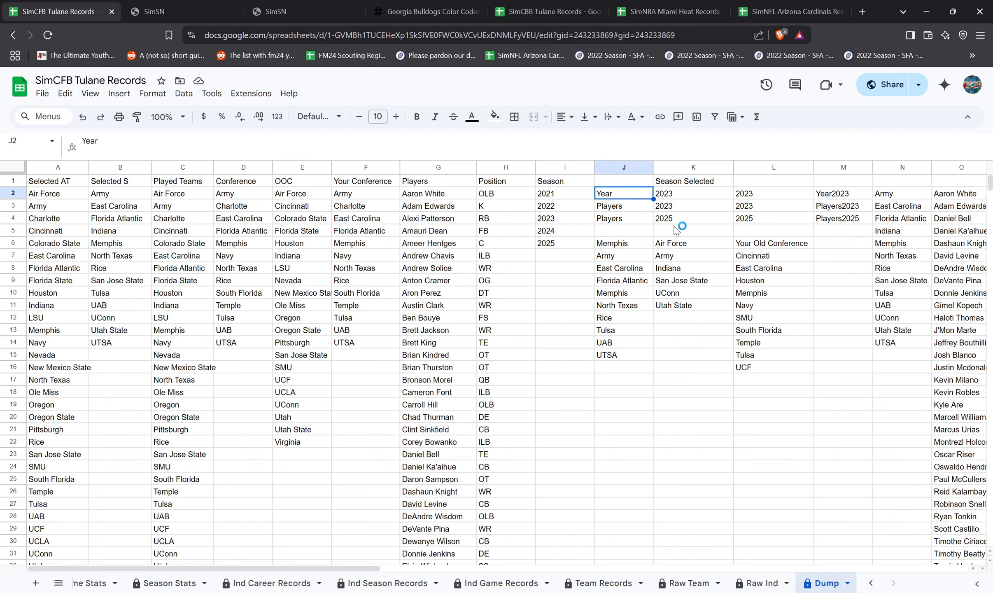
- Inspect the formulas in L2:L4 that convert the selected seasons to text
key(Right)
key(Right)
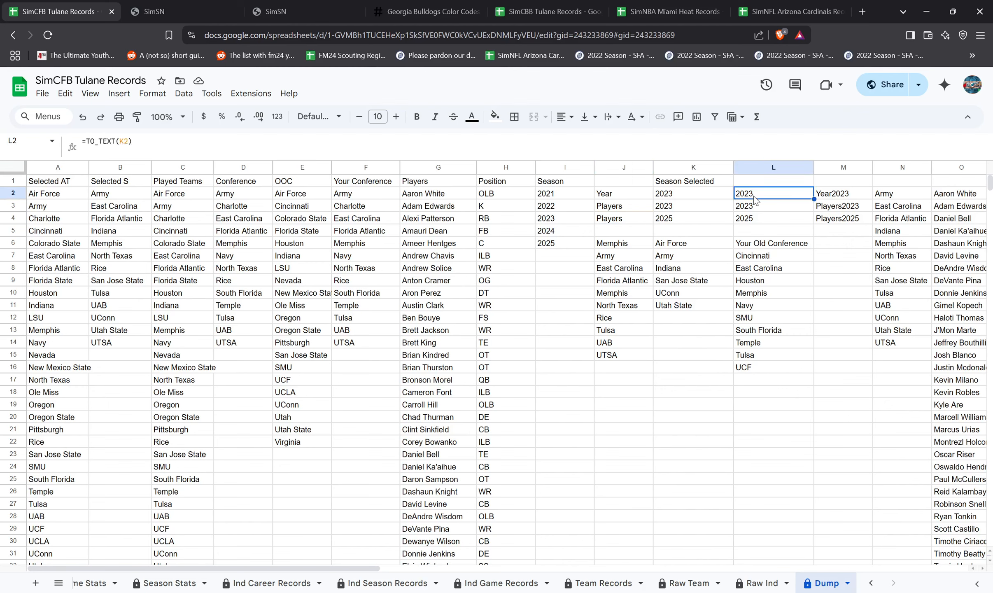
key(Right)
key(Left)
key(Down)
key(Down)
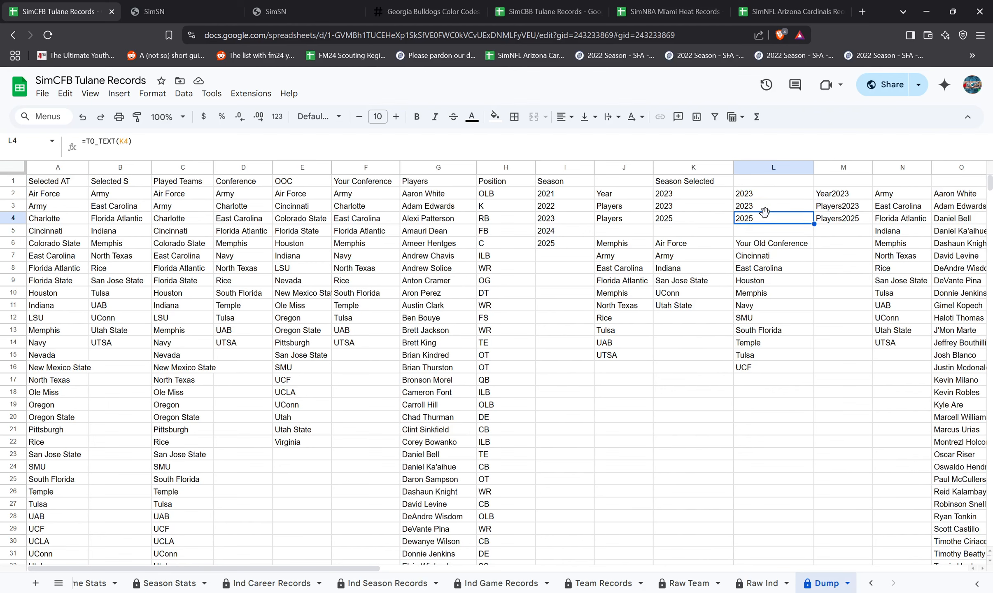
- Inspect the formulas in M2:M4 that combine label and season, and the formula in N2 that references M2
key(Right)
key(Left)
key(Right)
key(Up)
key(Up)
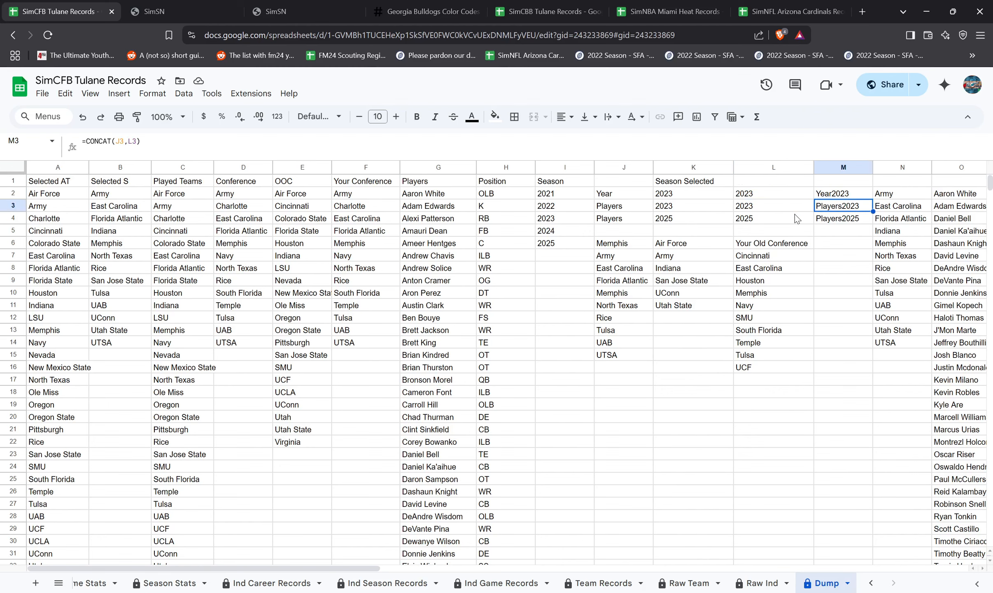
key(Right)
key(Left)
key(Right)
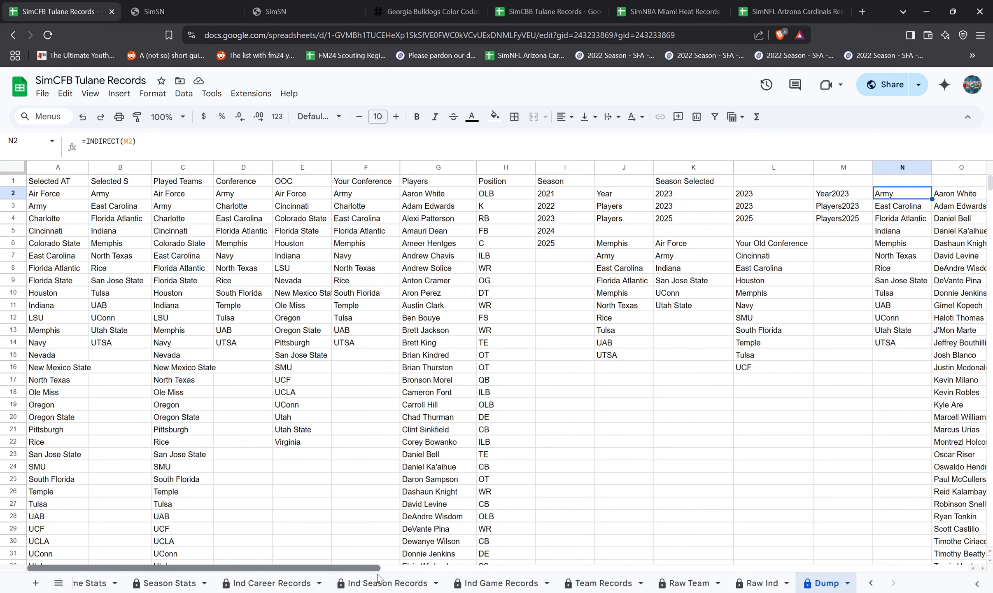
drag(378, 569, 537, 576)
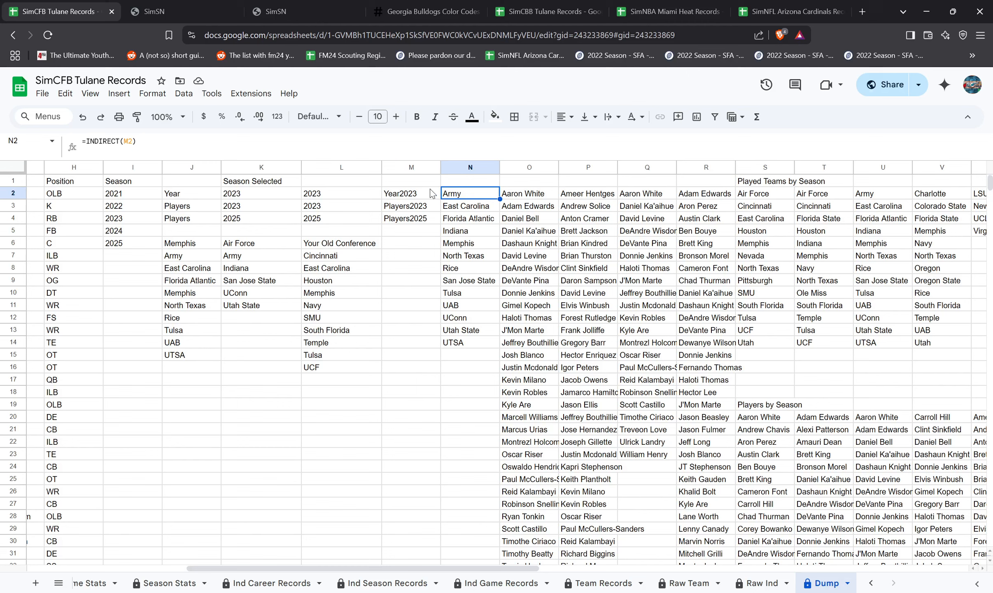
click(395, 193)
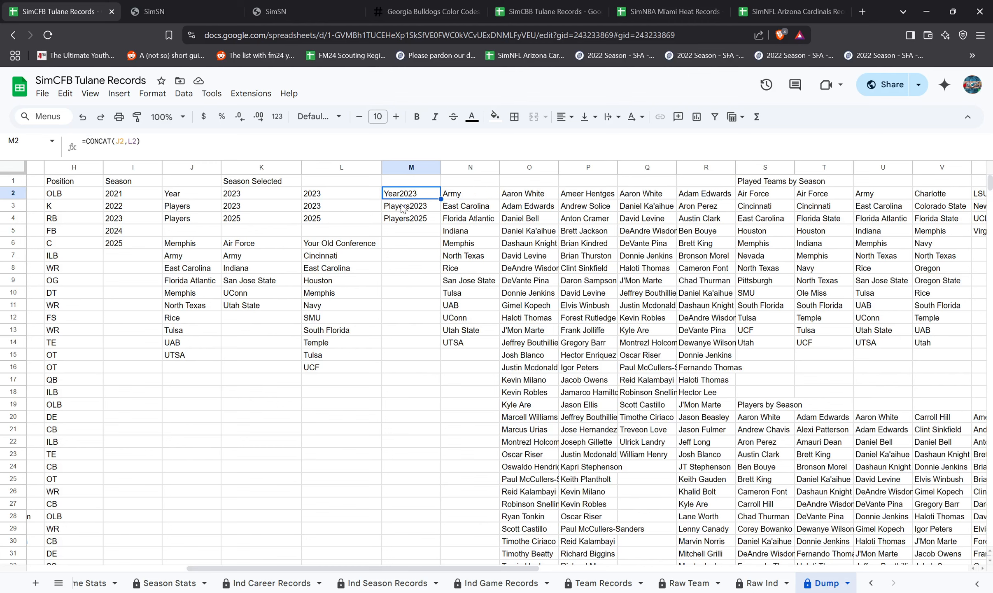
- Inspect N2's INDIRECT formula, the team list in U2:U14 it draws on, and the workbook's named ranges
click(471, 192)
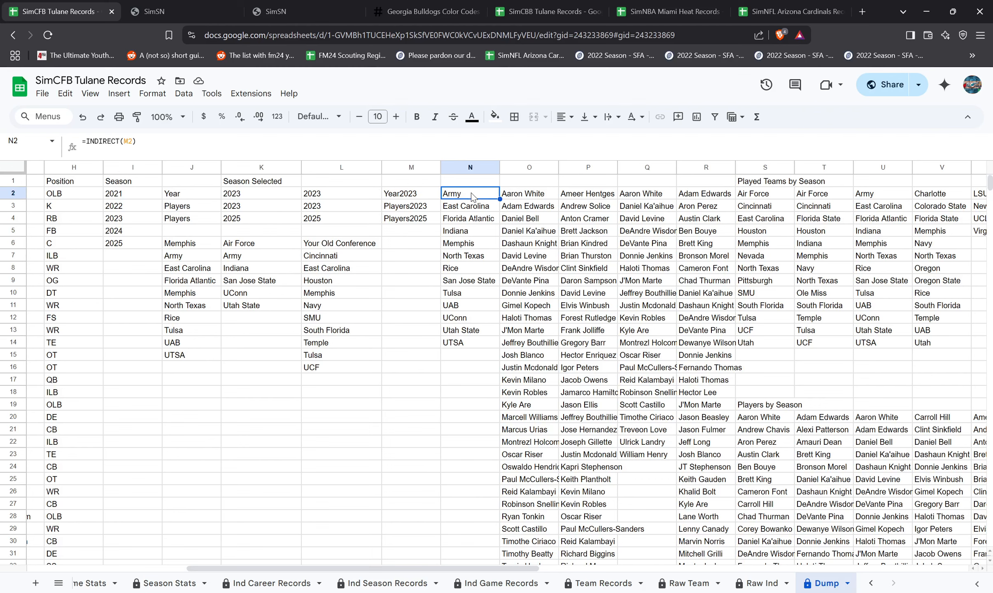
click(876, 195)
click(892, 343)
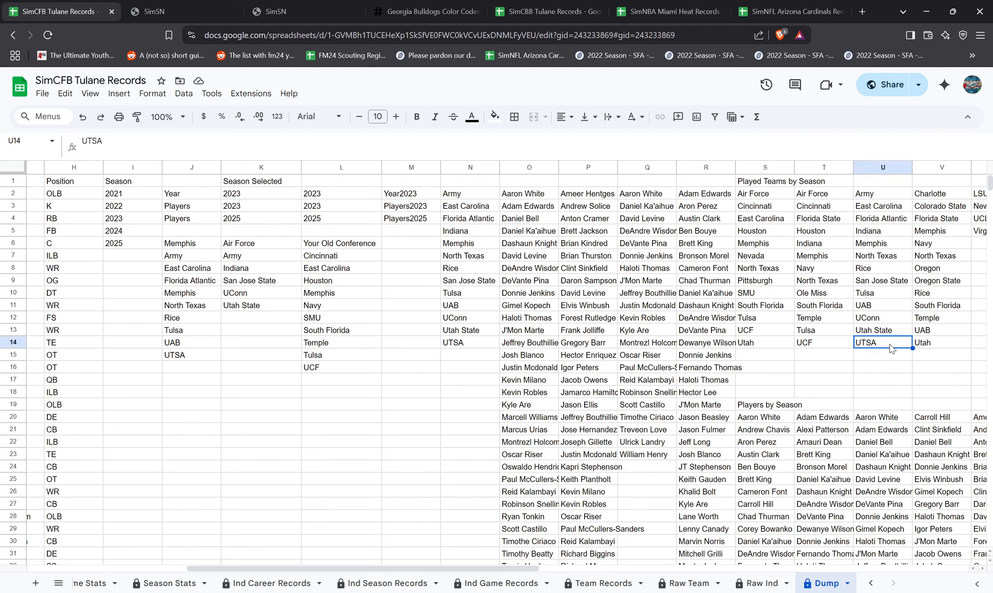
click(52, 141)
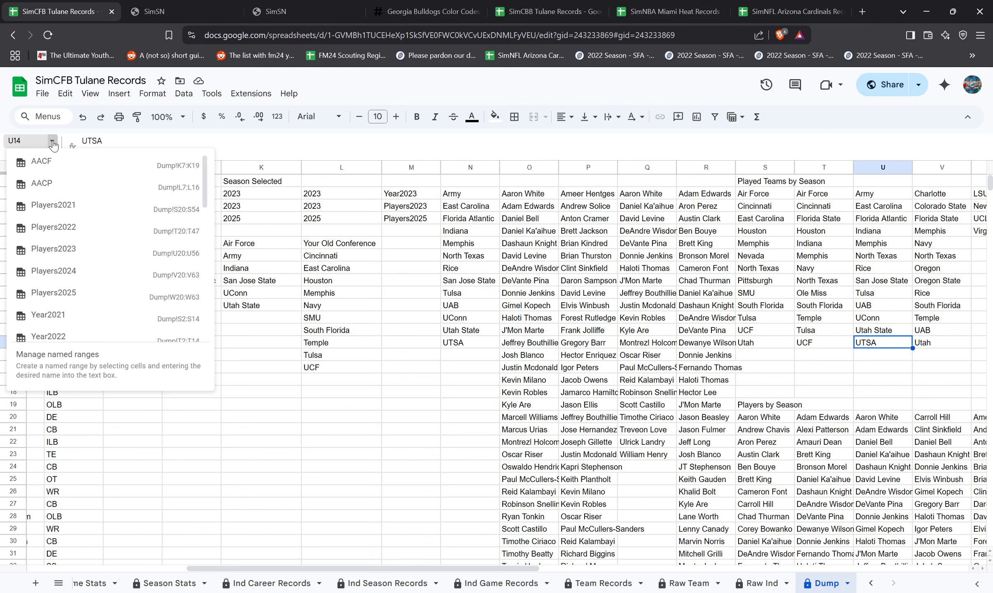
click(888, 194)
click(454, 194)
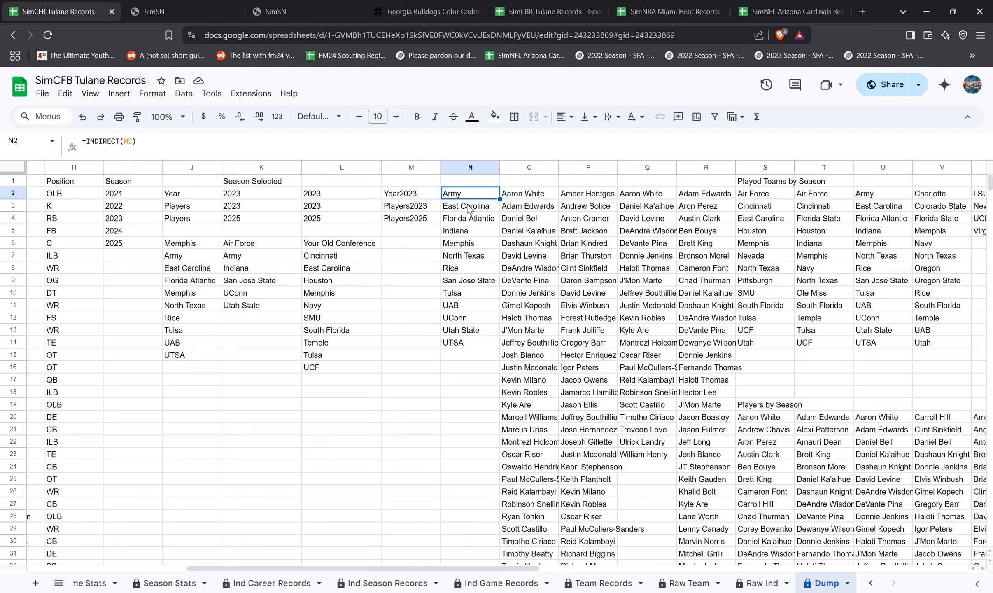
- Trace N2's INDIRECT reference back through M2 to the season cells K2 and L2 and the Year label in J2
click(423, 196)
click(470, 193)
click(401, 194)
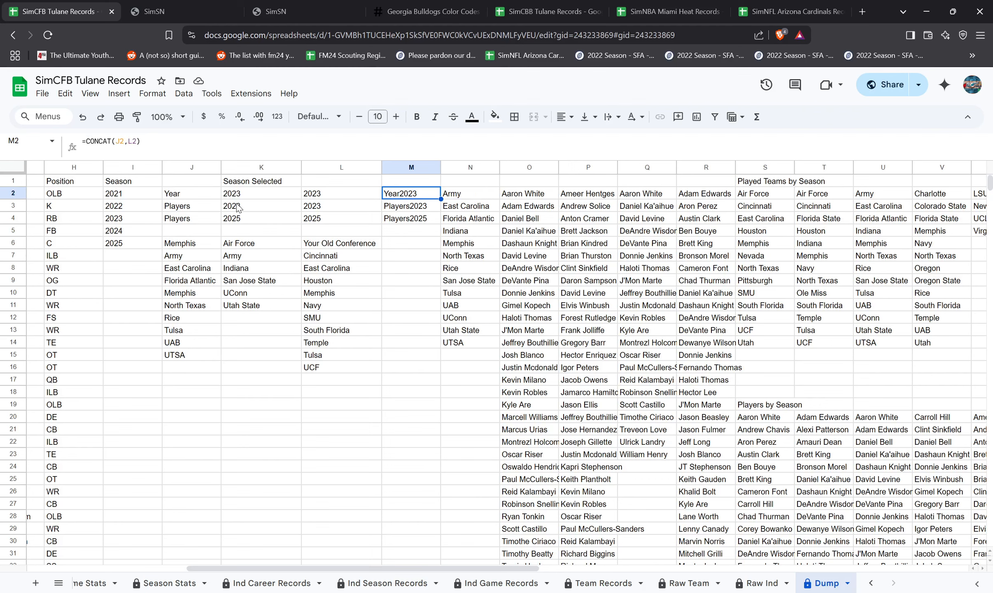
click(251, 197)
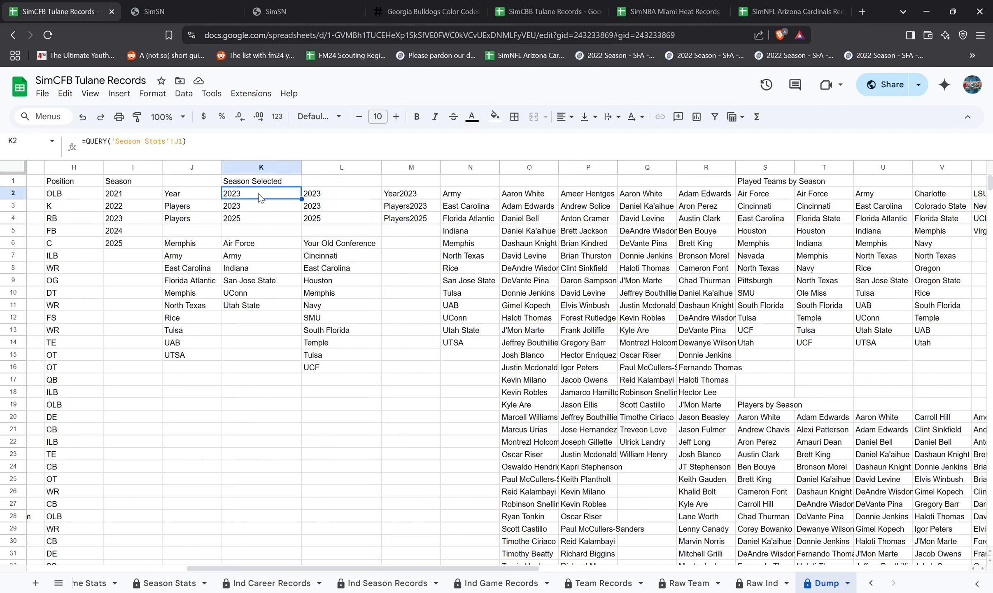
click(329, 195)
click(182, 197)
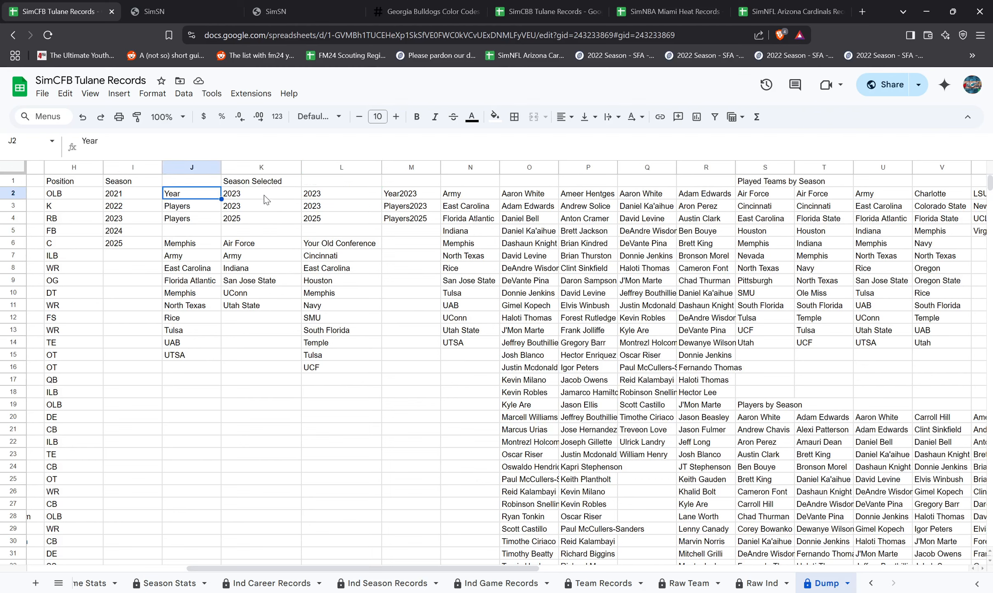
click(403, 195)
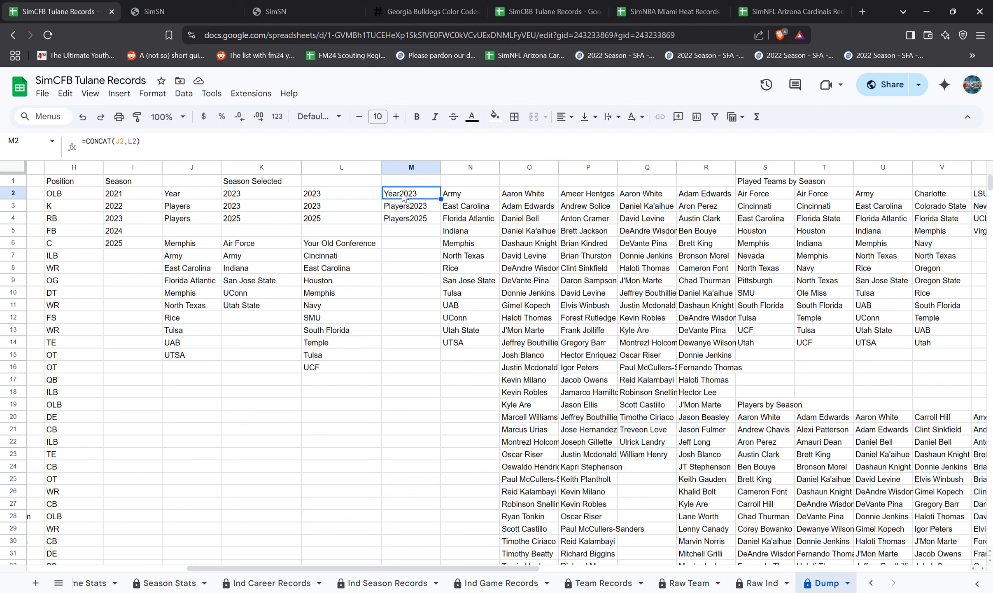
click(466, 195)
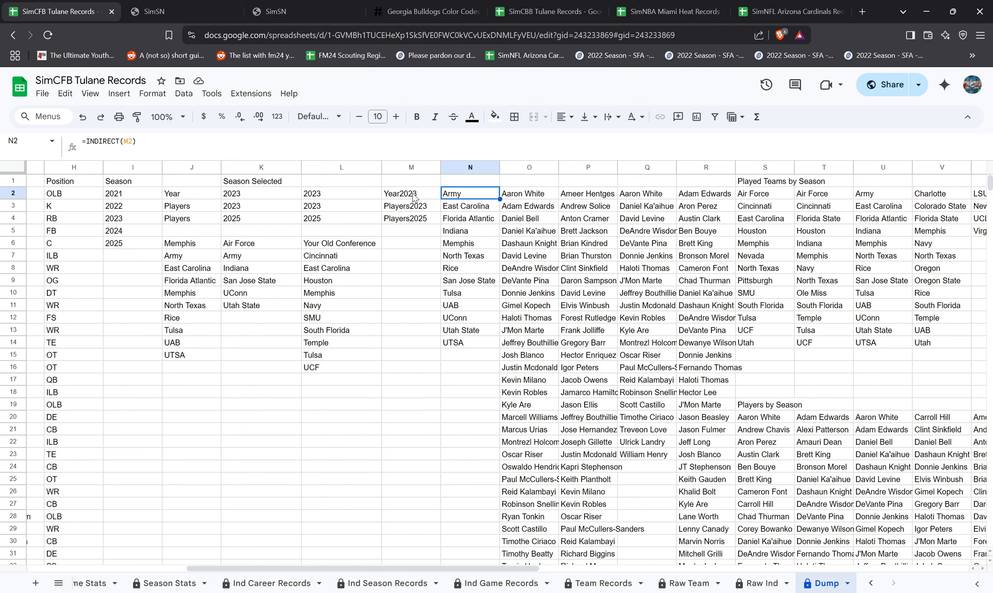
- Inspect U2's 2023 team formula, check the Season Stats sheet, and review the INDIRECT formulas in Dump cells N2 and O2
click(876, 196)
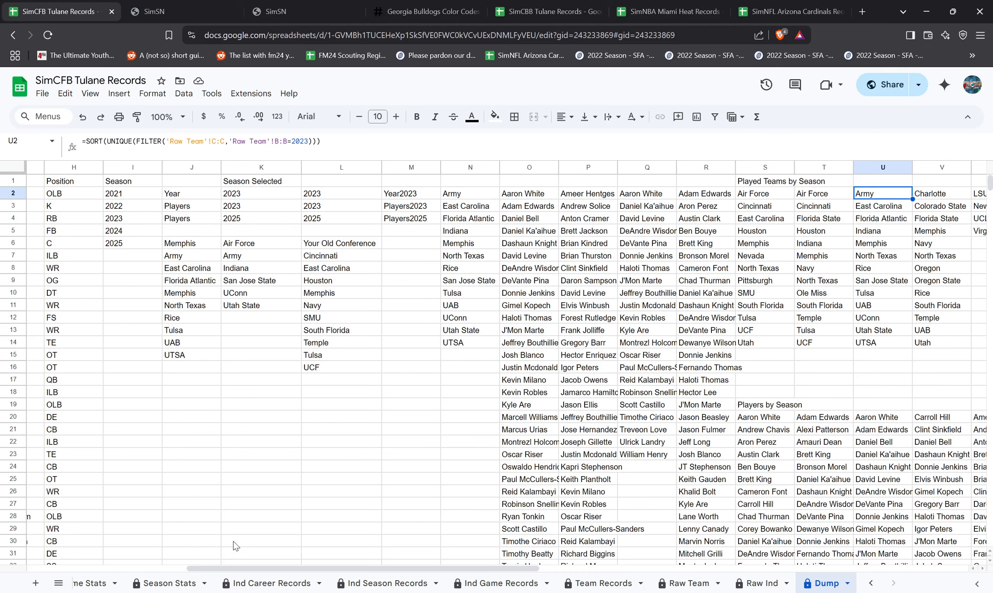
click(160, 583)
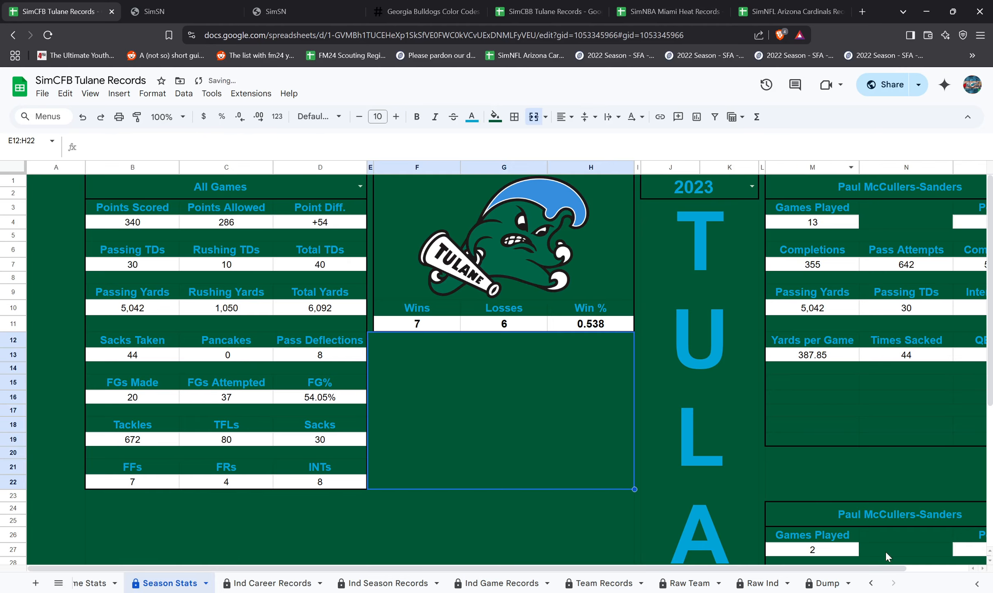
click(826, 583)
click(470, 194)
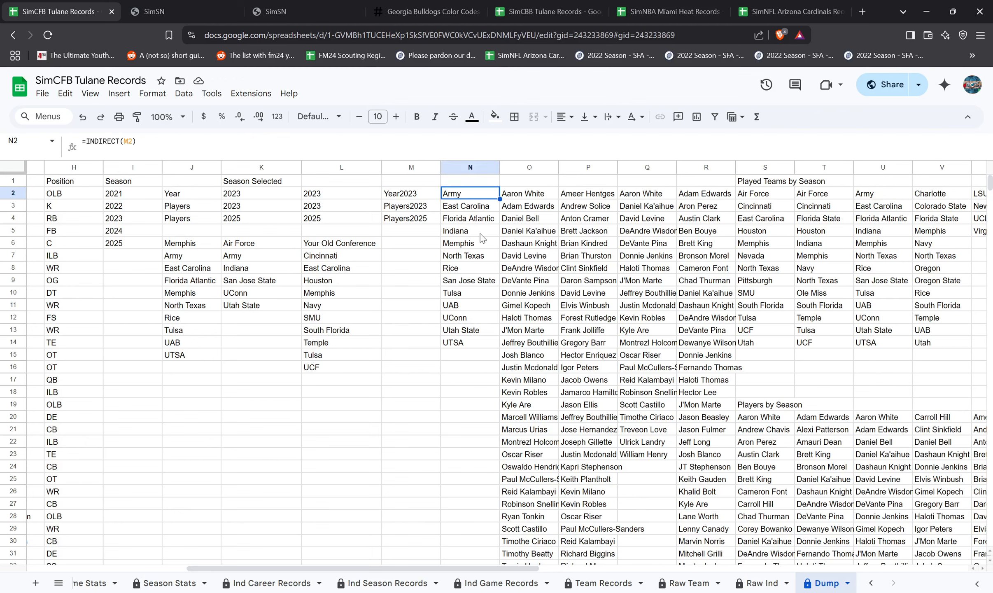
click(528, 196)
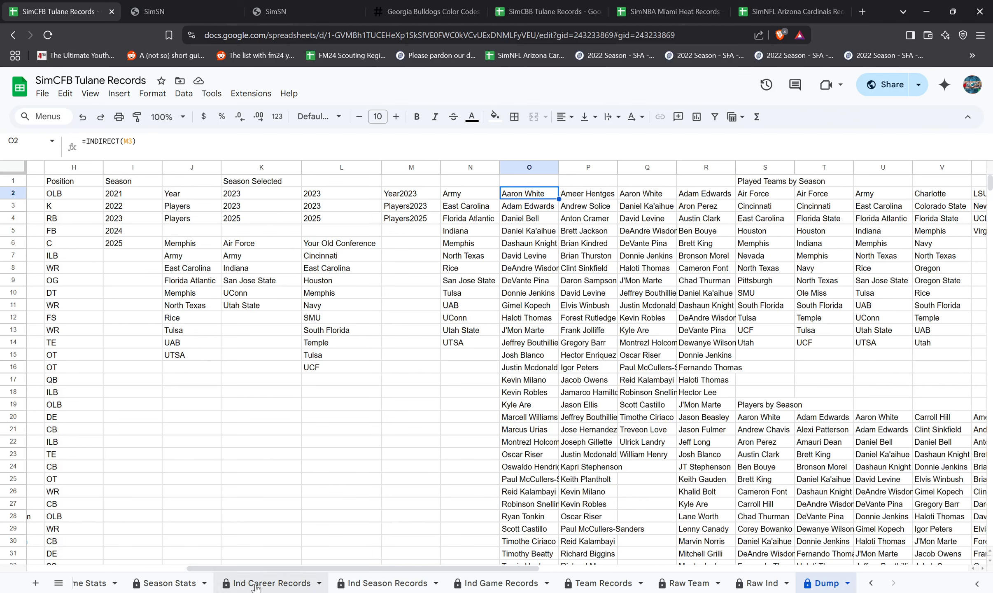
- On the Season Stats sheet, set the season to 2025 and the opponent to LSU
click(169, 583)
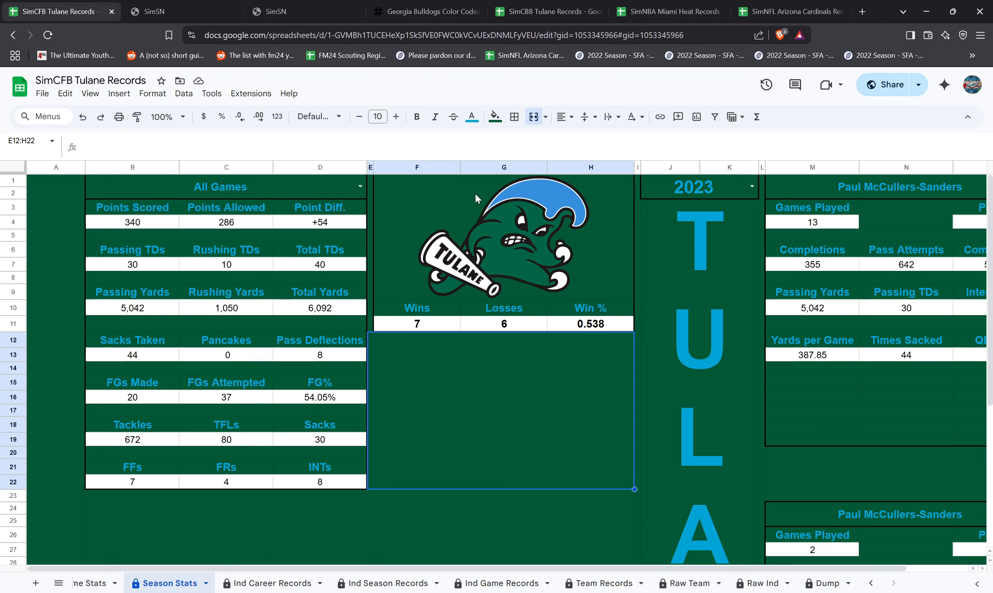
click(752, 187)
click(704, 275)
scroll(535, 382, down, 5)
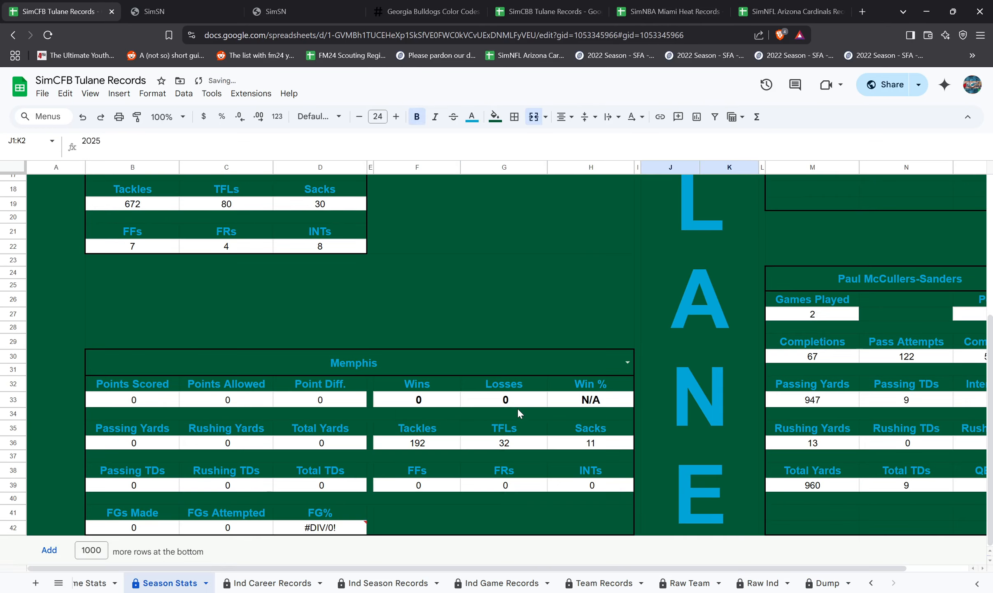
click(626, 364)
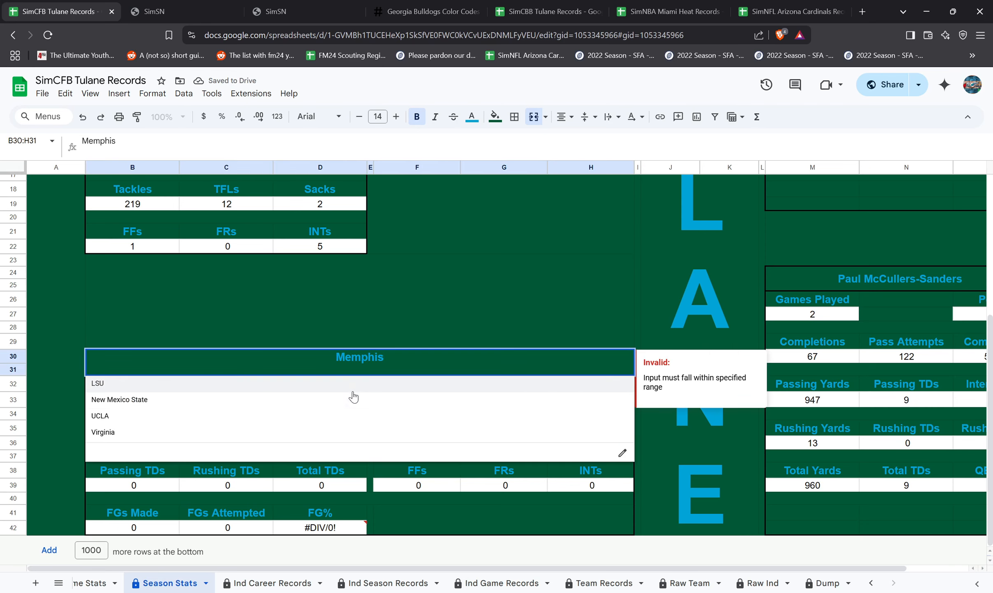
click(354, 382)
scroll(547, 465, up, 5)
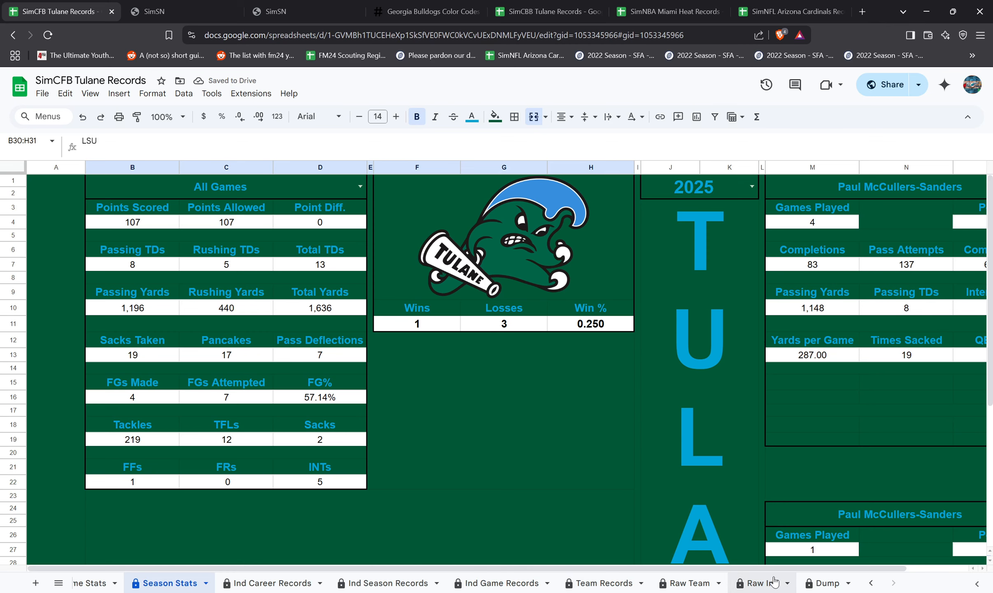
- Inspect the opponent list in N2:N5 on the Dump sheet for the newly selected season
click(825, 582)
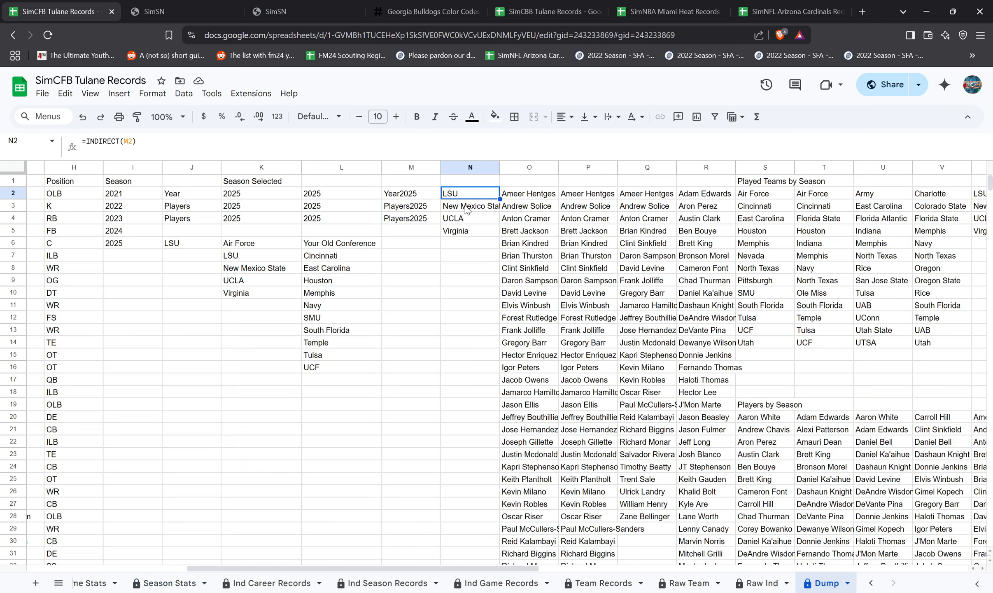
click(464, 207)
click(465, 218)
click(467, 231)
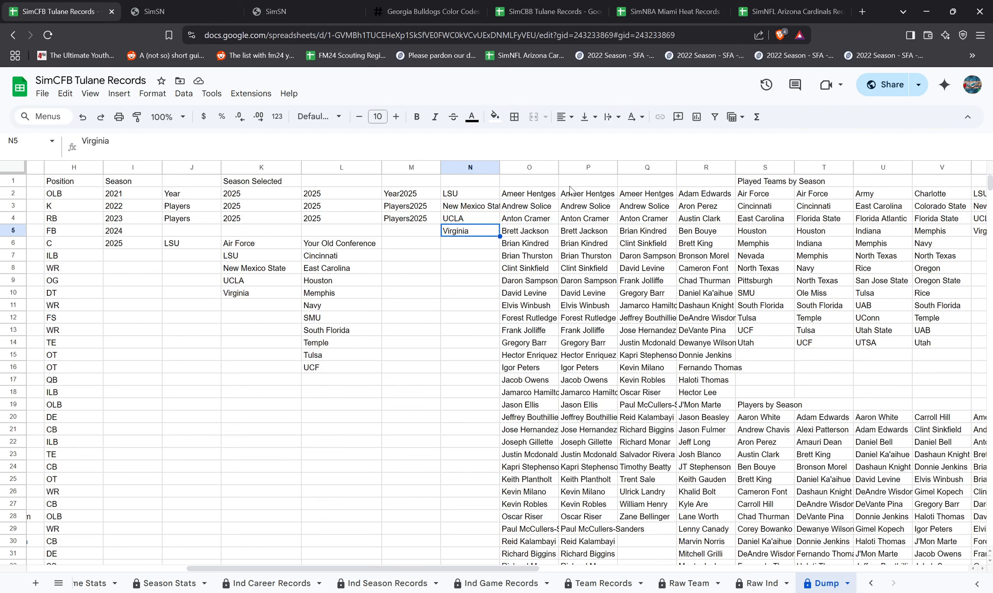
- Inspect the player lists in P2 and Q2, tracing Q2's filter to the Raw Ind sheet, season cell K2 and opponent cell J6
click(585, 198)
click(637, 195)
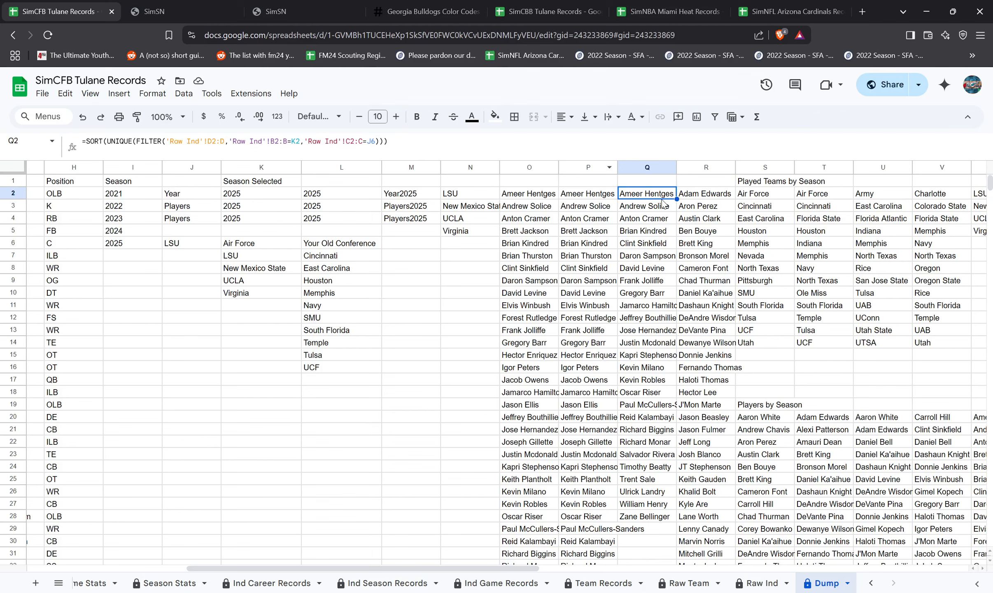
click(740, 586)
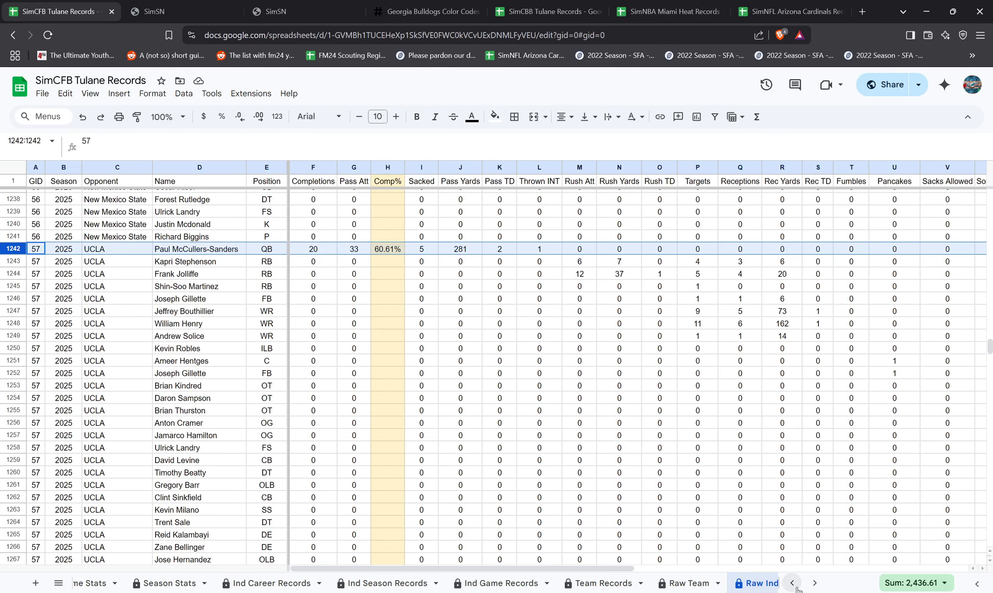
click(814, 582)
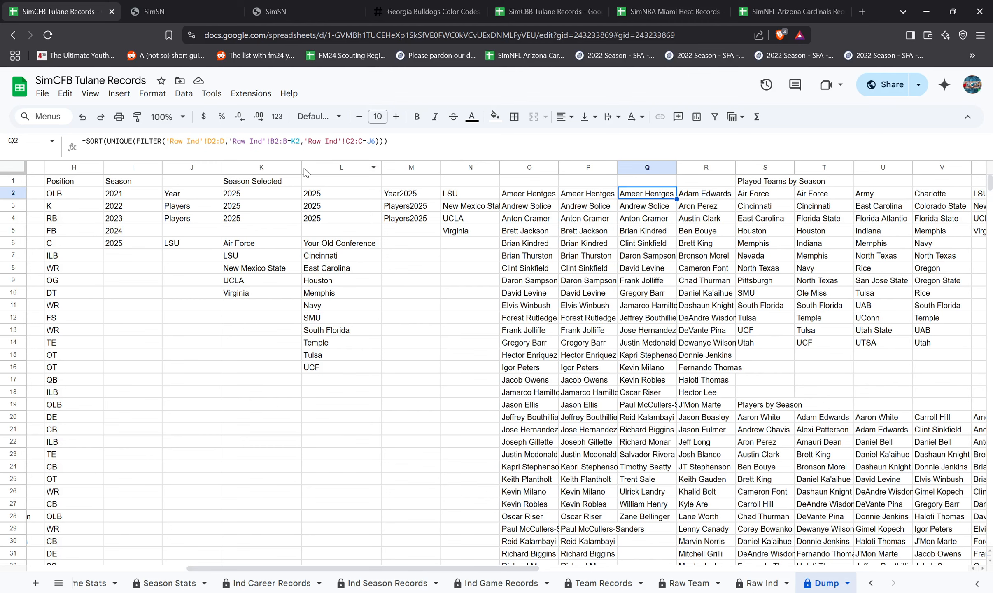
click(250, 197)
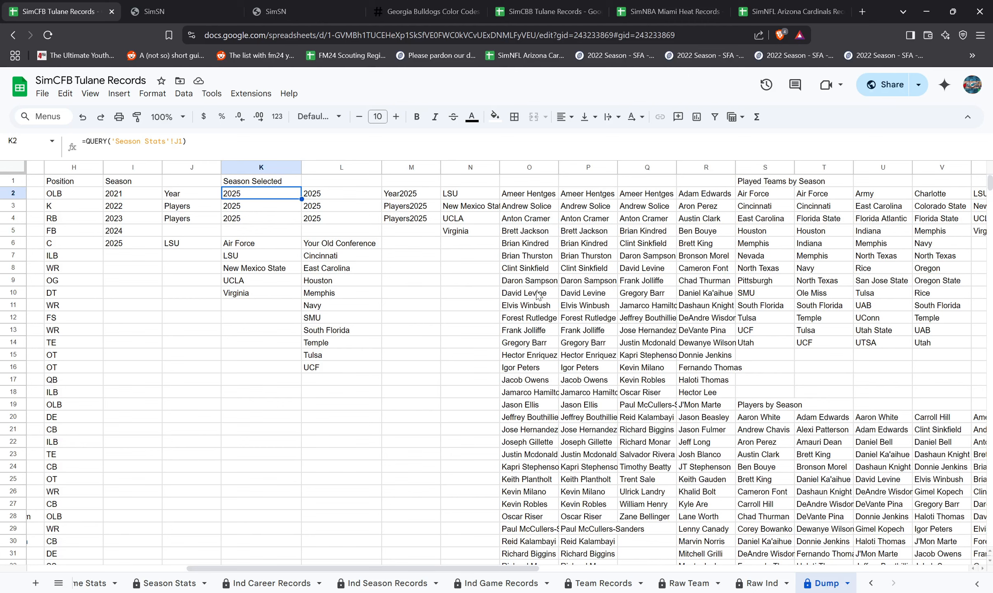
click(640, 197)
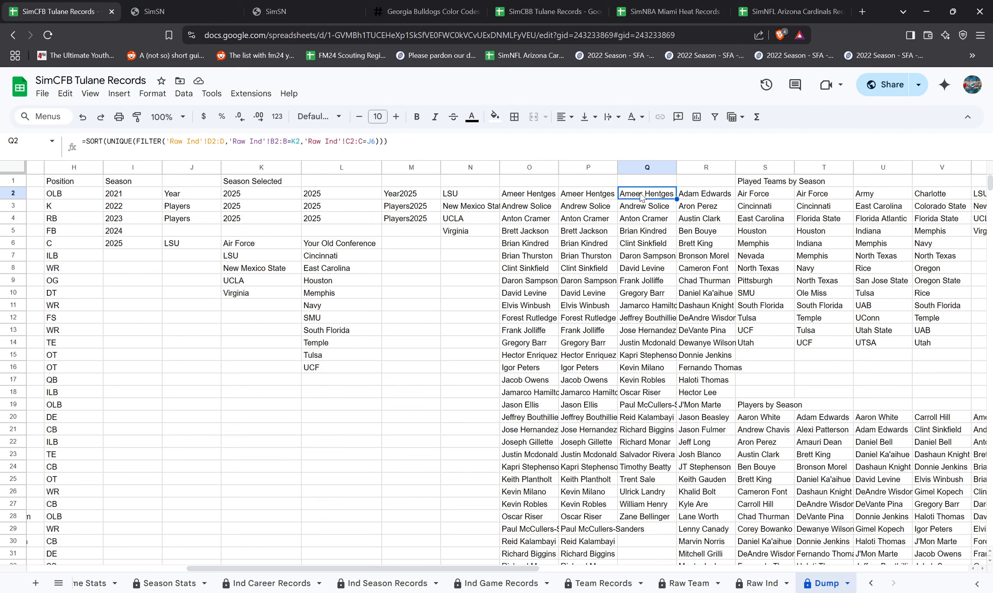
click(204, 246)
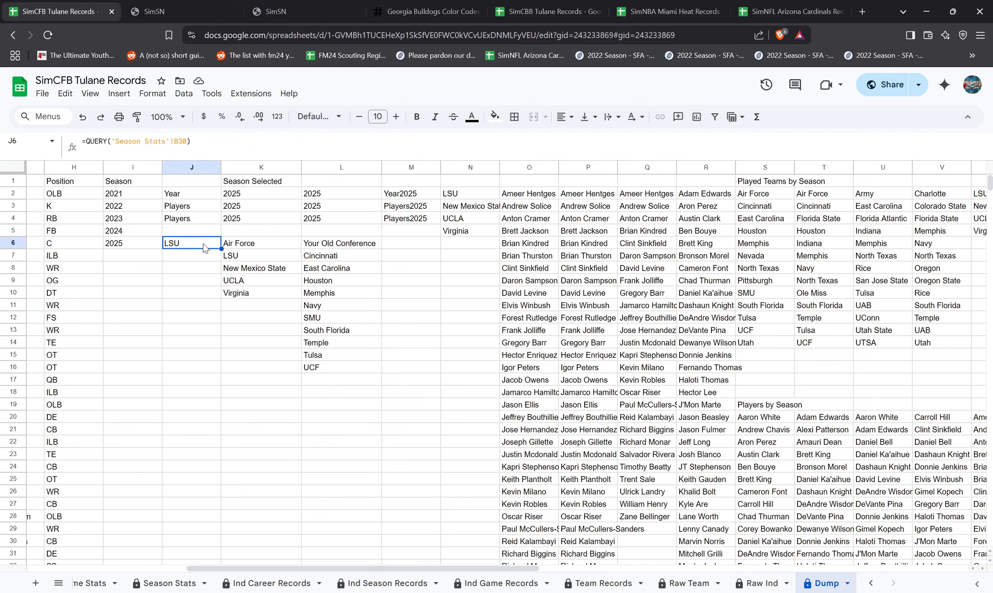
click(644, 195)
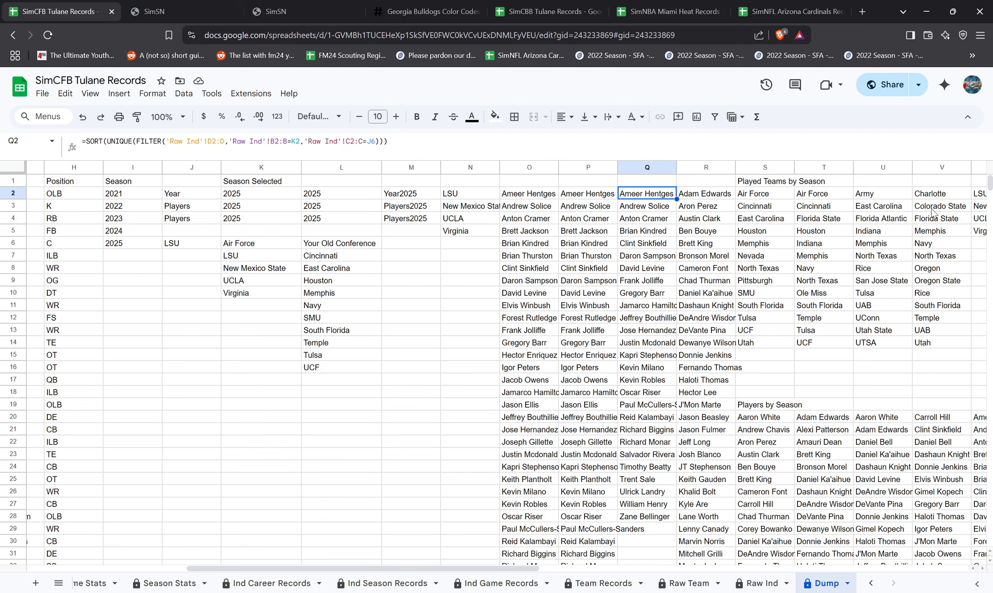
- Inspect R2's player filter formula, its All Time Stats opponent reference in K6, and the full player list beneath R2
click(721, 194)
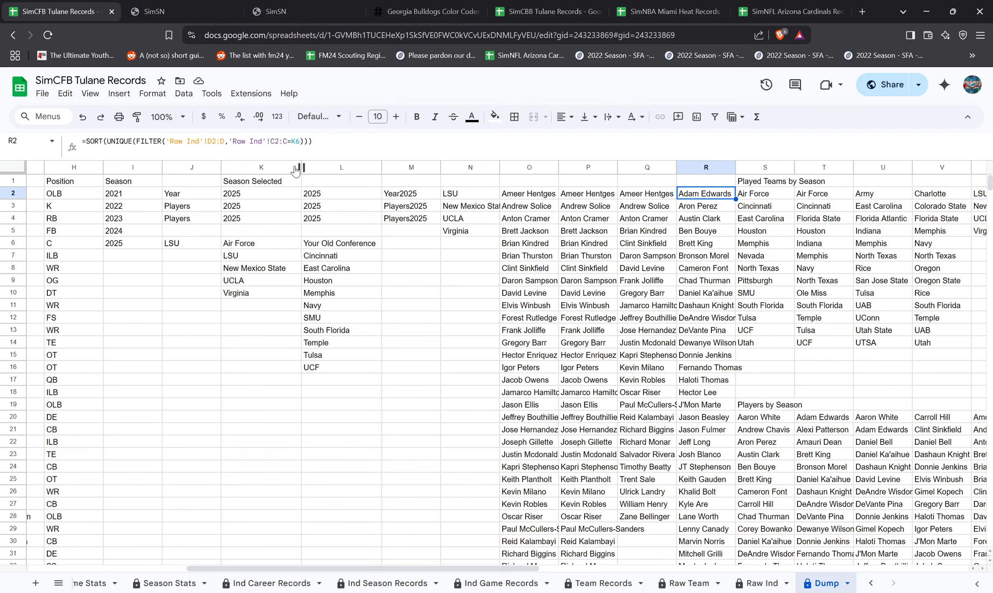
click(243, 248)
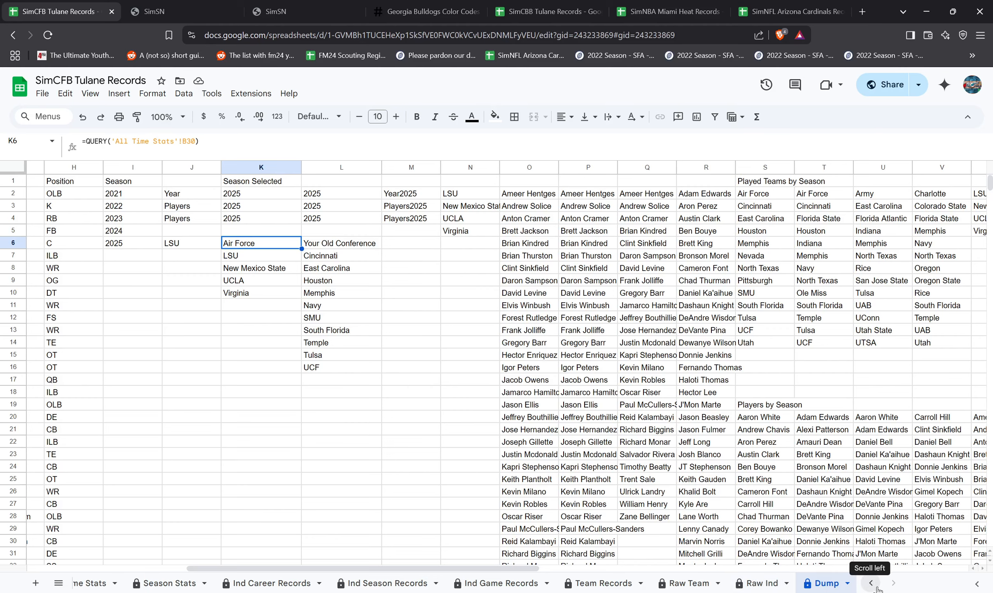
click(716, 194)
scroll(718, 272, down, 5)
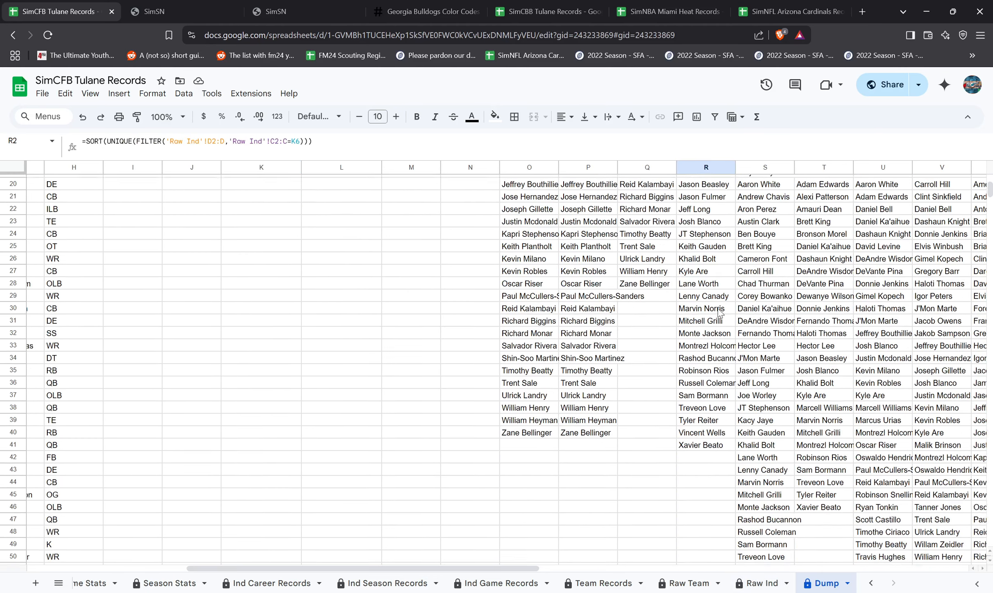
scroll(716, 313, up, 5)
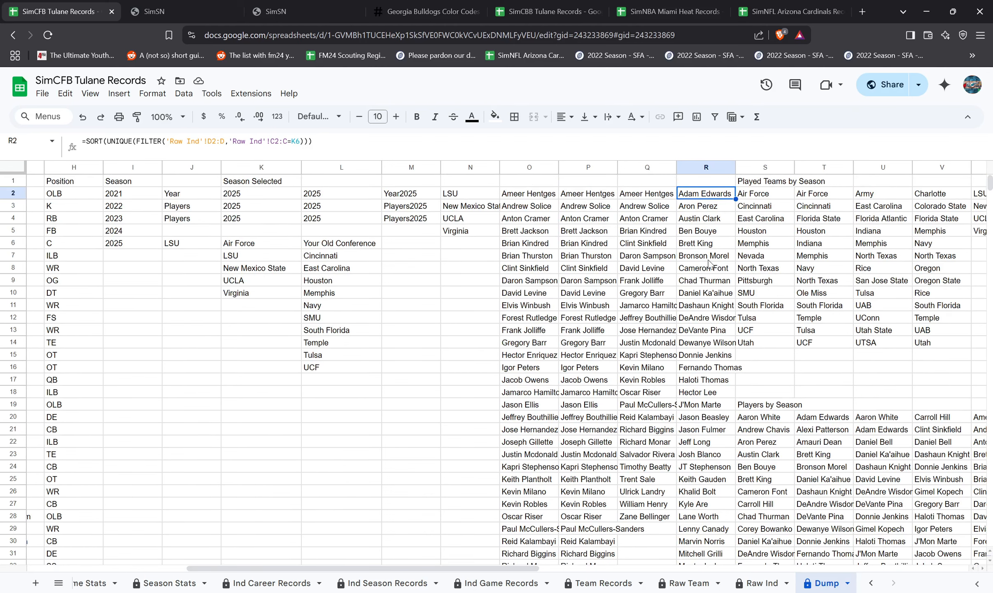
- Examine the Played Teams by Season lists in S2:W14 and the 2021 team formula in S2
drag(528, 568, 672, 568)
click(366, 197)
drag(395, 236, 616, 357)
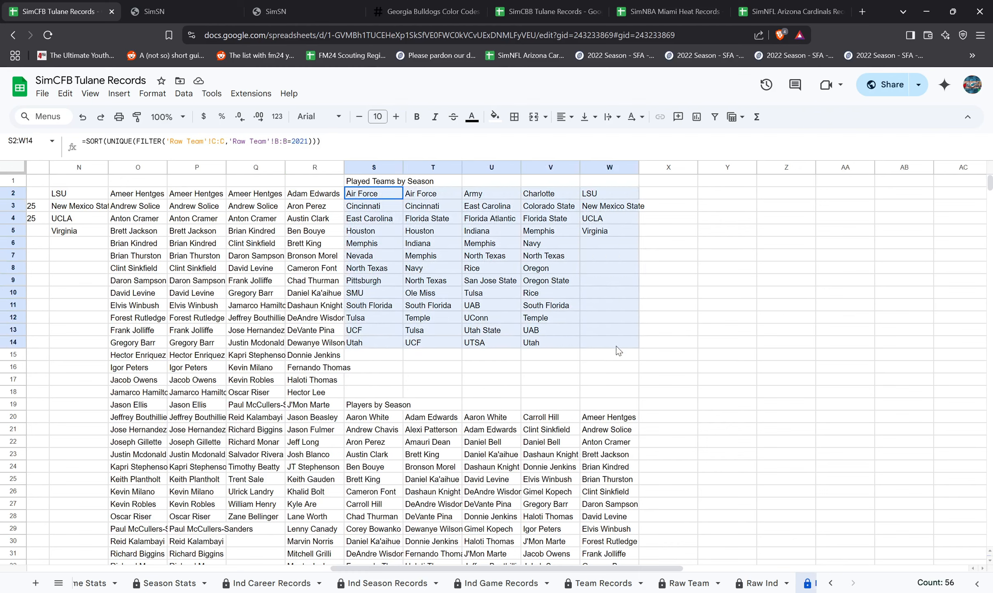
click(389, 198)
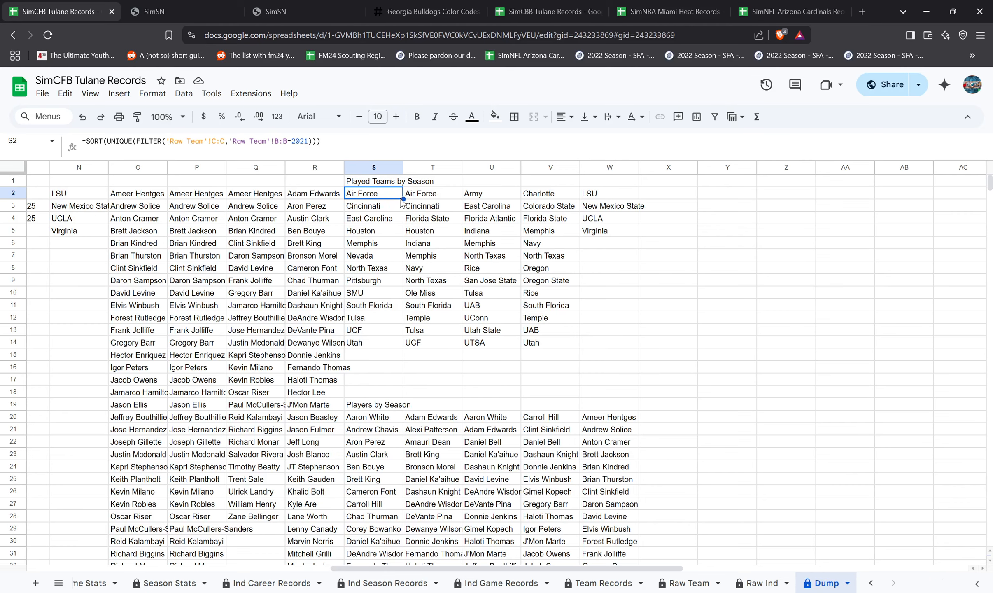
- Examine the Players by Season lists and the 2021 player formula in S20
scroll(516, 293, down, 3)
click(377, 360)
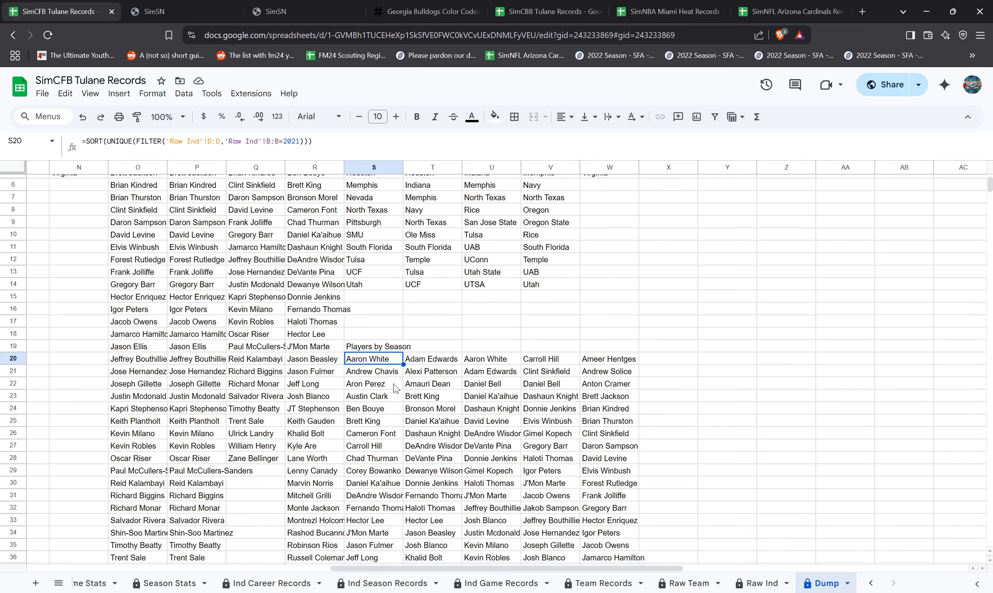
scroll(387, 370, down, 6)
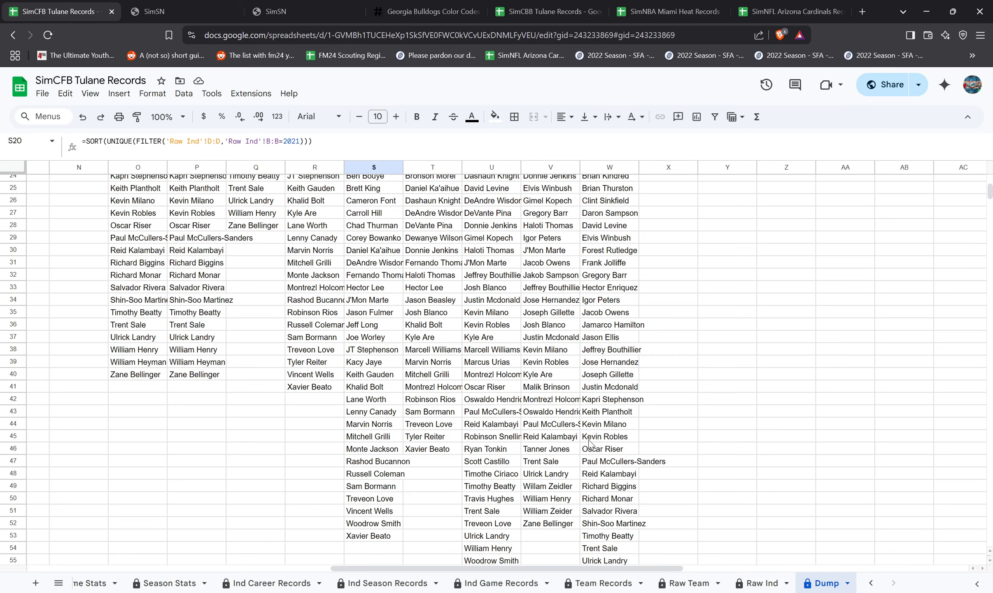
scroll(615, 467, up, 8)
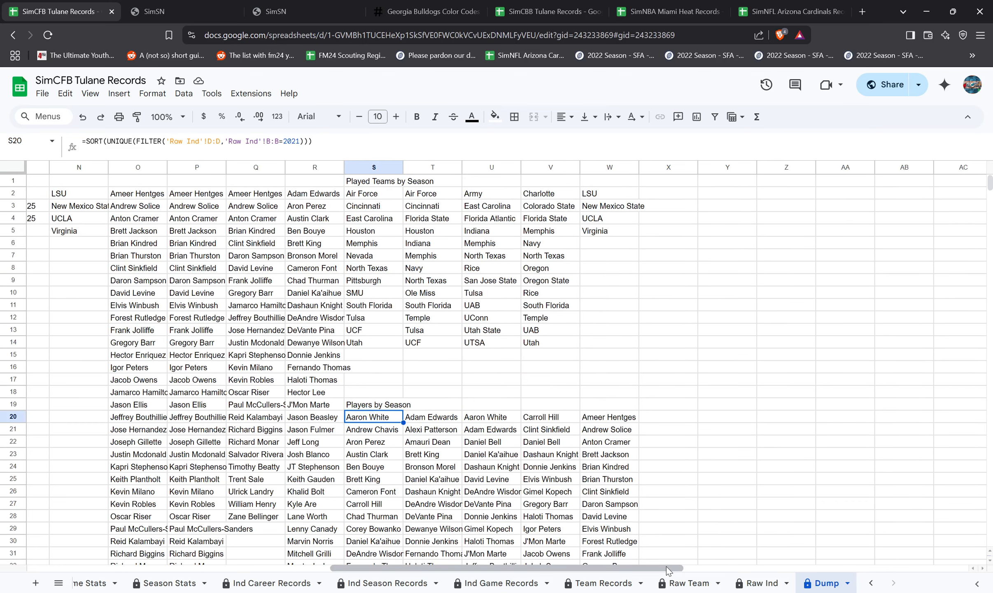
click(667, 581)
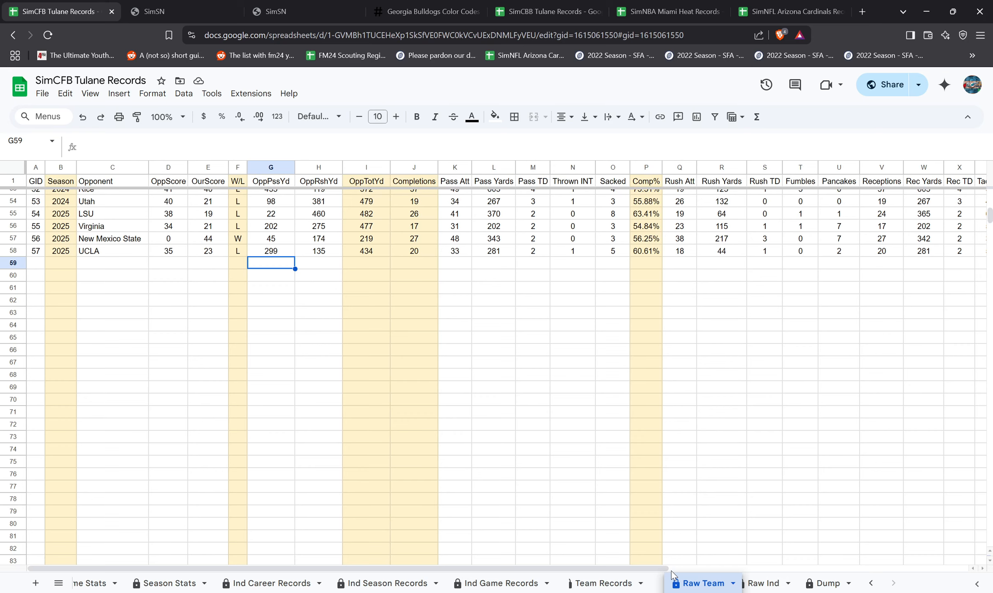
click(817, 583)
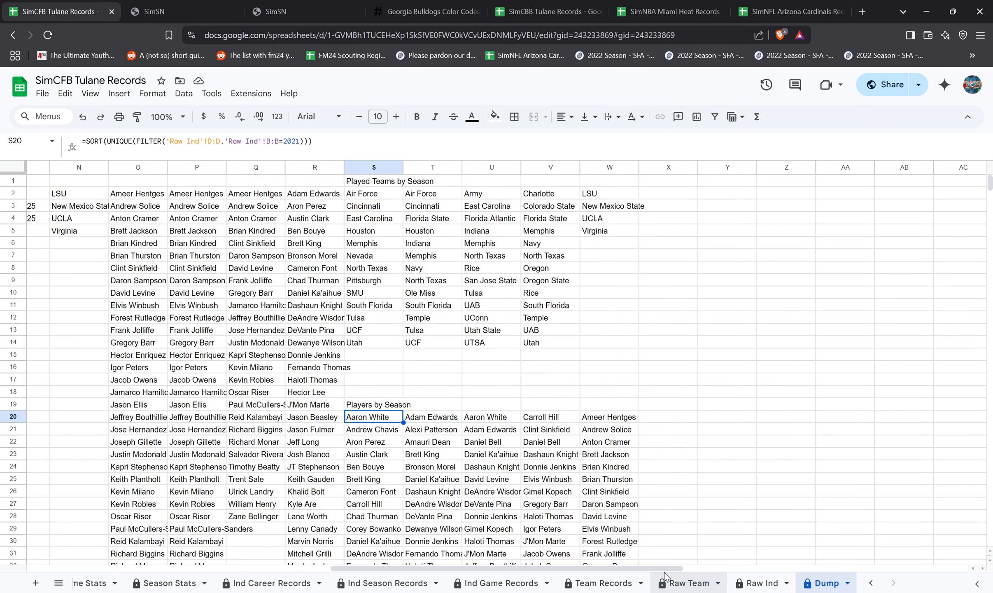
drag(472, 568, 290, 552)
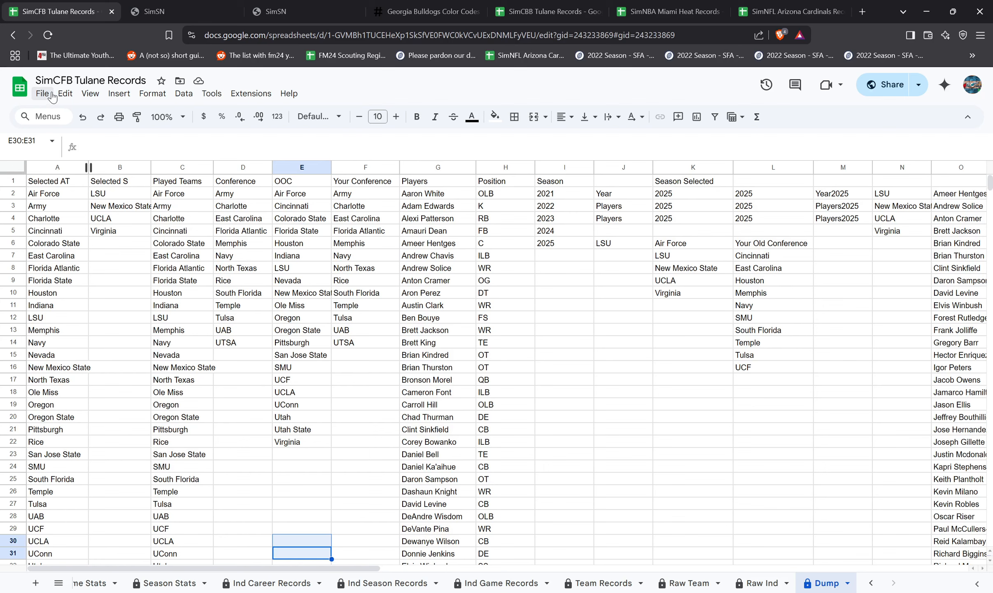
- Make a copy of the Tulane workbook in My Drive, named SimCFB Georgia Records
click(871, 582)
click(120, 583)
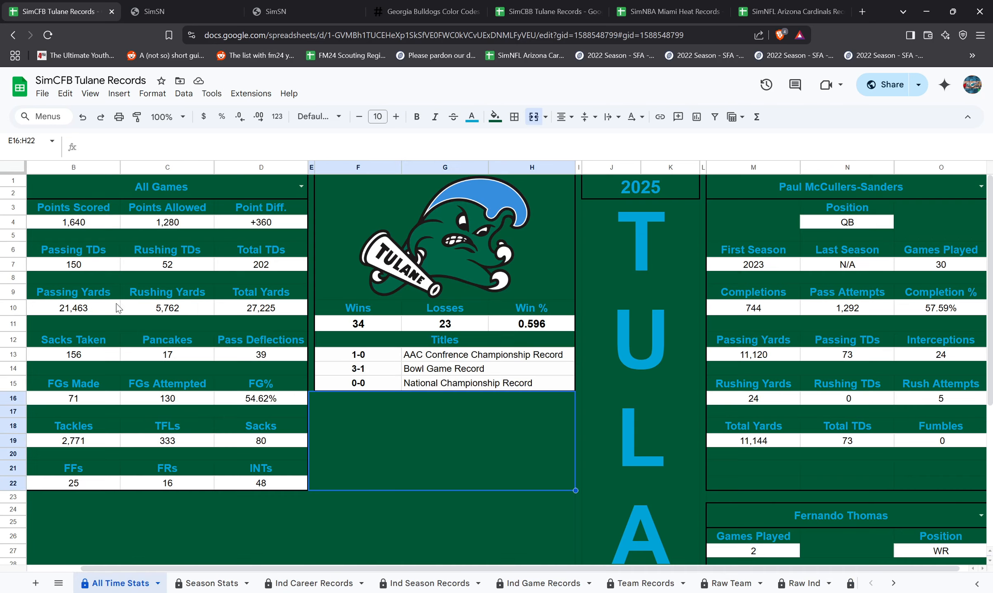
click(42, 93)
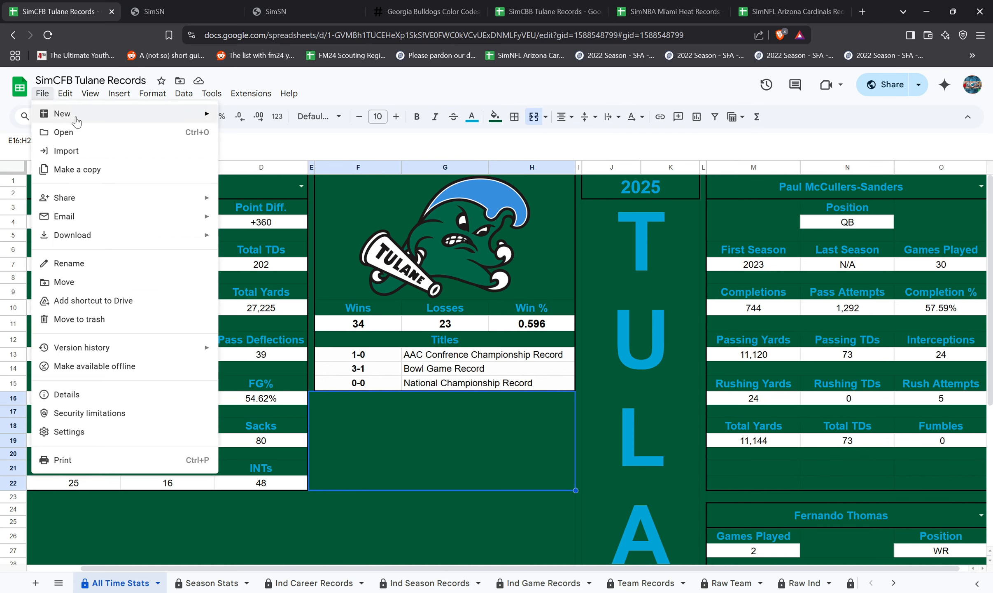
click(128, 167)
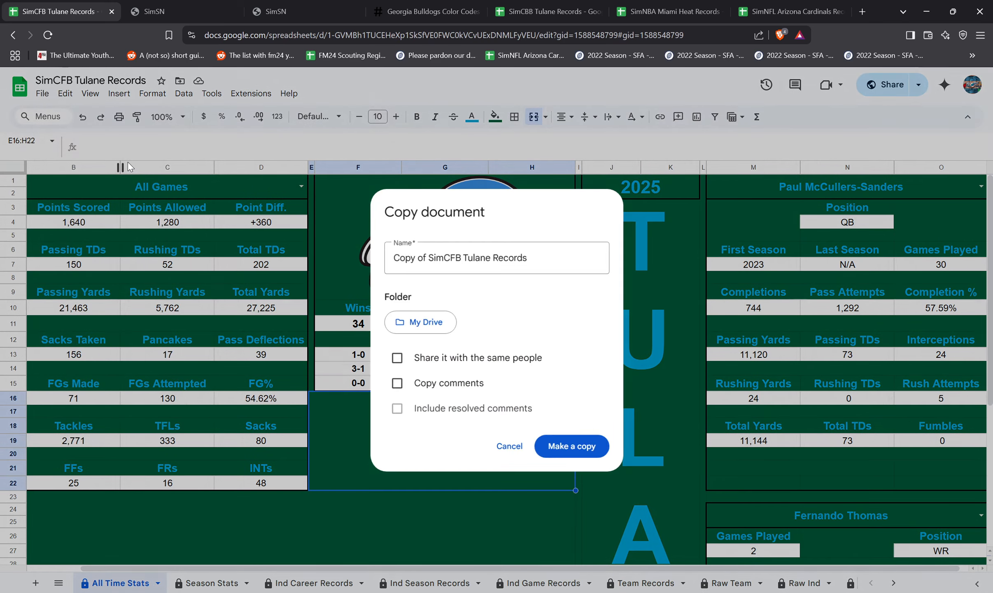
click(426, 255)
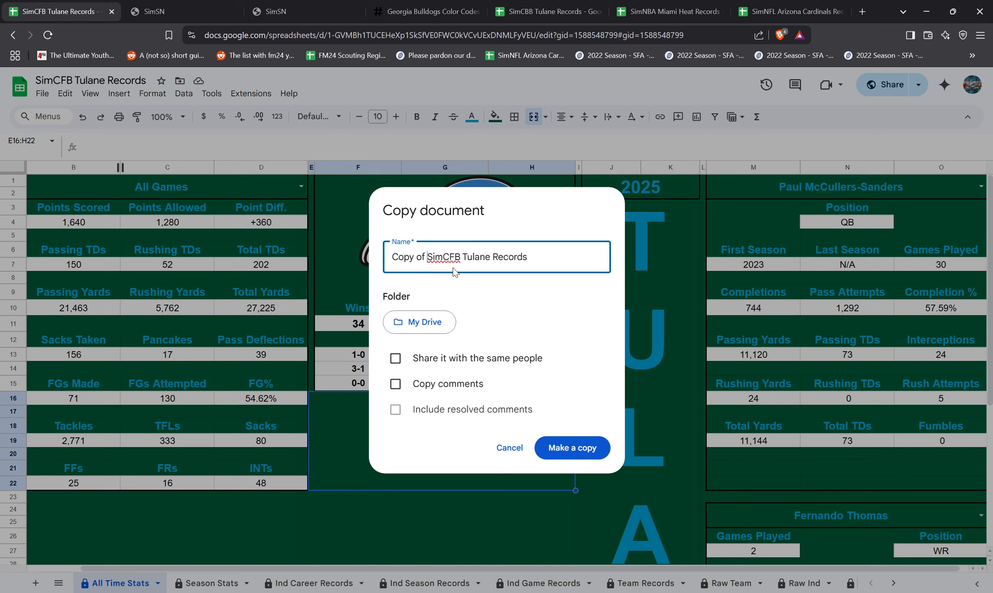
key(shift+Home)
key(BackSpace)
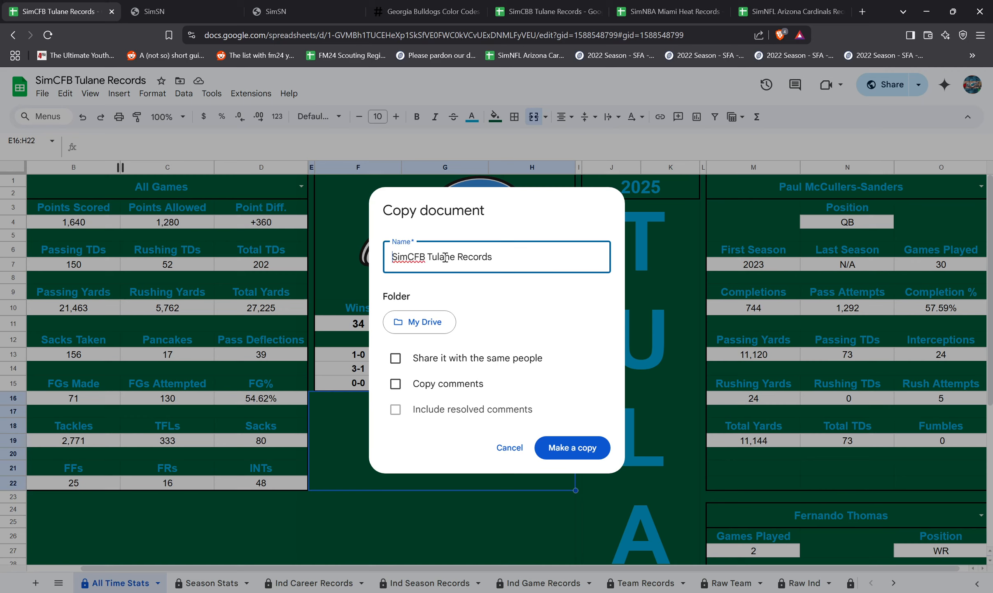
drag(456, 253, 427, 254)
text(Georgia)
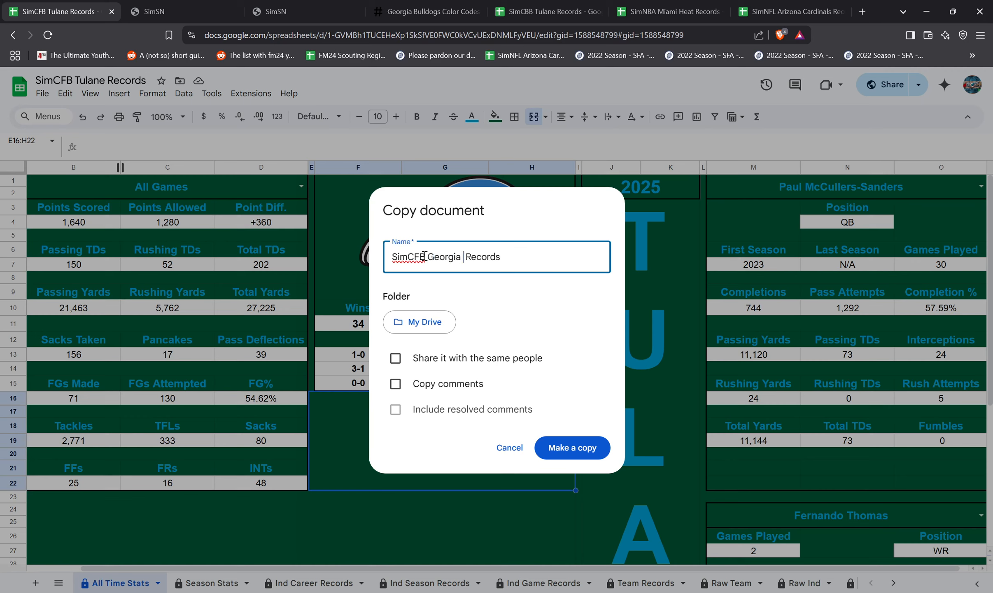
key(BackSpace)
click(588, 461)
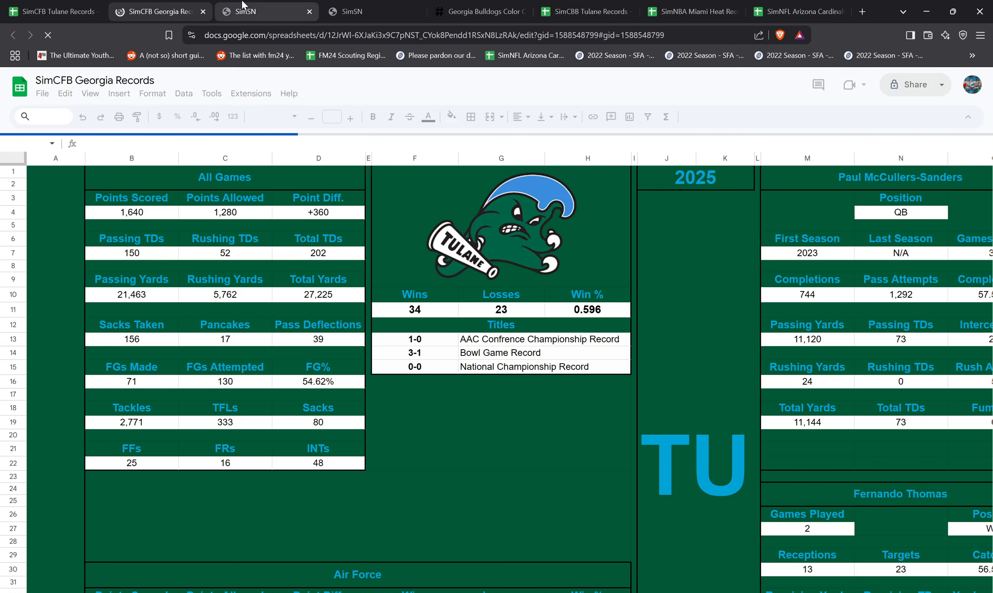
- Close the first SimSN browser tab and open the Dump sheet of the SimCFB Georgia Records workbook
click(243, 12)
key(ctrl+w)
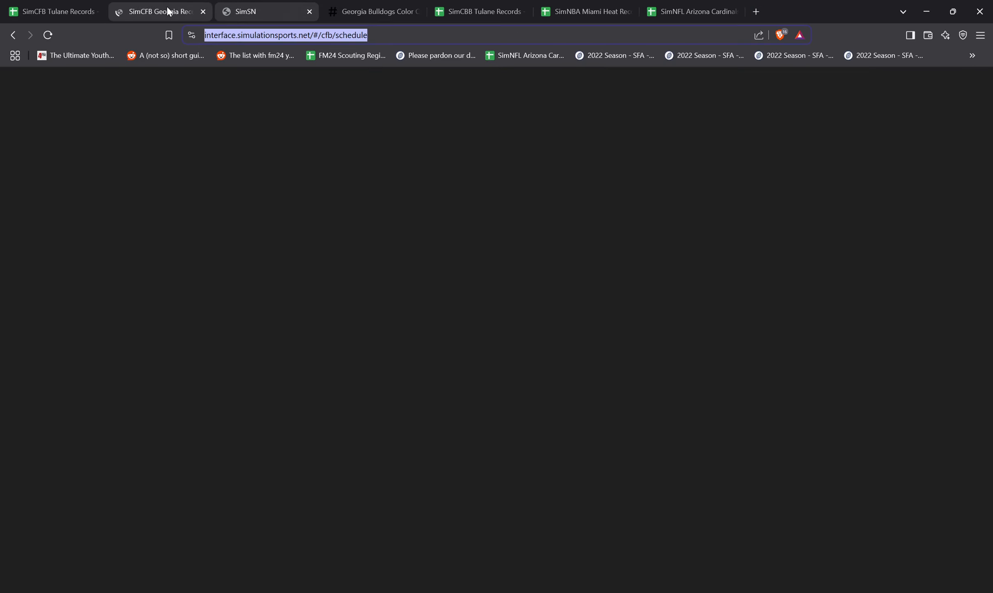
click(167, 6)
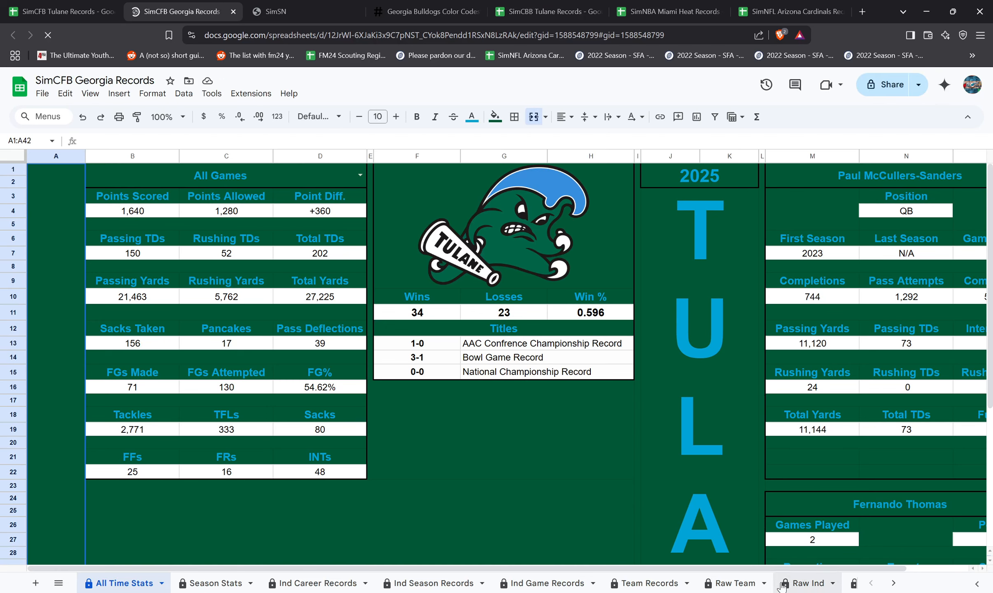
click(893, 583)
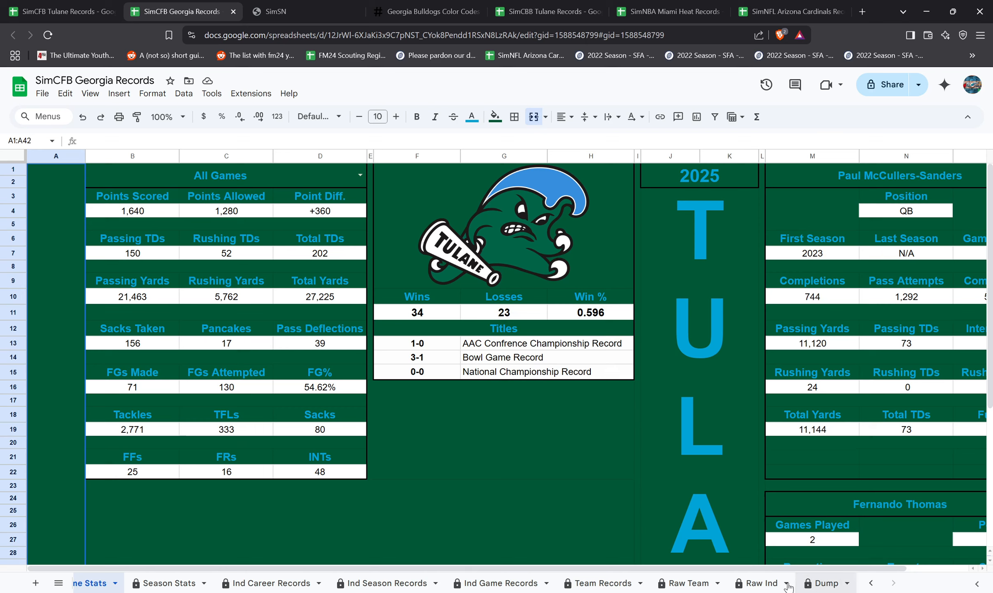
click(812, 585)
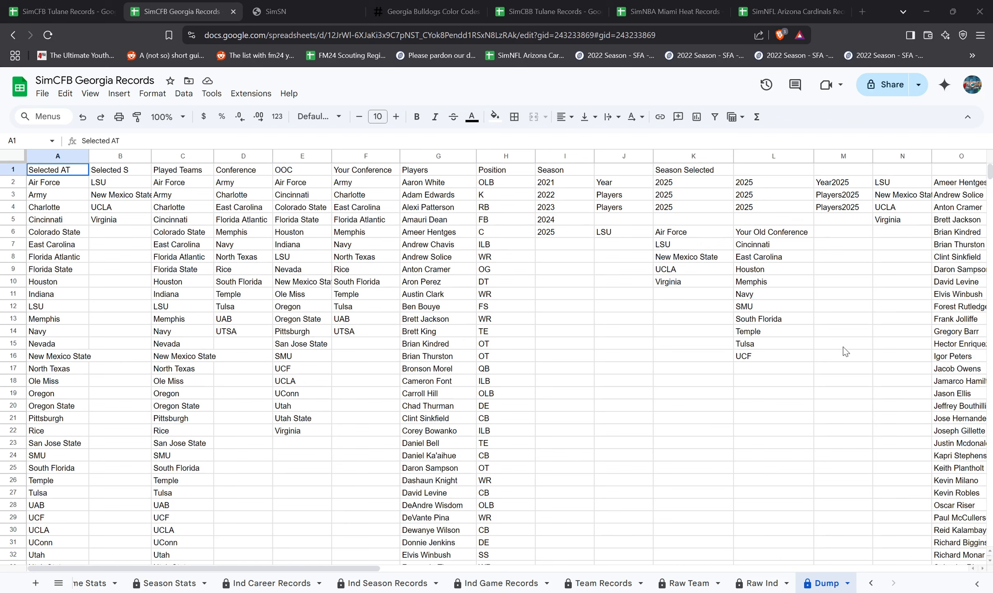
- Replace the Your Conference list in F2:F16 with Georgia's SEC opponents, Alabama through Vanderbilt, consulting SimSN's 2025 conference standings
click(358, 172)
click(360, 183)
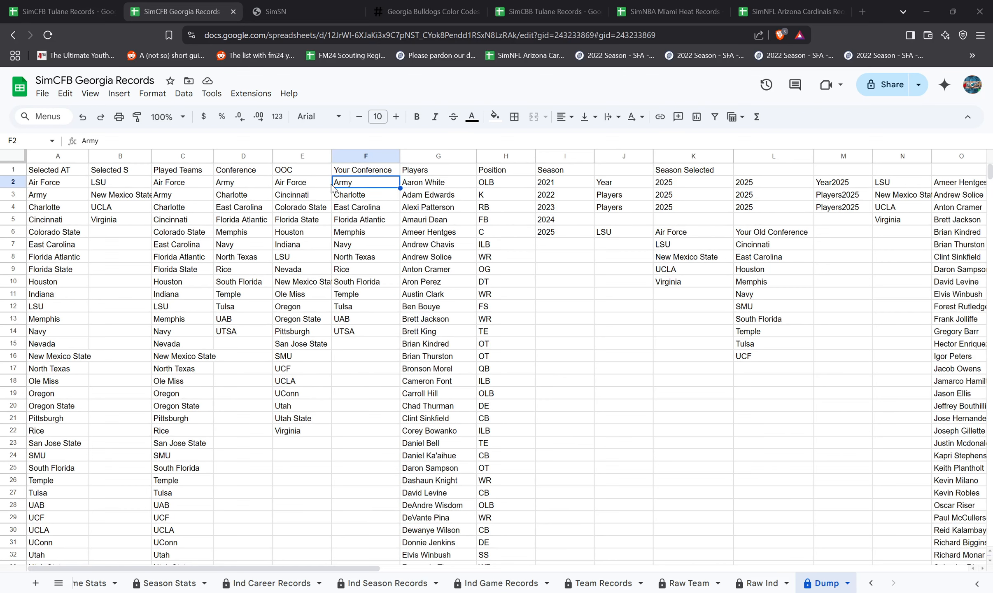
click(263, 8)
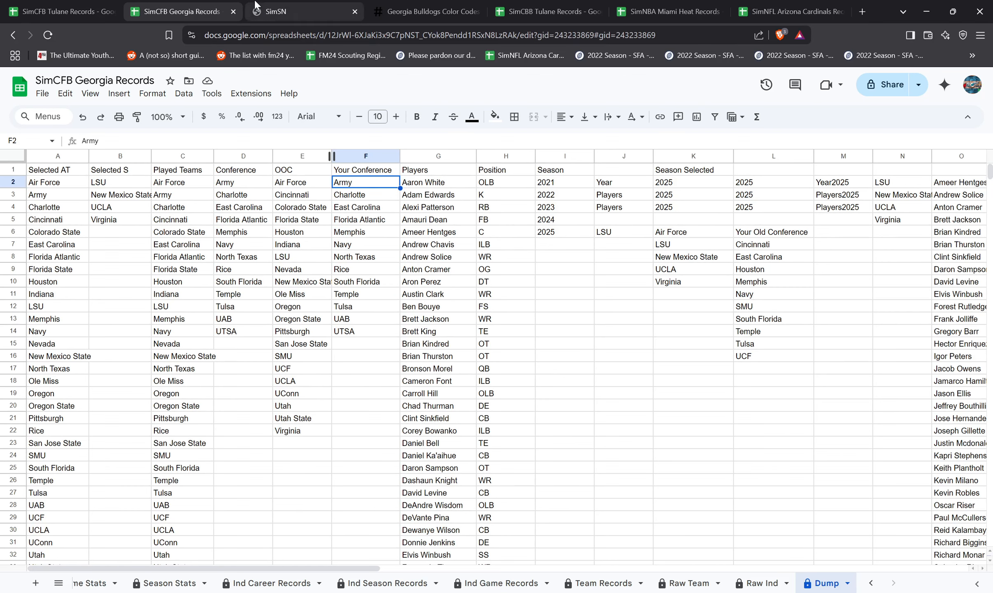
click(375, 248)
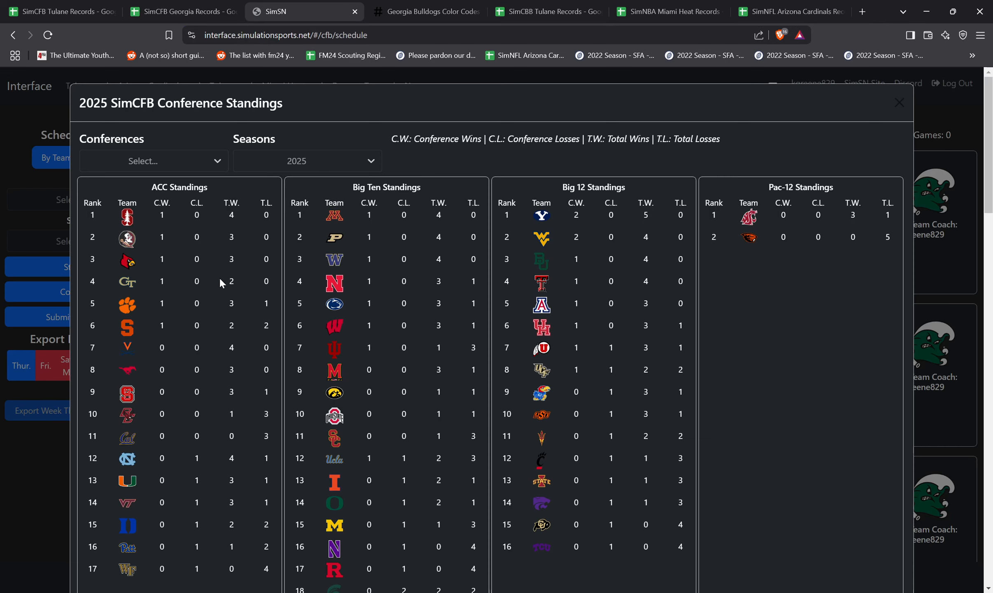
scroll(219, 277, down, 10)
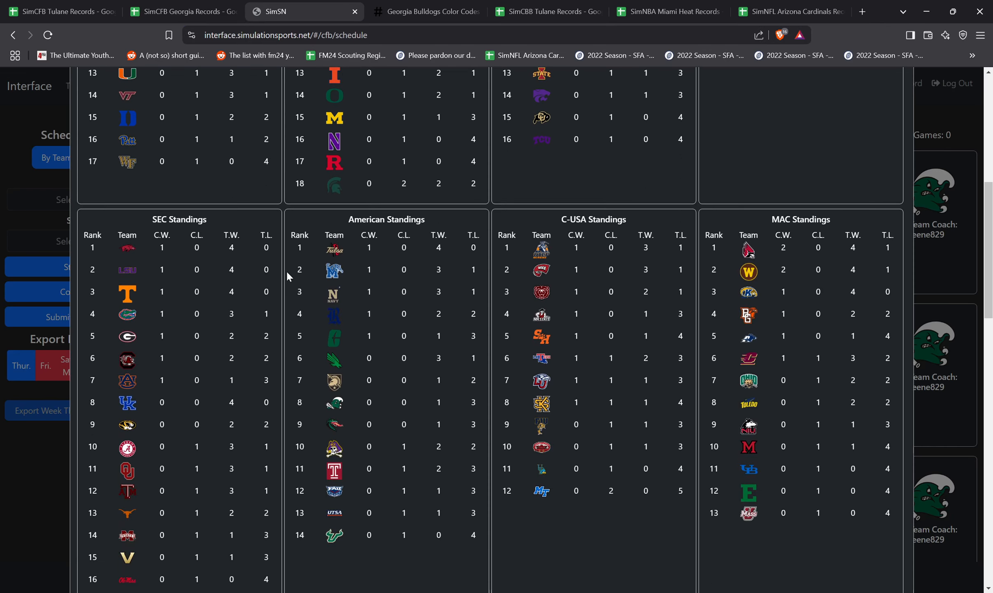
scroll(287, 276, down, 2)
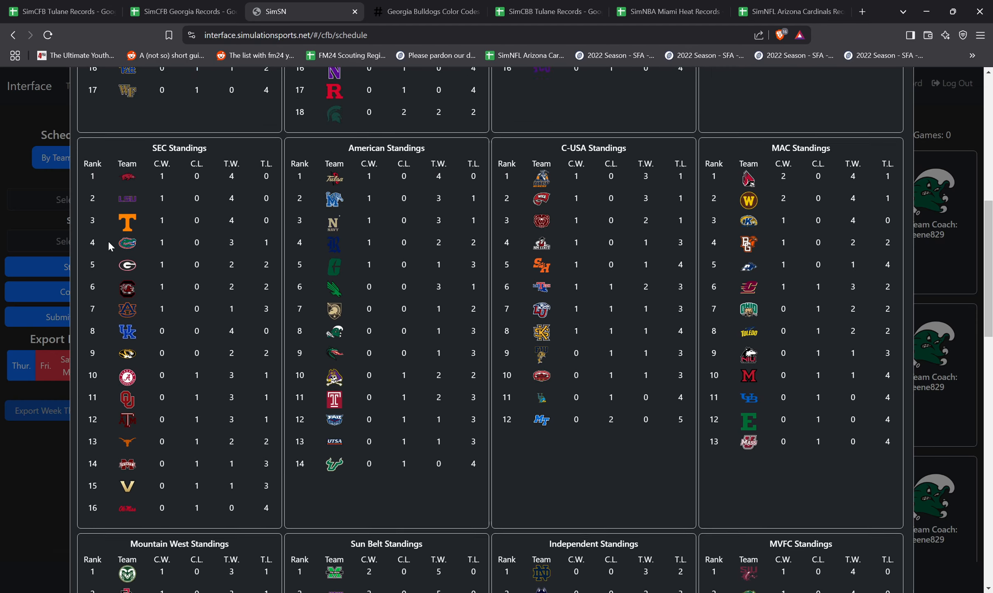
scroll(213, 275, up, 1)
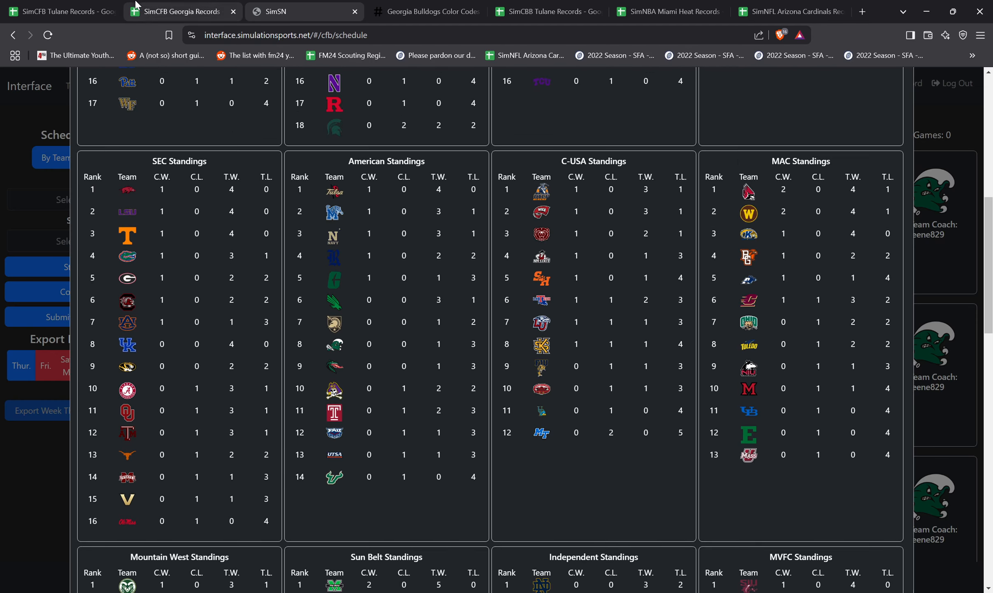
click(157, 5)
text(Alabama Arkansas Auburn Florida Kentucky LSU Mississippi State Missouri Oklahoma Ole Miss South Carolina Tennessee Texas A&M Texas Vanderbilt)
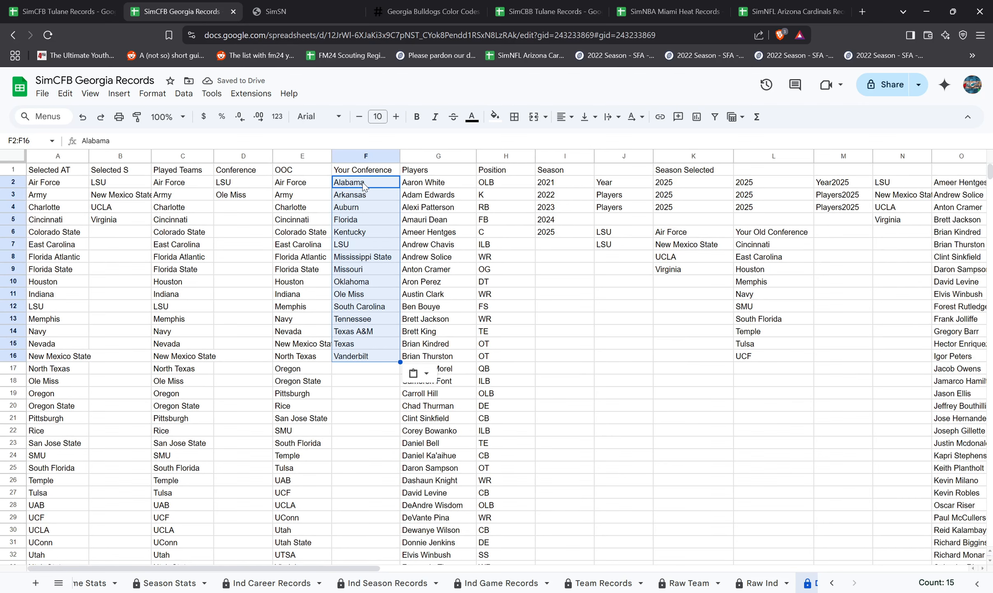
- Replace the Your Old Conference list in L7:L19 with Georgia's 2023 SEC opponents, Alabama through Vanderbilt, consulting SimSN's 2023 standings
click(793, 245)
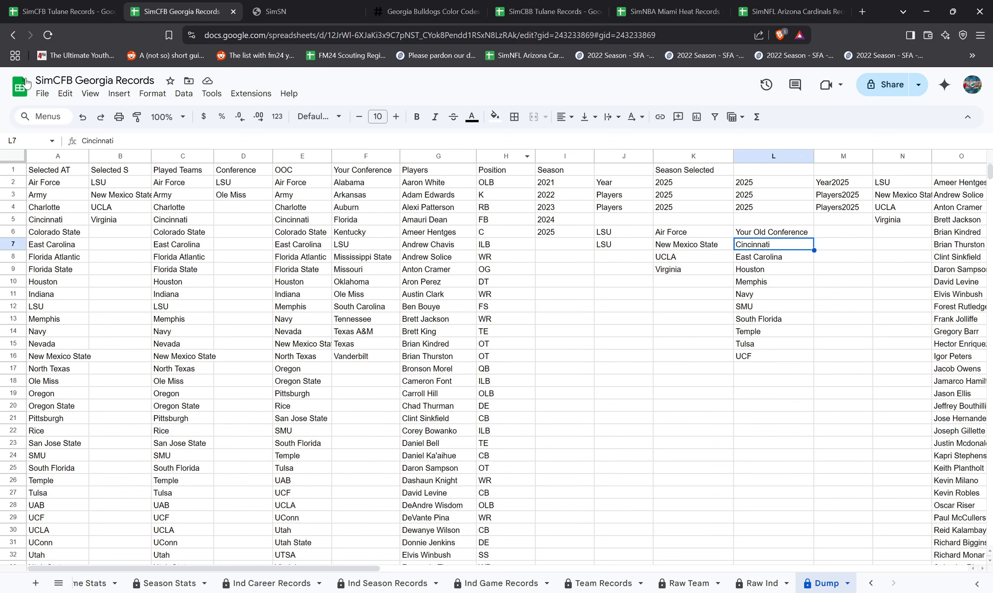
click(274, 12)
scroll(344, 358, up, 10)
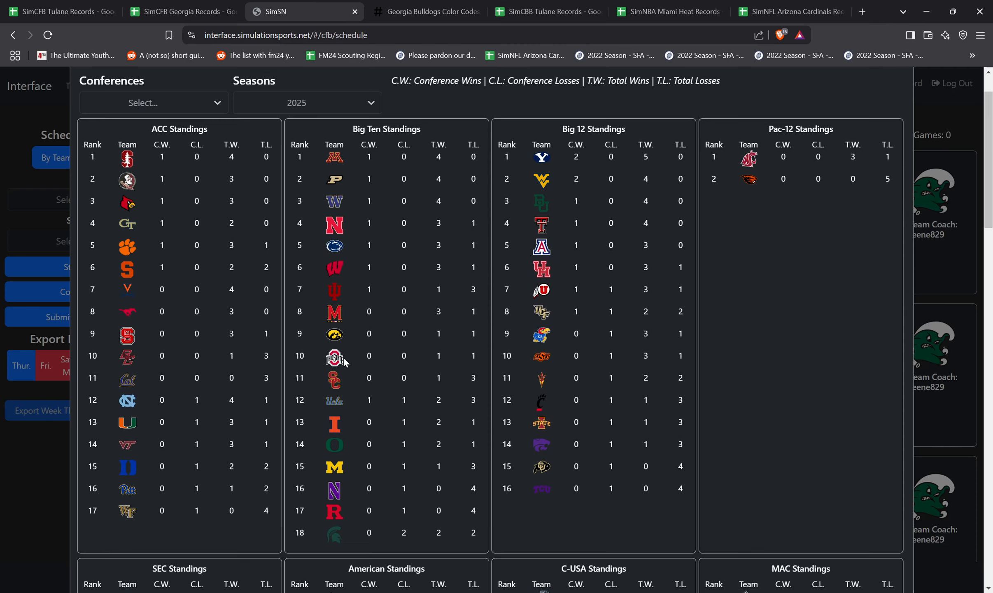
click(348, 109)
click(342, 198)
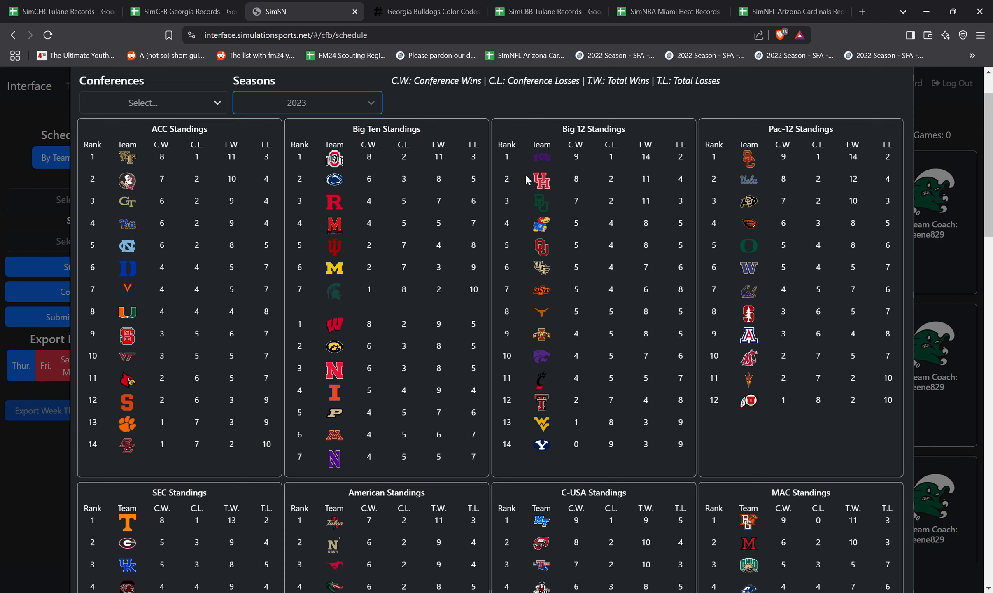
scroll(476, 186, down, 8)
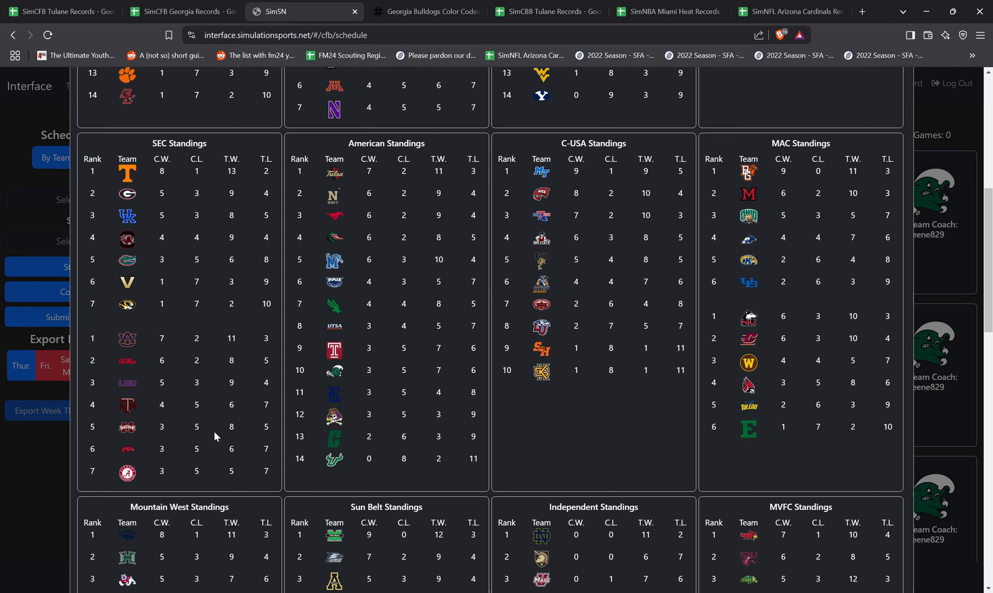
click(409, 6)
click(257, 10)
click(181, 7)
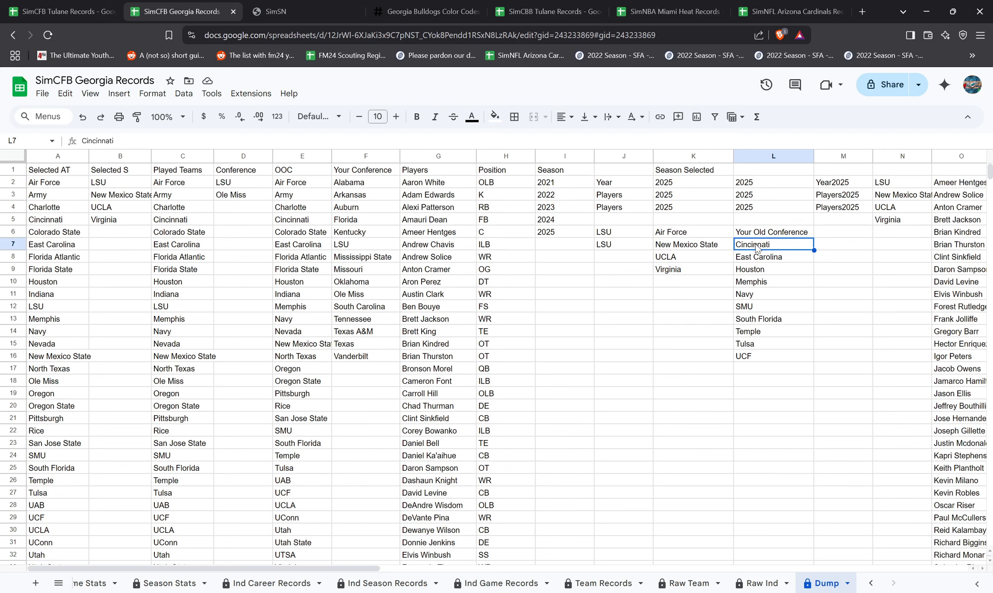
text(Alabama Arkansas Auburn Florida Kentucky LSU Mississippi State Missouri Ole Miss South Carolina Tennessee Texas A&M Vanderbilt)
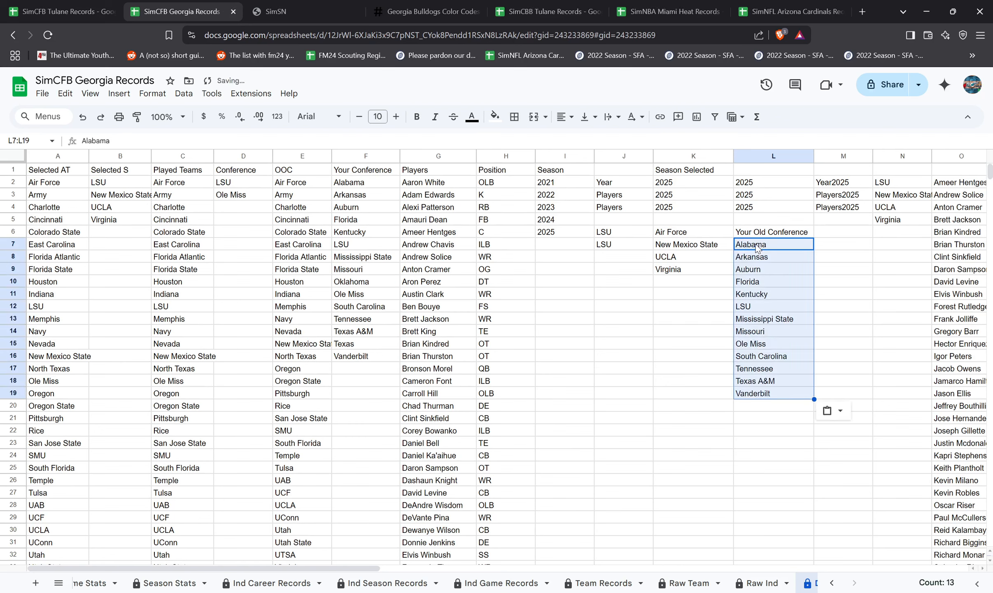
- Inspect J7's conference filter formula and trace its references to the Your Conference and Your Old Conference lists
click(637, 250)
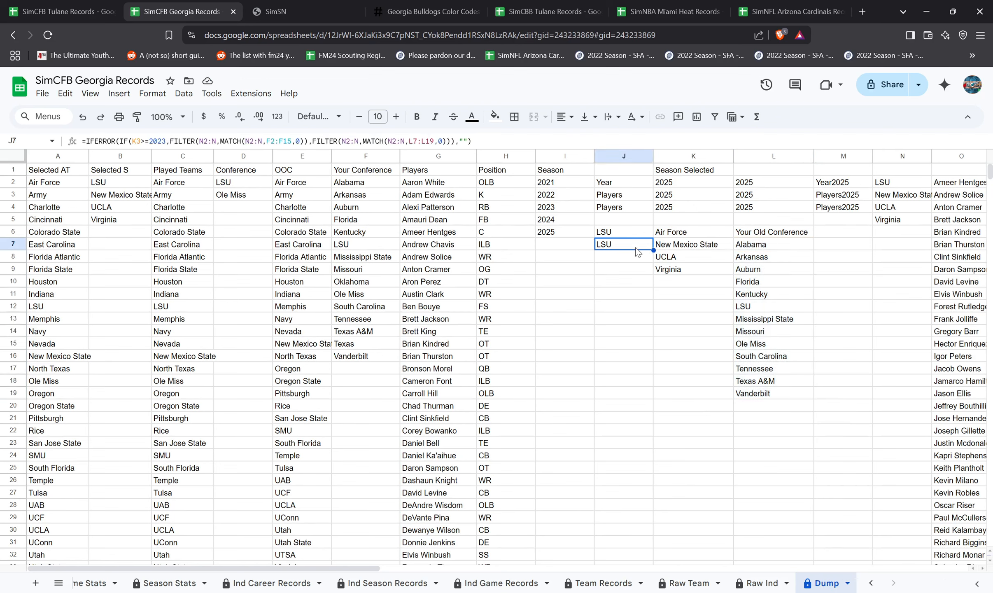
key(Down)
key(Down)
key(Down)
key(Down)
key(Down)
key(Down)
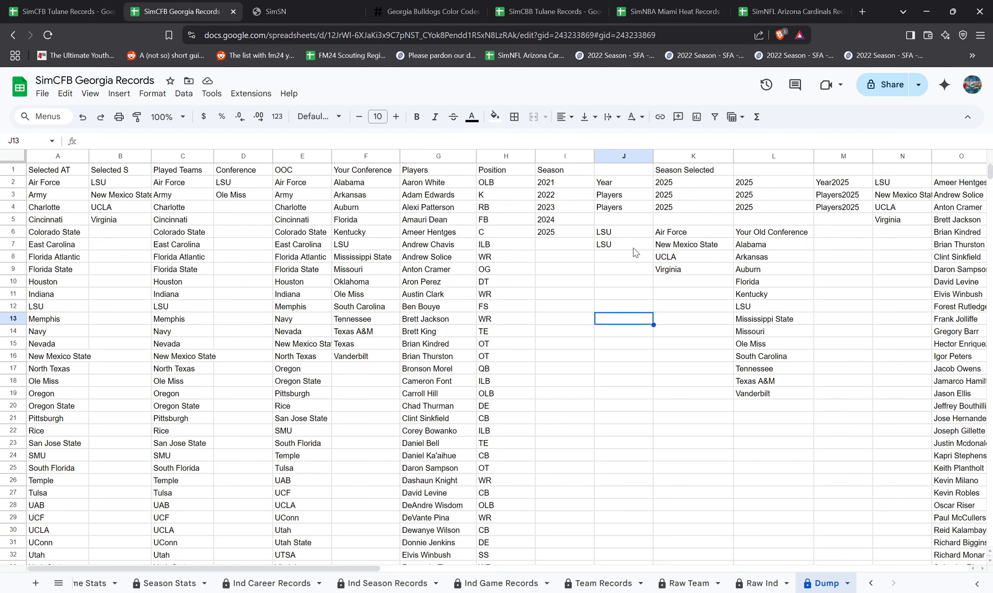
click(632, 246)
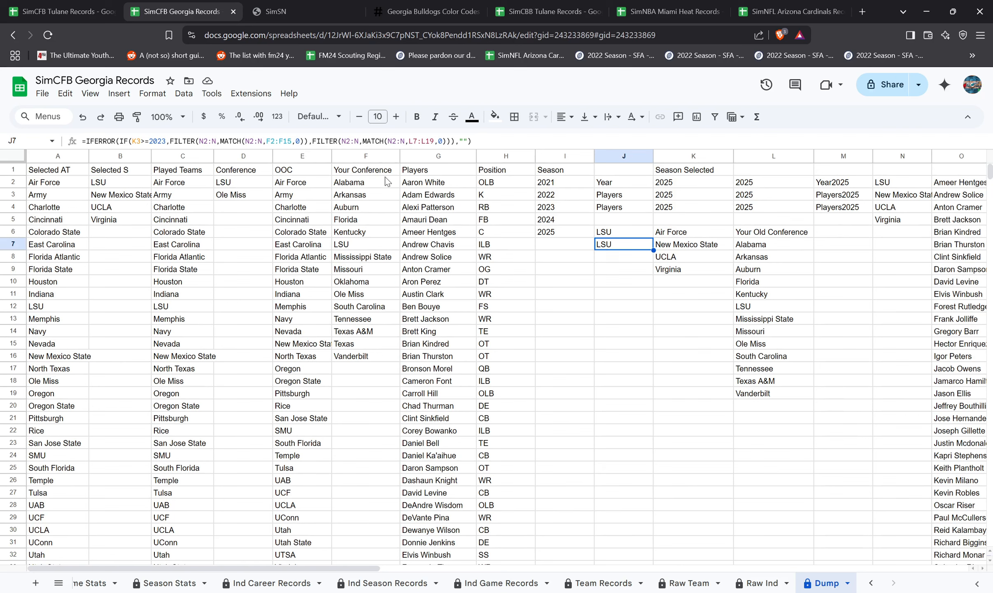
click(361, 185)
click(796, 249)
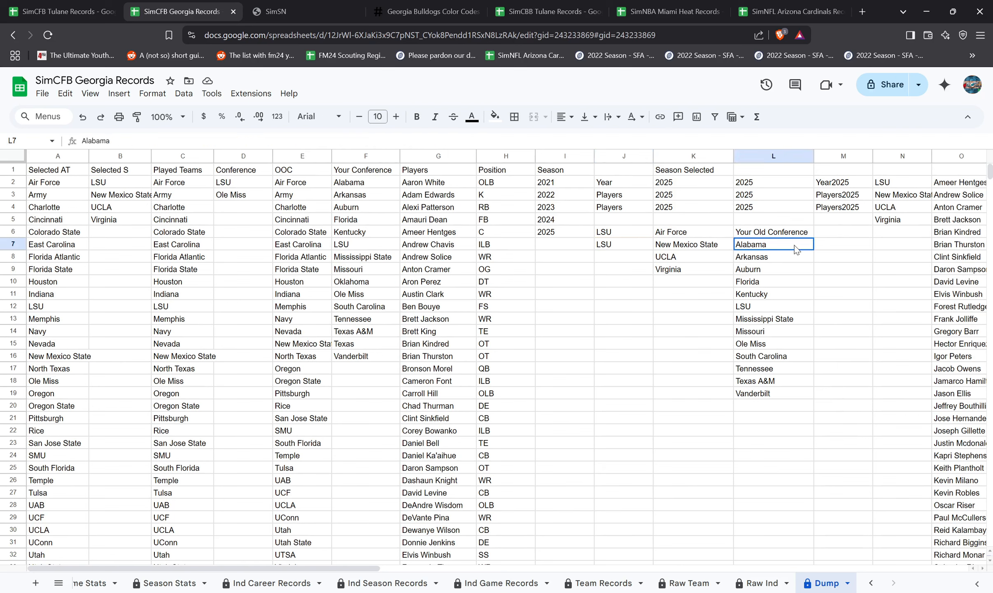
click(606, 247)
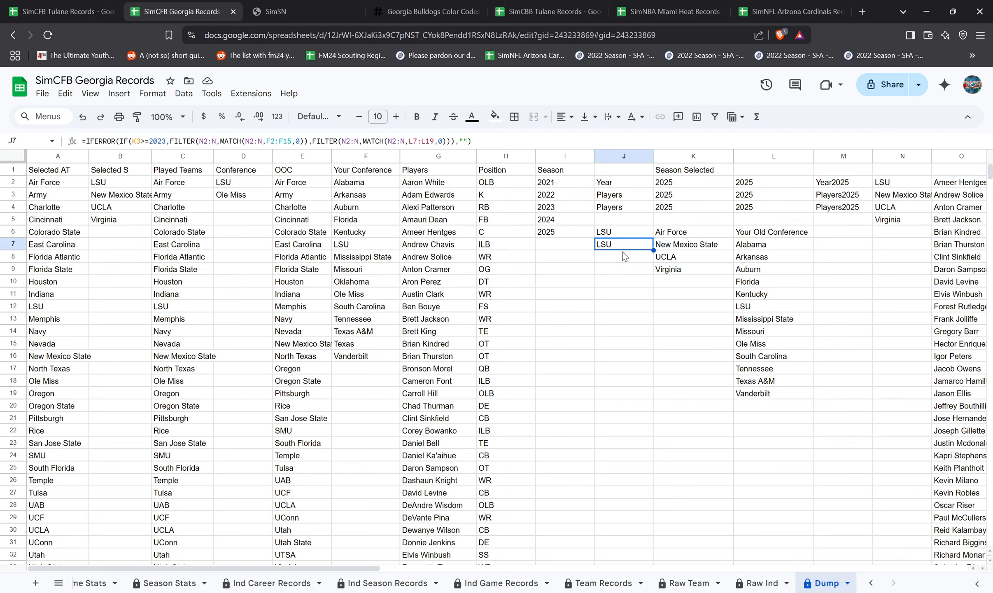
- Inspect the non-conference opponent list in column K, checking K7's filter formula and the cells beneath it
click(684, 233)
click(688, 248)
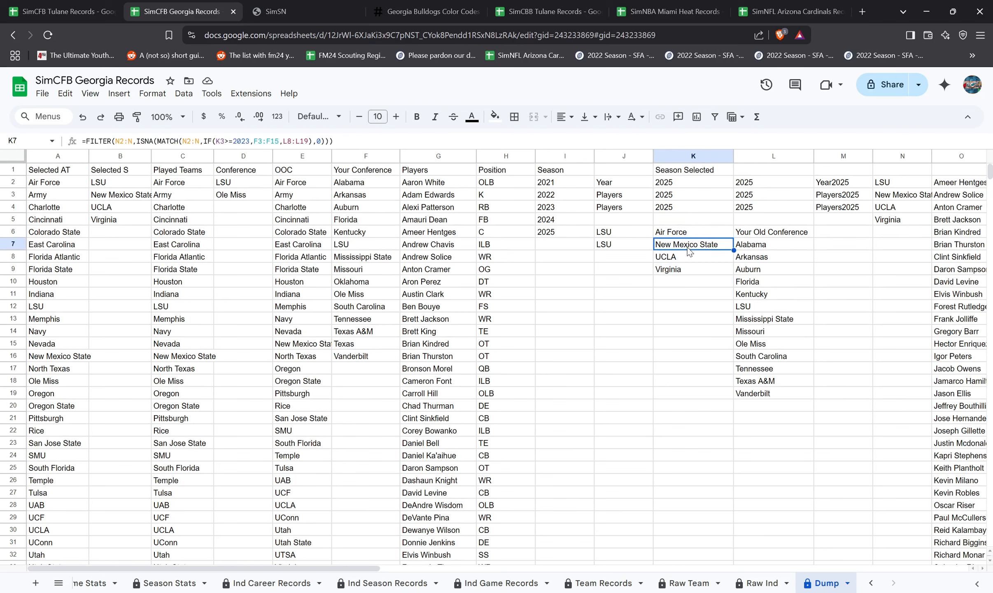
key(Down)
key(Down)
key(Down)
click(689, 246)
key(Down)
key(Down)
key(Down)
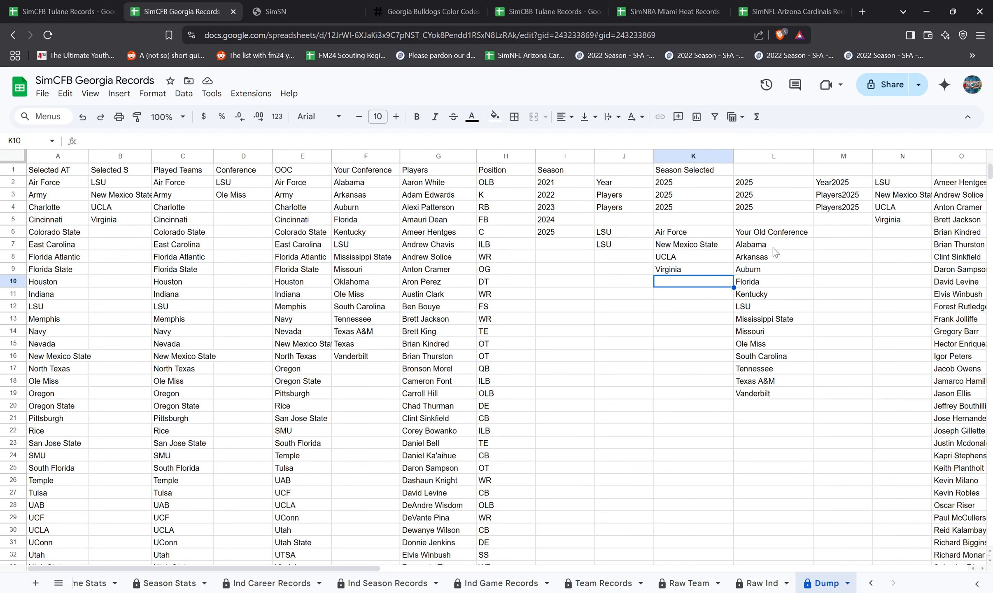
key(Up)
key(Up)
key(Up)
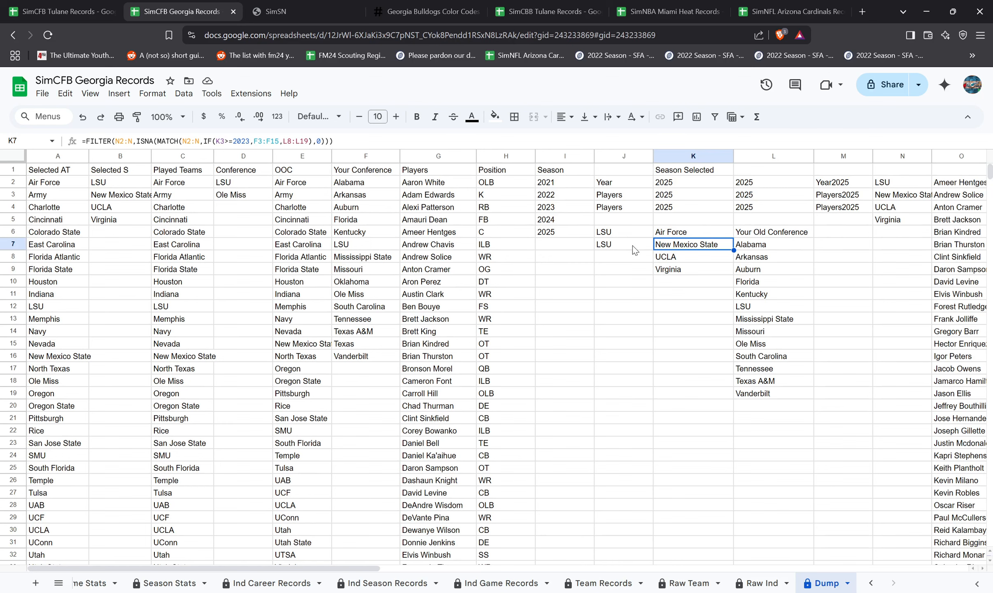
- Compare K7's non-conference filter formula with the Your Conference and Your Old Conference lists it references
click(773, 244)
click(678, 247)
click(336, 182)
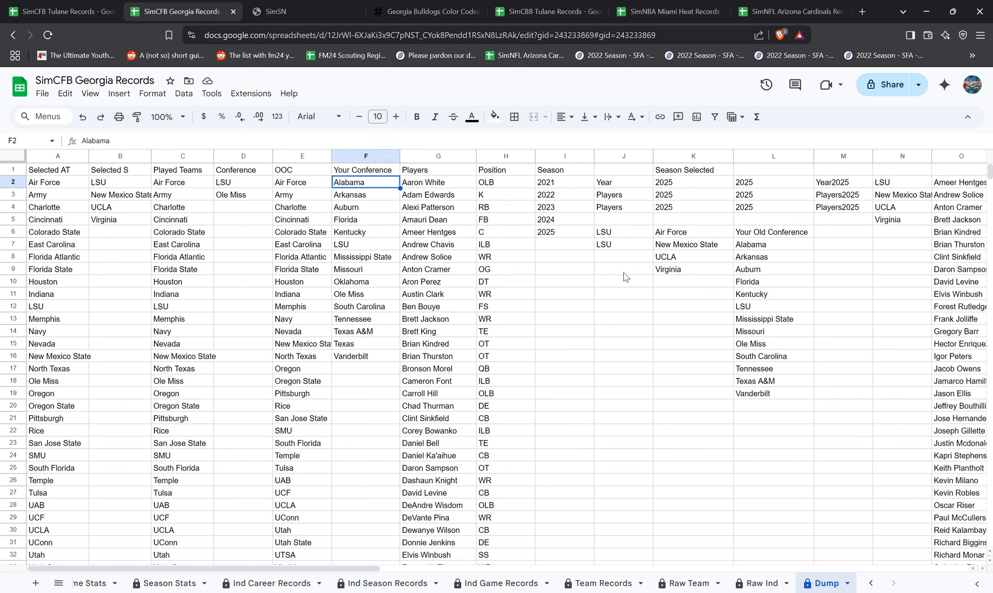
click(692, 249)
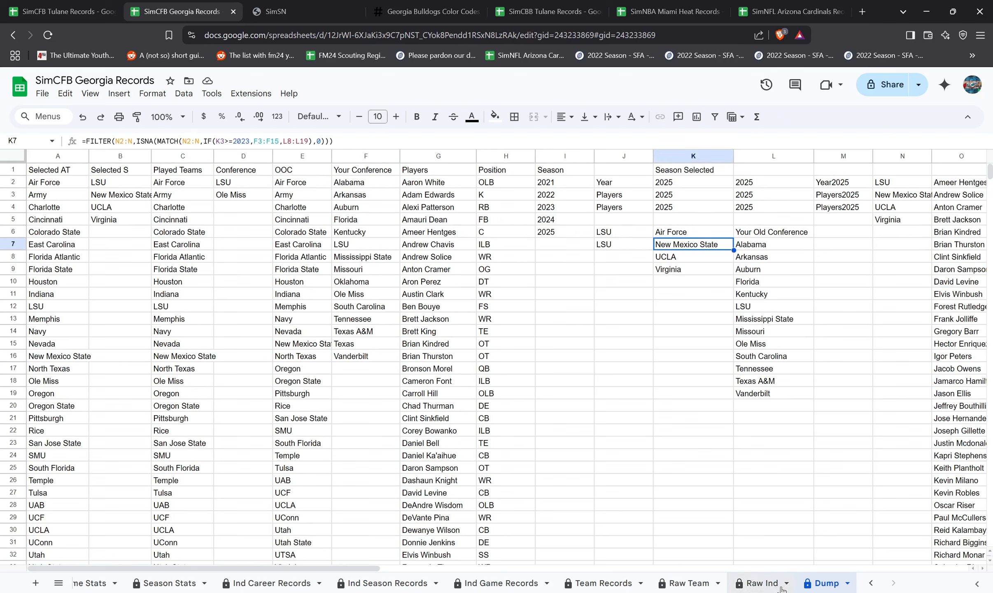
- Open the Raw Ind sheet and select the player game data in rows 2 to 1270
click(762, 583)
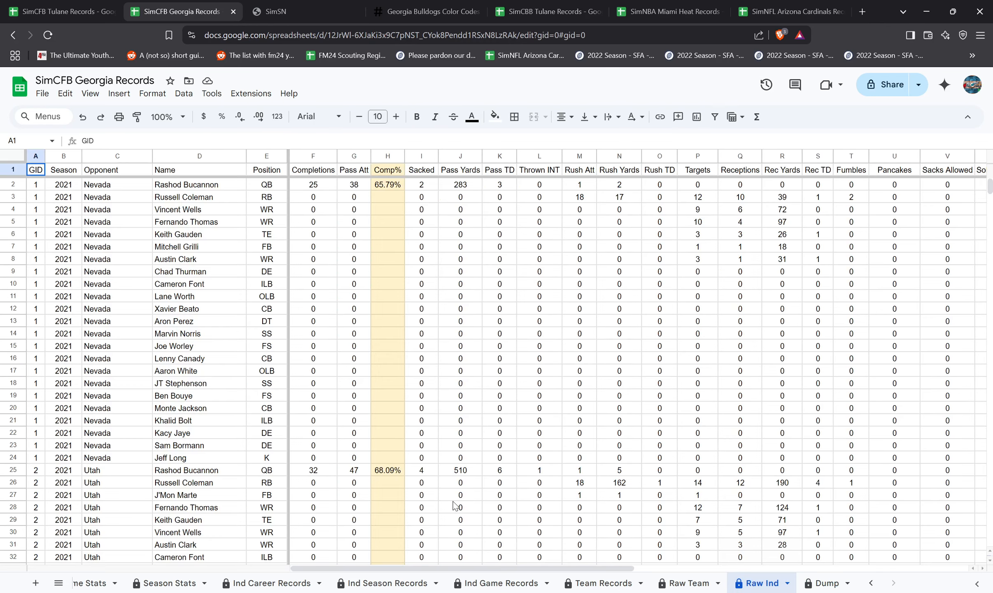
click(12, 184)
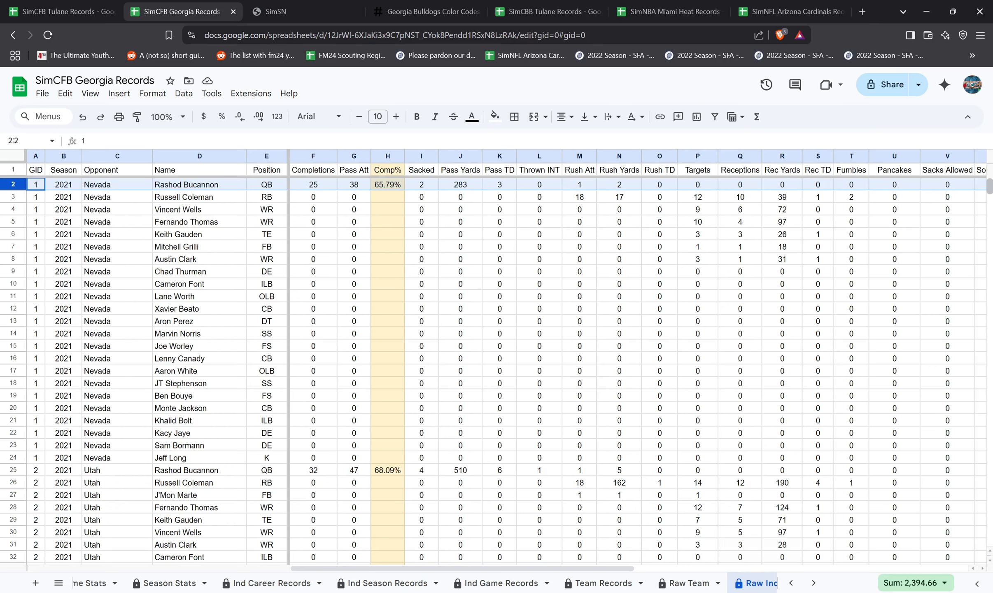
drag(989, 185, 974, 354)
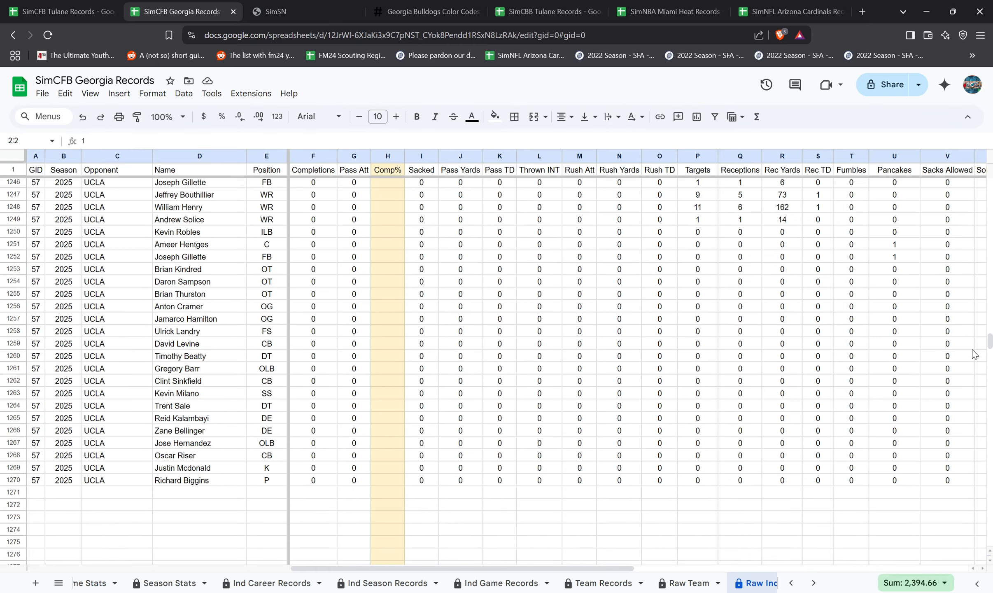
shift+click(15, 481)
right_click(16, 481)
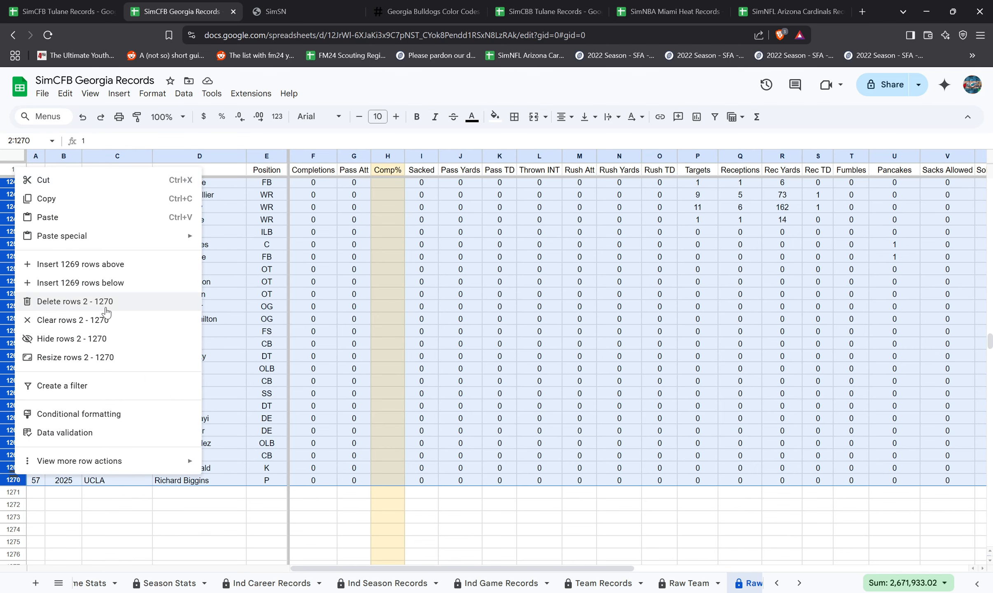
click(419, 358)
- Clear the contents of row 1246 in the Raw Ind sheet
click(10, 184)
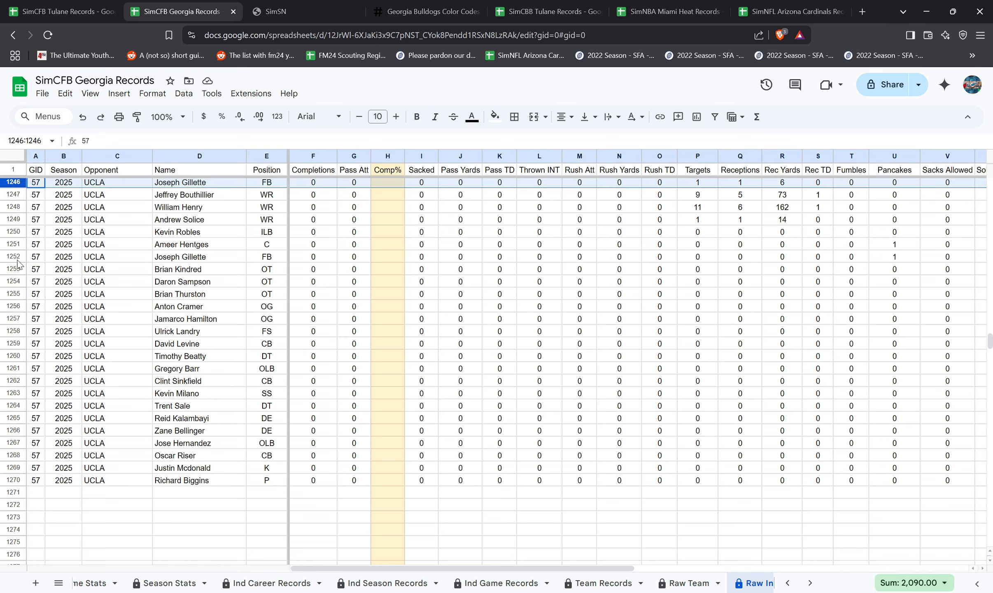
scroll(865, 403, up, 3)
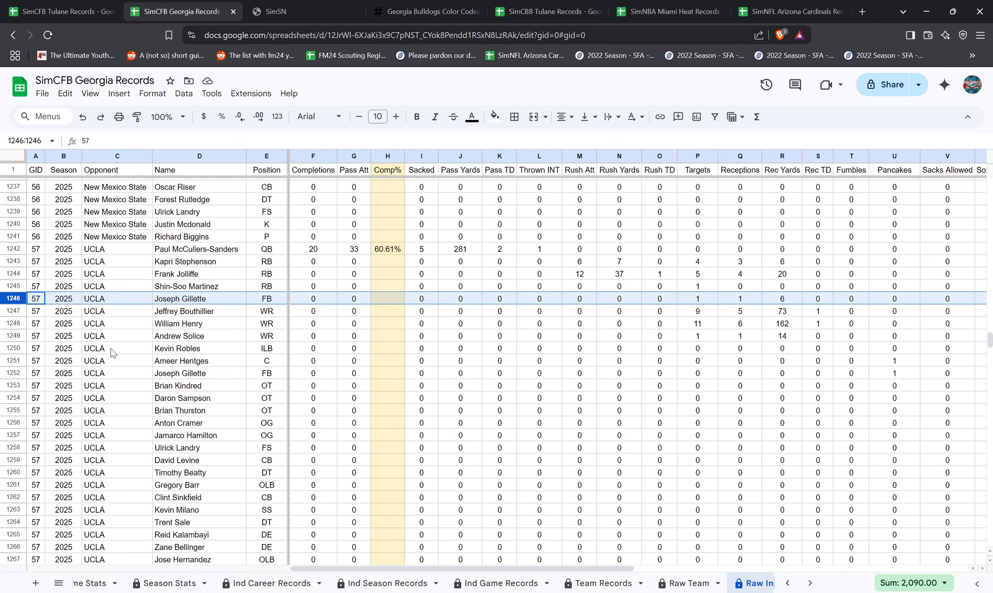
key(Delete)
scroll(105, 342, down, 2)
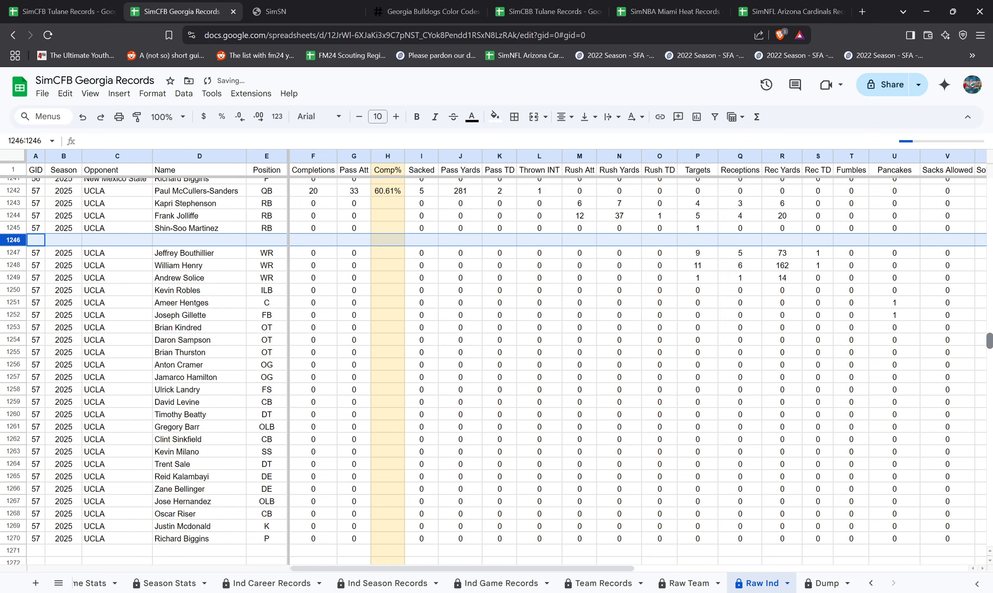
- Delete rows 2 to 1270 from the Raw Ind sheet, removing all the Tulane player game data below the header
drag(989, 340, 985, 160)
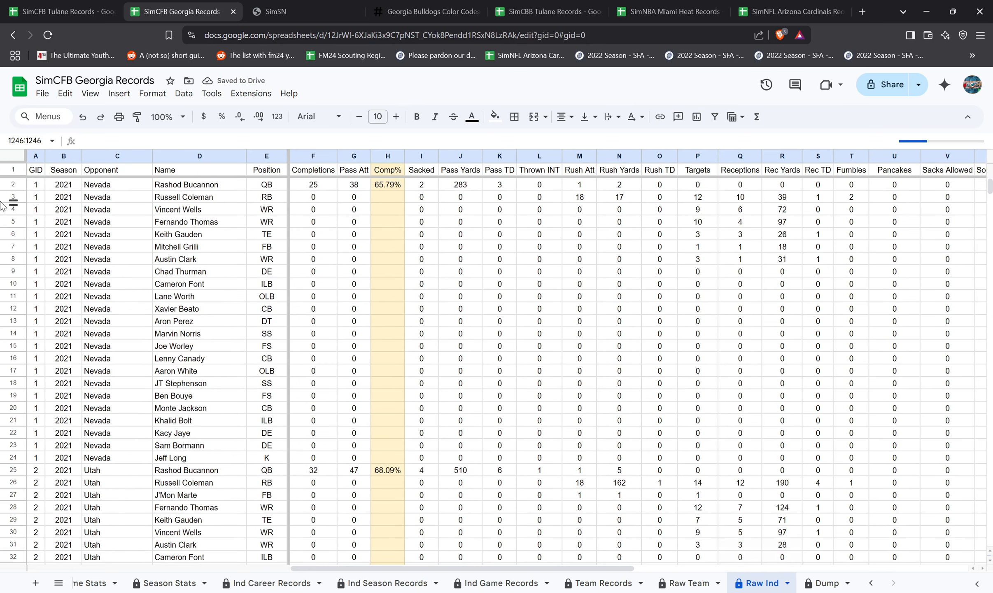
click(13, 184)
scroll(149, 420, down, 20)
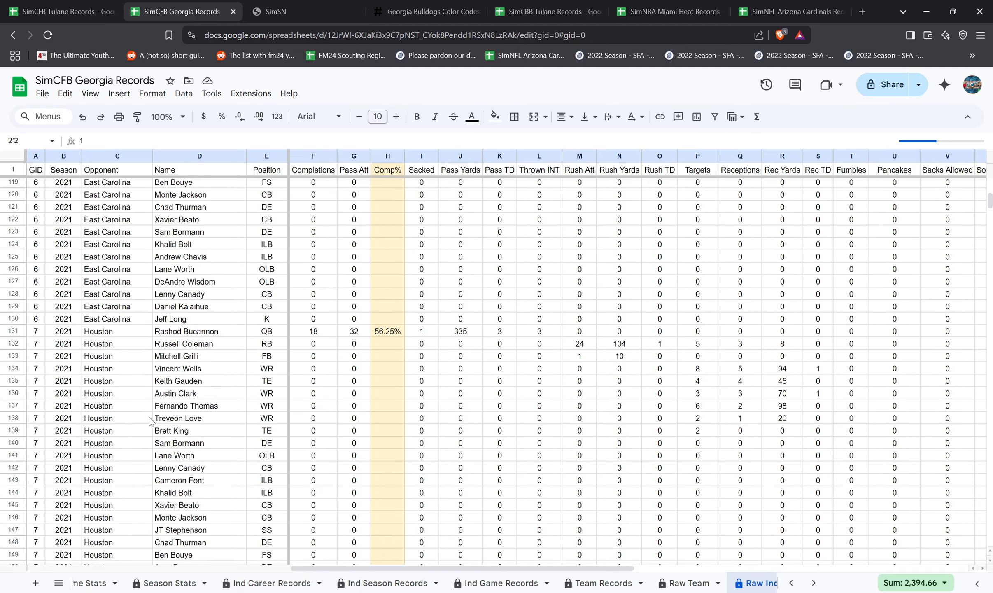
scroll(149, 420, down, 20)
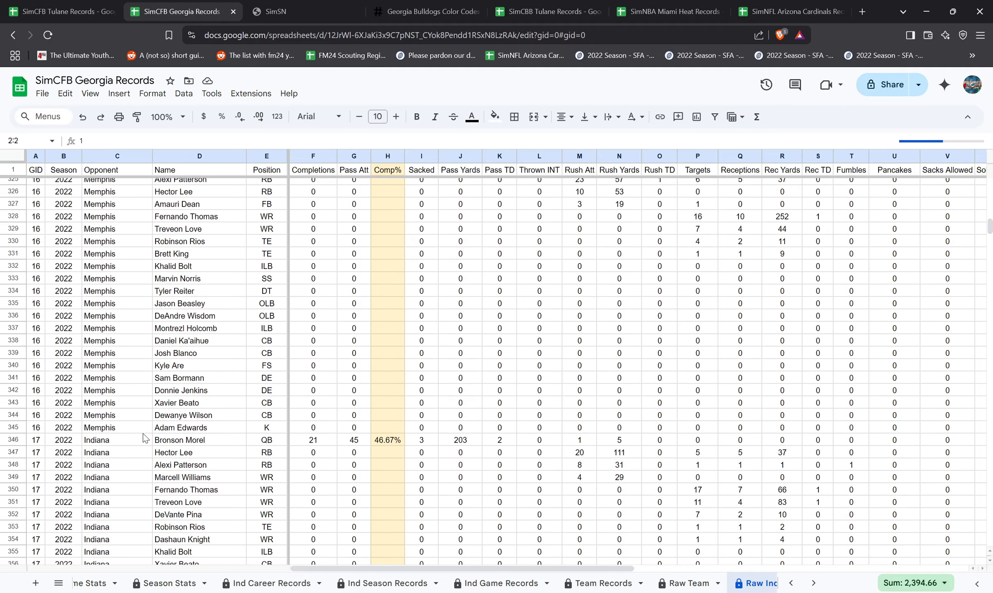
scroll(145, 438, down, 20)
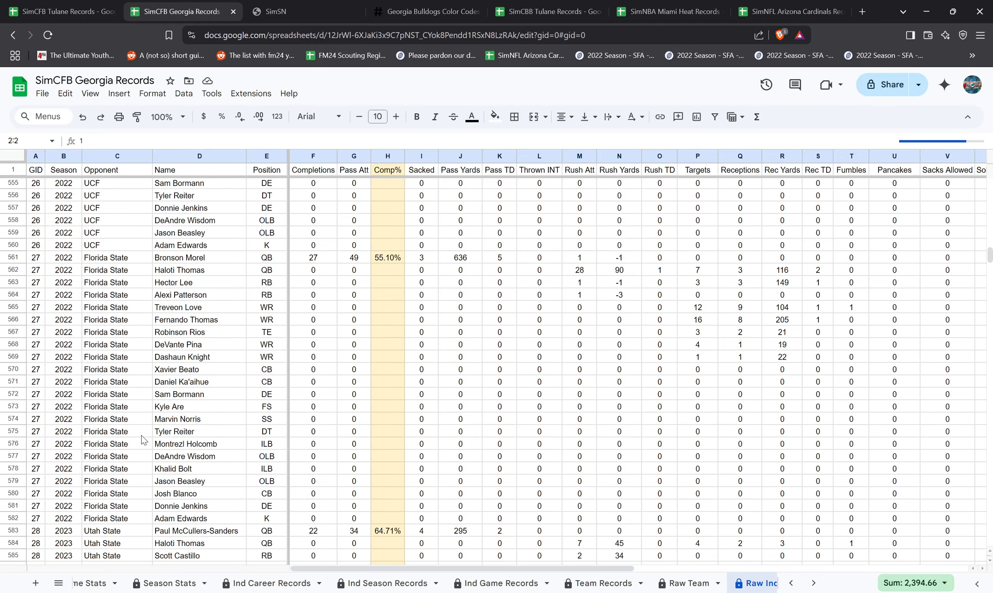
scroll(143, 440, down, 20)
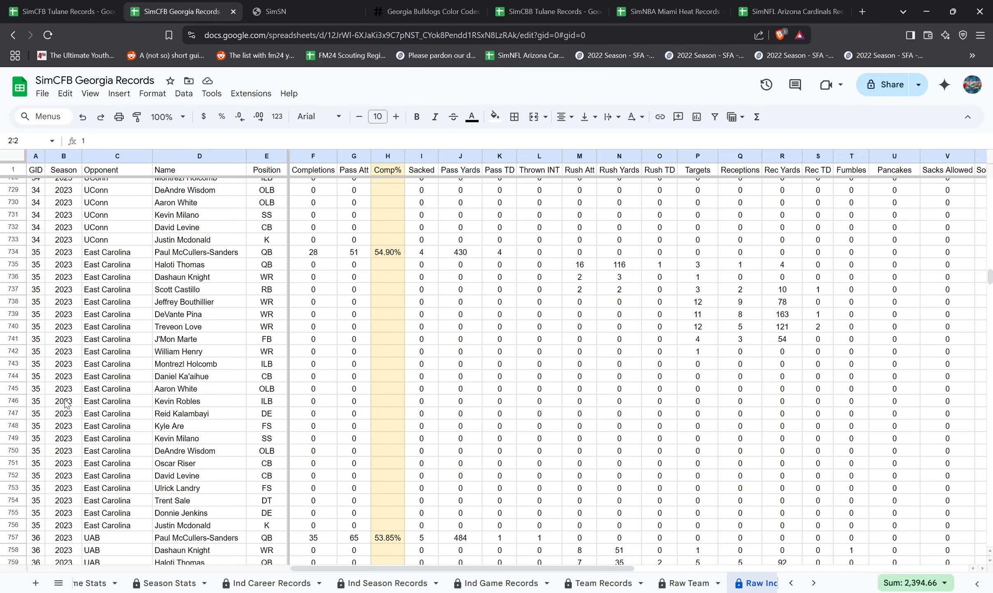
scroll(66, 403, down, 20)
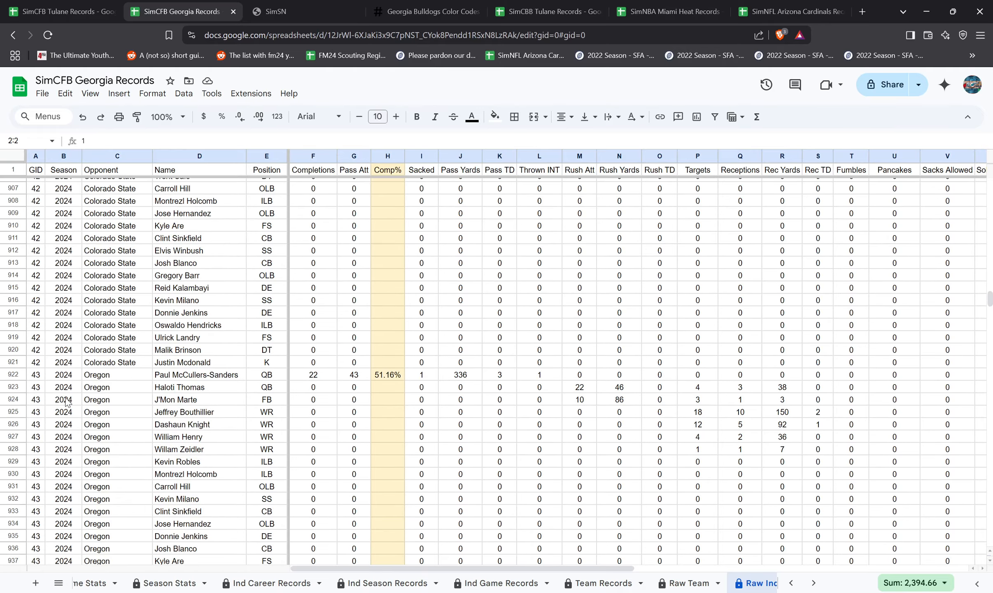
scroll(65, 403, down, 20)
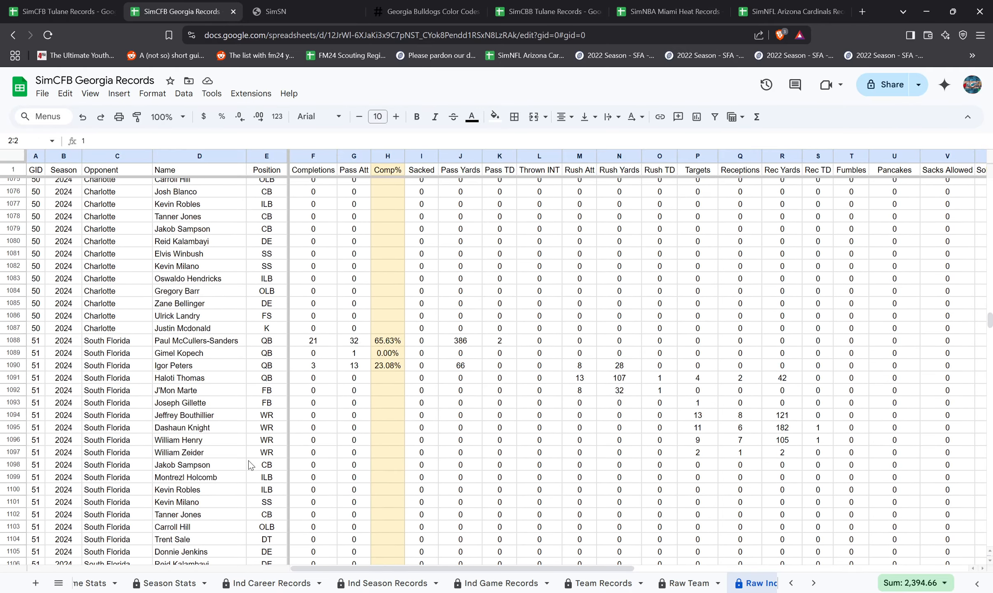
scroll(337, 530, down, 14)
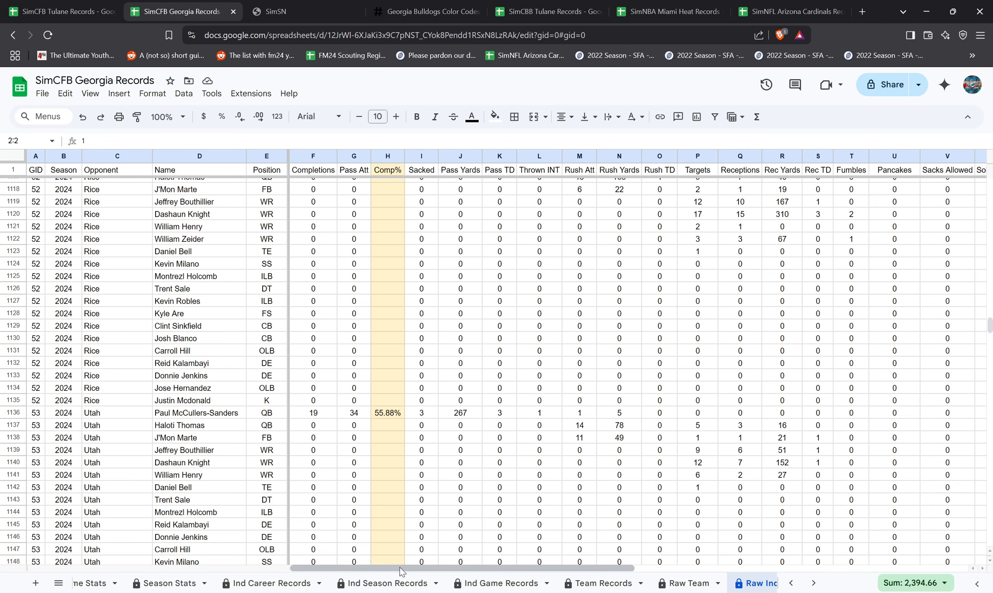
drag(398, 568, 771, 577)
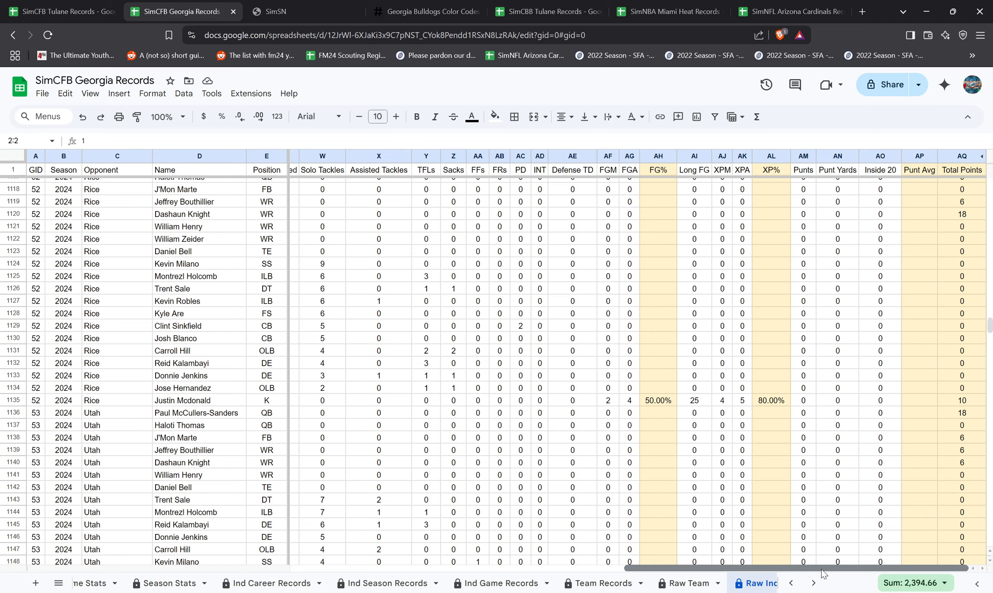
drag(815, 574, 481, 572)
scroll(184, 448, down, 20)
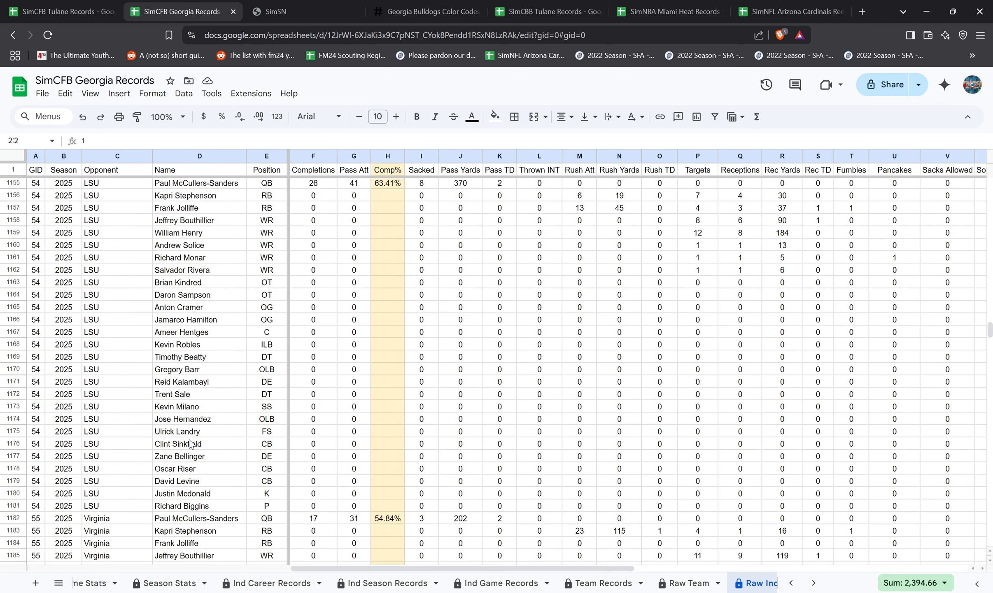
scroll(184, 449, down, 20)
scroll(185, 450, up, 12)
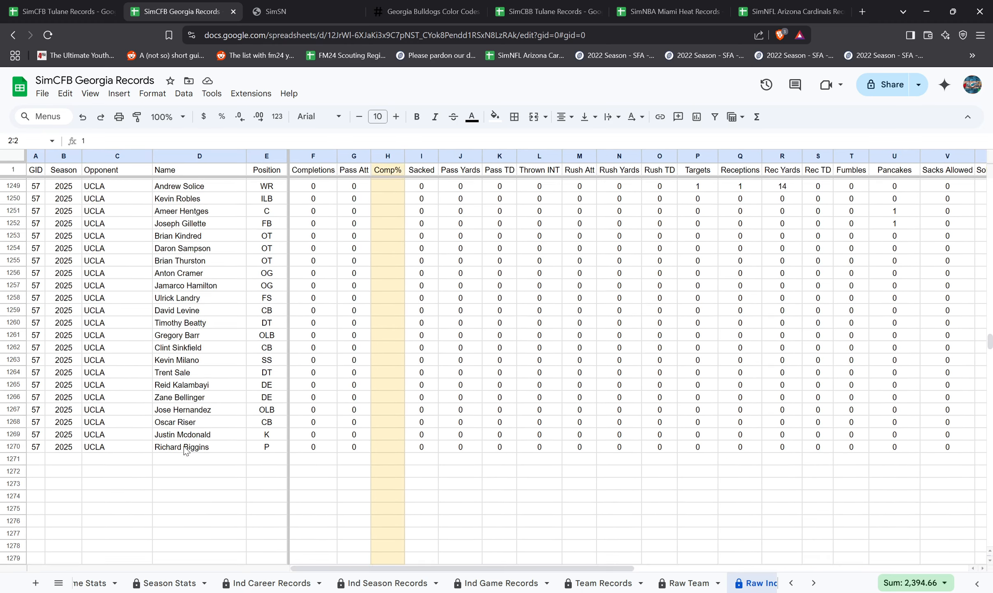
shift+click(14, 449)
right_click(14, 449)
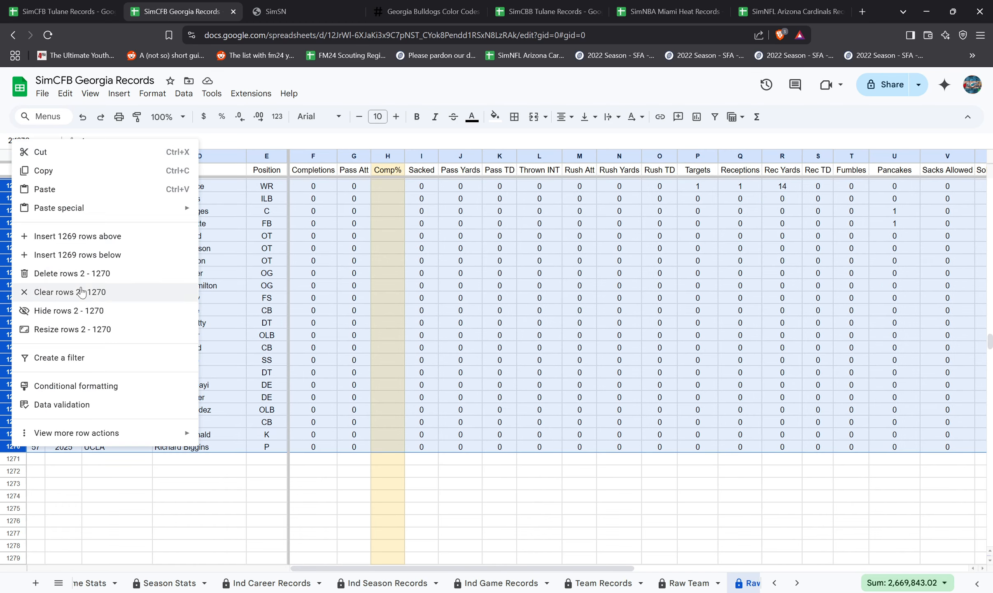
click(88, 273)
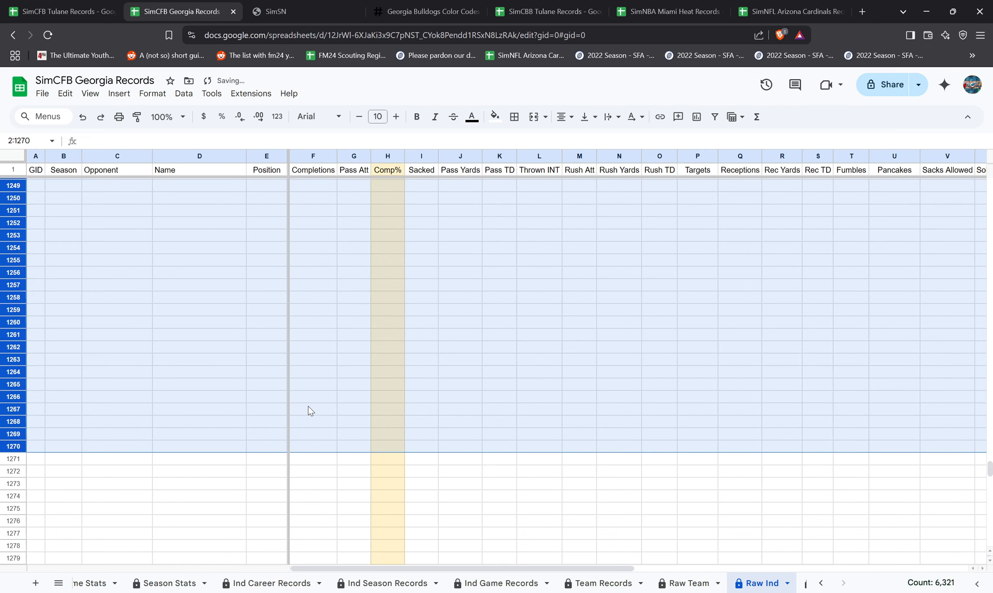
scroll(317, 419, up, 20)
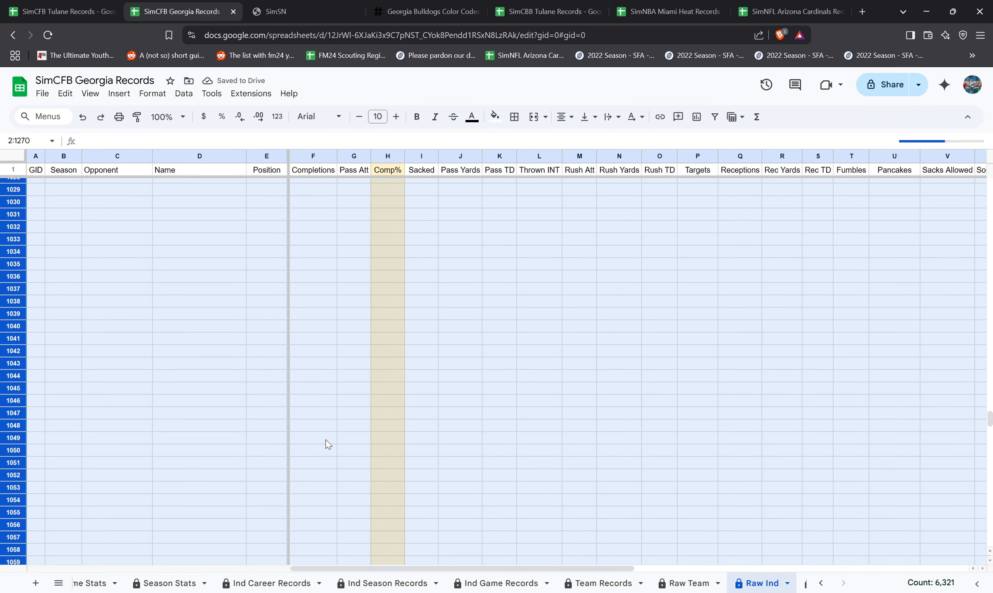
scroll(327, 444, up, 10)
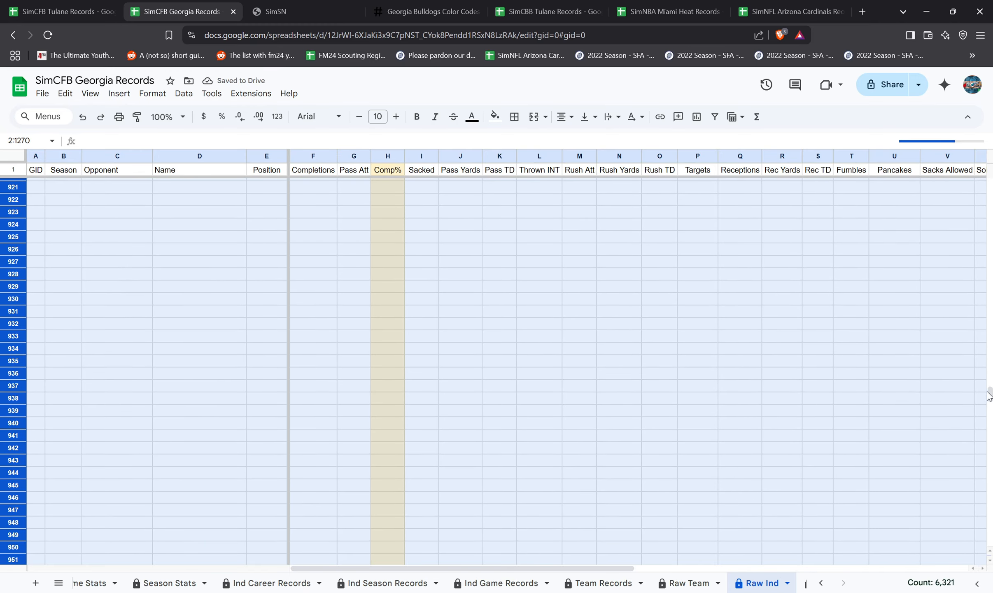
drag(989, 394, 974, 135)
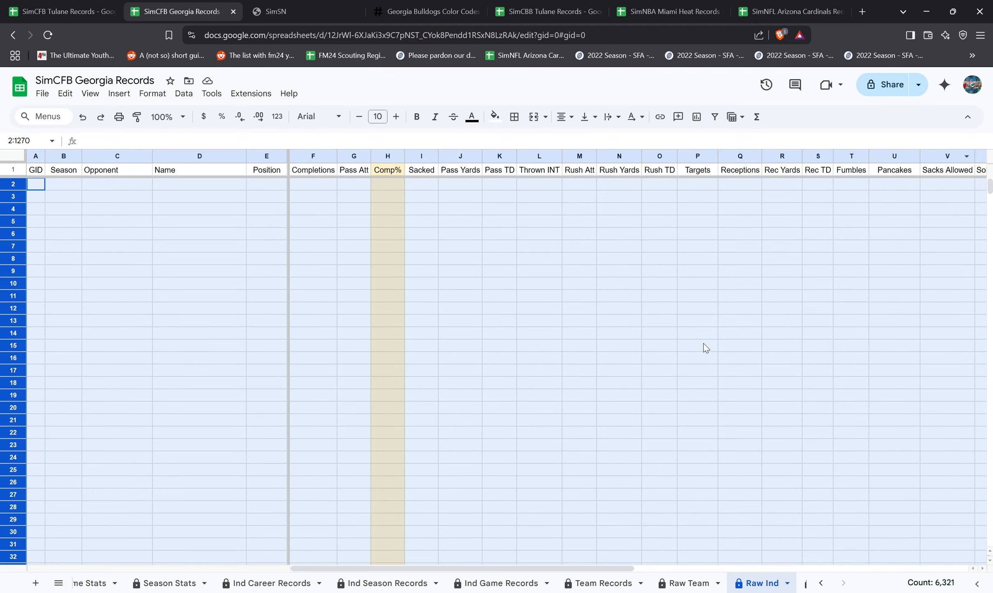
- Clear the leftover OppScore values in D2:D58 of the Raw Team sheet
click(698, 584)
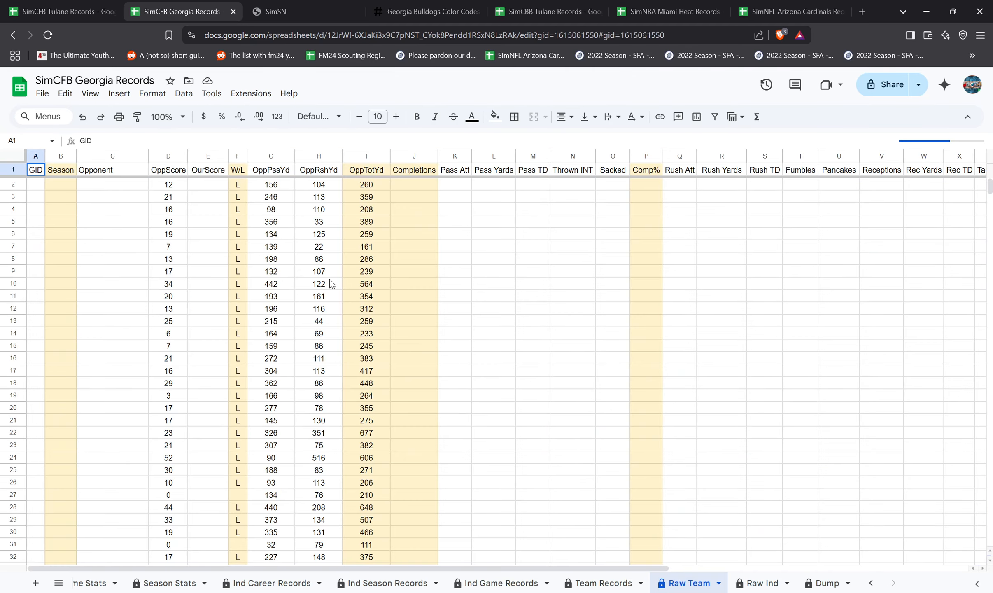
click(184, 189)
scroll(185, 247, down, 15)
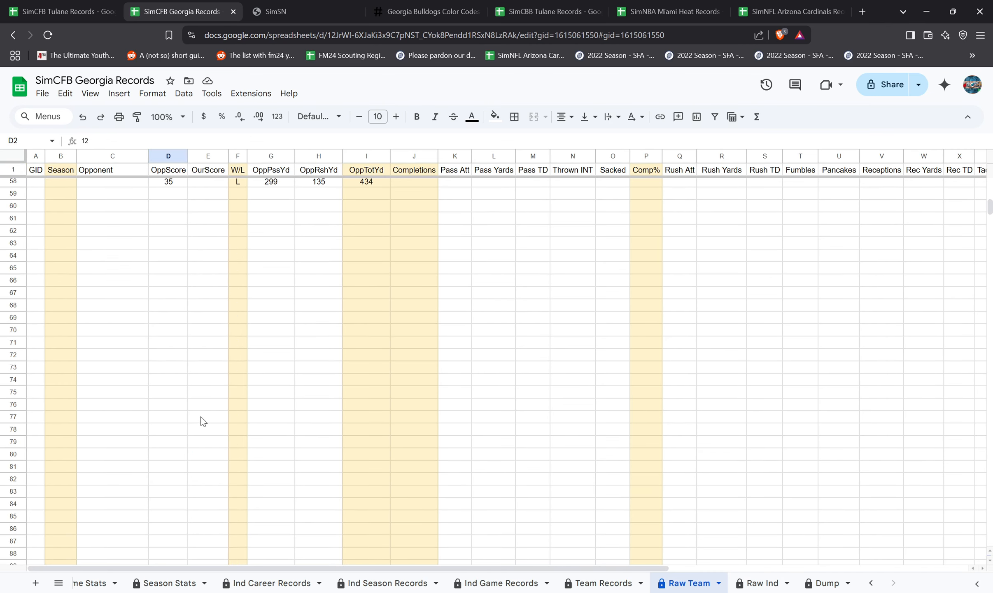
scroll(153, 215, up, 2)
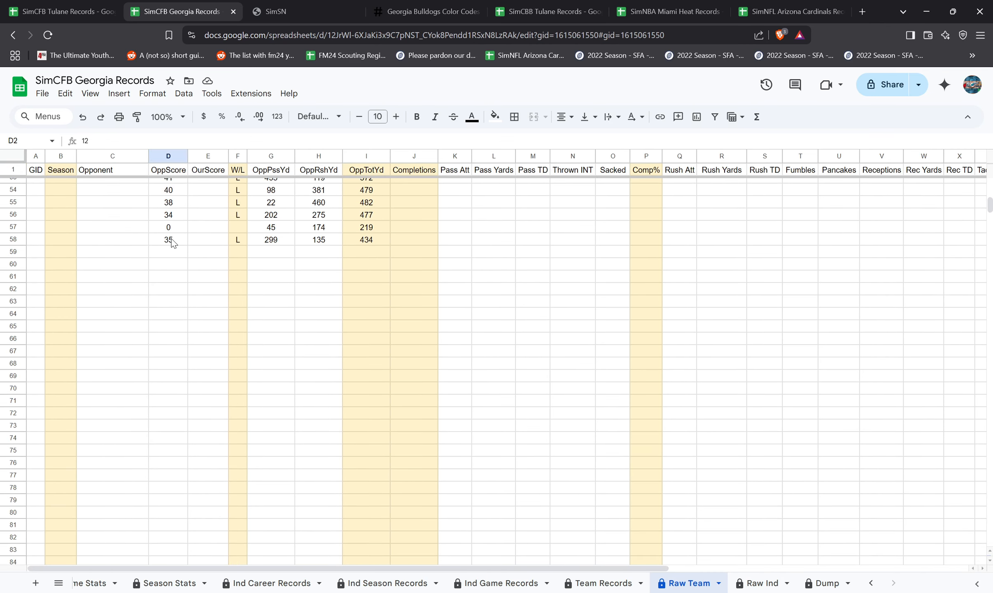
shift+click(172, 242)
key(Delete)
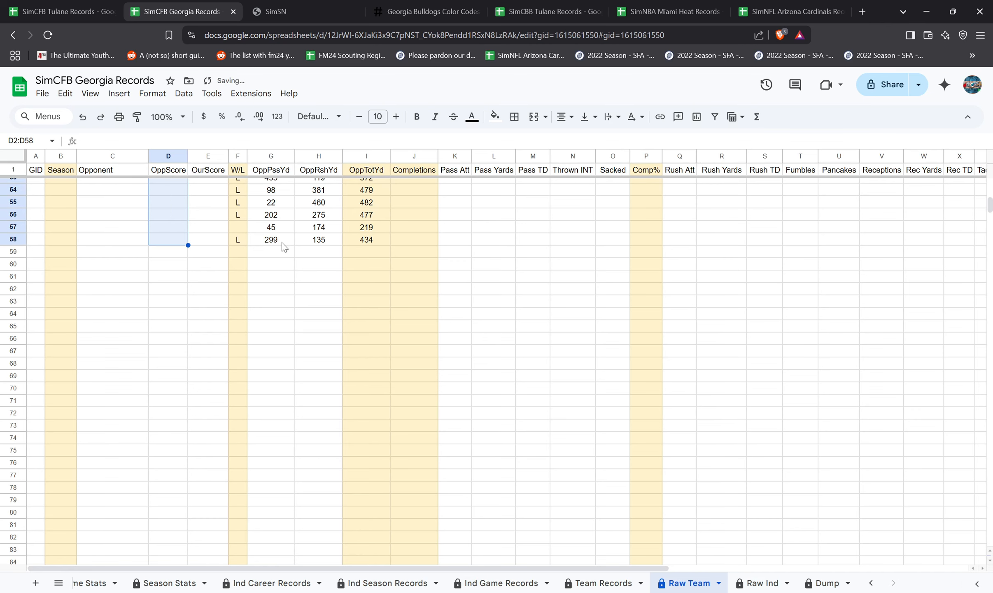
- Clear the OppPssYd values in G2:G58 of the Raw Team sheet
click(282, 243)
scroll(288, 289, up, 15)
key(Delete)
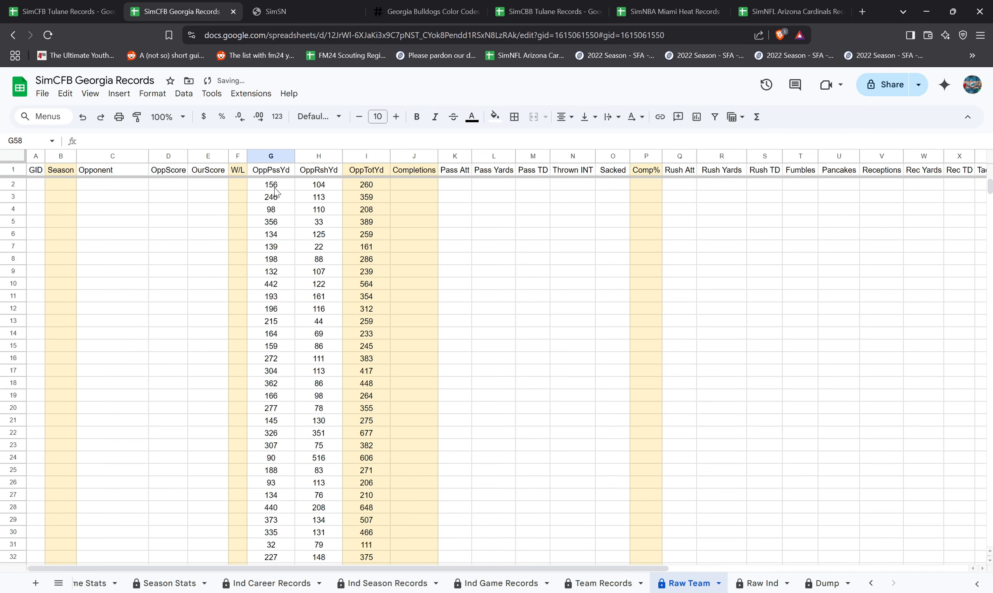
key(ctrl+space)
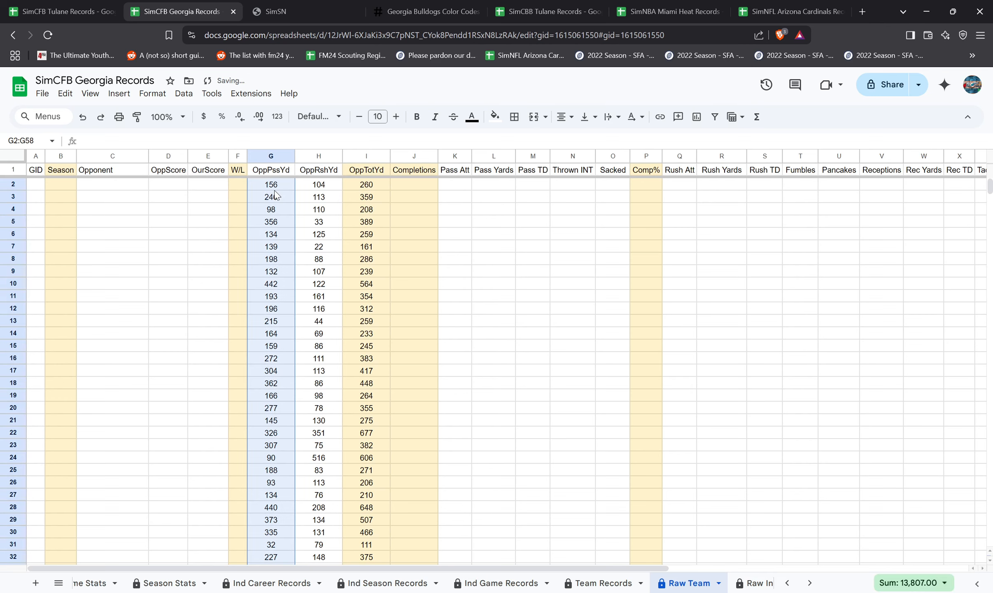
key(Delete)
- Clear the OppRshYd values in H2:H58, keeping the OppTotYd formulas beside them
click(329, 189)
scroll(371, 288, down, 12)
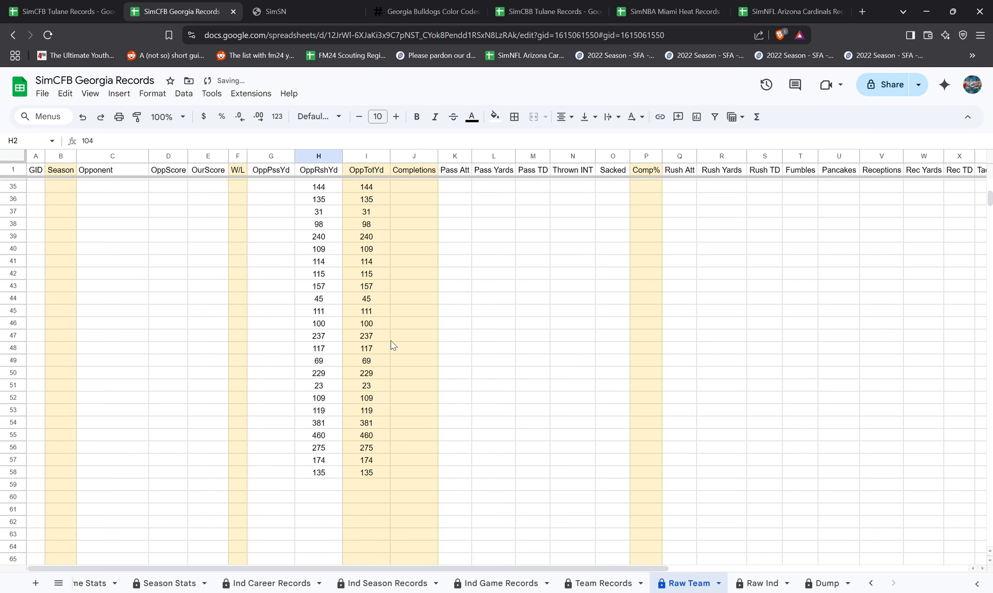
shift+click(368, 416)
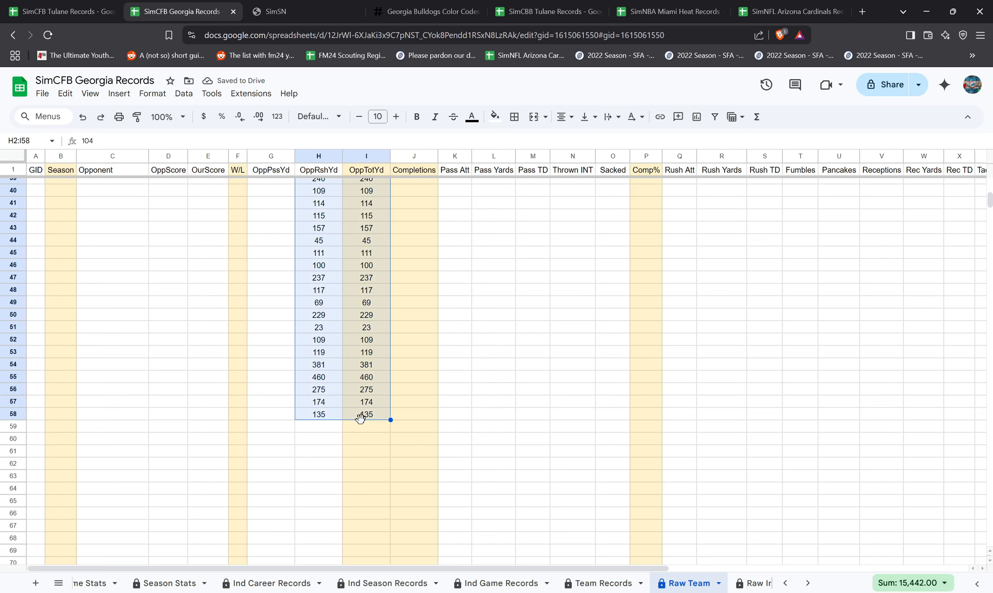
shift+click(322, 416)
key(Delete)
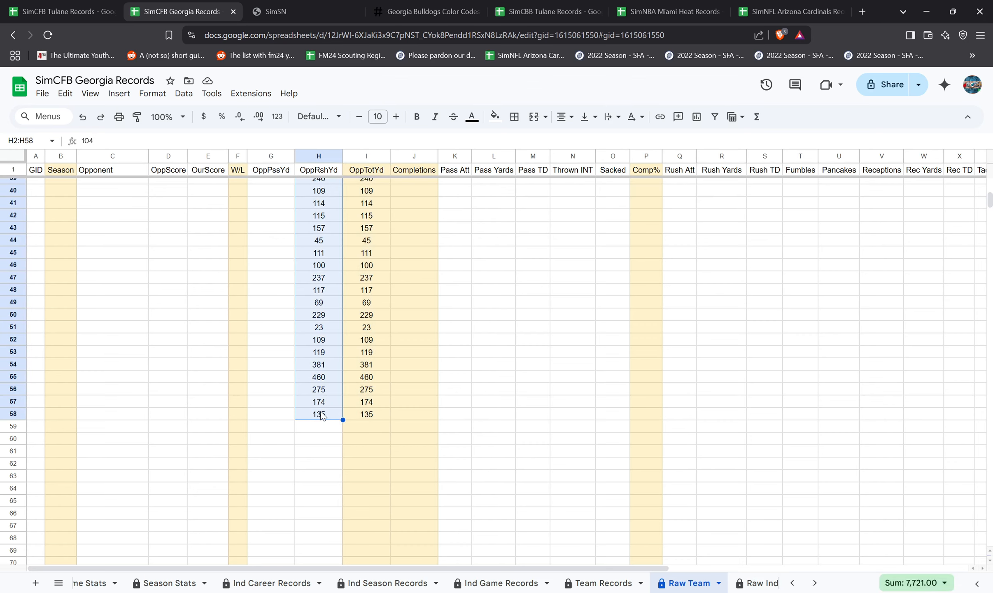
scroll(322, 417, up, 12)
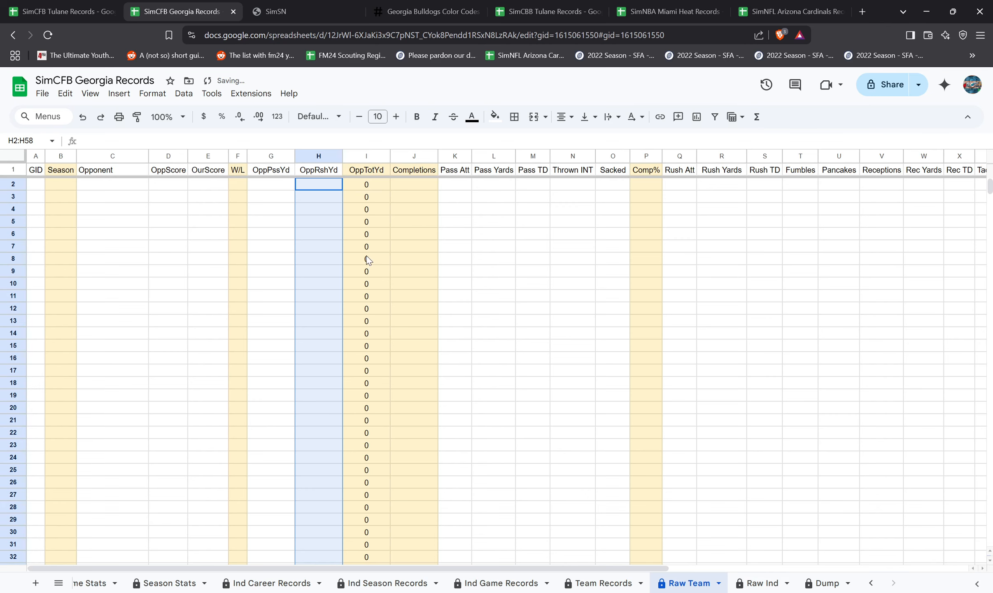
- Fill the OppTotYd formula =IF(G42+H42=0,"",G42+H42) from I42 up through I2 on the Raw Team sheet
scroll(367, 259, down, 8)
click(368, 390)
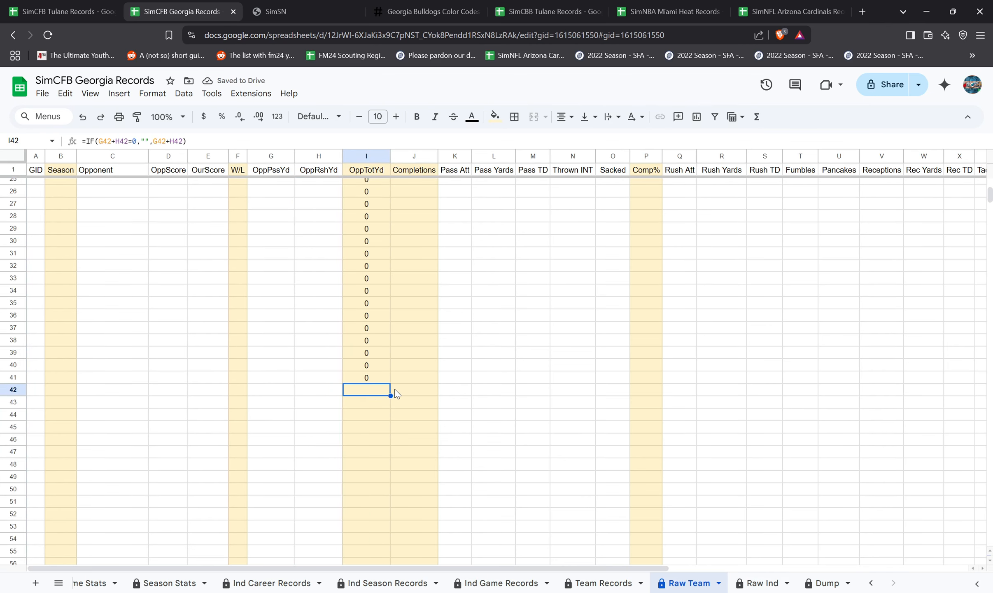
click(373, 382)
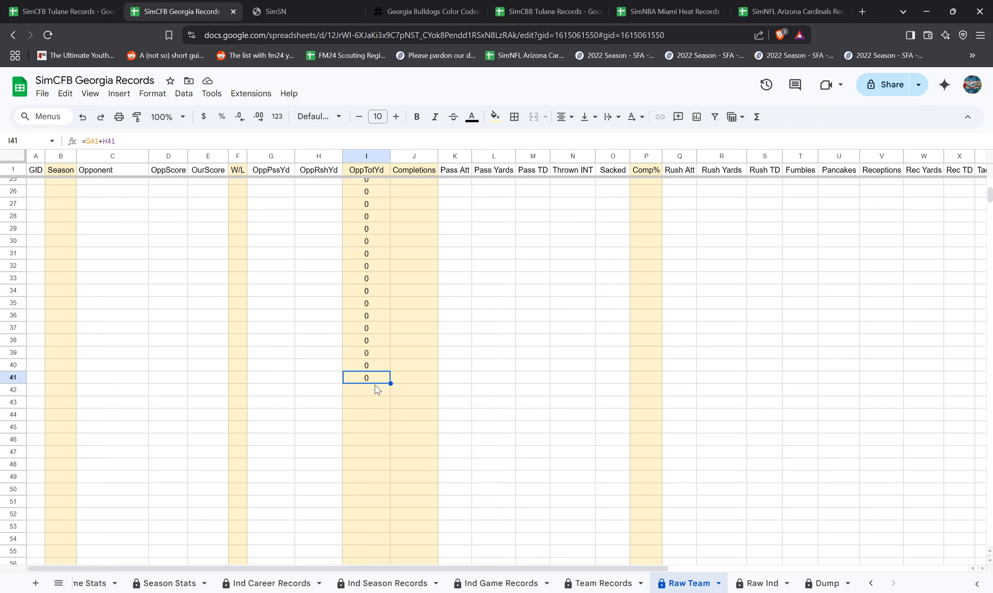
click(380, 388)
drag(390, 396, 377, 180)
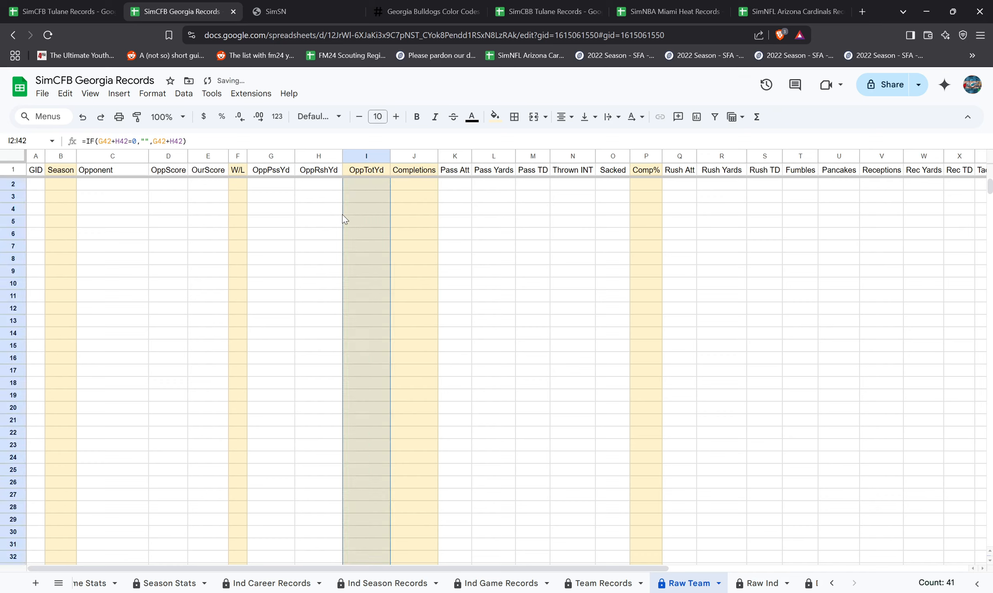
click(362, 189)
click(317, 186)
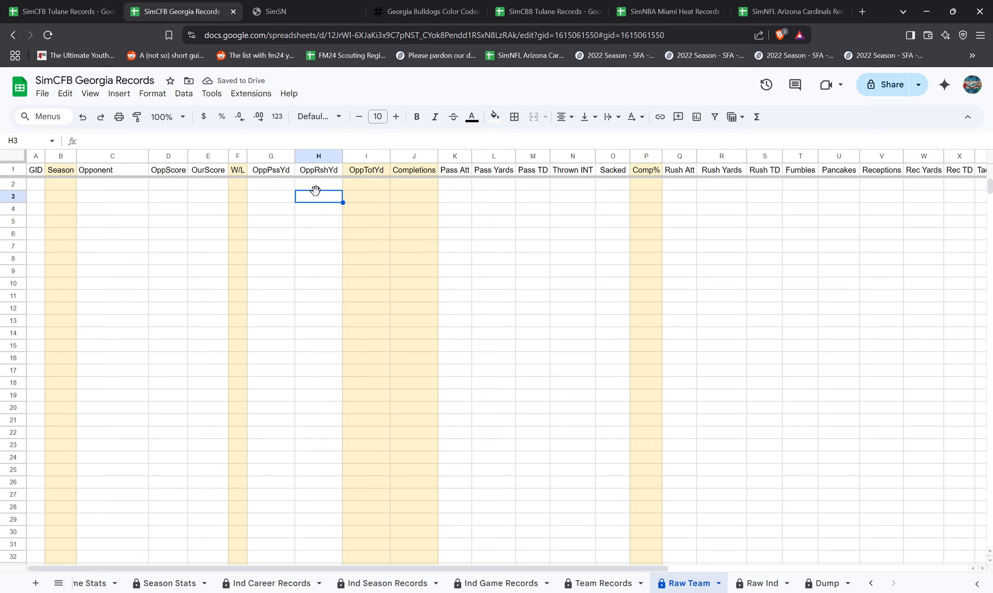
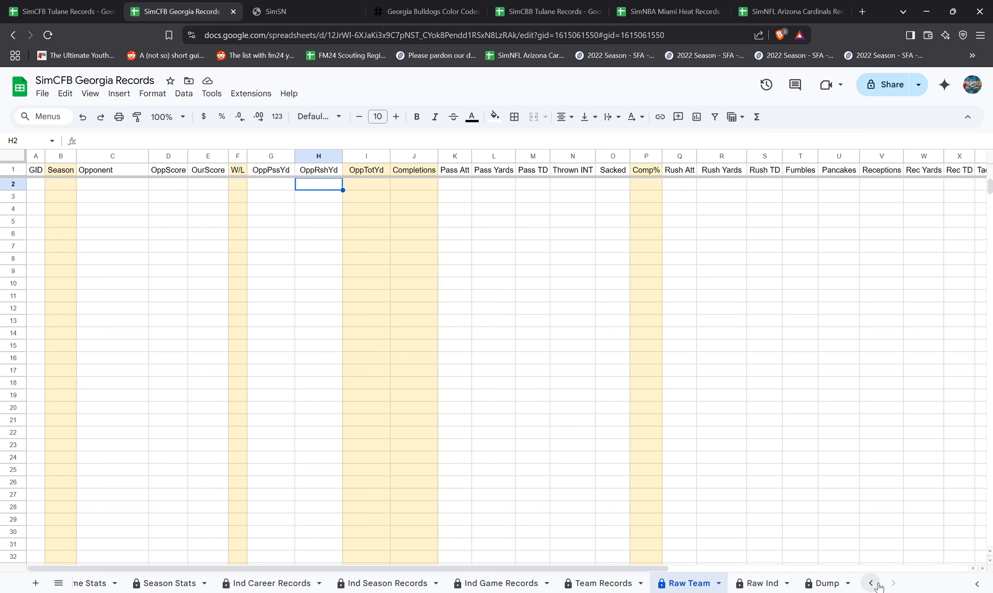
- Check the Comp% and FG% formulas in row 2 of the Raw Ind sheet
click(760, 580)
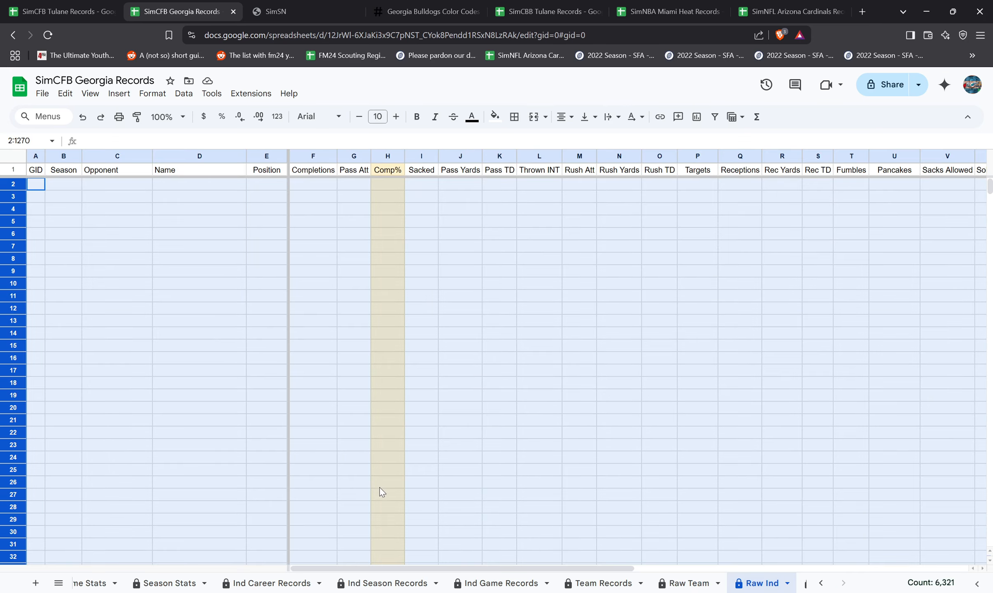
click(37, 185)
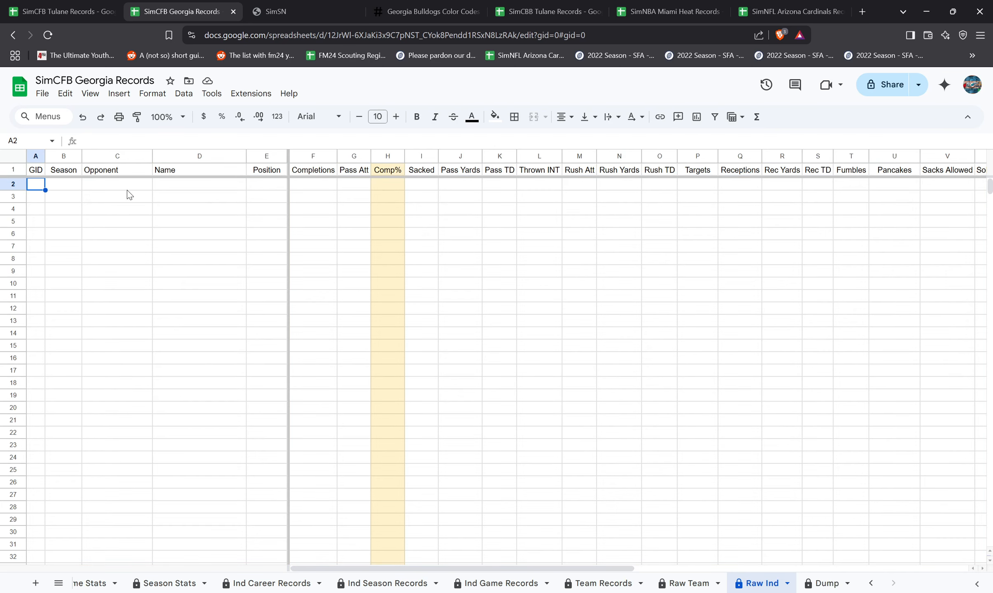
key(Right)
key(Right)
key(Right)
click(402, 187)
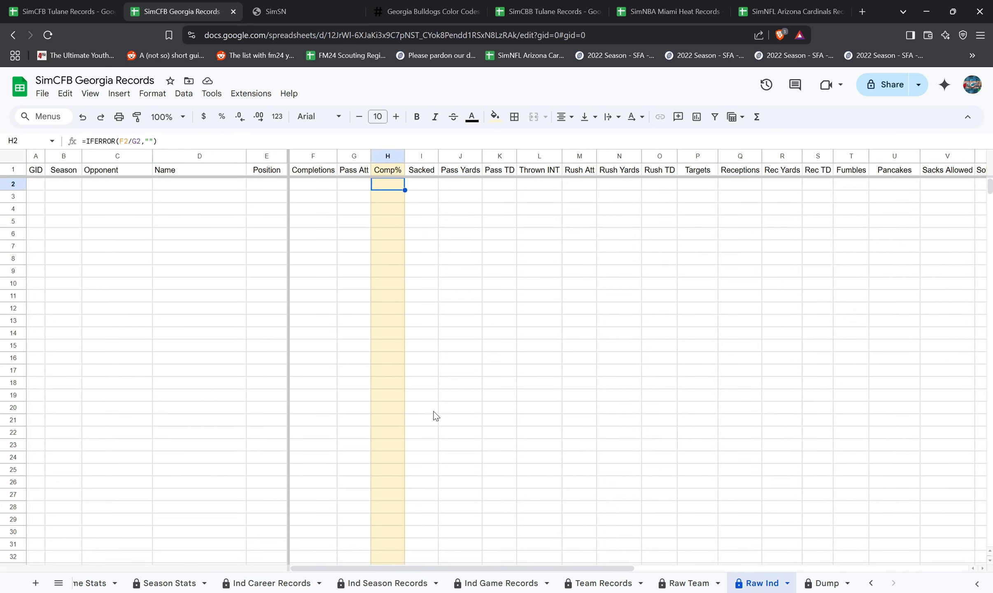
drag(429, 568, 663, 572)
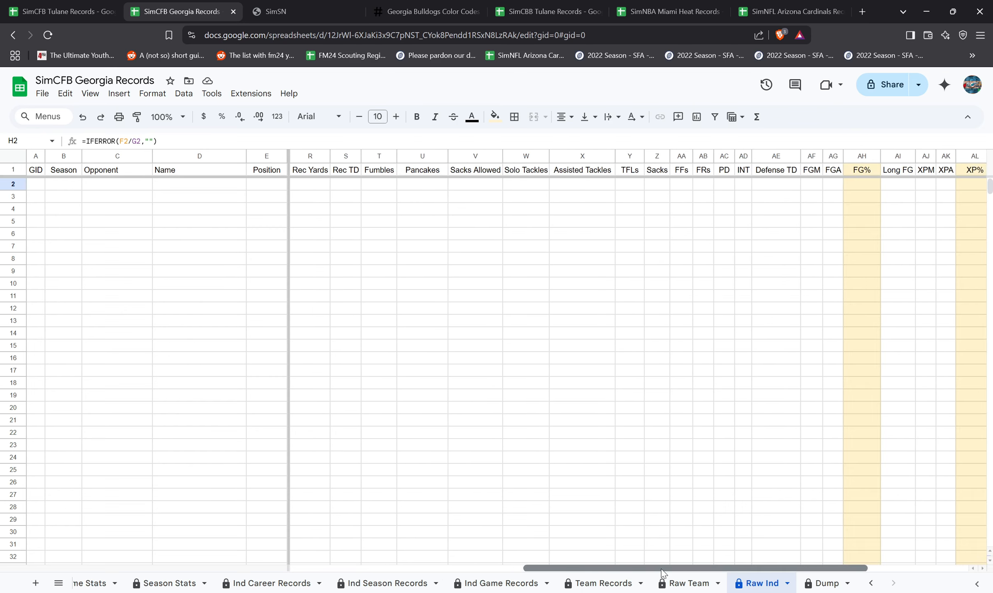
click(854, 190)
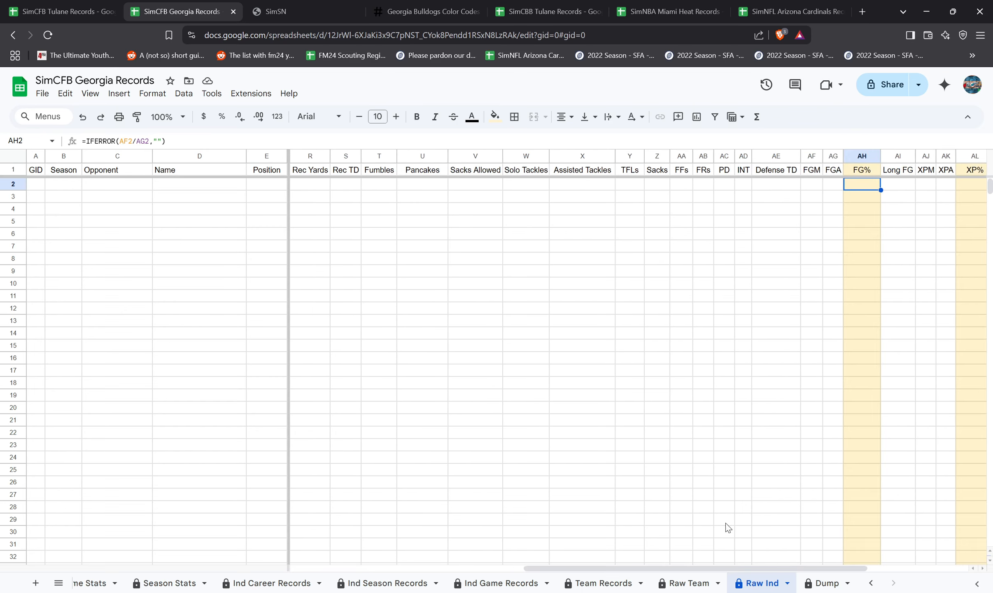
drag(744, 568, 474, 544)
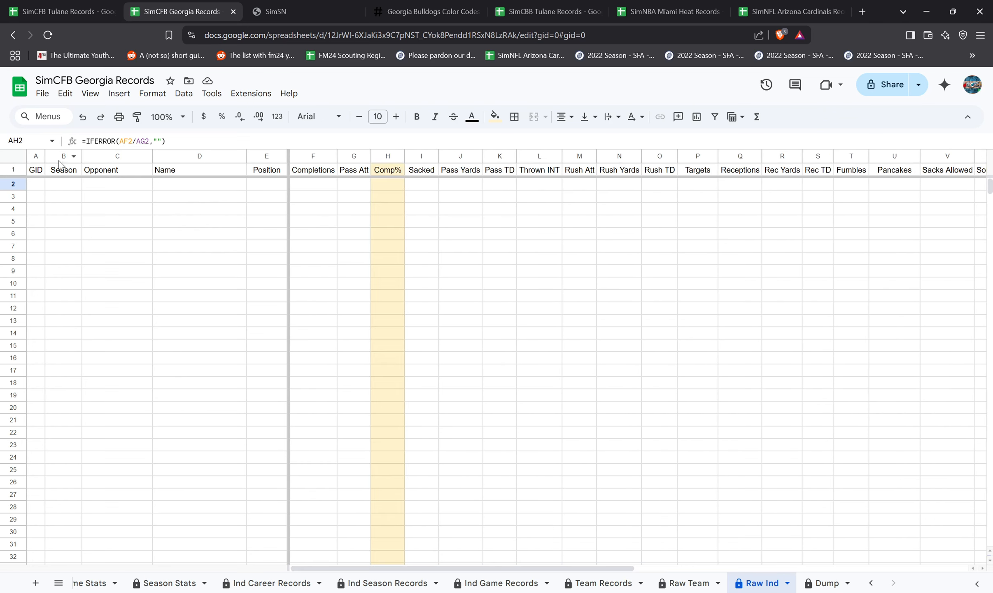
- Enter GID 1 and Season 2021 as sample values in row 2 of the Raw Ind sheet
click(35, 183)
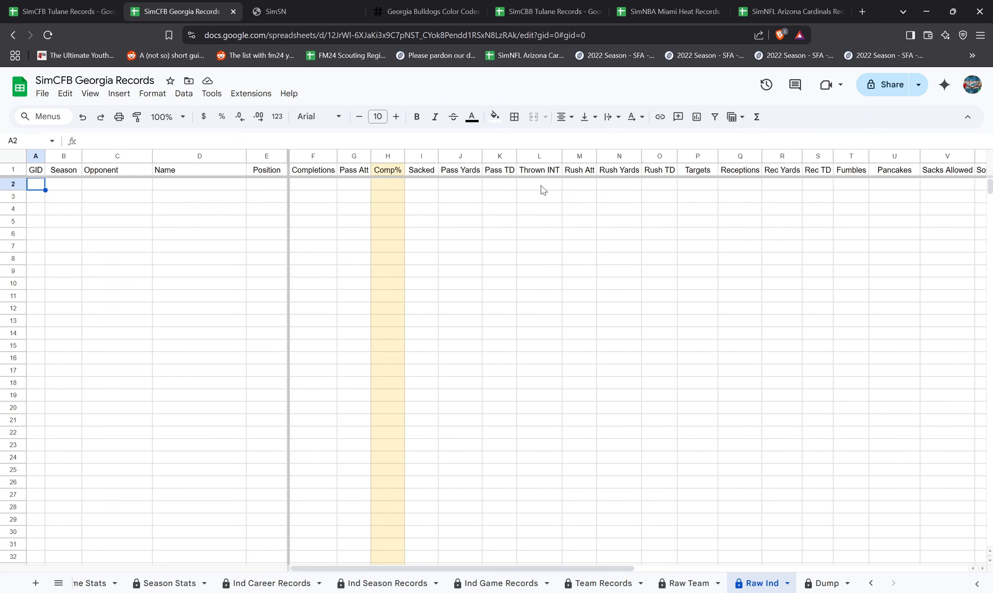
text(1)
key(Tab)
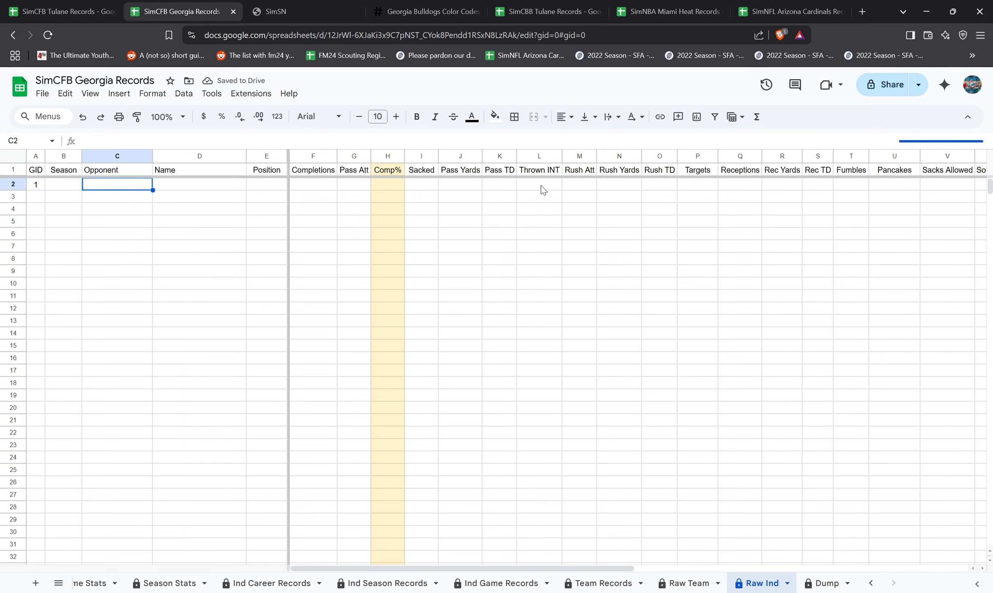
text(2)
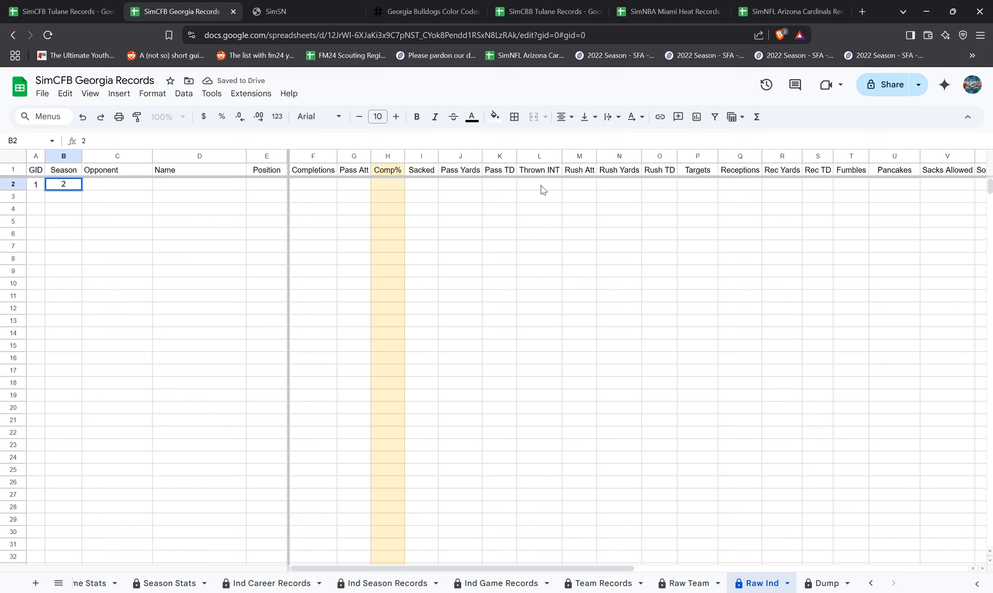
text(9021)
key(Tab)
key(Tab)
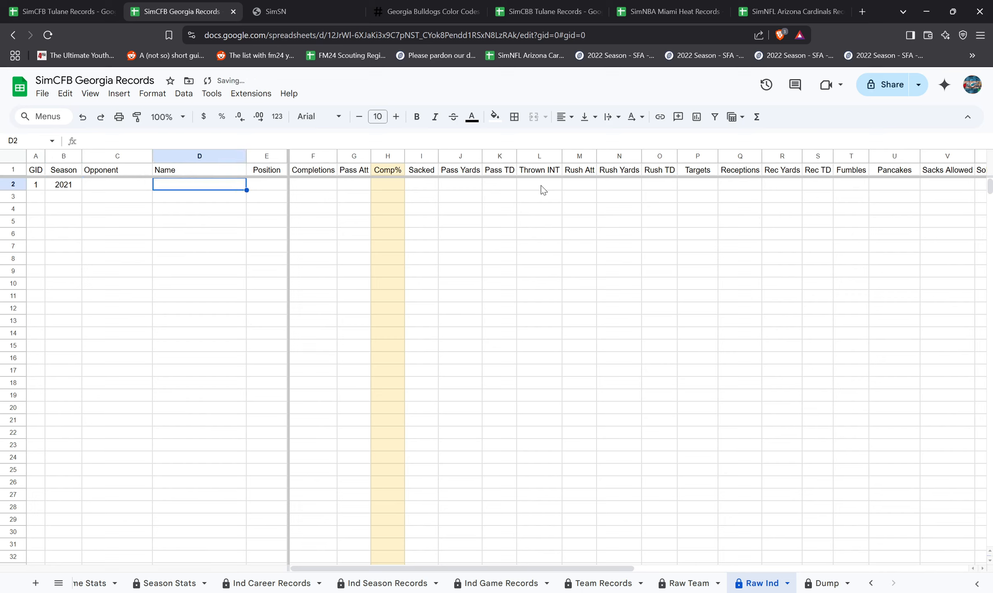
key(Tab)
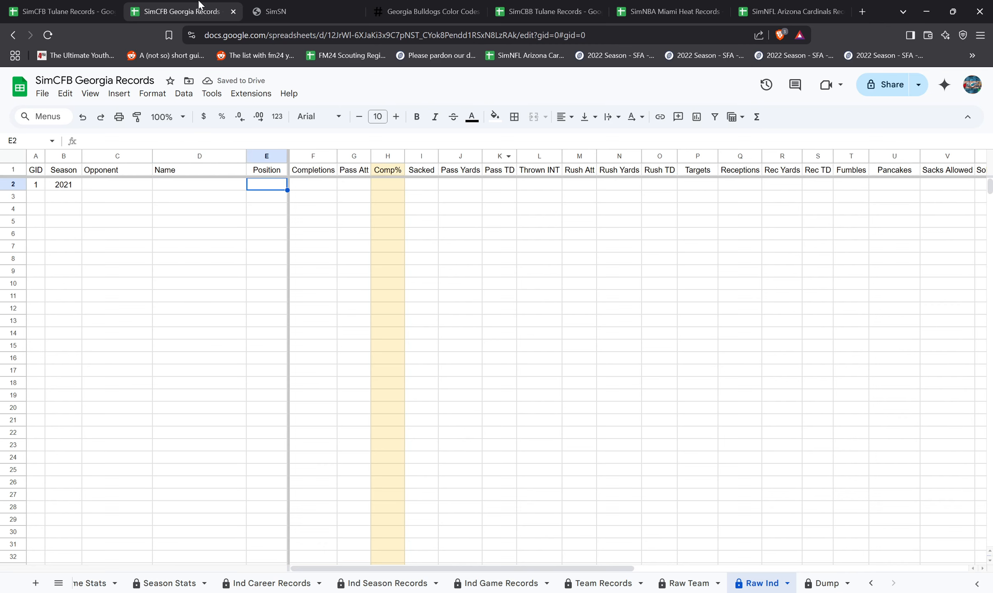
- Switch to the SimCFB Tulane Records workbook and examine how its Raw Ind sheet records the 2025 UCLA game's player stats
click(62, 11)
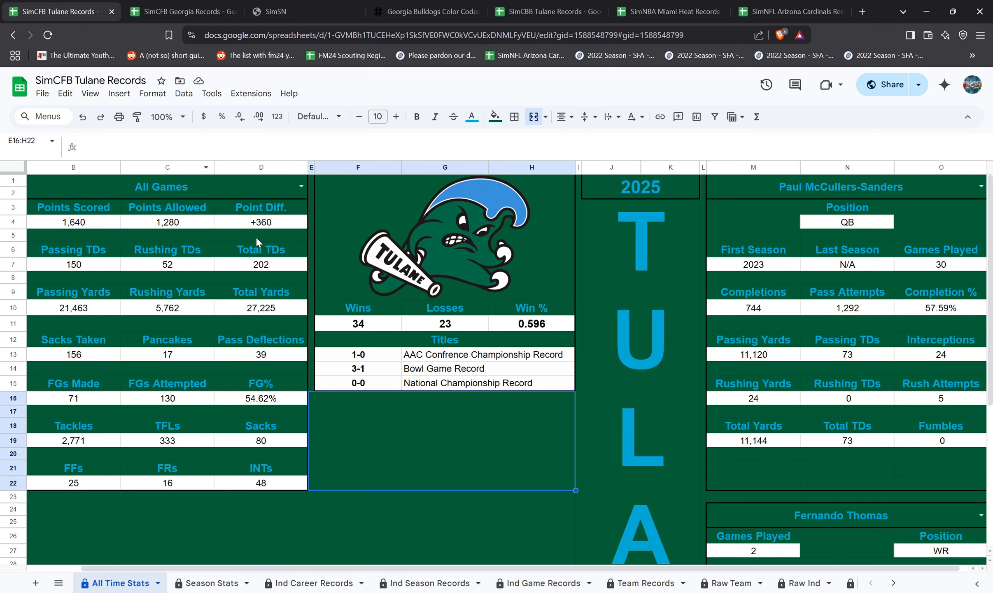
click(803, 582)
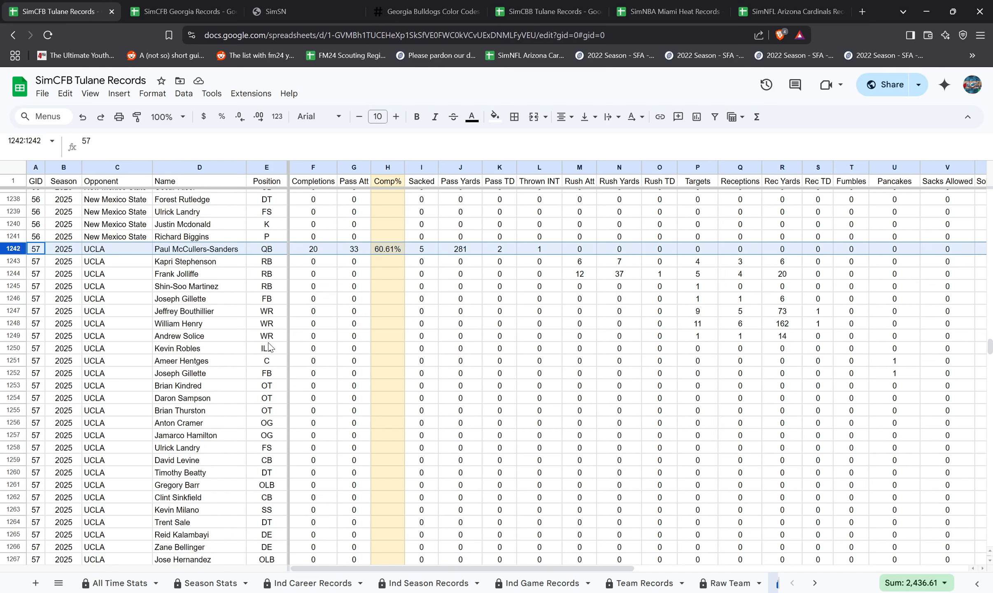
scroll(270, 349, down, 2)
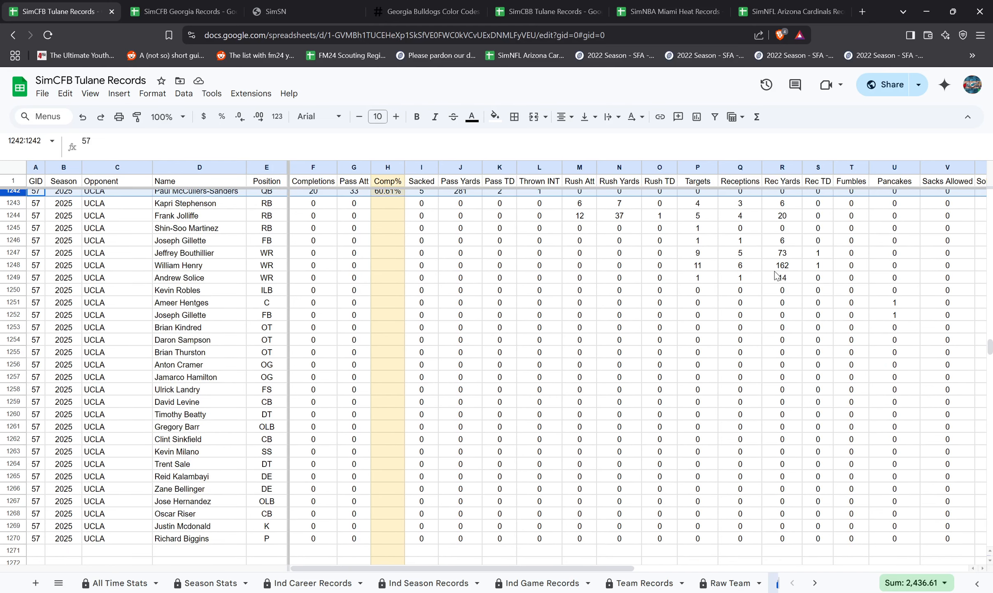
click(886, 304)
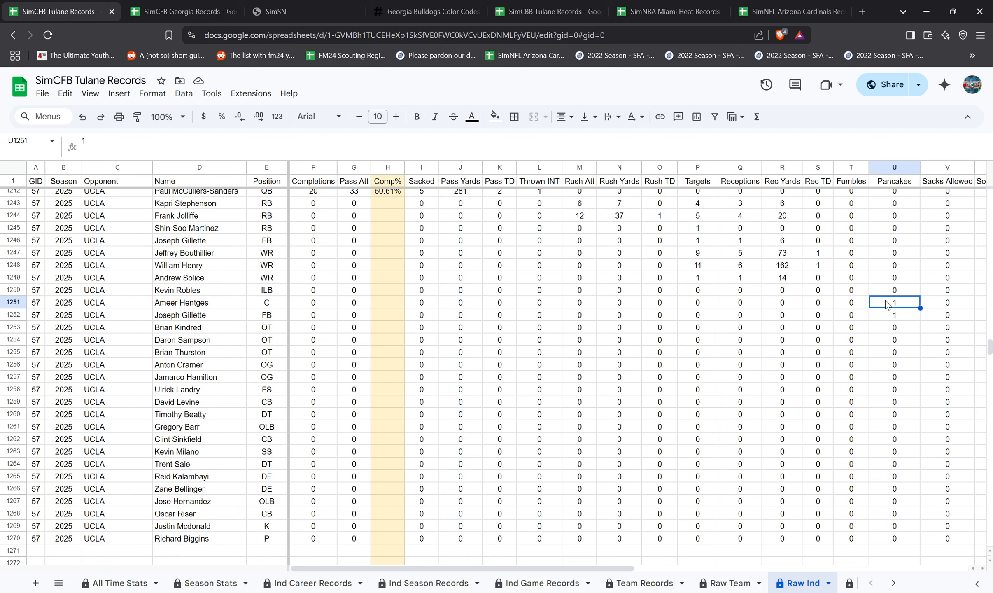
click(904, 292)
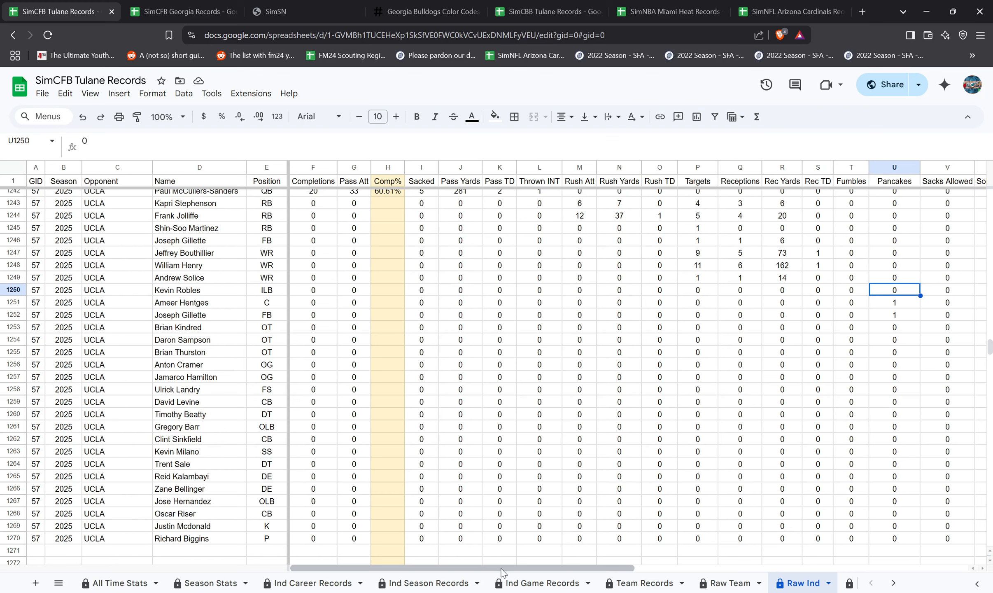
drag(504, 570, 601, 575)
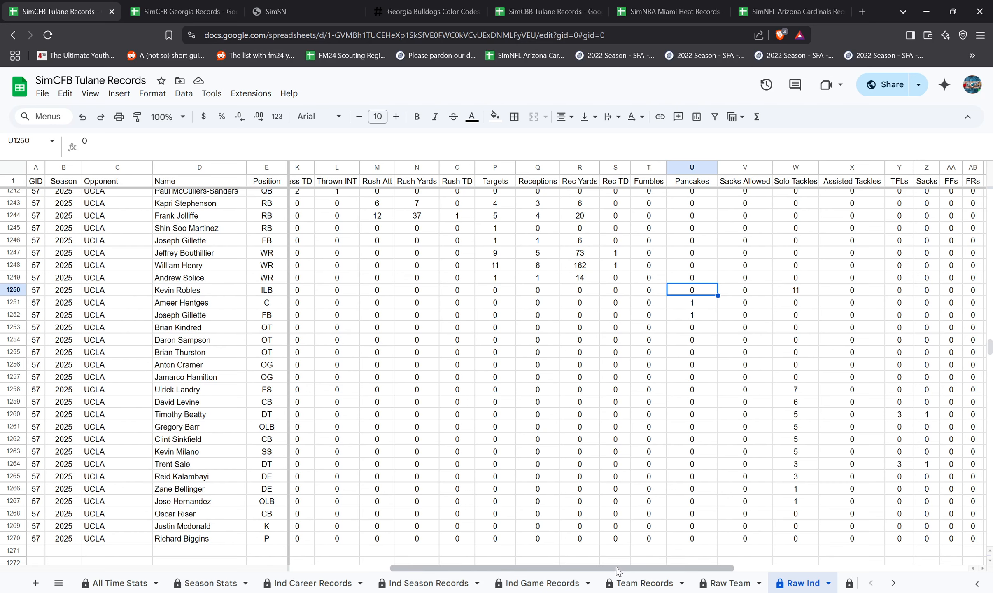
drag(610, 566, 511, 567)
- Return to the SimCFB Georgia Records workbook and clear the sample Season and GID values from row 2 of Raw Ind
click(181, 8)
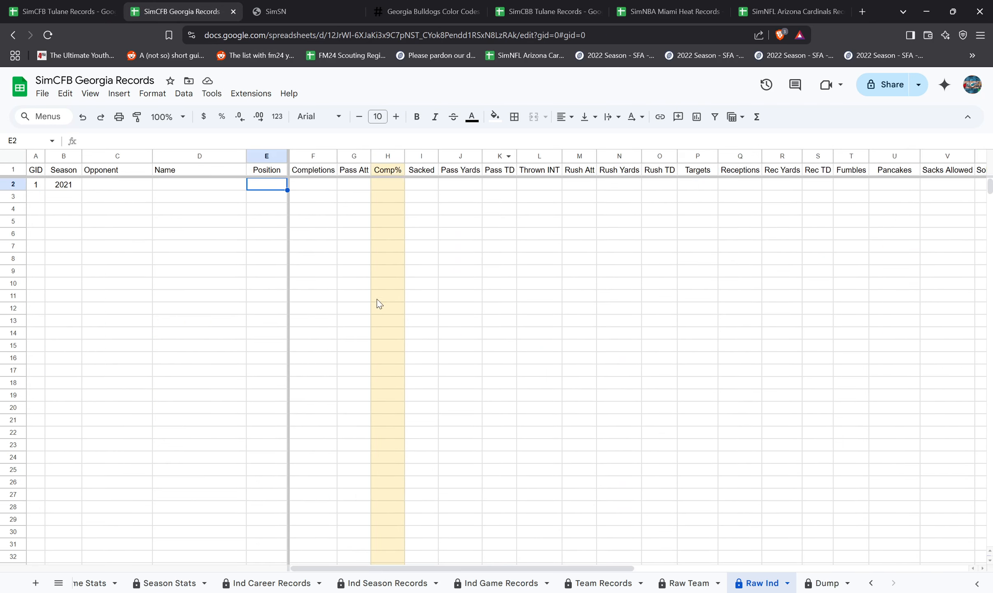
click(62, 185)
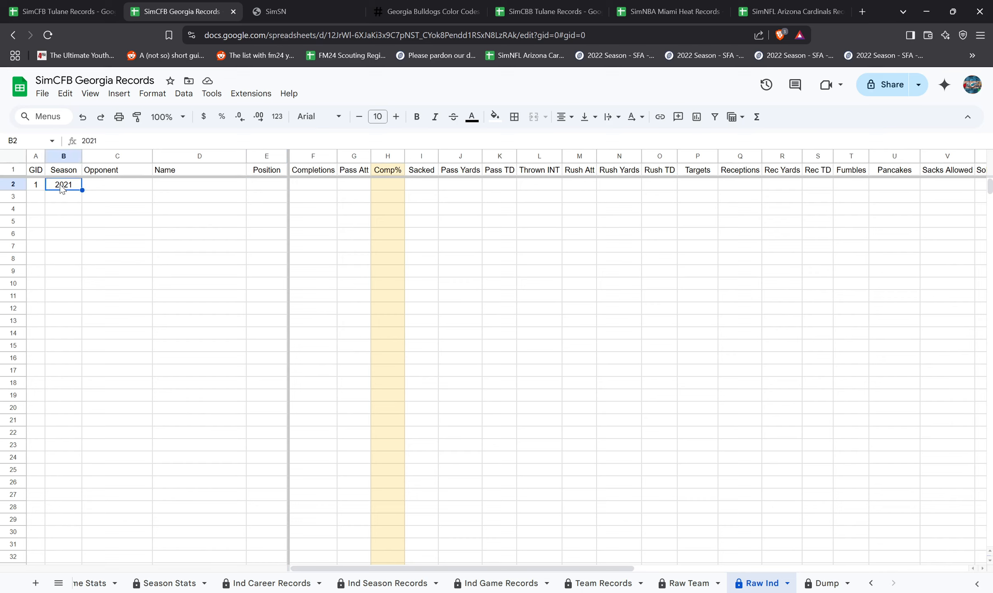
key(Delete)
key(Left)
key(Delete)
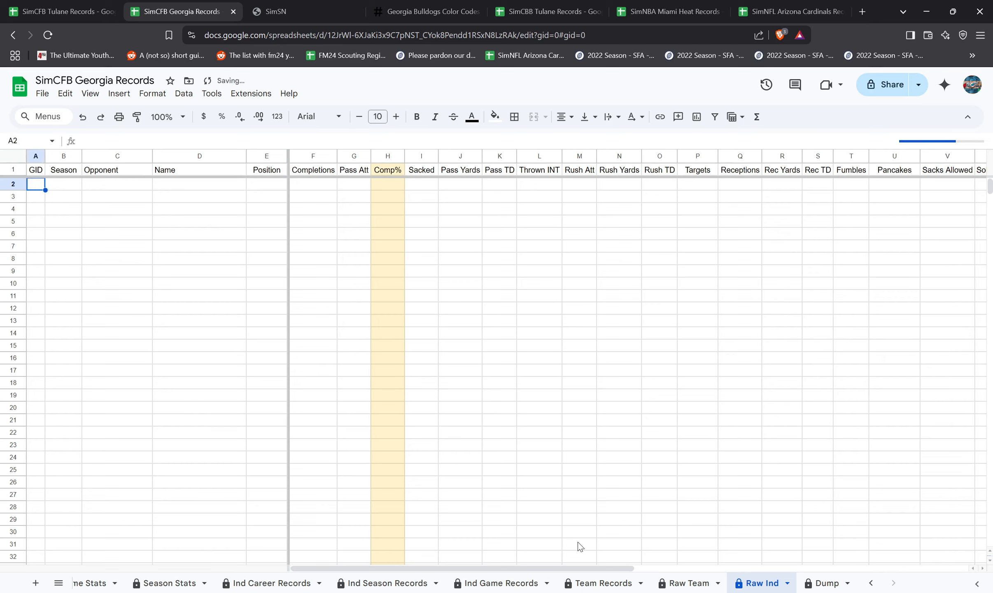
- Review the Raw Team, Raw Ind, Dump and Team Records sheets for how they look without the old game data
click(691, 582)
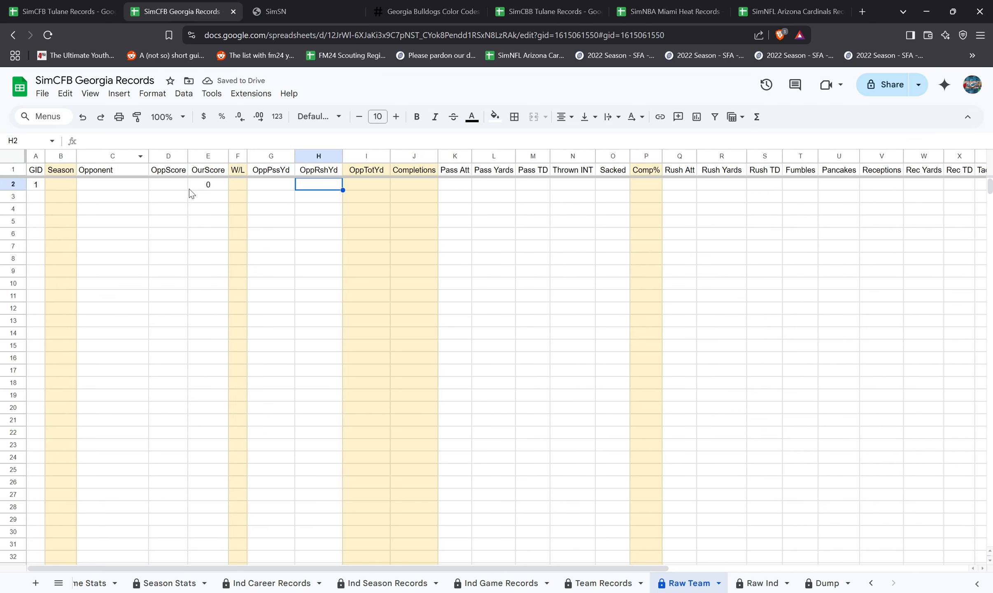
click(207, 185)
click(151, 188)
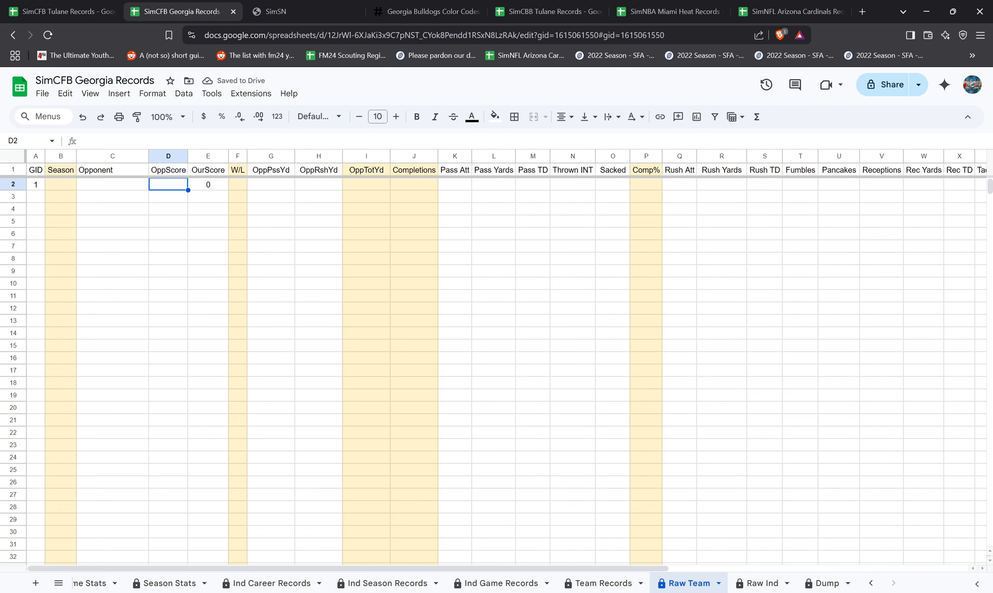
click(748, 583)
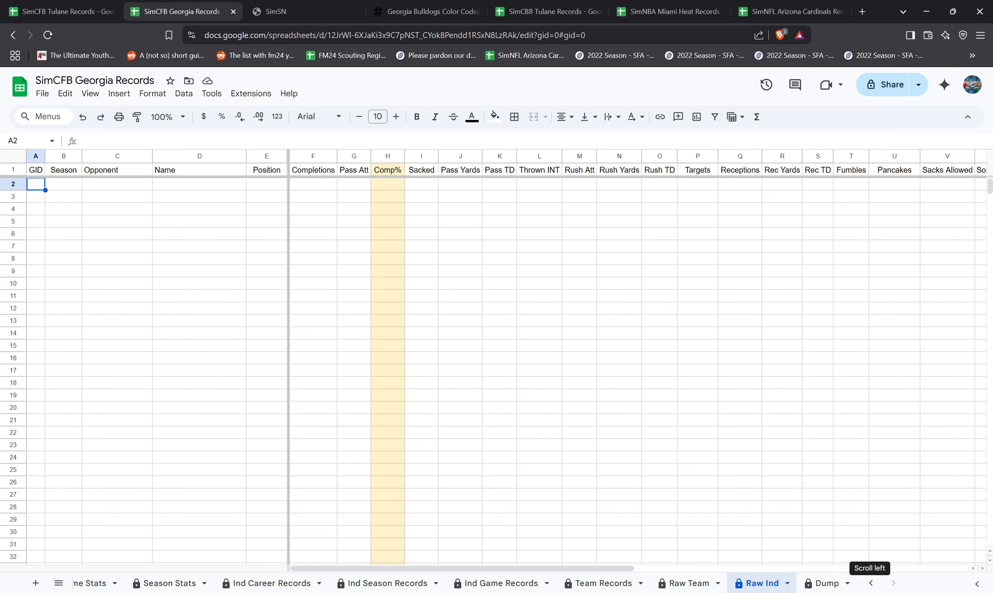
click(833, 582)
mouse_move(243, 182)
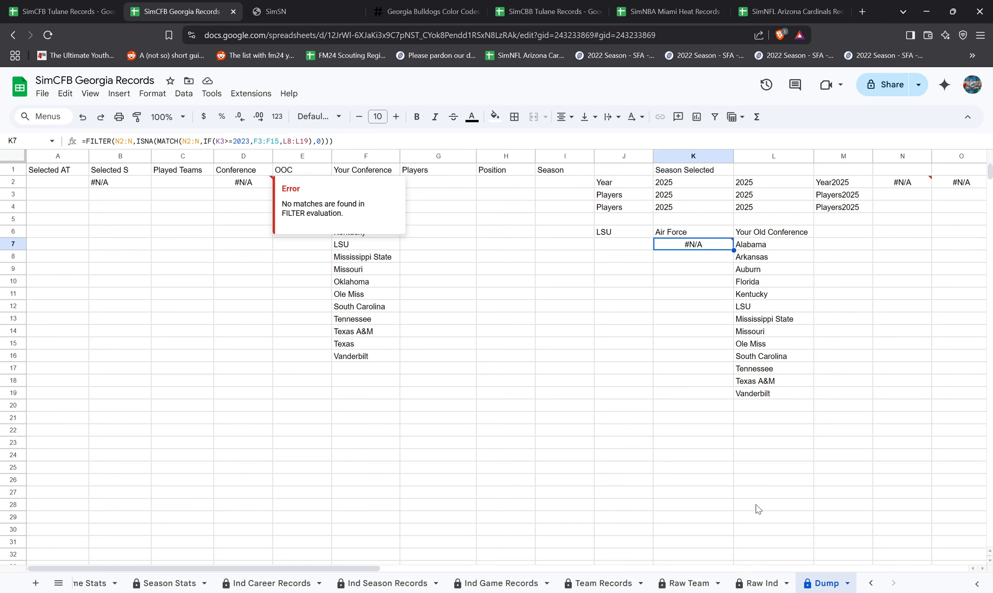
click(747, 582)
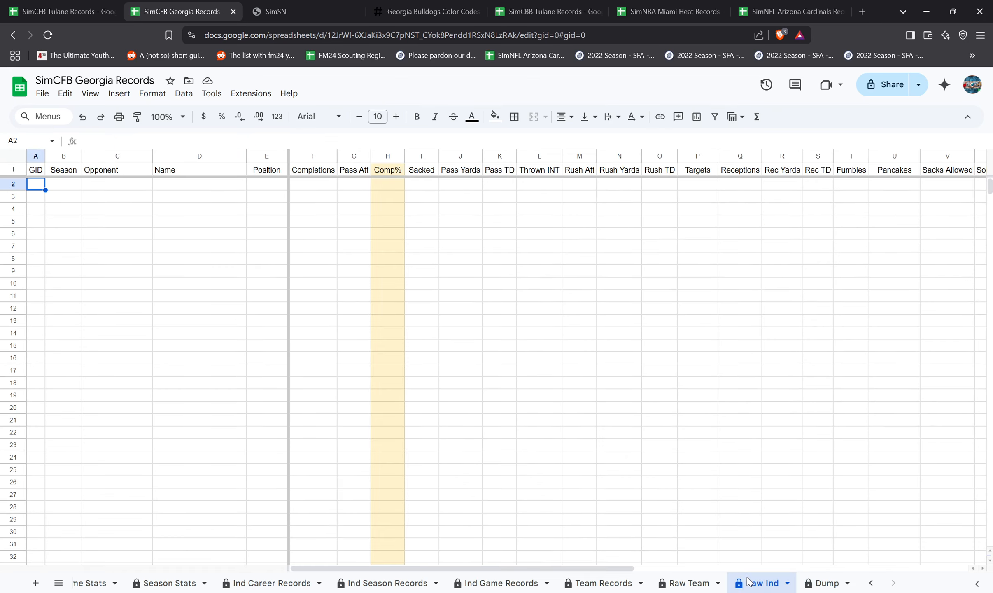
click(687, 582)
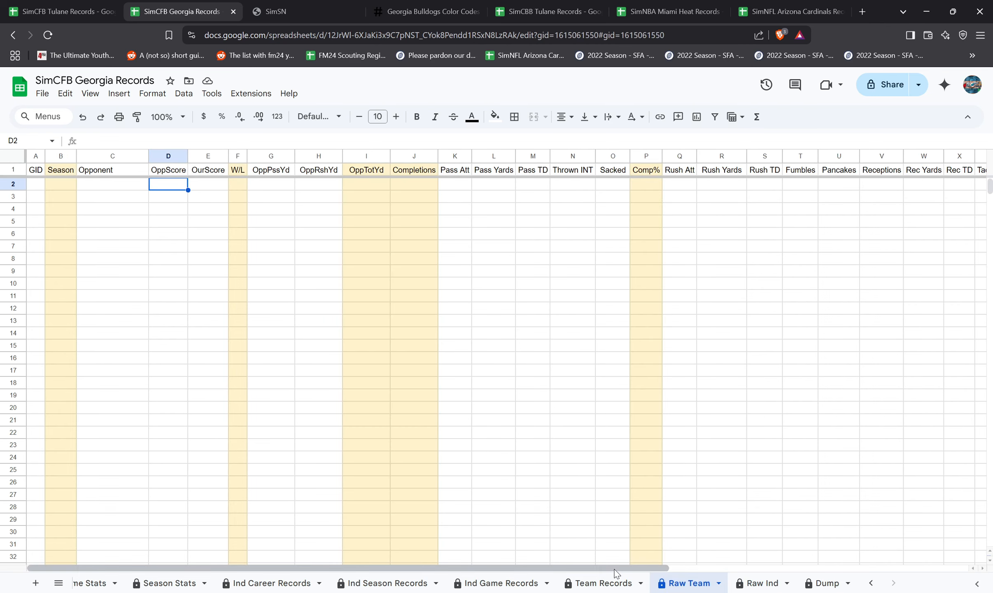
click(597, 581)
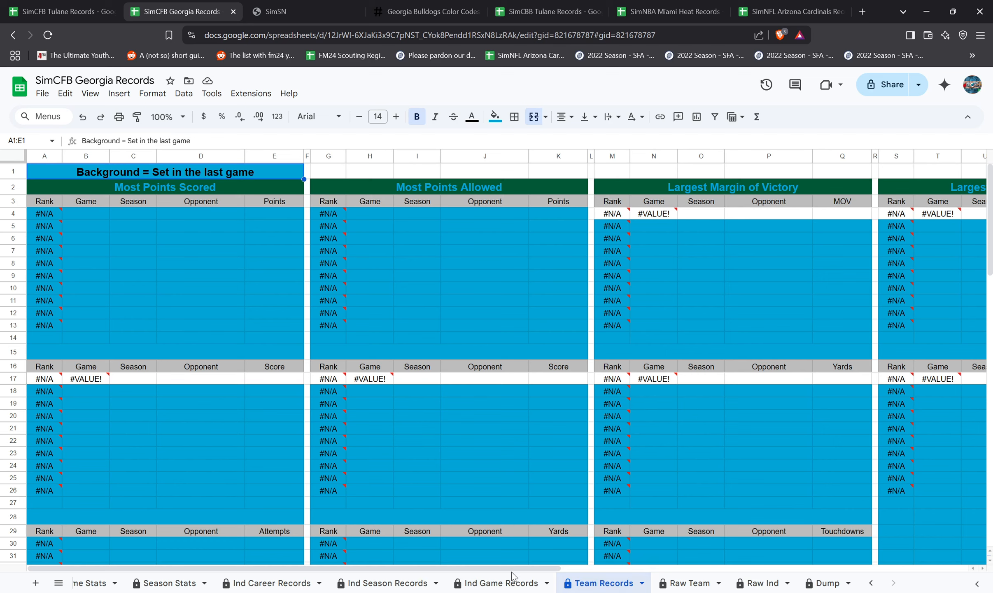
- Open the All Time Stats sheet and place the Georgia Bulldogs color codes page directly beside the Georgia Records workbook
click(874, 584)
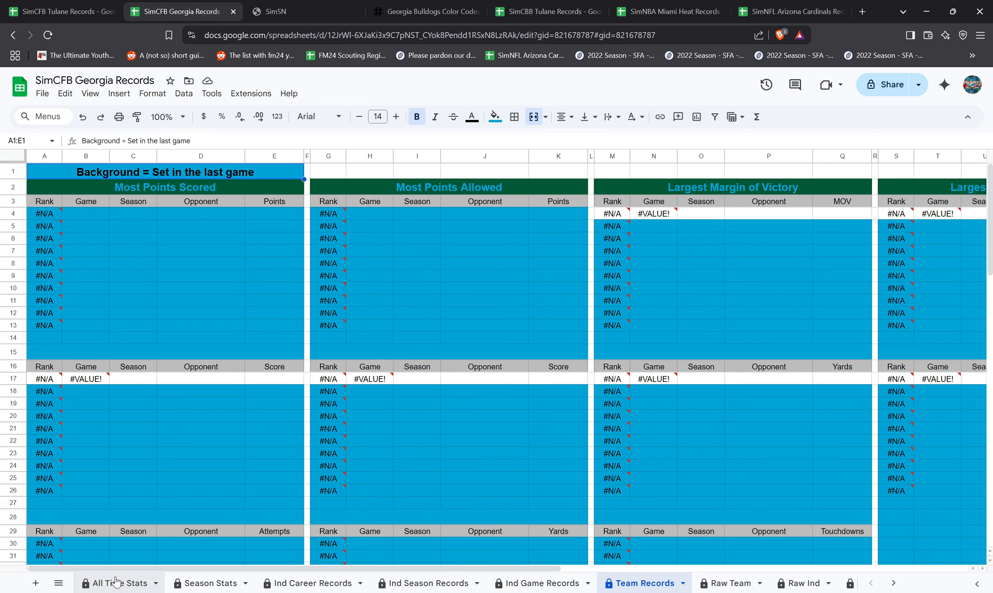
click(117, 583)
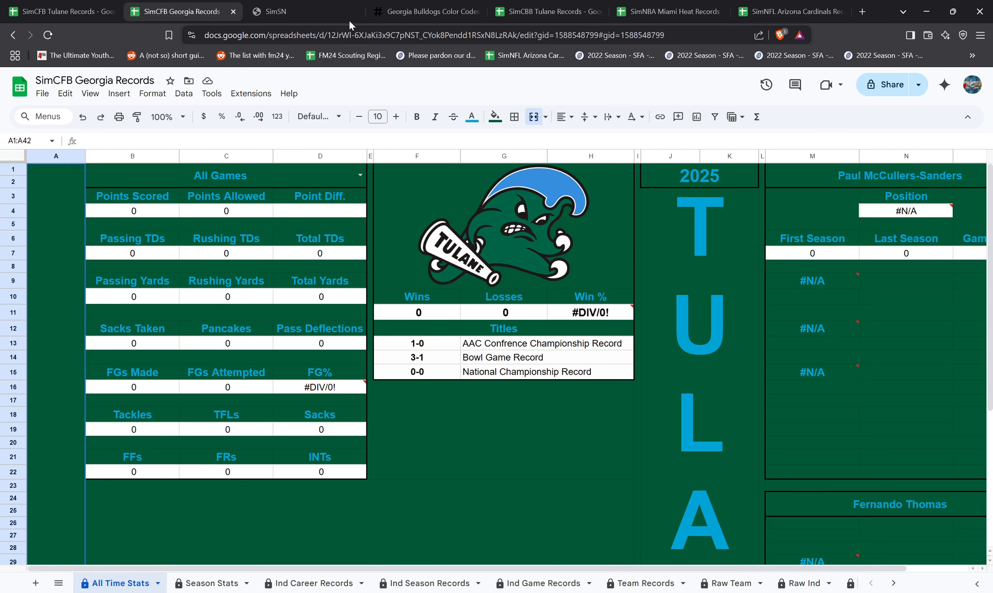
drag(421, 5, 299, 3)
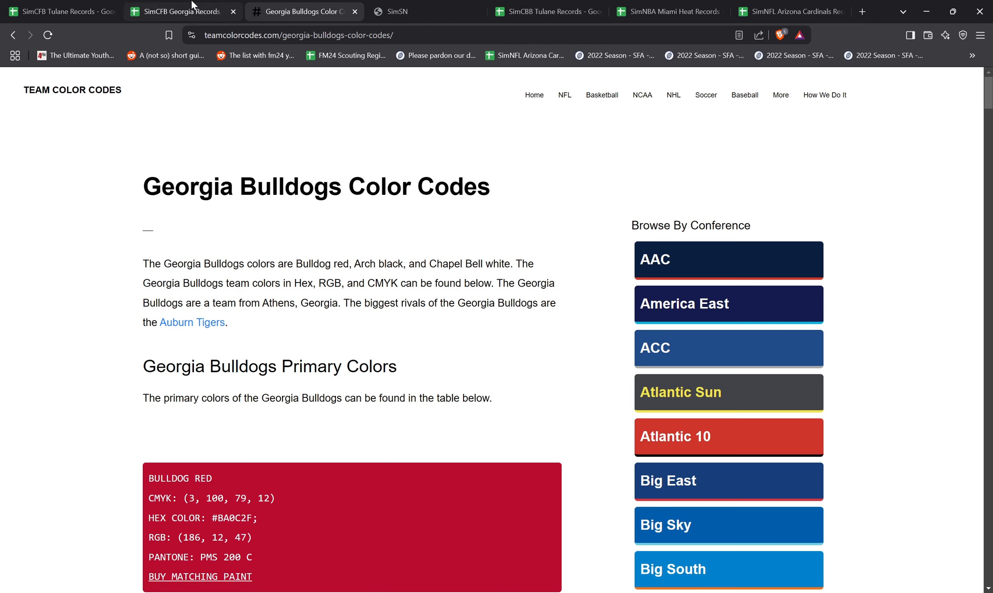
- Return to the SimCFB Georgia Records workbook and replace the vertical TULANE banner on All Time Stats with Georgia
click(192, 5)
click(720, 352)
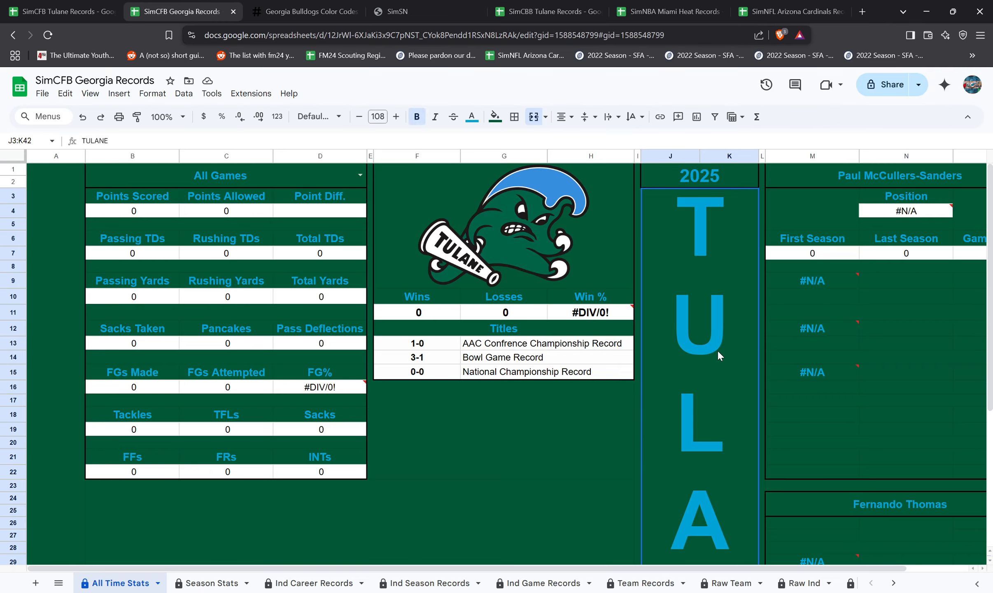
text(Geor)
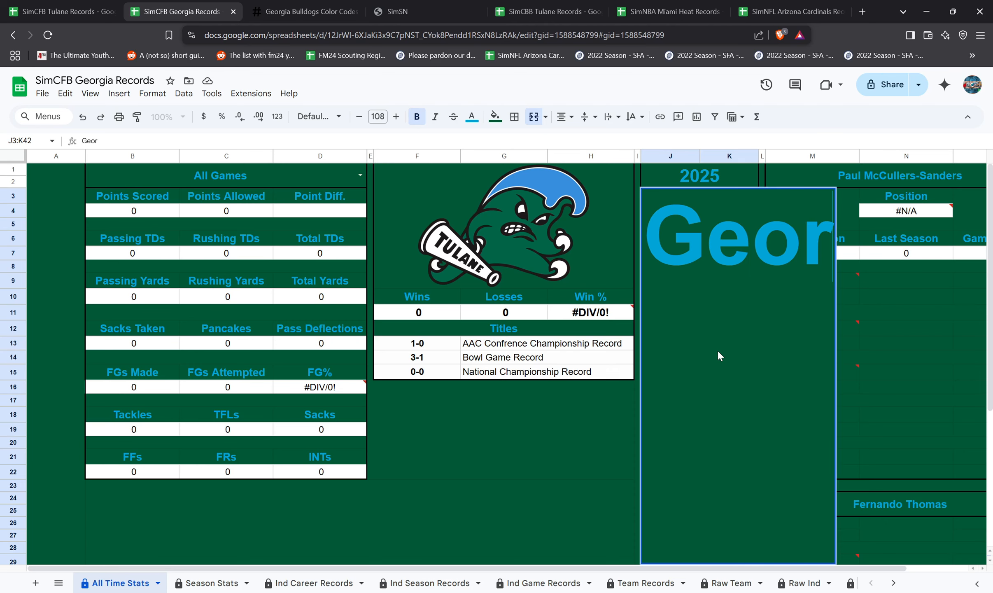
text(gia)
key(Return)
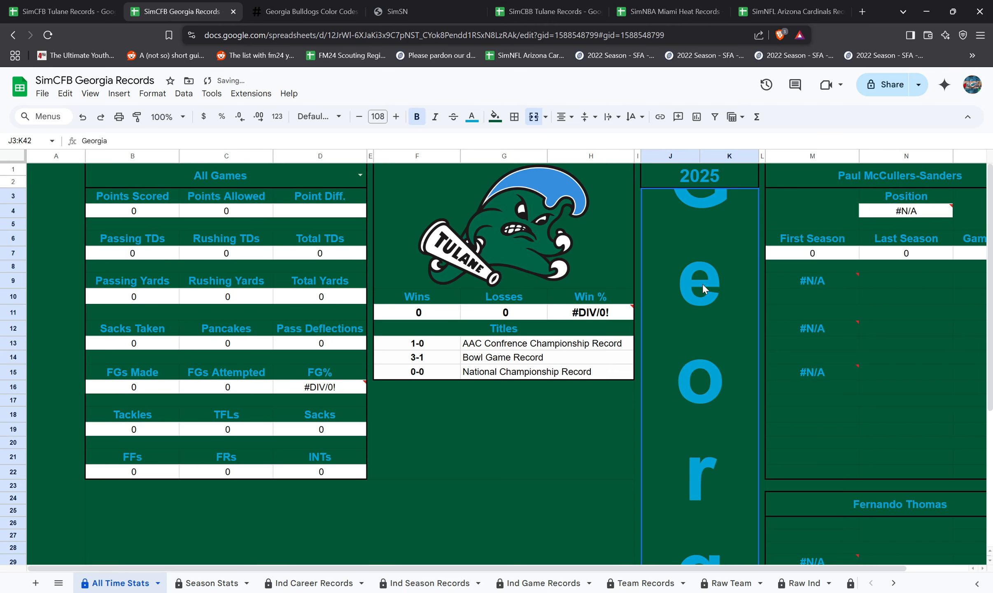
- Reduce the font size of the vertical Georgia banner to 91 and check that the whole word fits down the column
click(357, 117)
click(358, 116)
click(358, 116)
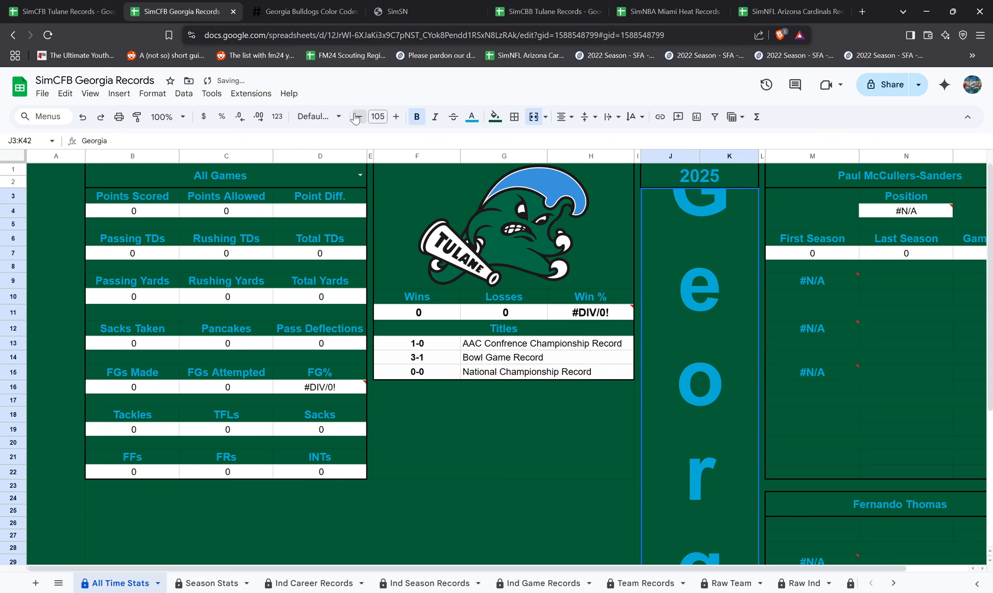
double_click(357, 116)
click(357, 117)
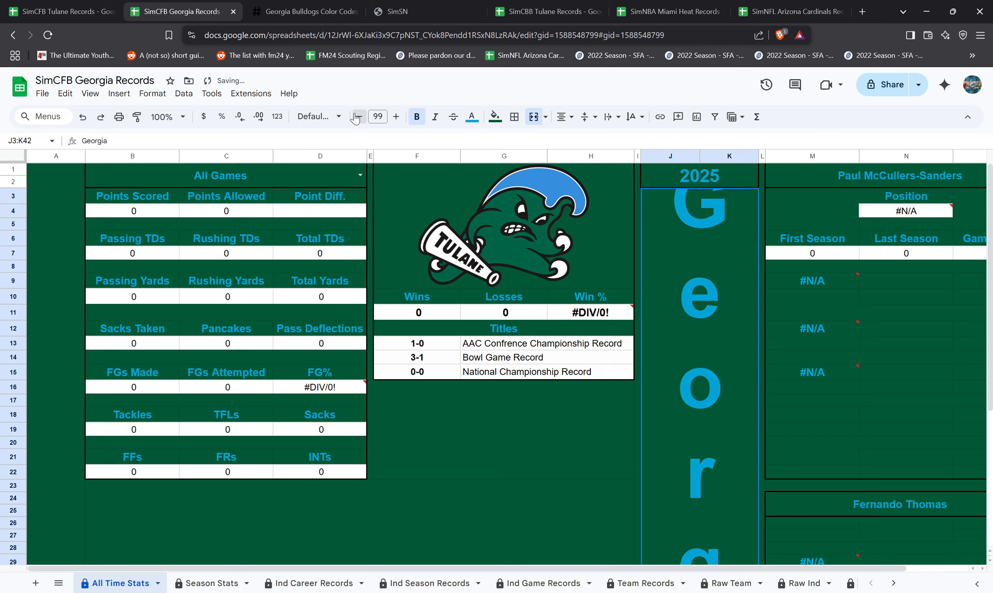
double_click(357, 117)
click(357, 117)
double_click(357, 117)
click(357, 117)
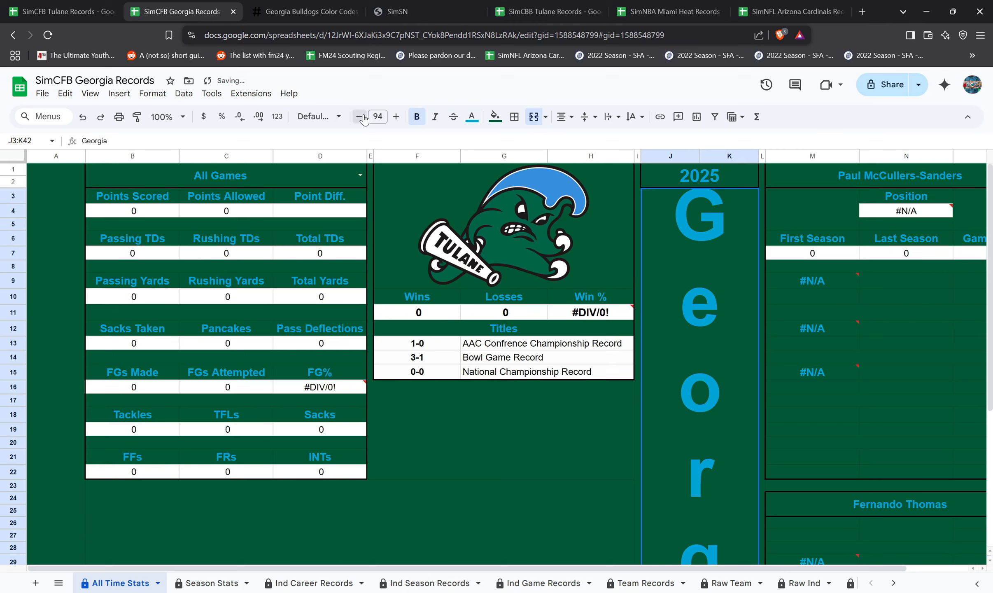
click(588, 297)
scroll(686, 366, down, 2)
scroll(692, 372, down, 4)
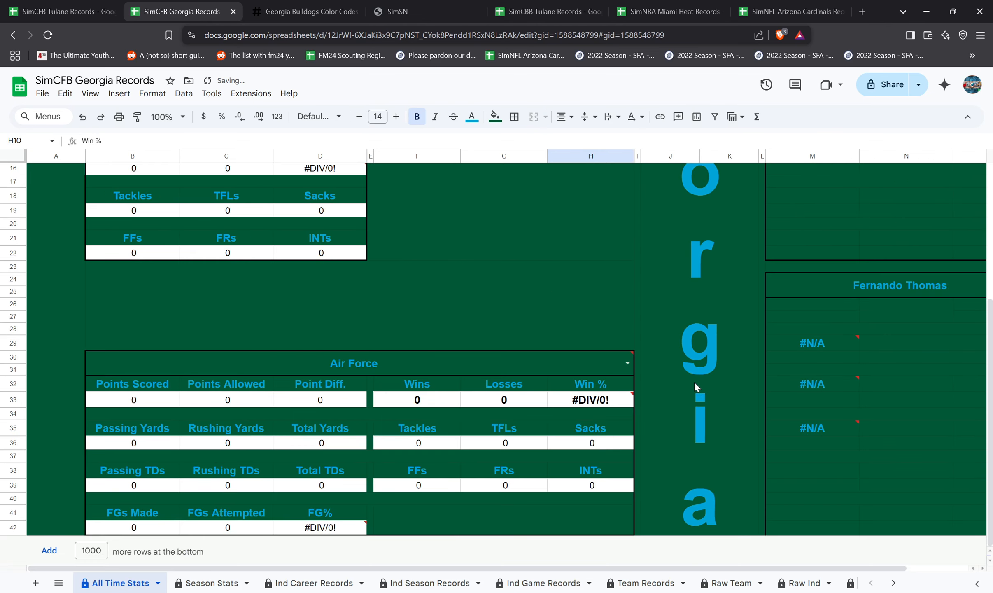
scroll(695, 386, up, 5)
- Rewrite the vertical banner in capitals as GEORGIA and delete the Tulane logo from the merged cell F1:H9
click(673, 361)
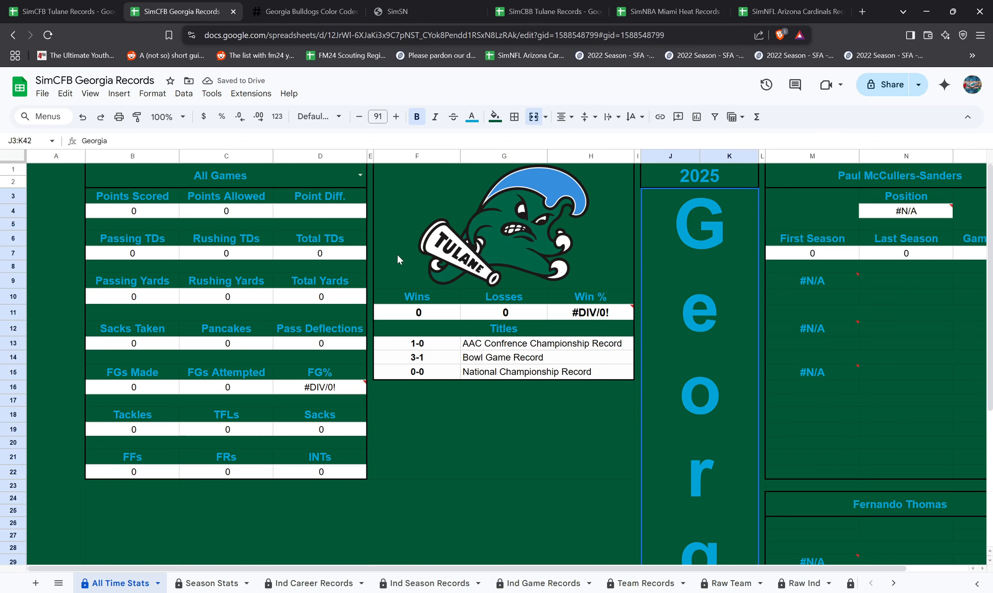
click(99, 138)
double_click(100, 138)
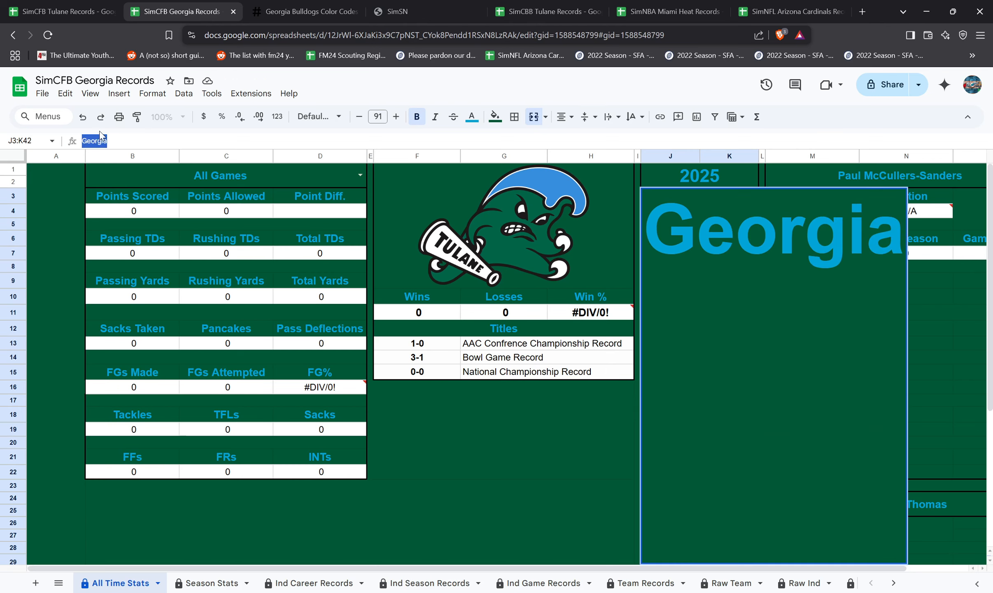
text(GEORGIA)
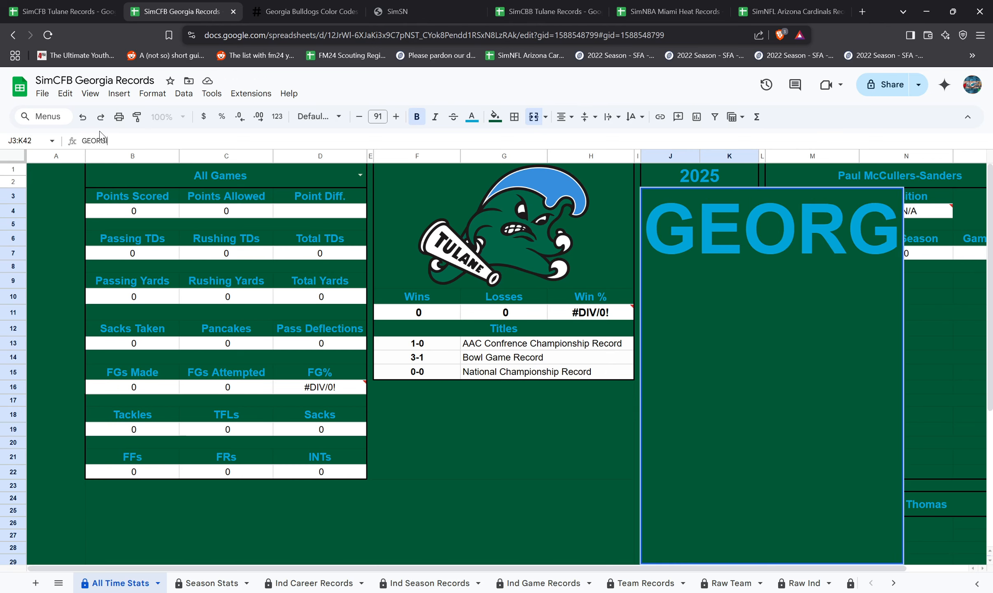
key(Return)
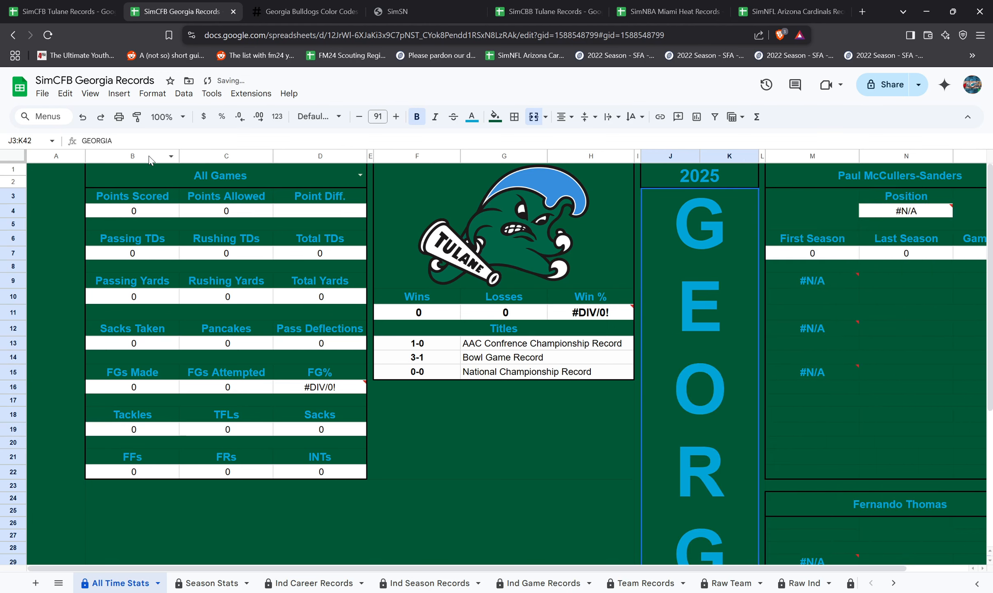
click(502, 226)
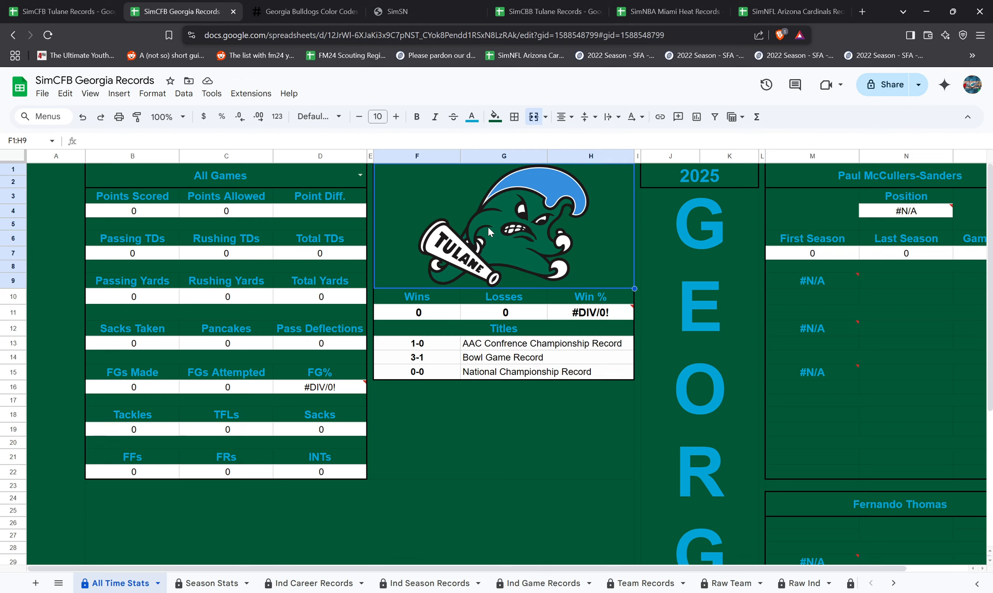
key(Delete)
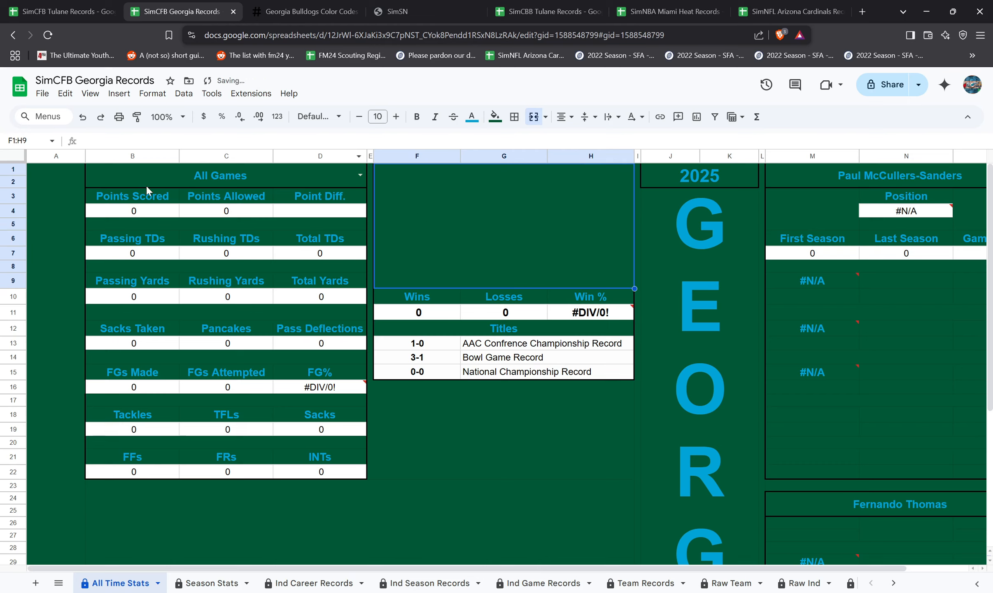
- Copy the Bulldog Red hex code from the color codes page and fill cells A1:A42 of All Time Stats with #BA0C2F
click(316, 4)
scroll(282, 247, down, 3)
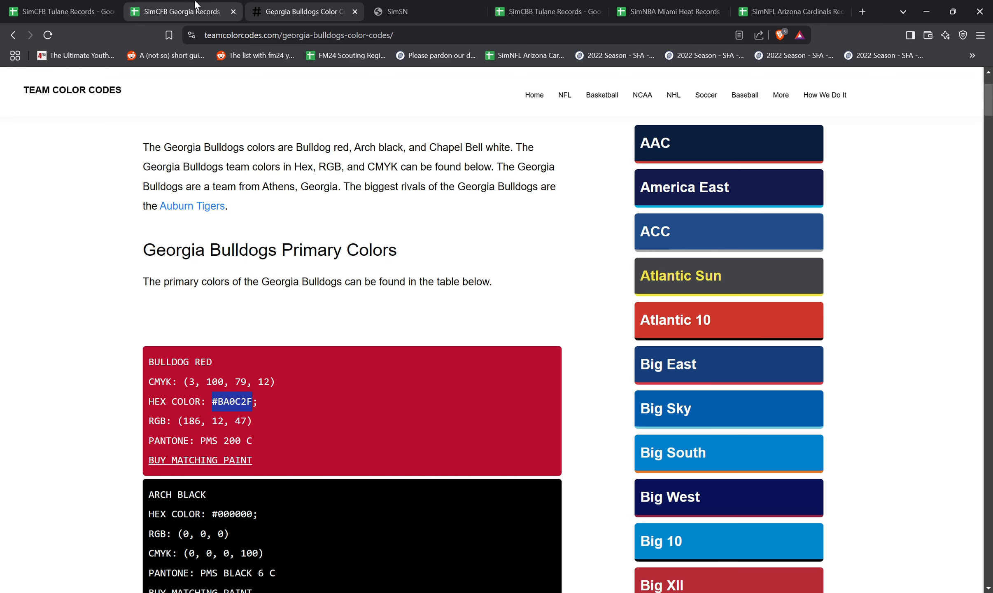
click(181, 11)
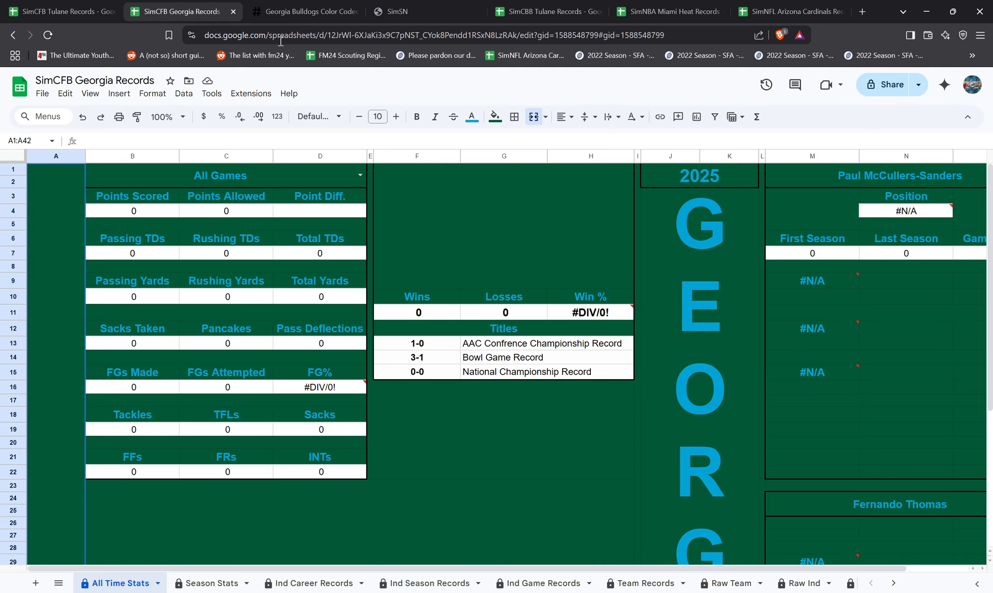
click(495, 117)
click(562, 309)
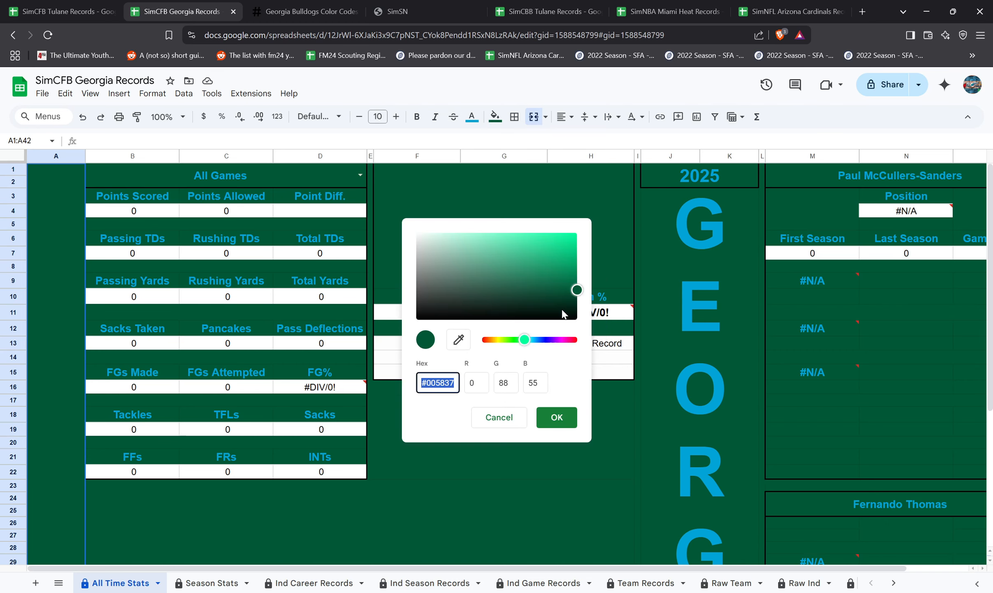
text(#BA0C2F)
click(555, 417)
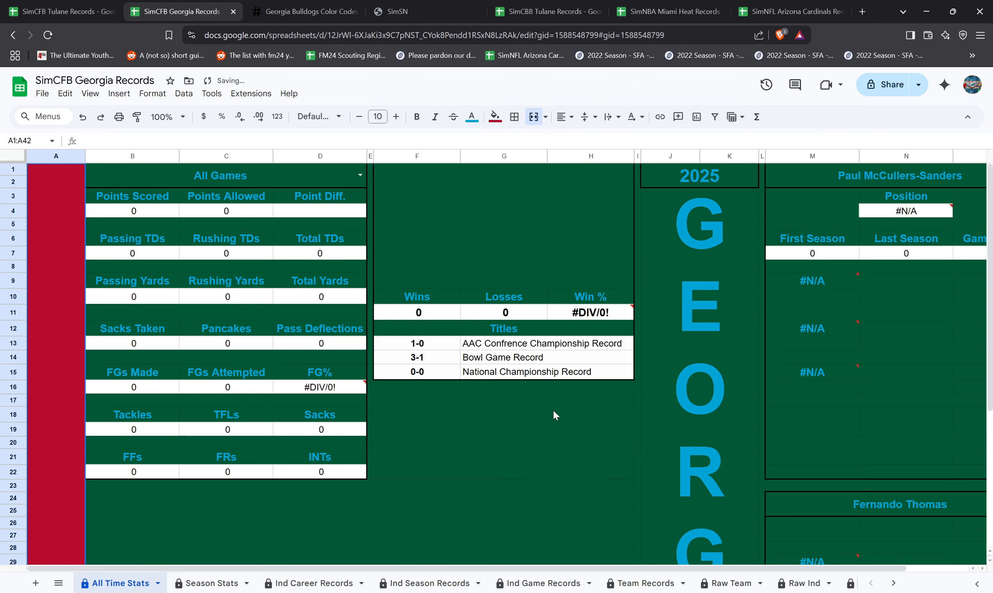
- Copy the Arch Black hex code #000000 from the color codes page and open the fill color choices in the Georgia Records workbook
click(305, 11)
scroll(245, 488, down, 1)
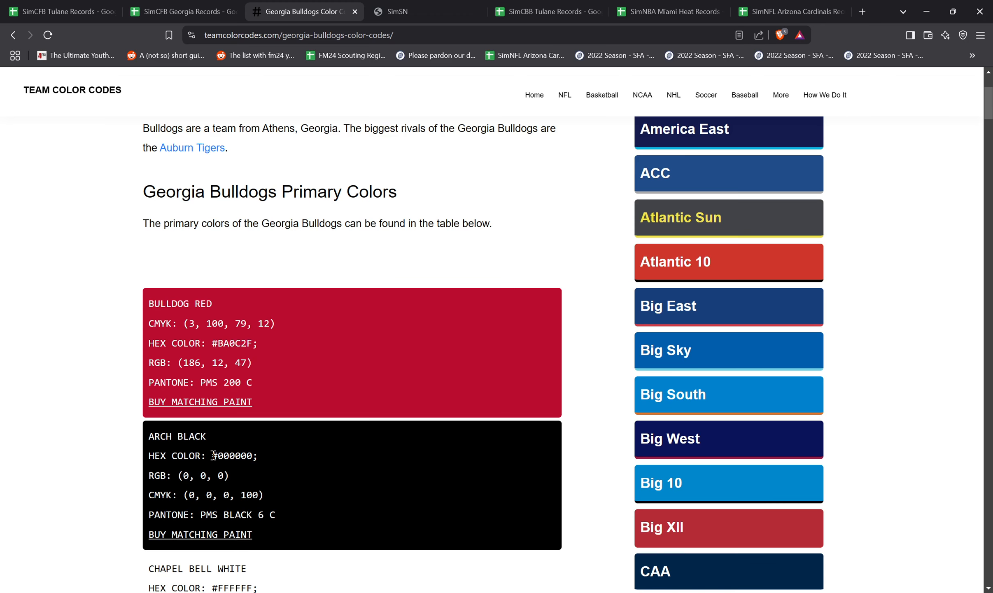
drag(213, 455, 252, 455)
key(ctrl+c)
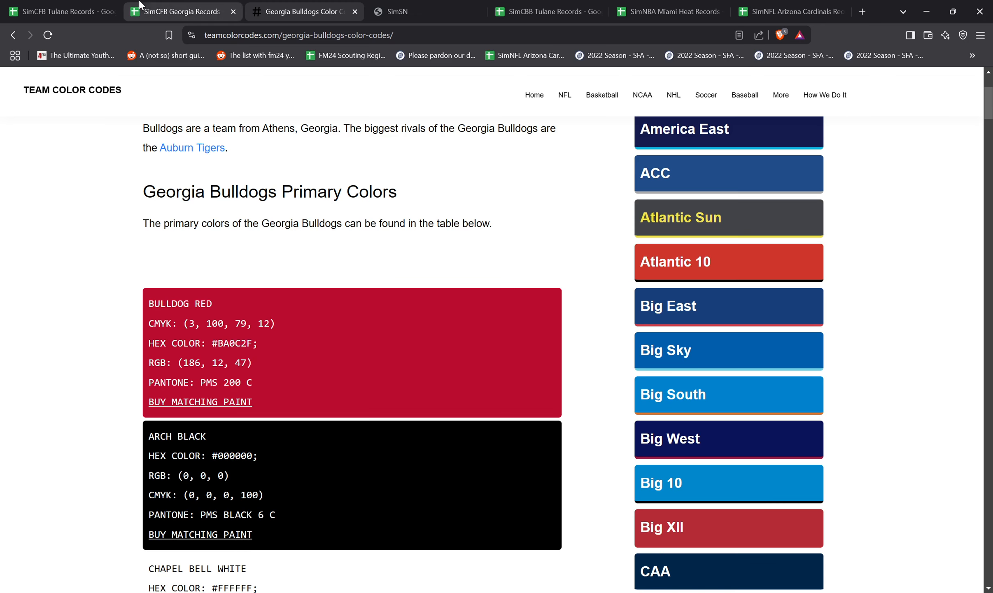
click(181, 11)
click(495, 120)
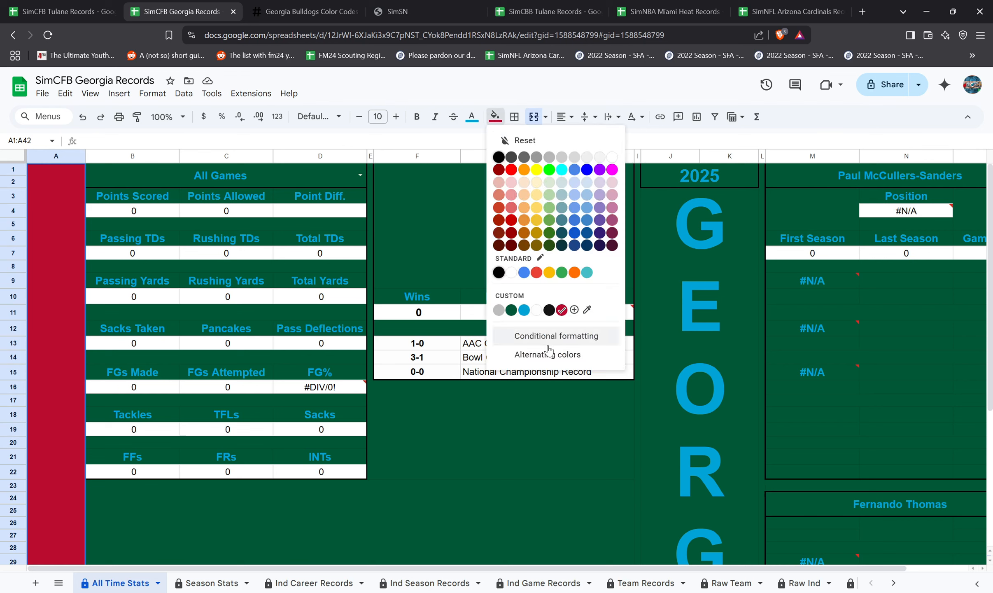
- Fill the Points Scored heading cell B3 with the custom color #000000
click(148, 193)
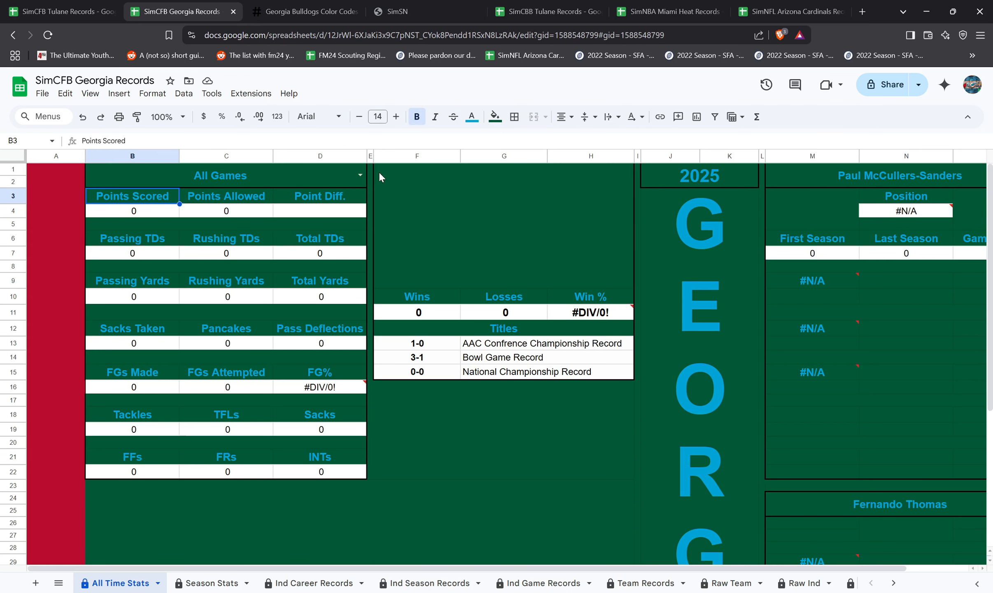
click(495, 117)
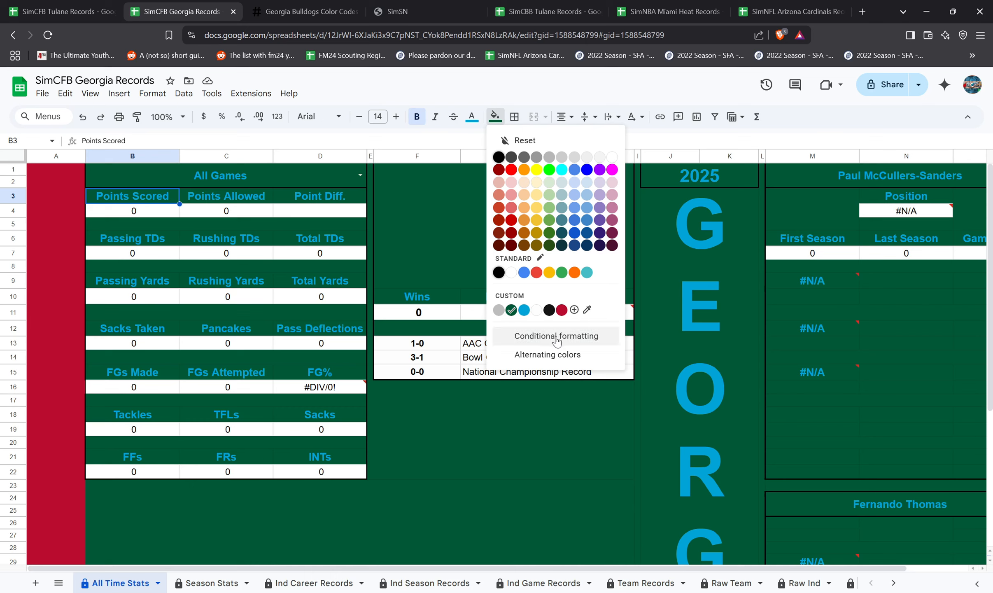
click(574, 309)
key(ctrl+v)
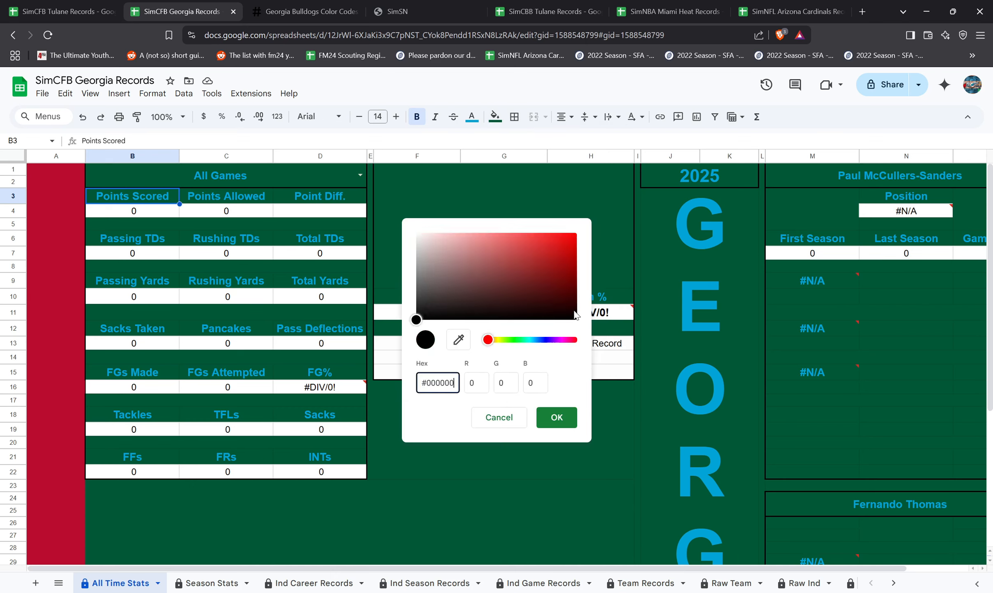
key(Return)
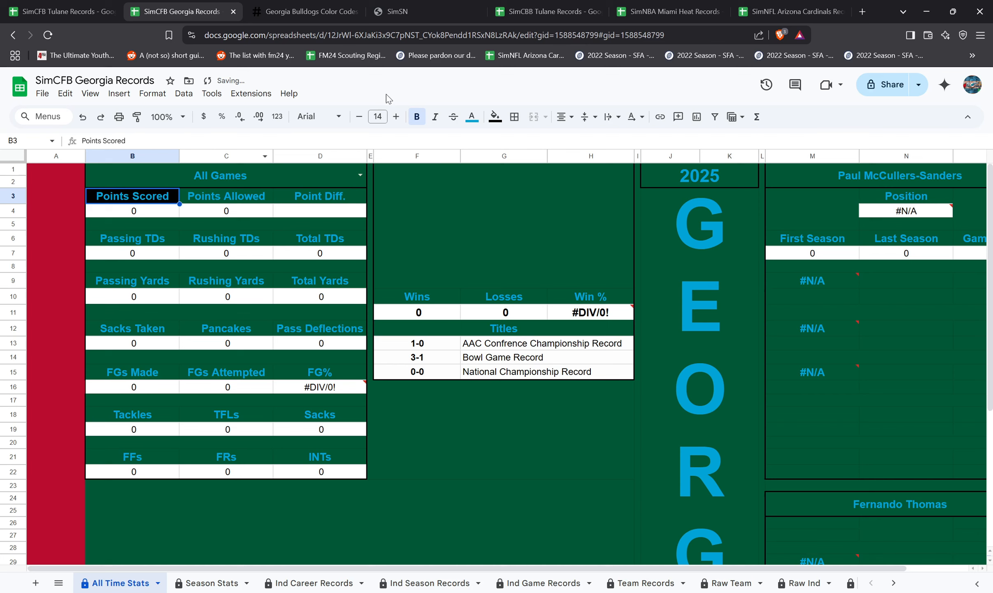
- Fill the merged side strip A1:A42 with the custom near-black color
click(84, 231)
click(494, 116)
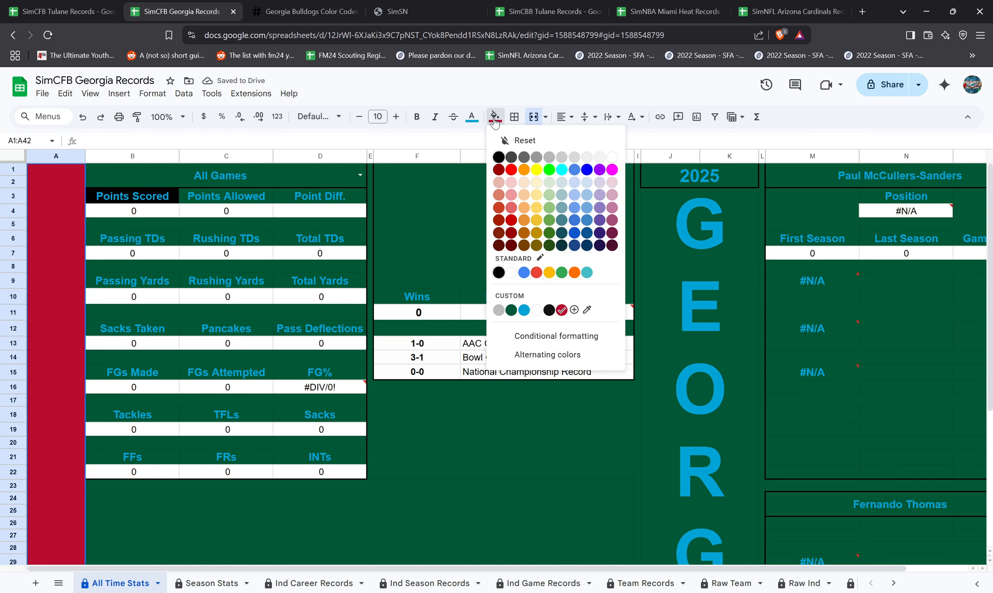
click(552, 320)
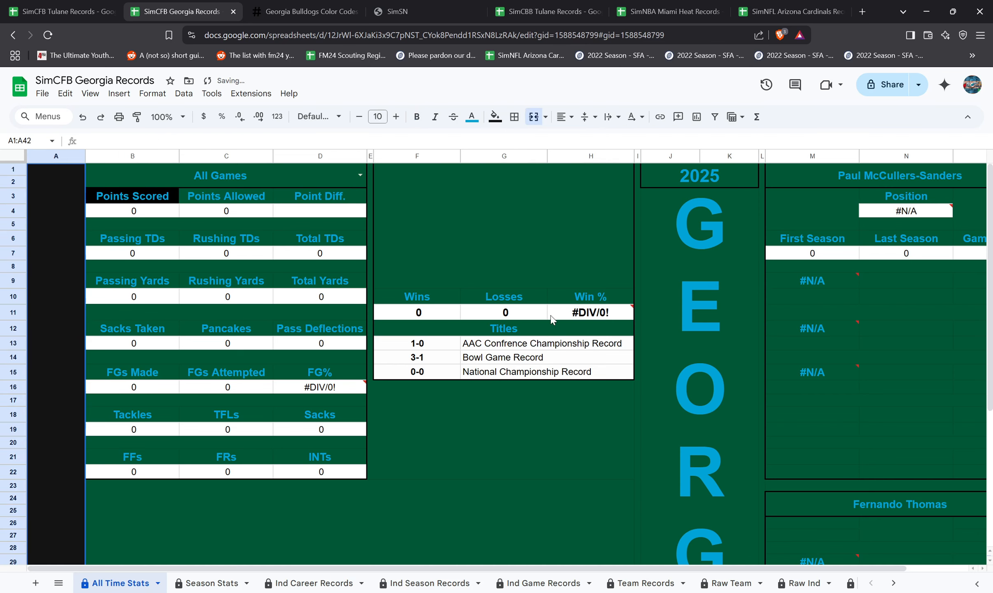
- Set the Points Scored heading's text color to the custom crimson red
click(153, 190)
click(472, 116)
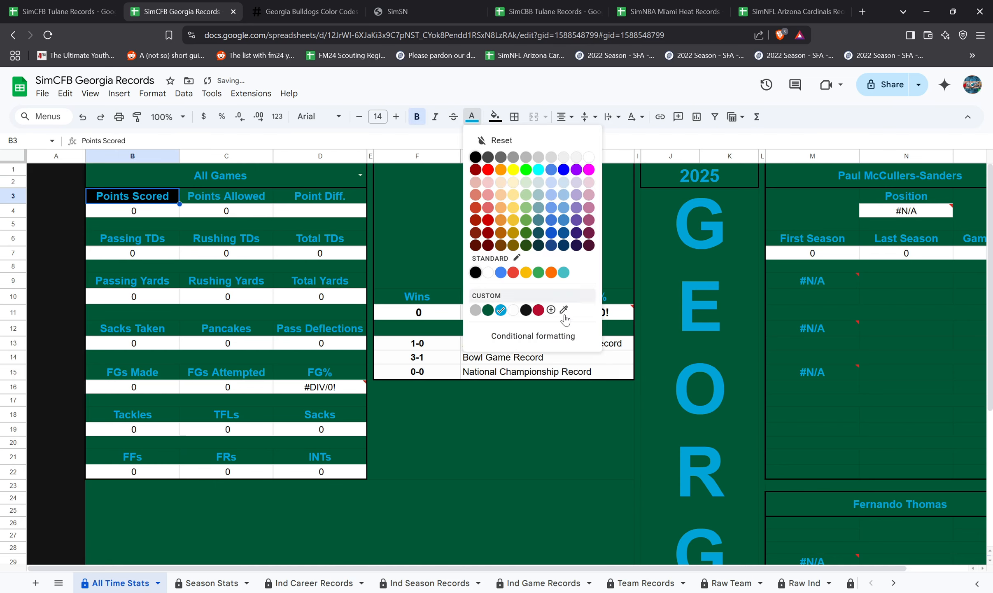
click(538, 310)
- Give the Points Allowed heading in C3 the custom near-black fill and custom crimson red text
click(212, 201)
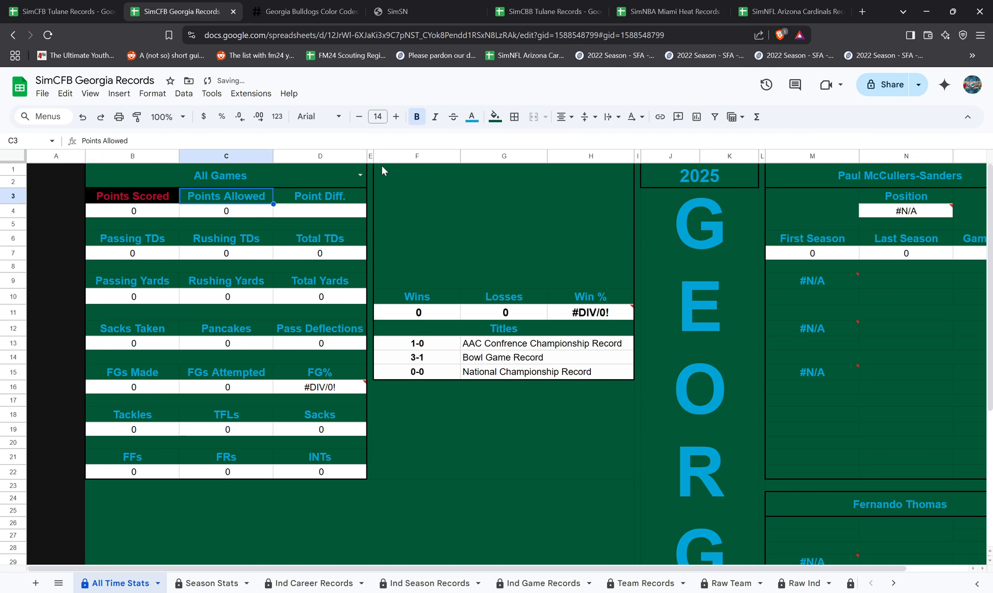
click(494, 116)
click(554, 310)
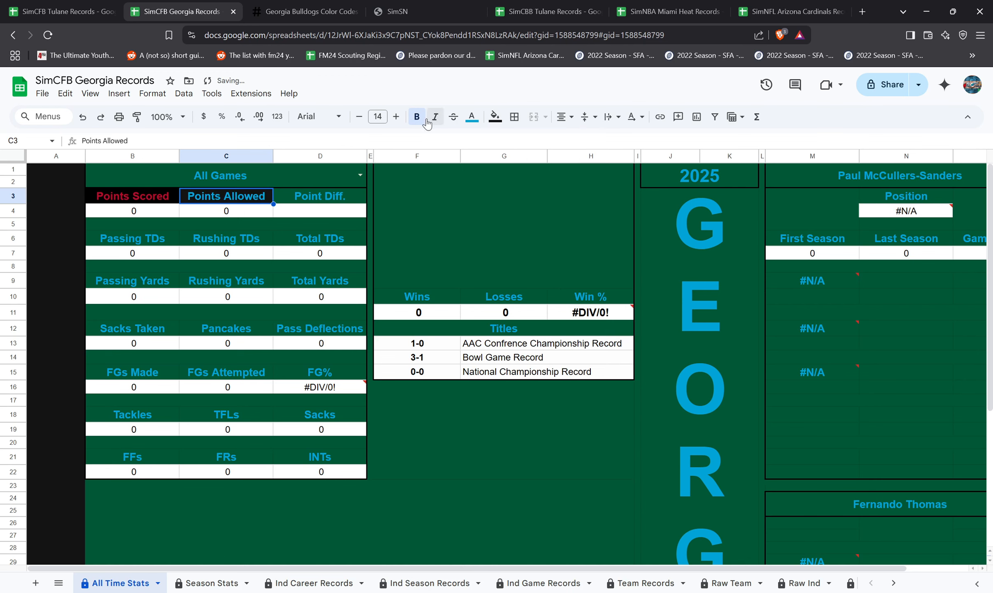
click(472, 116)
click(538, 309)
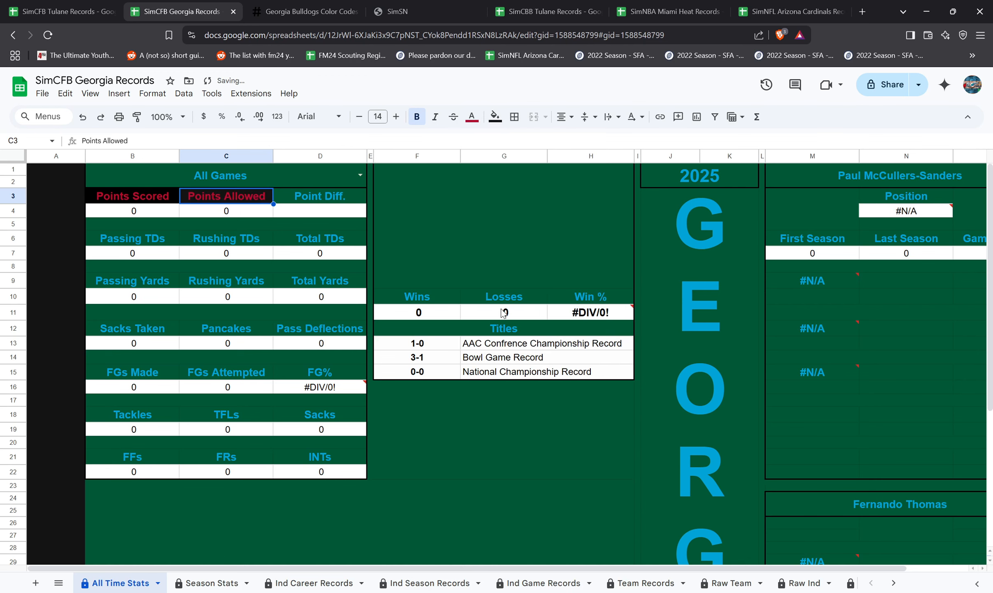
- Replace AAC with SEC in the conference championship record label under Titles
click(321, 200)
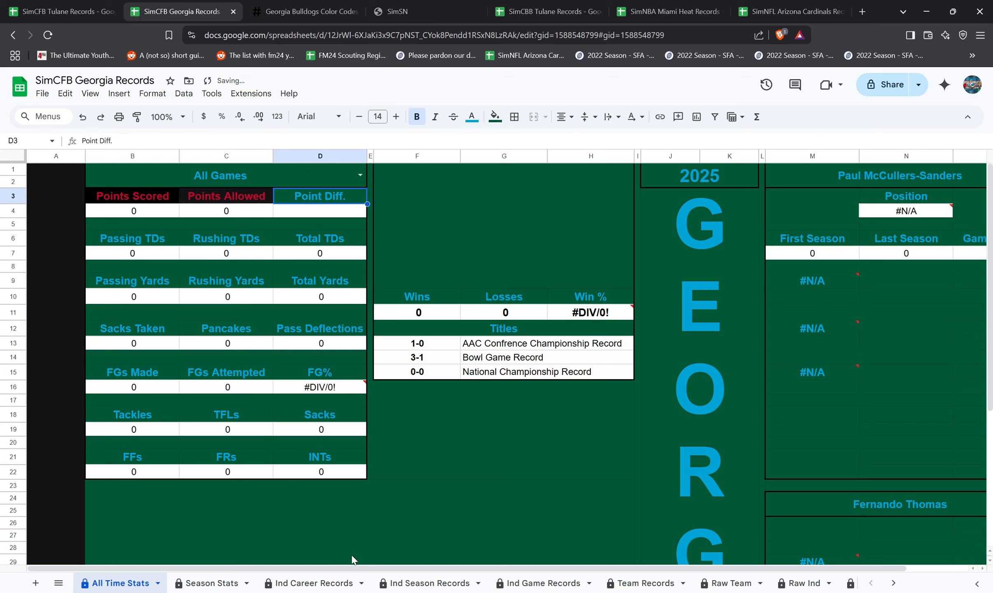
click(411, 349)
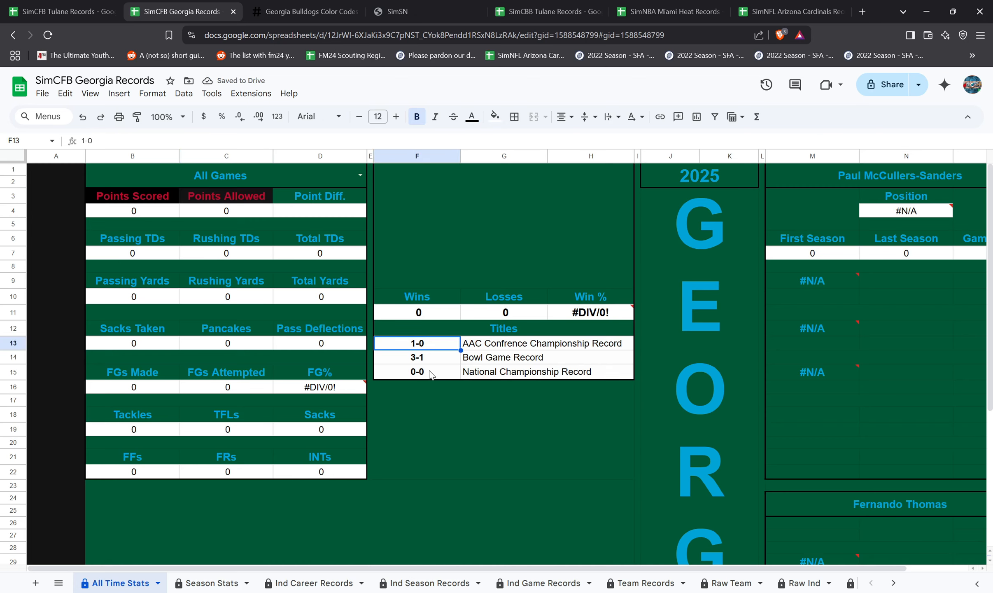
click(473, 344)
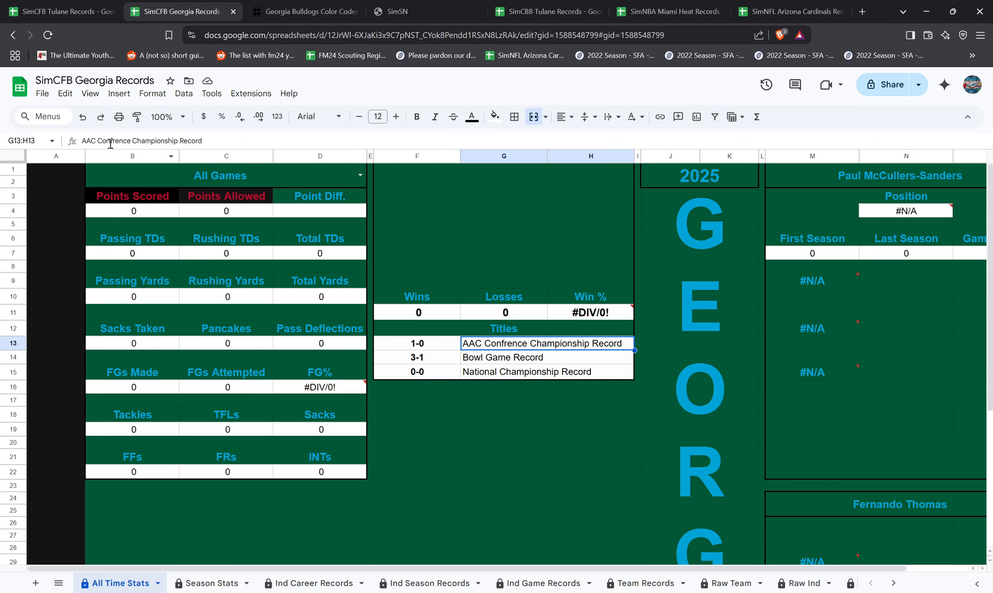
drag(97, 140, 65, 139)
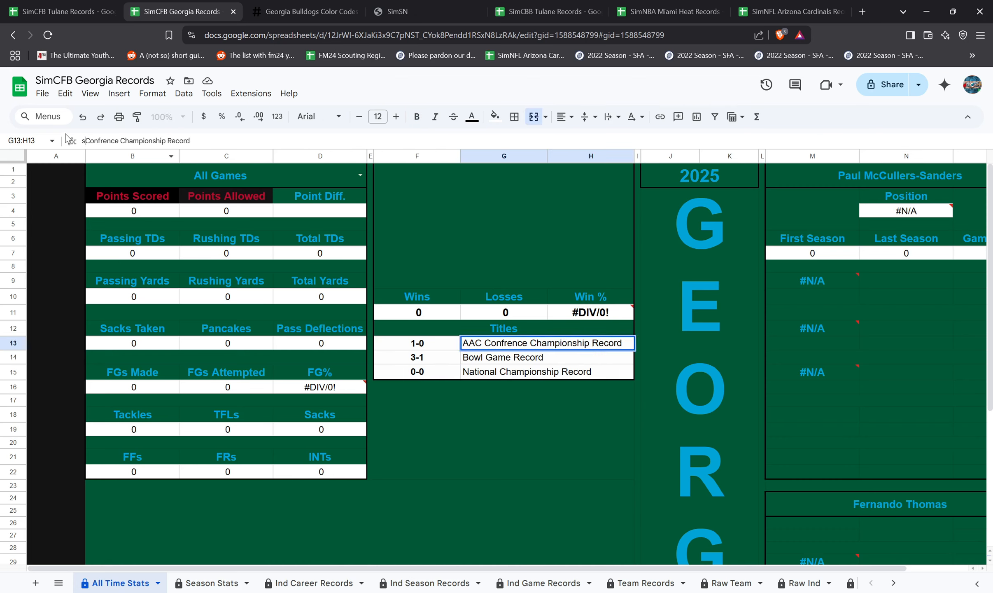
text(sec)
key(BackSpace)
key(BackSpace)
key(BackSpace)
text(SEC)
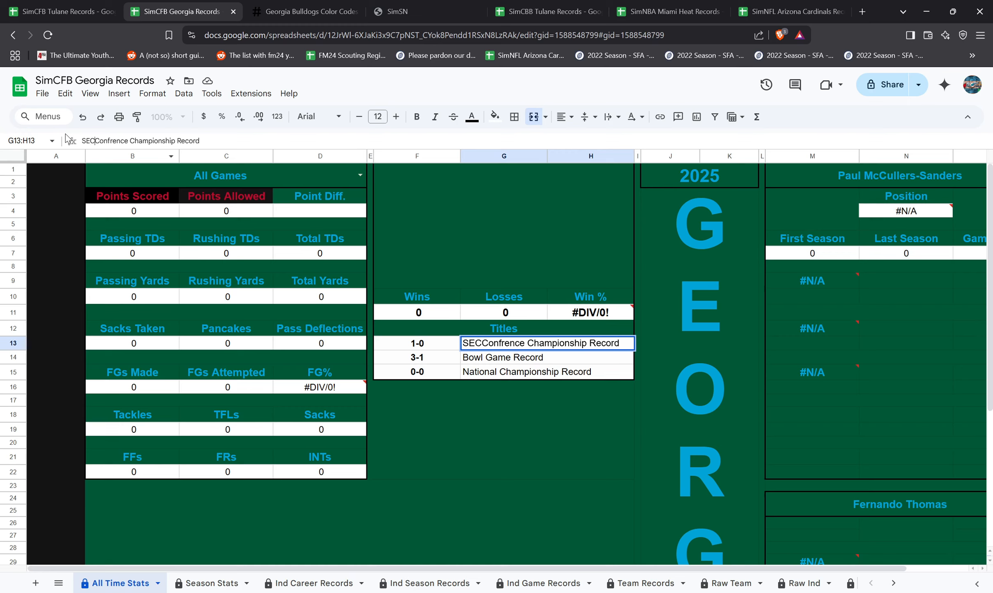
key(Return)
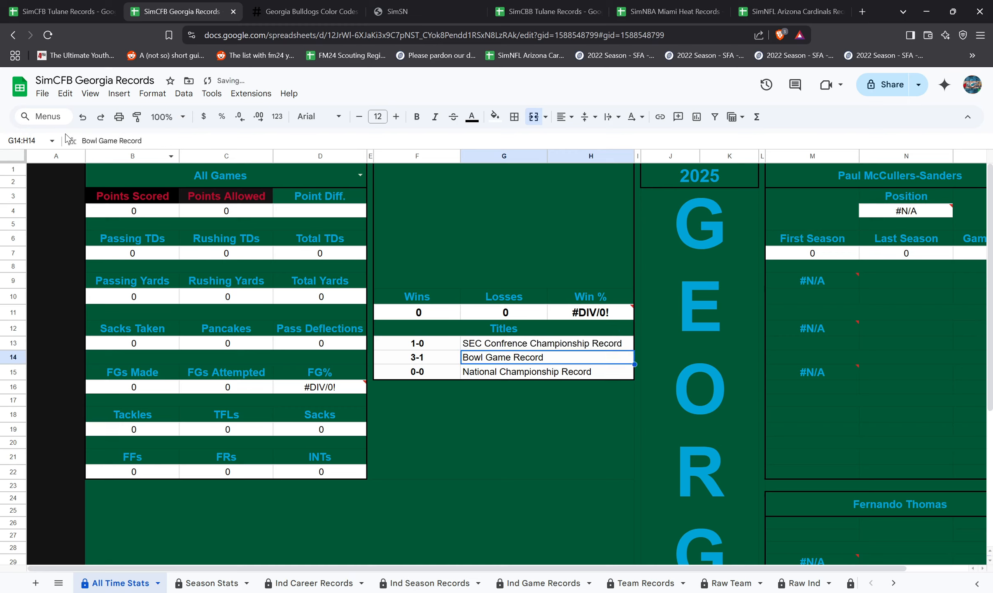
- Examine the title record cells, then the headings, values and formula cells in the first player panel
key(Left)
key(Up)
key(Down)
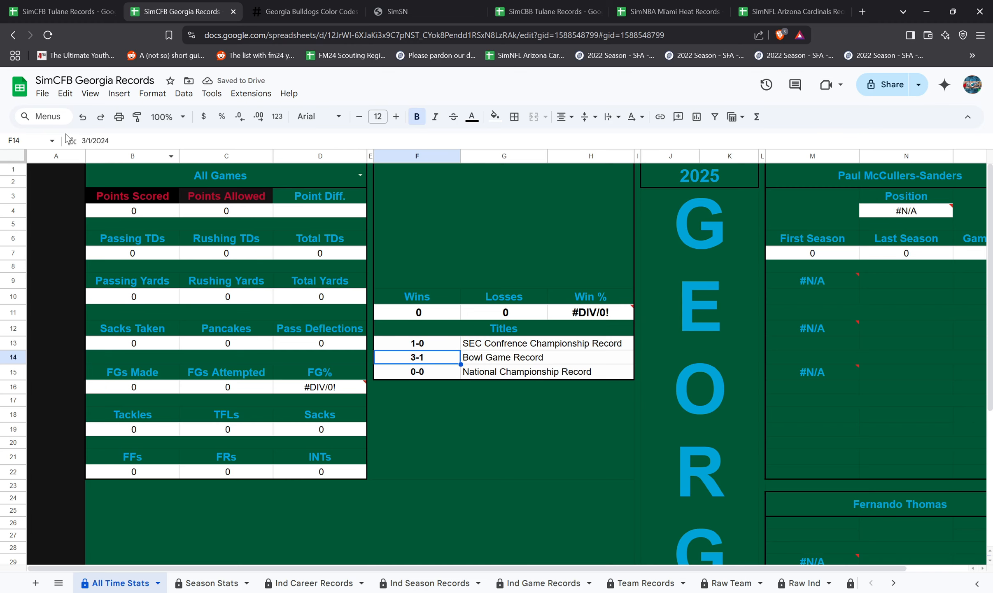
drag(576, 567, 642, 567)
click(750, 284)
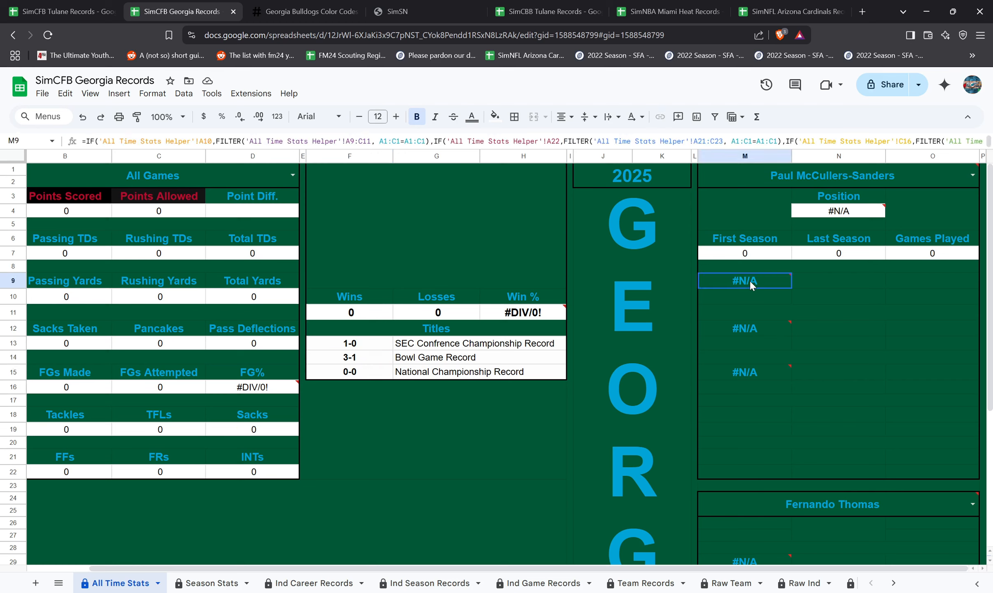
click(743, 237)
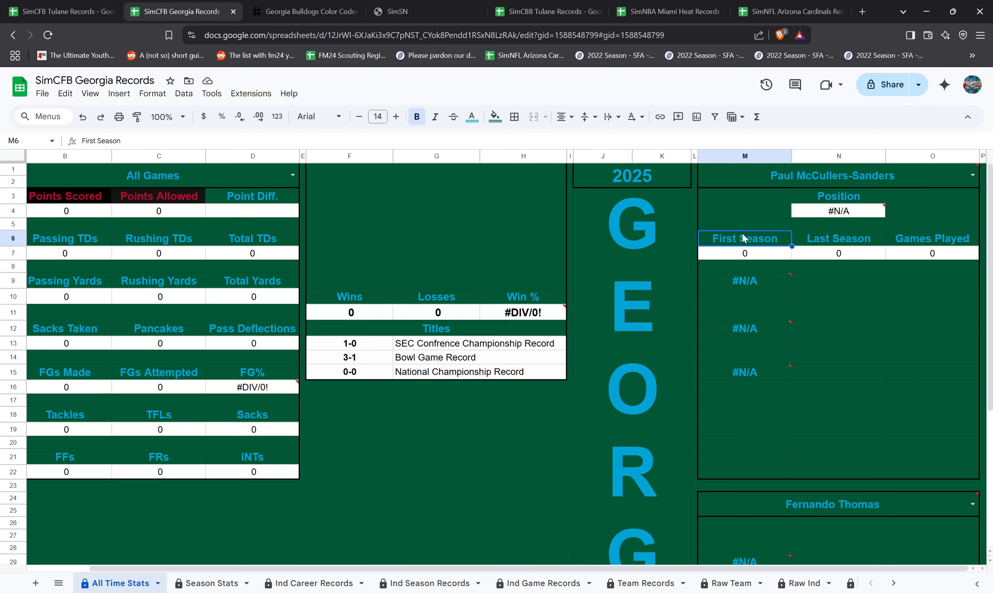
click(748, 266)
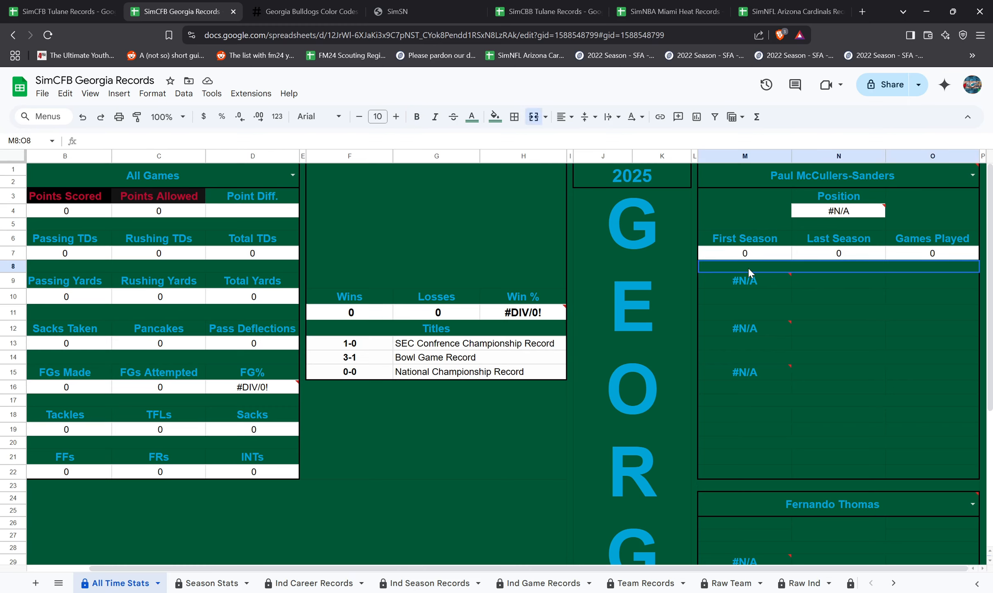
click(747, 253)
click(757, 235)
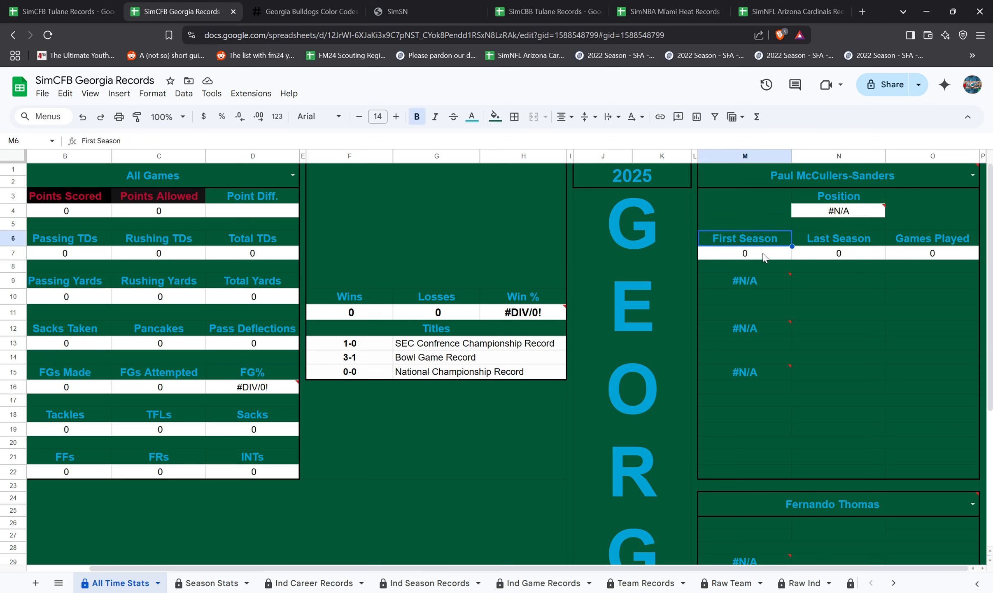
click(762, 254)
click(768, 241)
click(766, 282)
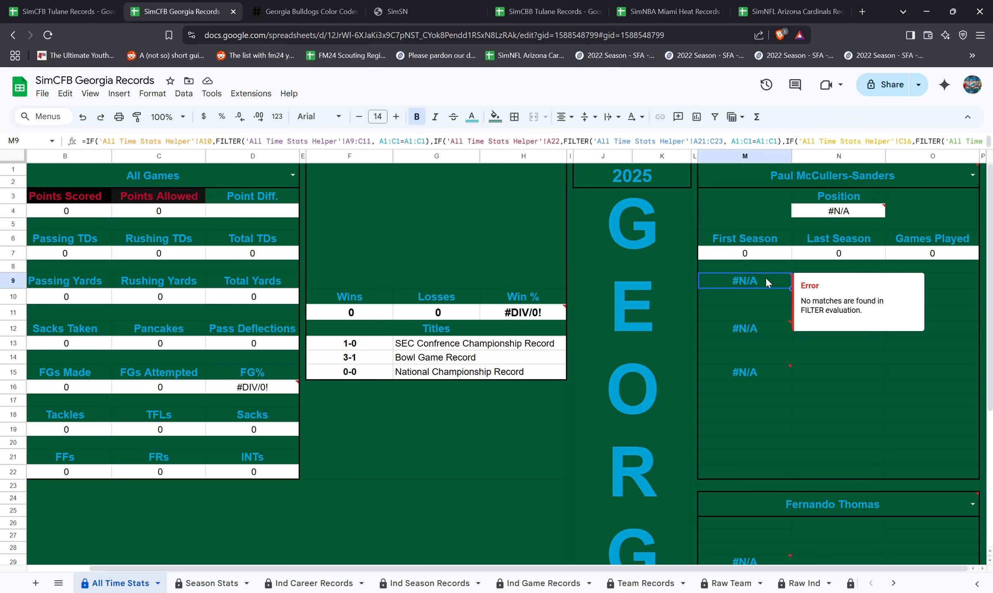
click(768, 266)
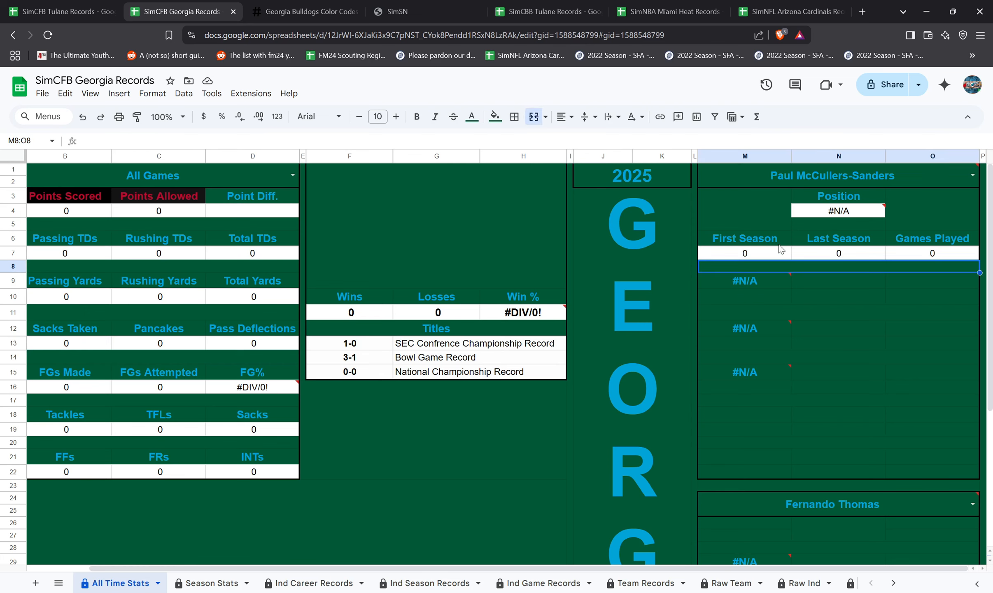
click(772, 252)
click(779, 238)
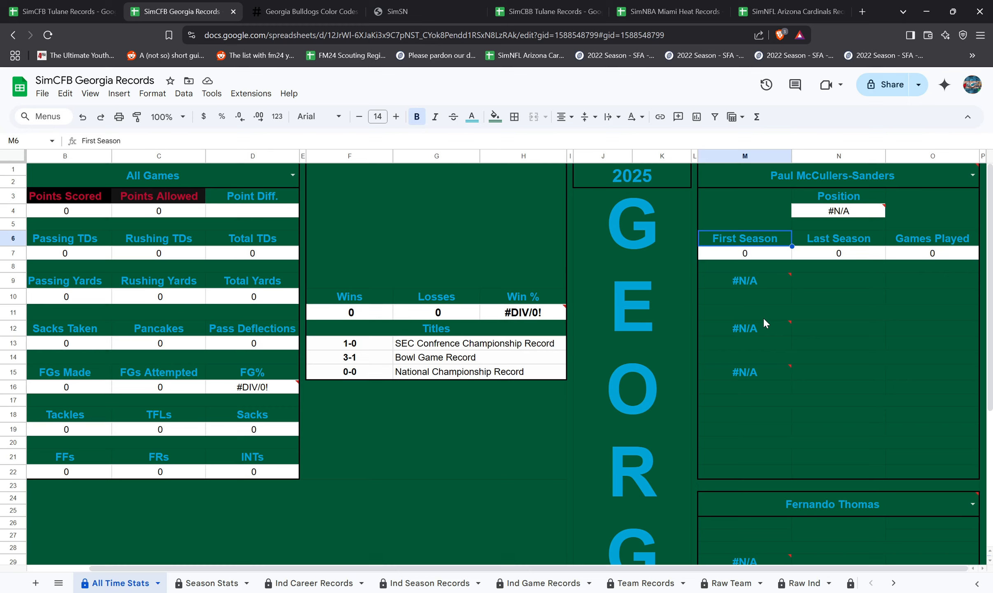
- Give the First Season, Last Season and Games Played headings (M6:O6) the custom near-black fill and custom crimson red text
key(Right)
key(Right)
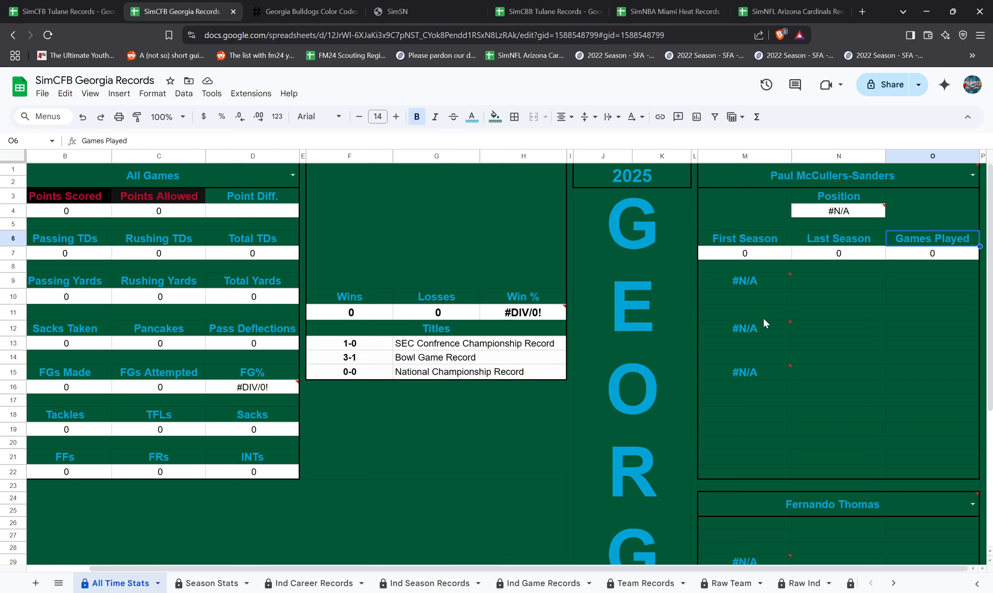
key(Left)
key(Left)
key(Right)
key(Right)
key(shift+Left)
key(shift+Left)
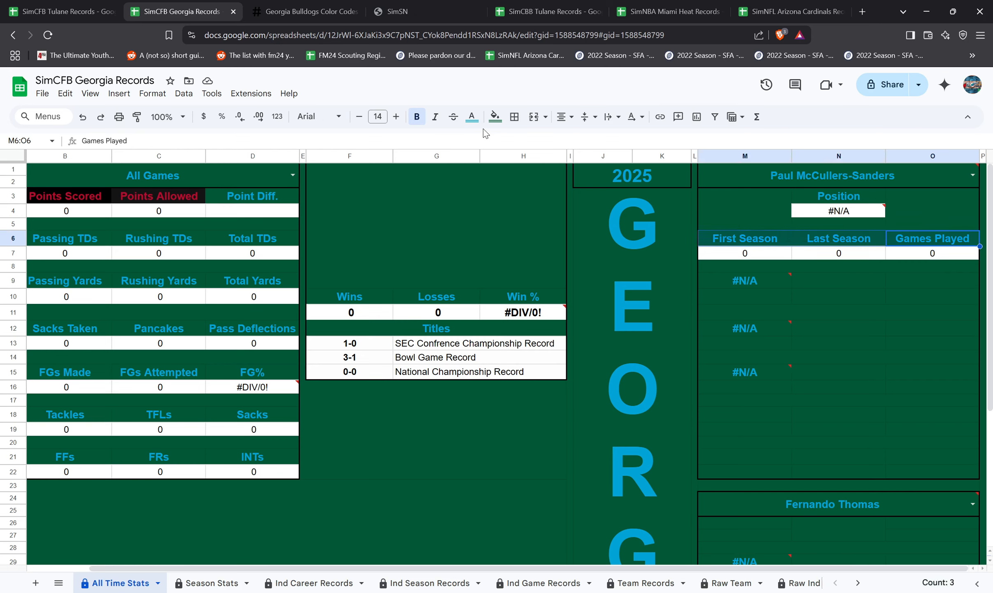
click(494, 117)
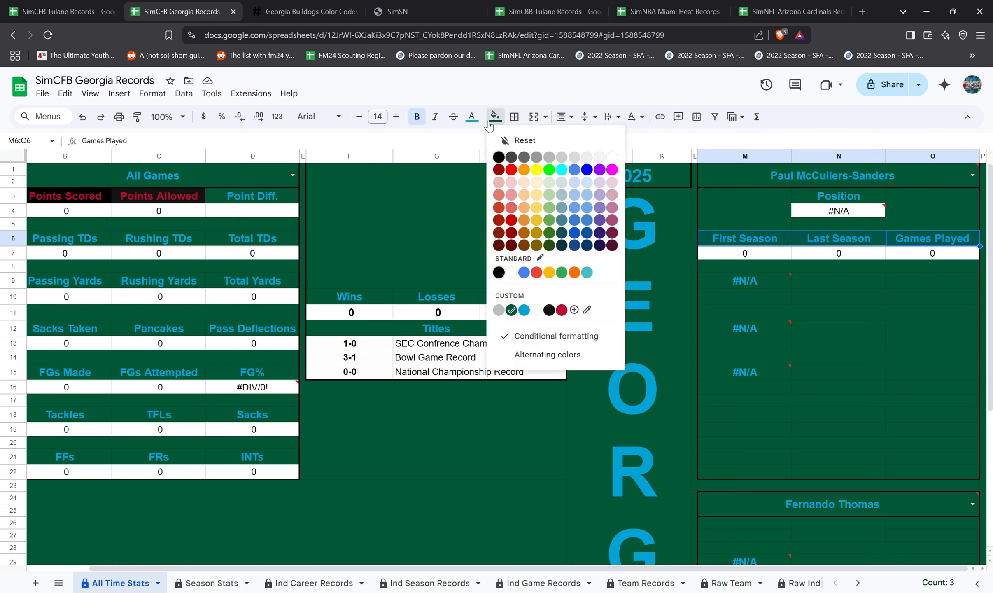
click(549, 311)
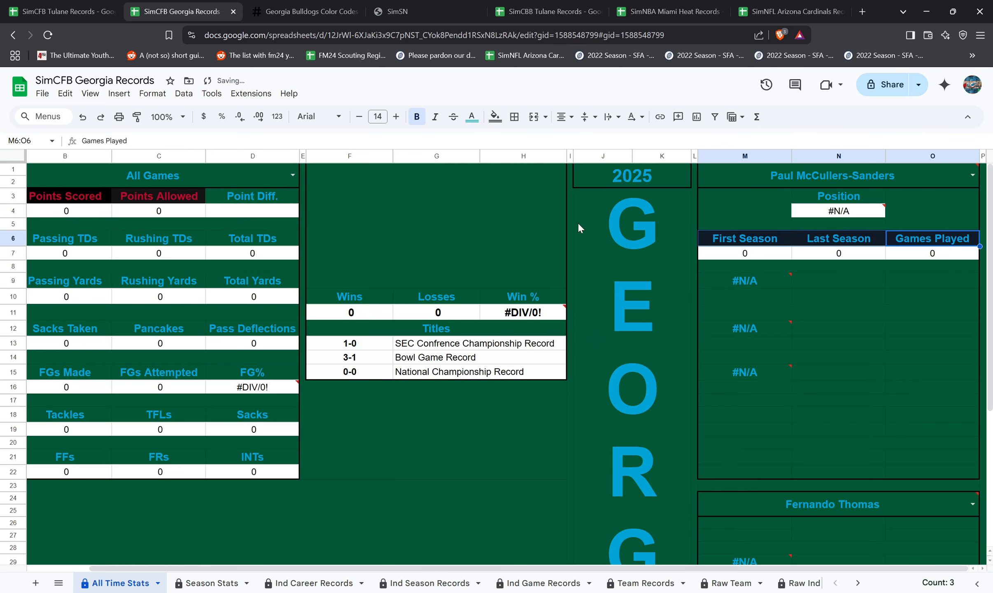
click(471, 116)
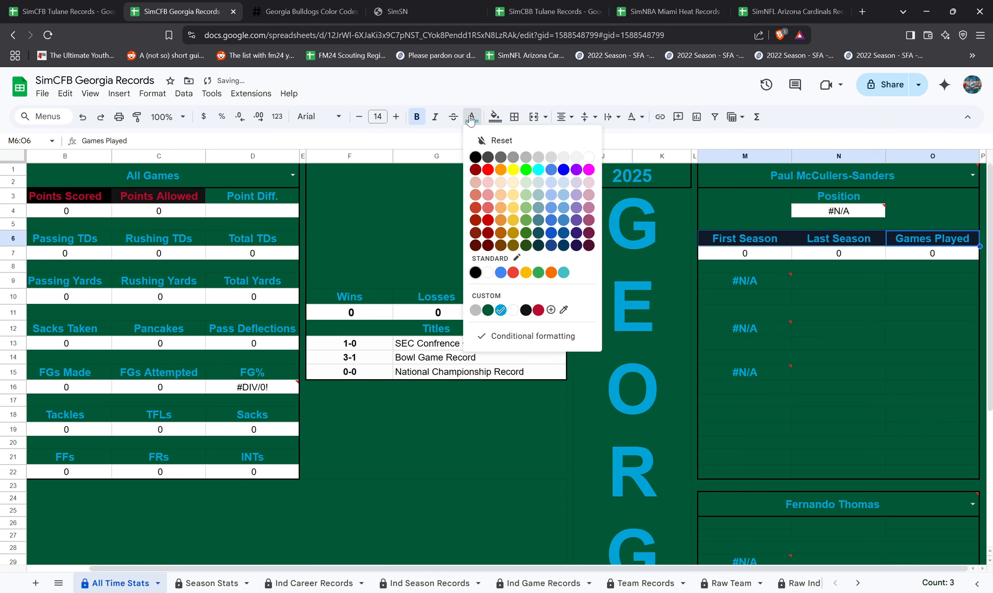
click(538, 310)
- Fill the merged spacer row M8:O8 in the first player panel with the custom near-black color
click(747, 267)
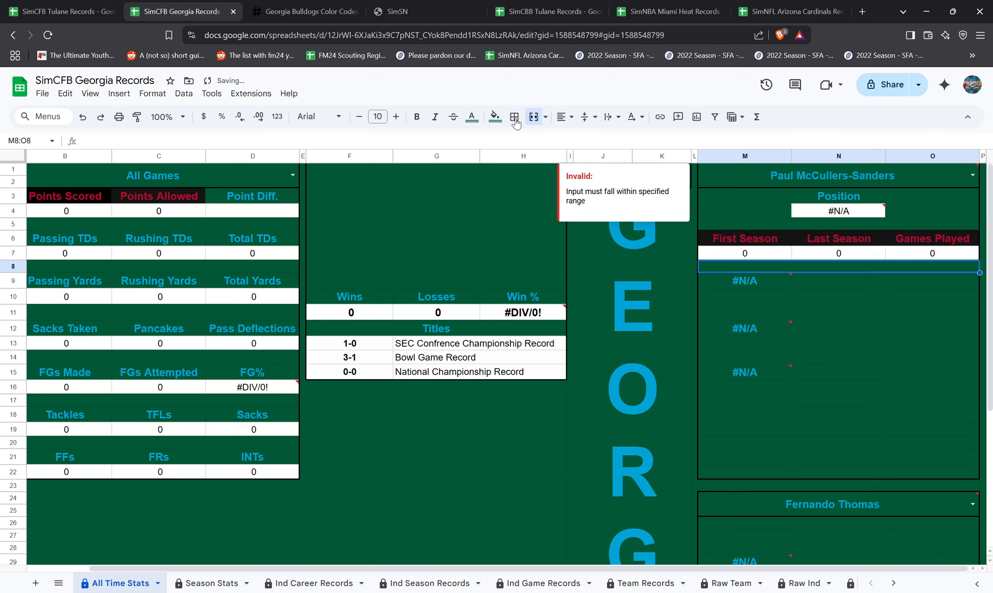
click(494, 116)
click(550, 311)
click(495, 118)
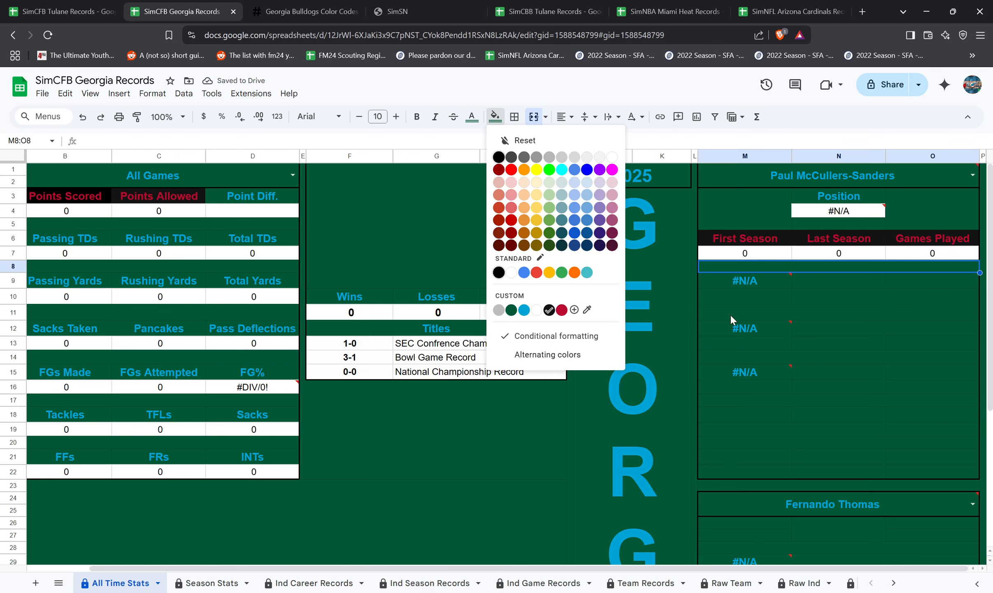
- Give the first player panel's row 9 cells (M9:O9) the custom near-black fill and custom crimson red text
click(746, 284)
key(shift+Right)
key(shift+Right)
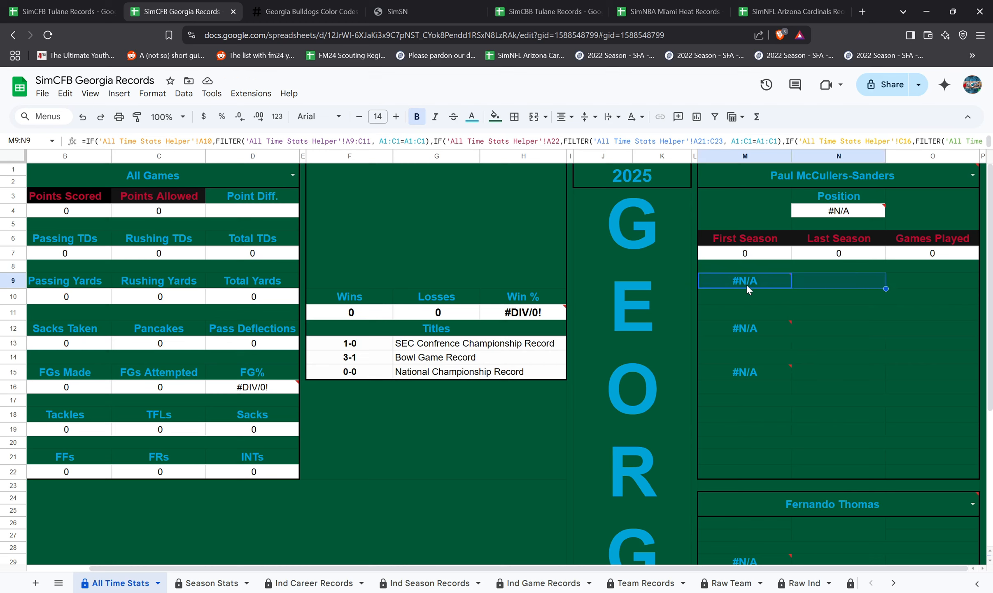
click(495, 117)
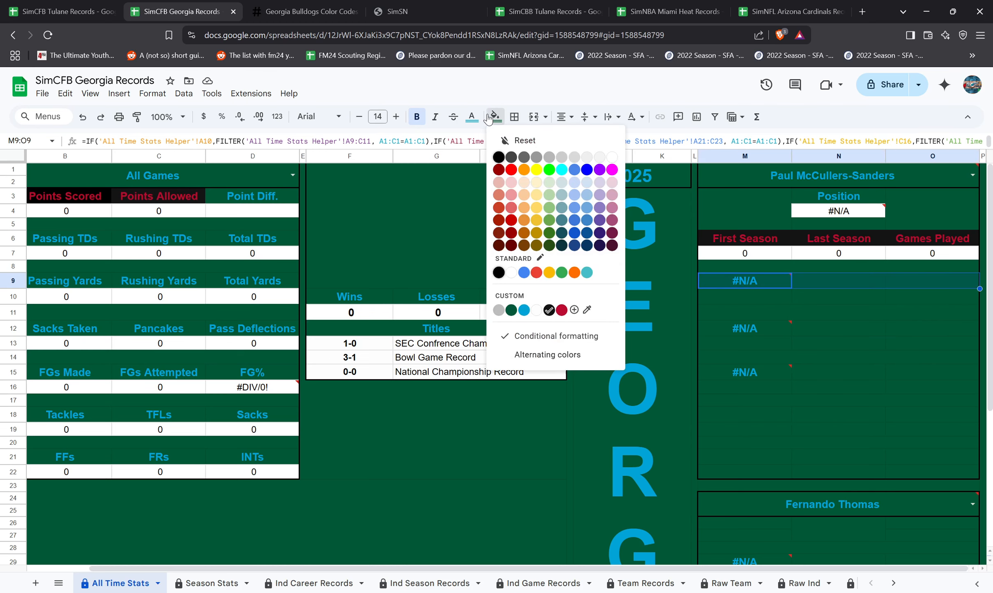
click(551, 315)
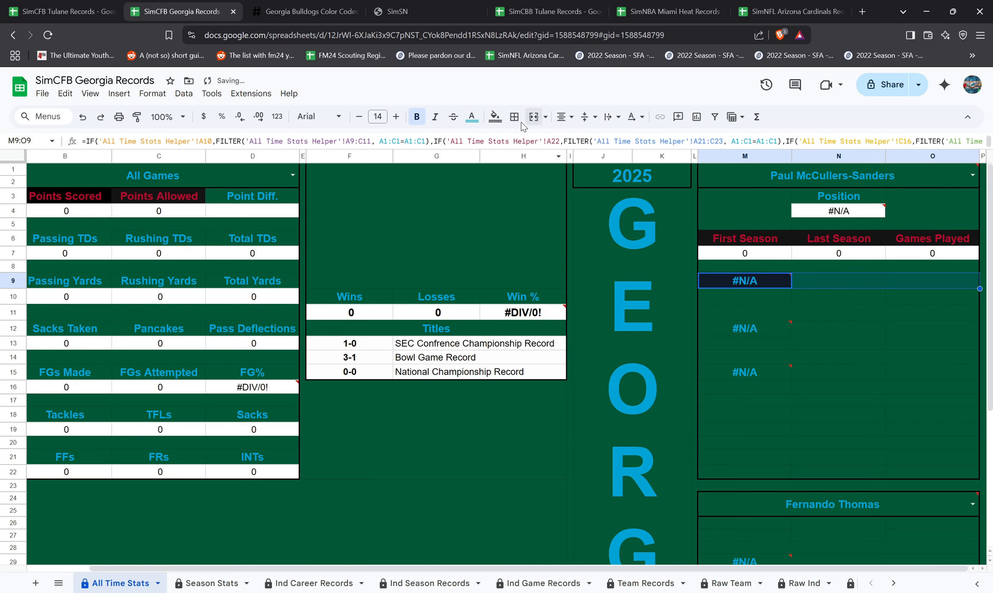
click(473, 123)
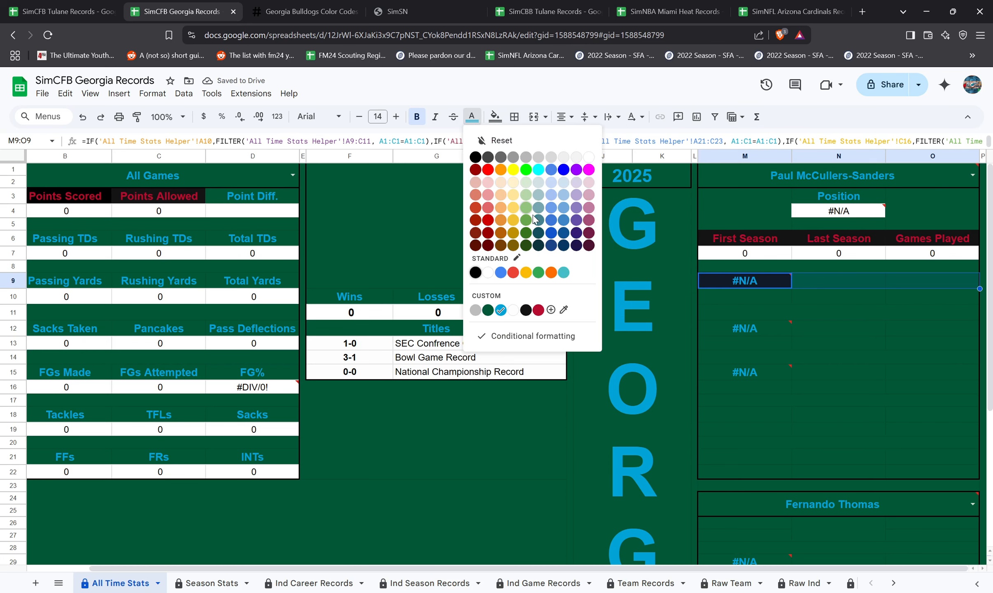
click(539, 315)
click(762, 277)
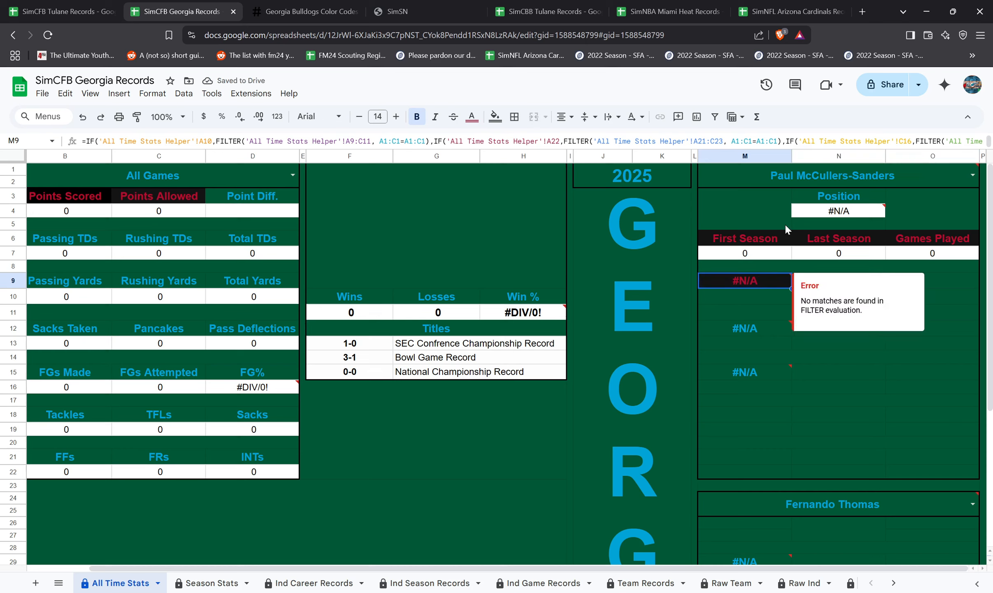
click(775, 243)
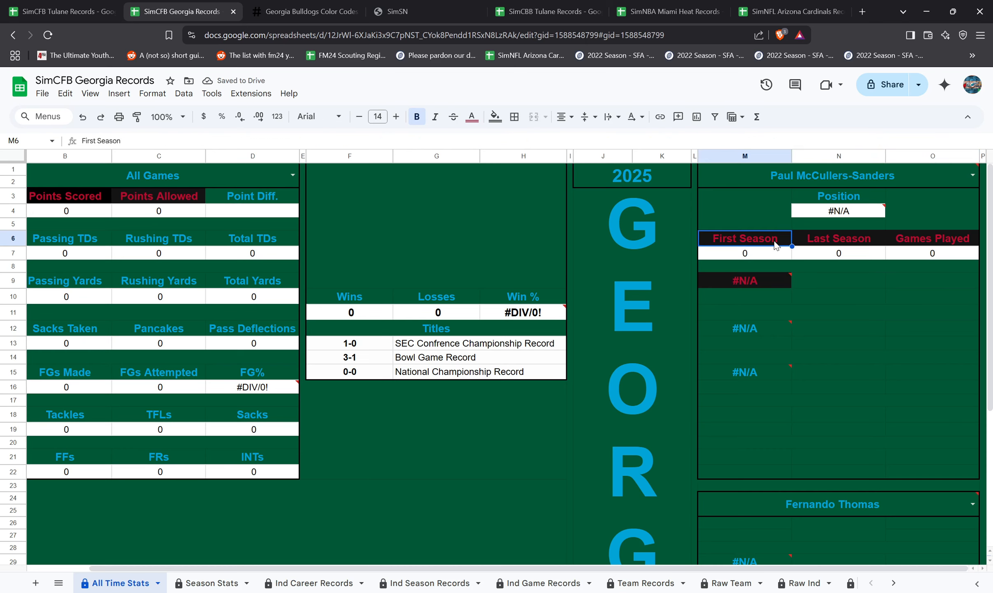
- Change the fill of the "Cell is empty" conditional format rule for M6:O22 and M24:O42 to the custom near-black color
click(771, 288)
click(495, 117)
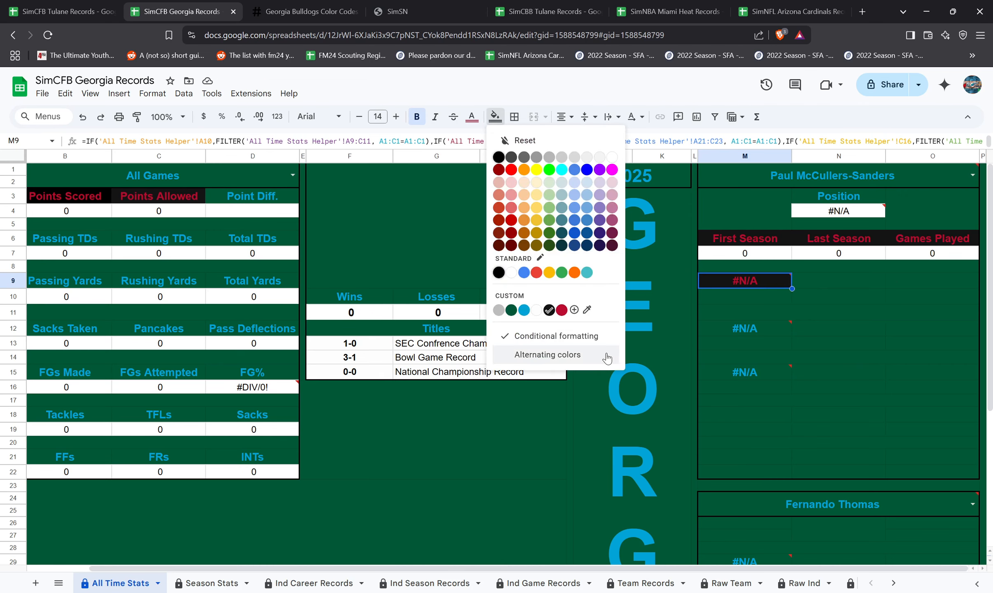
click(592, 336)
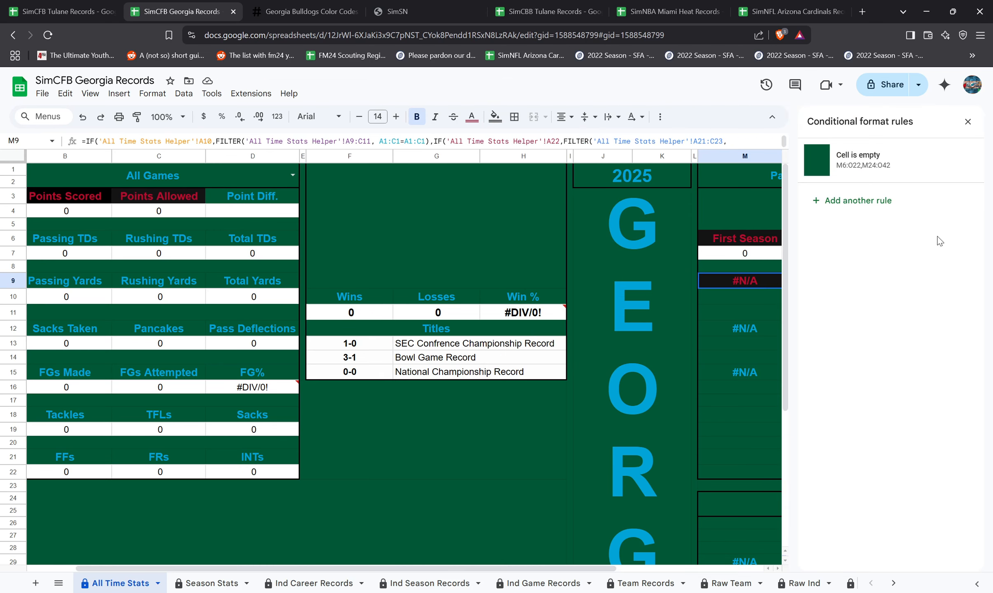
click(885, 159)
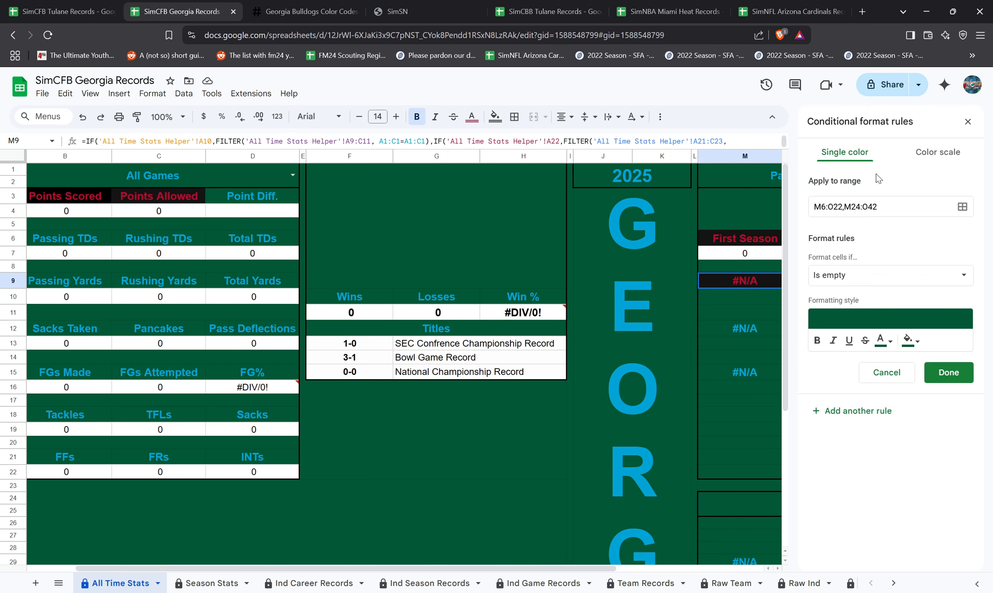
click(908, 340)
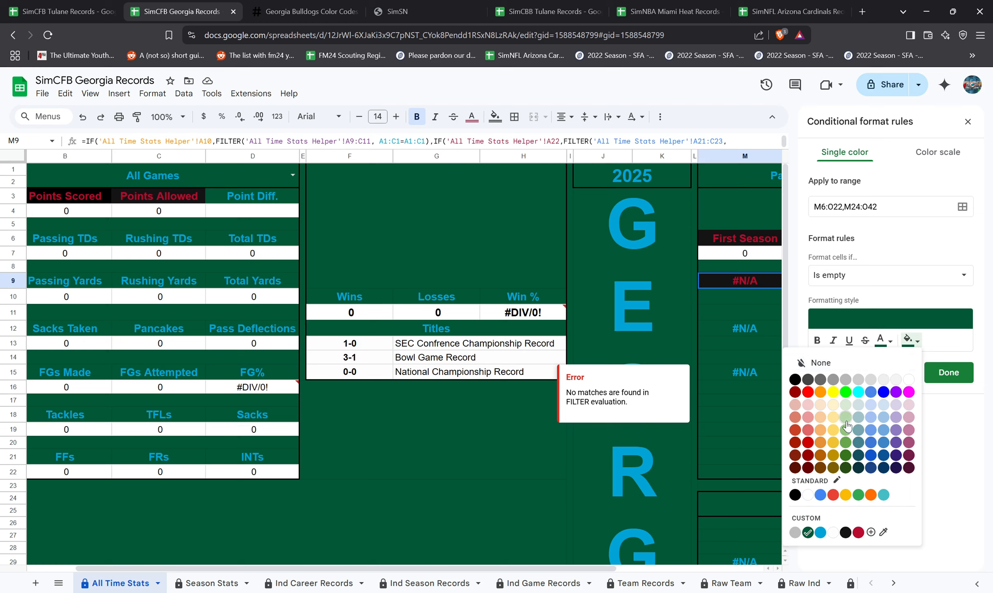
click(844, 532)
click(948, 372)
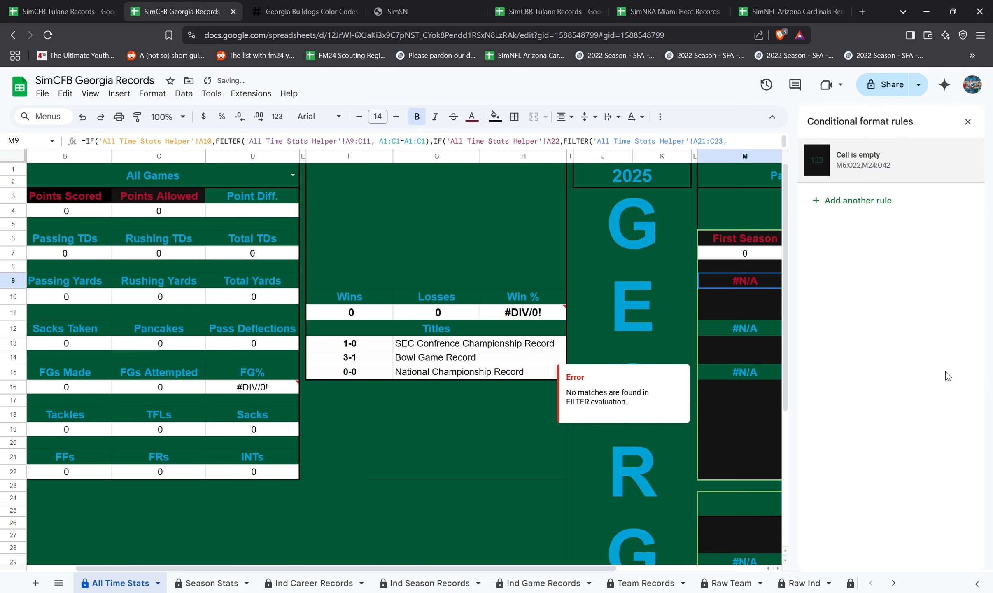
scroll(702, 397, down, 5)
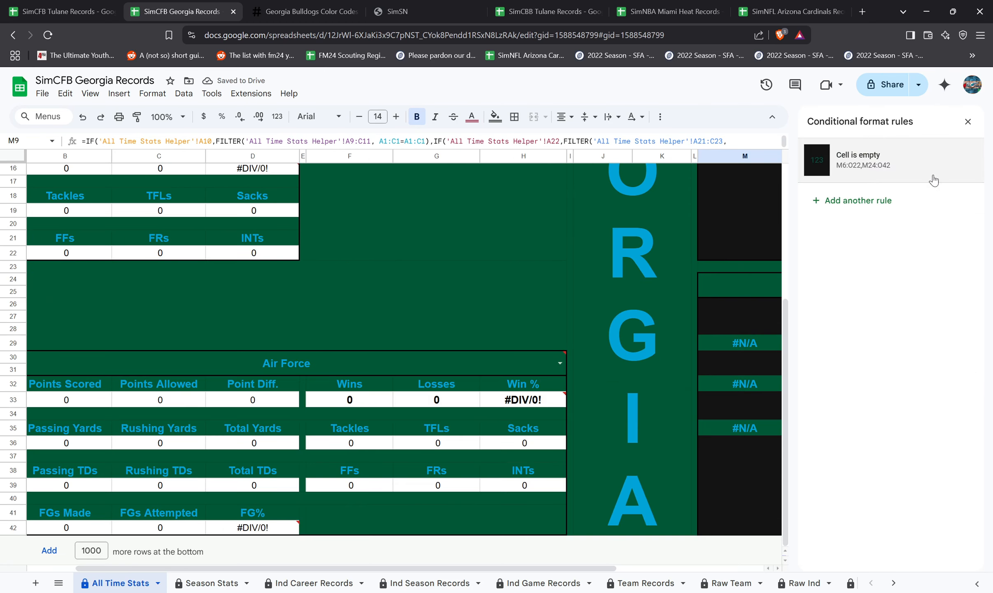
click(967, 122)
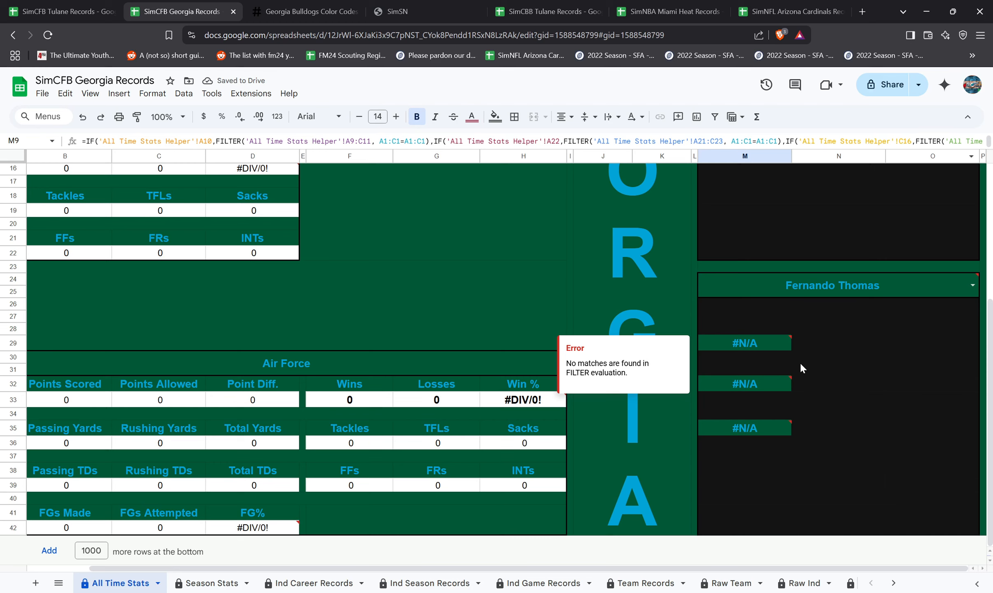
click(769, 343)
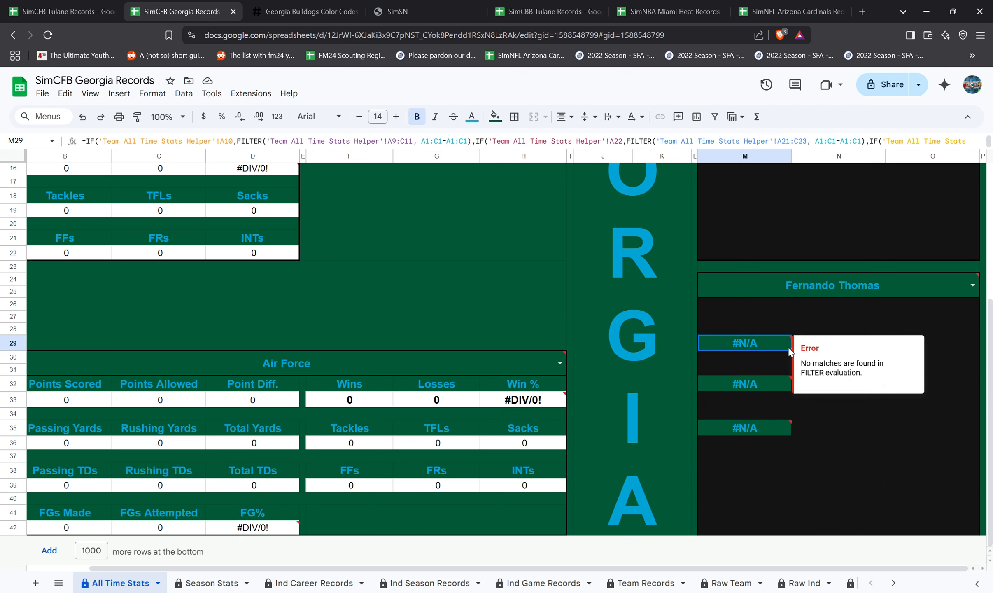
scroll(786, 442, up, 5)
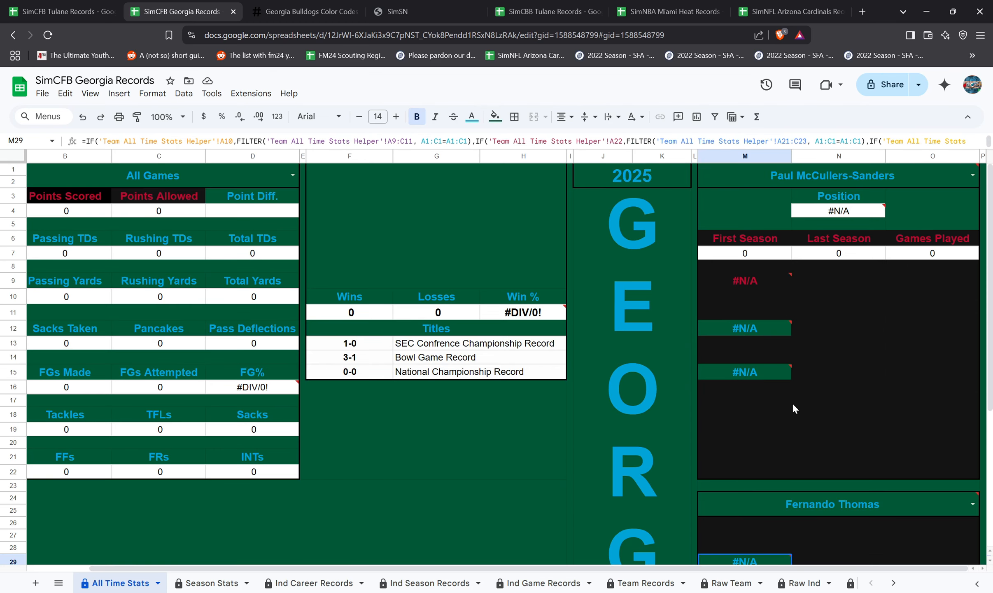
scroll(791, 432, down, 3)
scroll(791, 432, up, 3)
click(762, 313)
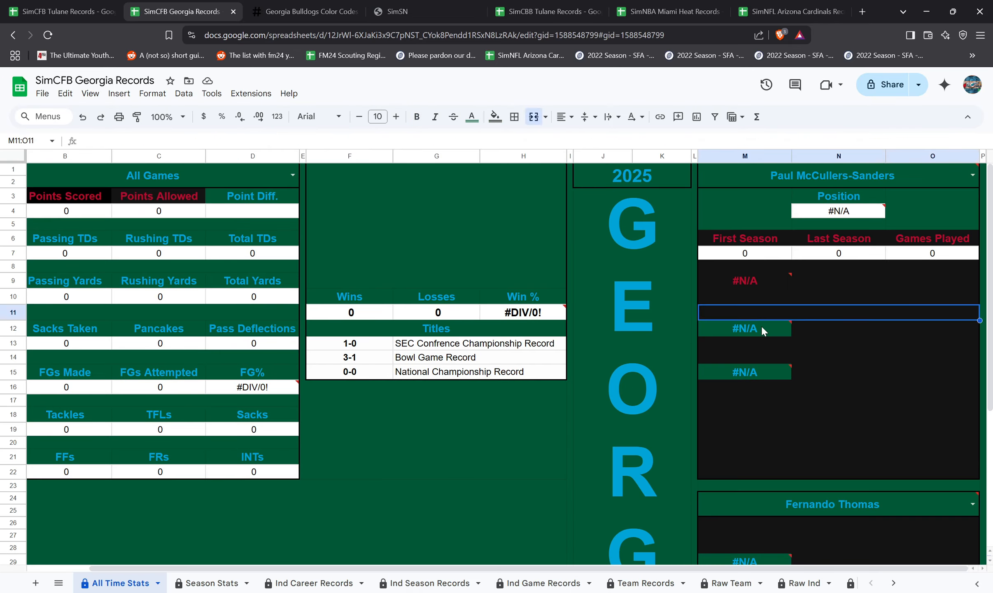
click(761, 328)
click(494, 117)
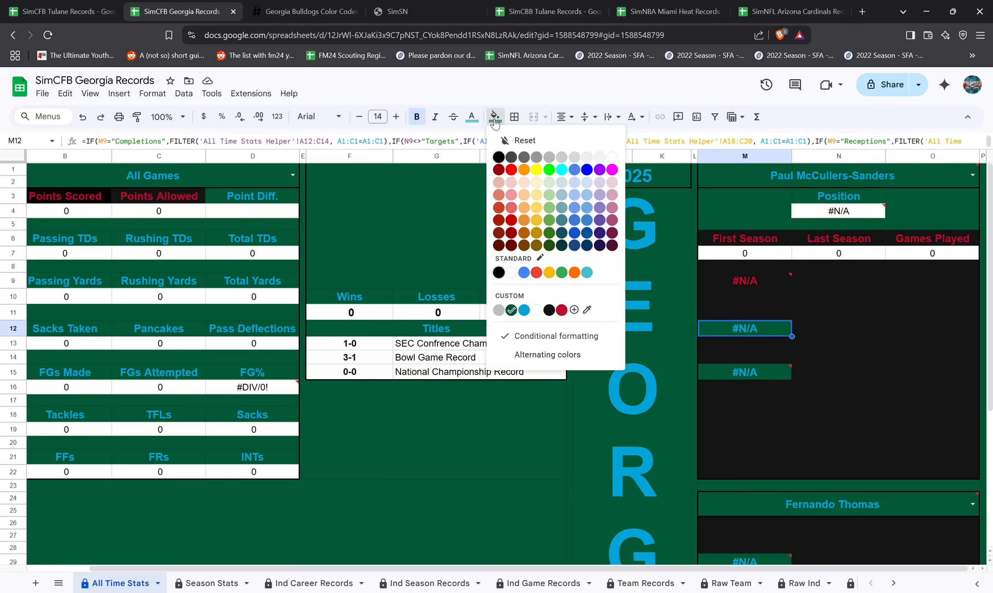
click(770, 354)
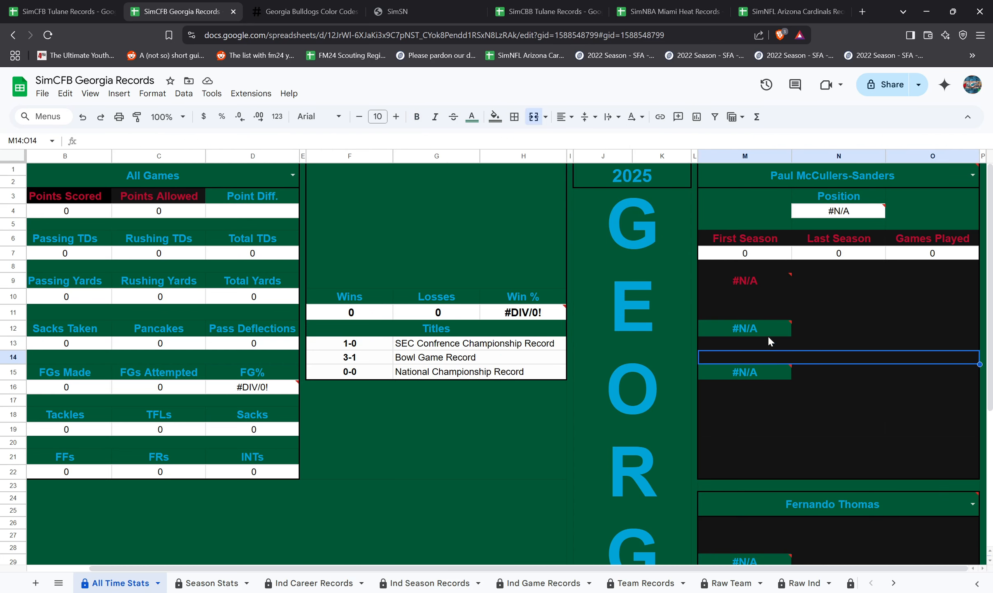
- Give the first player panel's row 12 cells (M12:O12) the custom near-black fill and custom crimson red text
mouse_move(767, 334)
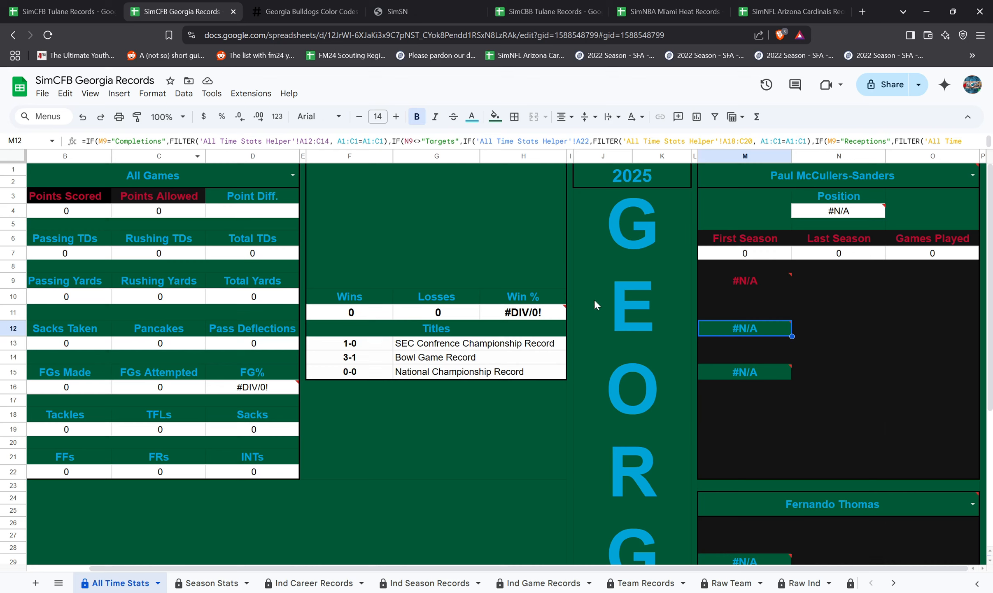
shift+click(912, 334)
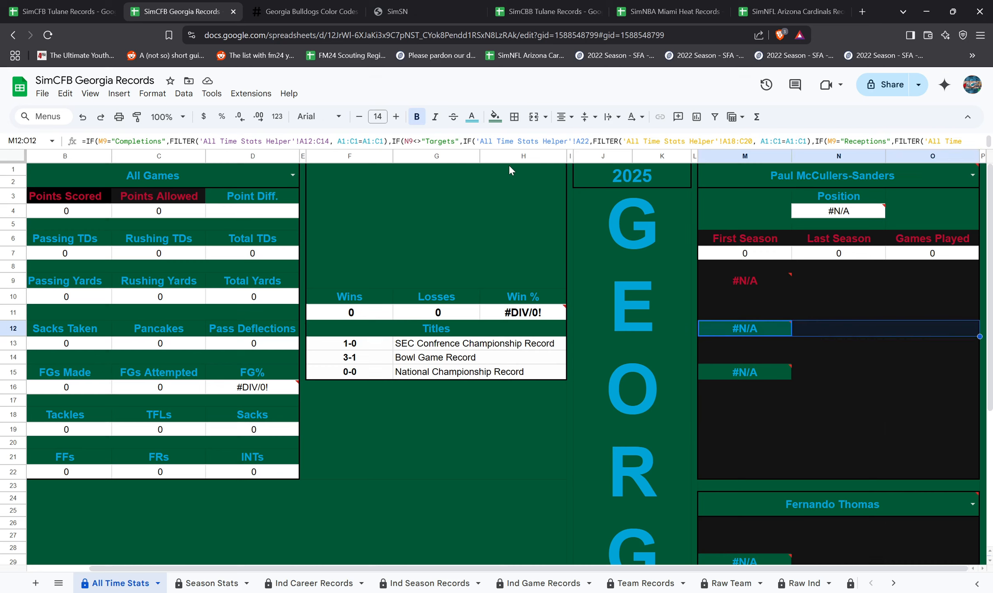
click(494, 117)
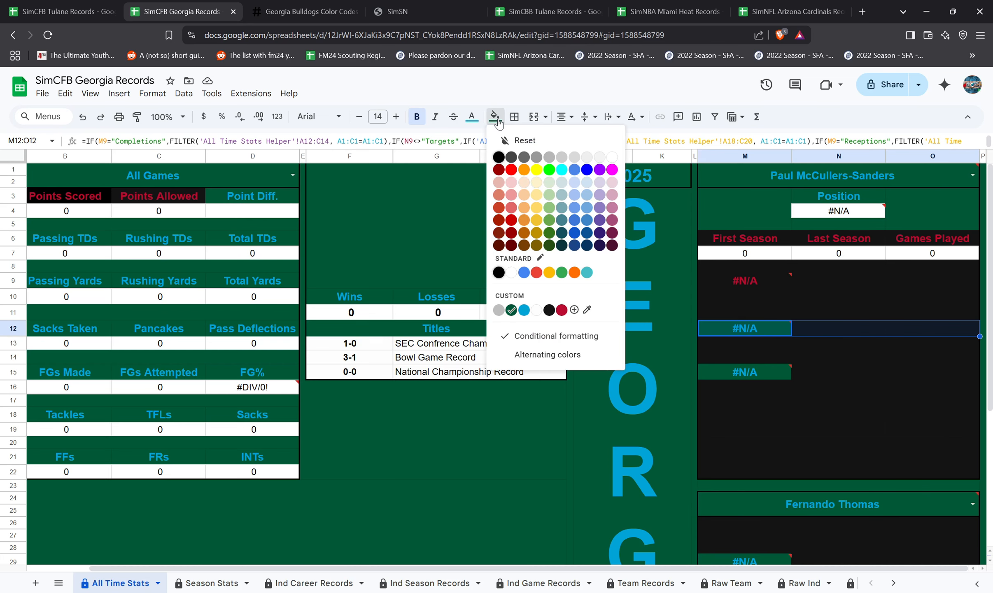
click(549, 310)
click(495, 116)
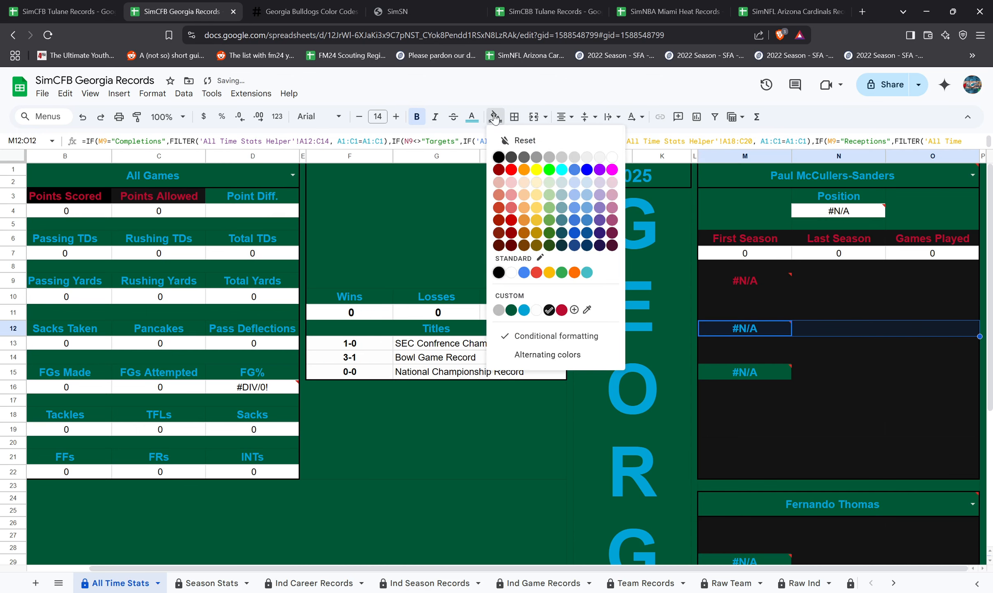
click(471, 116)
click(539, 313)
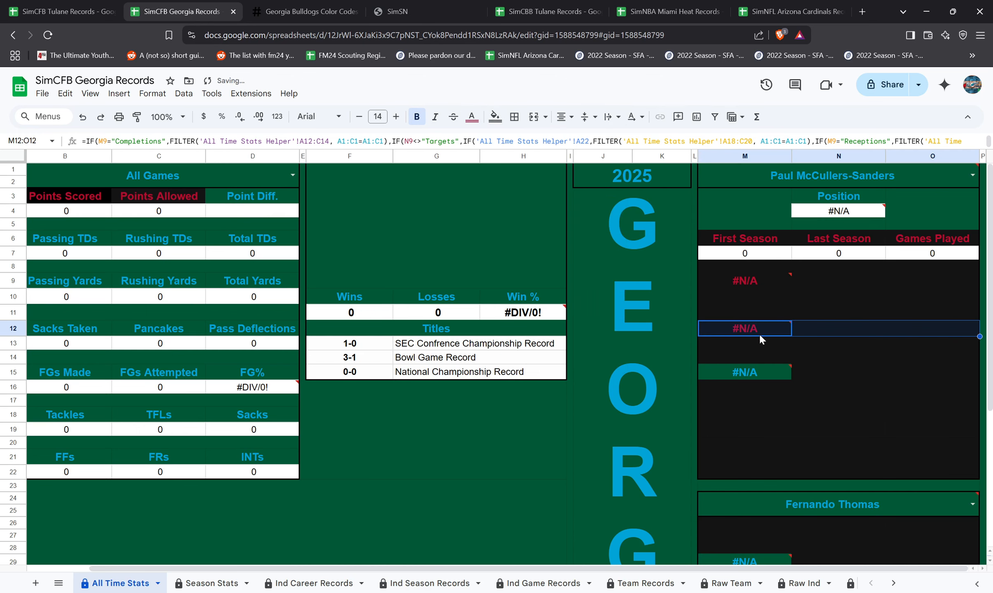
- Examine the formatting of the row 9 to 11 cells in the first player panel and the TD headings under All Games
click(741, 296)
key(shift+Right)
key(shift+Right)
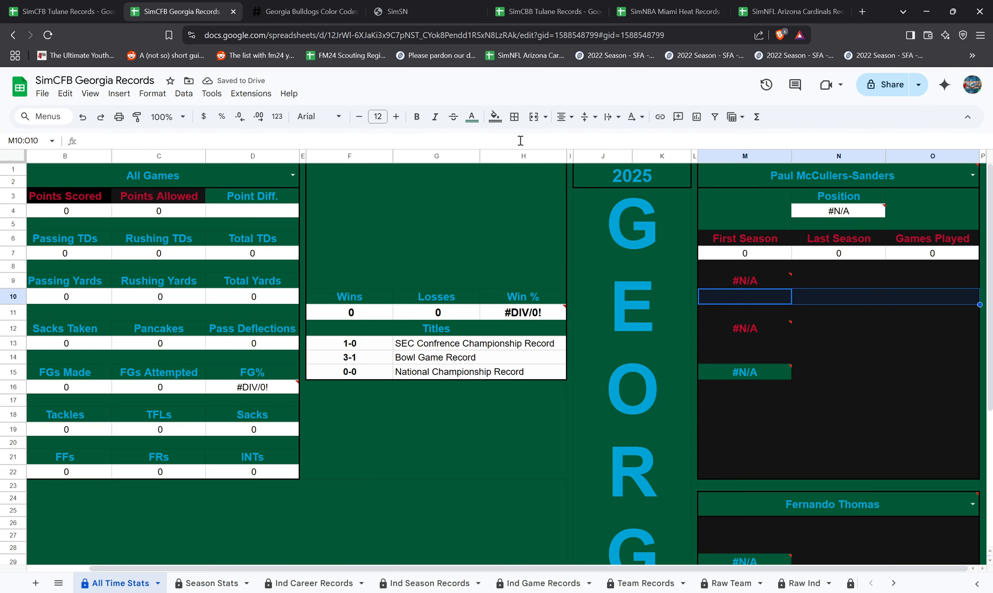
click(748, 279)
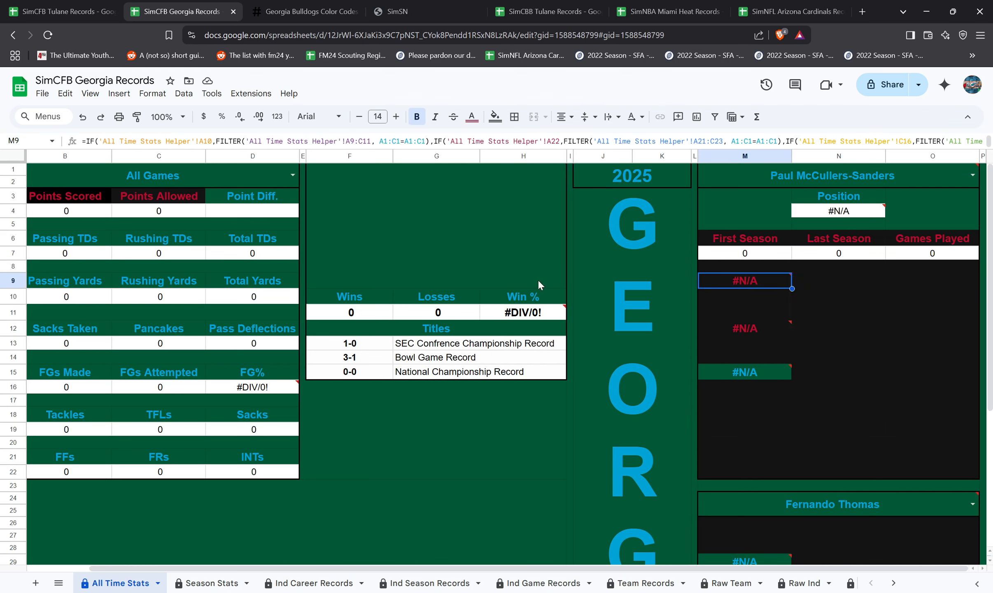
click(144, 246)
click(247, 243)
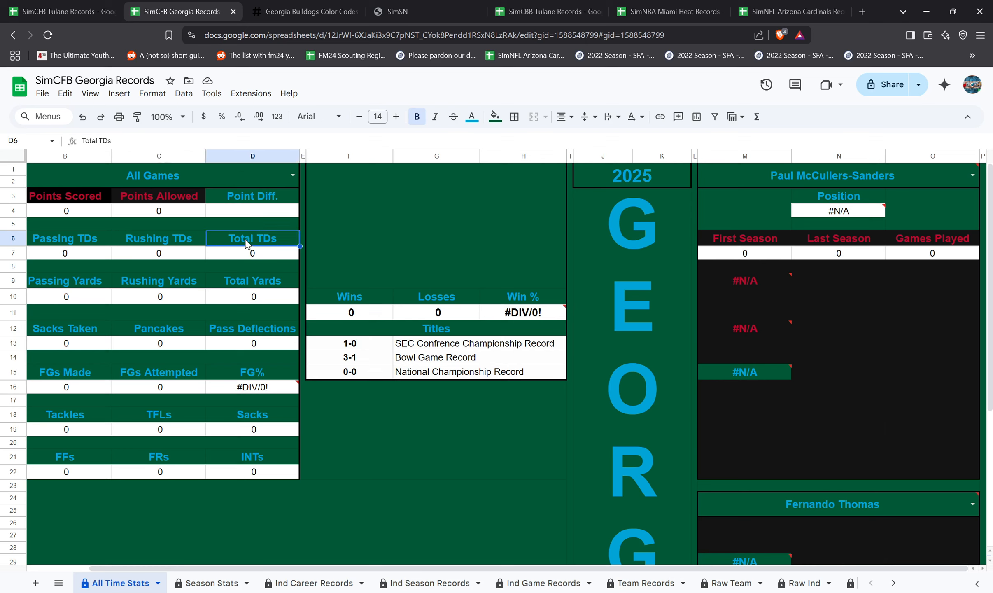
click(768, 287)
click(749, 316)
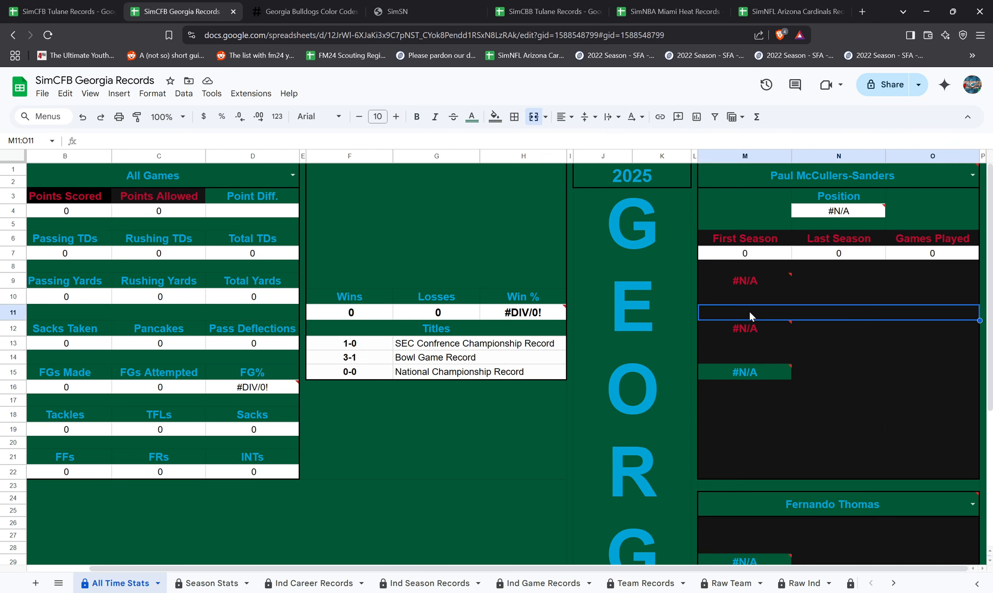
click(751, 303)
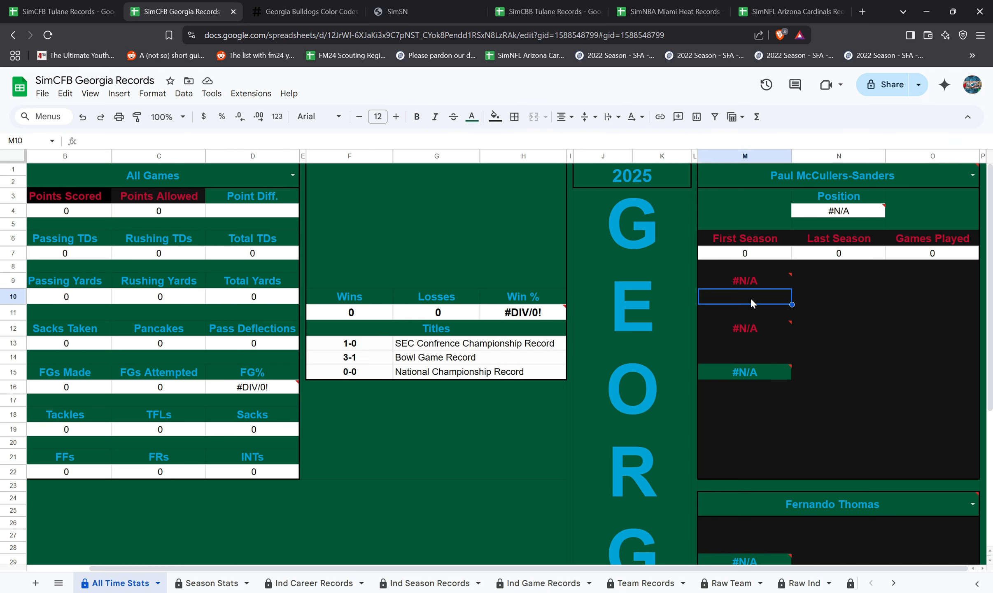
- Fill the first player panel's row 10 value cells (M10:O10) with the custom white color
click(494, 116)
click(537, 316)
shift+click(906, 304)
click(495, 116)
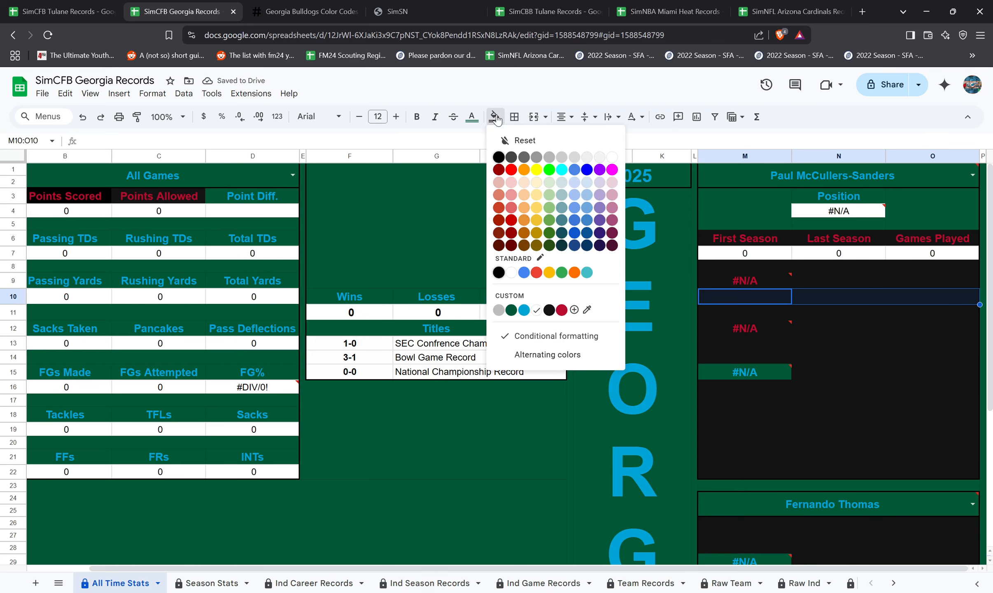
click(536, 312)
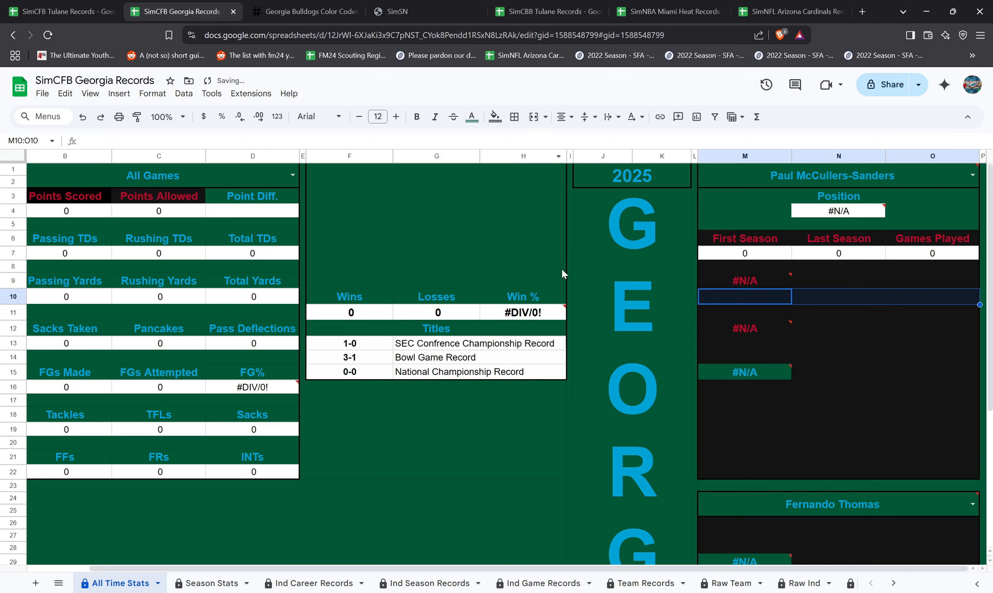
- Switch to the All Time Stats sheet of SimCFB Tulane Records and fill the first player panel's M10:O10 values with the custom dark green
click(54, 5)
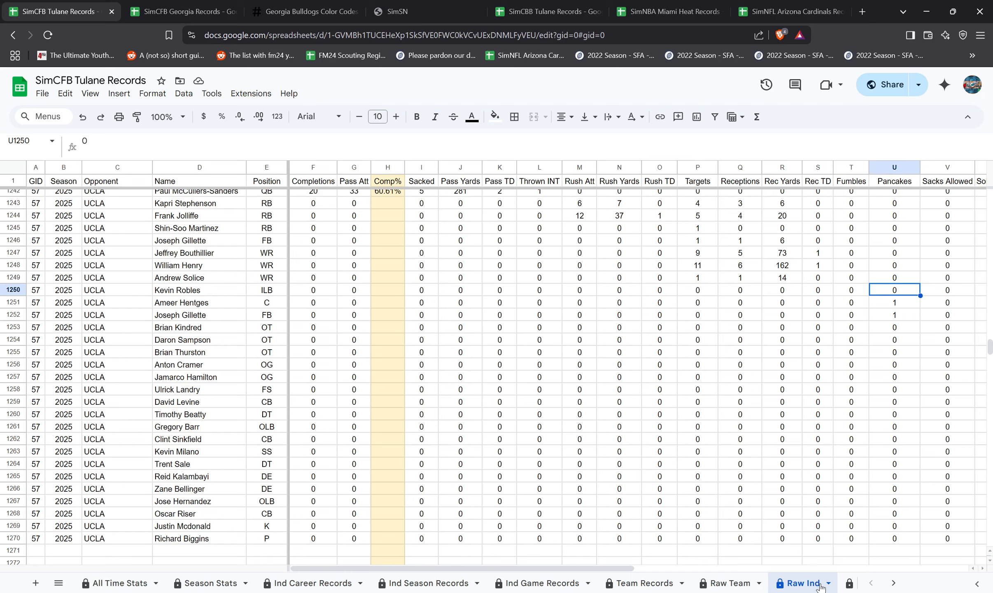
click(140, 584)
click(753, 307)
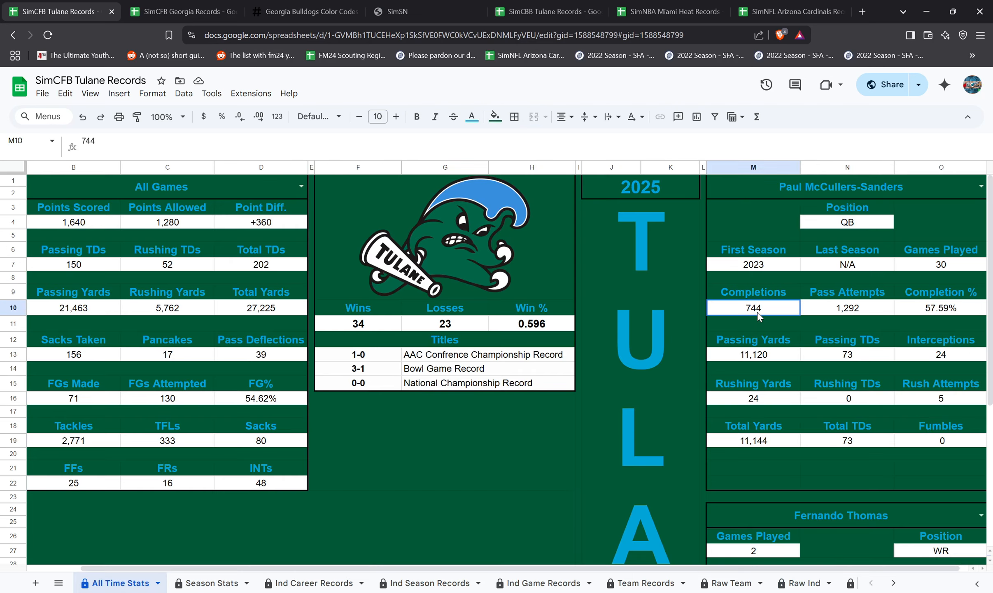
shift+click(942, 313)
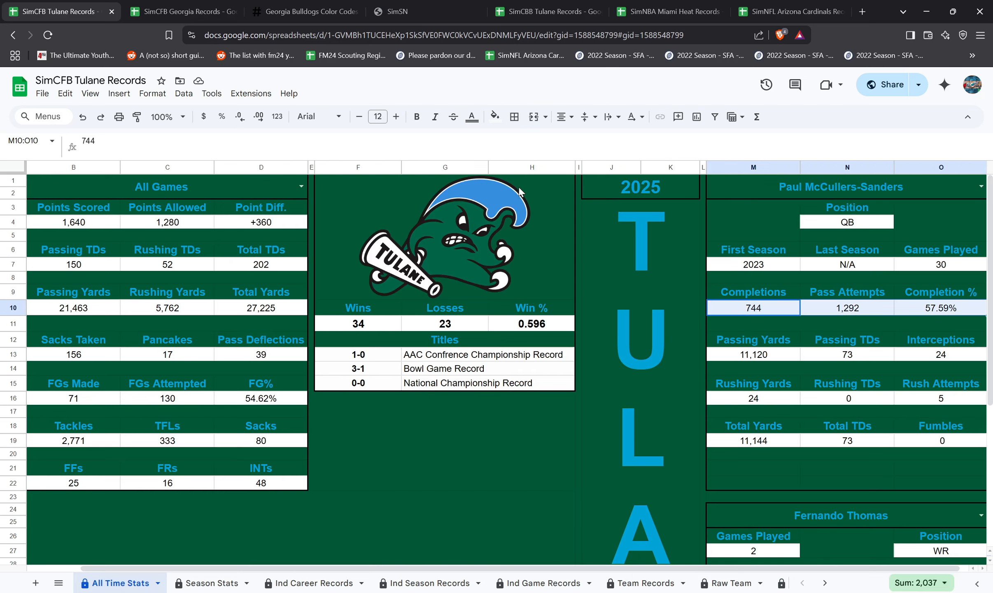
click(495, 117)
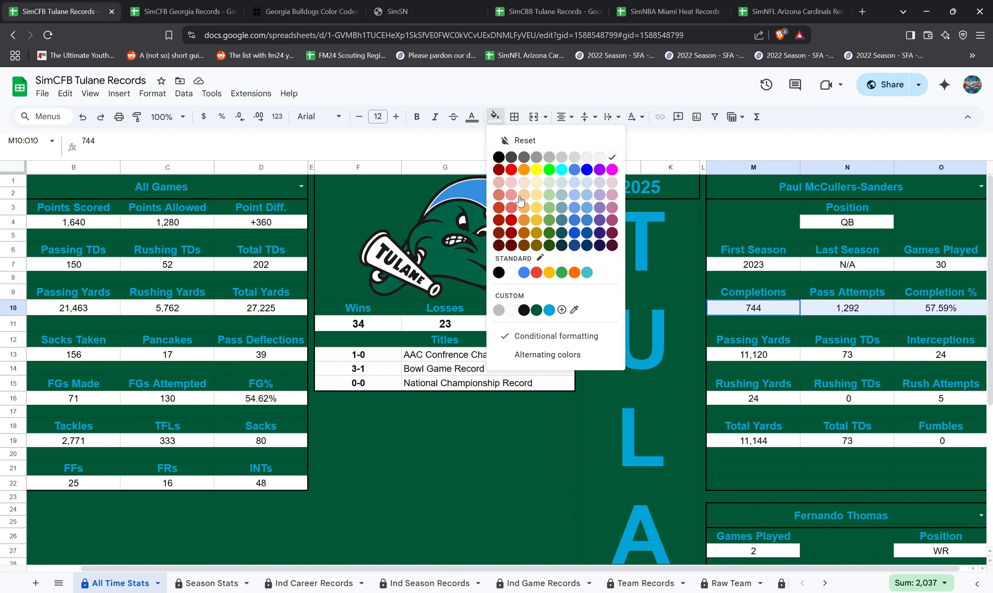
click(539, 313)
click(847, 323)
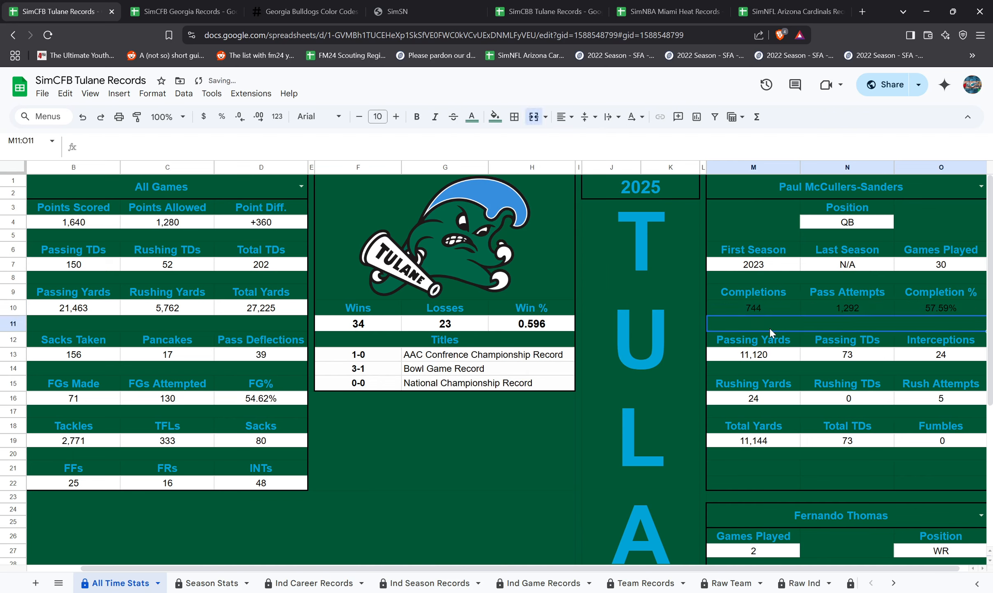
- Clear the Completions heading formula in M9 of the first player panel as a test and undo the deletion
click(760, 312)
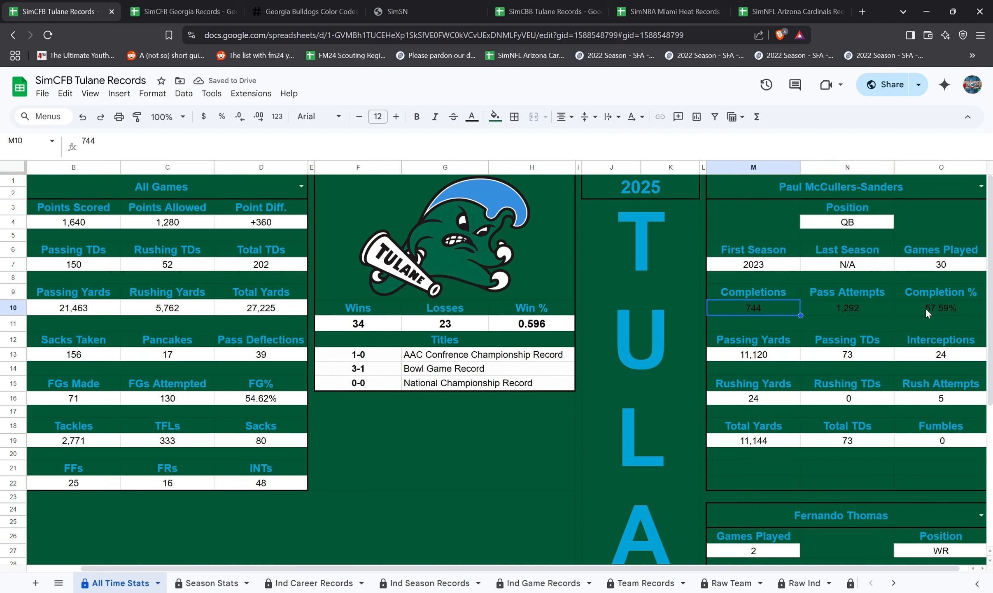
click(765, 291)
key(Delete)
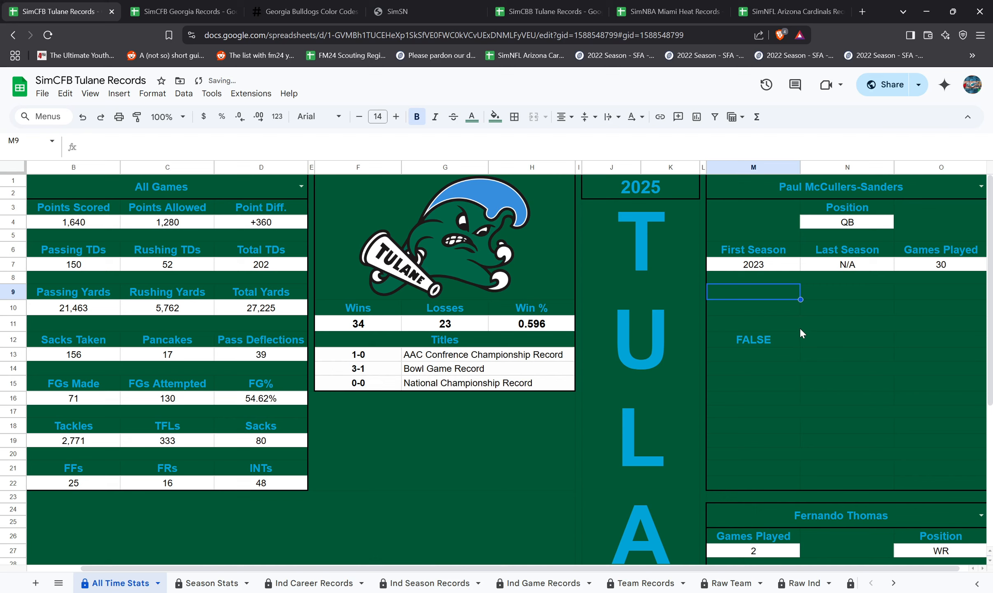
key(ctrl+z)
- Fill the first player panel's M10:O10 values on the Tulane sheet with the custom white color
drag(789, 316, 915, 312)
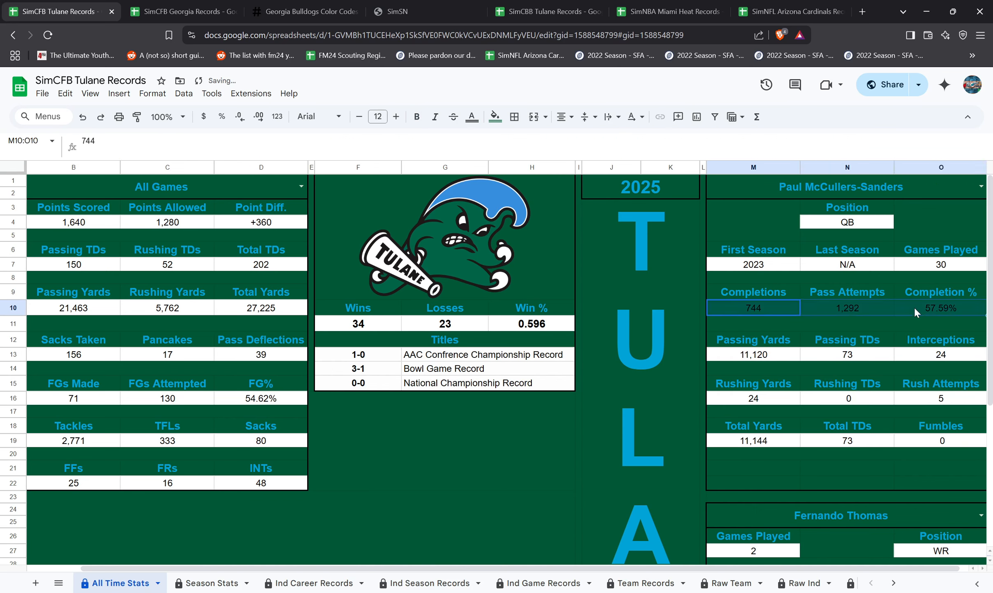
click(495, 117)
click(518, 312)
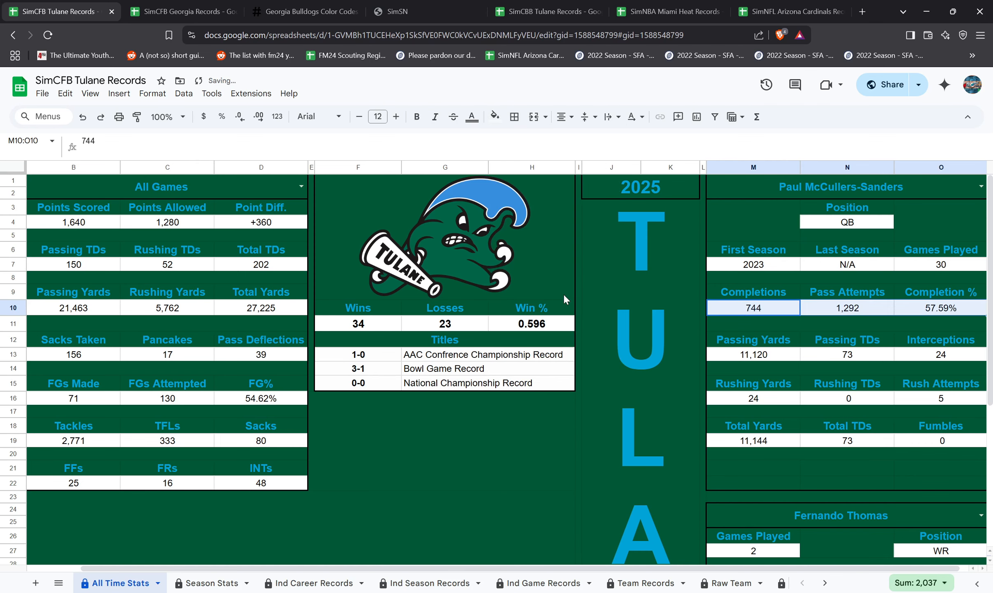
- Test the white row 10 cells by clearing the M9 formula once more, and restore the formula
click(767, 293)
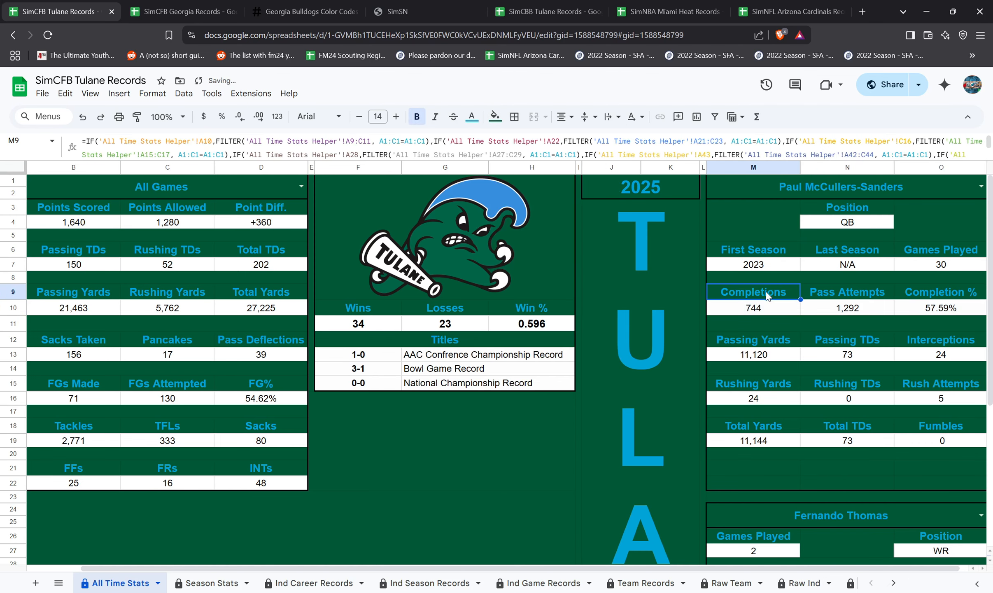
key(Delete)
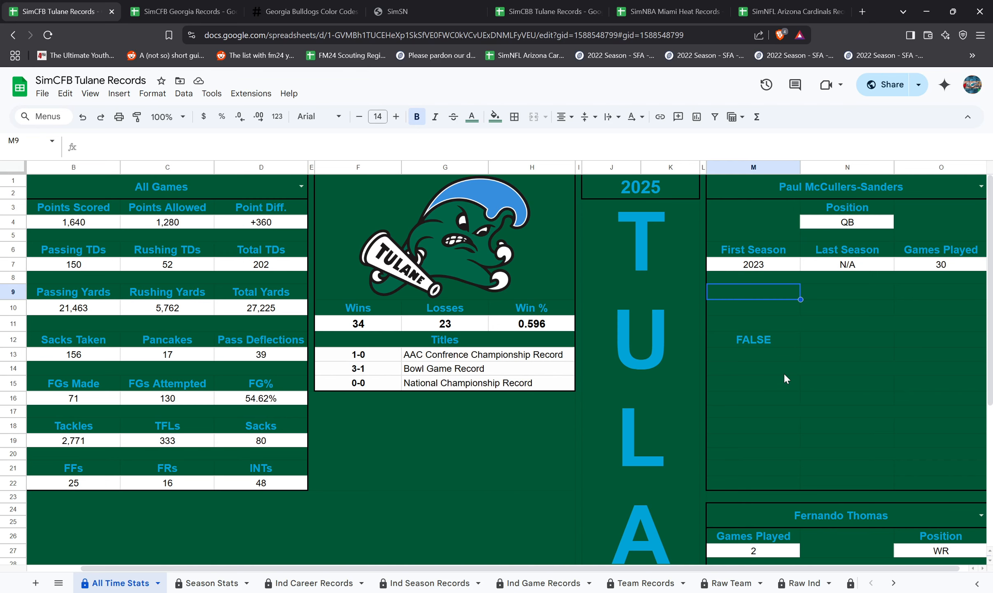
key(ctrl+z)
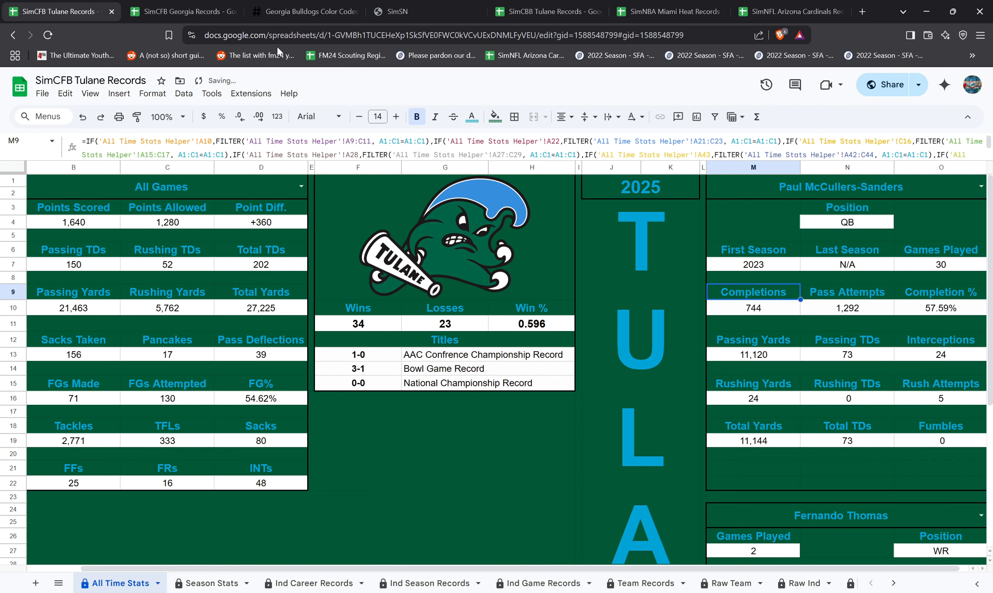
- Switch to SimCFB Georgia Records and compare the layout and colors of its All Time Stats and Season Stats sheets
click(190, 9)
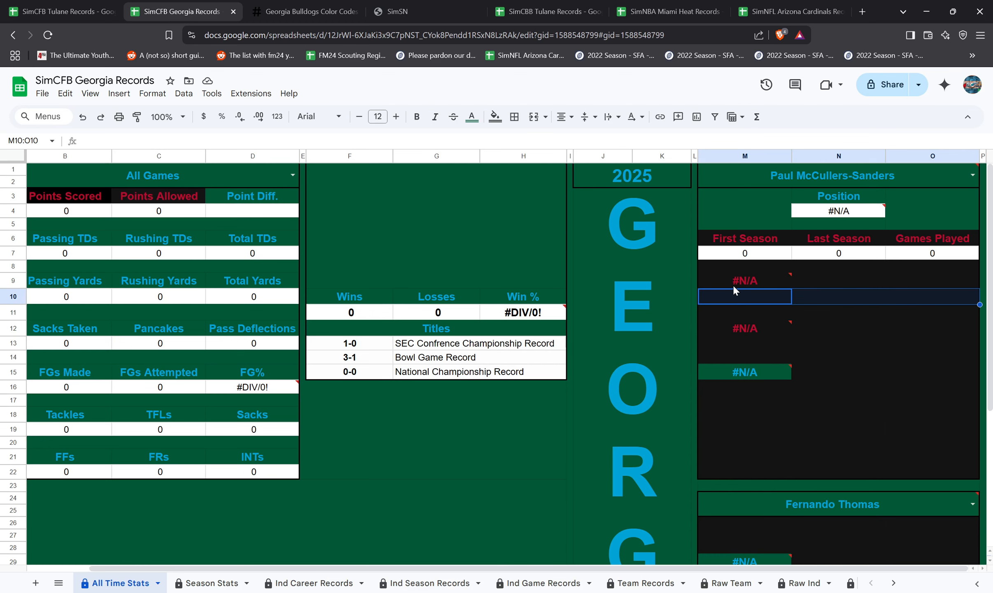
scroll(758, 329, down, 5)
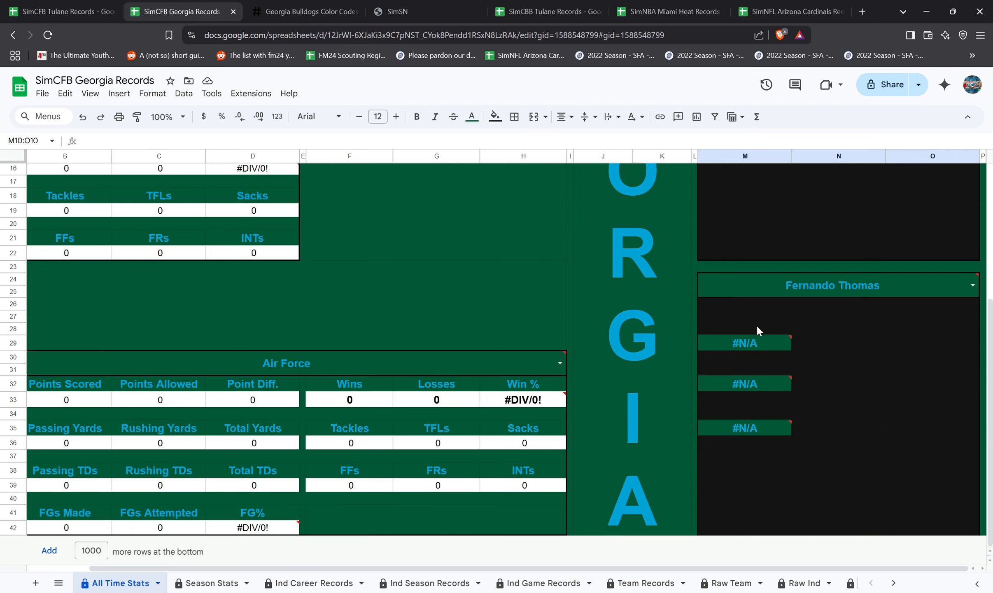
click(620, 518)
scroll(710, 530, up, 5)
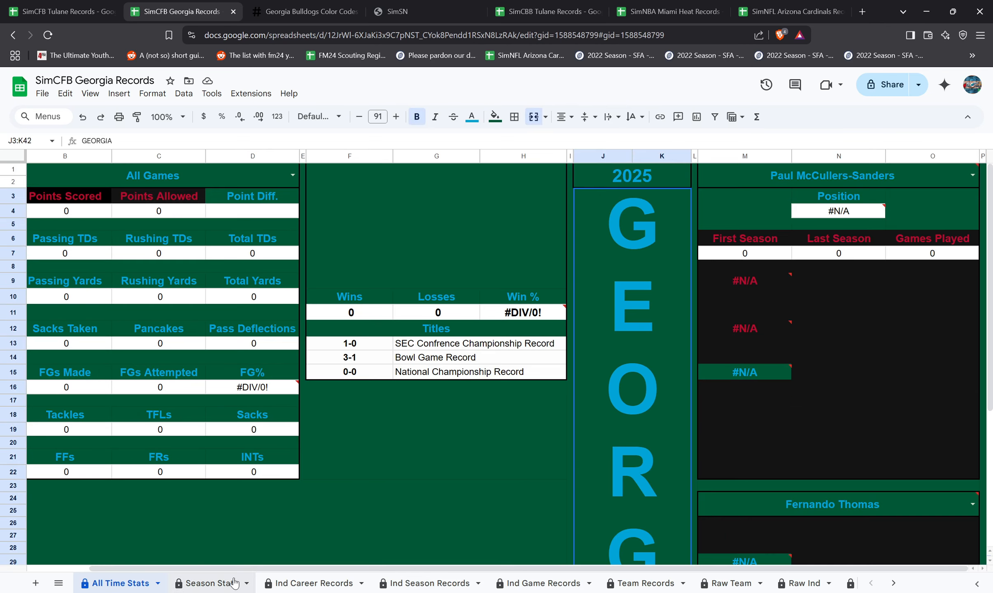
click(214, 583)
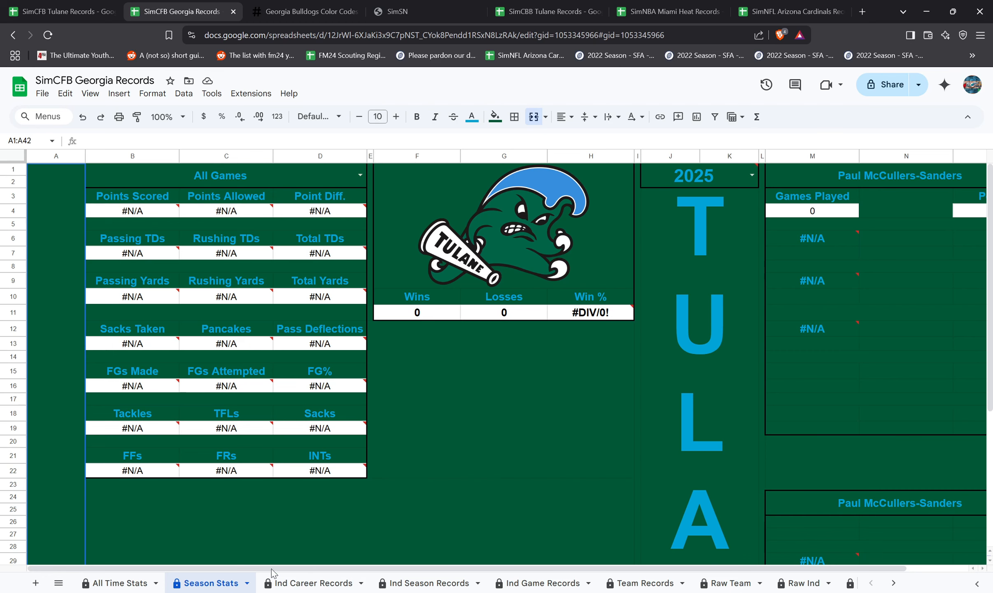
click(119, 583)
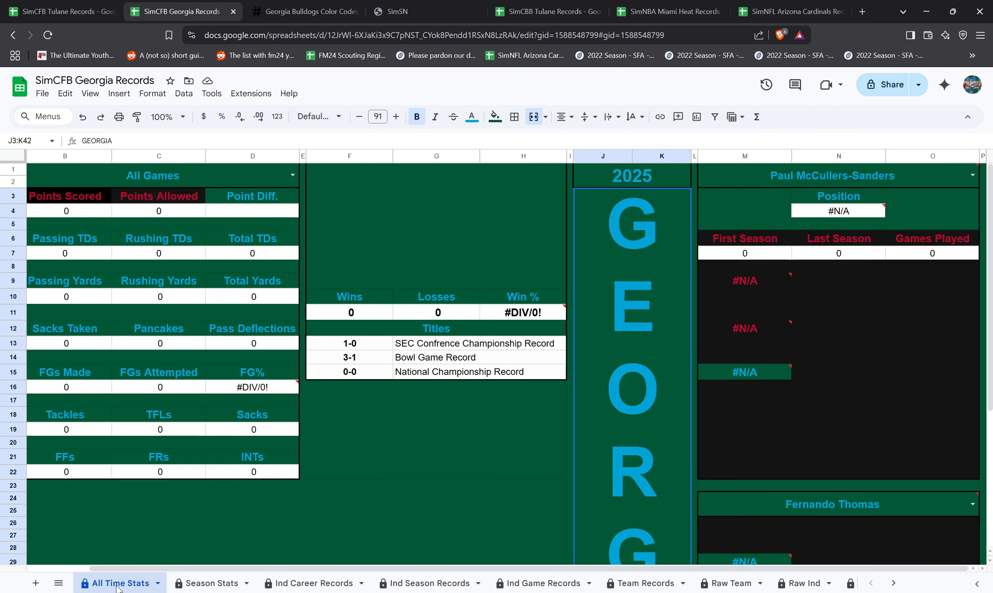
click(237, 585)
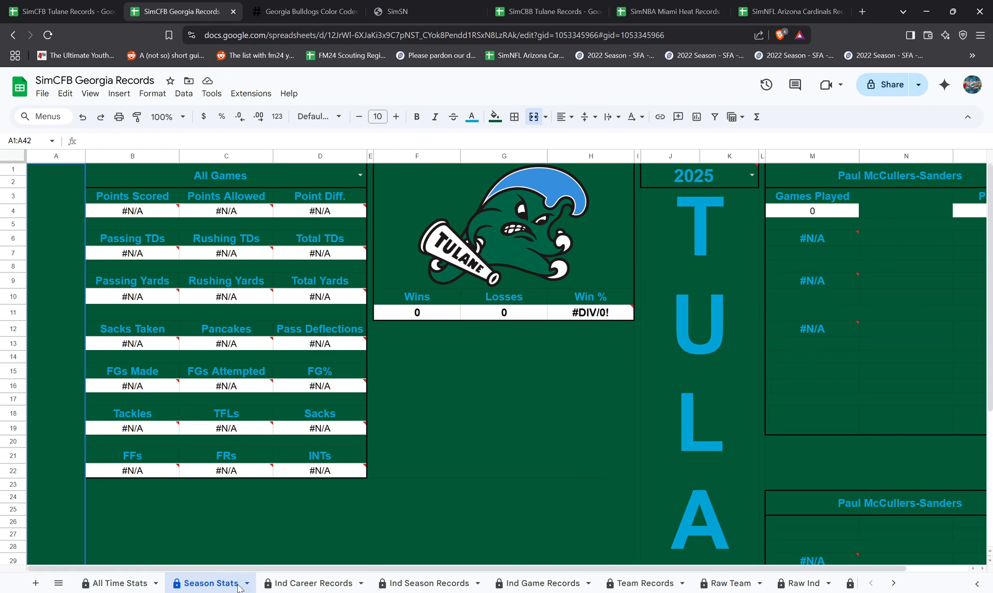
click(129, 588)
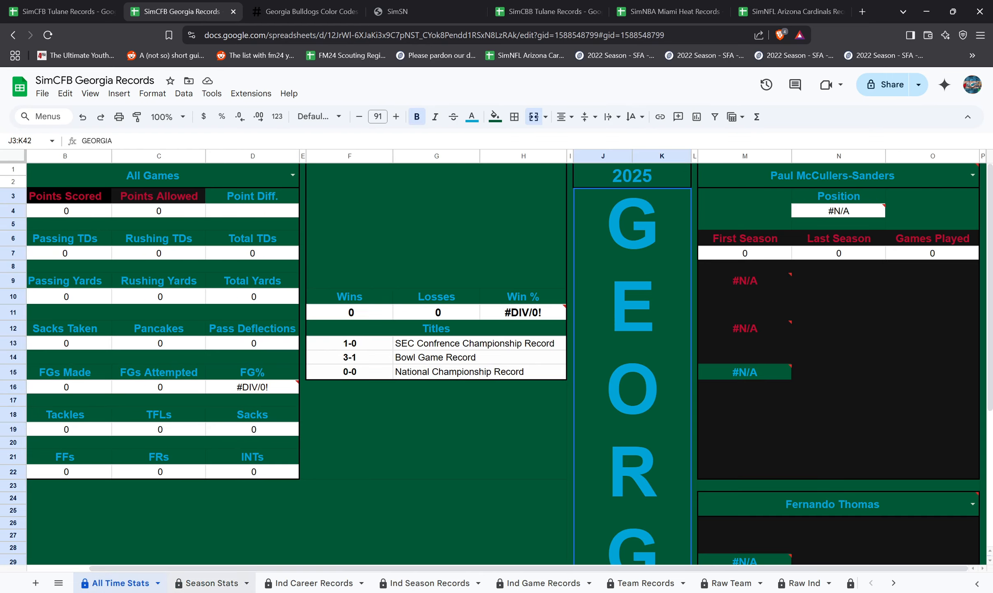
- On the Ind Career Records sheet, give the Most Points Scored heading (A1:E1) the custom near-black fill and custom crimson text
click(321, 588)
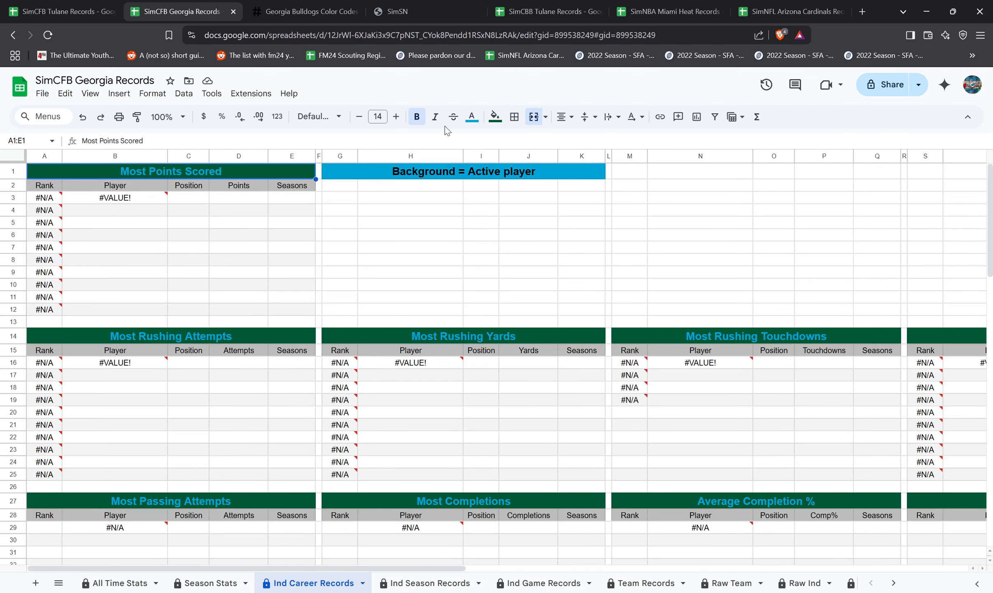
click(495, 118)
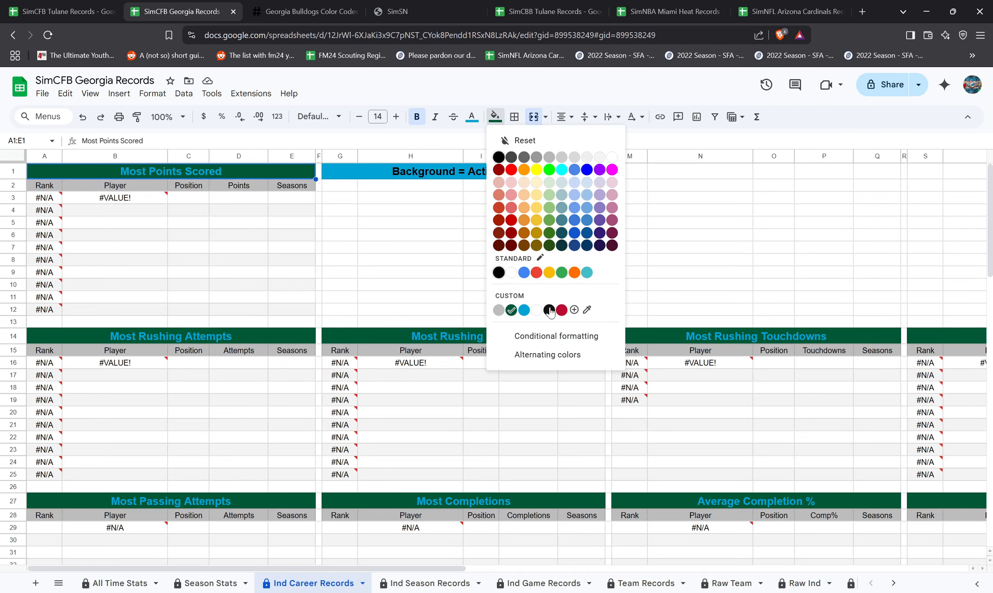
click(552, 312)
click(495, 117)
click(472, 117)
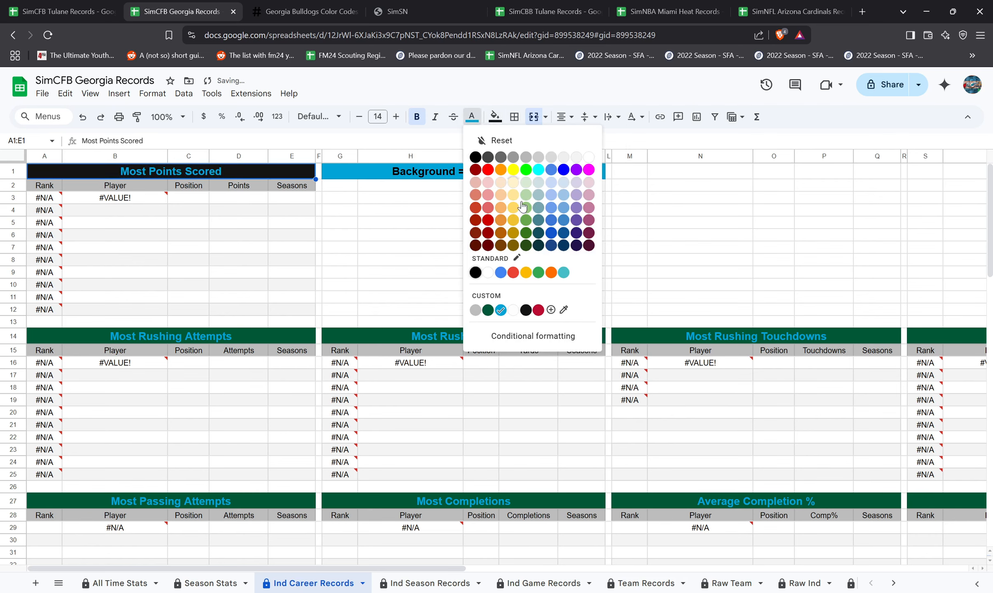
click(538, 310)
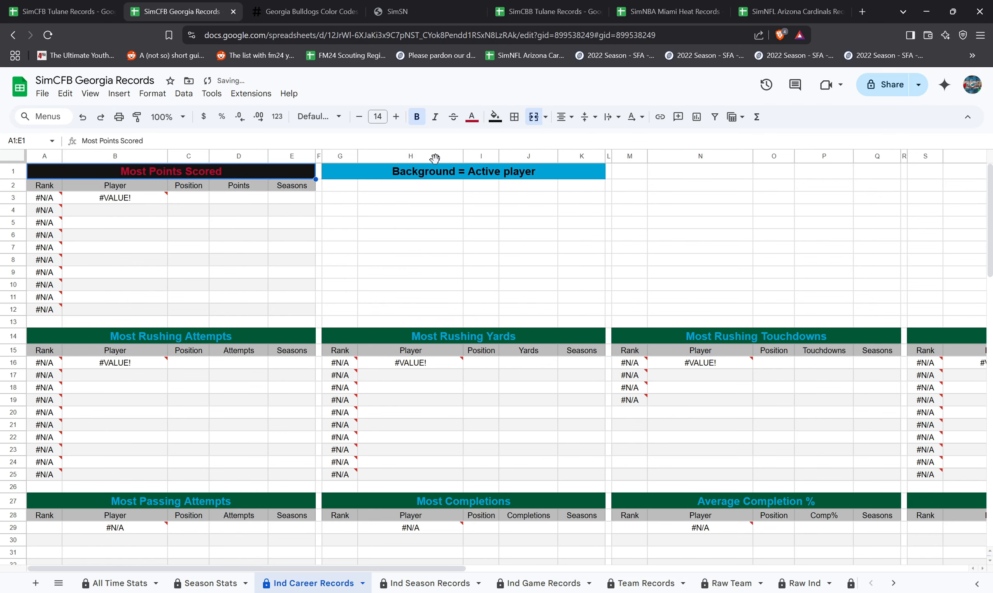
- Fill the Background = Active player legend cell (G1:K1) with the custom crimson color
click(437, 172)
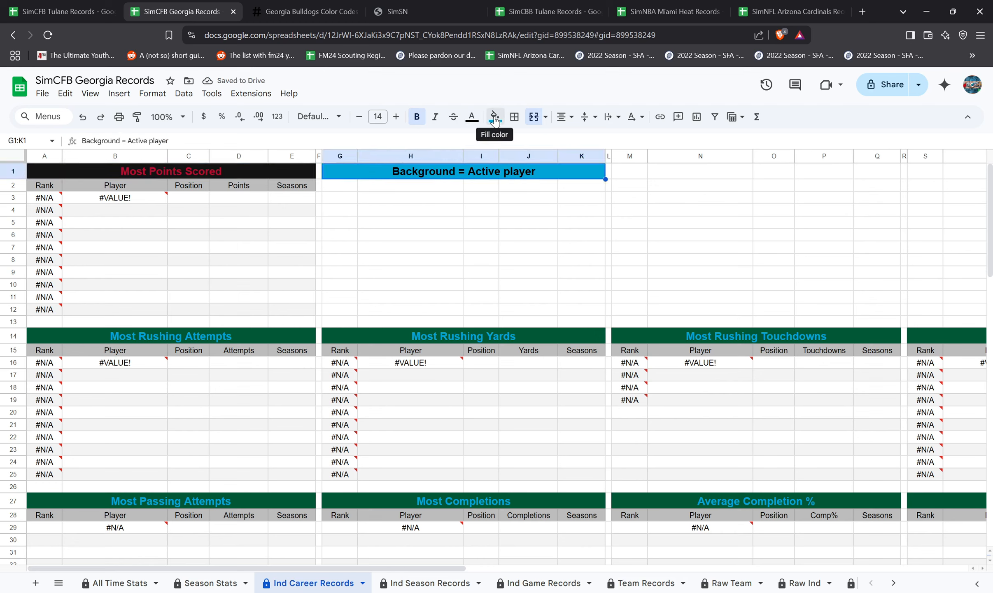
click(494, 118)
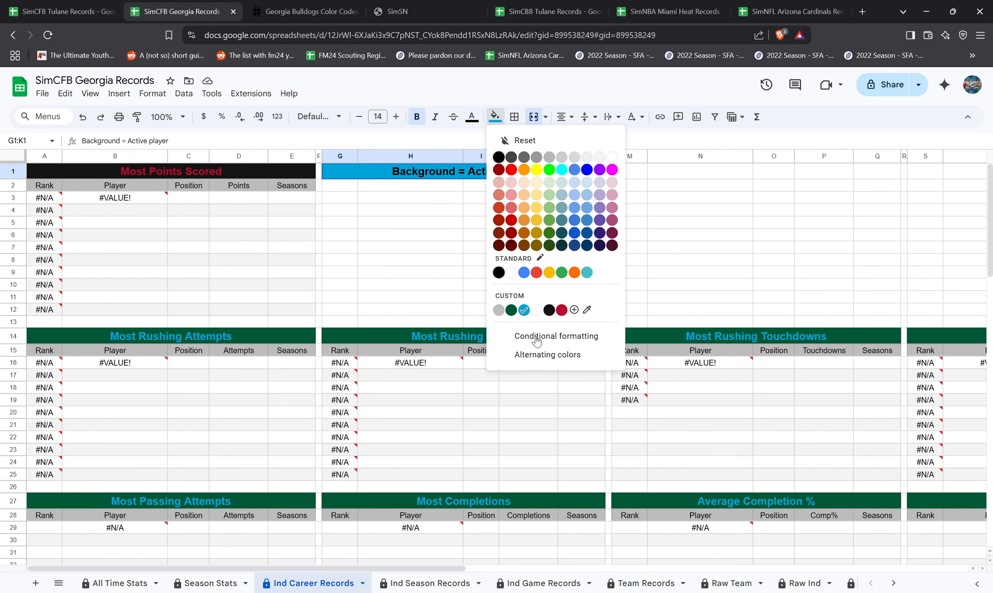
click(562, 309)
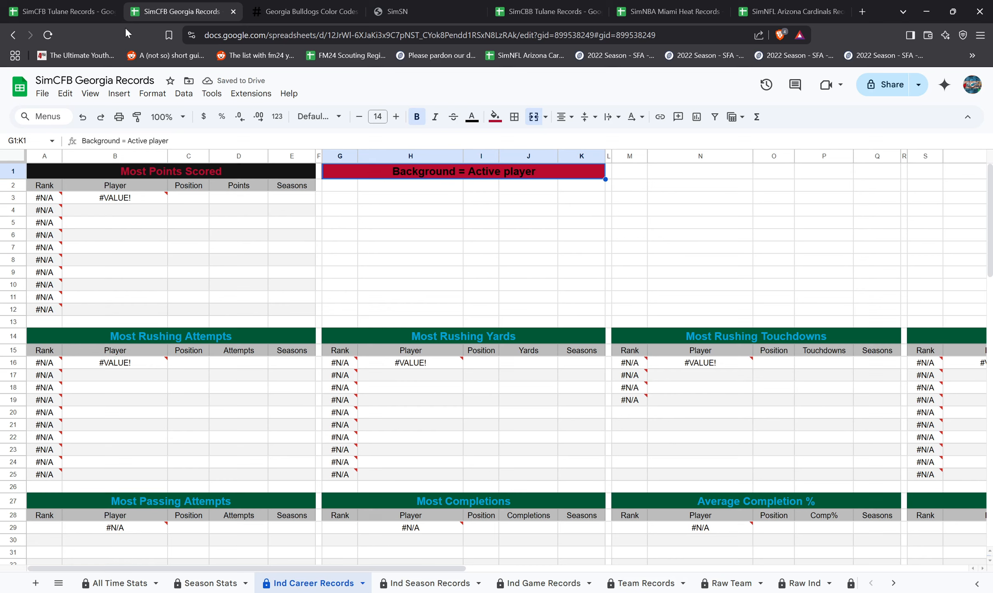
- Undo the Georgia Records edits back through the recoloring, the vertical team name's text and size changes, and the Raw Team data deletions
click(80, 5)
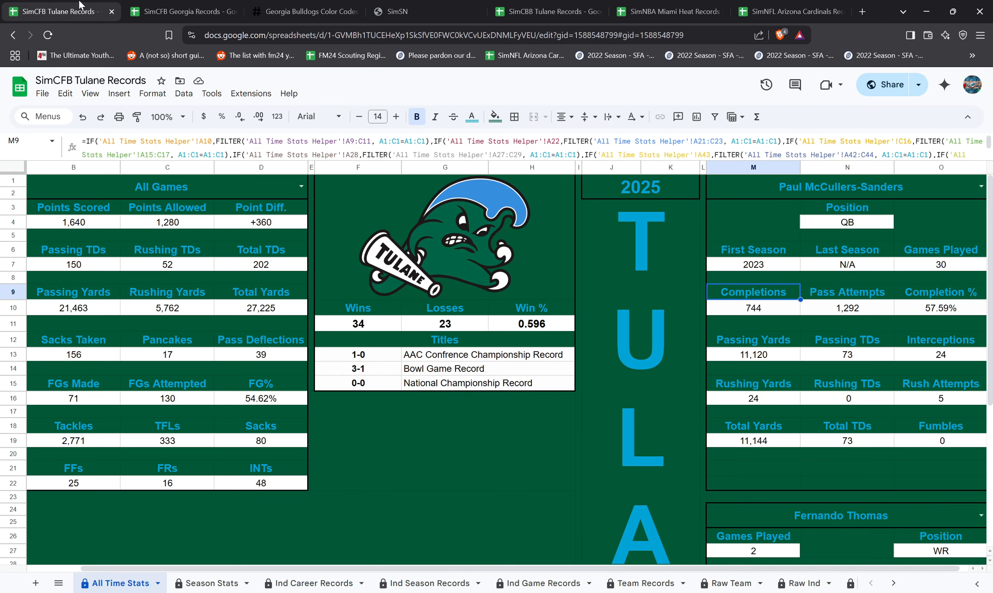
click(181, 11)
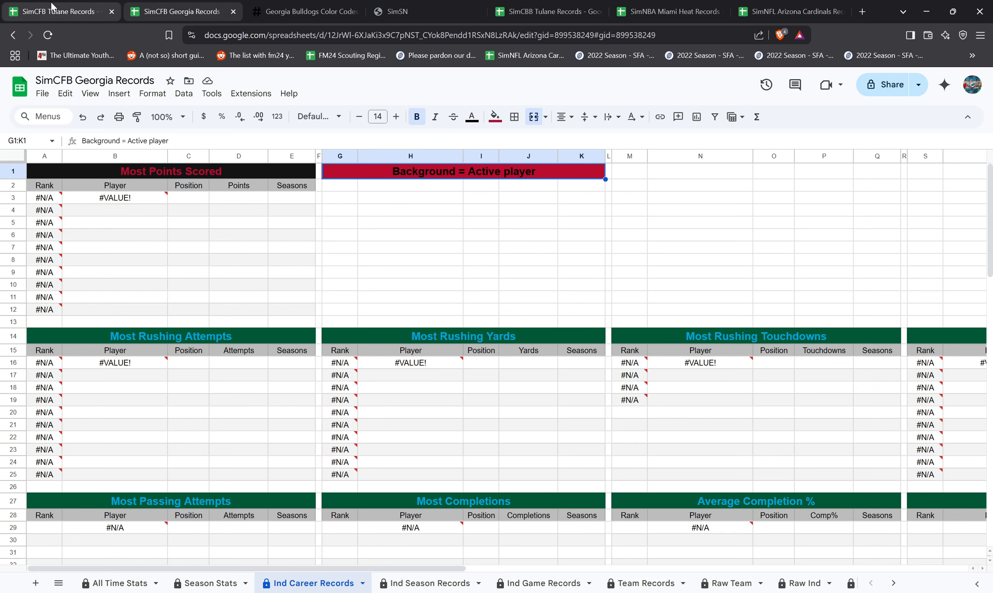
key(ctrl+z)
key(ctrl+z)
key(ctrl+z)
key(ctrl+z)
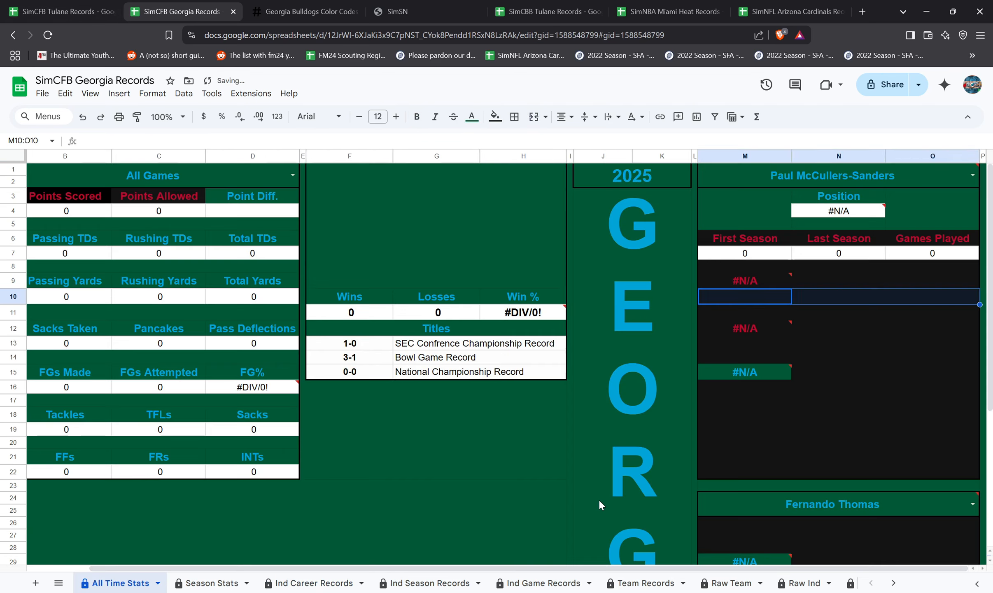
key(ctrl+z)
key(ctrl+z)
key(ctrl+z)
key(ctrl+z)
key(ctrl+z)
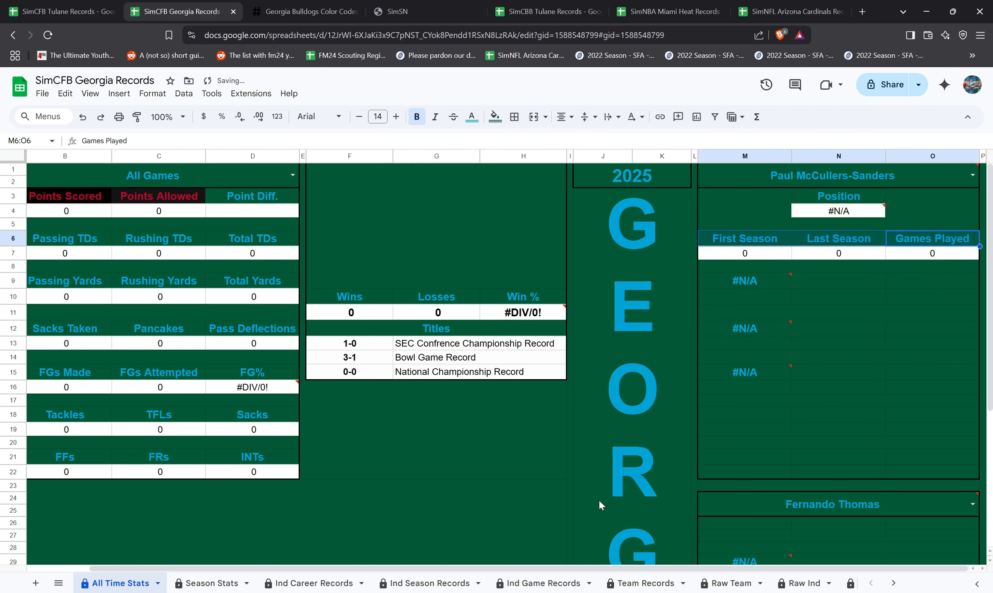
key(ctrl+z)
key(ctrl+z)
key(ctrl+z)
key(ctrl+z)
key(ctrl+z)
key(ctrl+z)
key(ctrl+z)
key(ctrl+z)
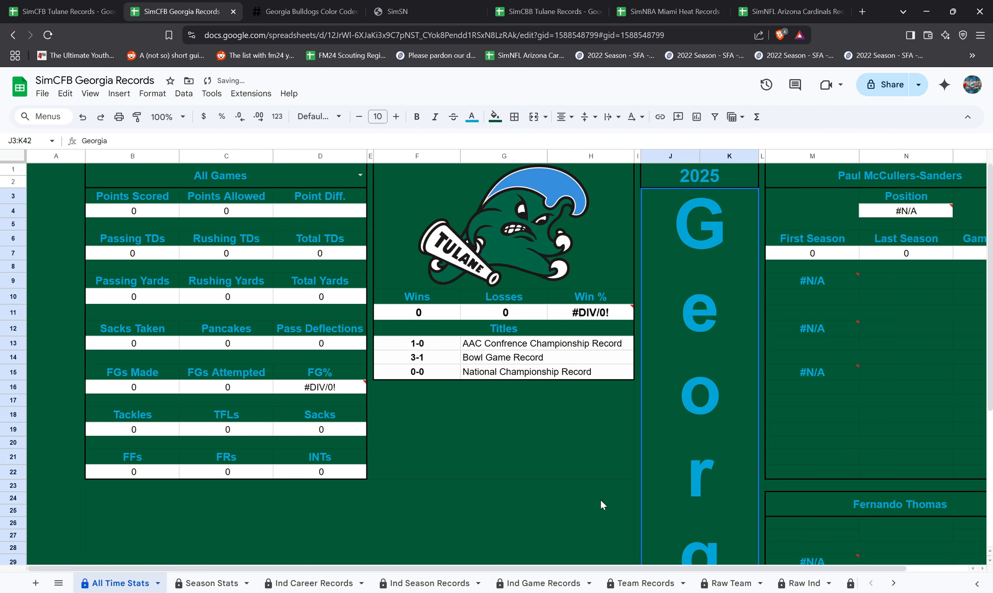
key(ctrl+z)
key(ctrl+z)
key(ctrl+z)
key(ctrl+z)
key(ctrl+z)
key(ctrl+z)
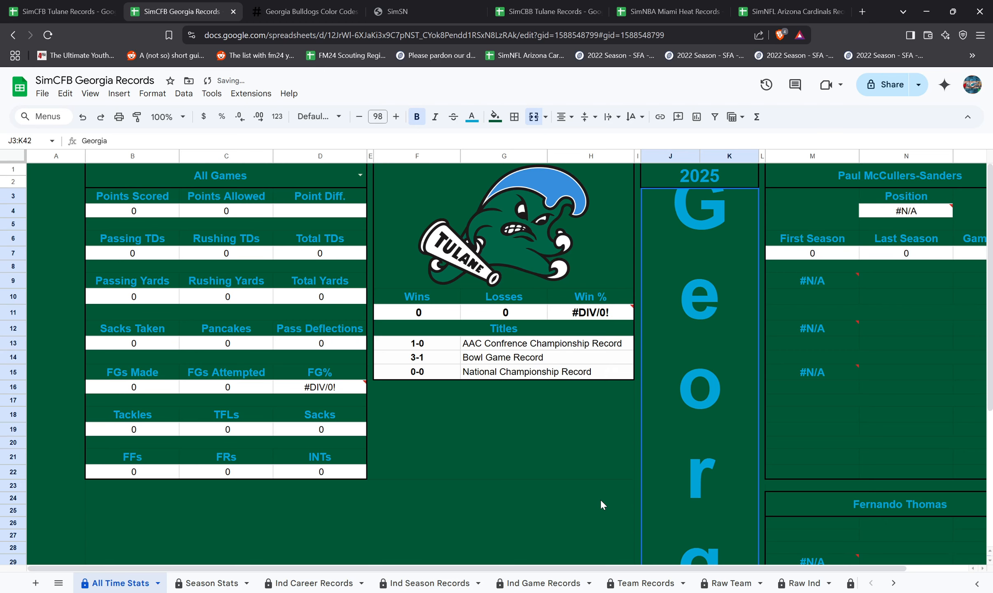
key(ctrl+z)
key(ctrl+z)
key(ctrl+z)
key(ctrl+z)
key(ctrl+z)
key(ctrl+z)
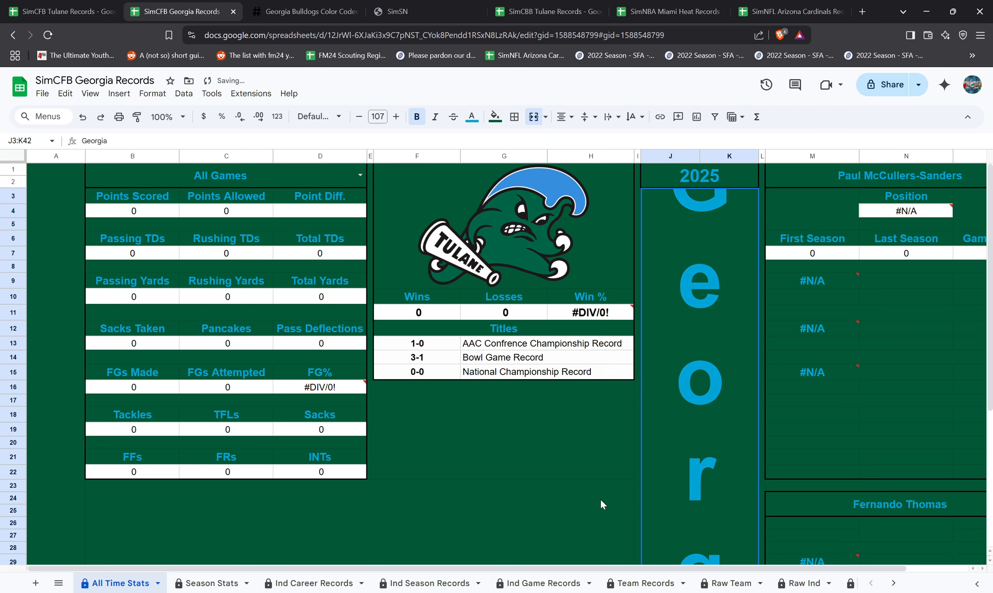
key(ctrl+z)
key(ctrl+z)
key(ctrl+z)
key(ctrl+z)
key(ctrl+z)
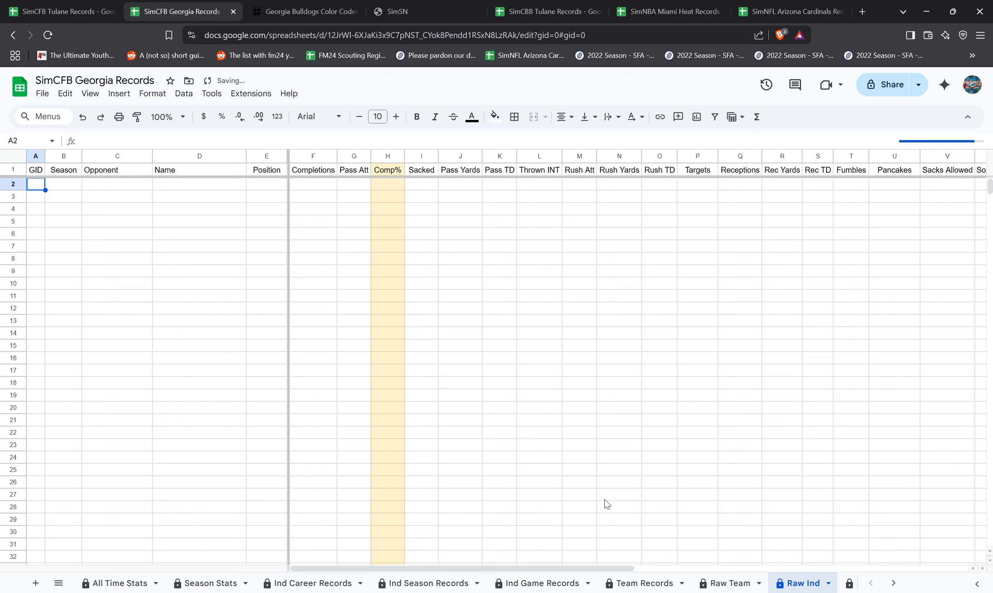
key(ctrl+z)
key(ctrl+z)
key(ctrl+z)
key(ctrl+z)
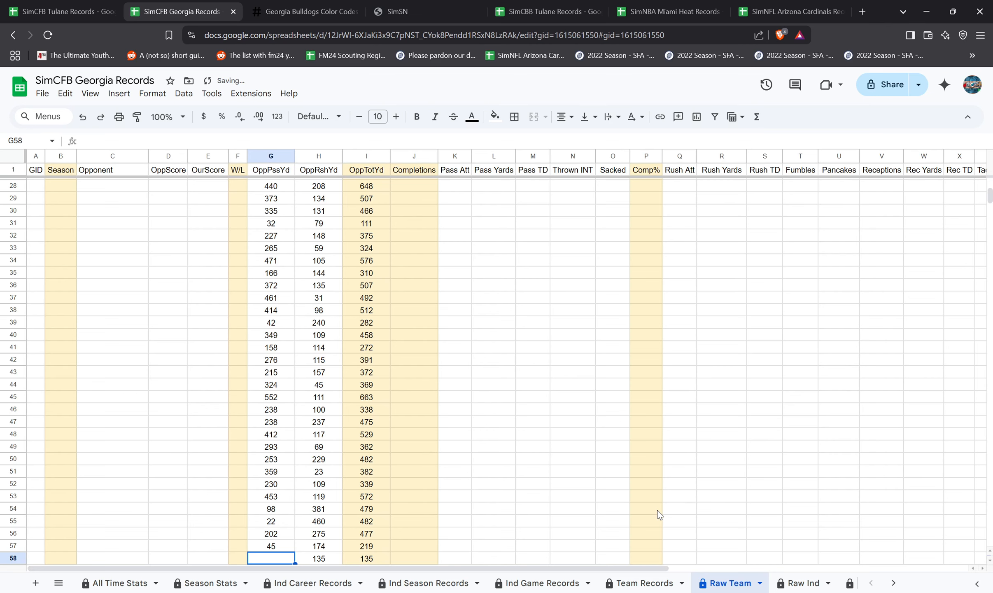
key(ctrl+z)
key(ctrl+z)
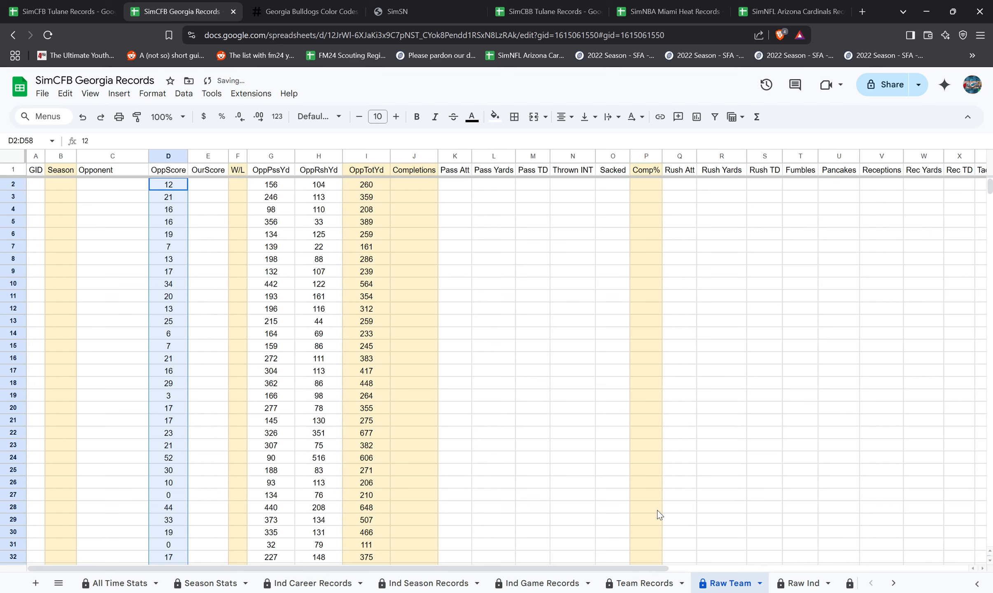
key(ctrl+shift+Page_Down)
key(ctrl+shift+Page_Down)
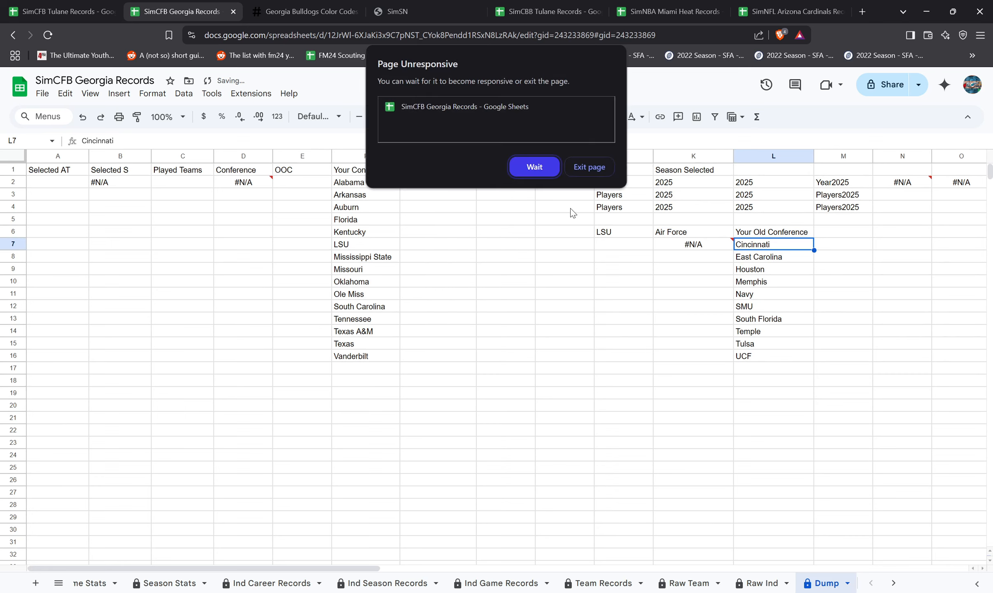
- Let the unresponsive Georgia Records page keep running, and check the Tulane Records All Time Stats sheet before returning to Georgia Records
click(526, 170)
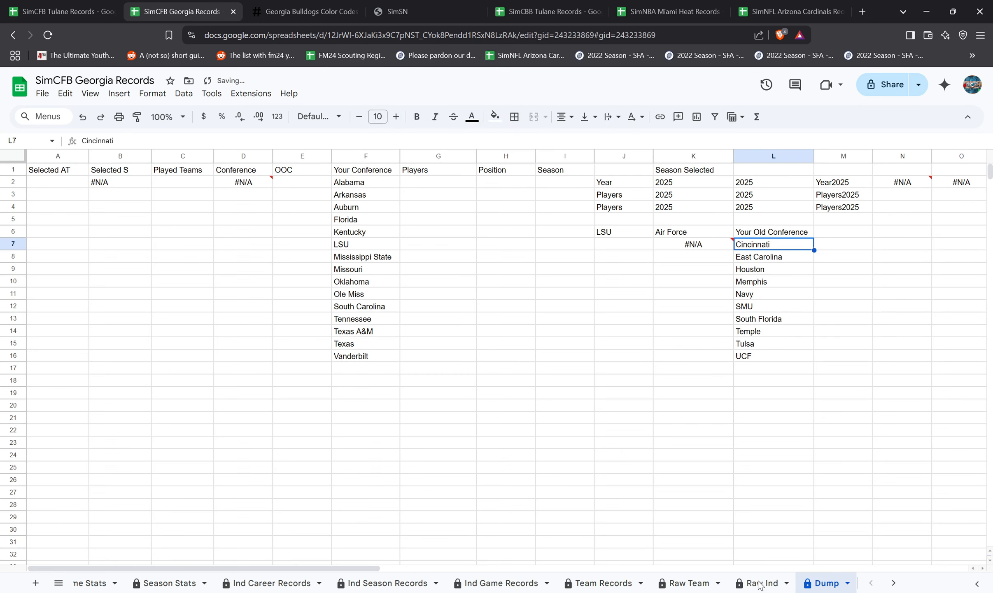
click(83, 13)
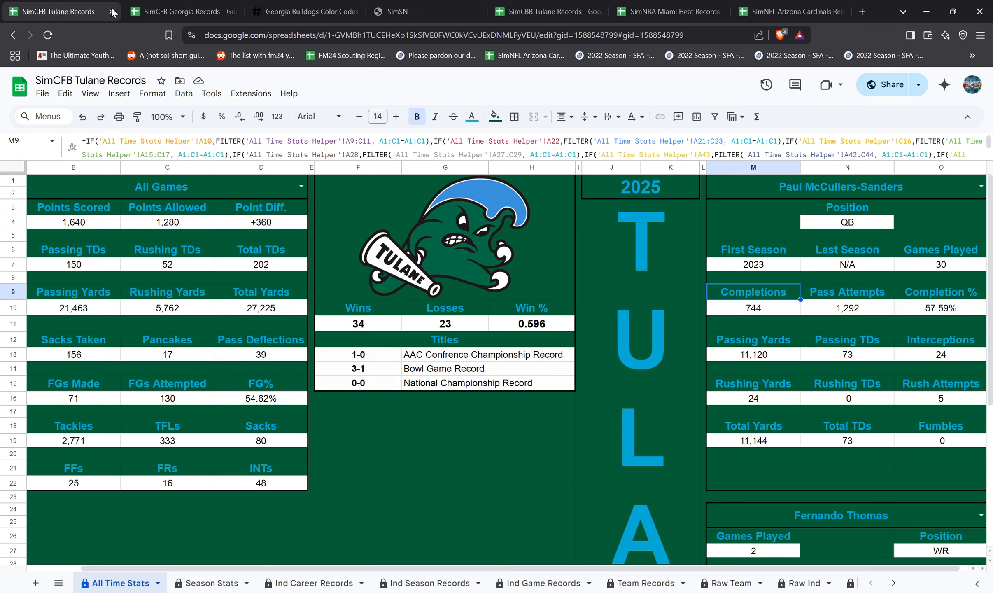
click(160, 12)
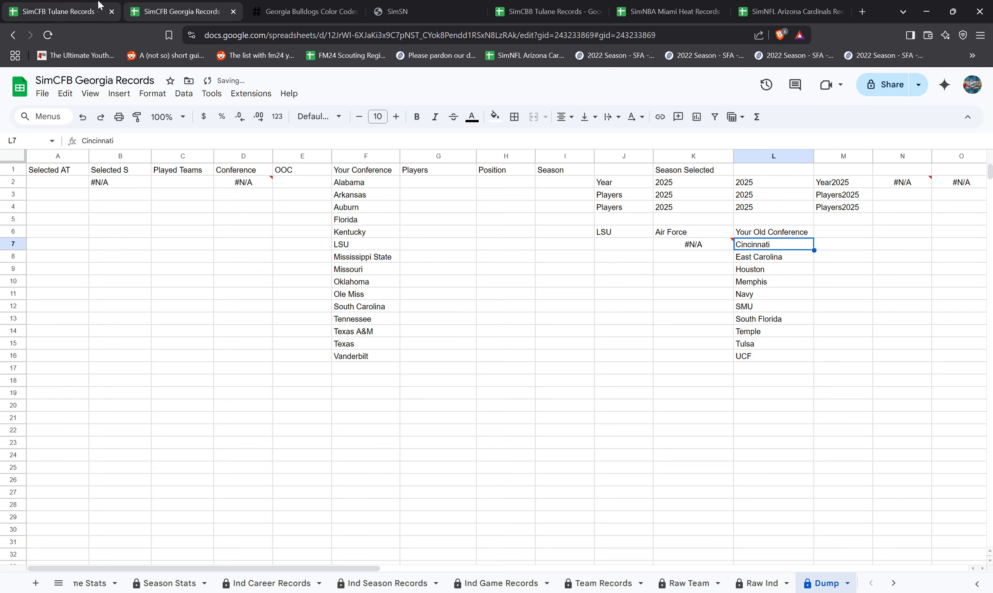
- In the Tulane Records spreadsheet, fill the Background = Active player legend cell (G1:K1) on Ind Career Records with the custom gray
click(68, 11)
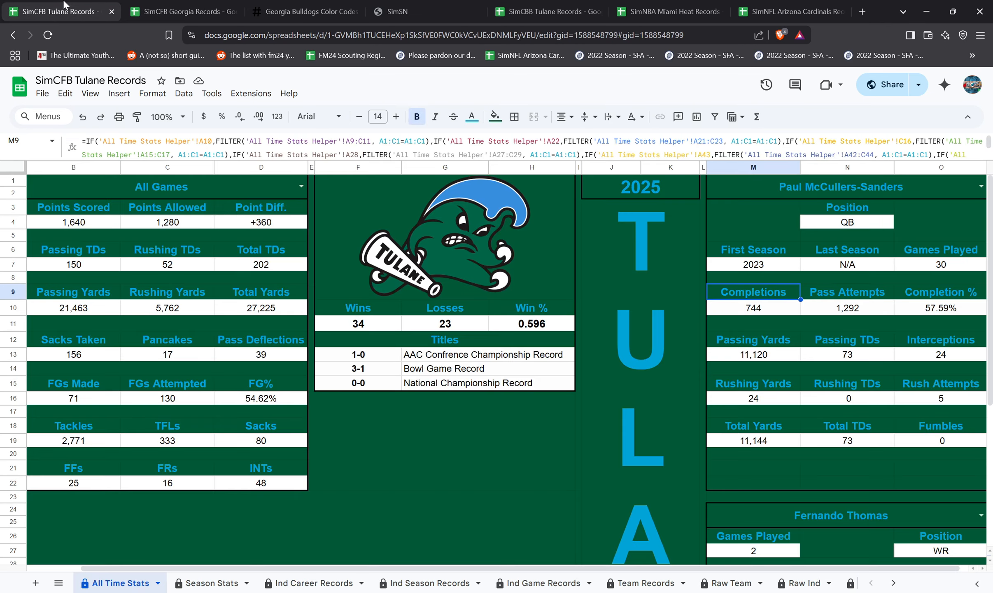
click(893, 582)
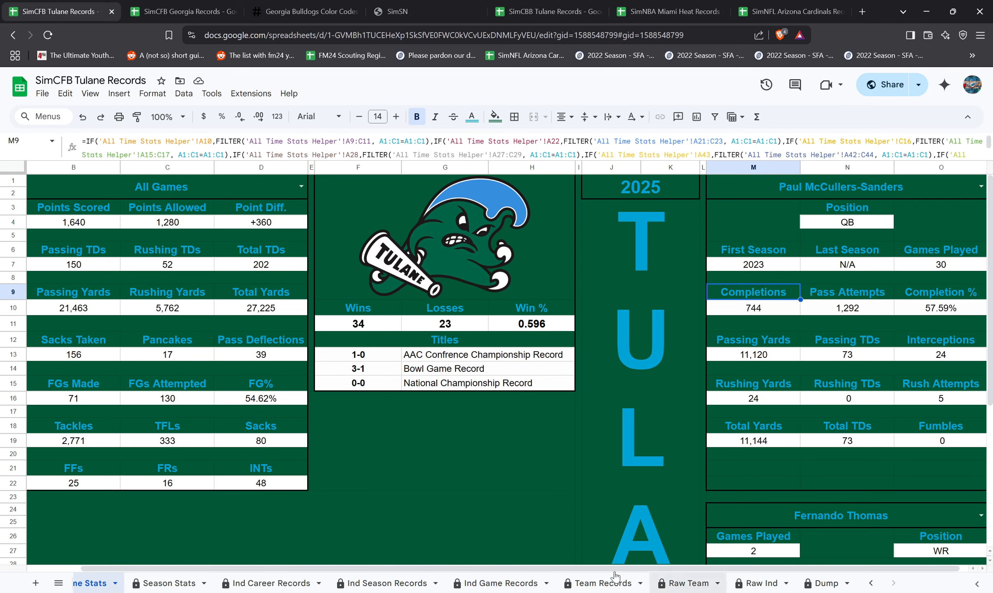
click(271, 582)
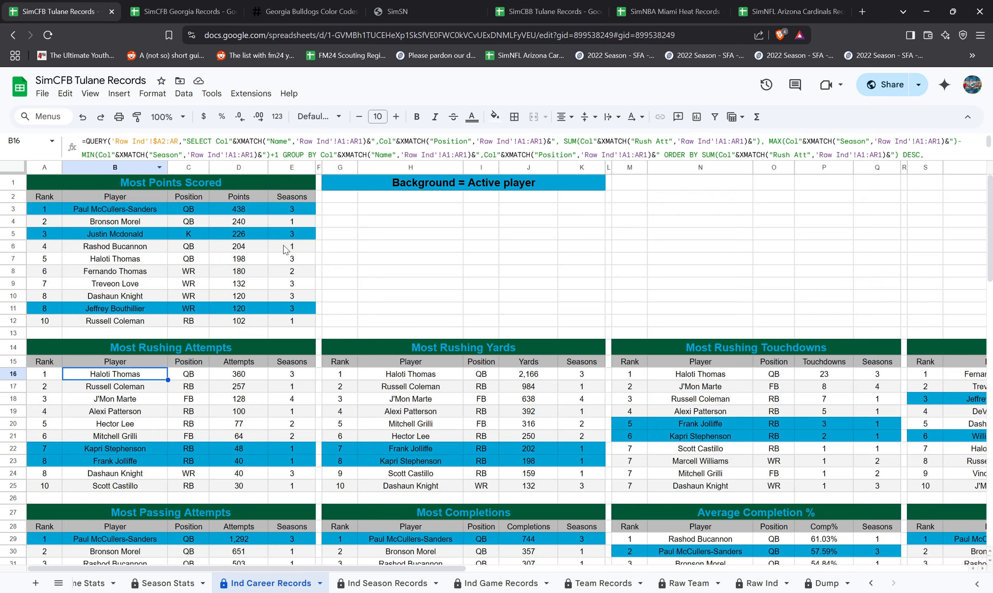
click(342, 178)
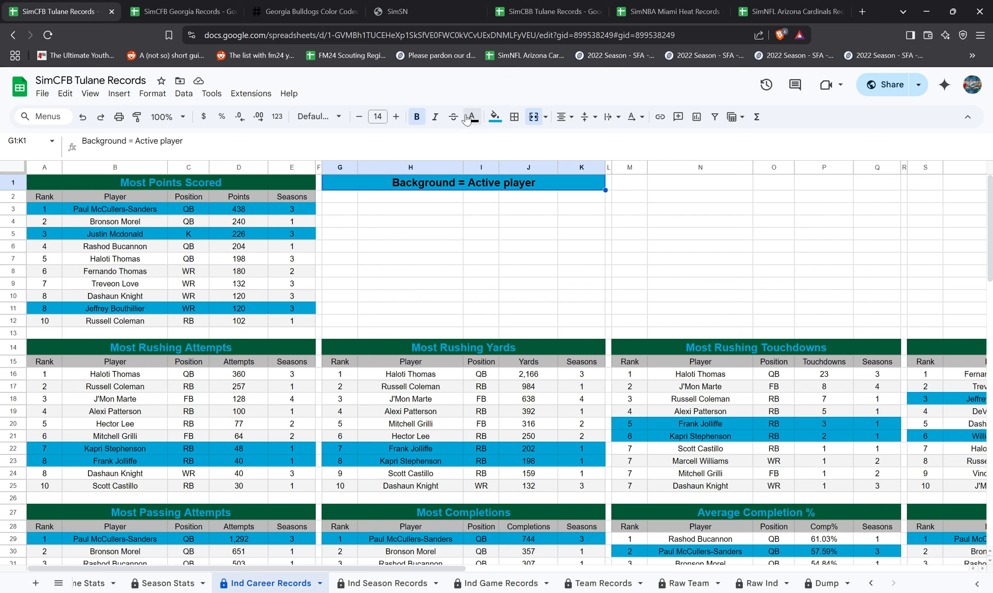
click(494, 119)
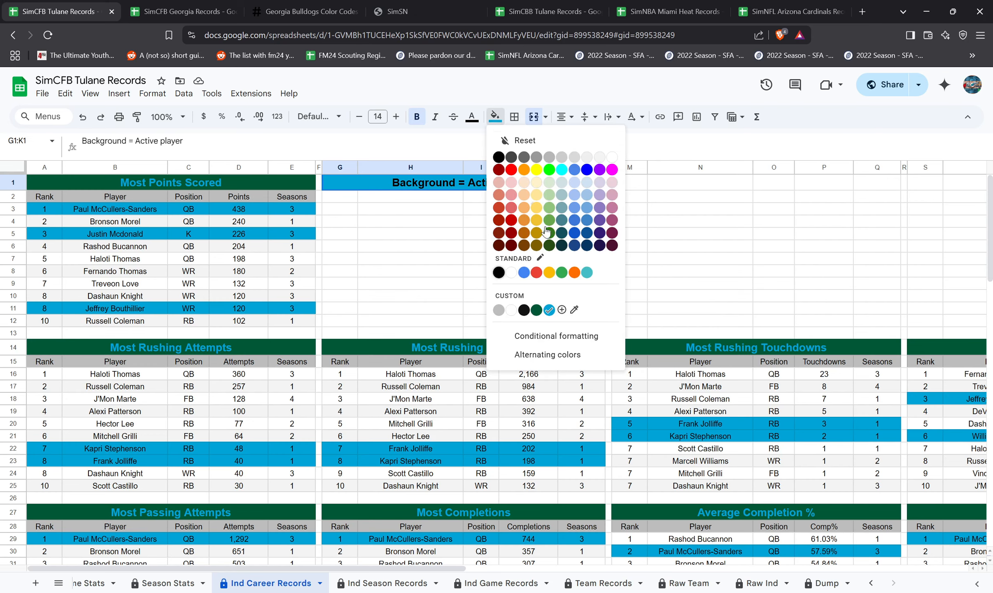
click(561, 315)
key(Return)
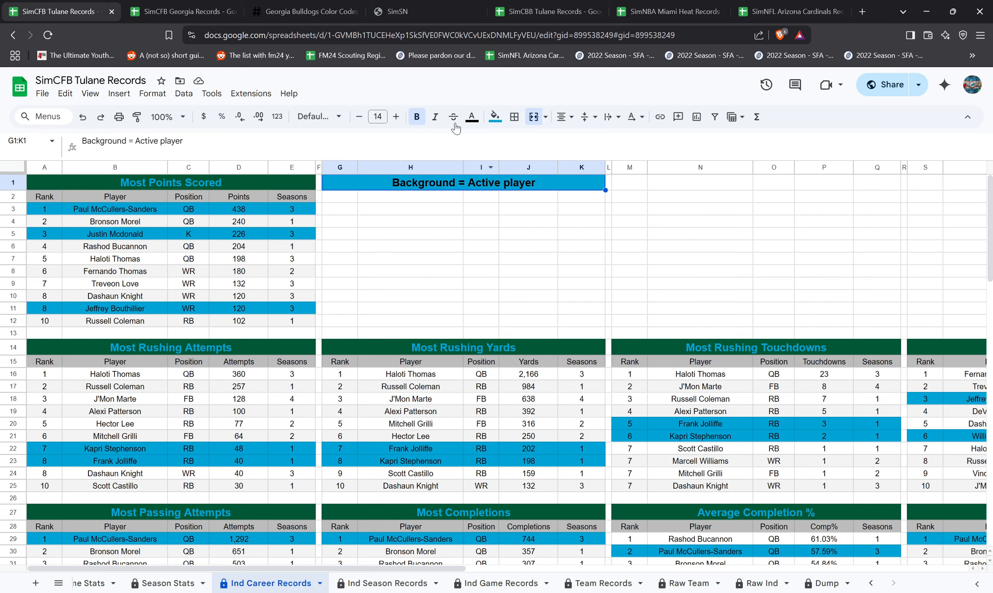
click(494, 118)
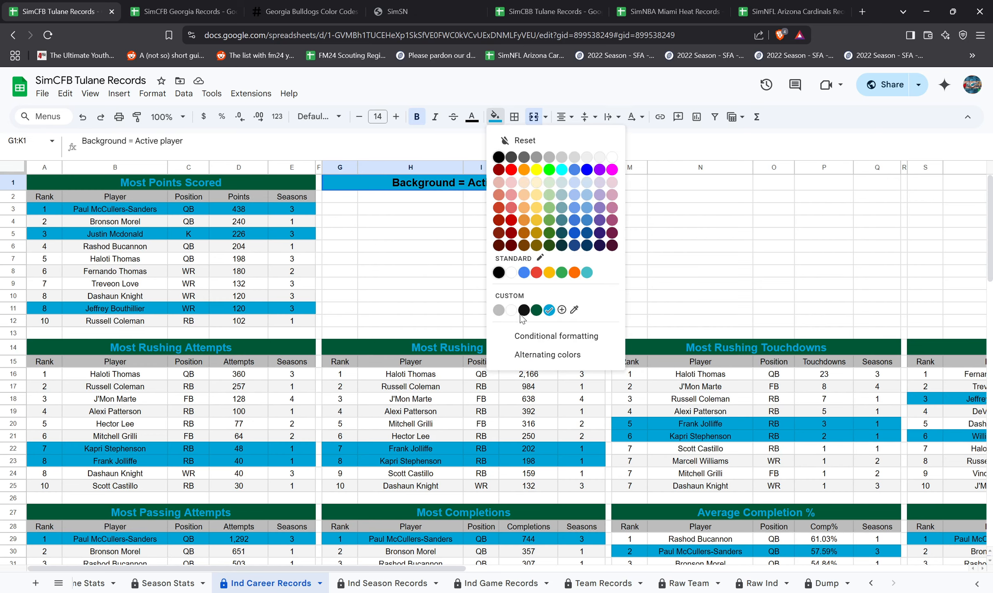
click(499, 310)
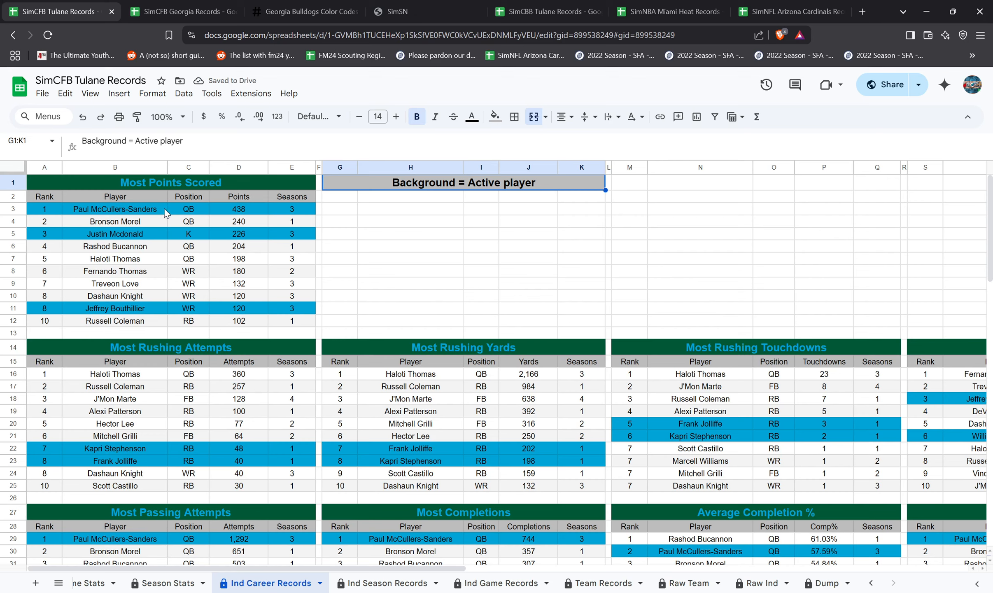
- Change the active-player conditional format rule for A3:E103 to the custom gray fill
click(139, 213)
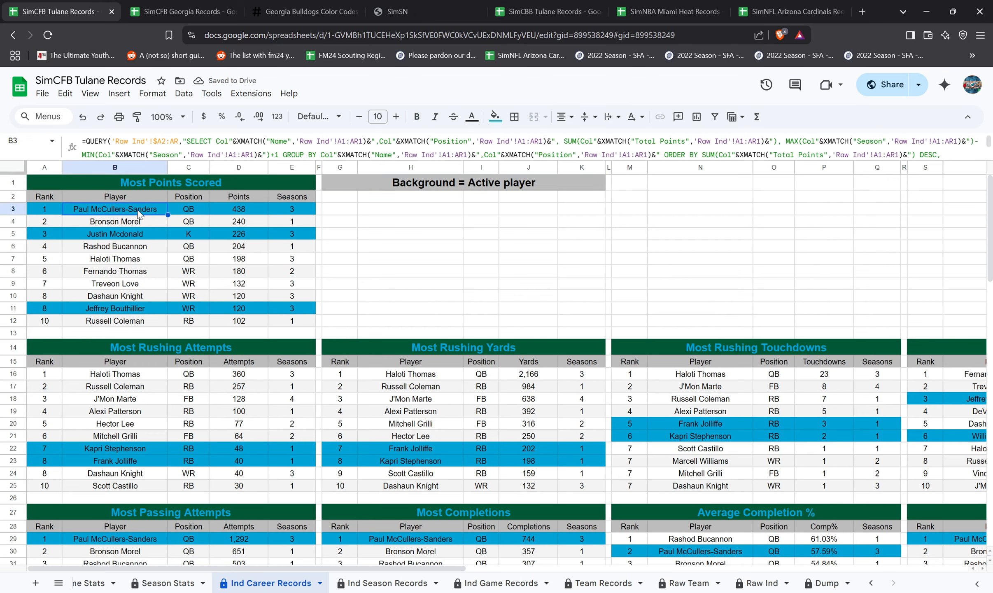
click(495, 117)
click(576, 338)
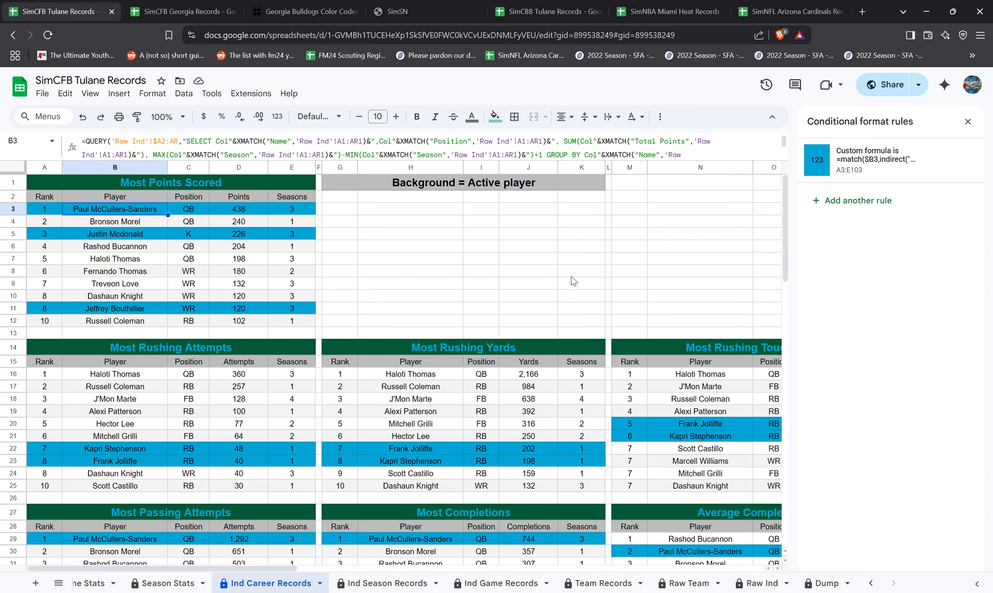
click(908, 153)
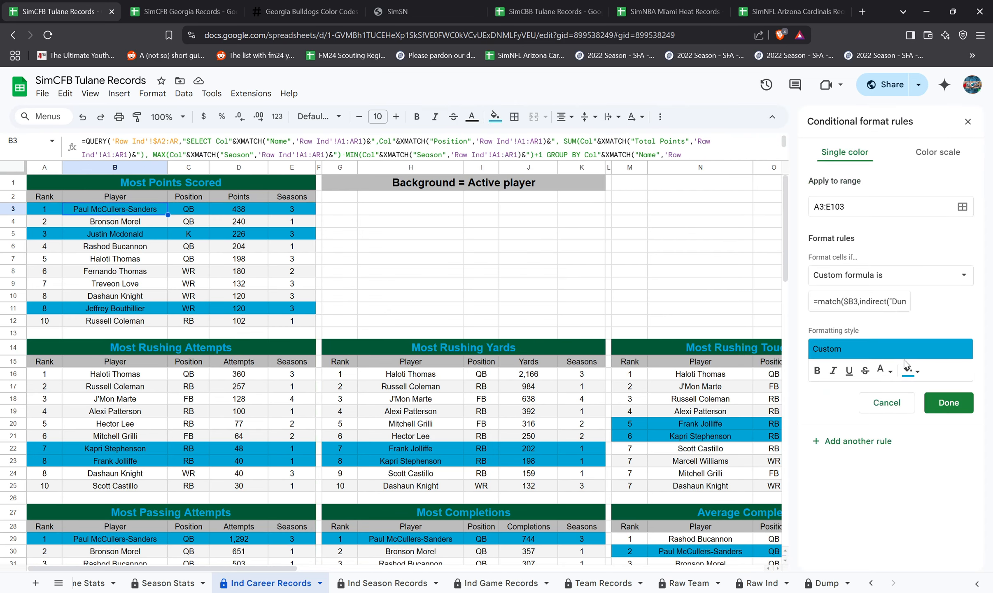
click(910, 370)
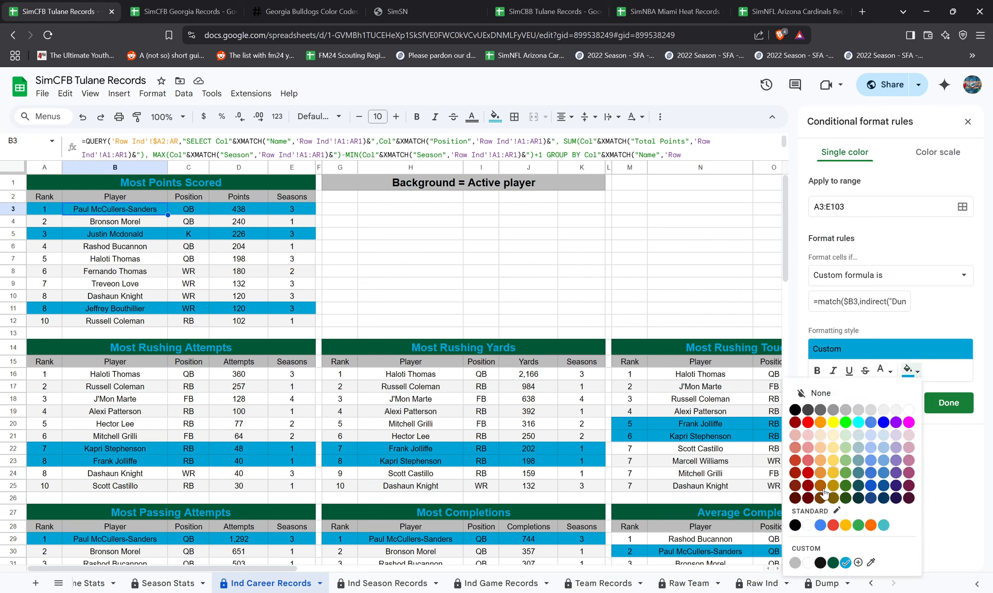
click(795, 562)
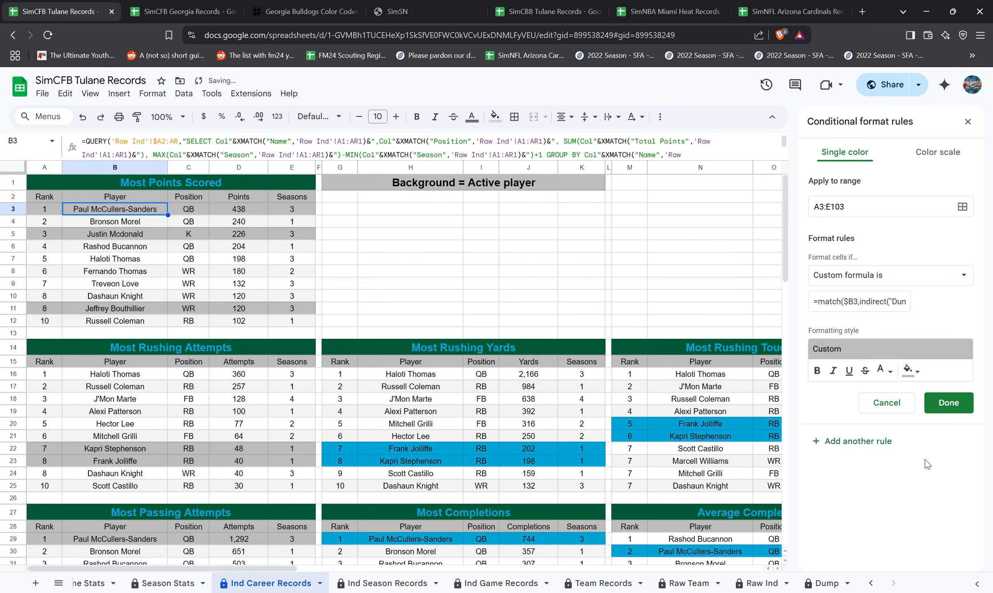
click(959, 405)
- Change the conditional format rule covering the Most Rushing Yards column block (G16:K103) to the custom gray fill
scroll(724, 424, down, 3)
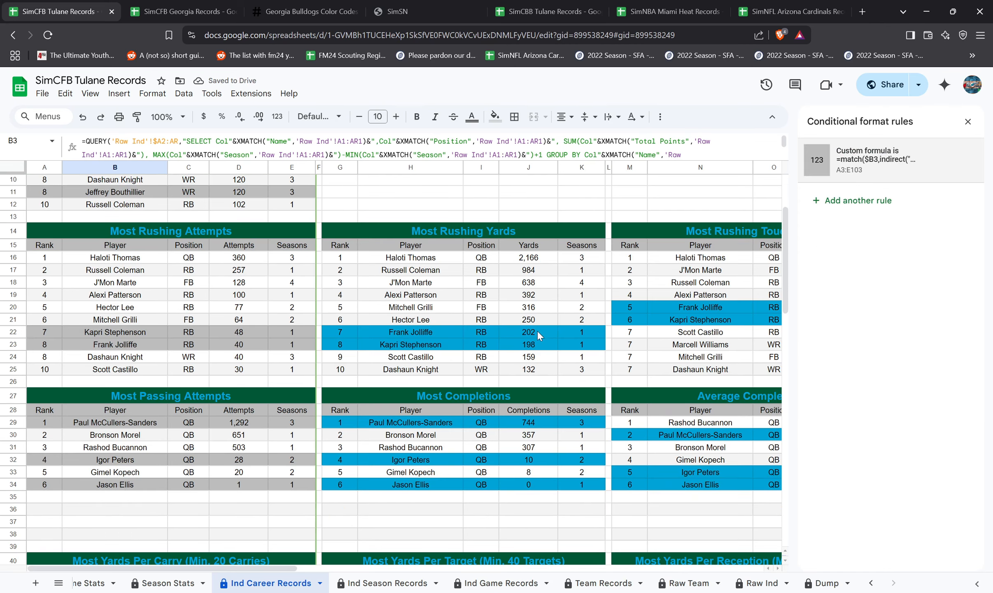
click(537, 331)
scroll(537, 330, down, 2)
click(907, 172)
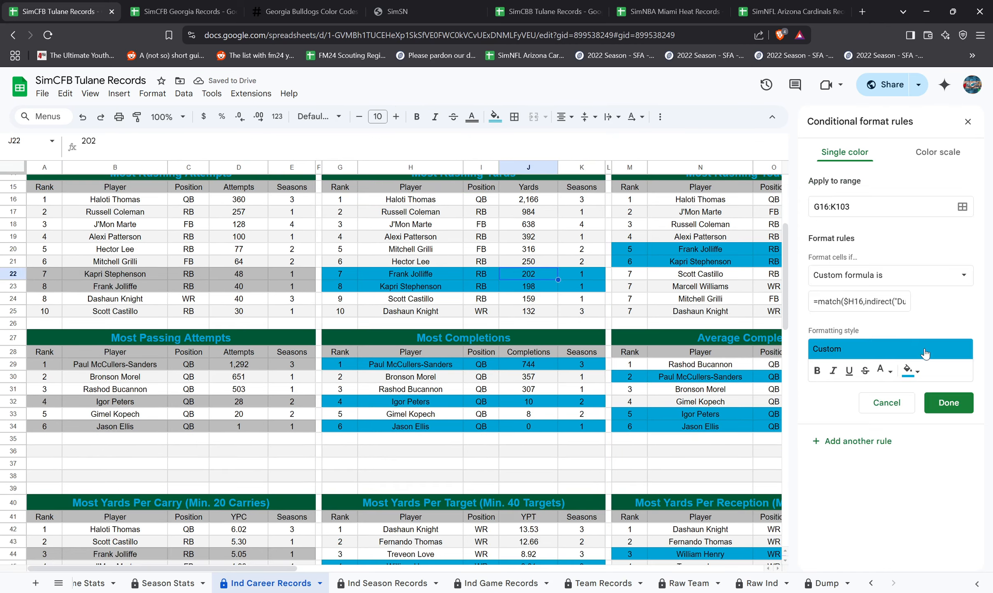
click(910, 370)
click(858, 562)
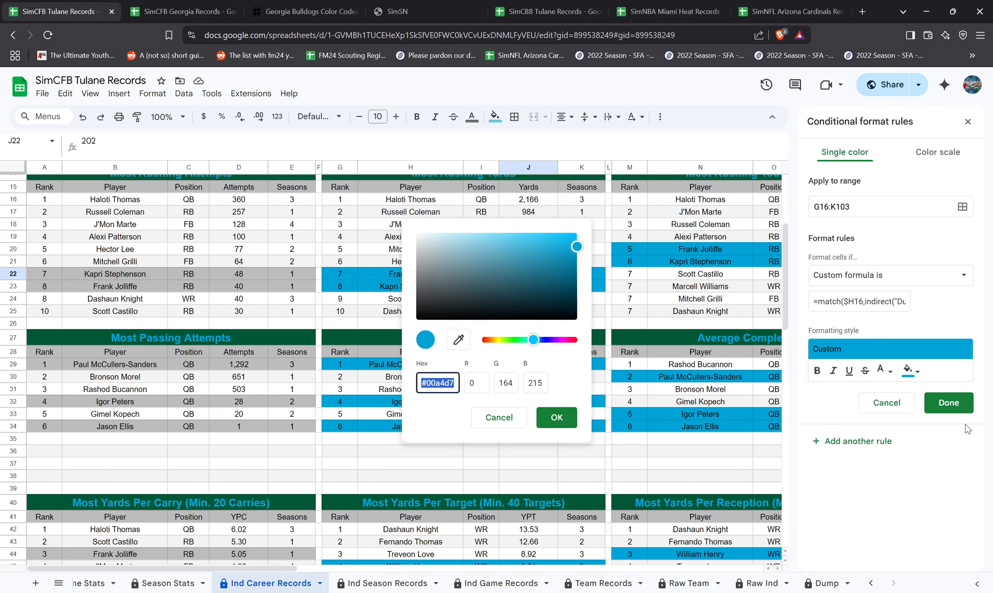
click(513, 421)
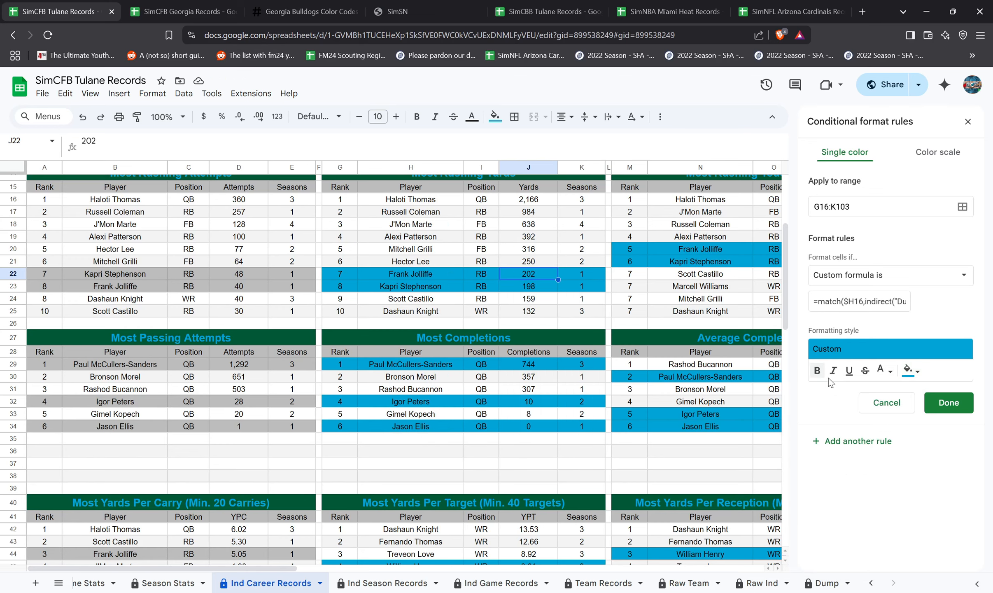
click(910, 370)
click(793, 563)
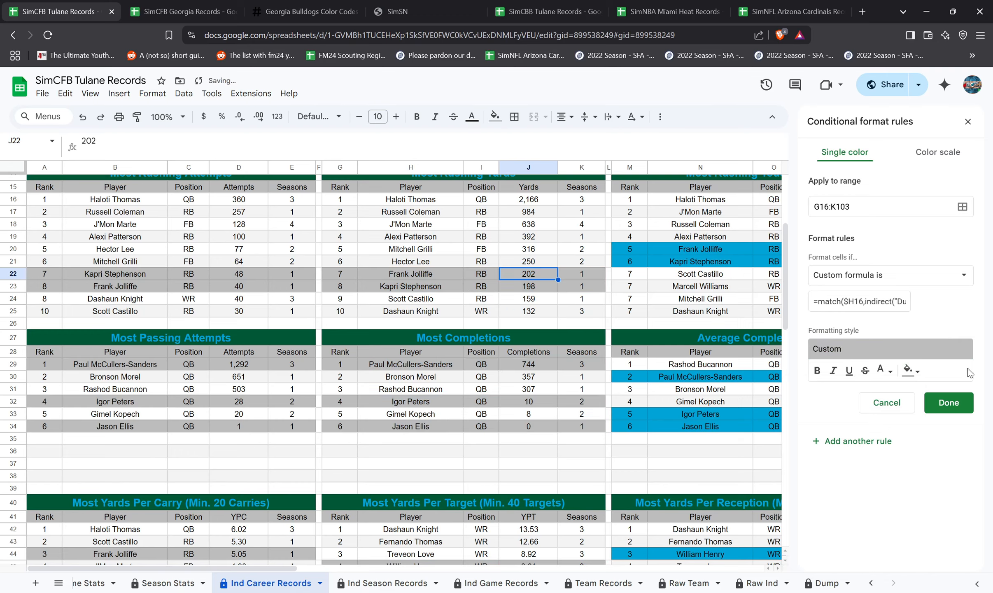
click(948, 402)
- Change the conditional format rule covering the Most Interceptions table (AE81:AI103) to the custom gray fill
scroll(652, 422, down, 2)
scroll(651, 422, down, 20)
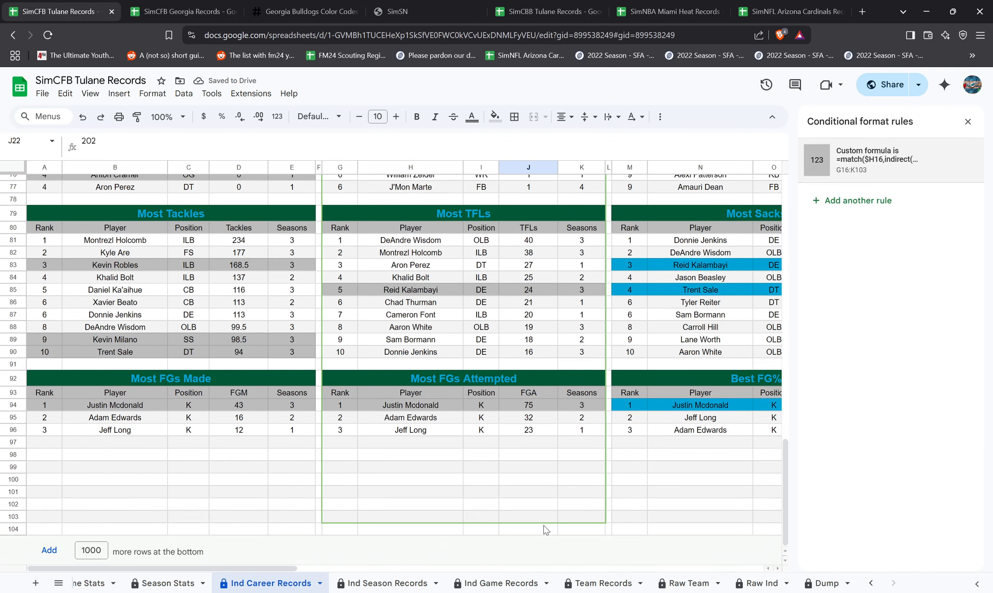
drag(292, 578, 580, 552)
scroll(599, 515, up, 15)
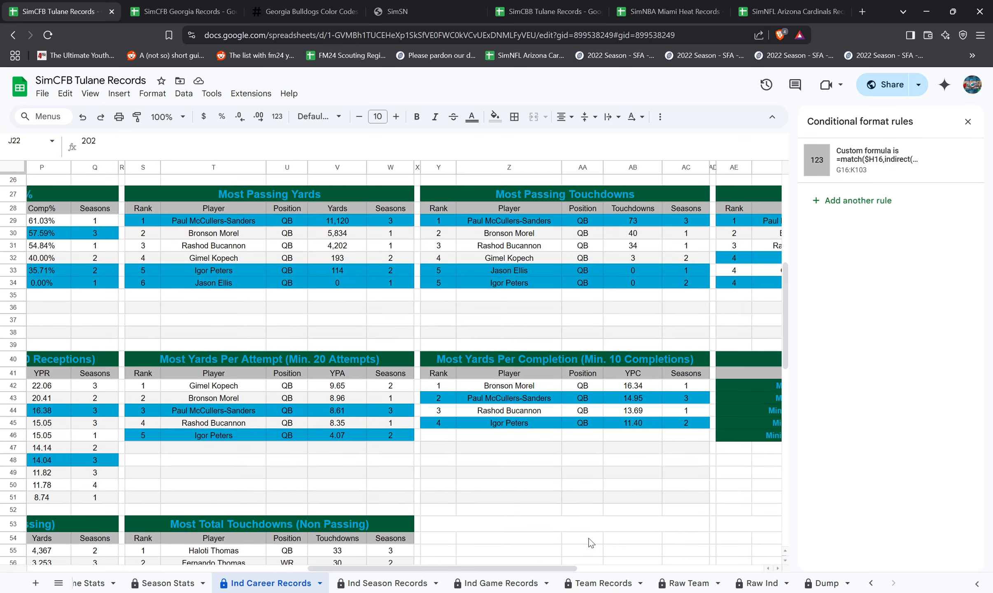
scroll(589, 541, down, 3)
drag(459, 569, 618, 556)
click(498, 269)
scroll(499, 294, down, 9)
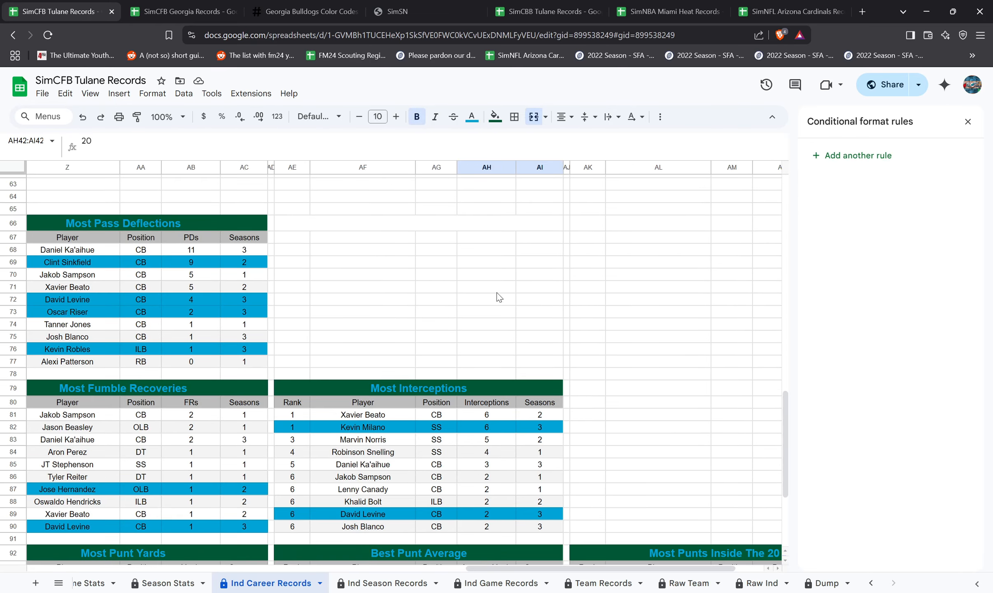
click(443, 430)
click(864, 161)
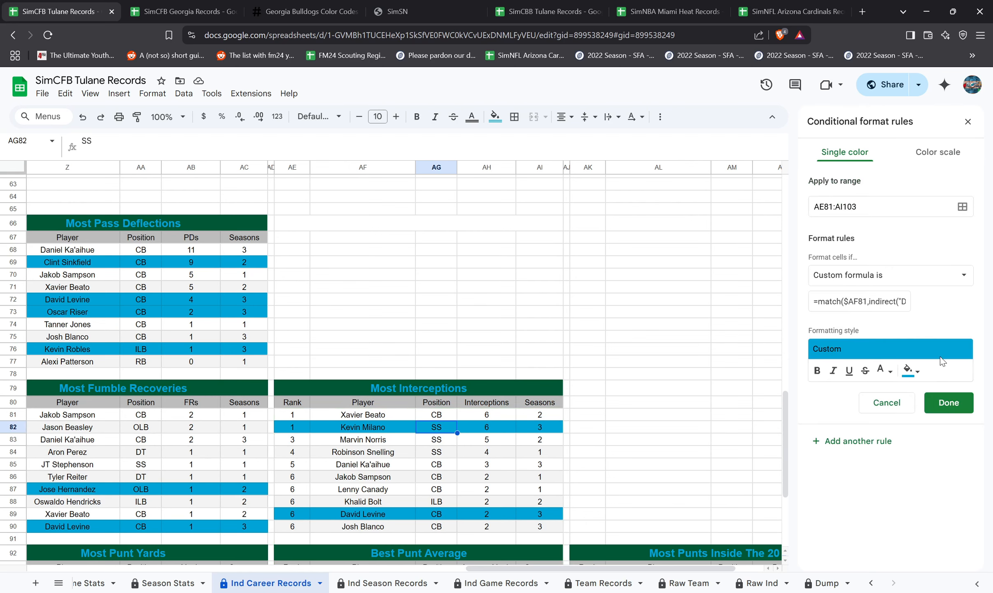
click(916, 371)
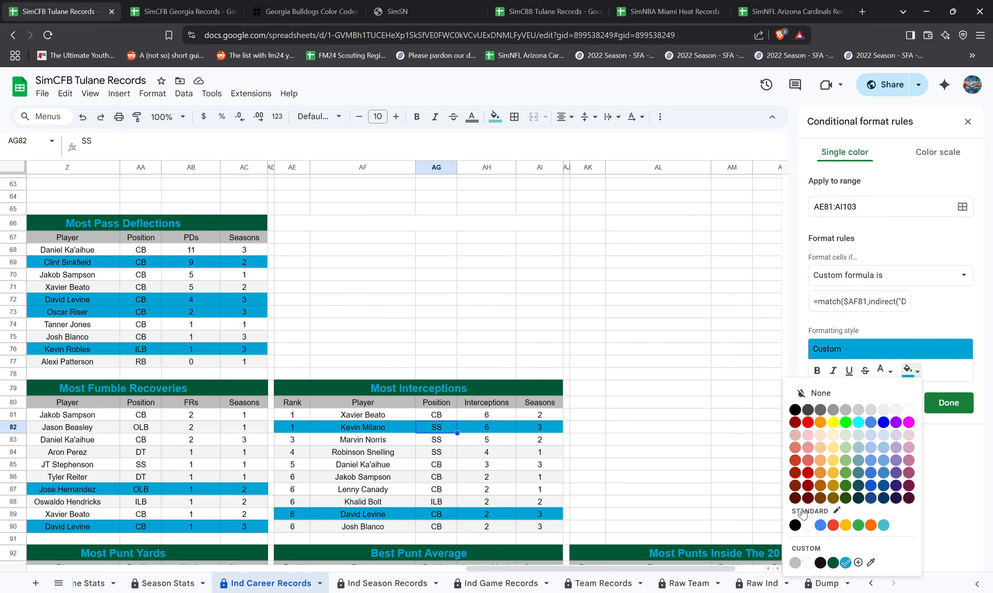
click(794, 563)
click(948, 402)
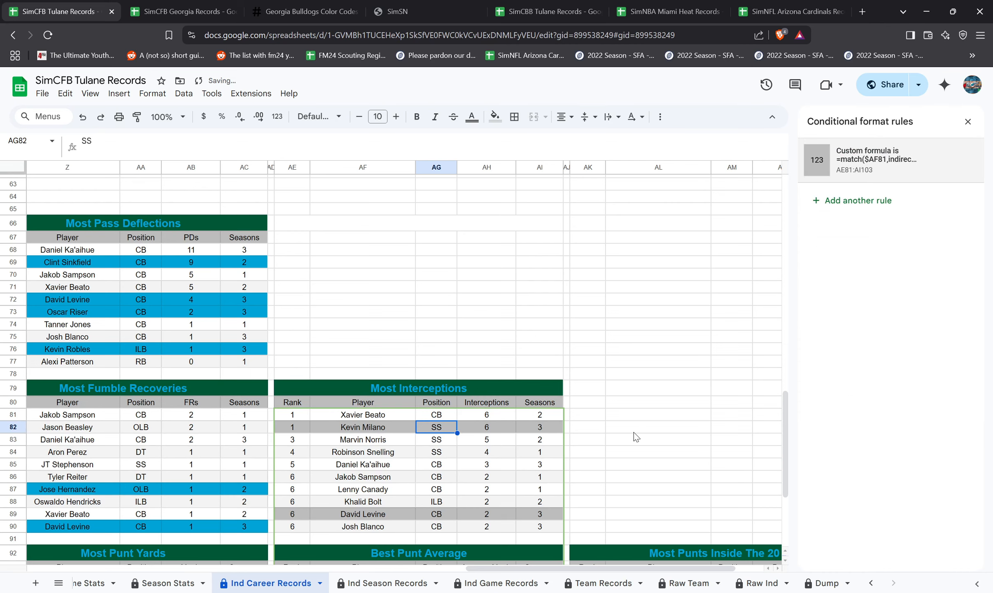
- Change the conditional format rule covering Most Receiving Yards and Most Interceptions Thrown (AE16:AI38) to the custom gray fill
scroll(622, 438, up, 8)
scroll(618, 441, up, 10)
click(436, 478)
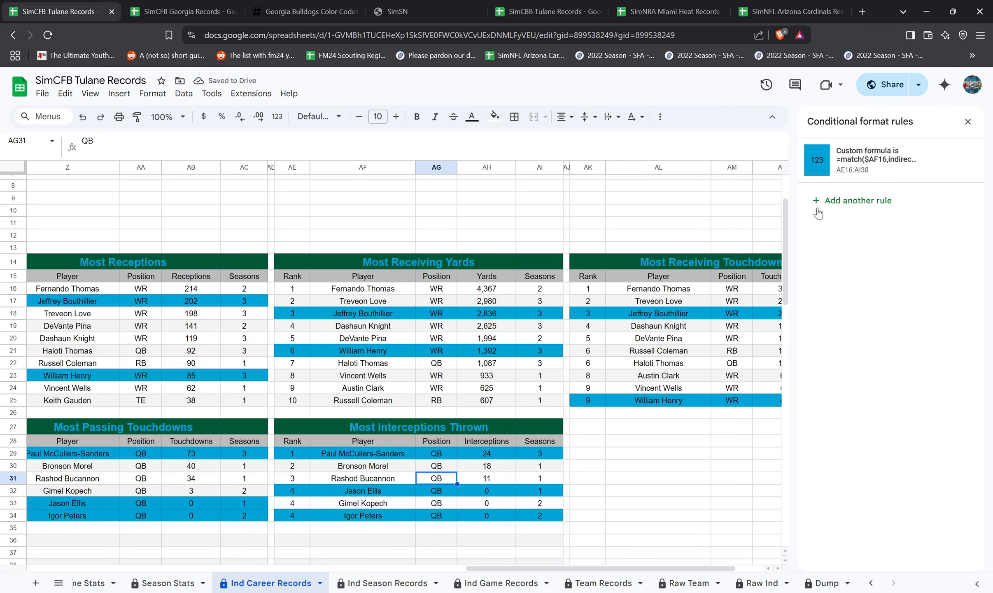
click(840, 178)
click(918, 382)
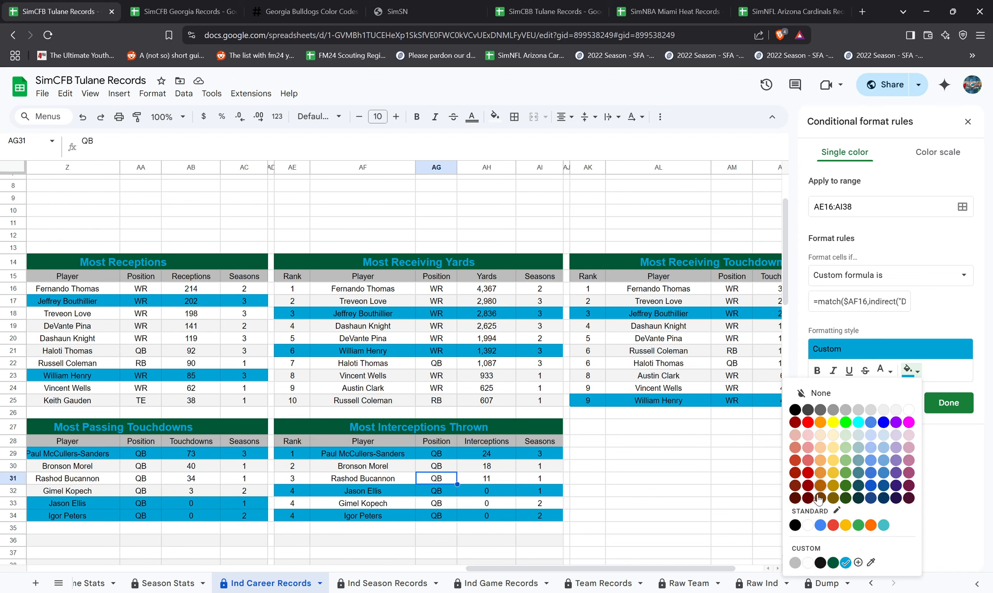
click(795, 562)
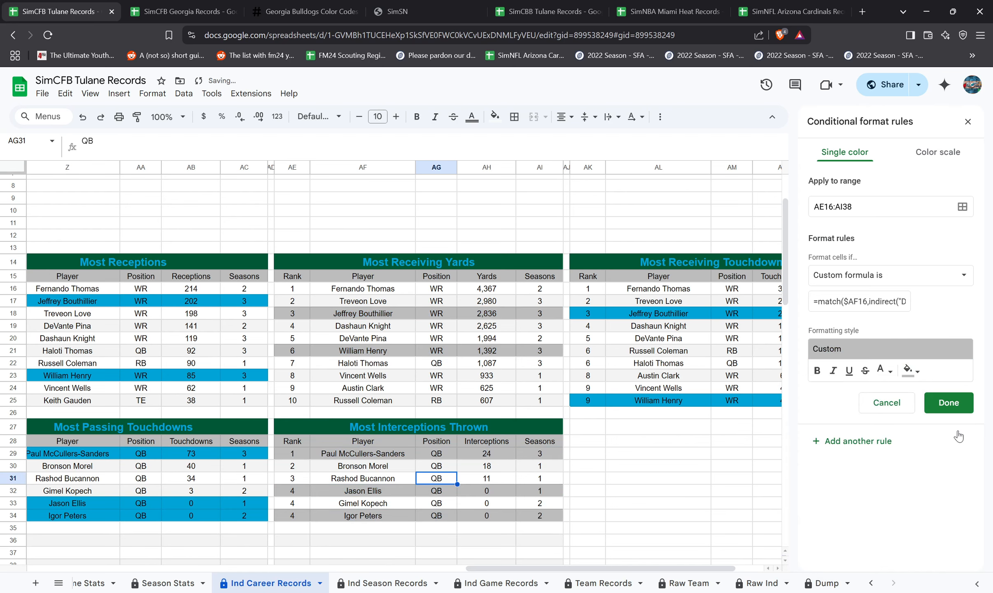
click(954, 405)
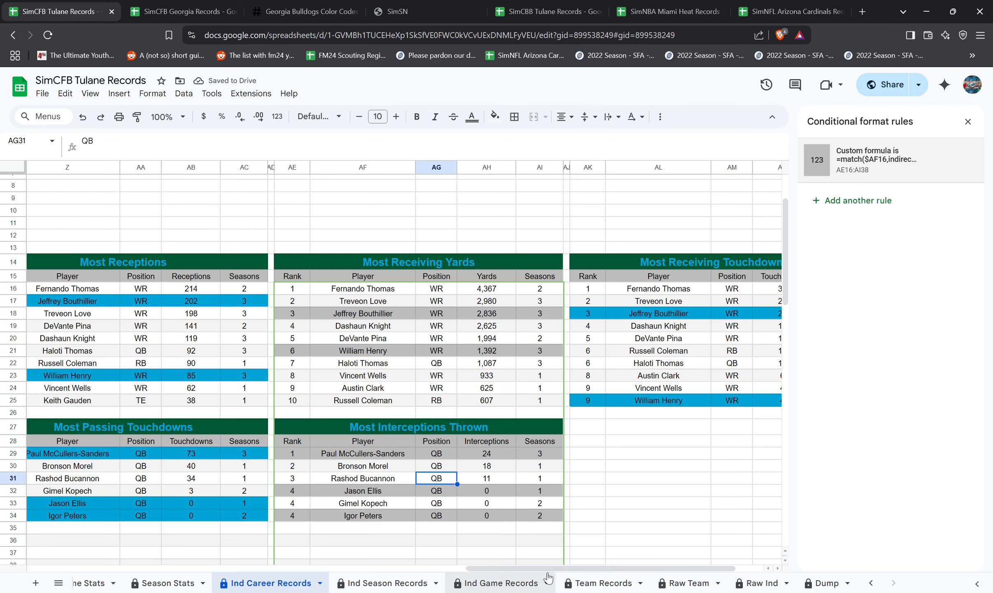
- Check the conditional format rules on Most Punts Inside The 20 and Most Receiving Touchdowns, close the rules, and review the surrounding tables
drag(554, 569, 573, 572)
scroll(620, 457, down, 20)
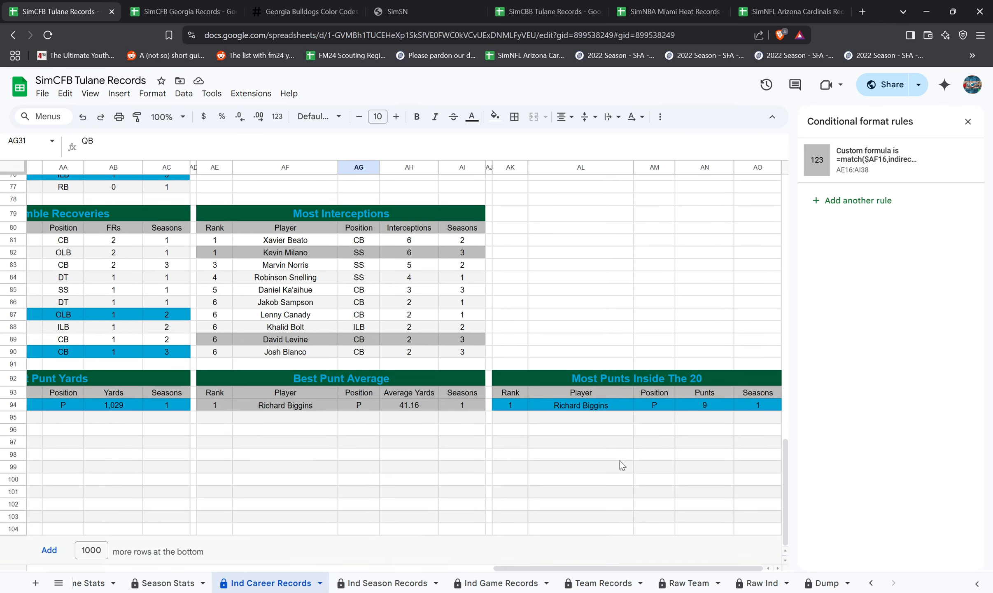
click(603, 395)
click(602, 405)
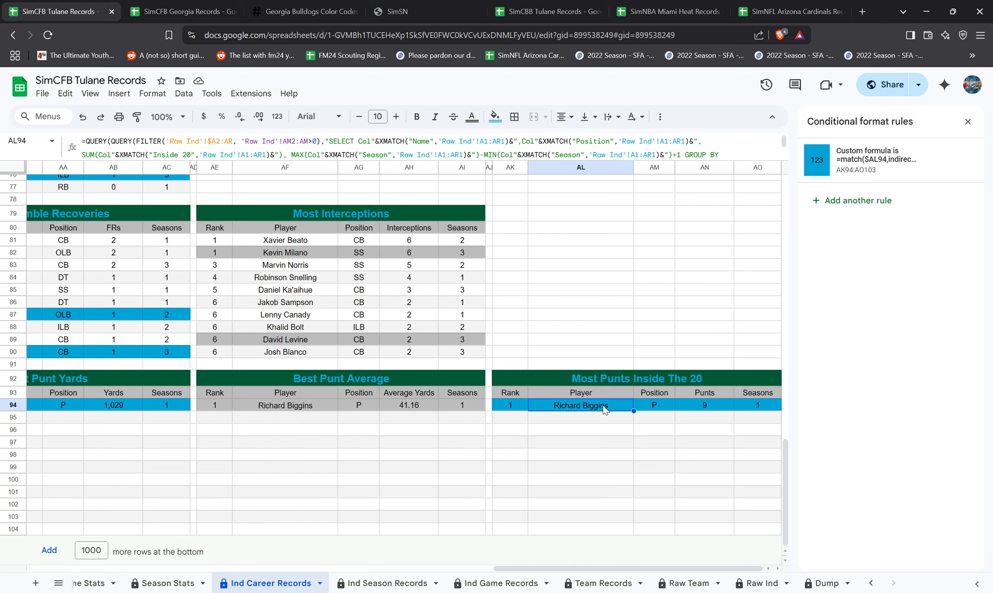
scroll(638, 415, up, 18)
scroll(641, 381, up, 5)
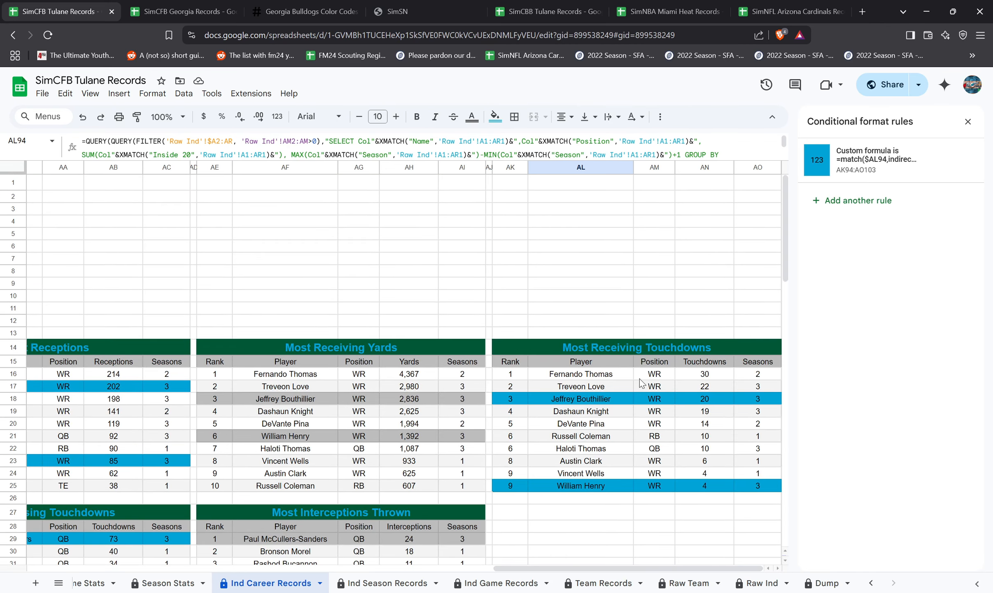
click(640, 385)
scroll(640, 395, down, 8)
scroll(603, 426, down, 3)
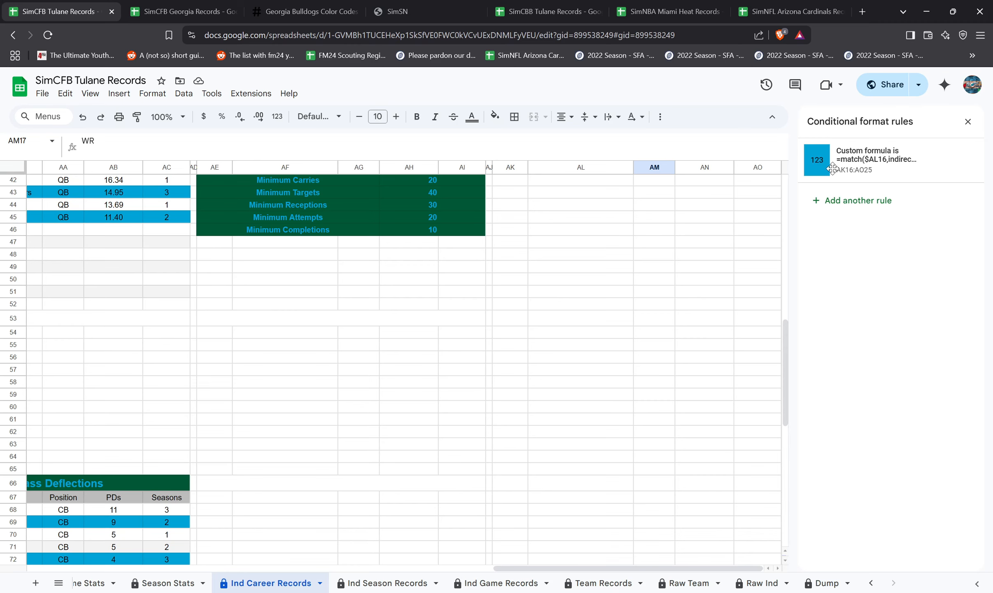
click(967, 121)
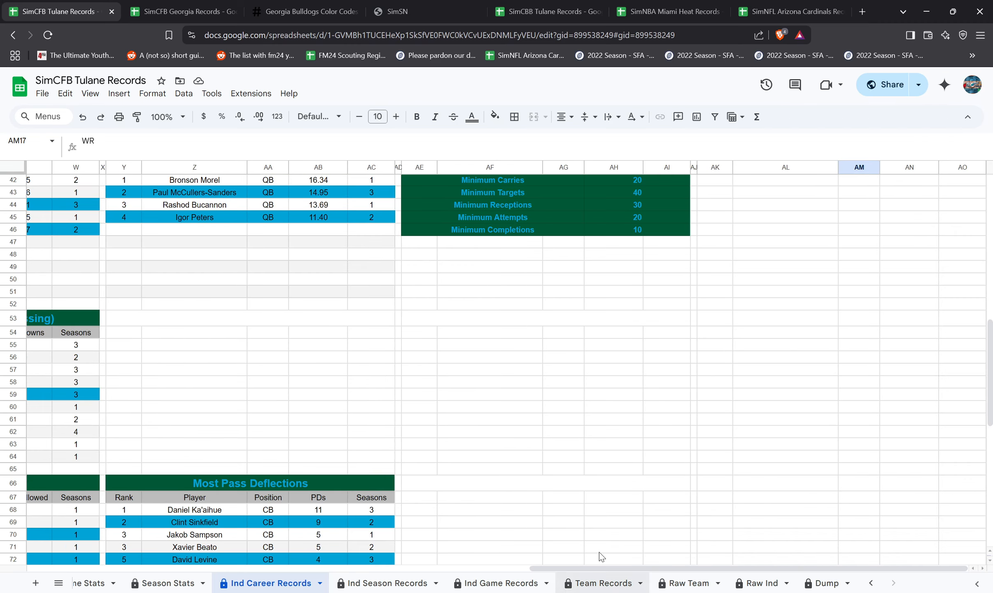
scroll(537, 510, up, 13)
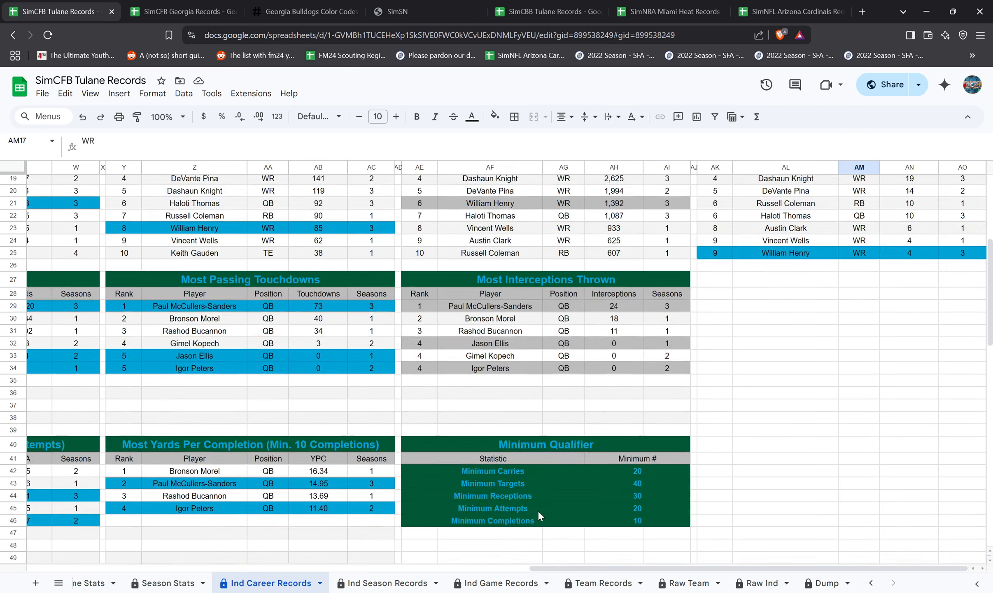
scroll(532, 500, down, 9)
scroll(525, 535, up, 9)
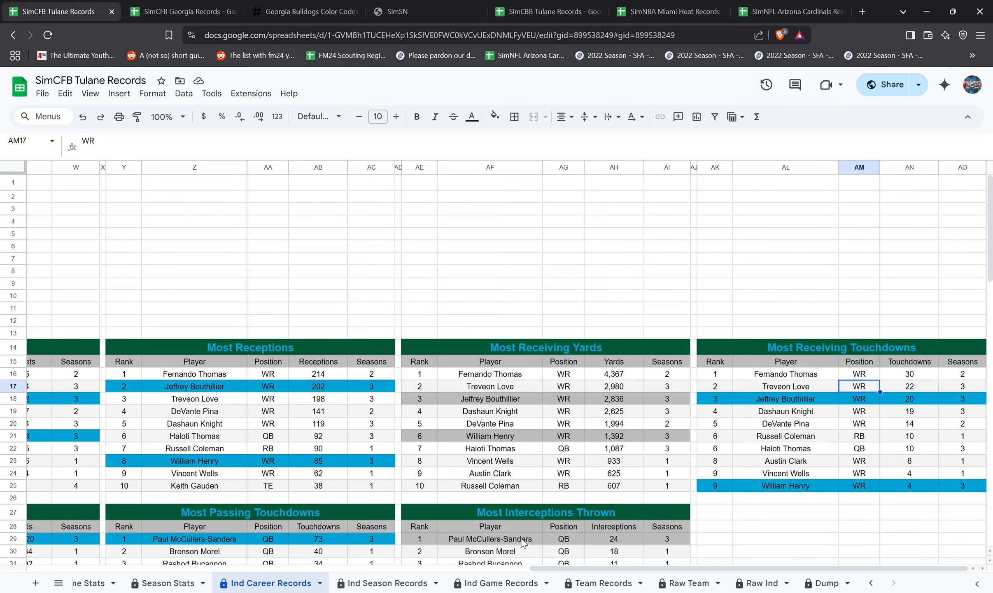
- Review the Tulane workbook's Ind Career Records, Team Records, Raw Team, All Time Stats and Raw Ind sheets
drag(535, 568, 28, 555)
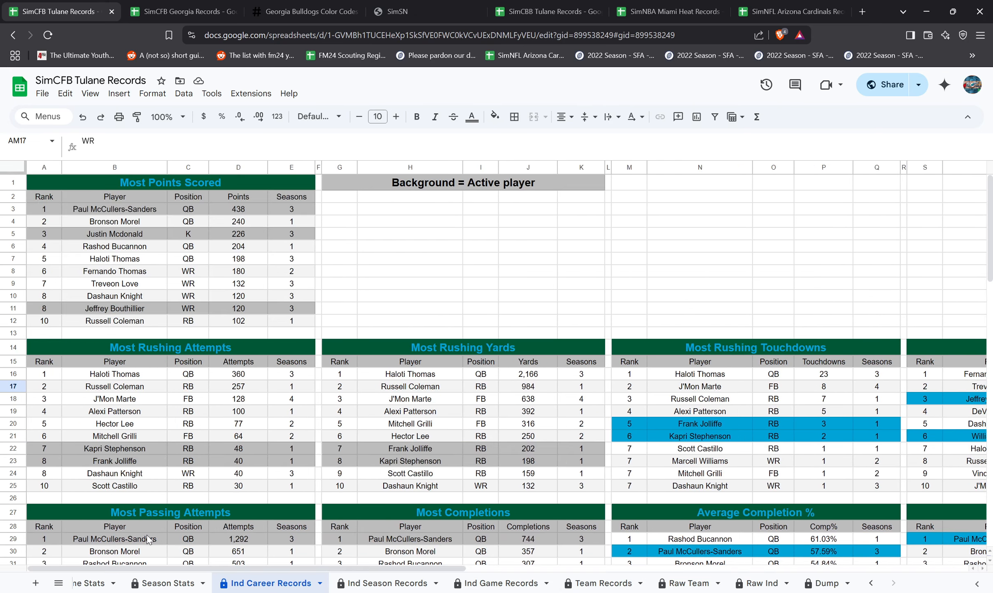
click(491, 584)
click(615, 586)
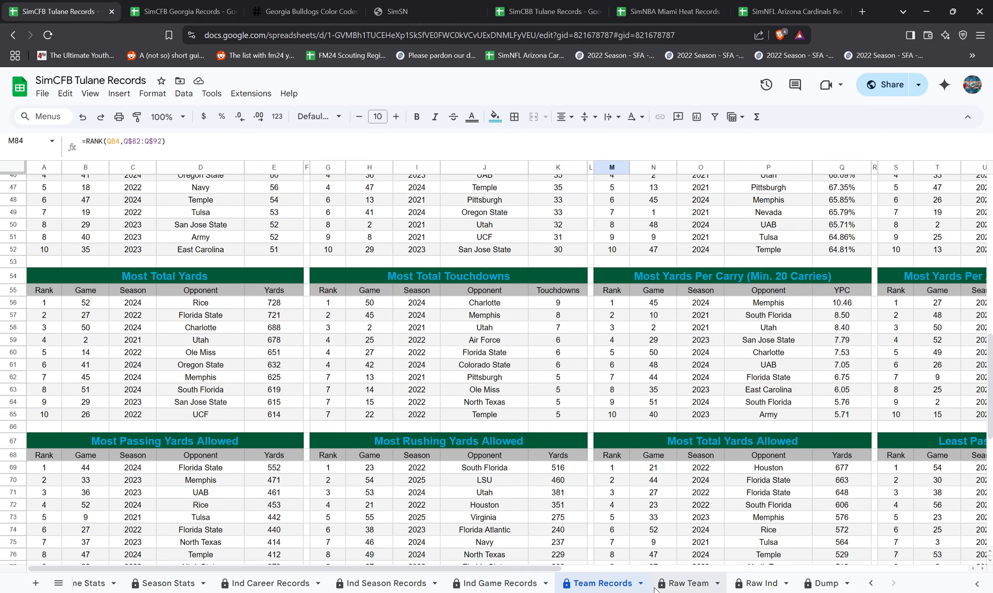
click(669, 586)
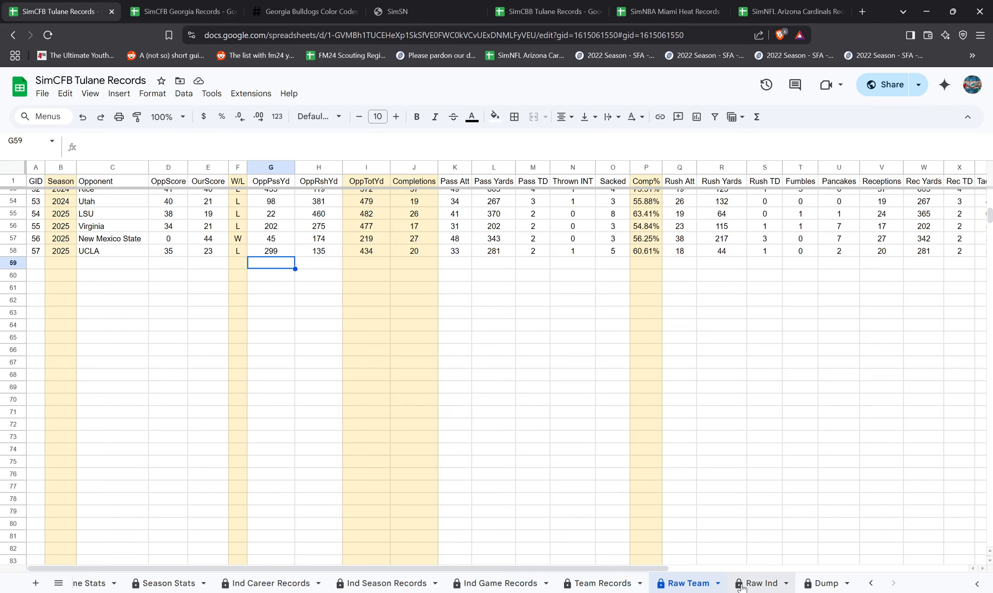
click(272, 582)
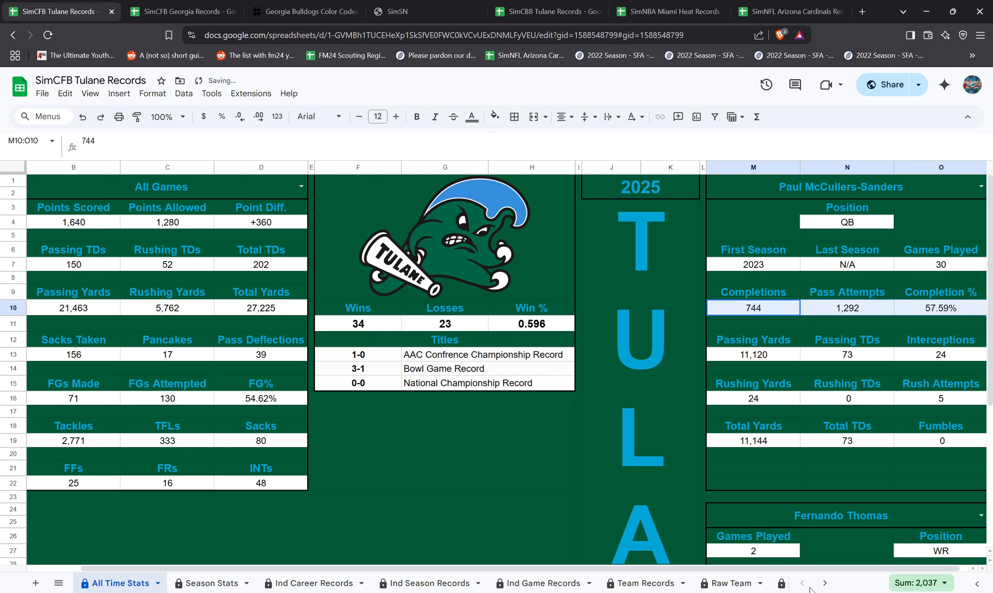
click(824, 583)
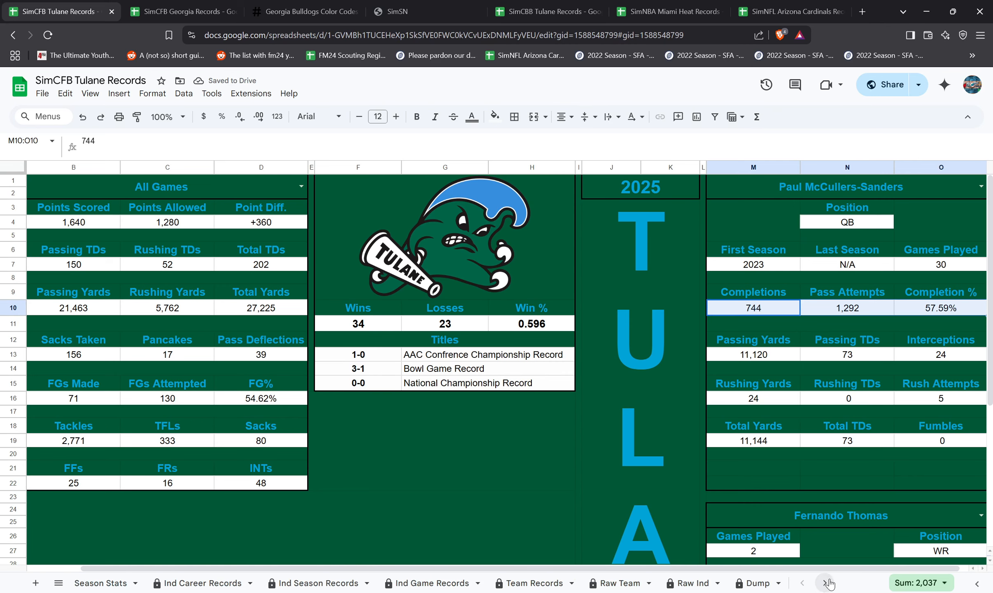
click(693, 585)
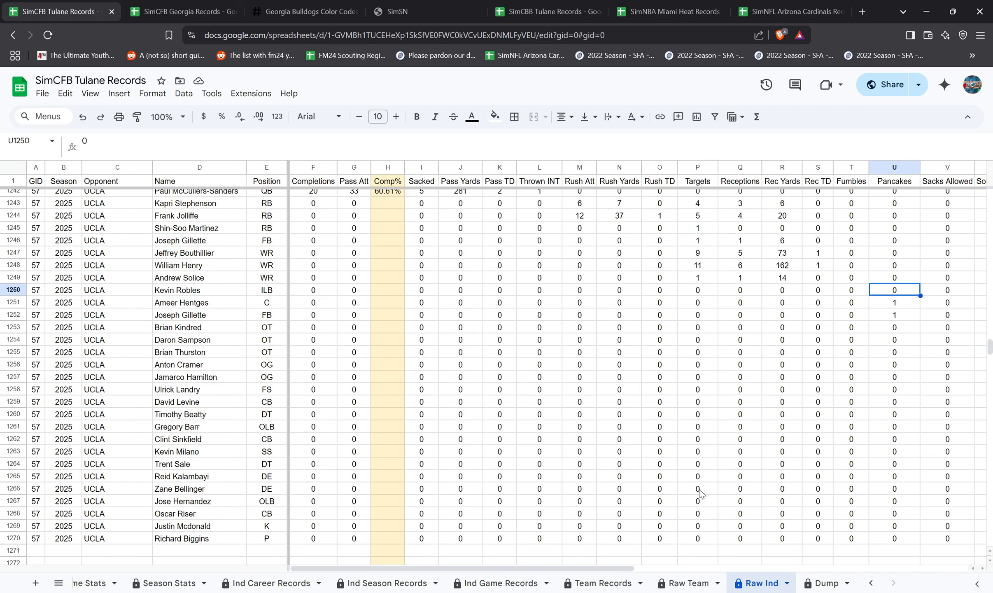
scroll(700, 492, down, 6)
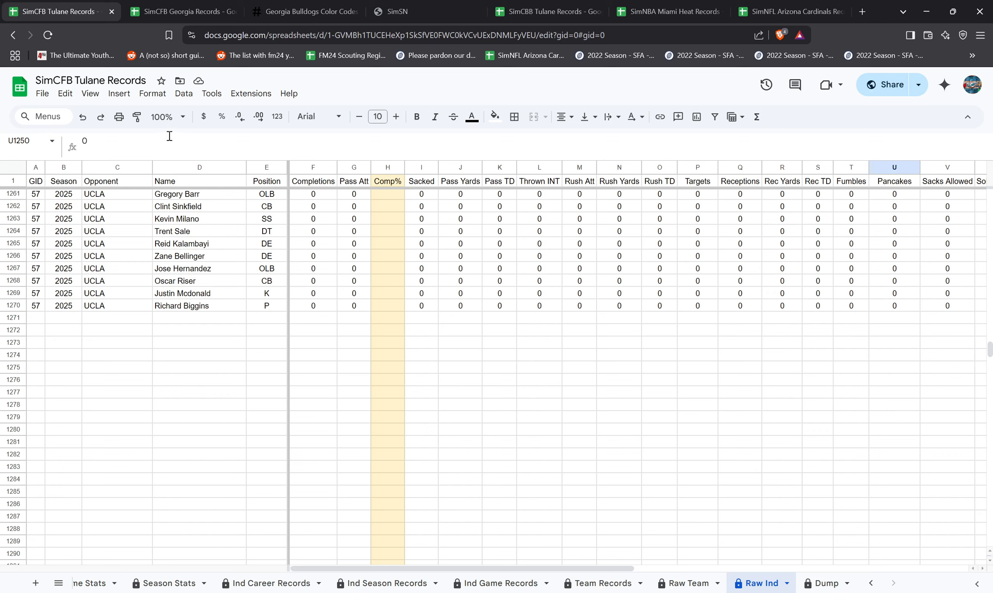
- Close the SimCFB Georgia Records spreadsheet, the Georgia Bulldogs color codes page and the SimSN page, returning to SimCFB Tulane Records
click(160, 6)
middle_click(172, 3)
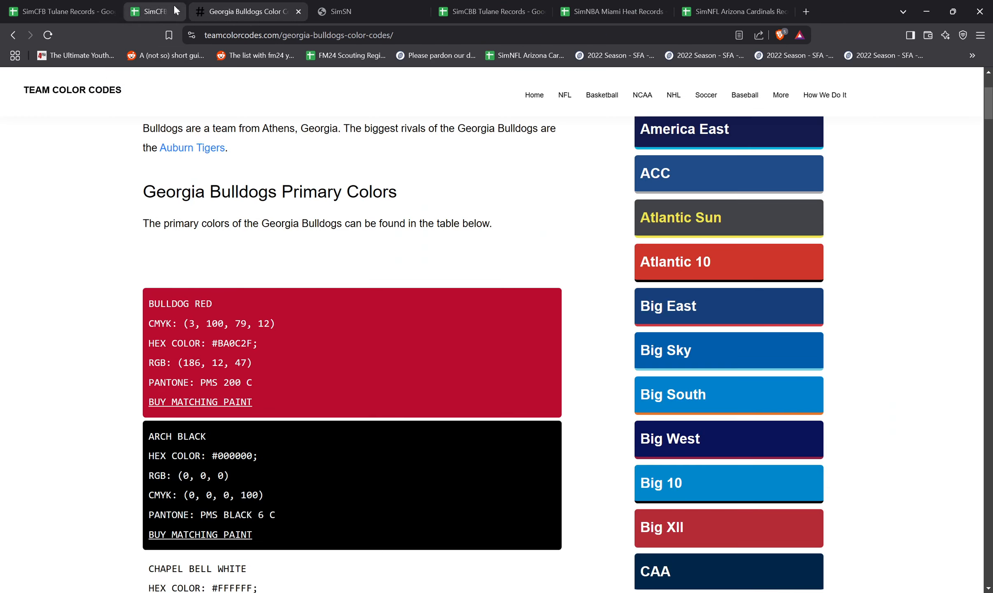
middle_click(174, 5)
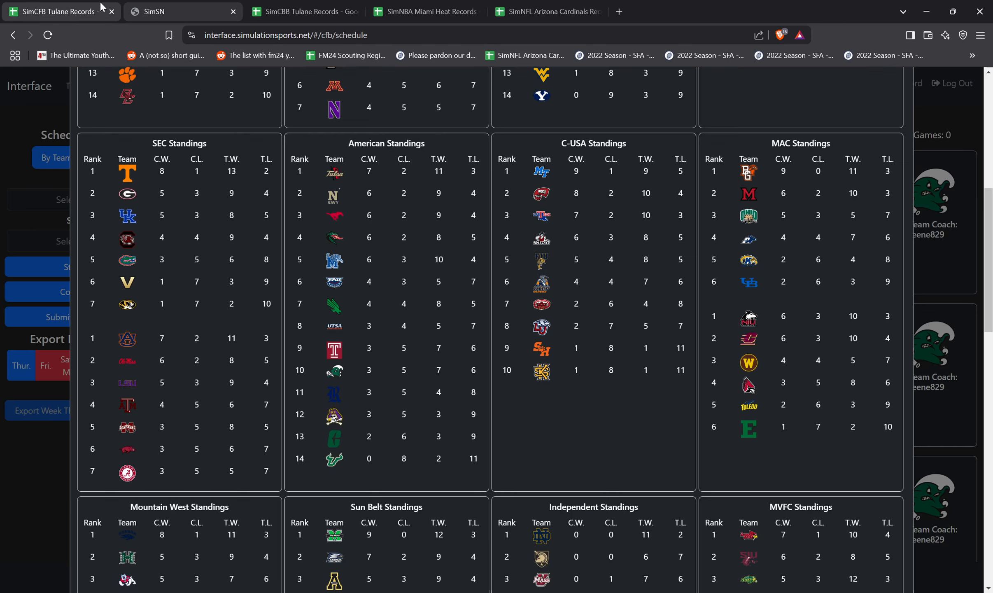
middle_click(136, 10)
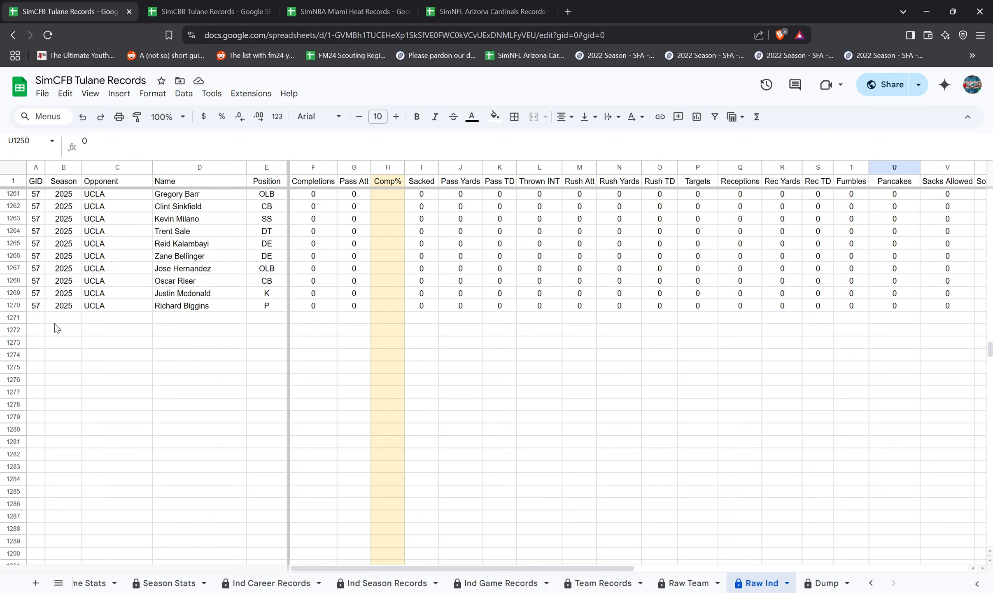
- Inspect the end of the Raw Ind data and the by-season team and player lists on the Dump sheet, returning to Raw Ind
click(41, 317)
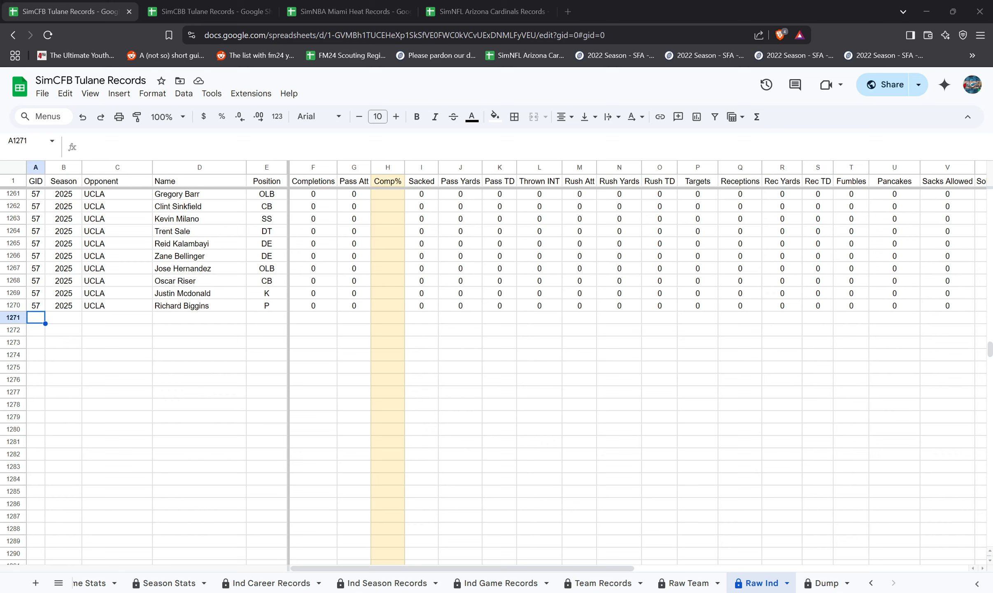
click(453, 405)
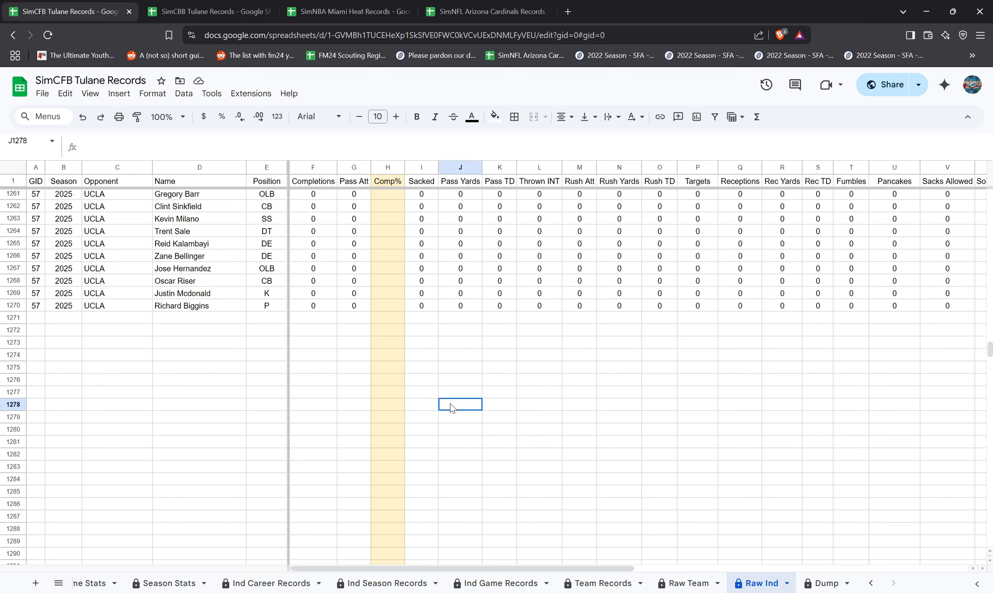
click(67, 320)
scroll(321, 432, up, 7)
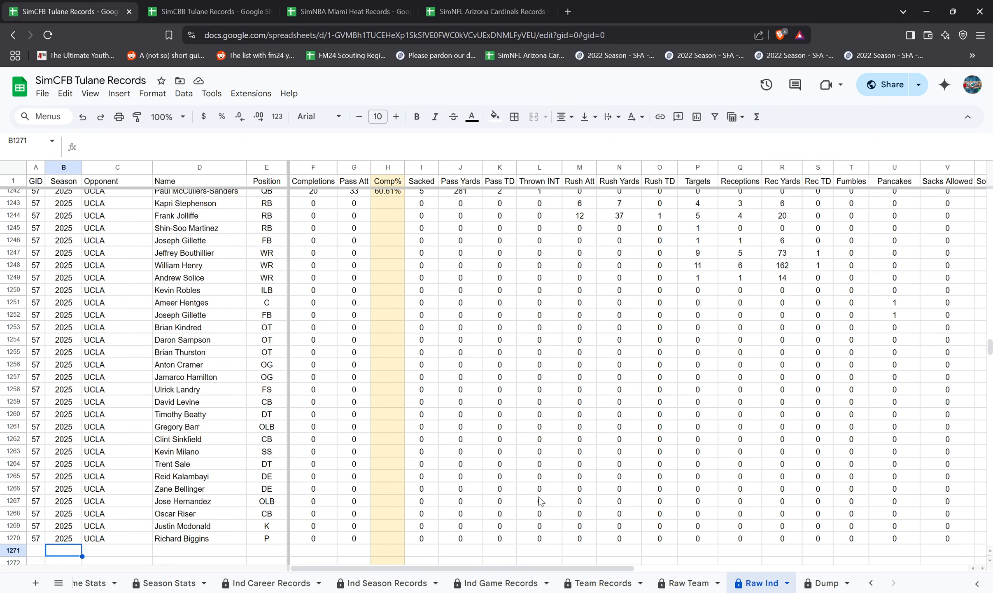
scroll(152, 469, down, 3)
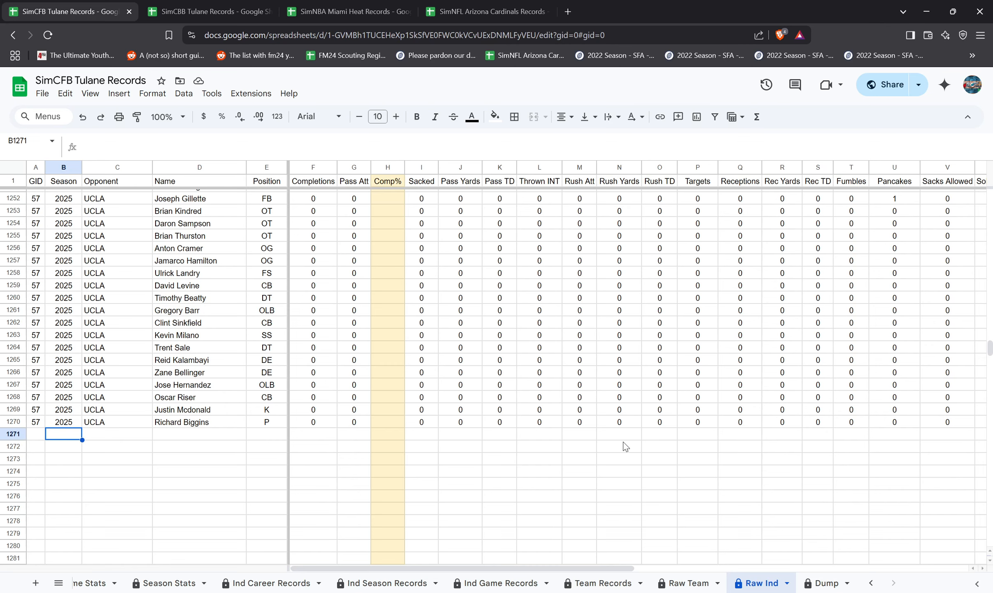
scroll(626, 447, down, 2)
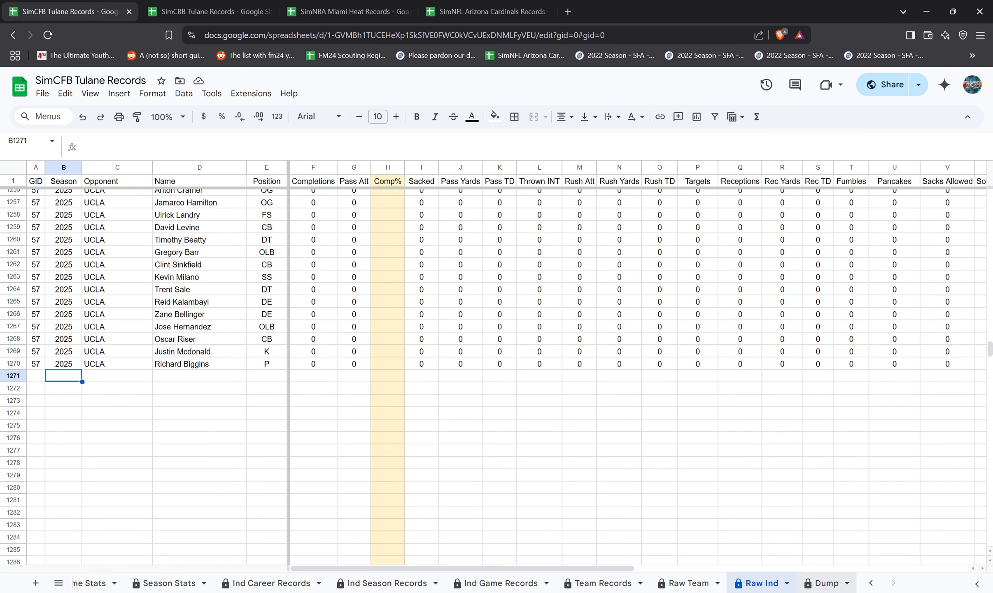
click(825, 583)
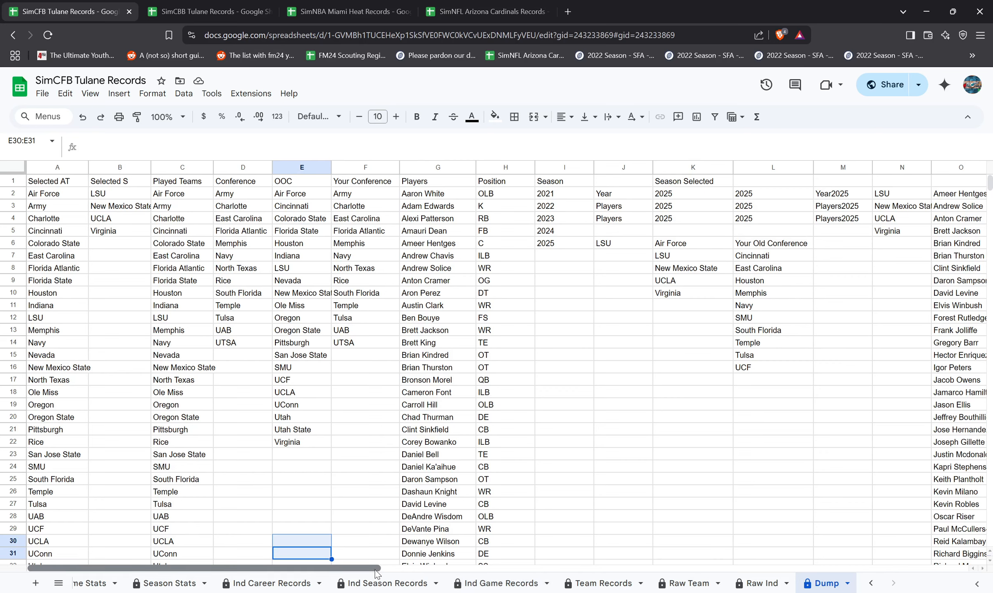
drag(376, 568, 768, 568)
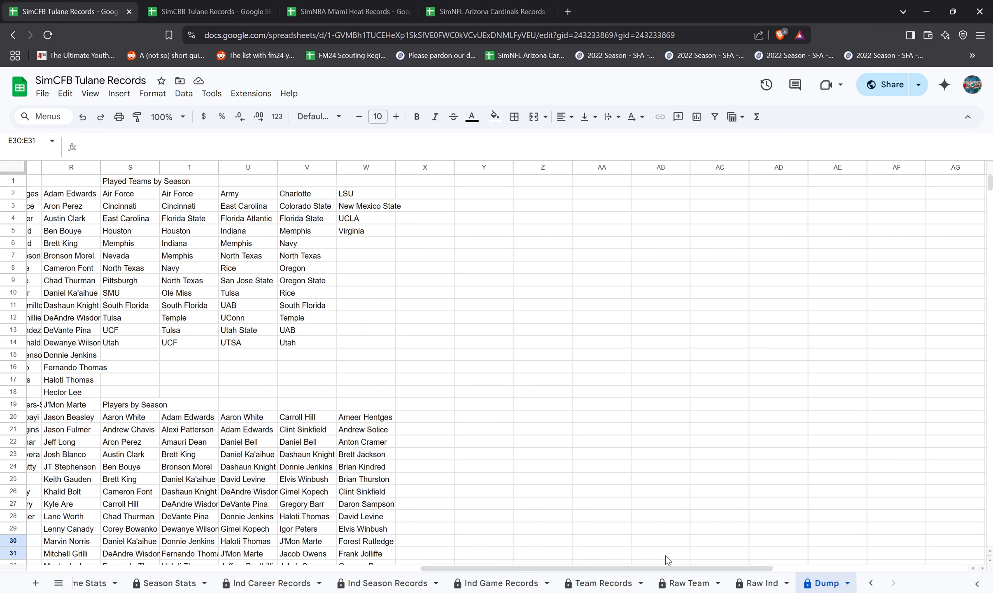
click(757, 584)
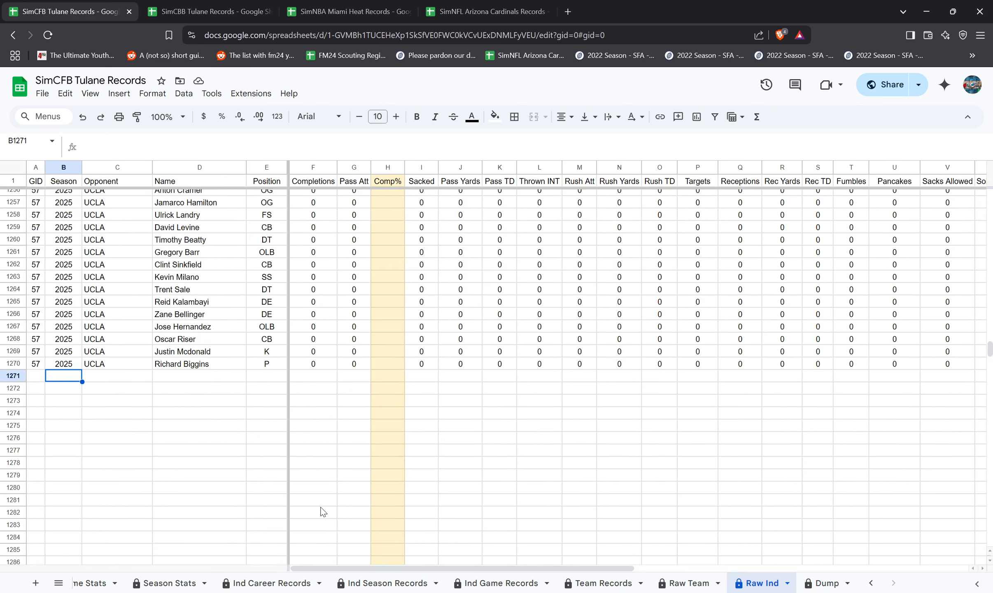
- Begin row 1271 of Raw Ind with GID 58, season 2026 and opponent Temple
key(Left)
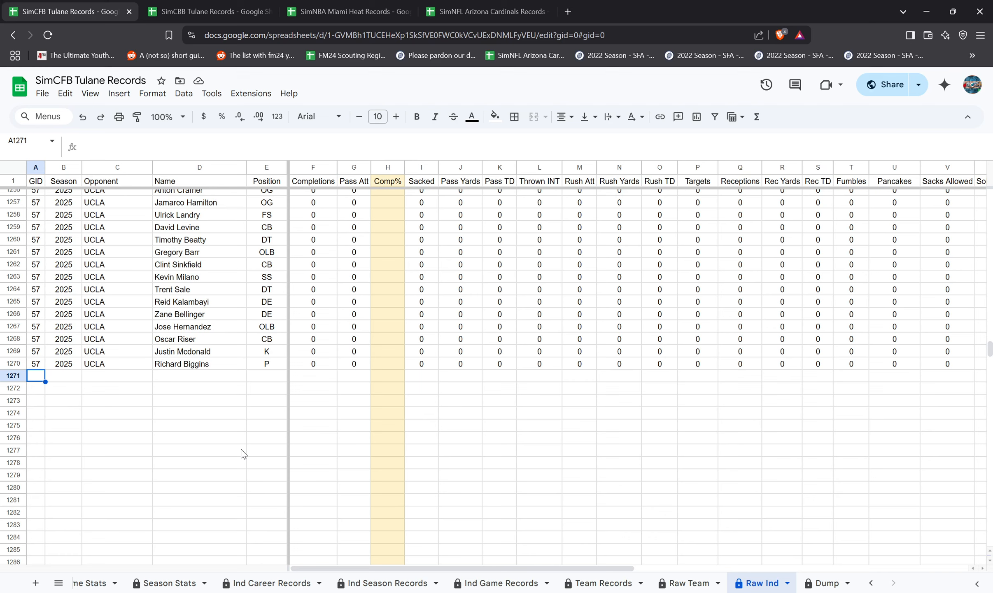
text(58)
key(Tab)
text(20)
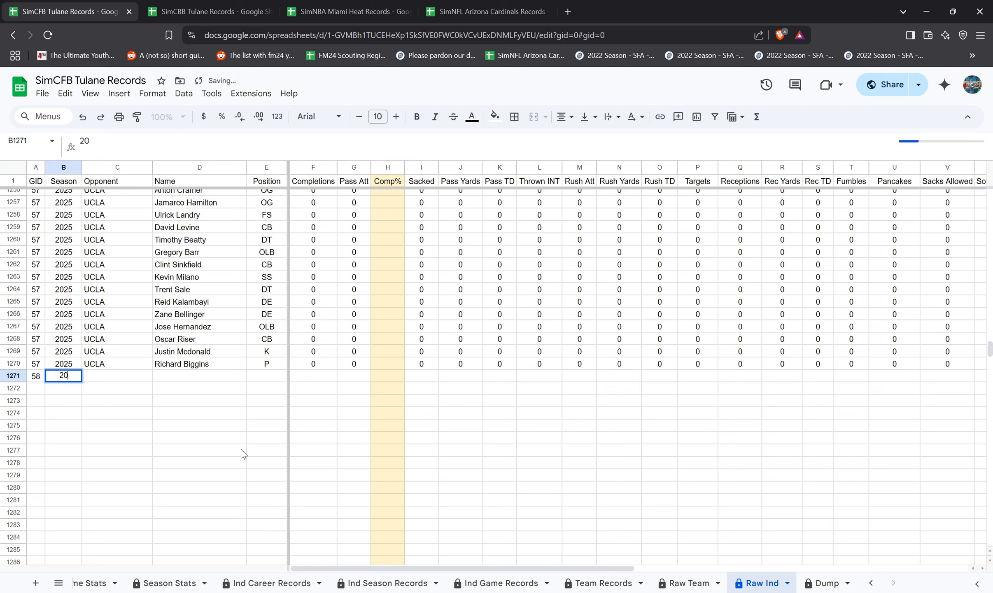
text(26)
key(Tab)
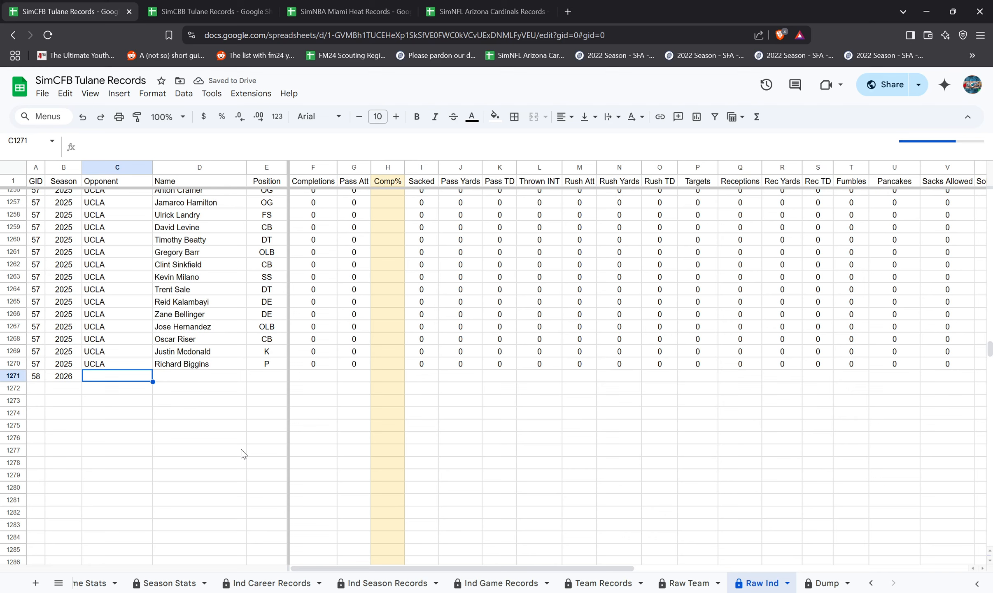
text(tEM)
key(BackSpace)
key(BackSpace)
key(BackSpace)
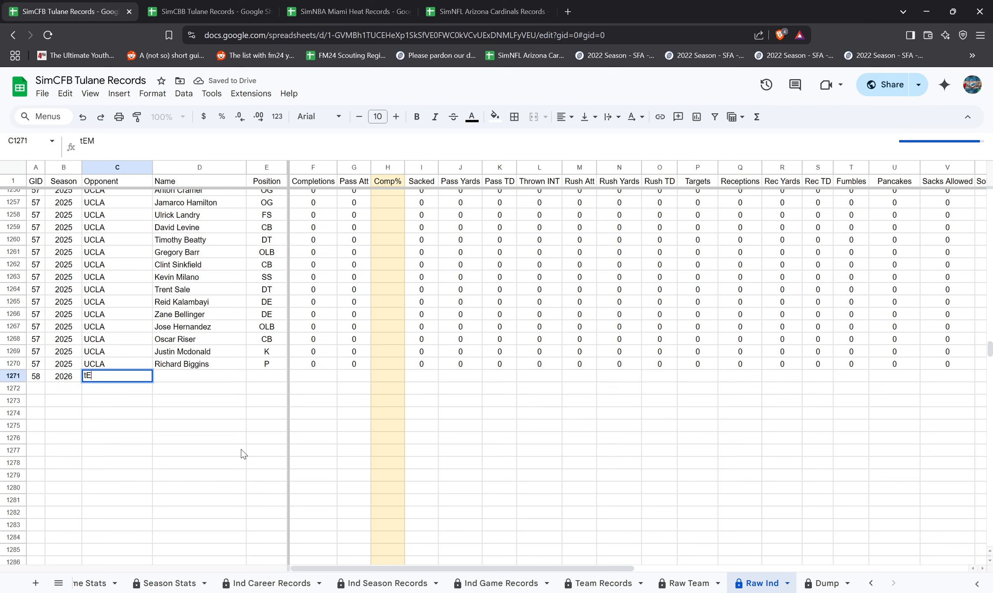
text(Temple)
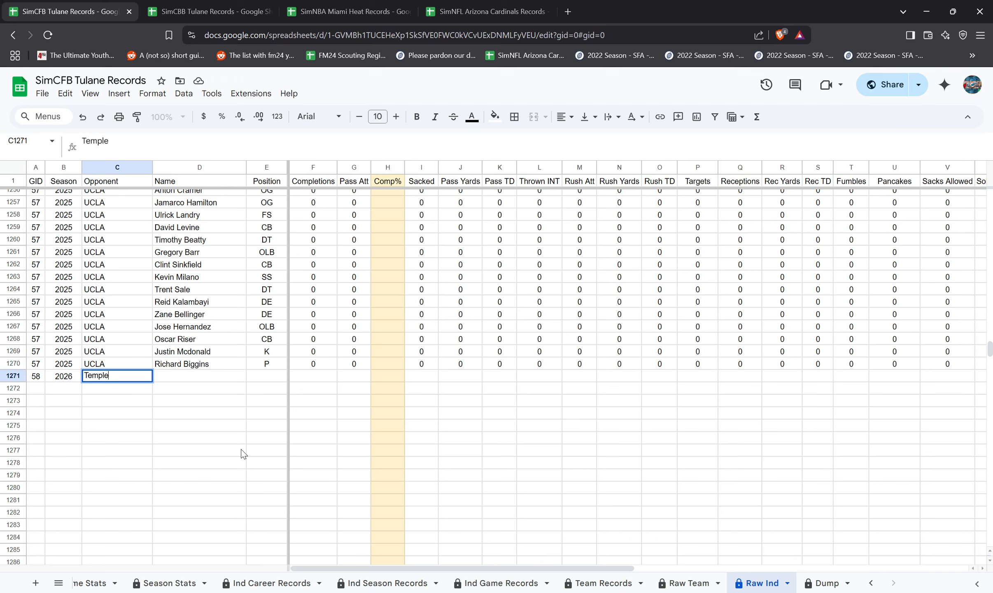
key(Tab)
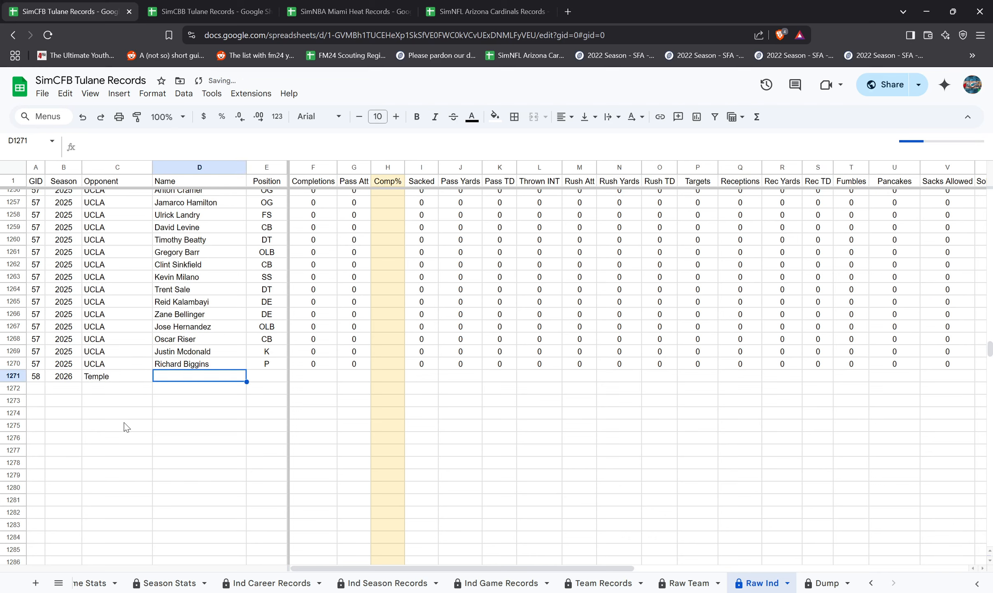
- Copy all the UCLA game rows (1242 to 1270) in Raw Ind and paste them starting at row 1271
scroll(127, 424, up, 3)
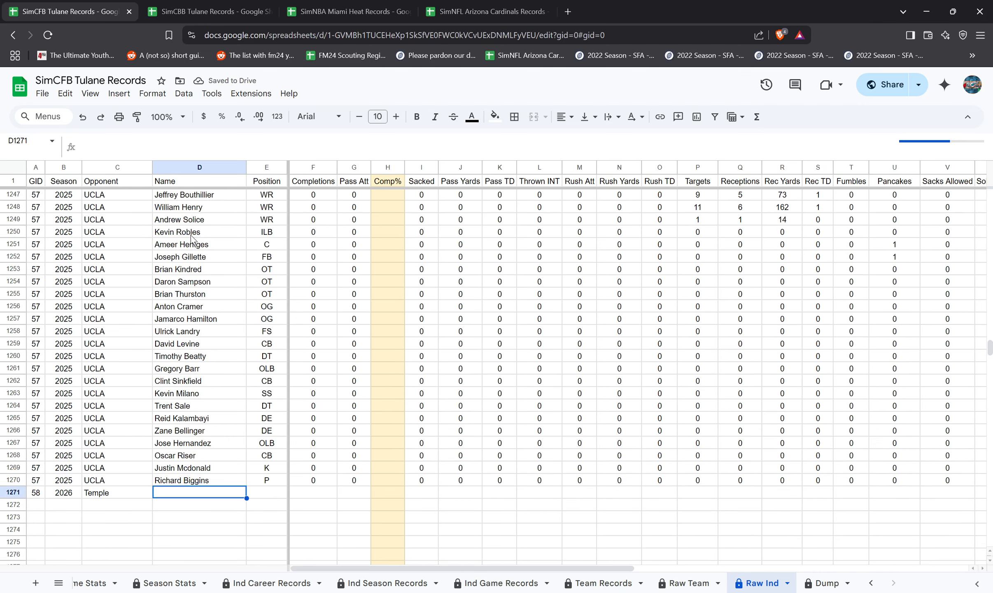
scroll(200, 247, up, 3)
click(199, 252)
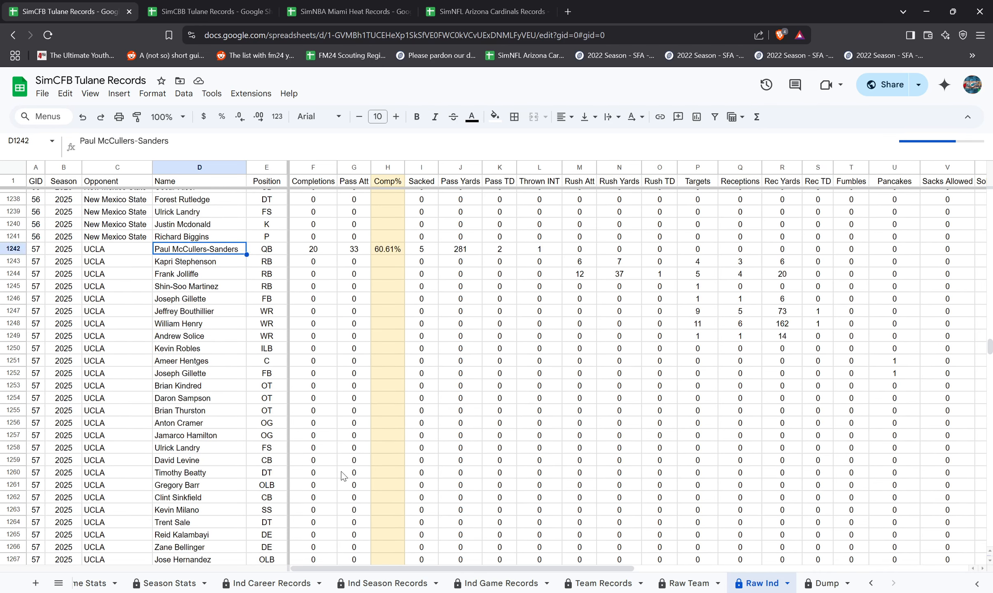
drag(363, 568, 926, 567)
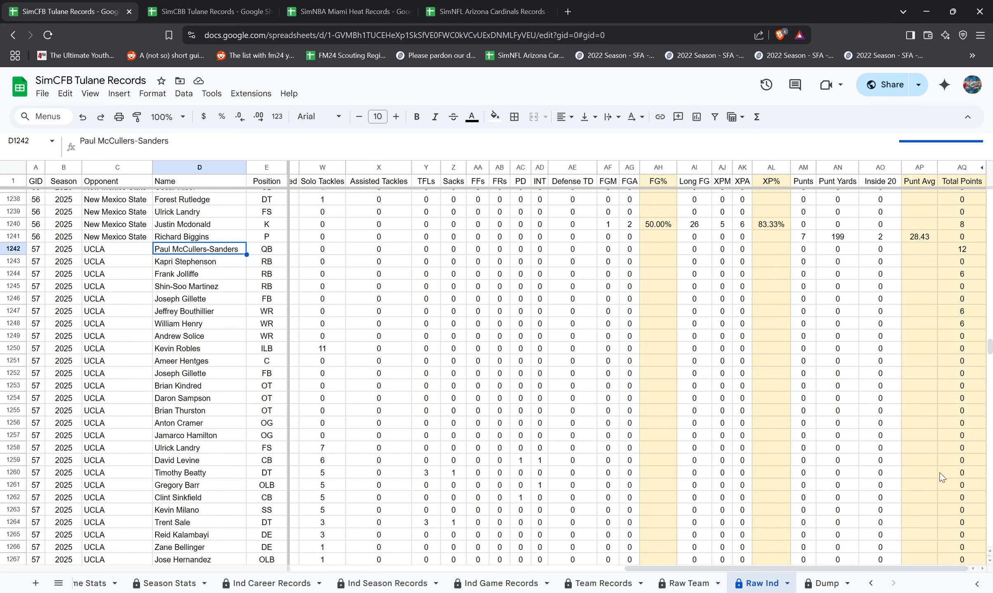
scroll(774, 481, down, 3)
scroll(12, 231, up, 3)
click(12, 249)
scroll(66, 329, down, 5)
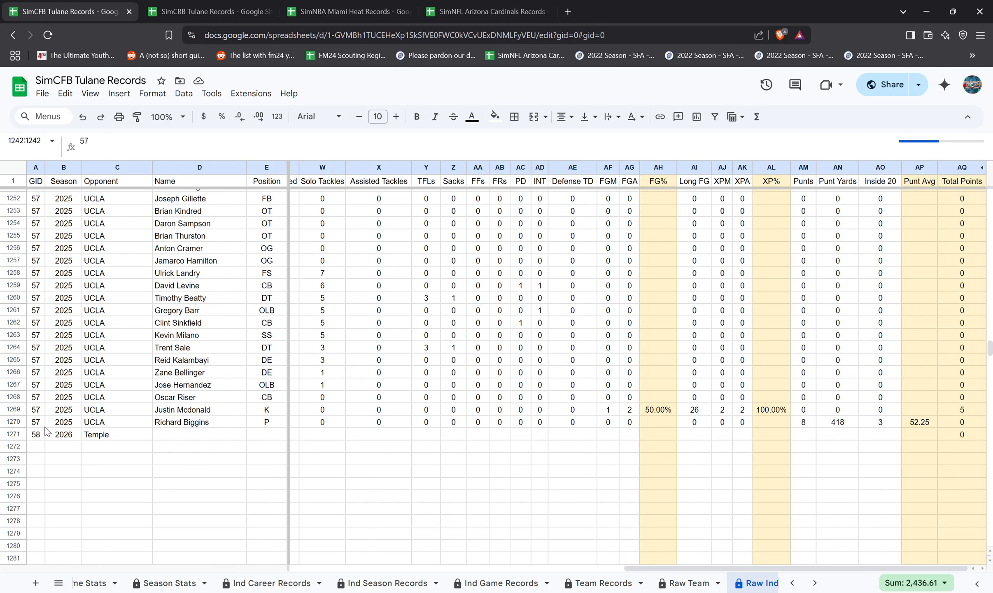
shift+click(13, 421)
key(ctrl+c)
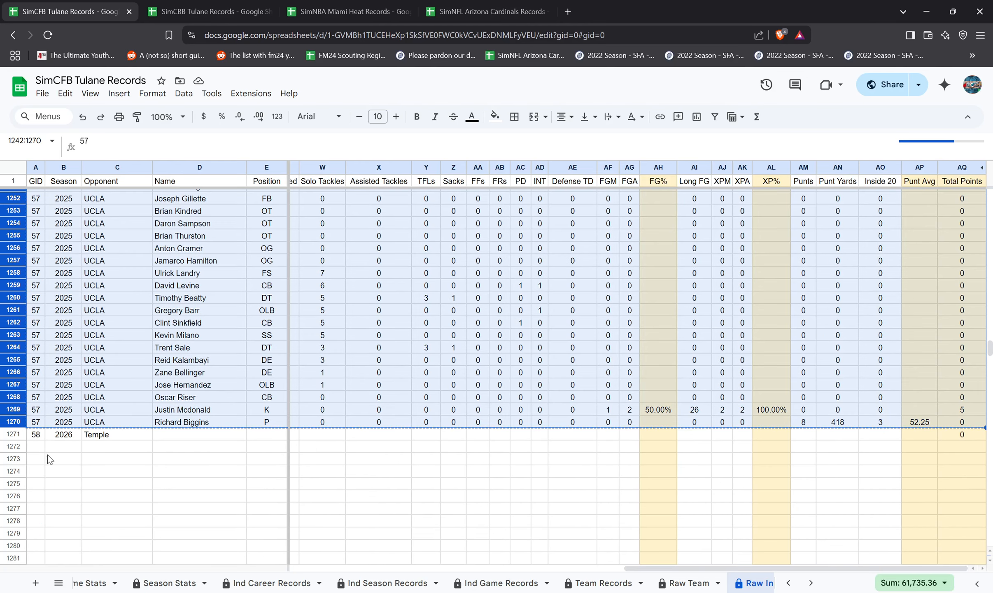
click(36, 433)
key(ctrl+v)
- Change the first pasted row, 1271, to GID 58, season 2026 and opponent Temple
click(36, 436)
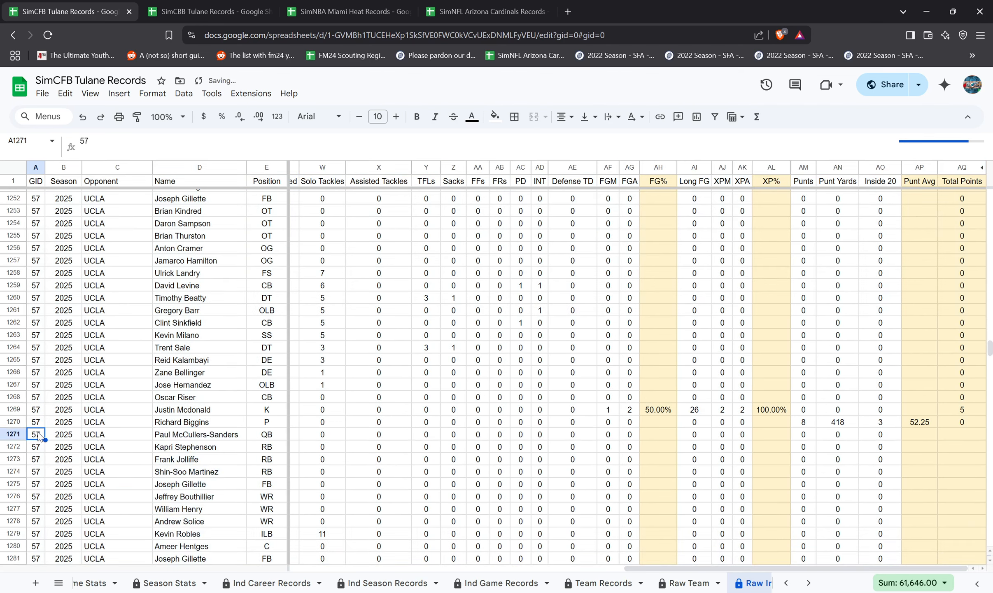
text(58)
key(Tab)
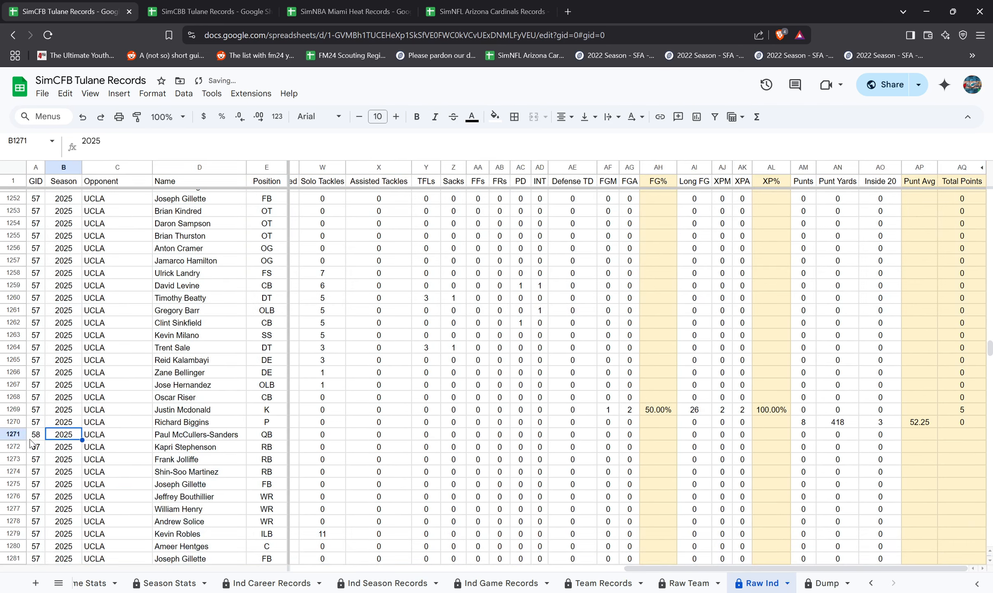
text(2026)
key(Tab)
text(Te)
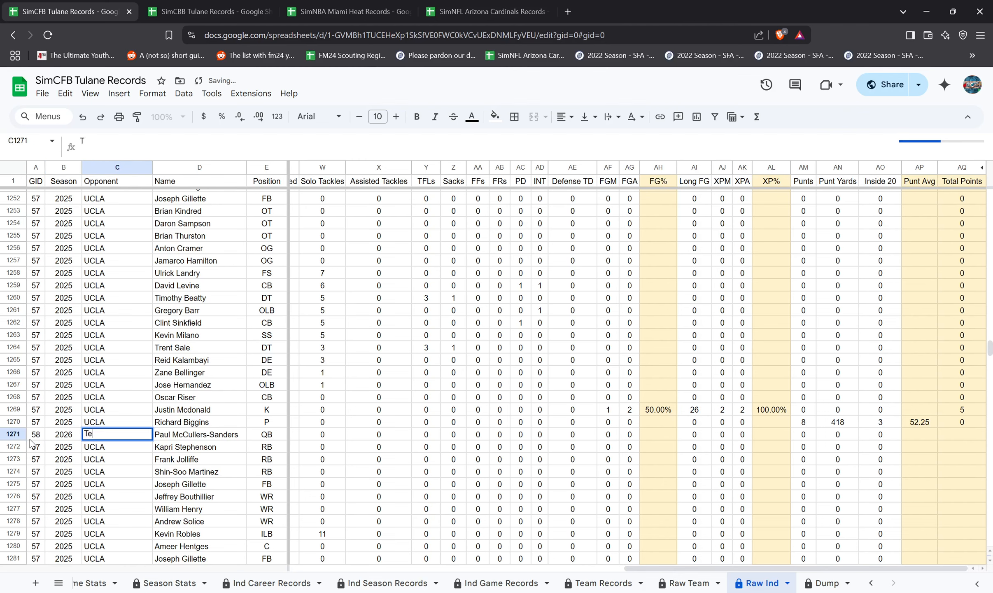
text(mplae)
key(Left)
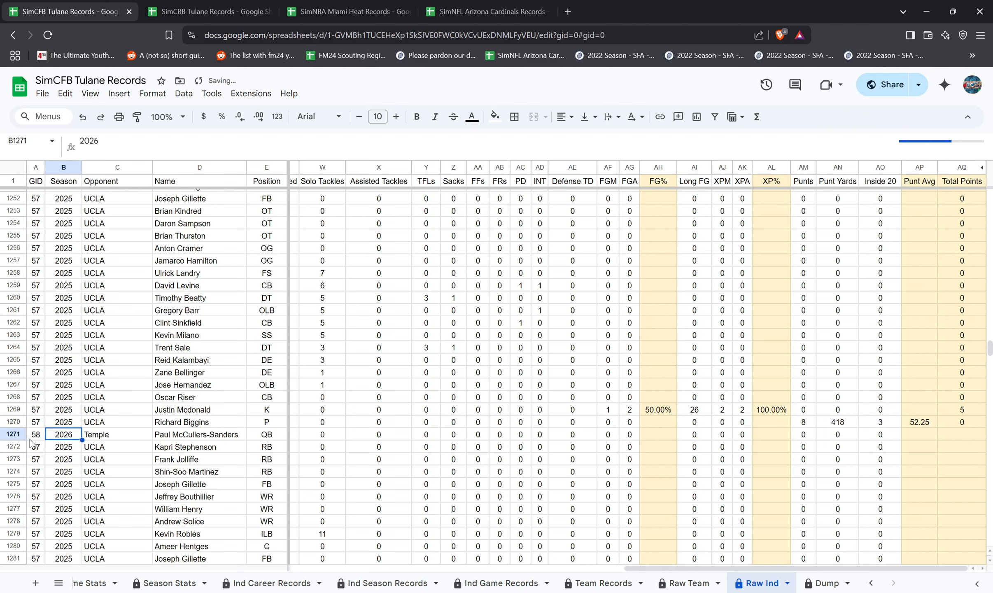
- Fill the GID, season and opponent values of row 1271 (A1271:C1271) down through row 1299
key(Left)
key(shift+Right)
key(shift+Right)
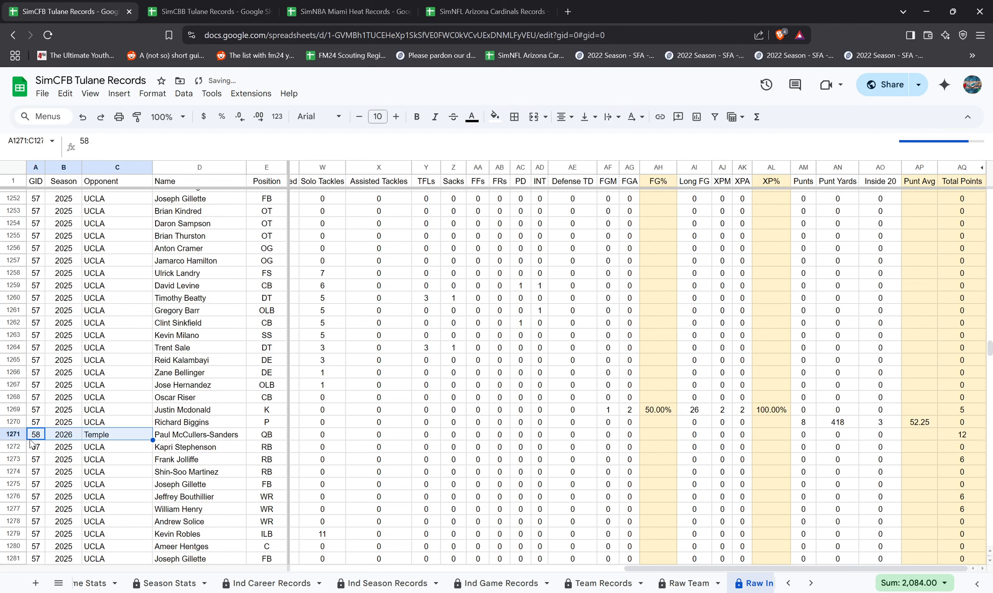
drag(151, 439, 136, 495)
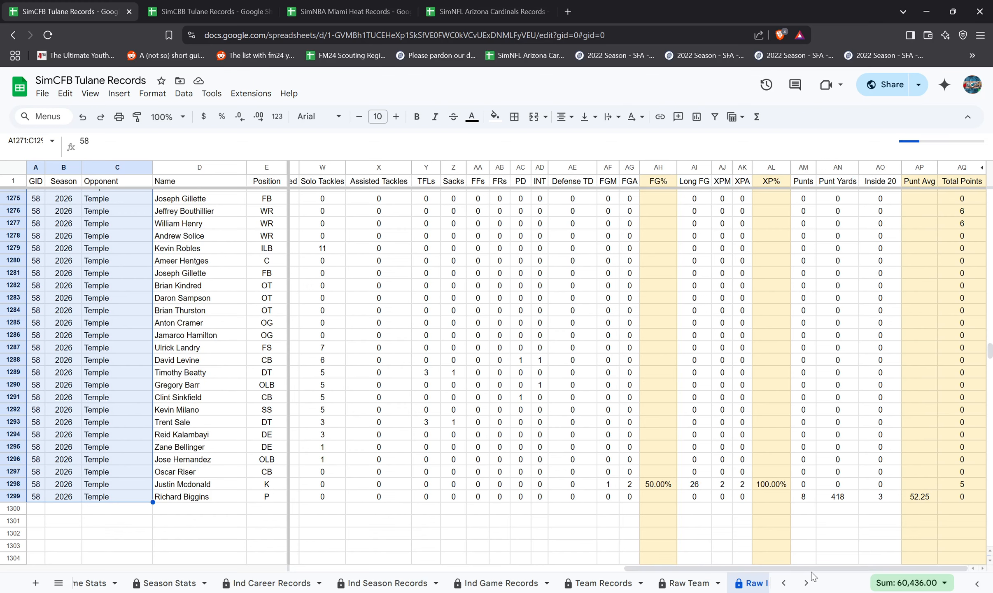
- Set the season year above the TULANE lettering in All Time Stats to 2026 and look over the sheet's stats
drag(812, 569, 346, 562)
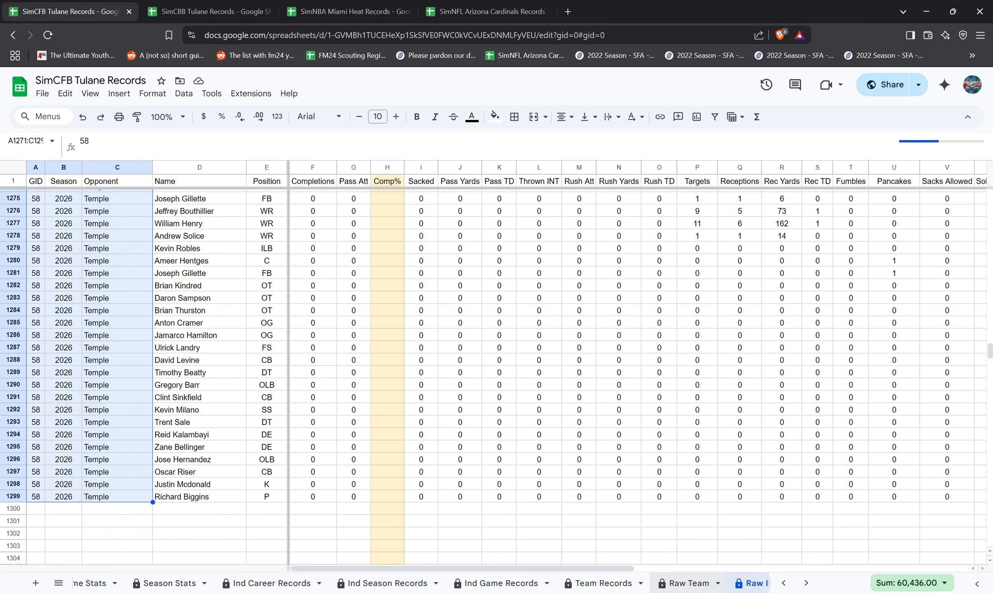
click(784, 583)
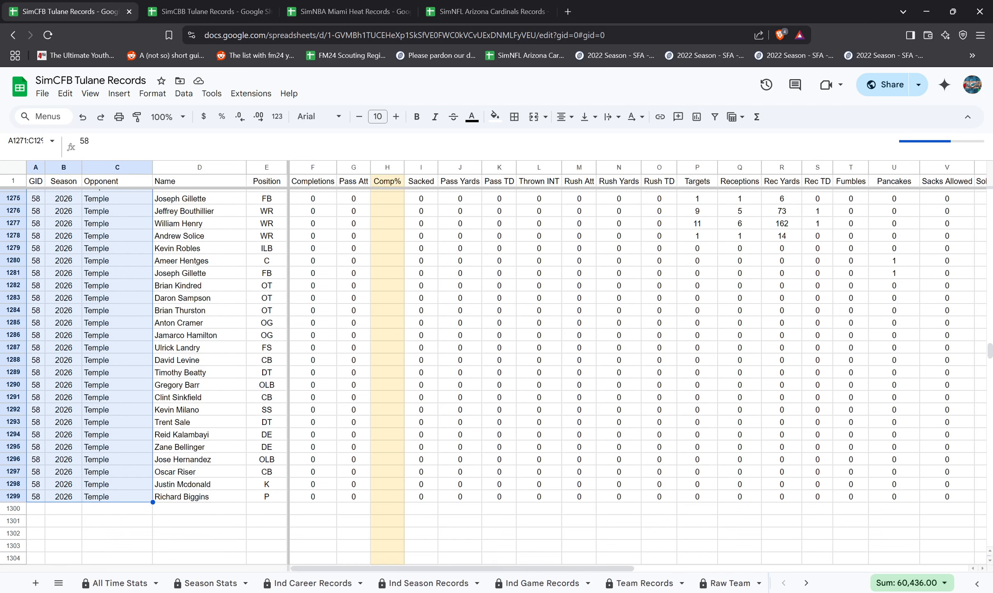
click(139, 587)
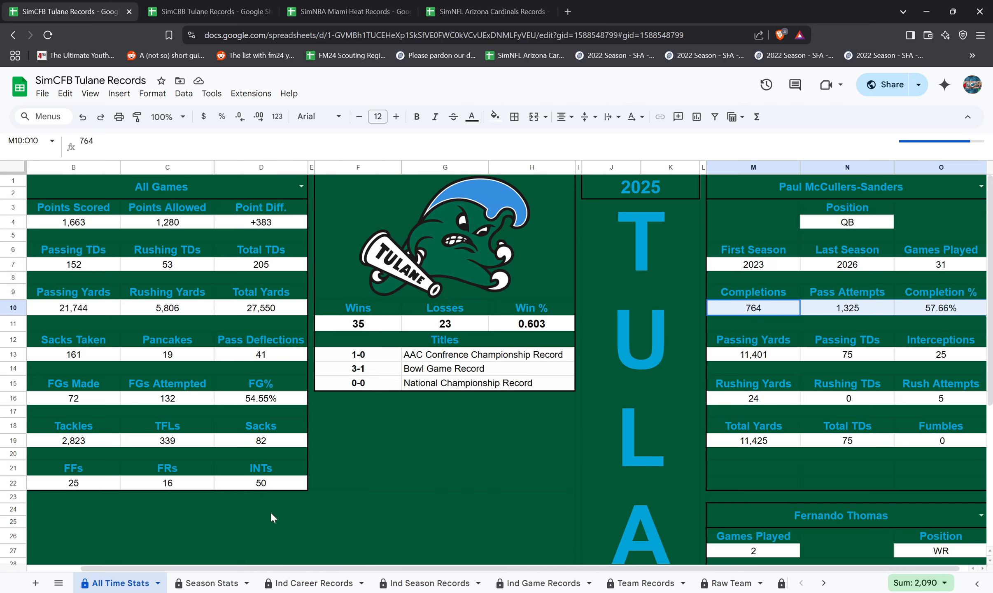
click(635, 187)
key(Return)
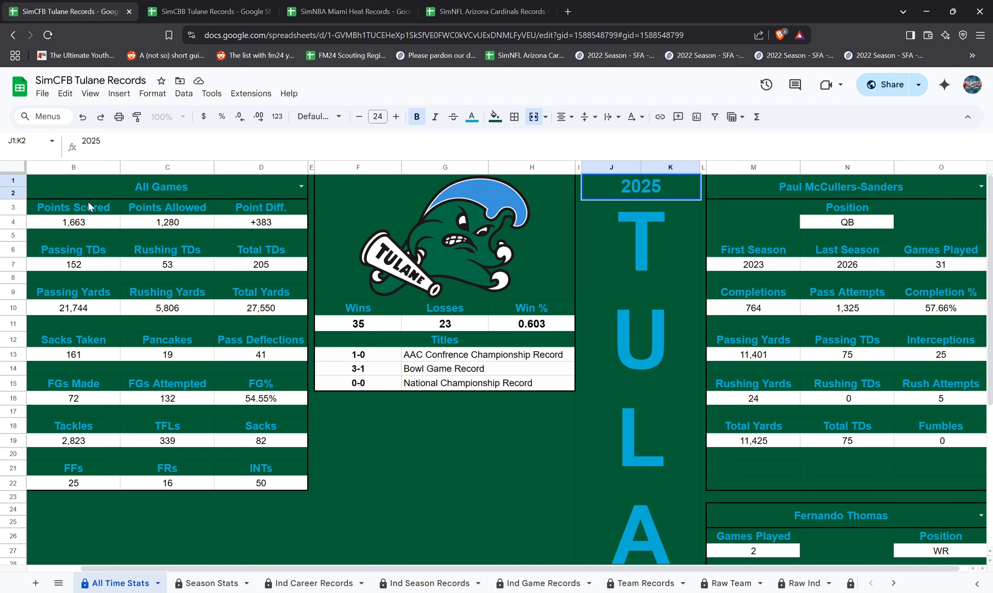
key(BackSpace)
text(6)
key(Return)
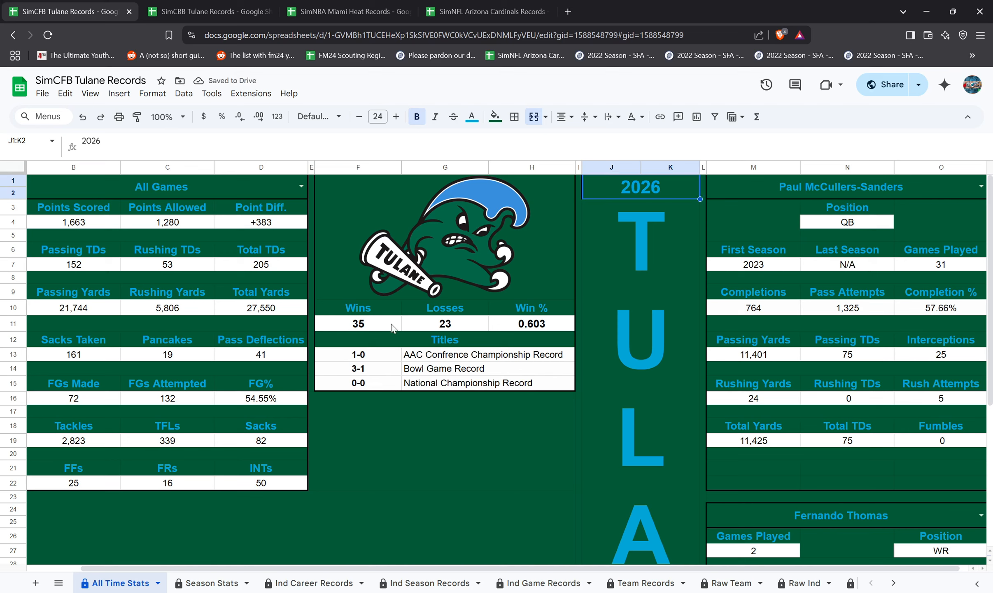
scroll(308, 371, down, 6)
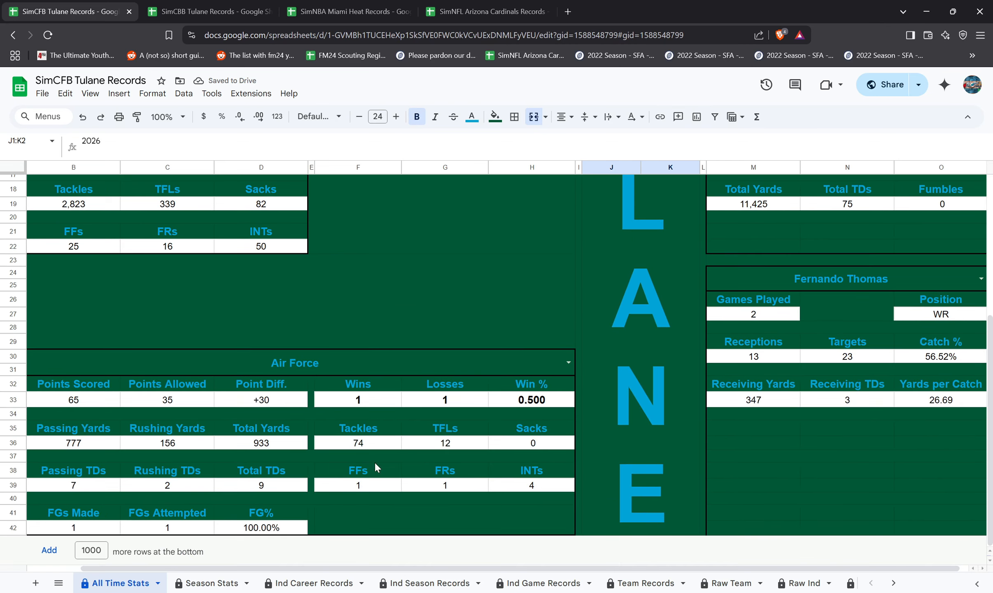
- Choose 2026 as the displayed season in Season Stats and check the Total Yards cell D10
click(212, 583)
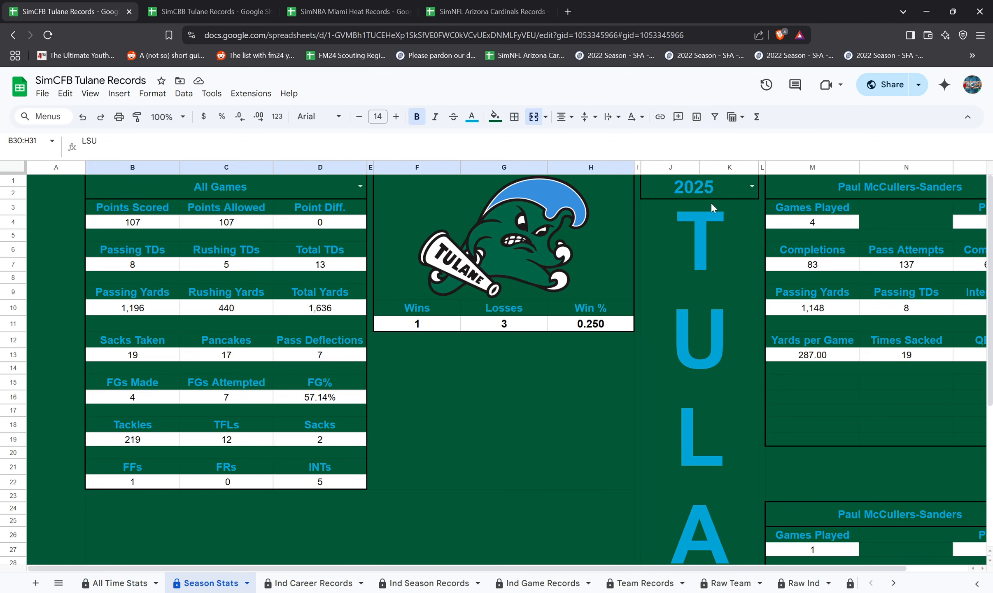
click(751, 187)
click(467, 363)
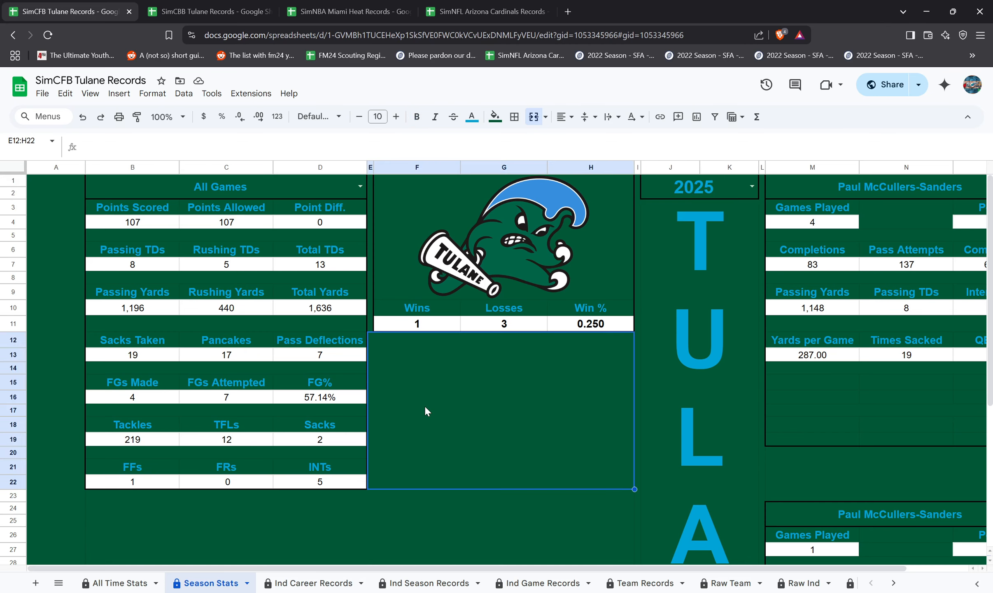
scroll(400, 418, down, 6)
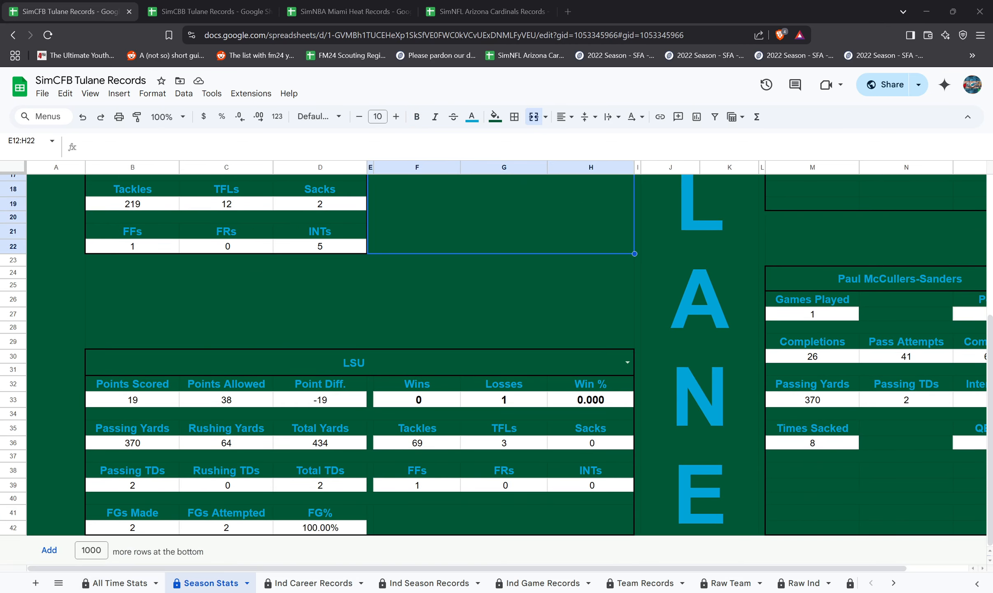
click(147, 586)
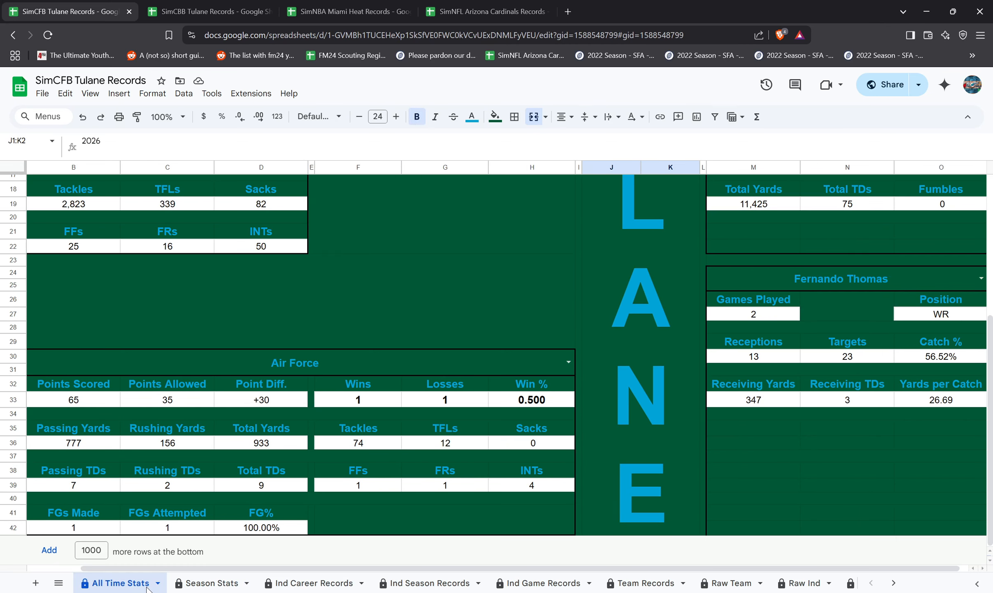
click(211, 583)
scroll(444, 502, up, 6)
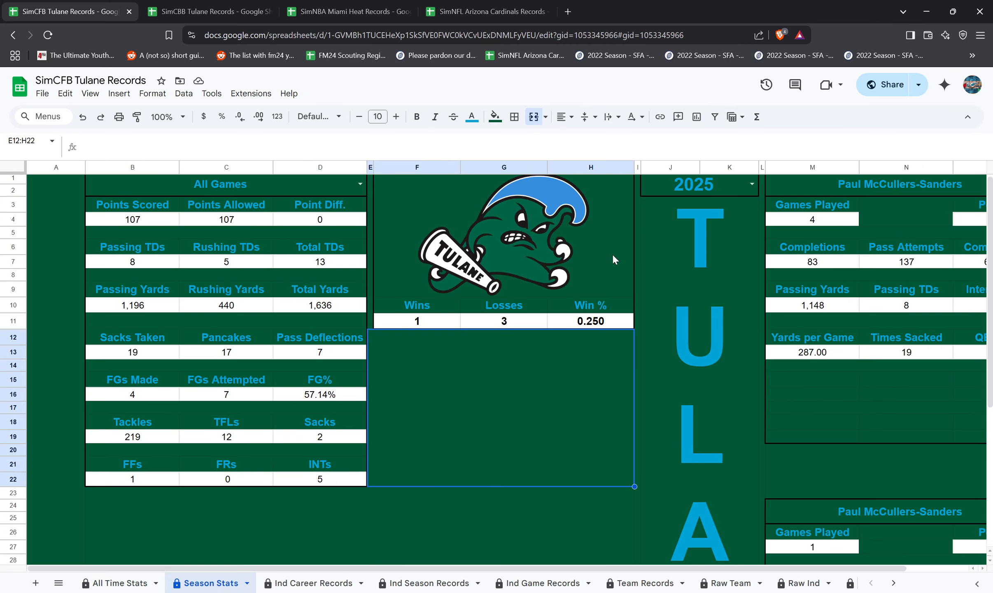
click(752, 185)
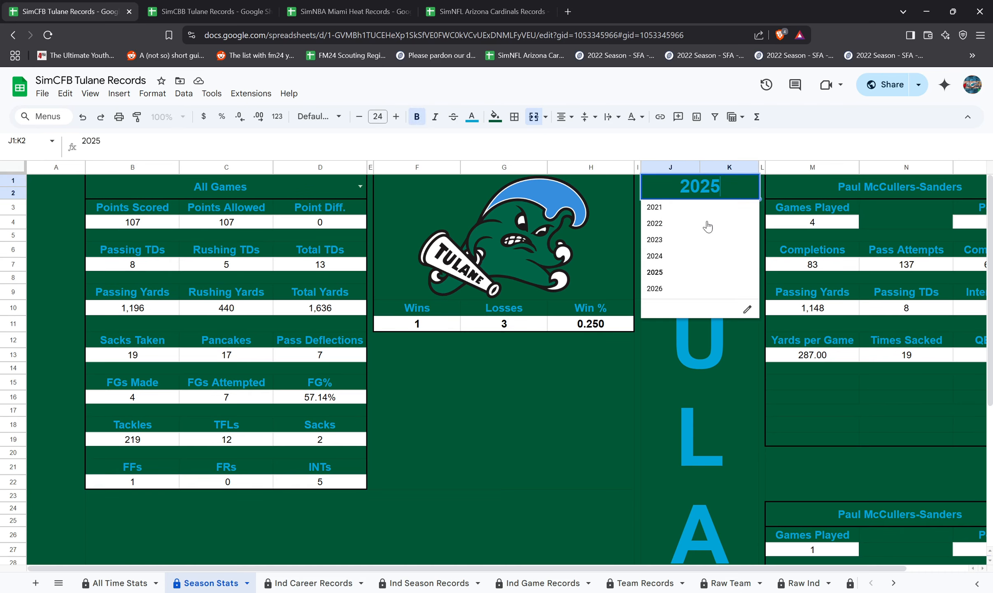
click(680, 288)
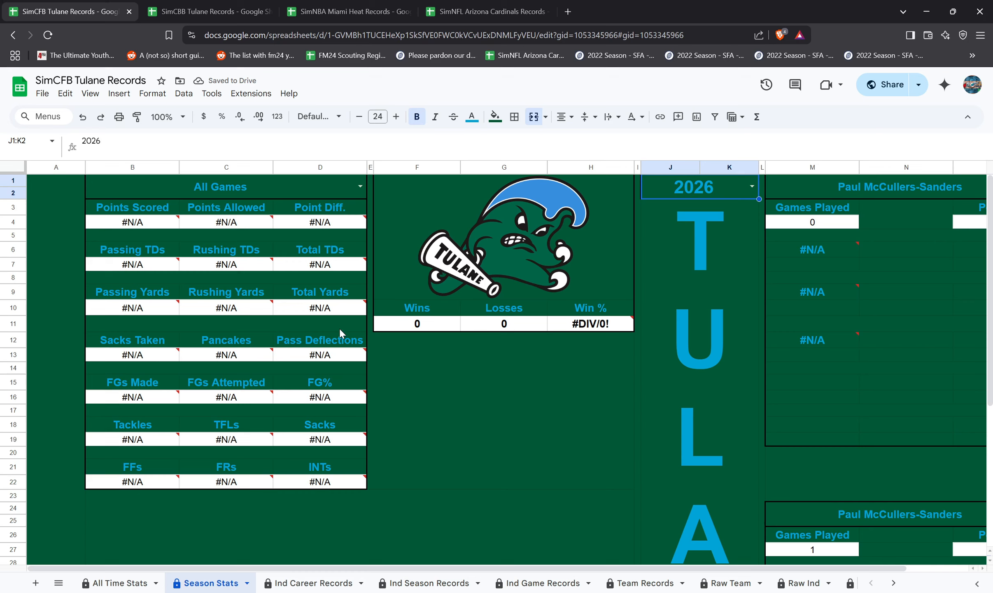
click(325, 308)
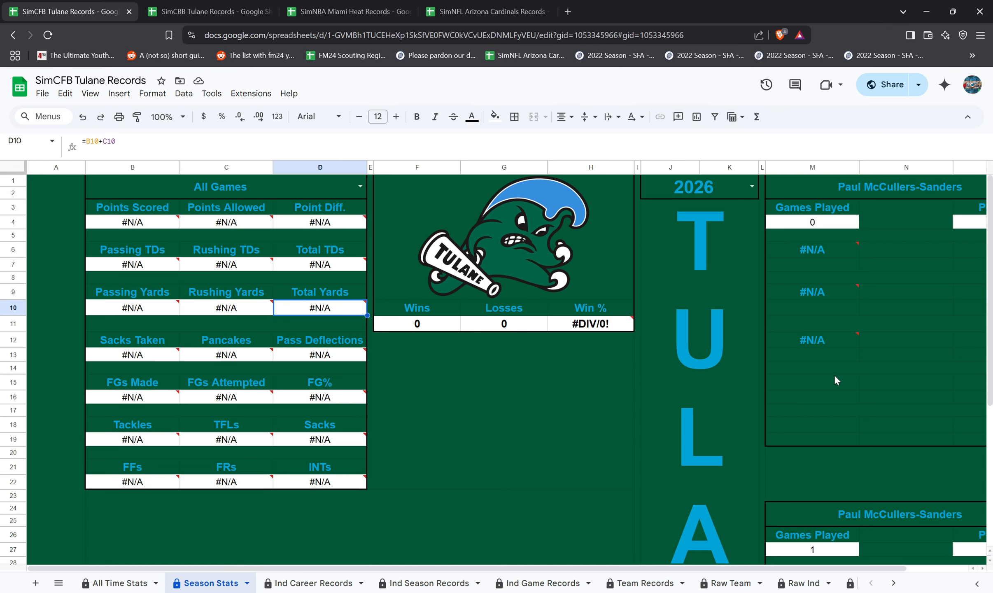
- In the Dump sheet, copy the 2025 played-teams formula from W2 into X2
click(893, 583)
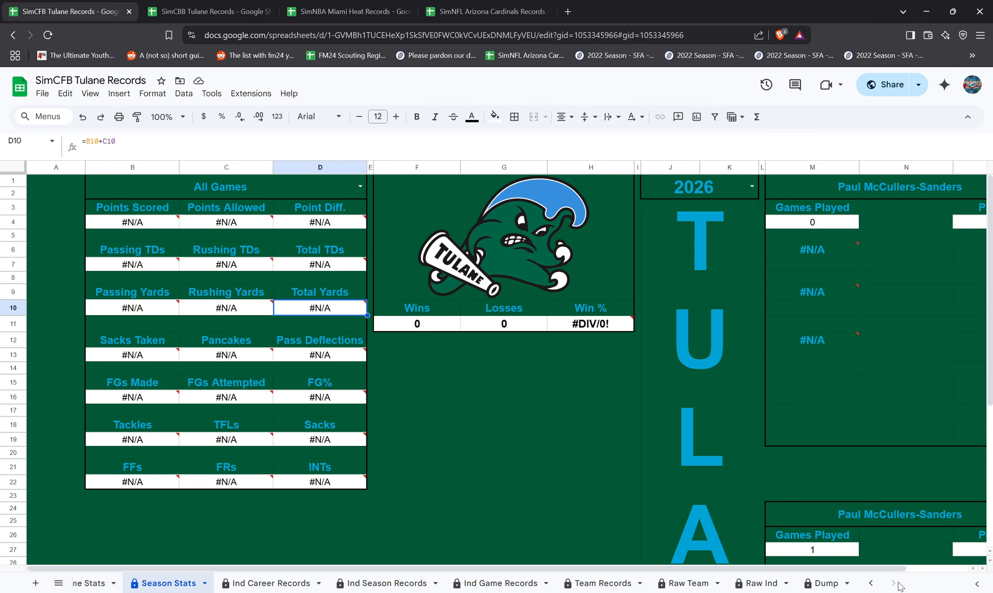
click(818, 584)
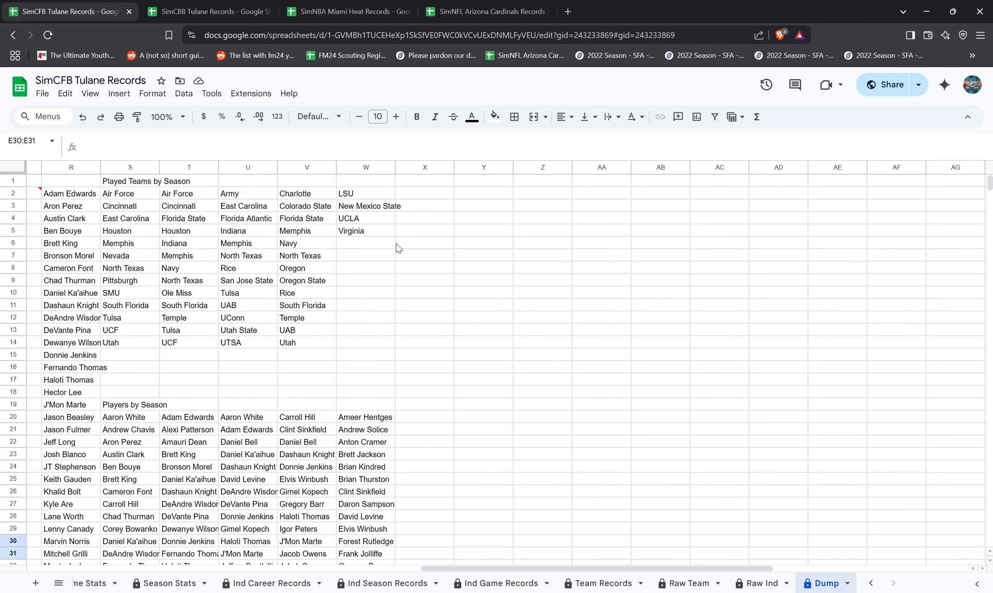
click(386, 193)
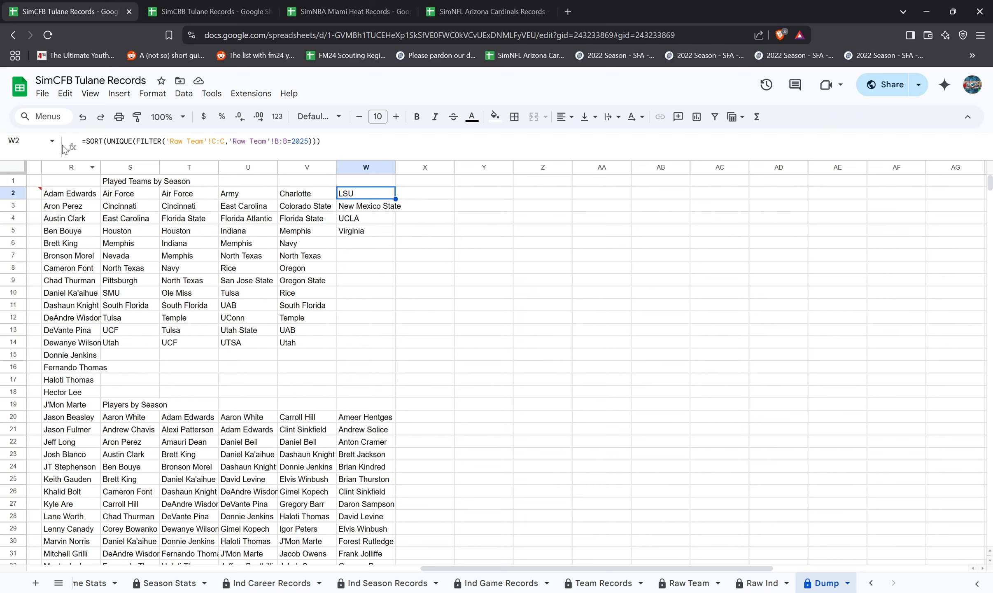
click(50, 142)
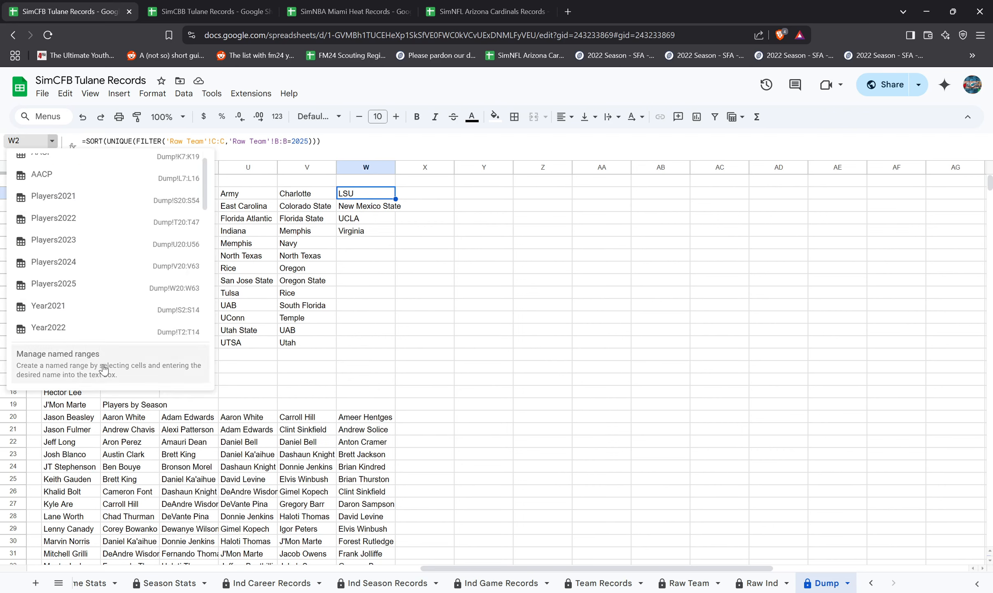
scroll(103, 326, down, 5)
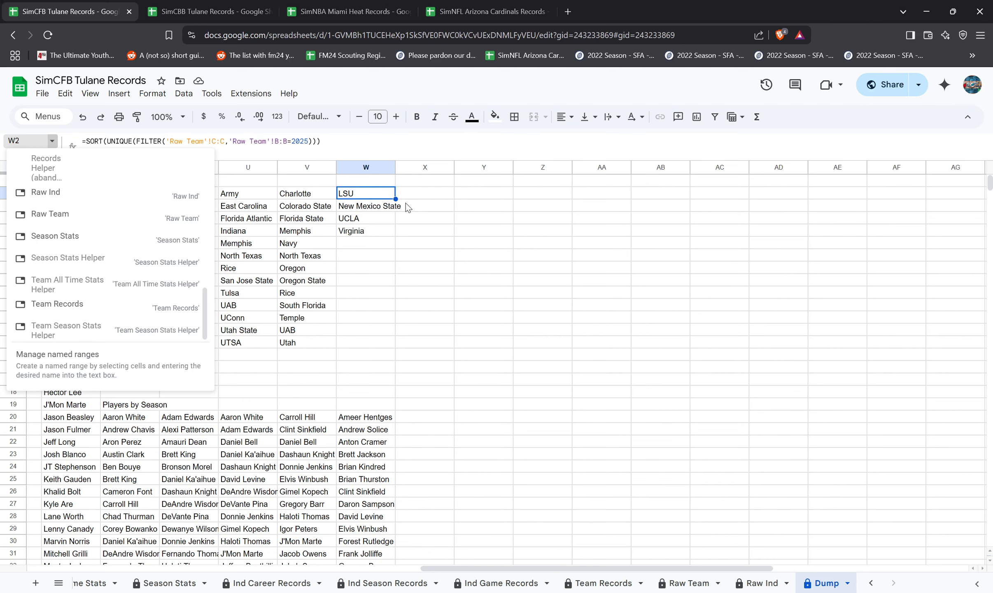
click(416, 200)
click(377, 196)
click(372, 152)
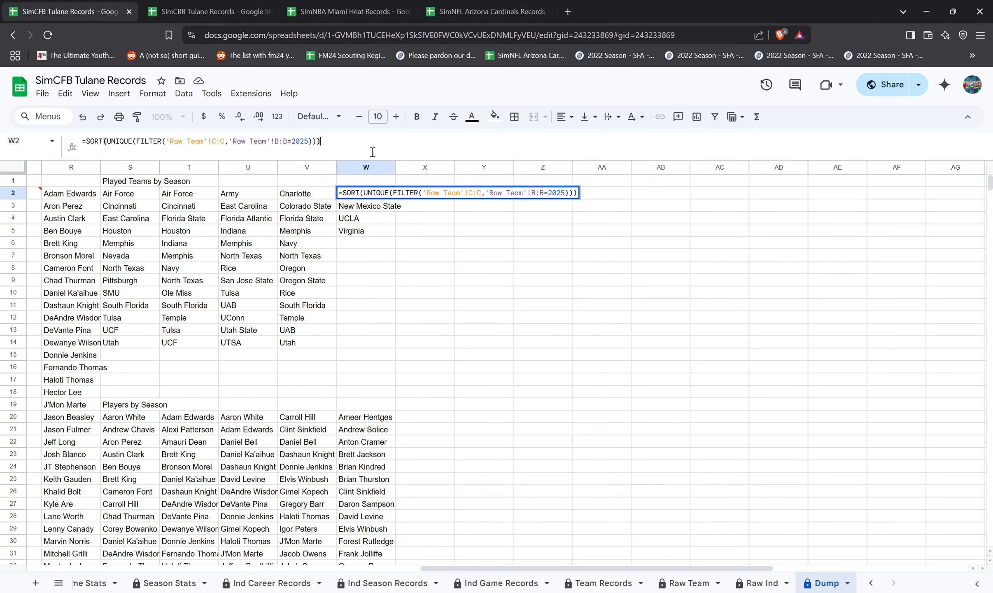
key(ctrl+a)
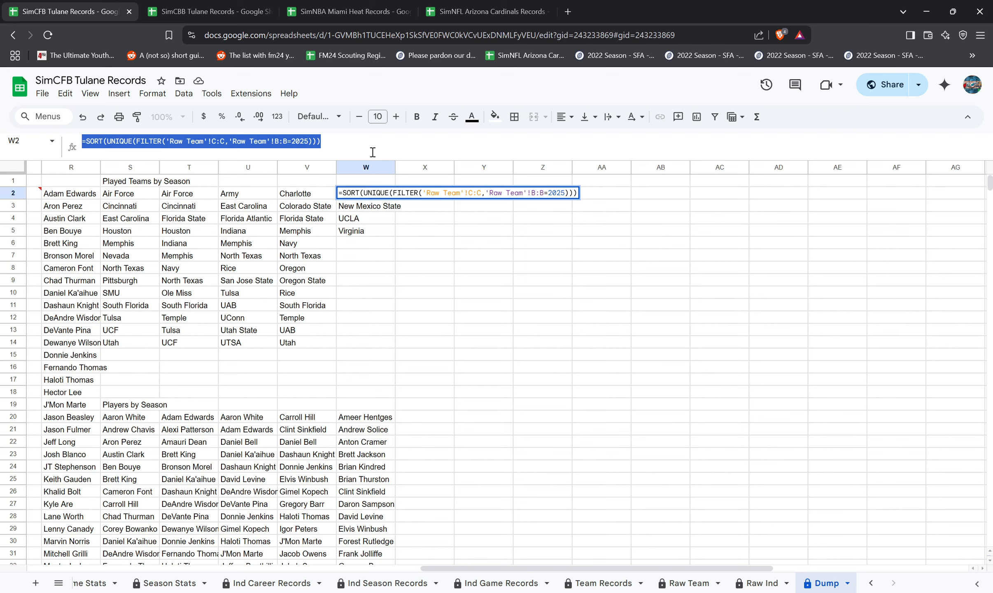
key(Escape)
key(Right)
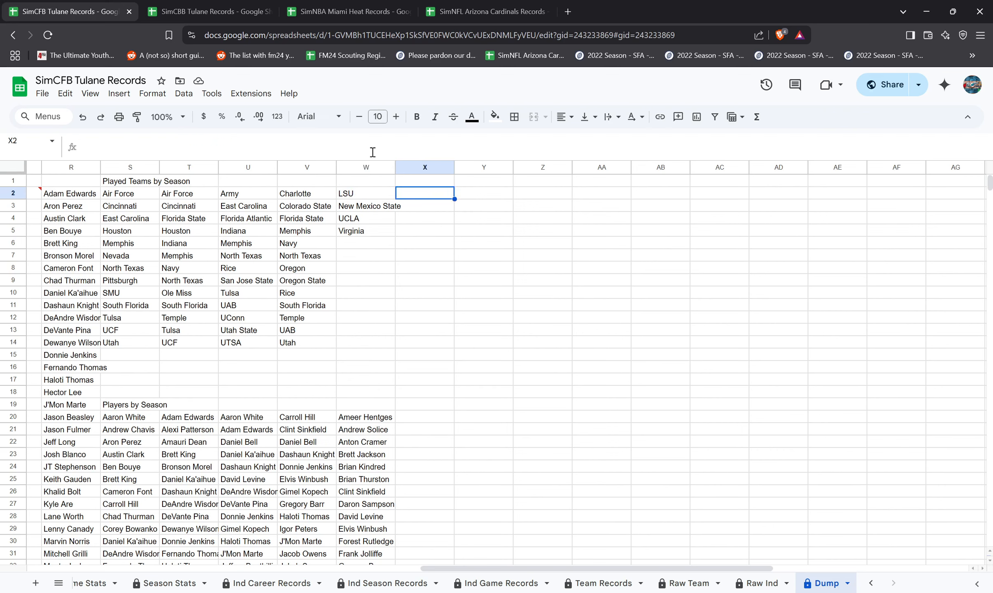
key(Return)
key(ctrl+v)
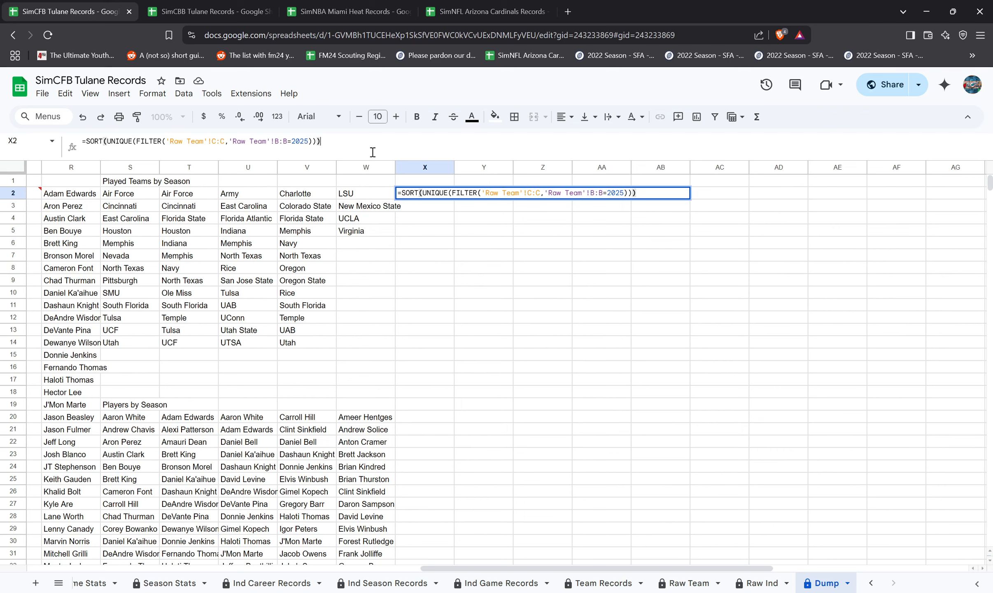
key(Return)
key(Up)
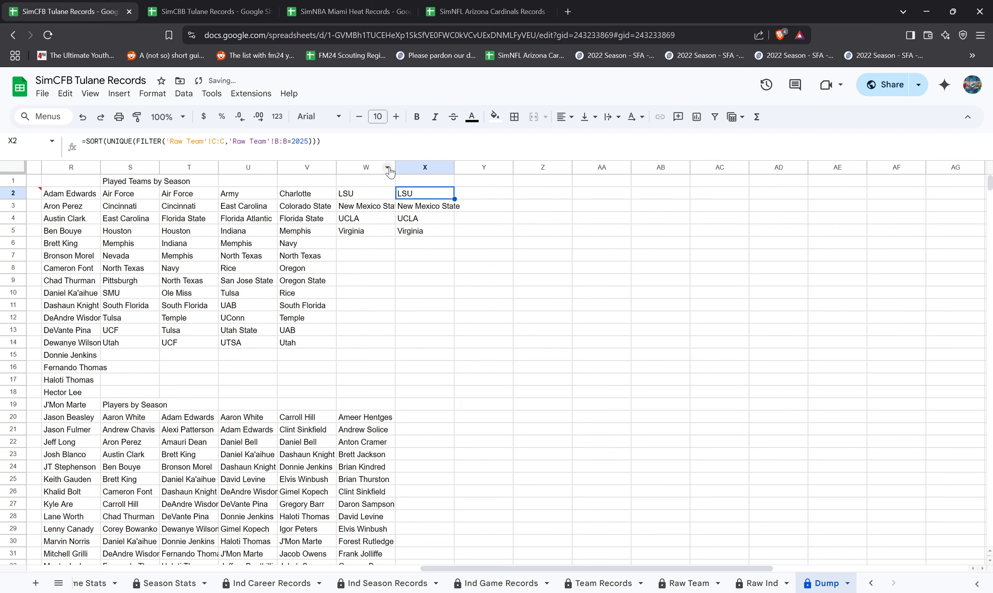
- Change the season condition in the X2 formula to 2026
click(309, 143)
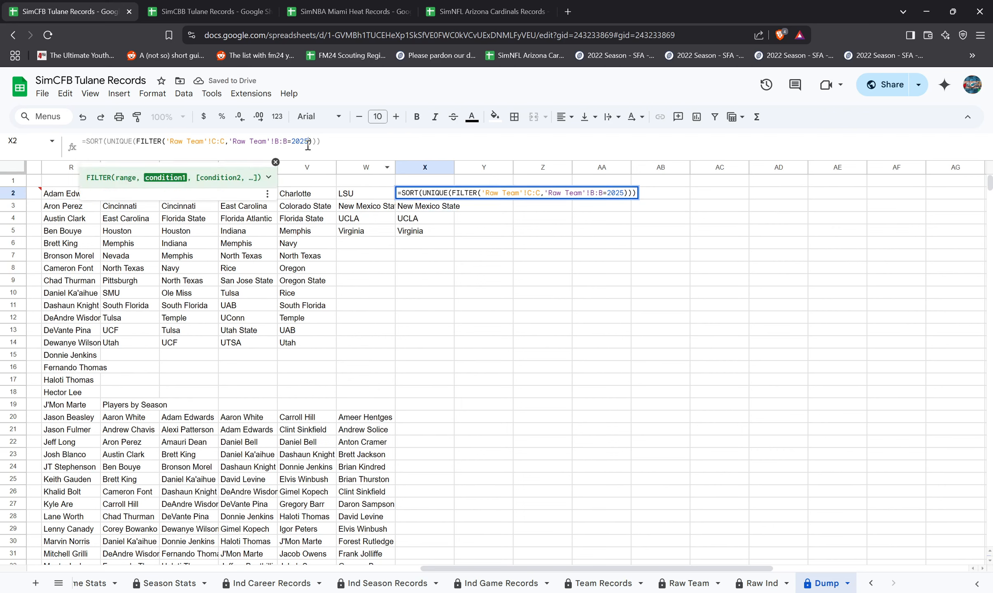
key(BackSpace)
text(6)
key(Return)
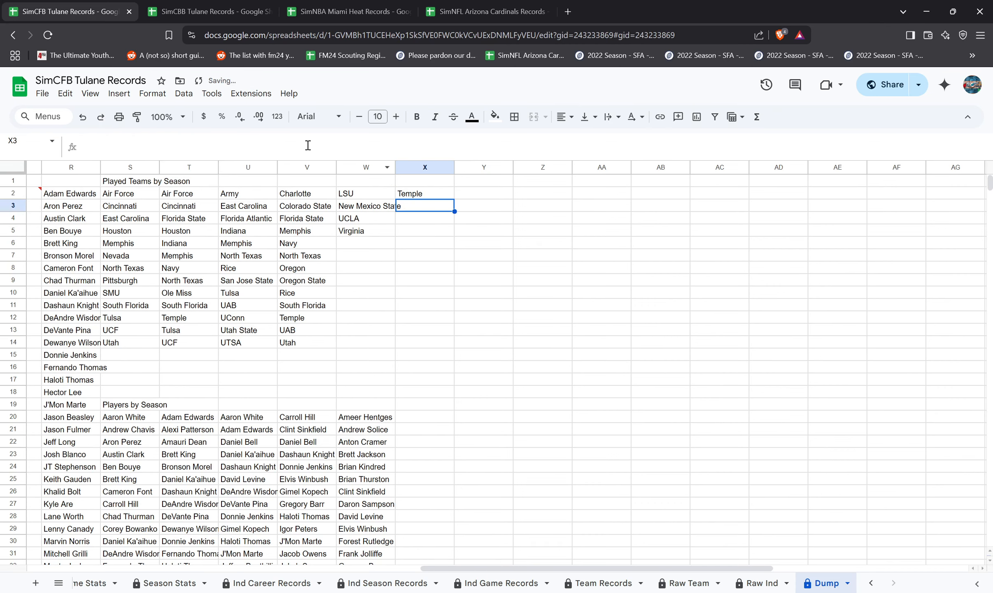
- Check the 2026 Temple player rows in Raw Ind and the played-teams formula in X2 of Dump
click(752, 583)
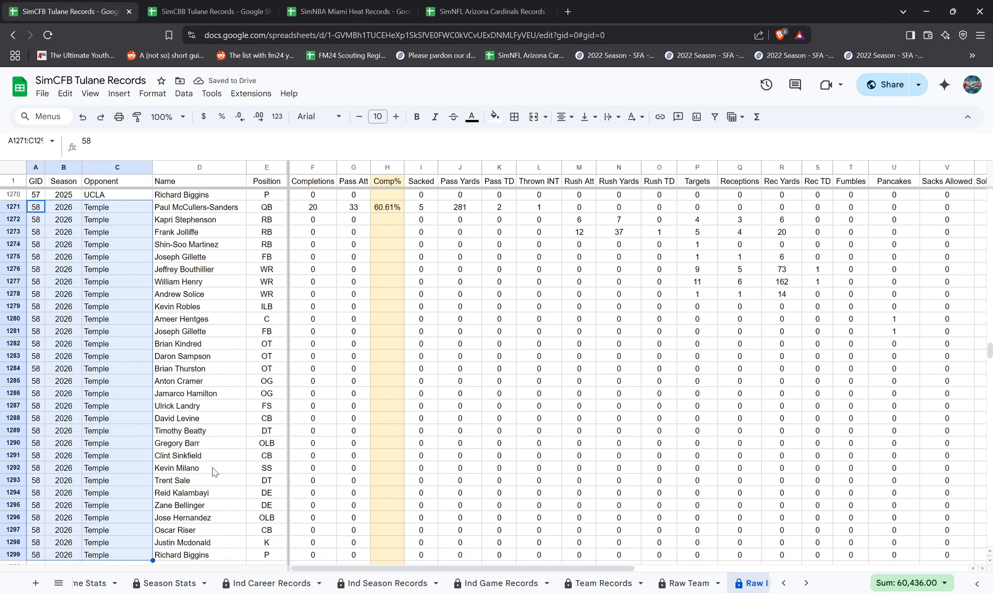
scroll(212, 469, down, 2)
click(185, 501)
click(835, 583)
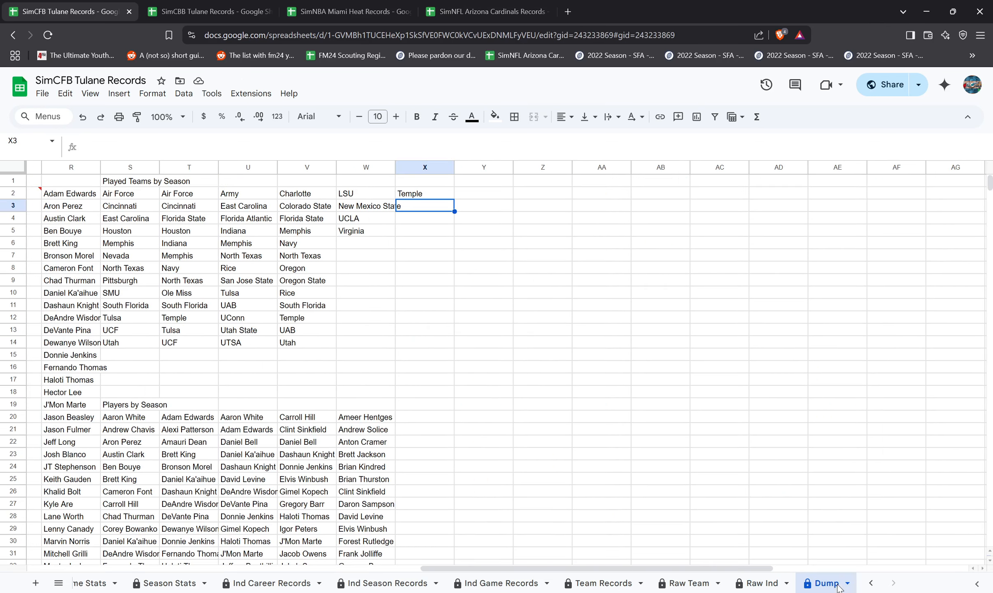
key(Down)
key(Up)
key(Up)
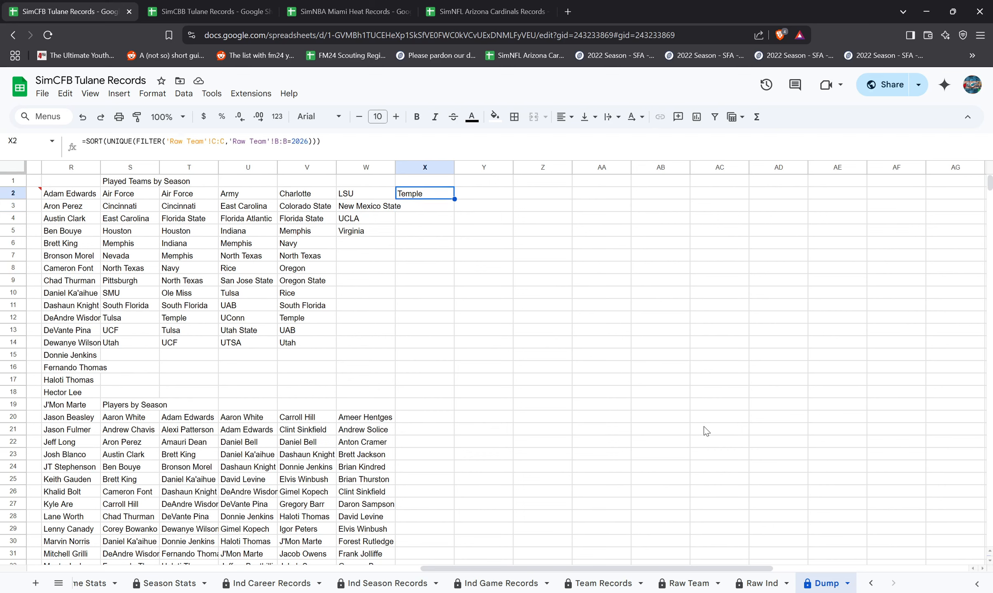
key(Down)
key(Down)
- Copy the Players by Season formula from W20 into X20 in Dump with its season condition set to 2026
click(375, 418)
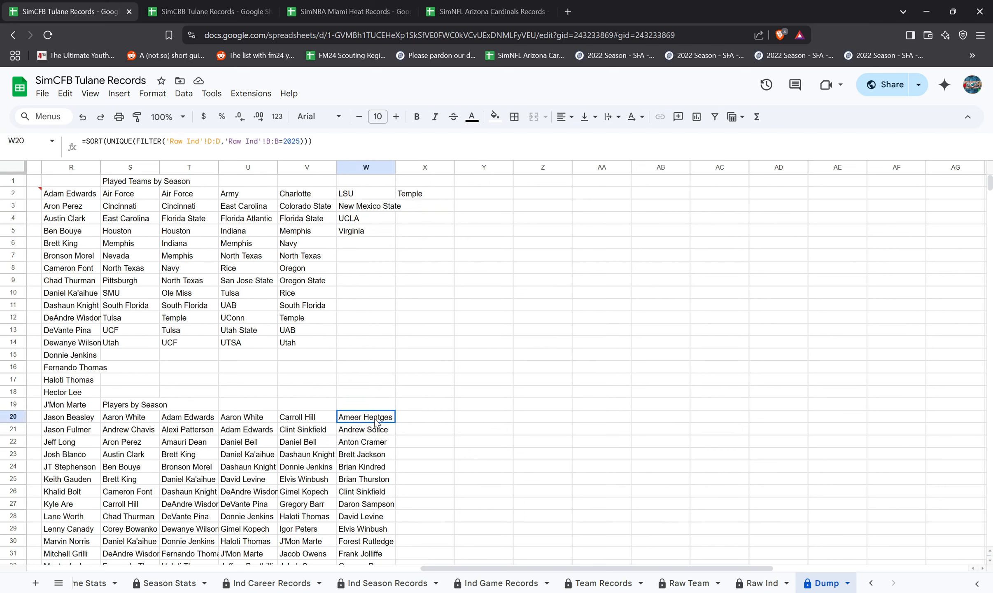
click(378, 149)
key(ctrl+a)
key(ctrl+c)
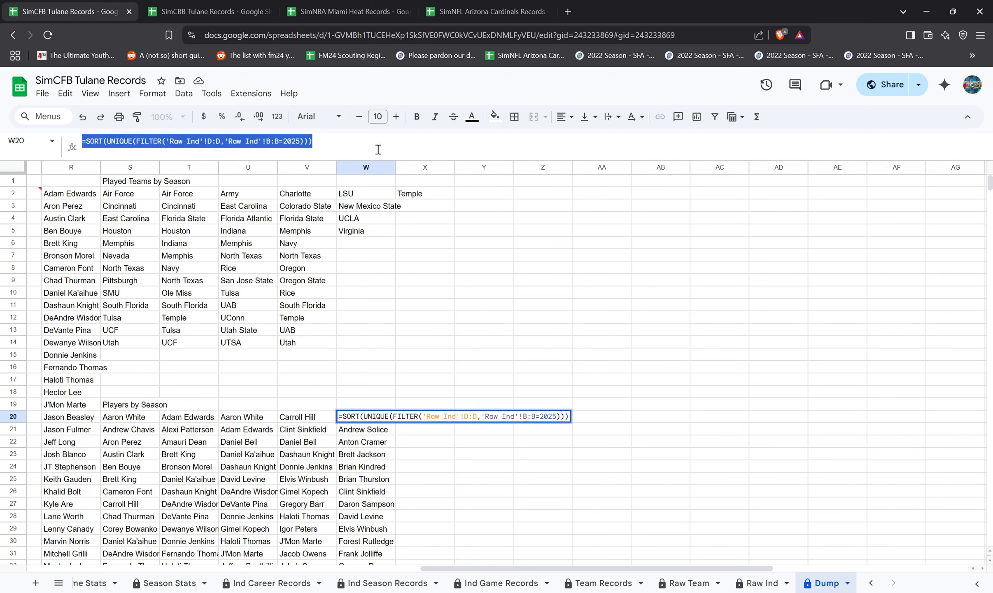
key(Tab)
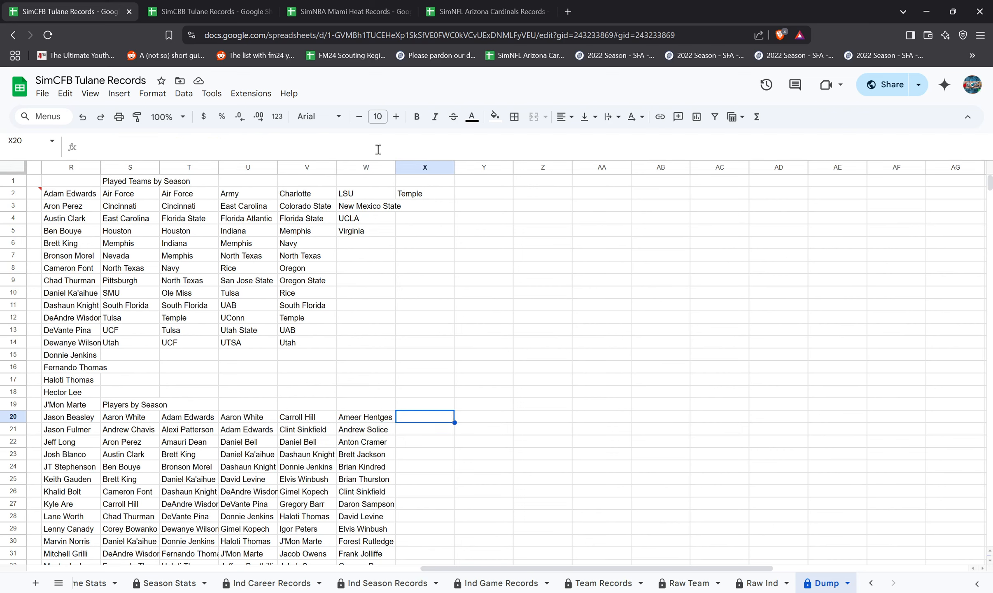
click(377, 149)
key(ctrl+v)
key(Left)
key(Left)
key(Left)
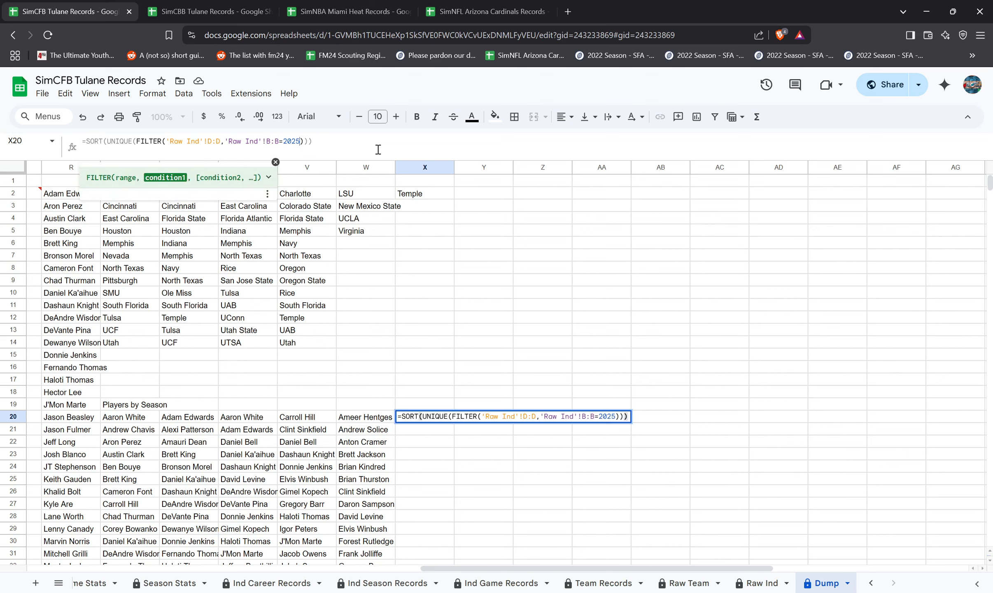
key(Return)
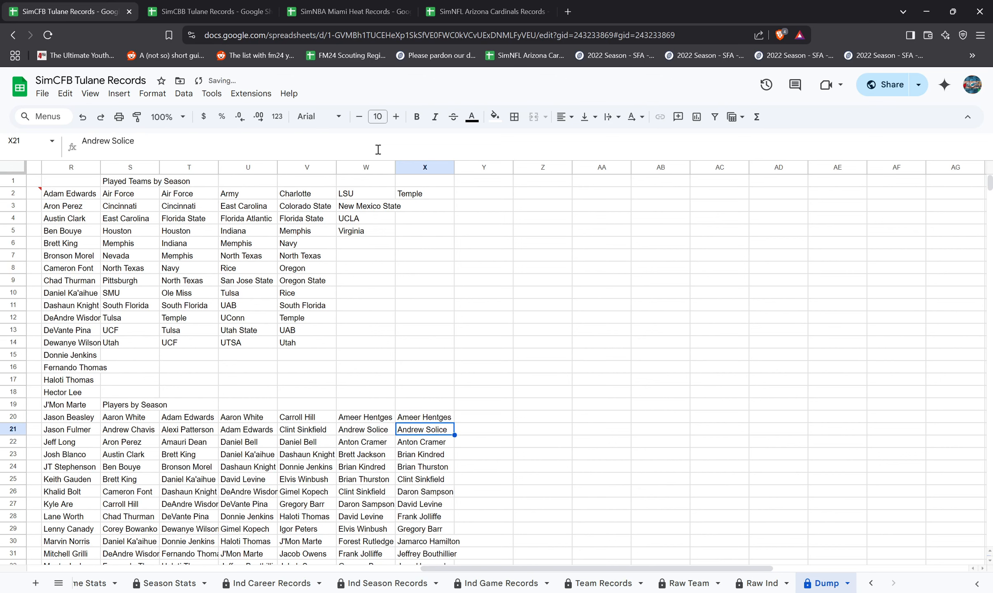
click(407, 197)
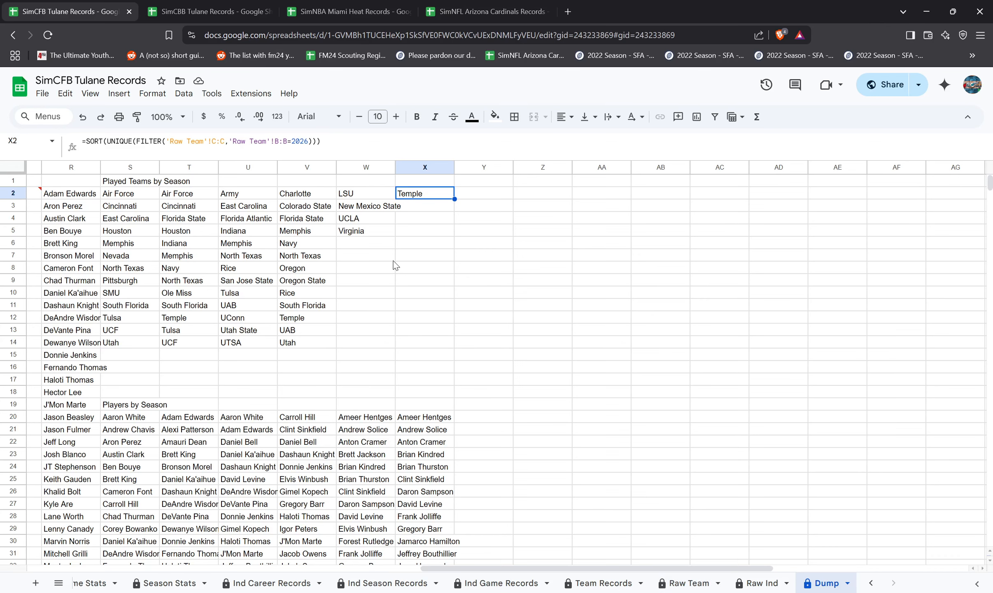
- Check the 2026 player list formula in X20 and the INDIRECT formula in N2 of Dump
scroll(395, 272, down, 3)
scroll(422, 306, up, 3)
click(442, 415)
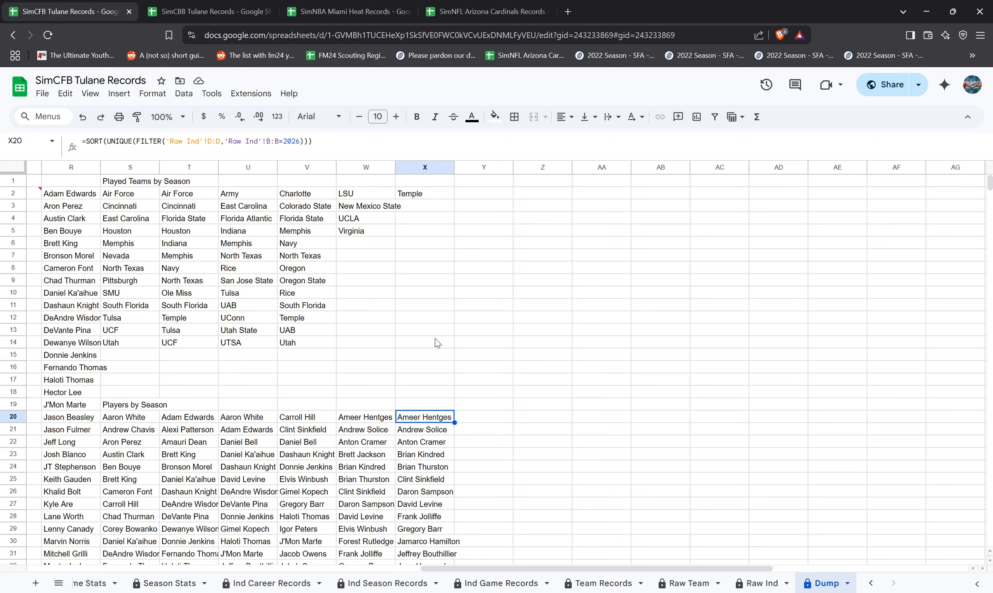
scroll(437, 343, down, 3)
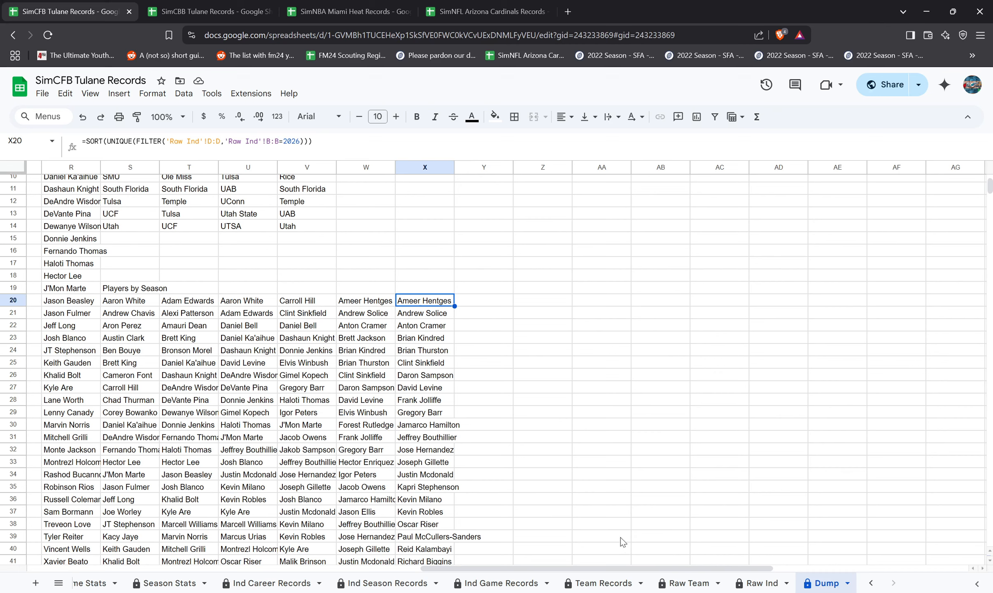
drag(655, 568, 413, 562)
scroll(438, 498, up, 3)
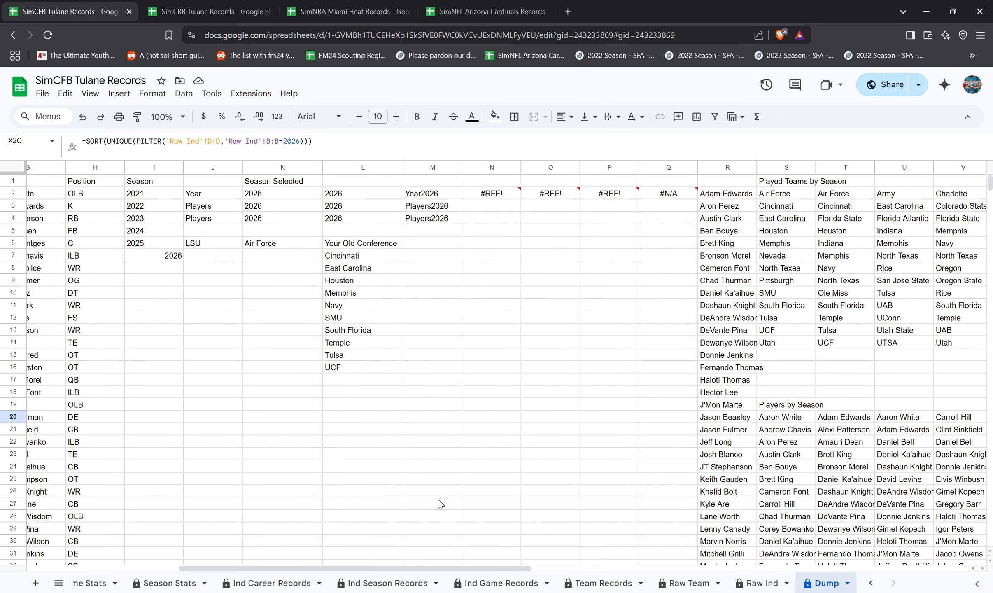
click(507, 194)
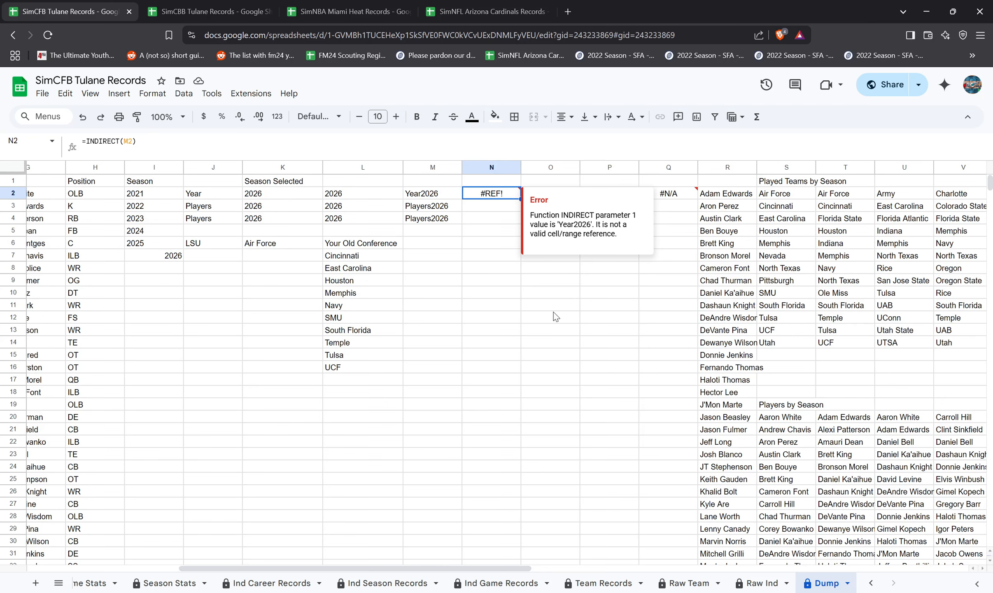
drag(506, 568, 612, 568)
click(801, 195)
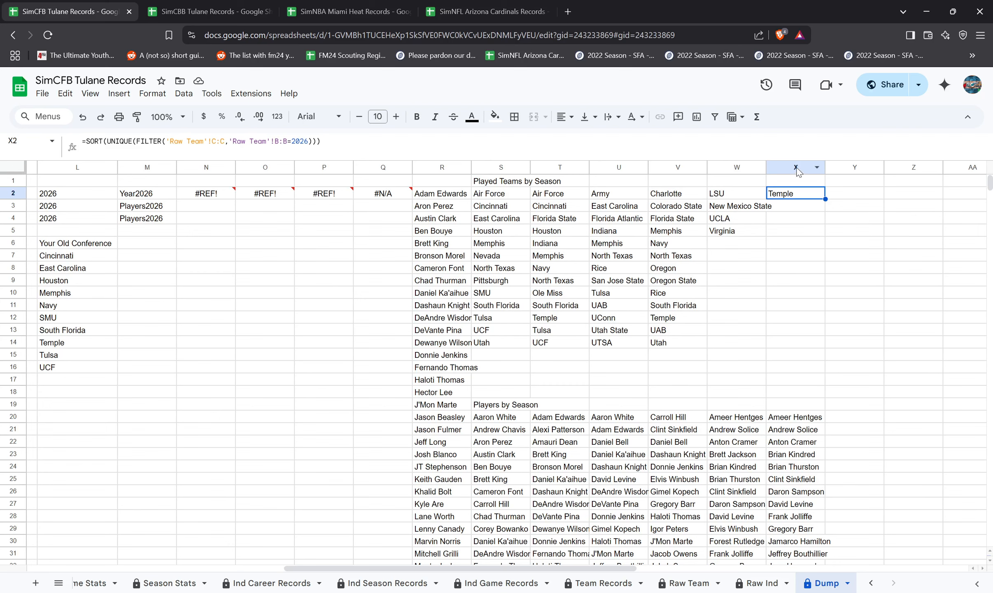
shift+click(794, 392)
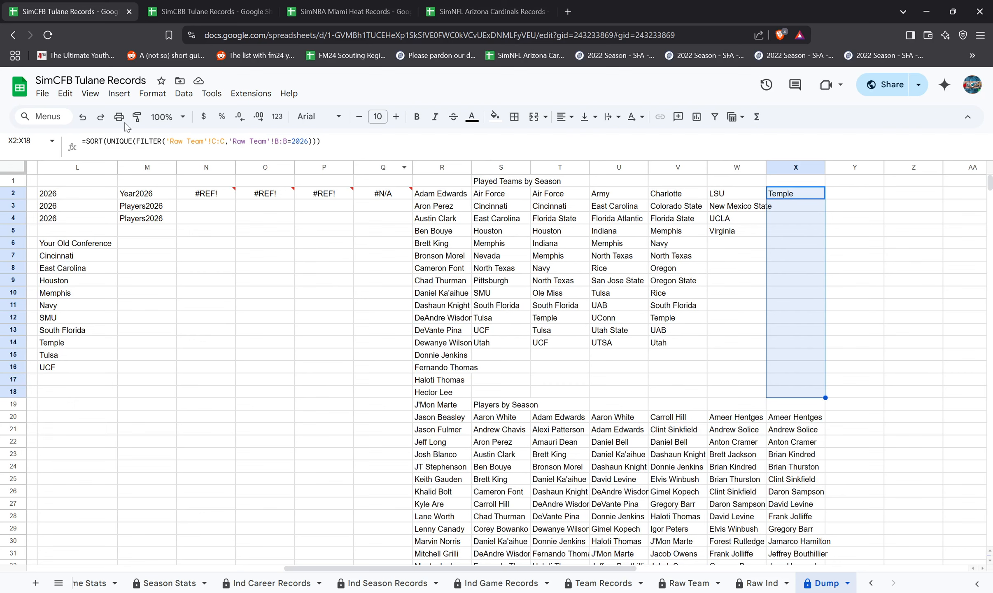
click(52, 140)
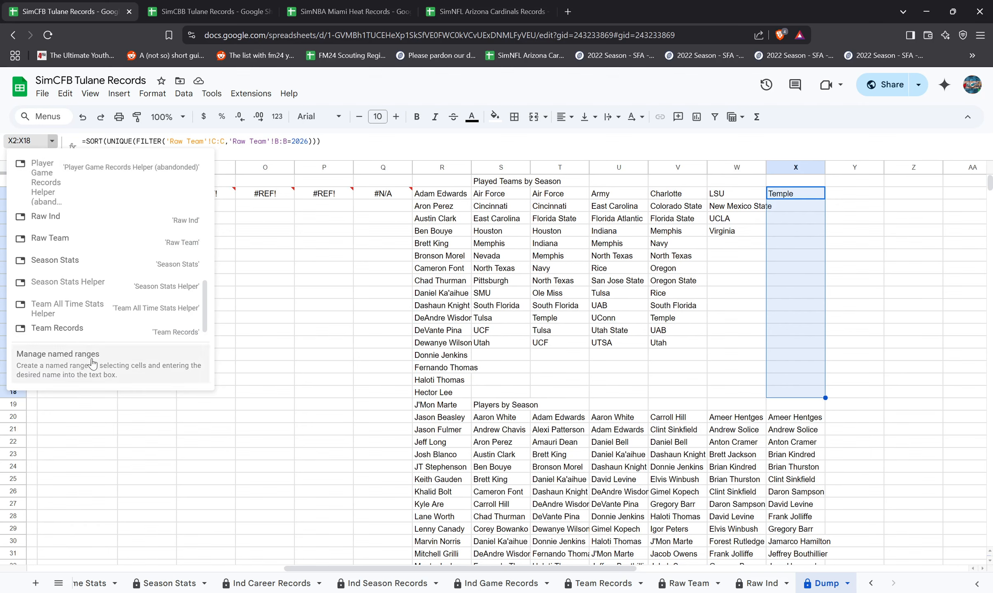
click(52, 141)
click(52, 141)
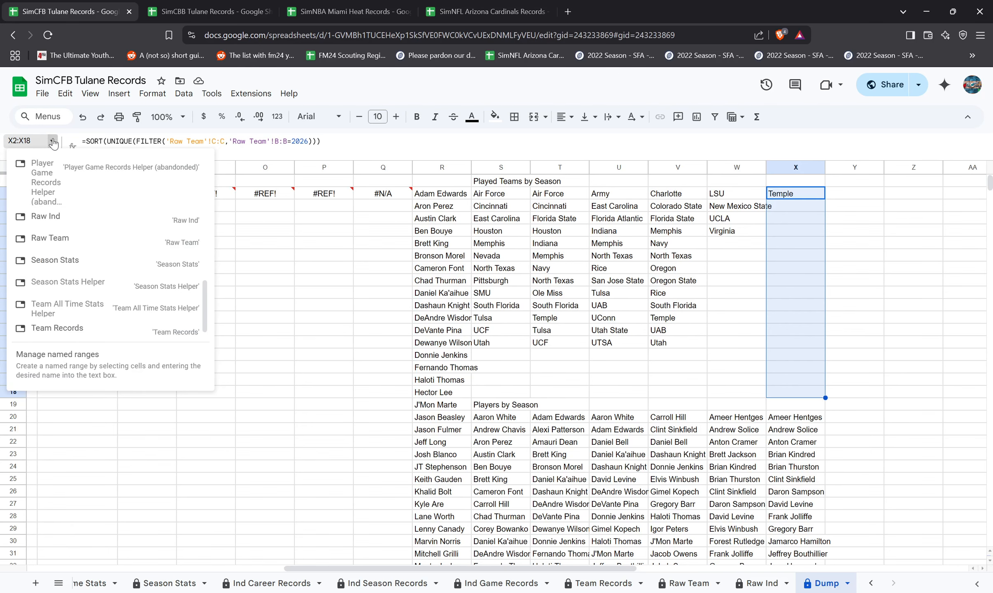
click(52, 141)
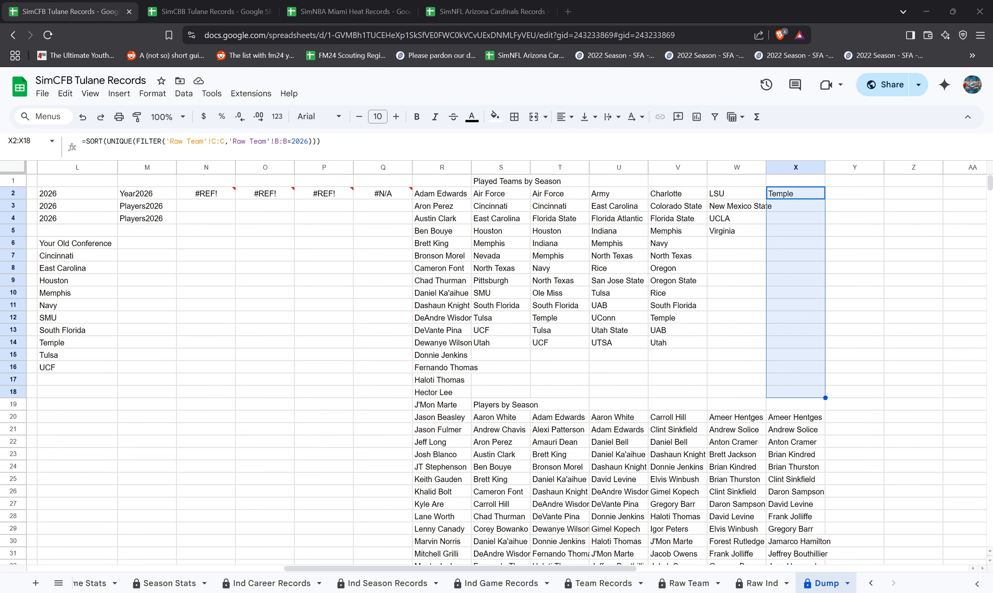
click(245, 329)
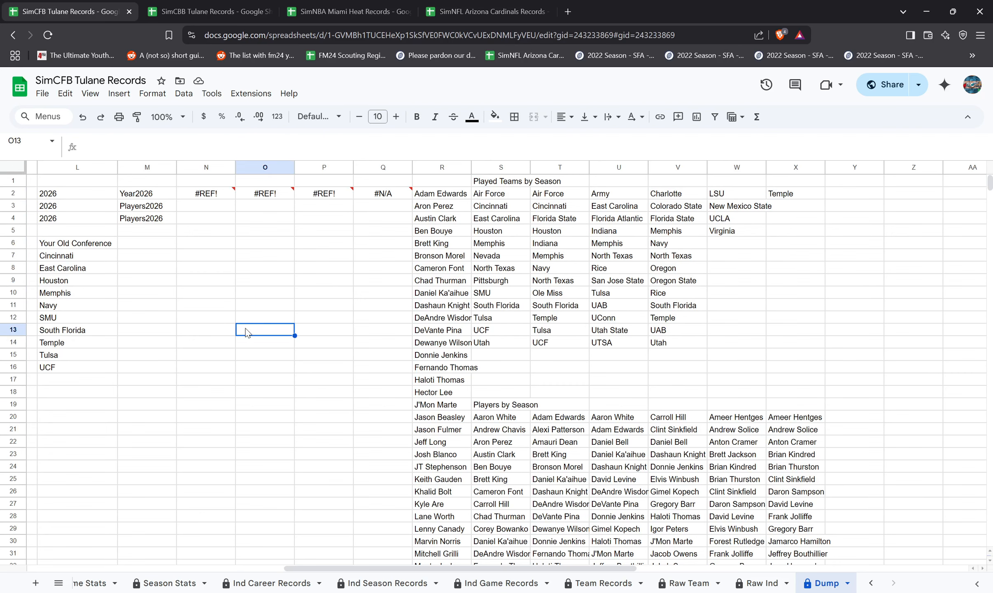
- Create a named range Year2026 for Dump cells X2:X18 and check the played-teams lookup in N2
click(779, 197)
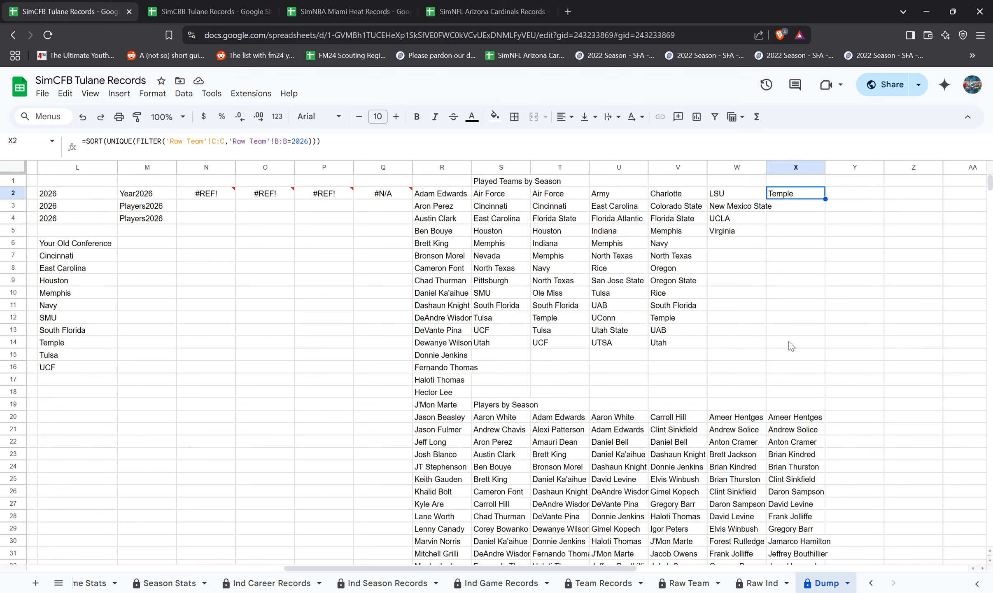
shift+click(788, 384)
shift+click(790, 388)
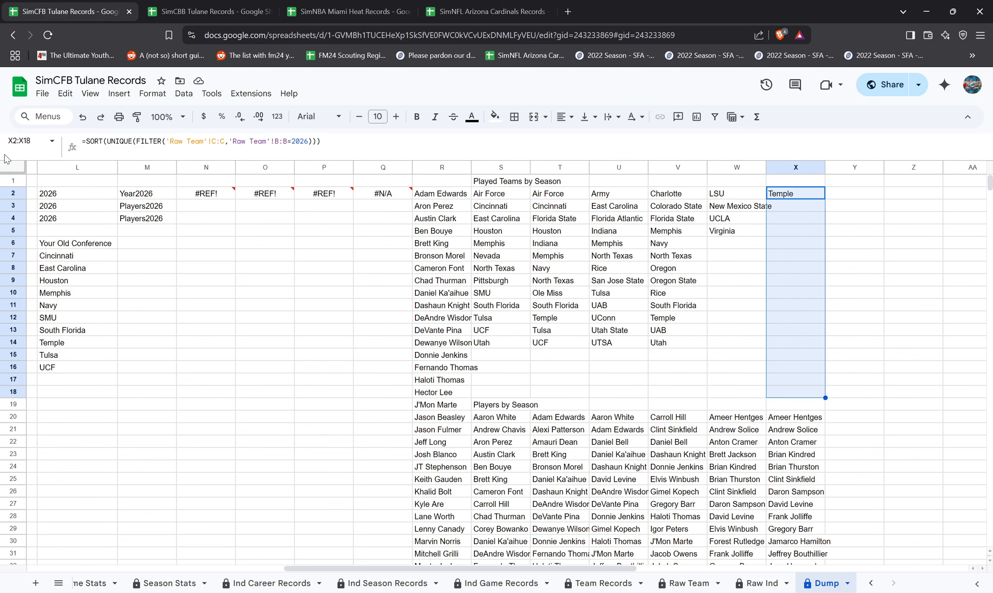
click(52, 141)
scroll(86, 305, down, 1)
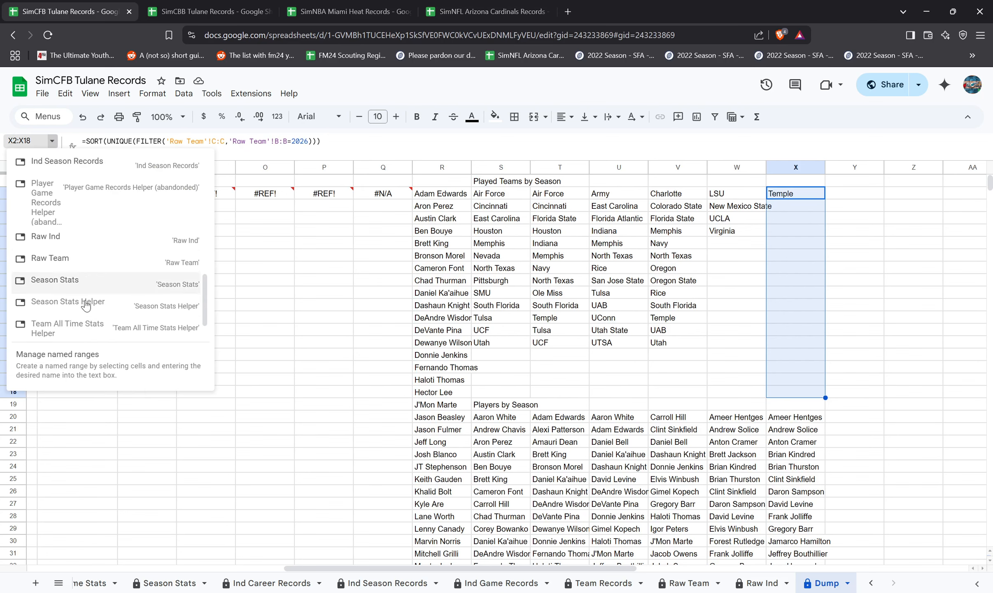
click(104, 372)
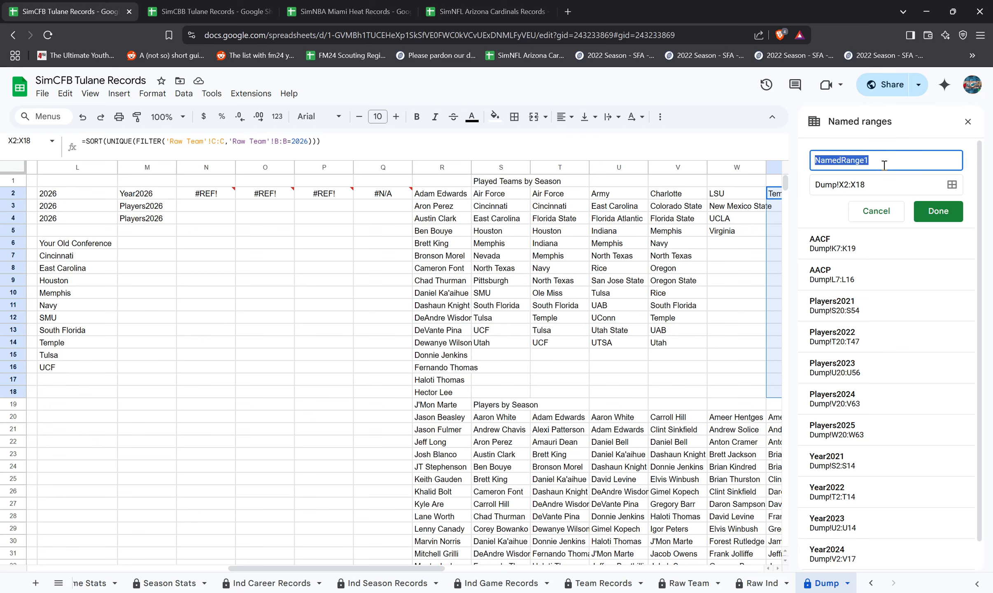
text(Year2026)
scroll(933, 315, down, 1)
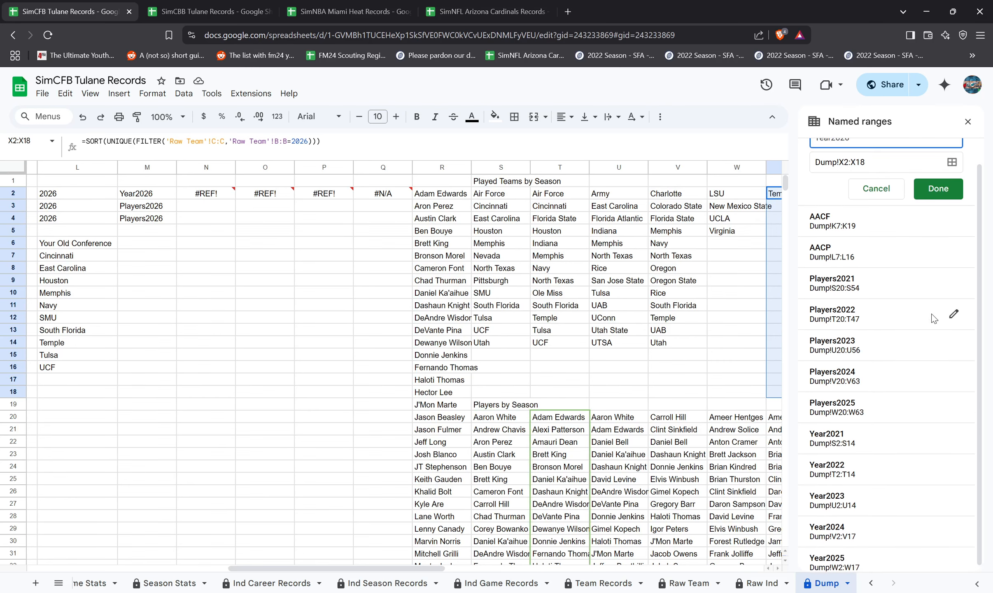
scroll(932, 318, up, 1)
click(934, 214)
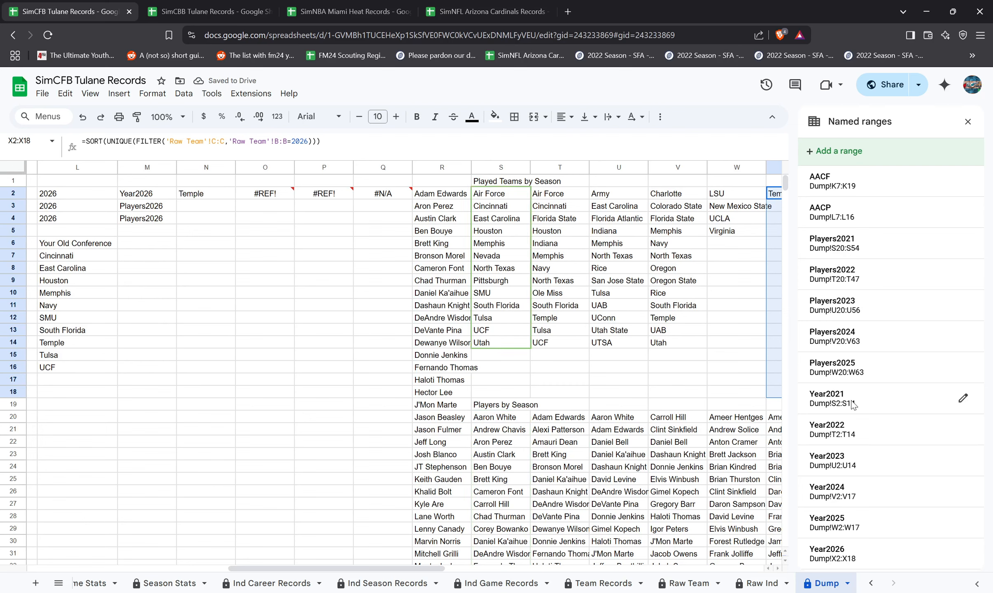
click(210, 195)
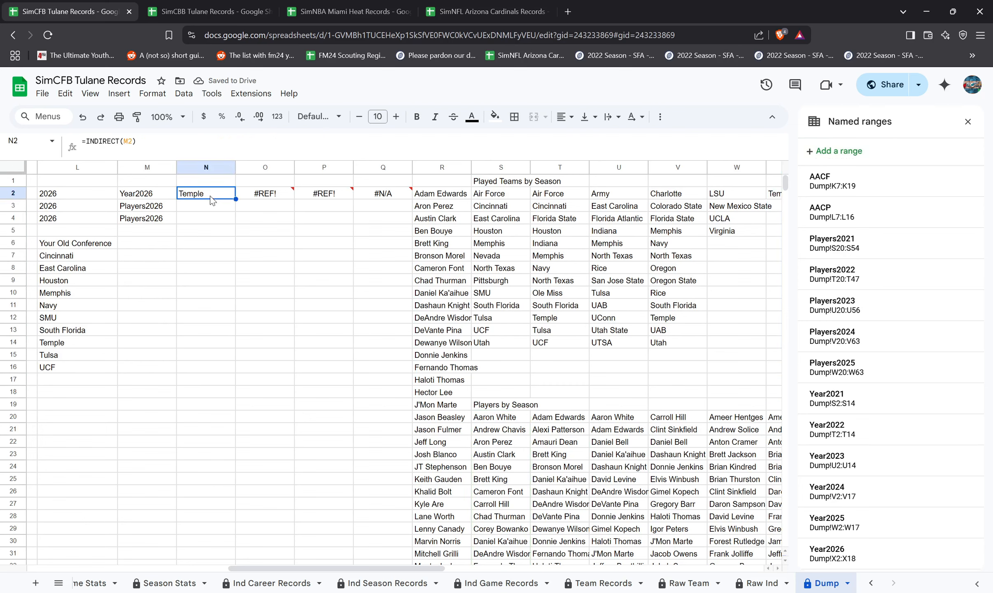
- Create a named range Players2026 covering cells X20:X63 of Dump
scroll(498, 259, down, 6)
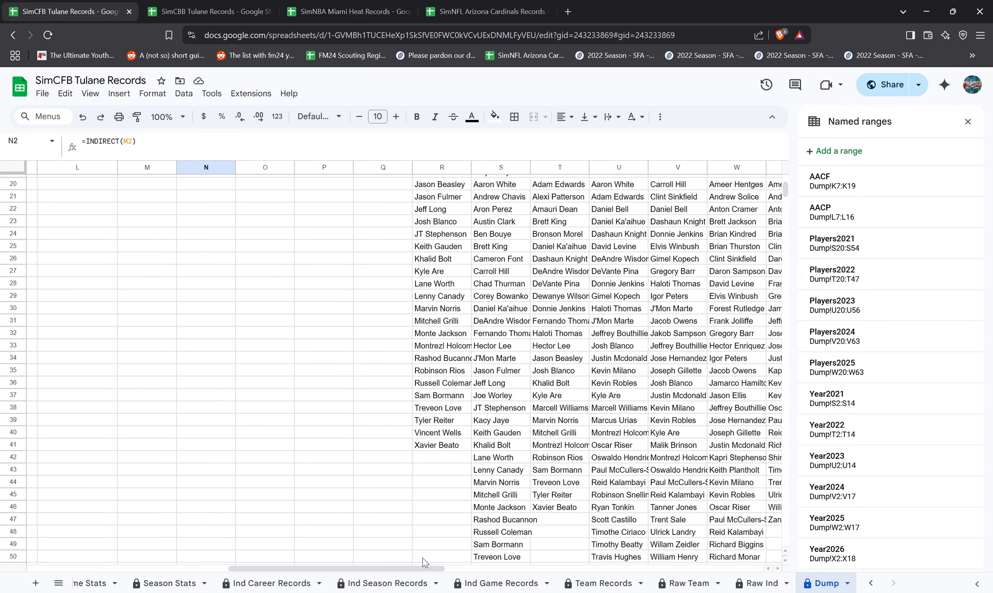
drag(420, 569, 561, 573)
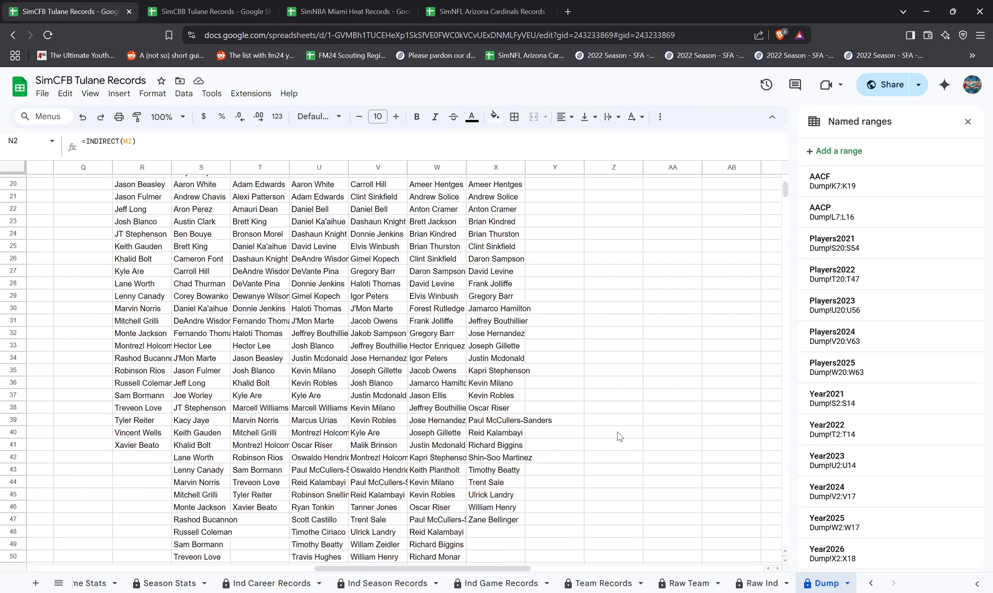
scroll(616, 434, up, 3)
click(511, 302)
scroll(514, 315, down, 8)
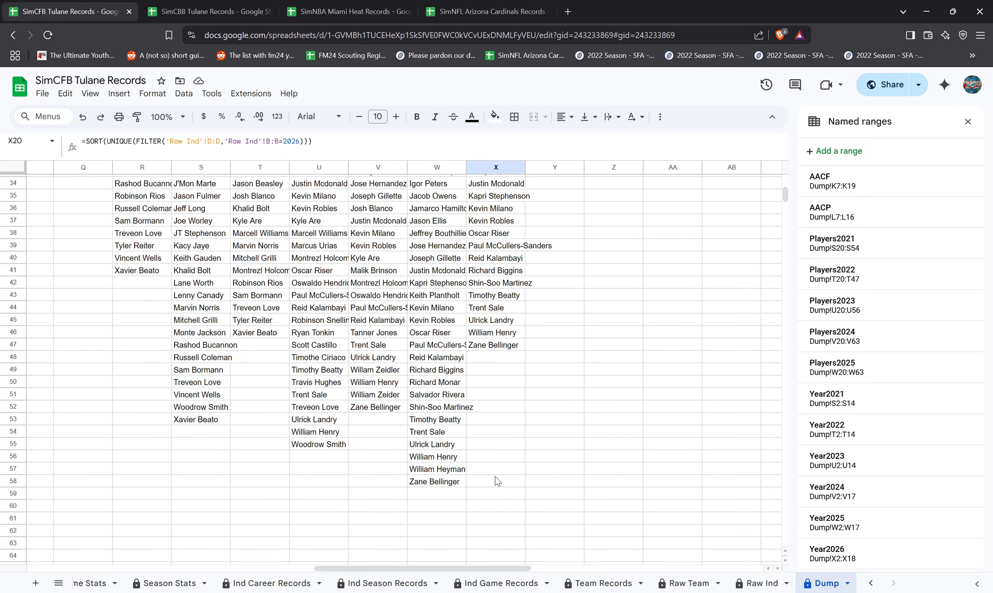
scroll(496, 480, down, 2)
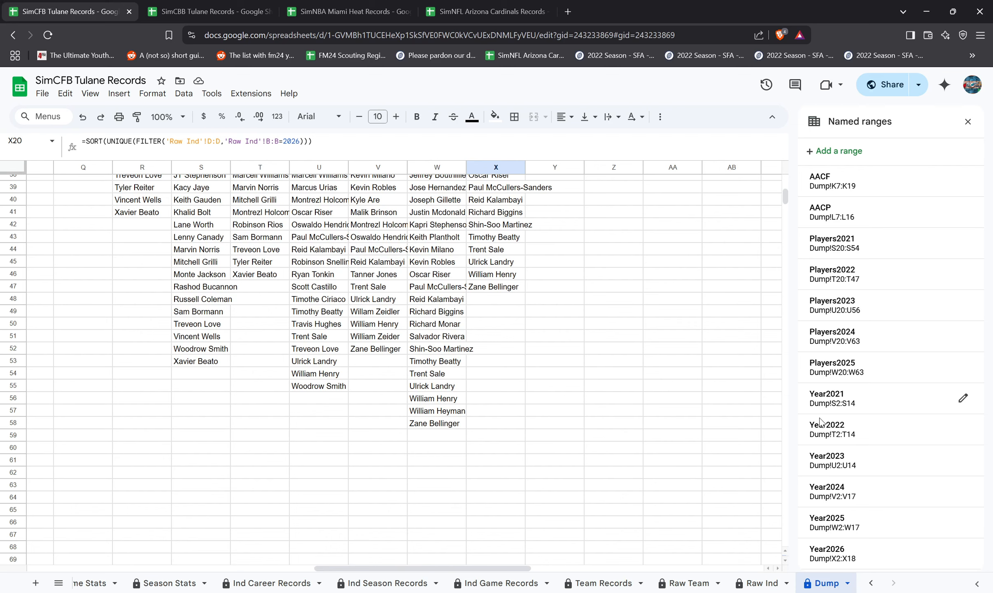
shift+click(497, 485)
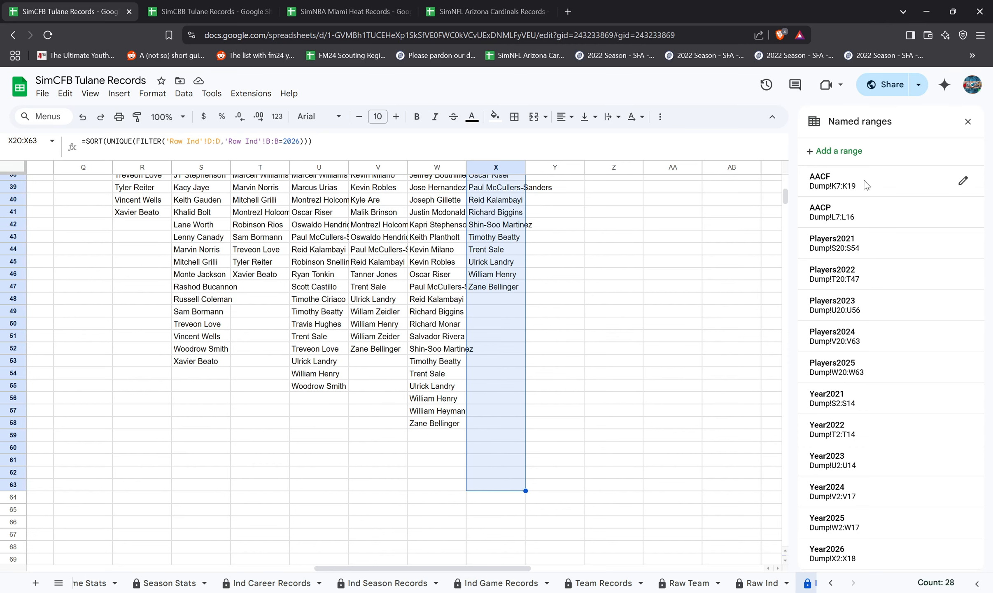
click(851, 151)
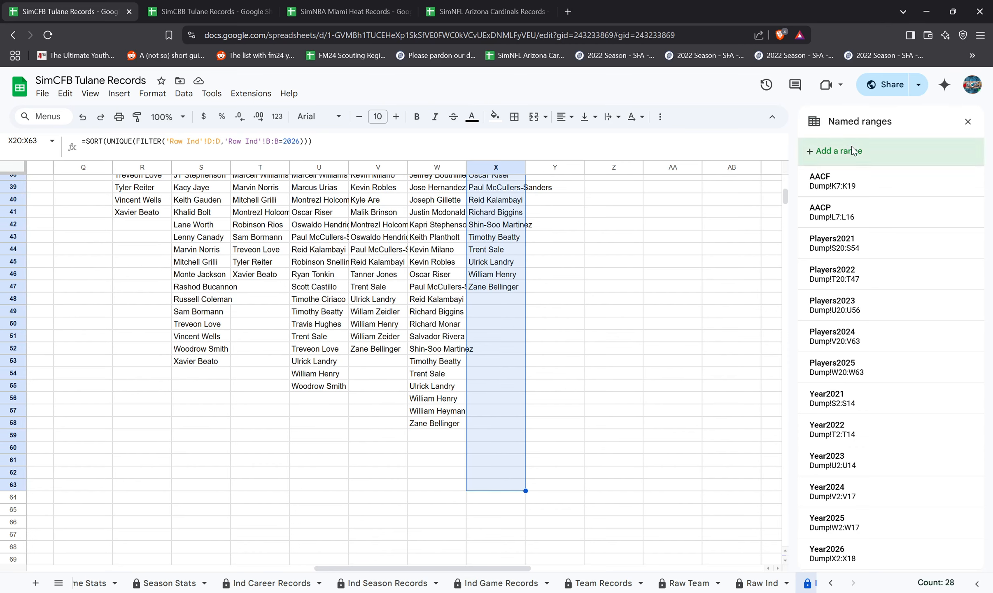
scroll(685, 371, up, 12)
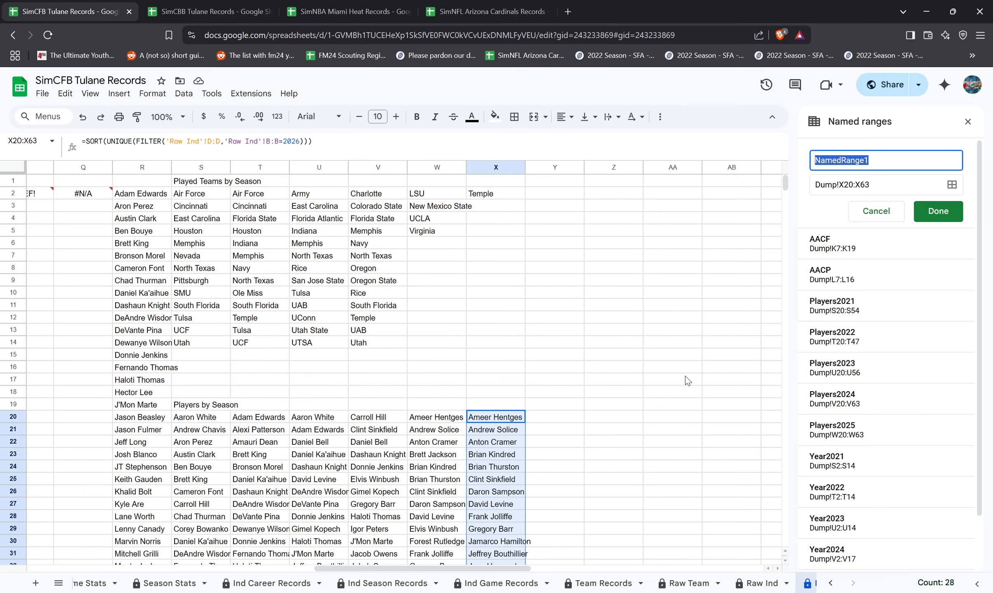
text(Players2026)
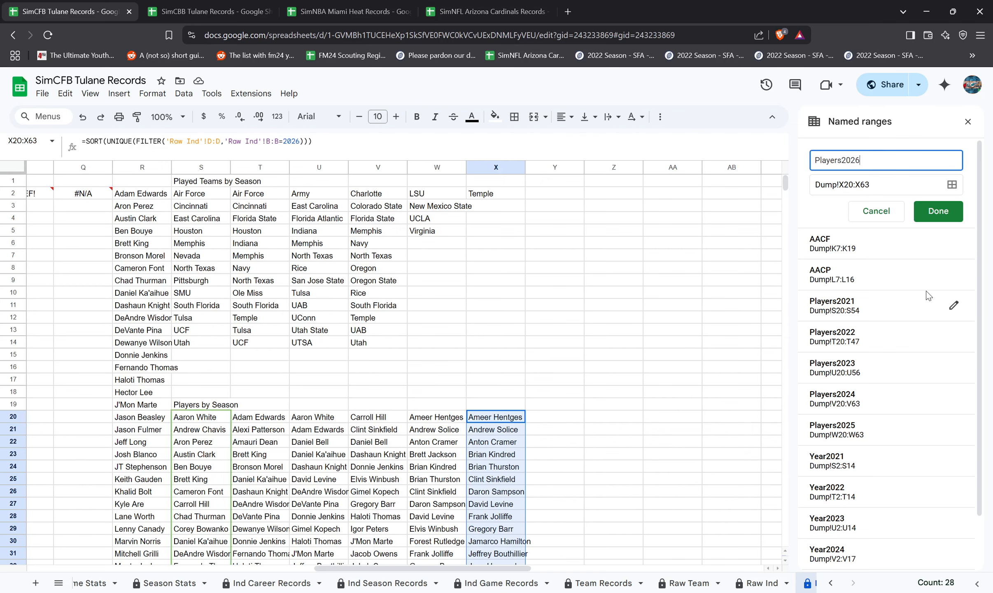
click(943, 213)
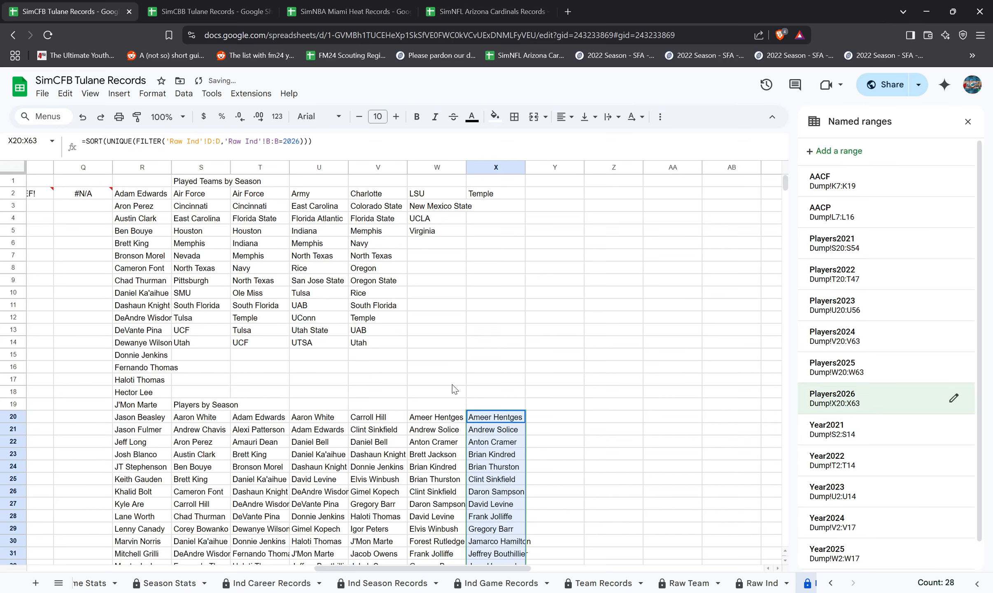
- Check the INDIRECT player lists in O2 and P2 of Dump and close the named ranges list
drag(452, 568, 318, 571)
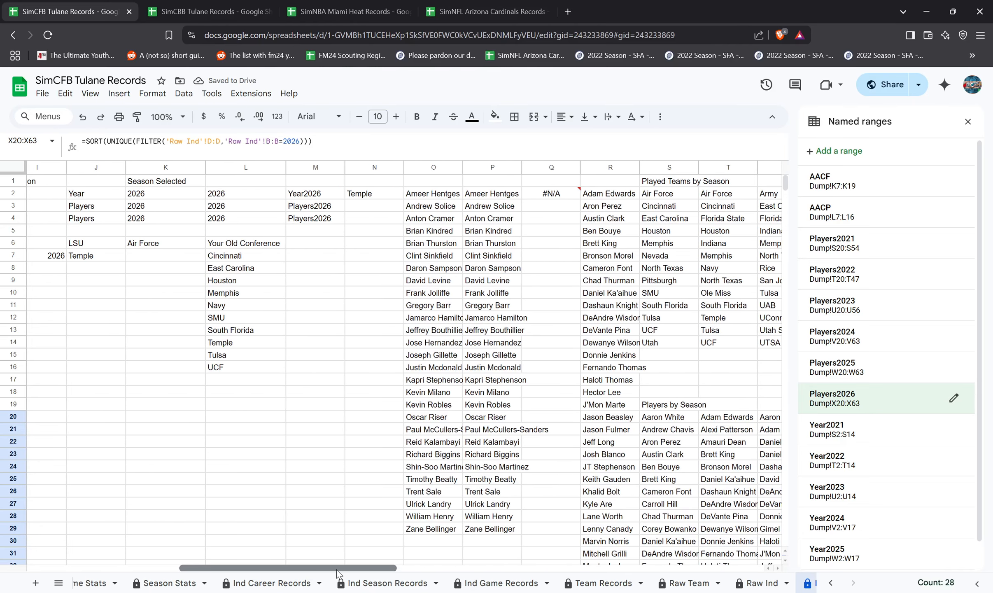
click(443, 198)
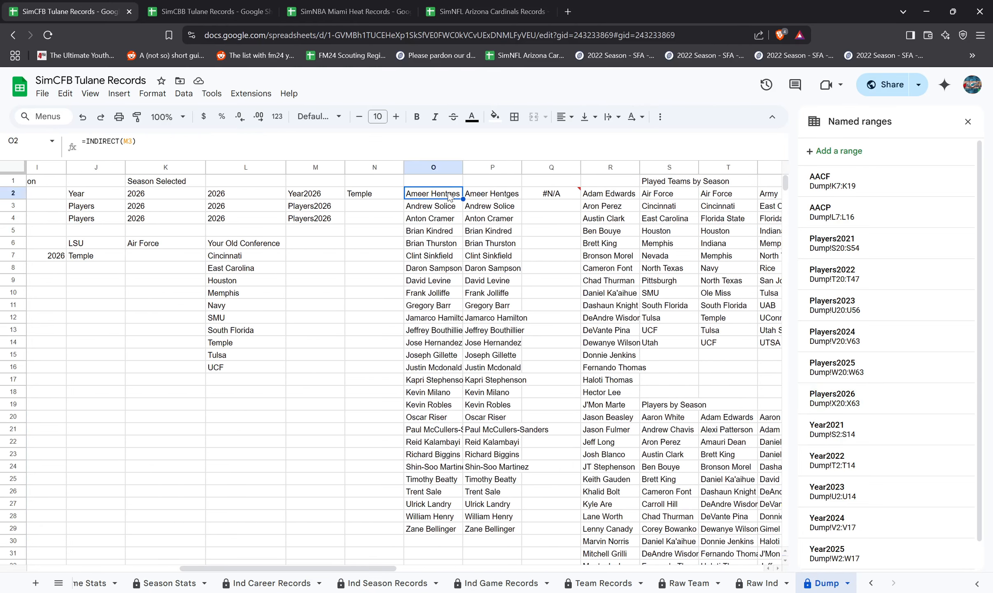
key(Right)
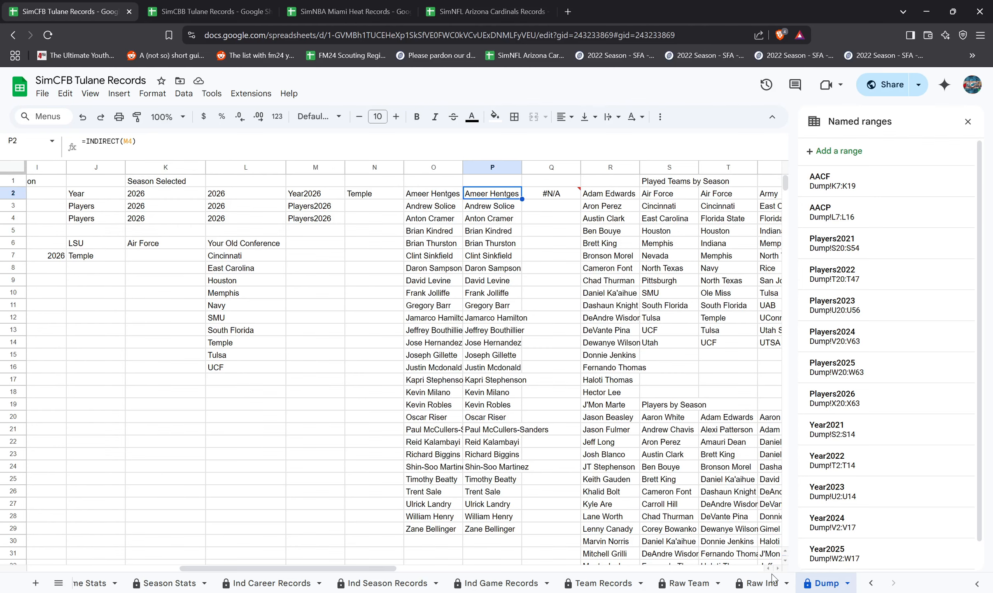
click(968, 122)
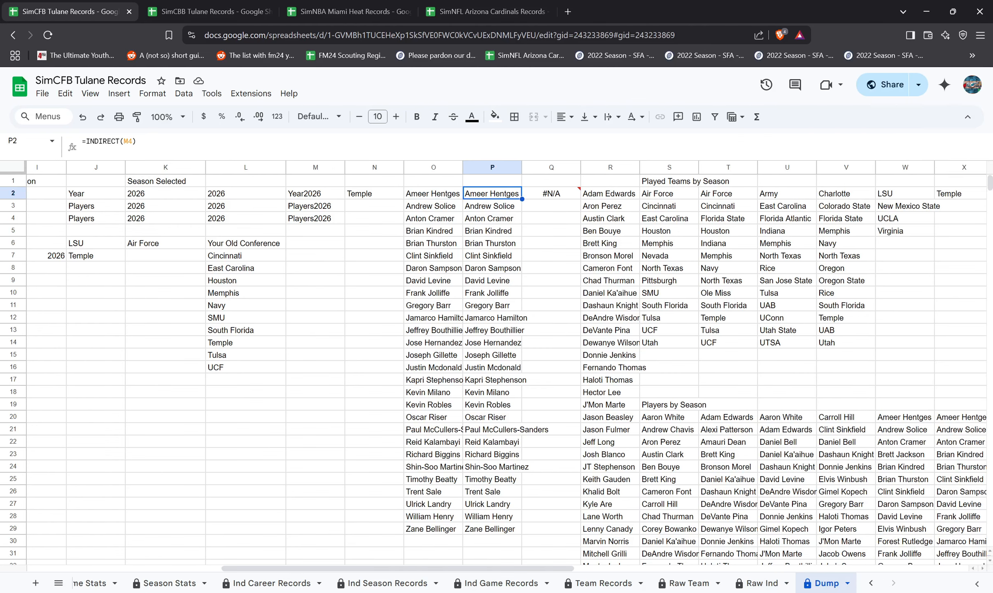
- Review the All Time Stats and Season Stats sheets with season 2026 selected
click(871, 583)
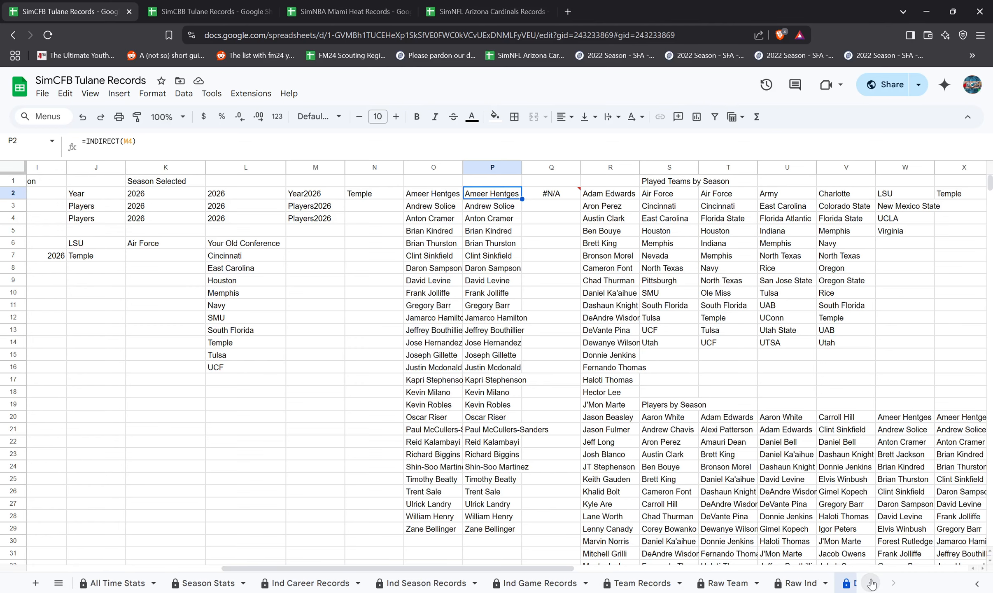
click(119, 583)
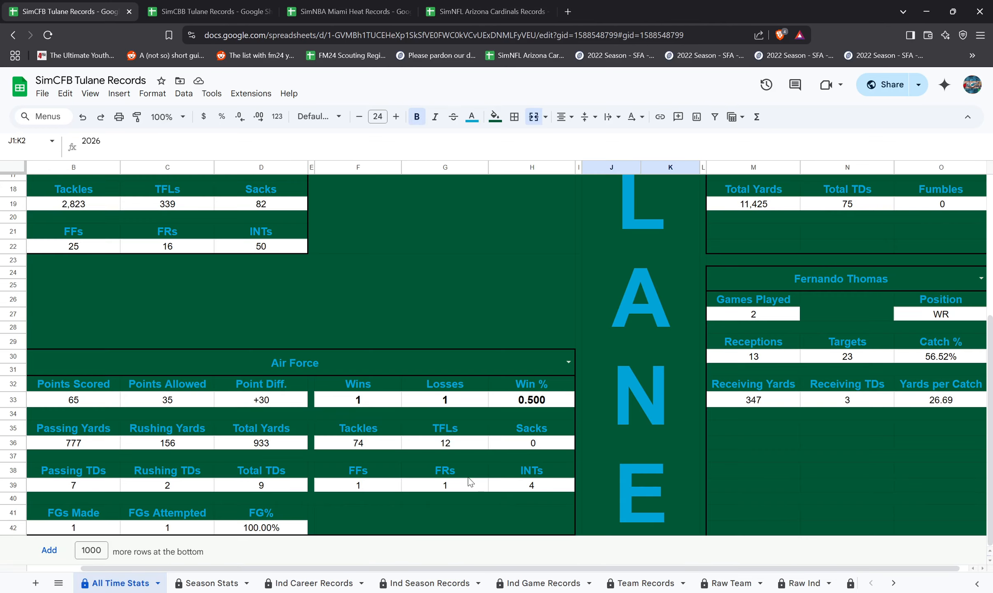
scroll(470, 481, up, 5)
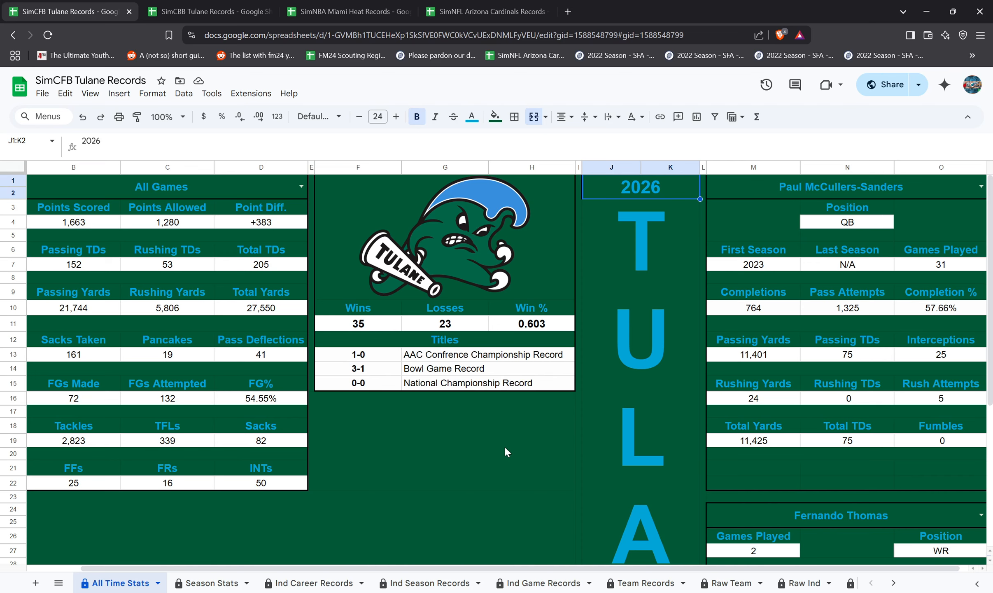
click(220, 584)
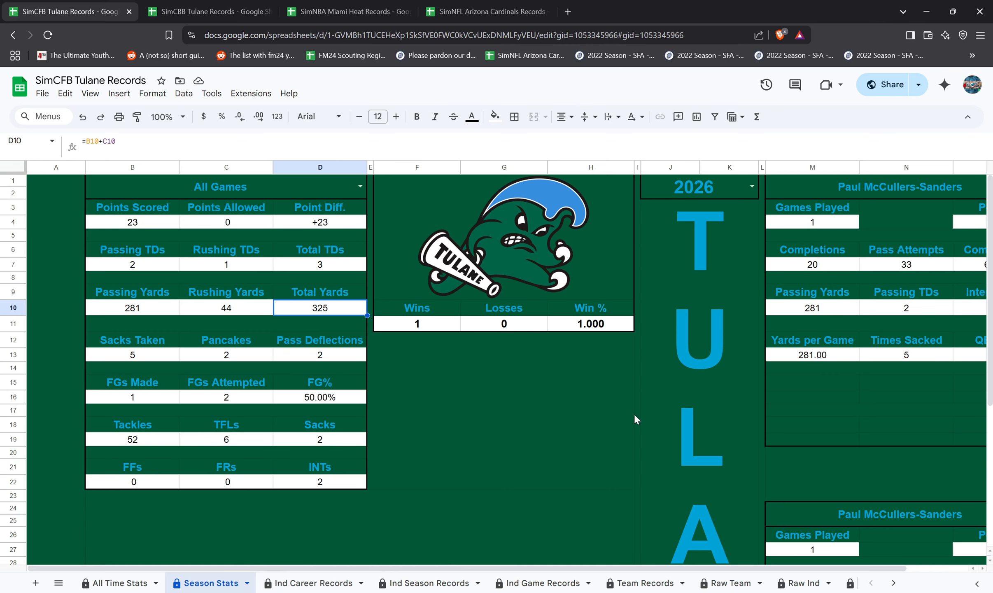
scroll(633, 417, down, 5)
scroll(632, 421, up, 5)
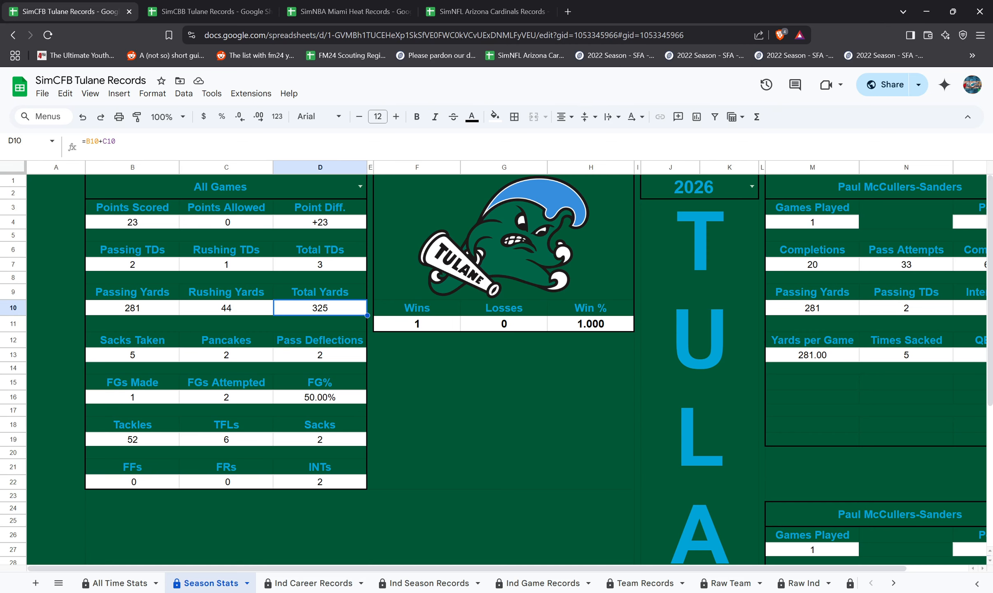
- Review the Ind Career Records and Ind Season Records sheets for entries from the 2026 season
click(313, 582)
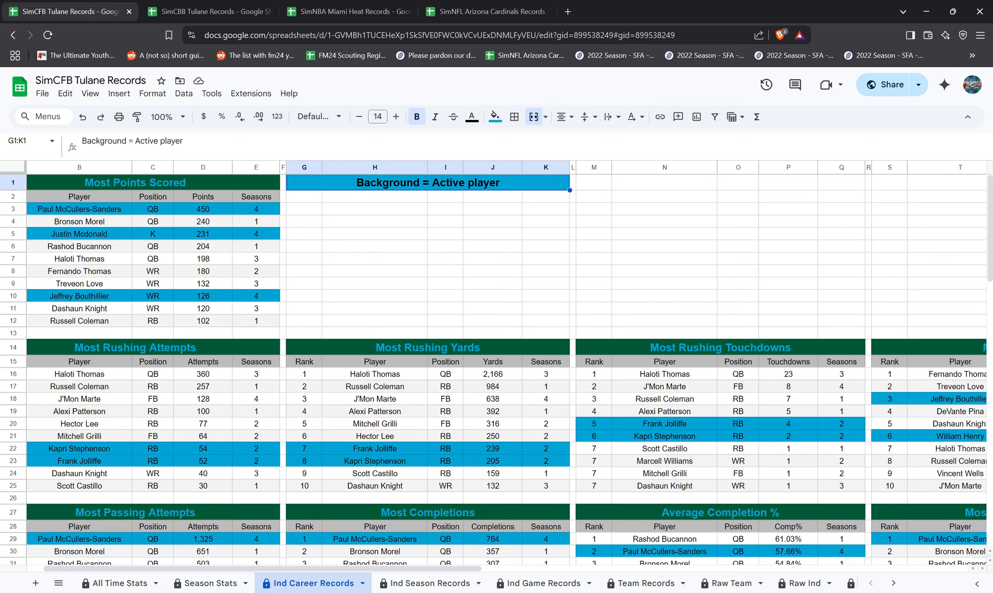
click(427, 585)
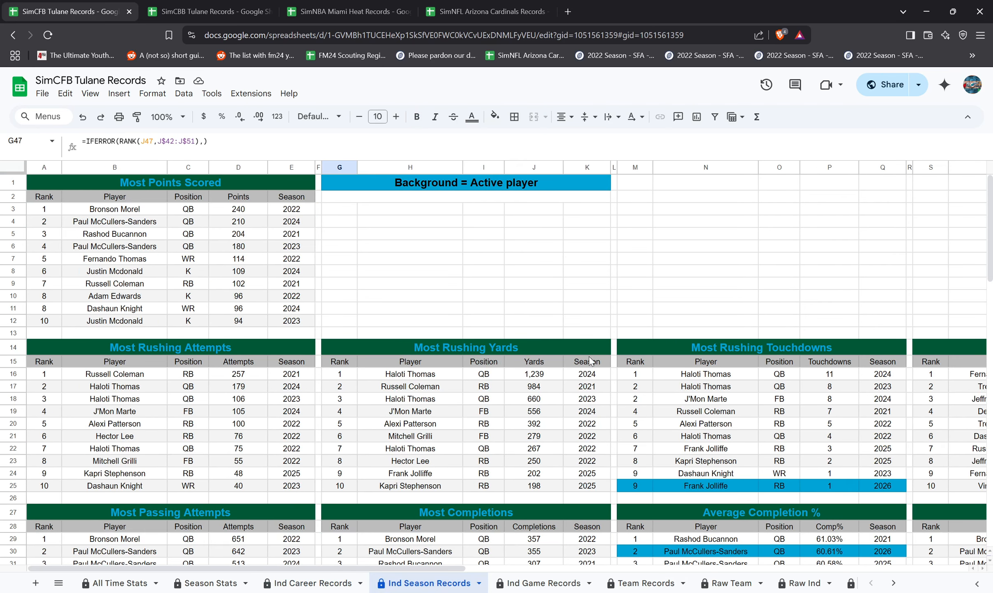
scroll(617, 401, down, 2)
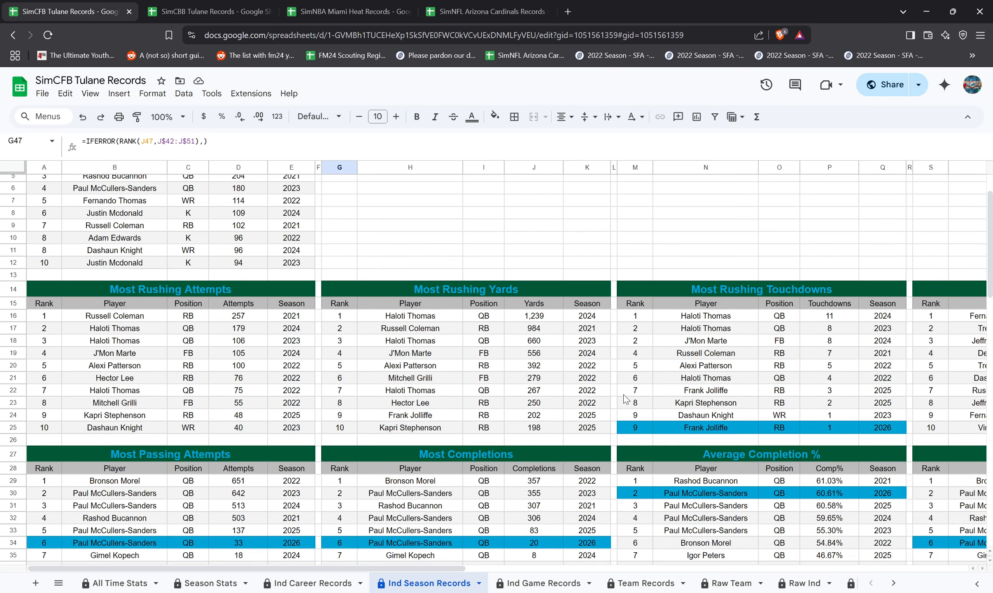
scroll(680, 403, down, 3)
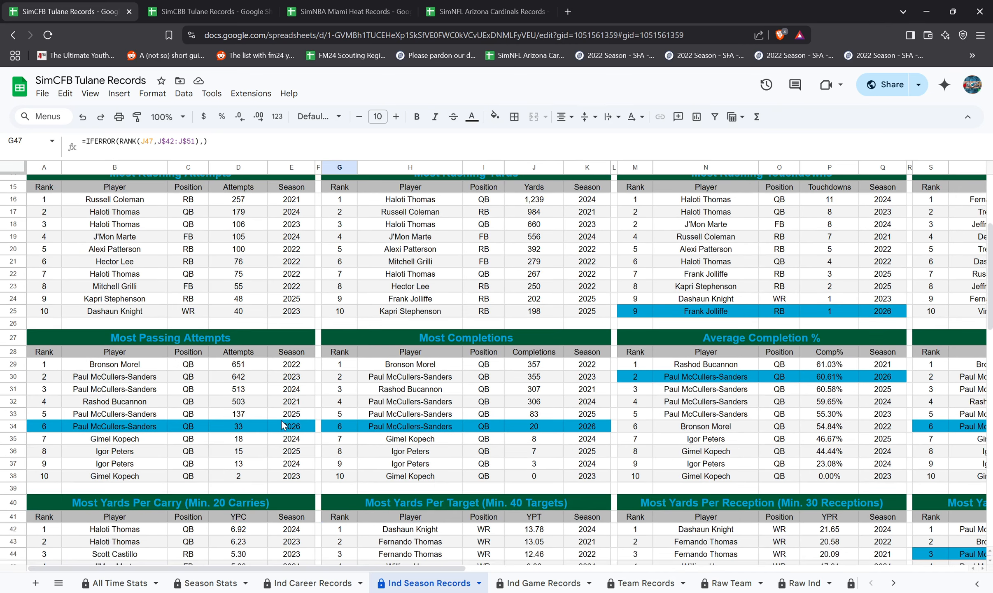
- Examine the highlighted 2026 row of Most Passing Attempts and the neighbouring tables on Ind Season Records
click(32, 425)
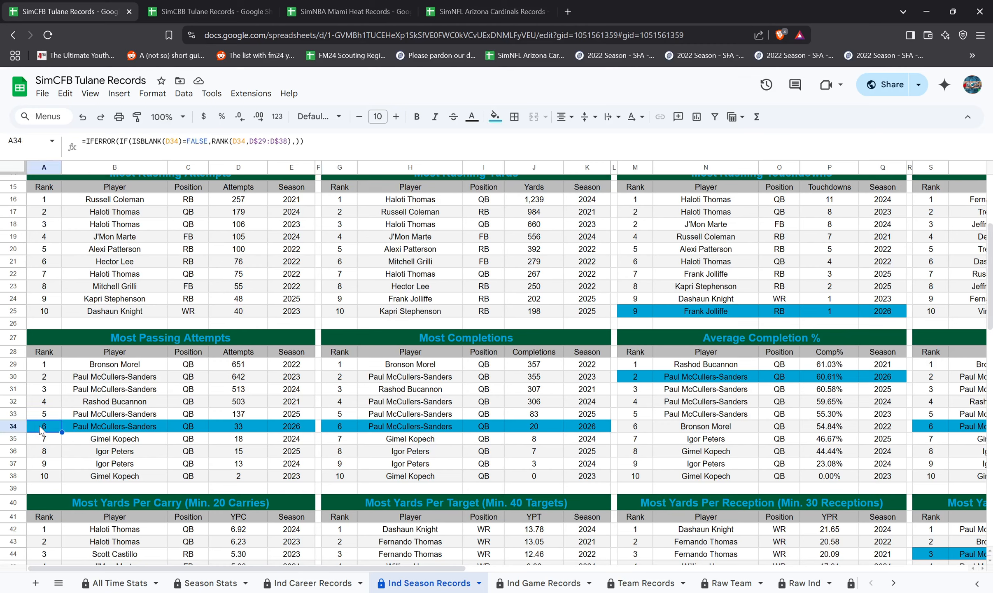
click(196, 416)
click(288, 427)
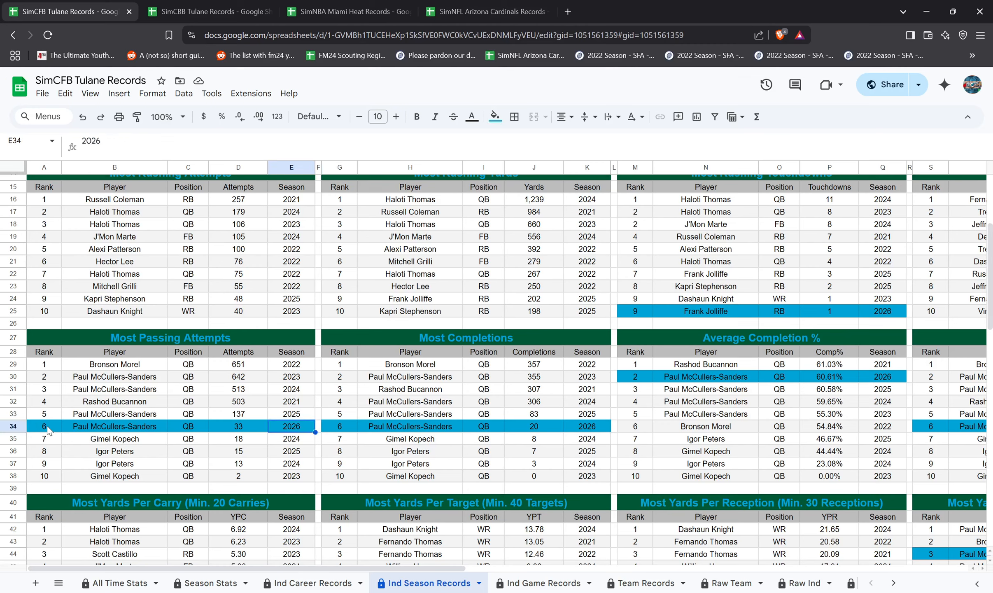
click(33, 425)
click(113, 428)
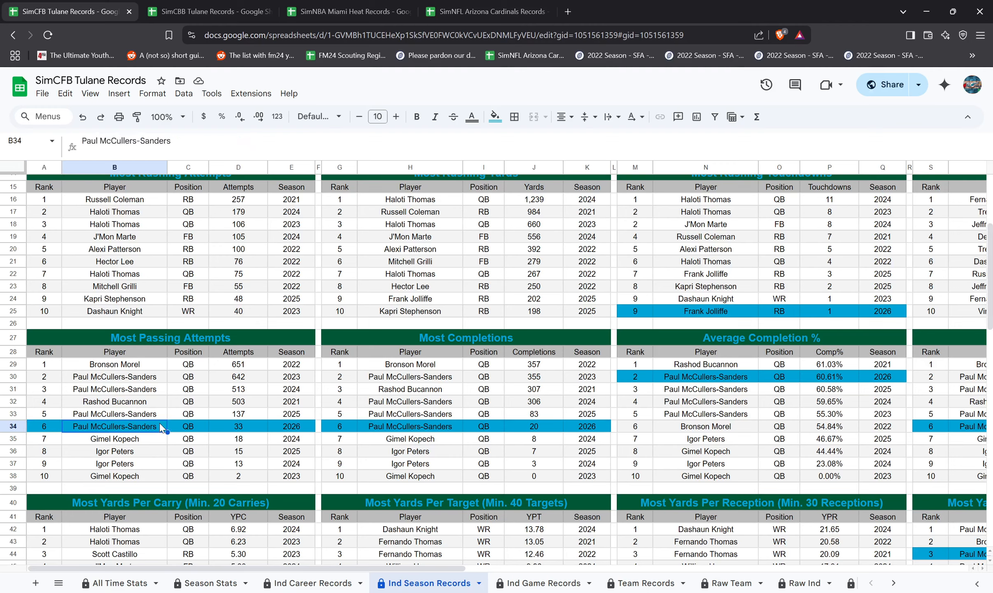
click(263, 430)
click(308, 430)
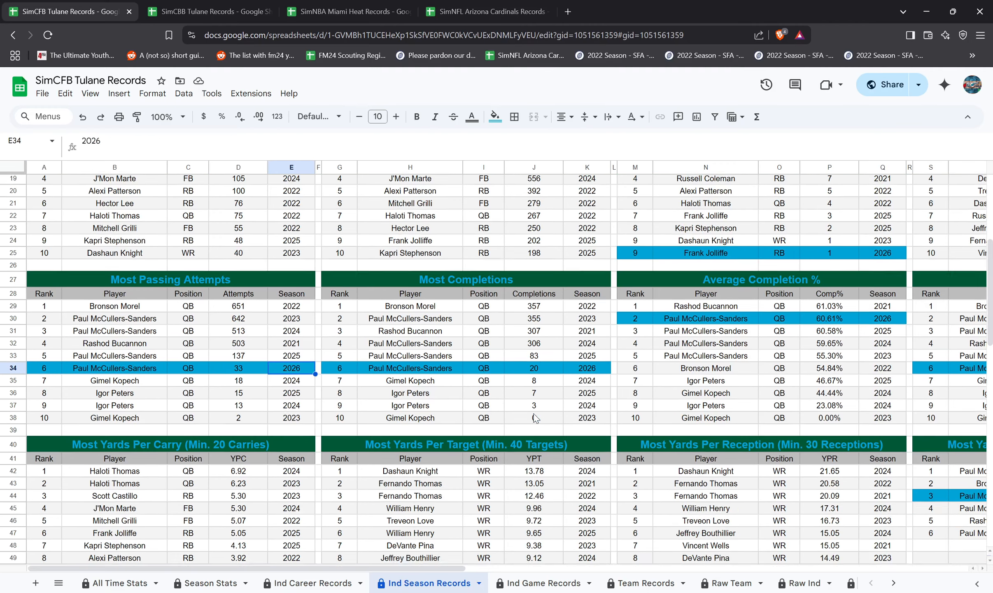
scroll(535, 416, down, 4)
scroll(536, 429, up, 8)
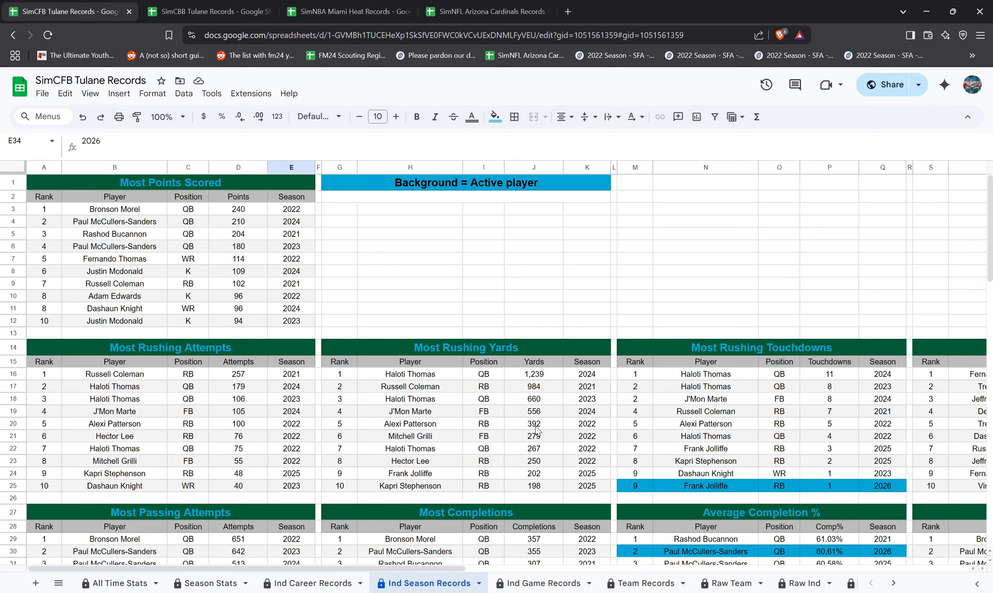
scroll(536, 429, down, 4)
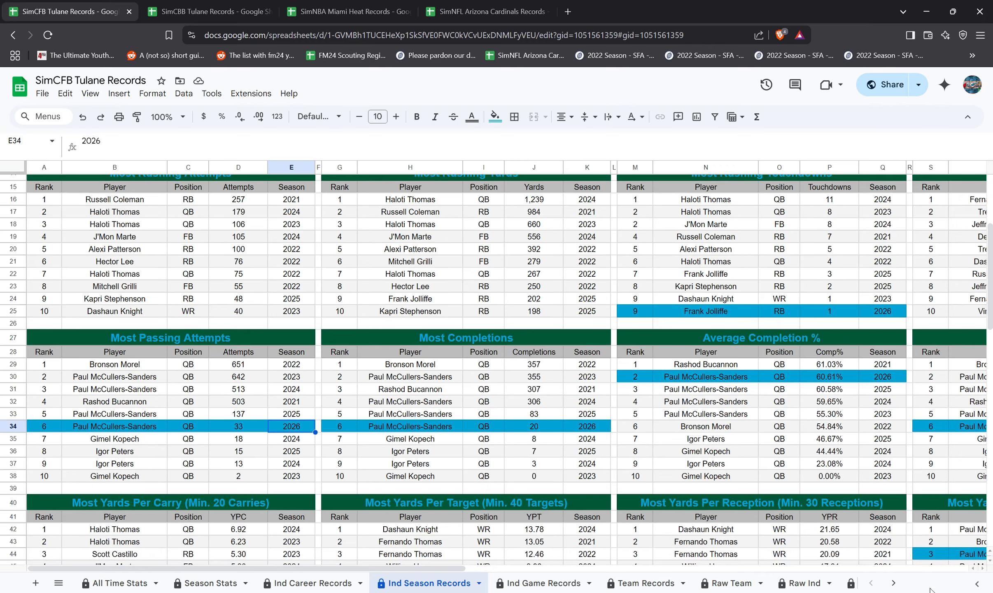
- Open the Dump sheet and view its team, conference, player and season lists from column A onward
click(893, 582)
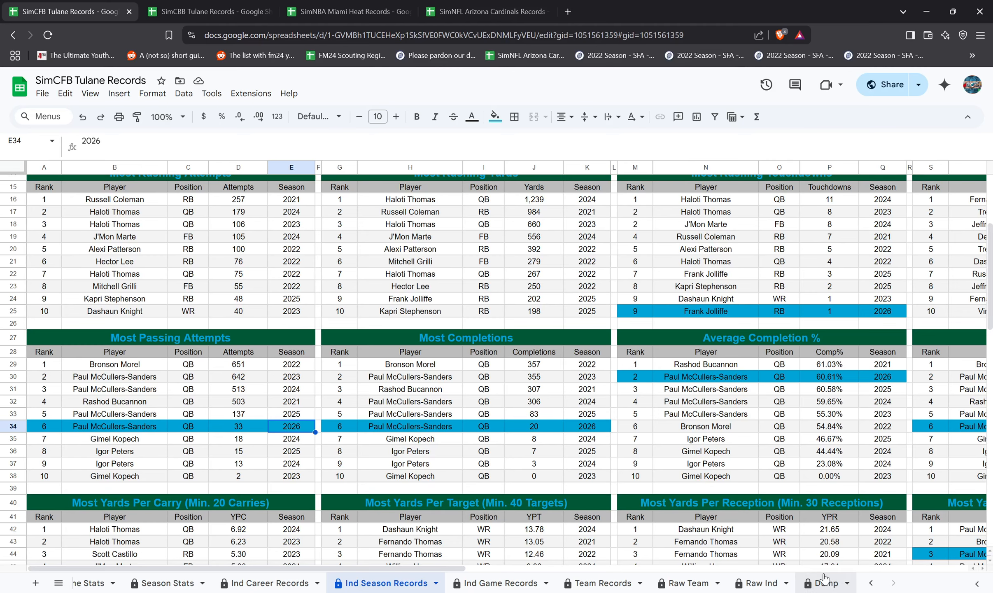
click(824, 580)
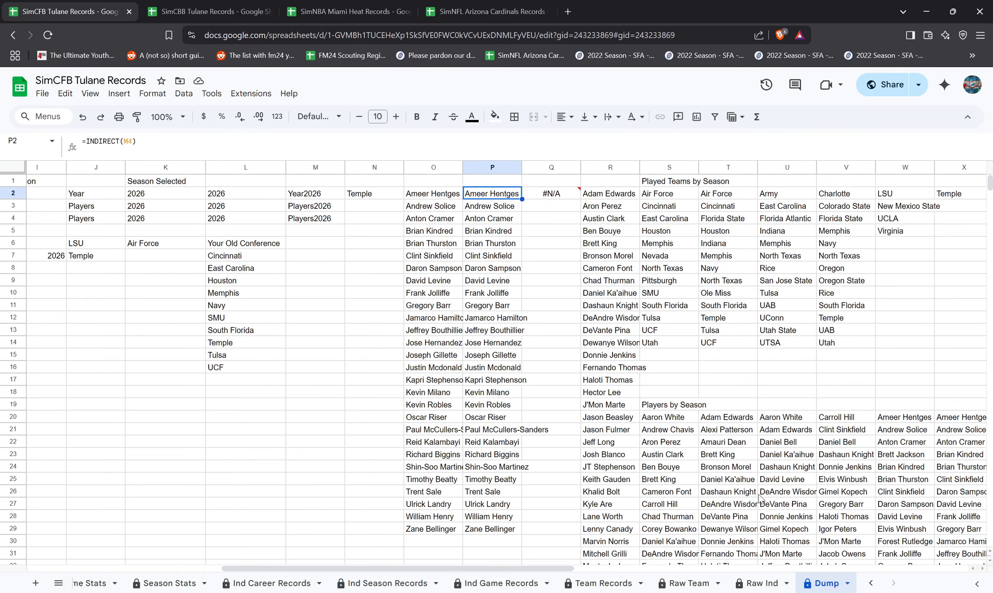
drag(443, 568, 252, 563)
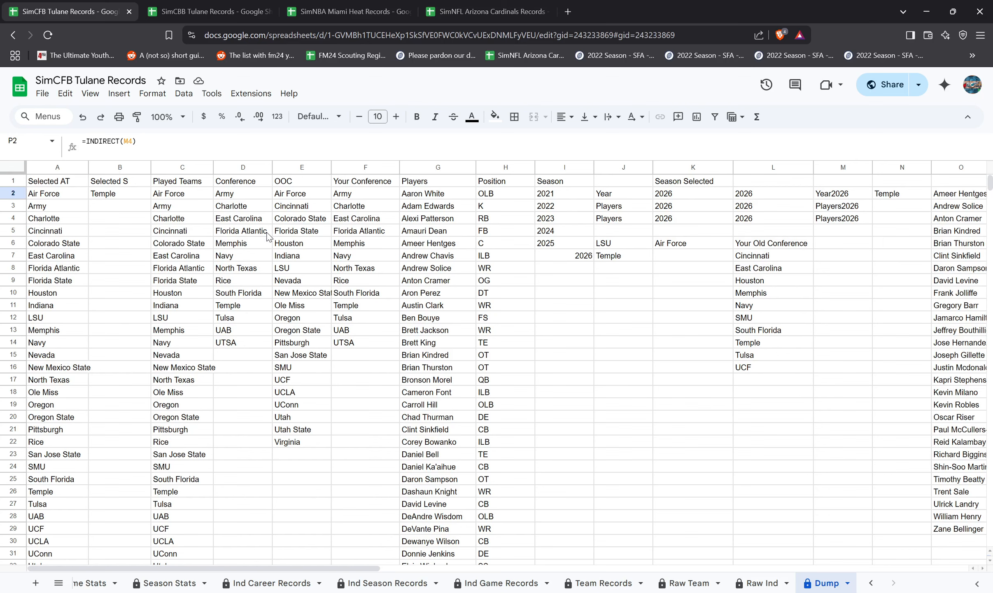
- Switch to SimCBB Tulane Records and SimNBA Miami Heat Records and review the All Time Stats sheet of each
click(198, 14)
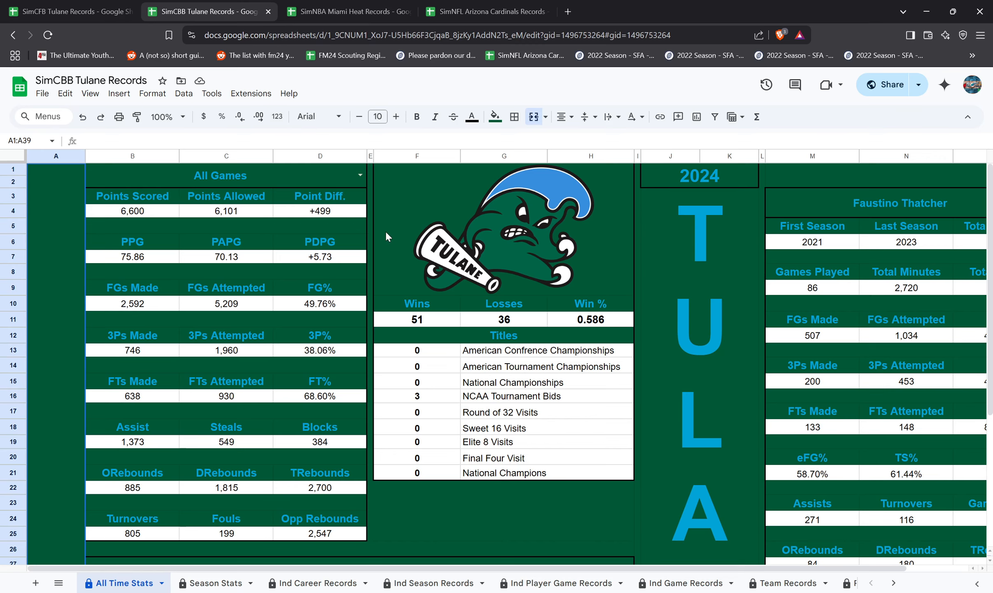
scroll(397, 207, down, 2)
scroll(437, 448, down, 3)
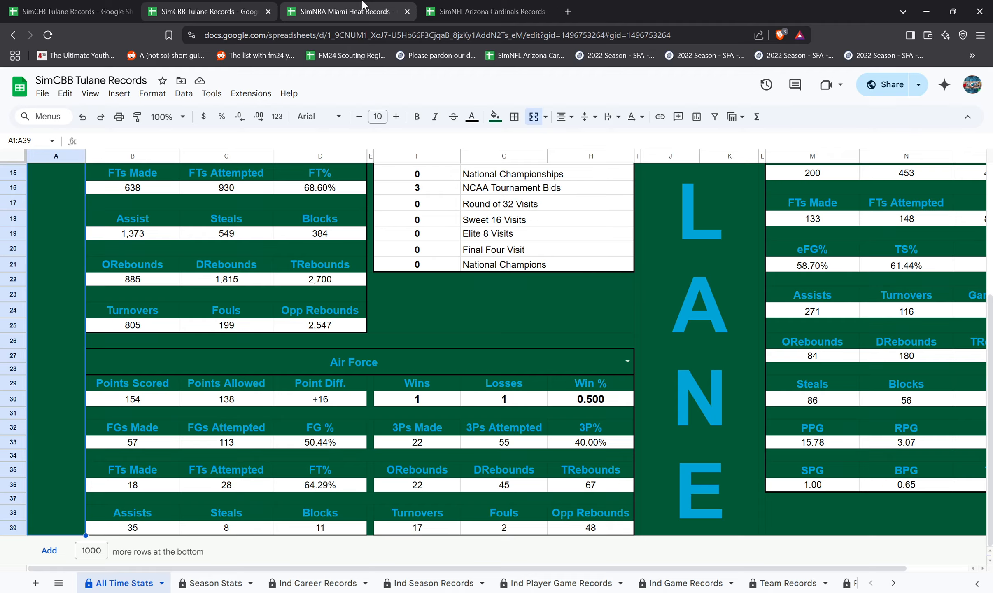
click(362, 11)
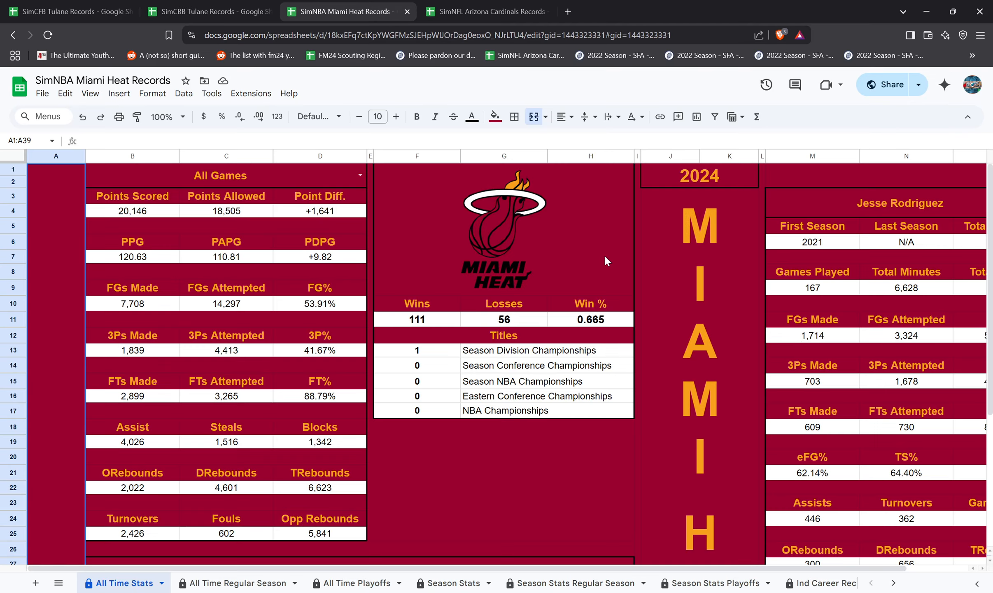
scroll(644, 338, down, 5)
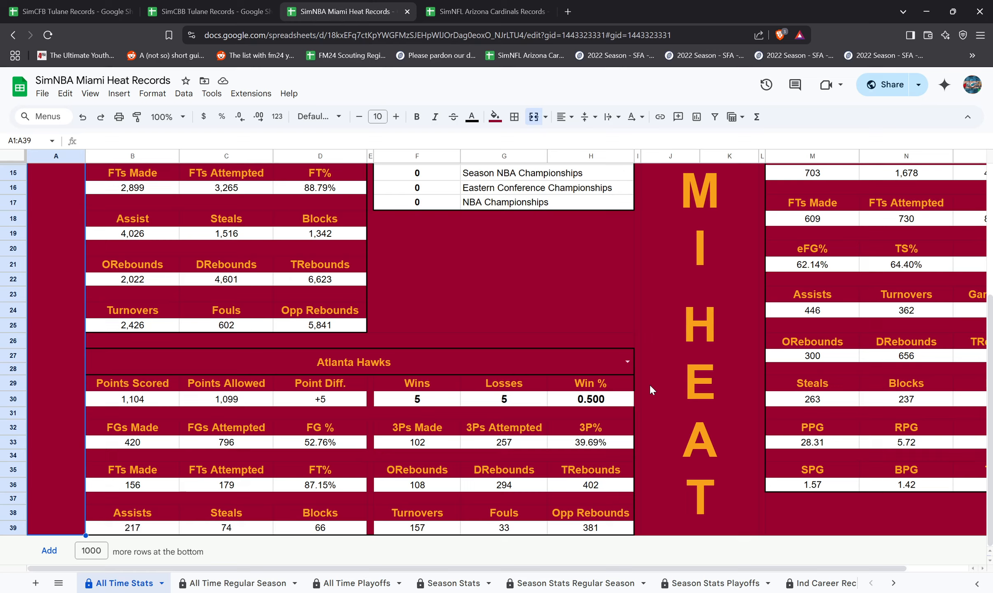
scroll(649, 387, up, 5)
- Switch to SimNFL Arizona Cardinals Records and review its All Time Stats down to the opponent section
click(490, 8)
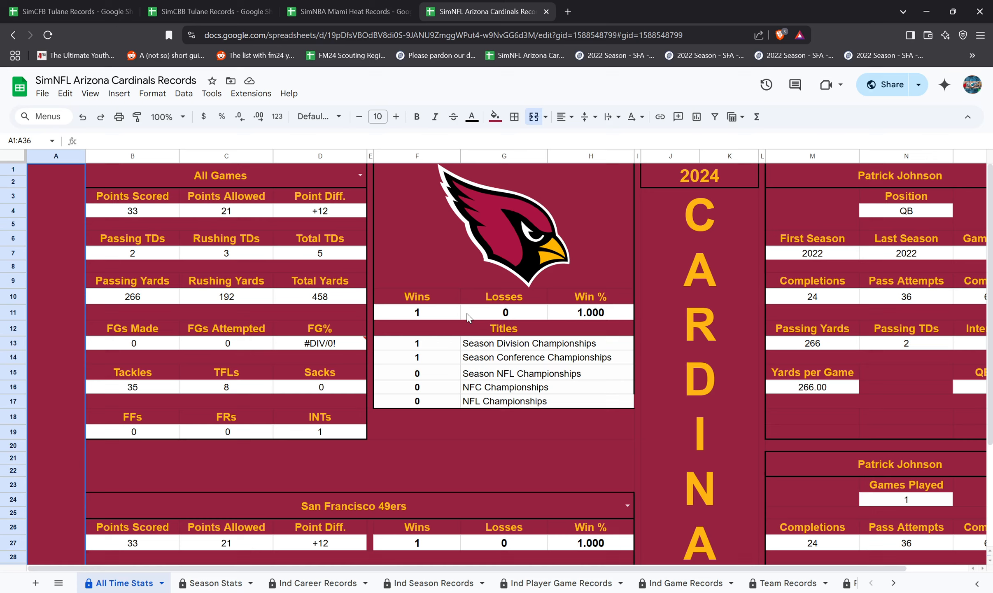
scroll(479, 456, down, 5)
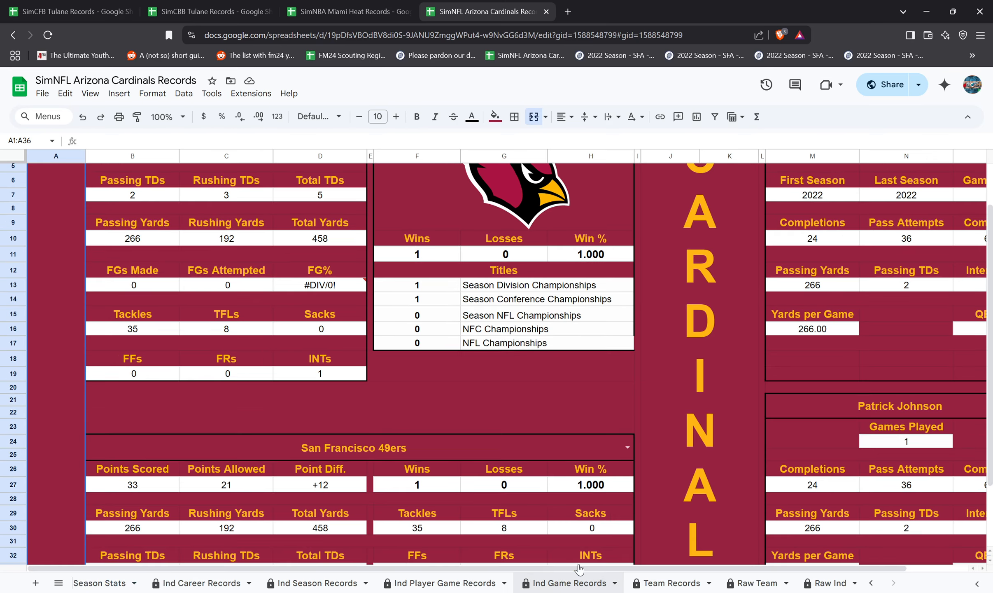
scroll(649, 583, up, 3)
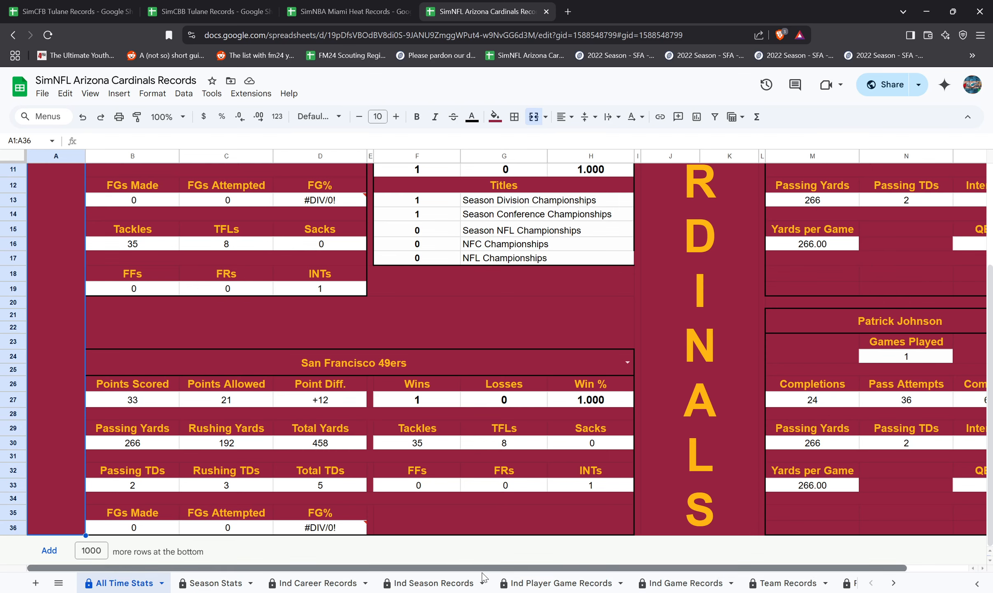
scroll(461, 574, right, 2)
scroll(637, 539, left, 2)
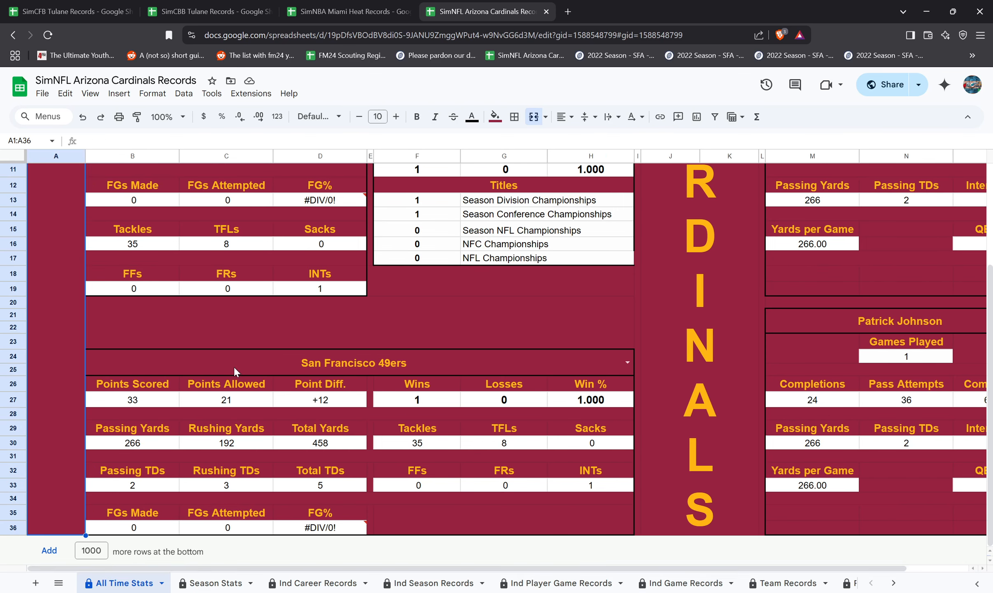
- Compare the All Time Stats sheet of SimCFB Tulane Records with that of SimNFL Arizona Cardinals Records
click(25, 4)
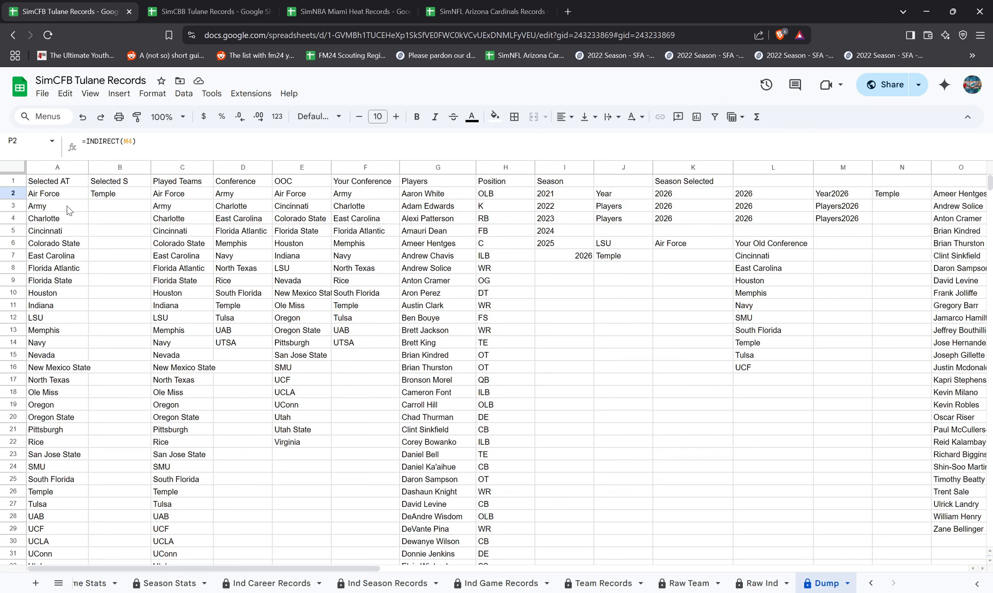
click(871, 582)
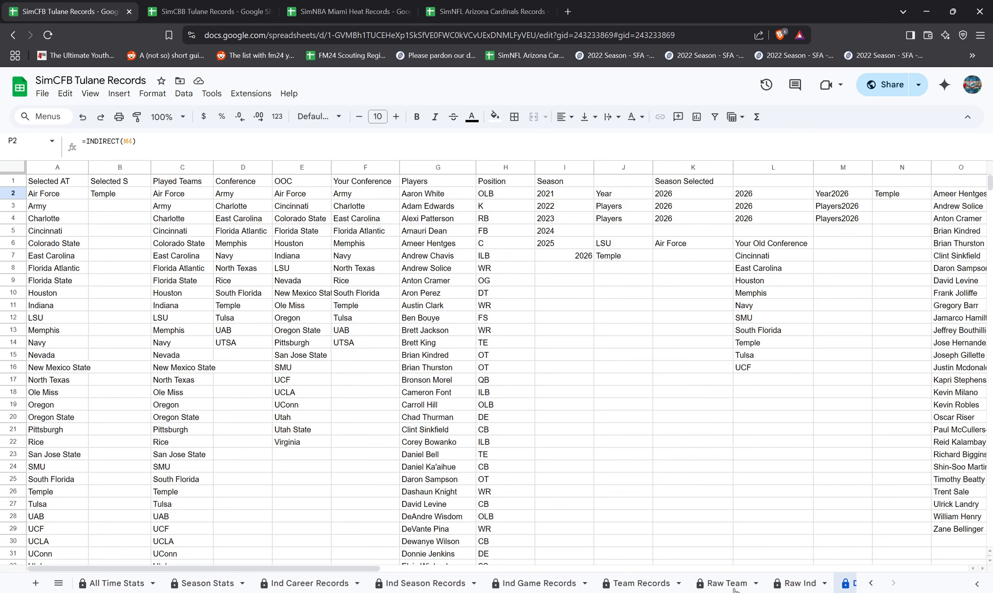
click(120, 583)
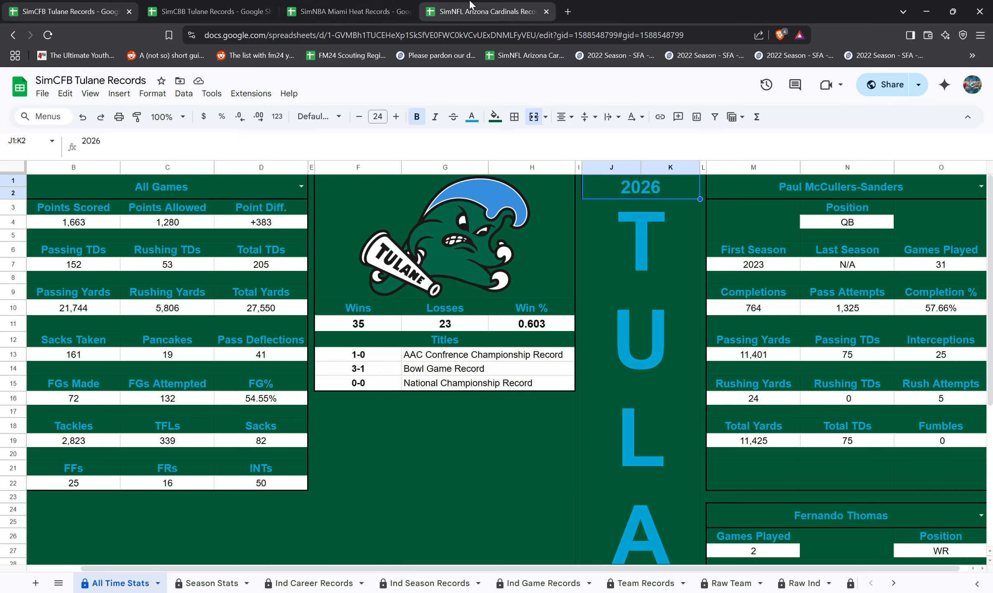
click(488, 11)
scroll(513, 413, up, 4)
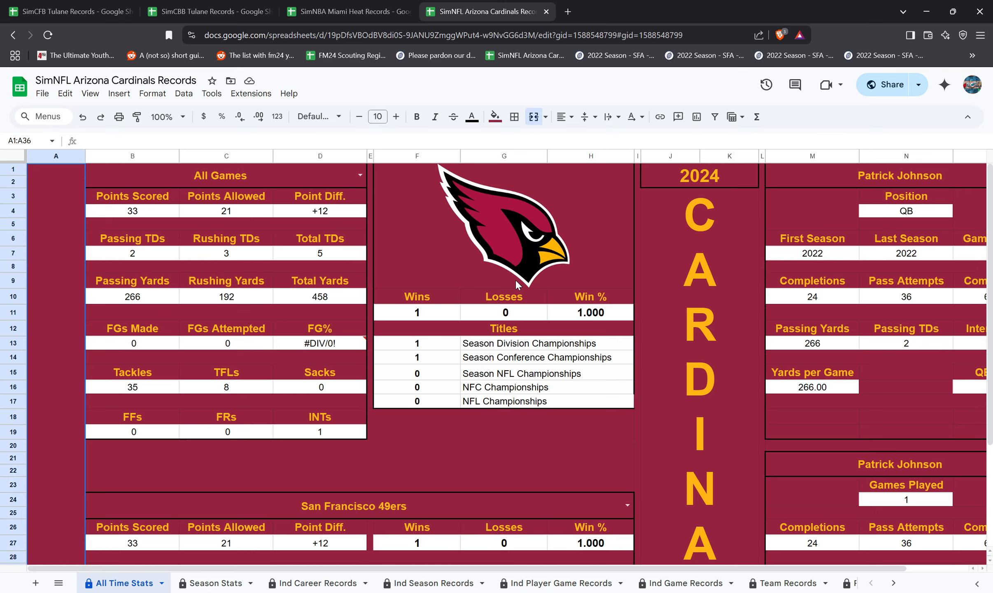
- Compare All Time Stats in SimCFB Tulane Records with the same sheet in SimCBB Tulane Records
click(32, 5)
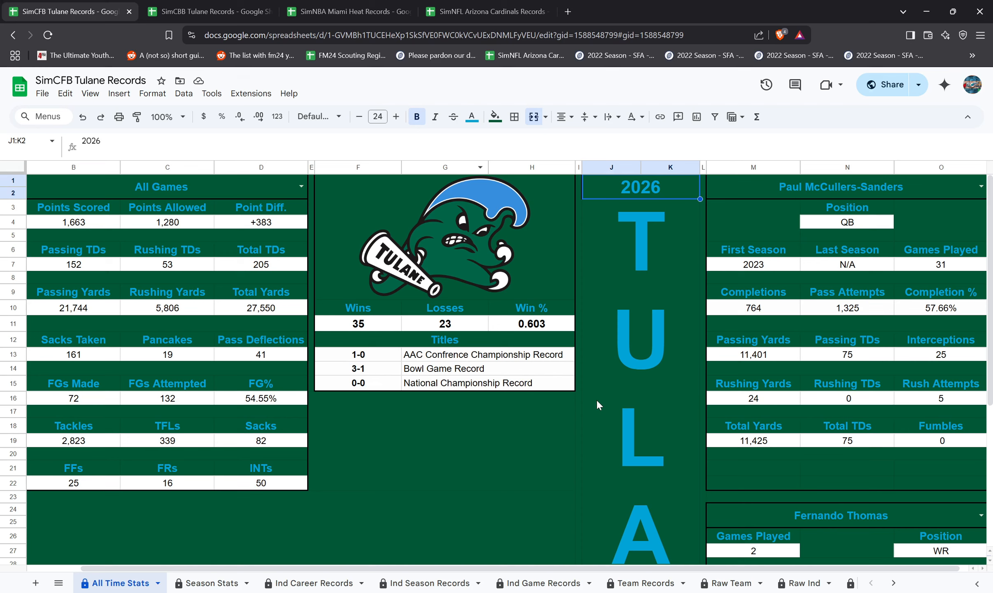
click(885, 583)
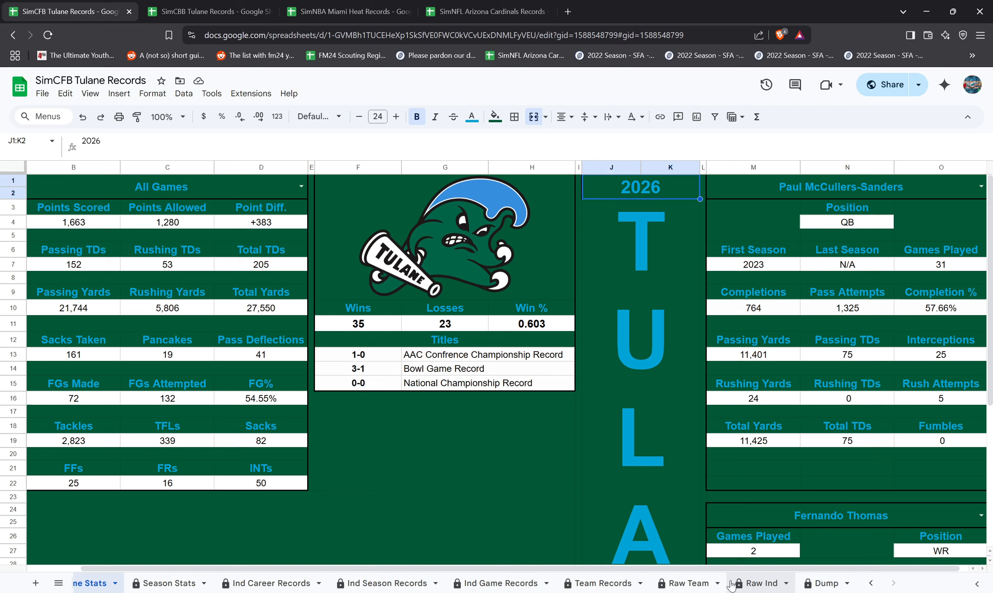
click(228, 8)
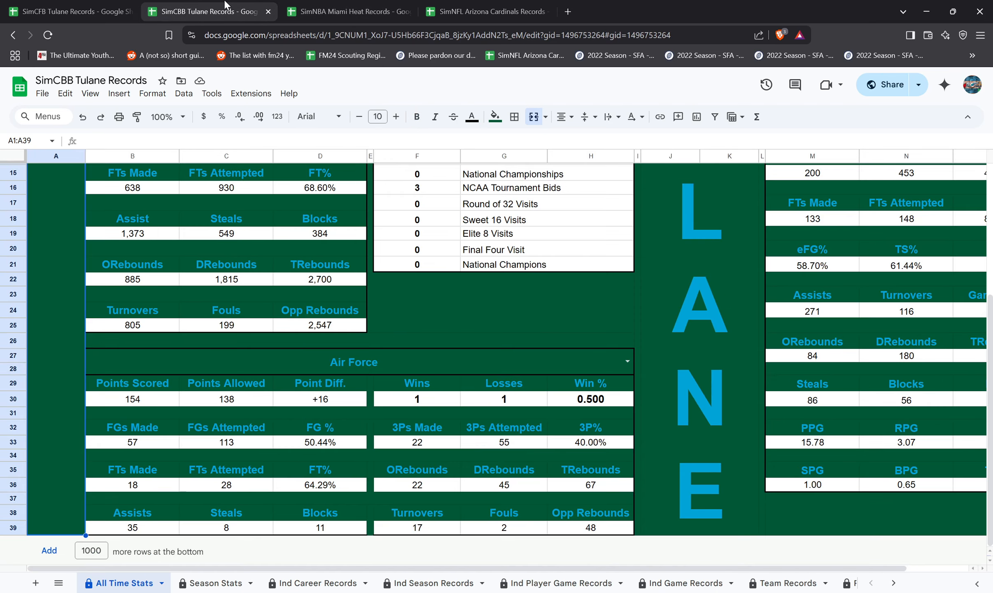
scroll(573, 379, up, 5)
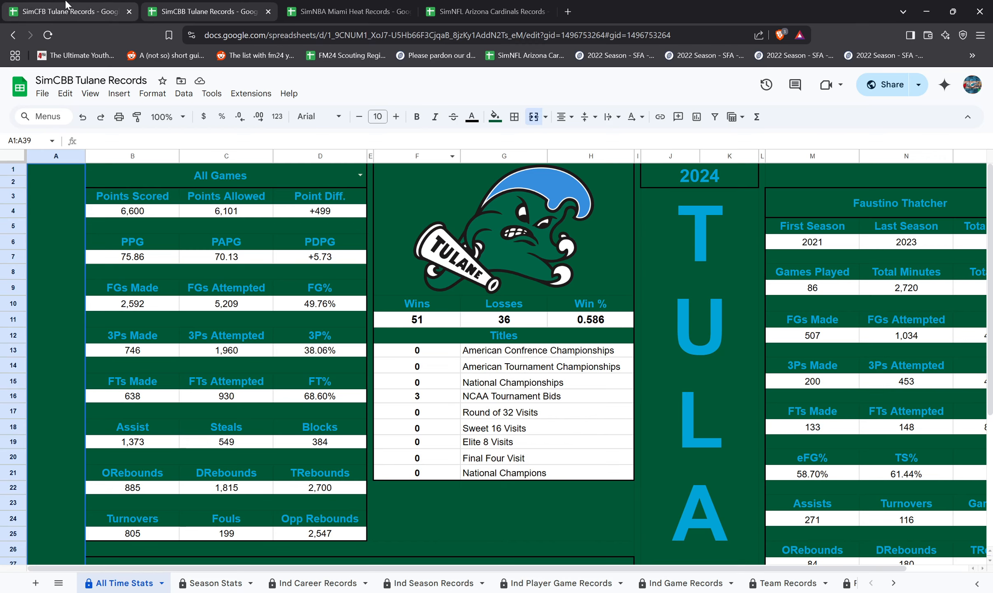
- Switch back to SimCFB Tulane Records and hide its Dump sheet
click(89, 12)
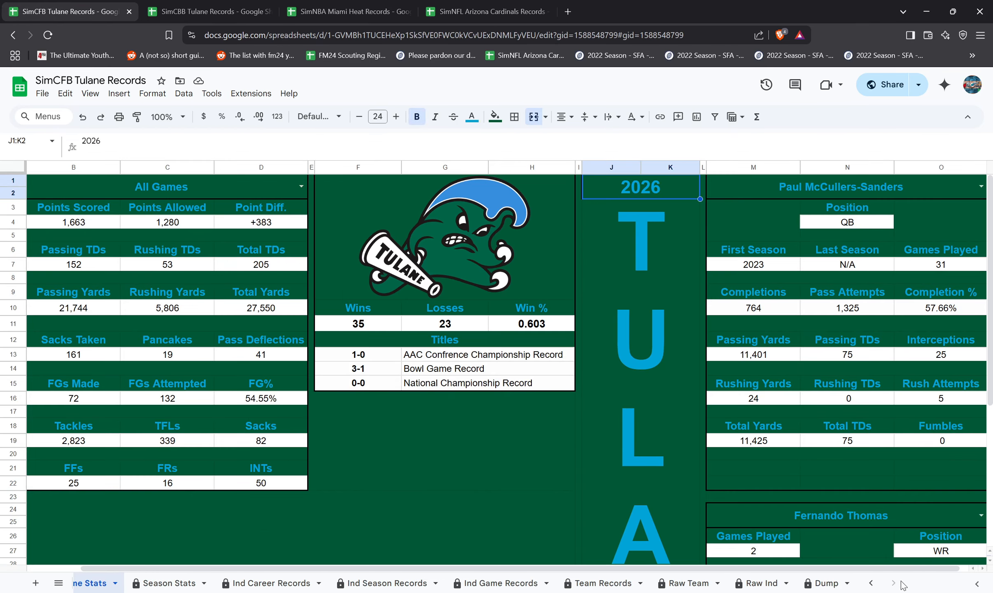
right_click(828, 582)
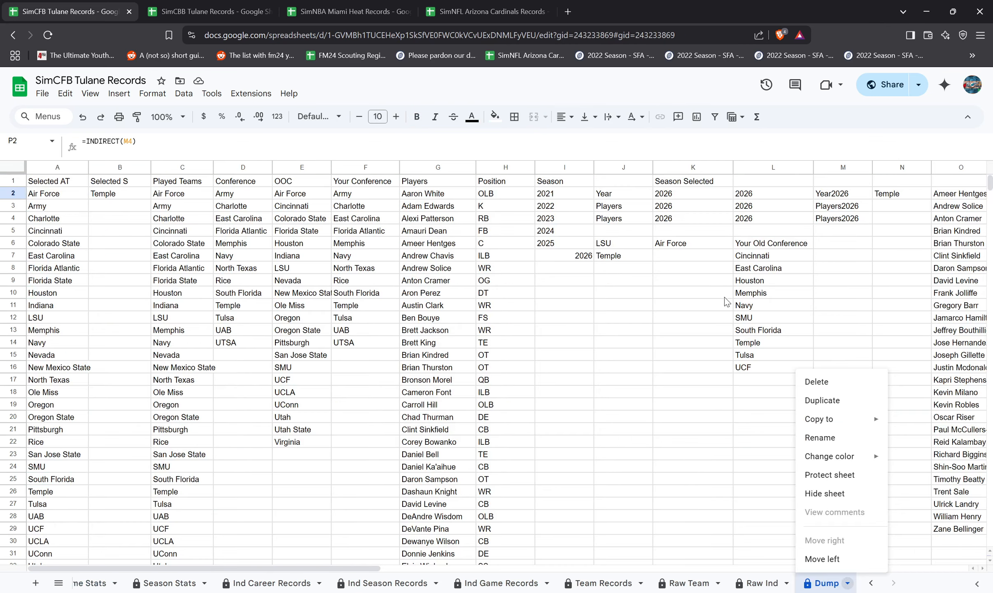
click(819, 498)
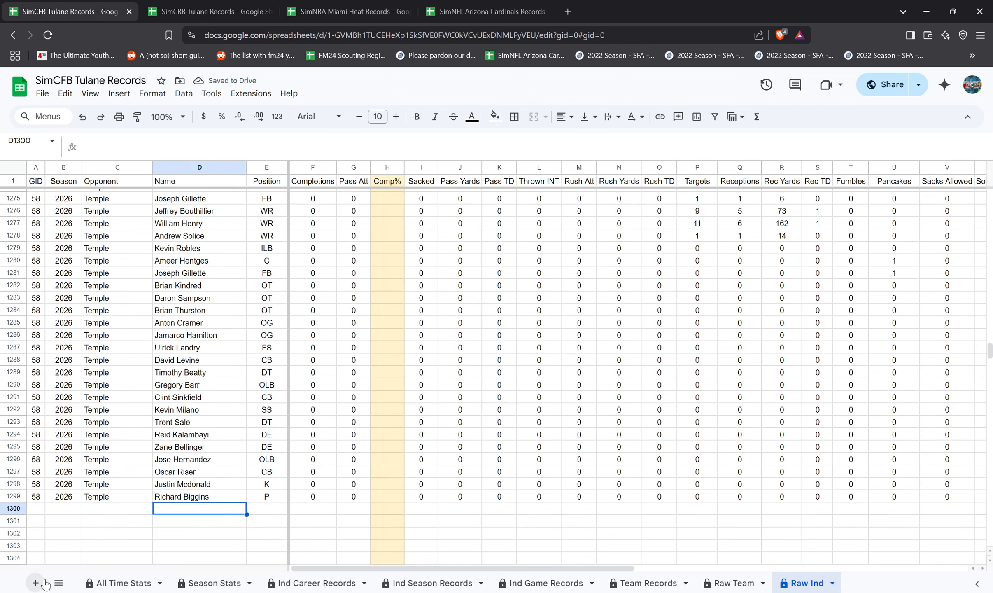
- Unhide the Dump sheet from the list of all sheets
click(59, 582)
scroll(123, 547, down, 2)
click(124, 555)
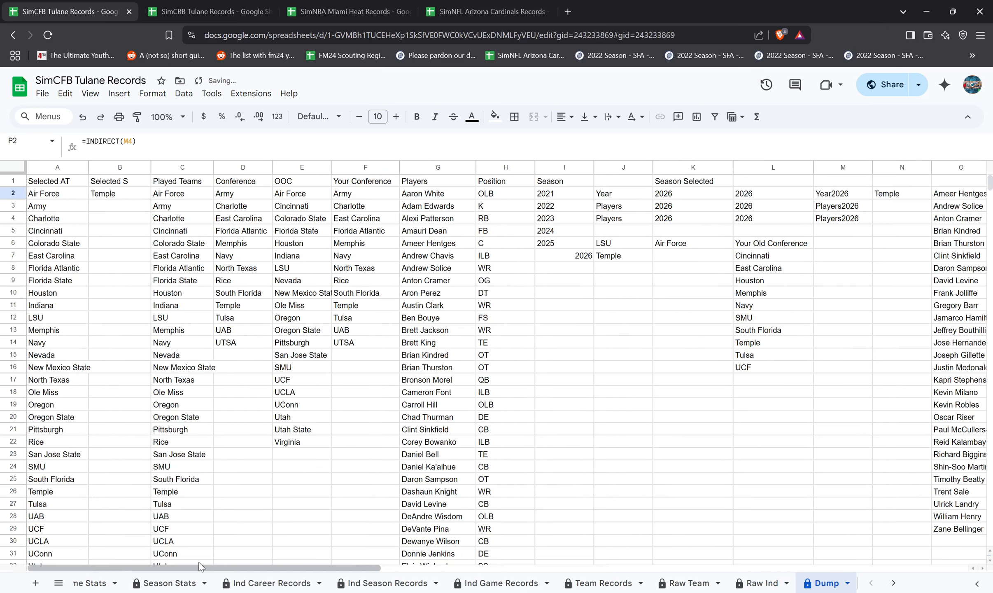
- Hide the Dump sheet again in SimCFB Tulane Records
scroll(578, 514, down, 3)
scroll(617, 522, up, 3)
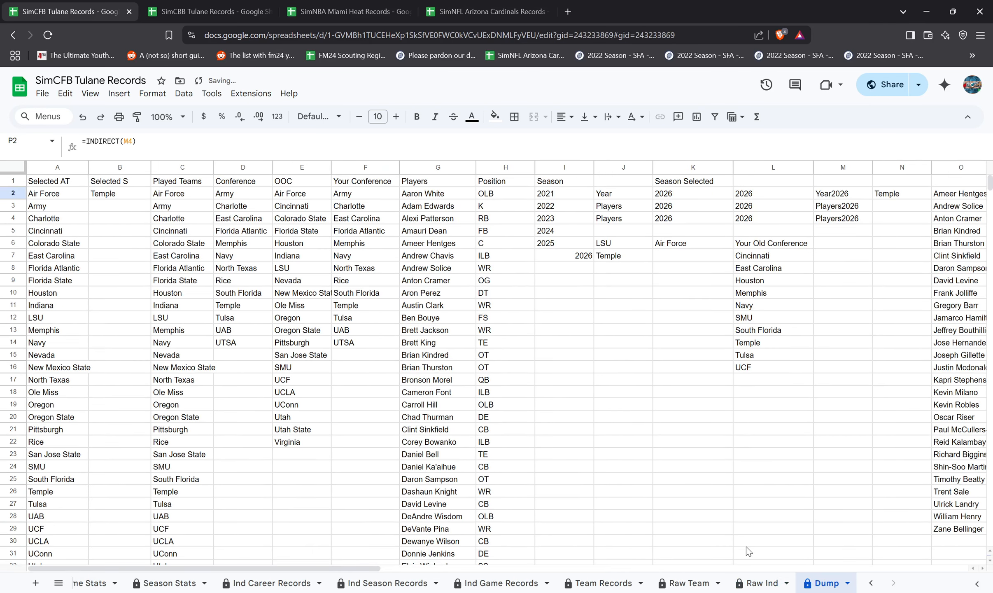
click(846, 583)
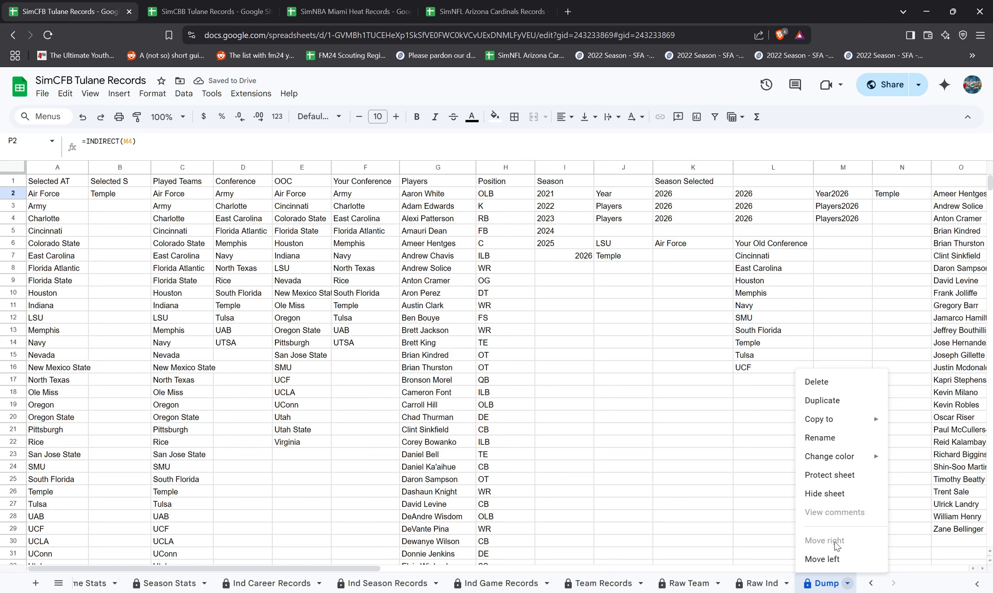
click(828, 493)
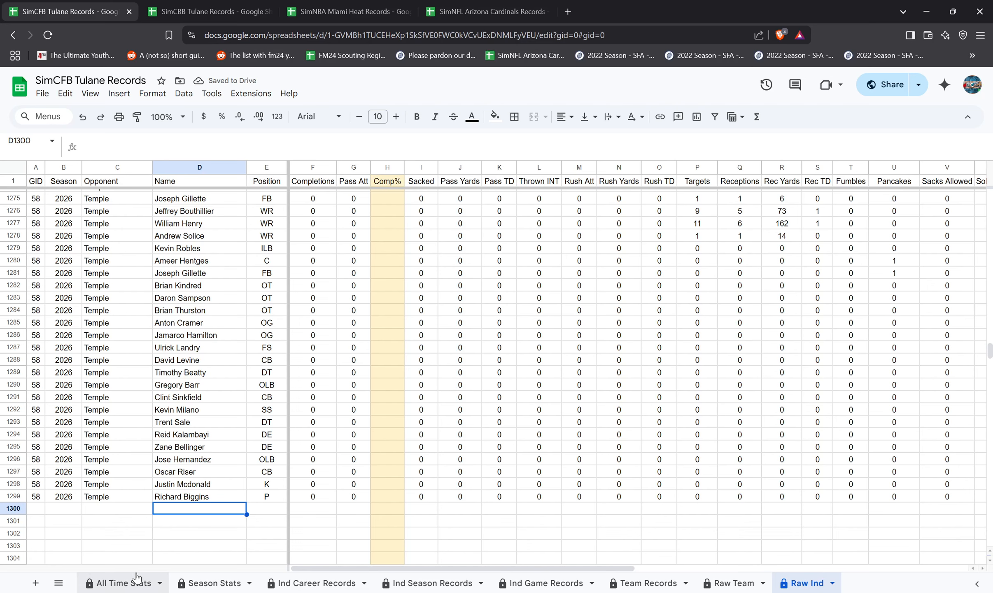
- Review the All Time Stats sheet from the team totals down to the Air Force opponent block and the player blocks
click(126, 583)
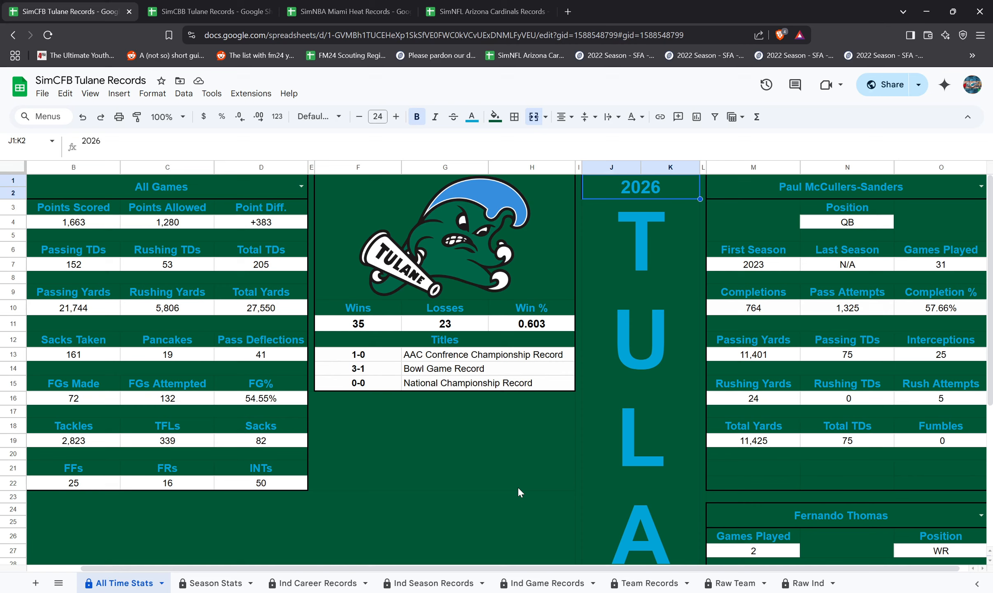
scroll(517, 486, down, 3)
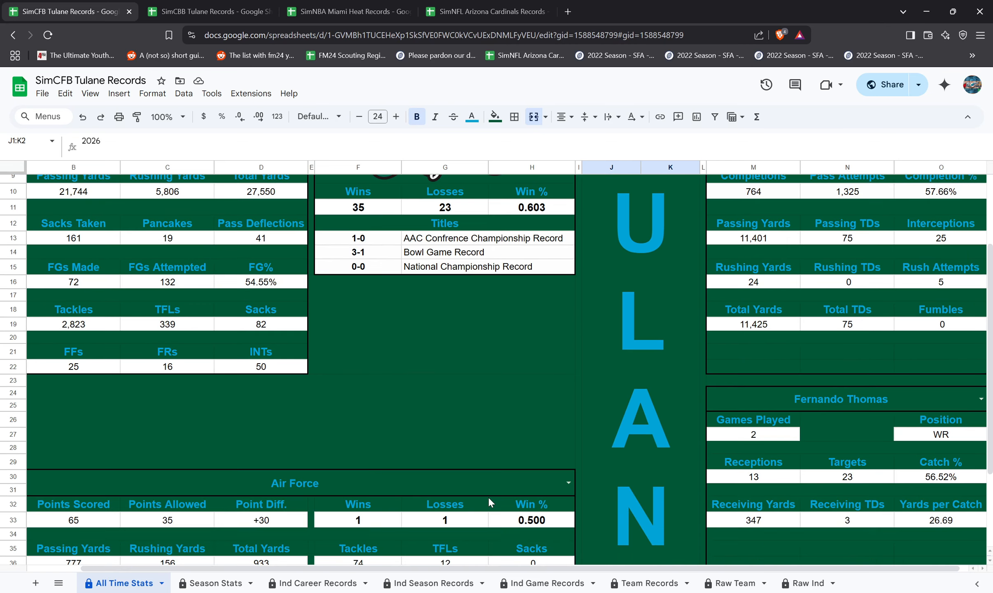
scroll(488, 496, down, 3)
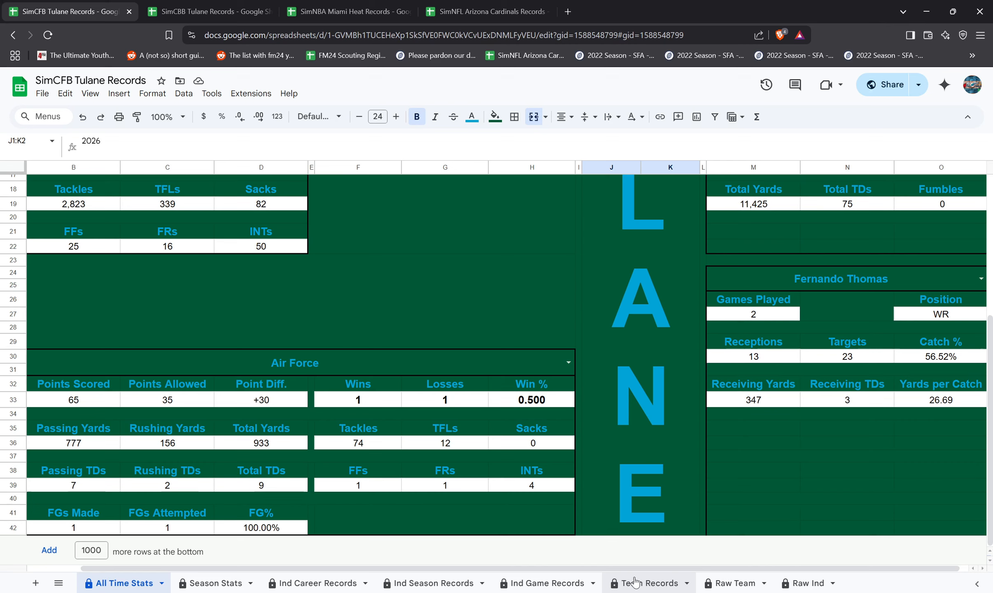
drag(657, 571, 552, 565)
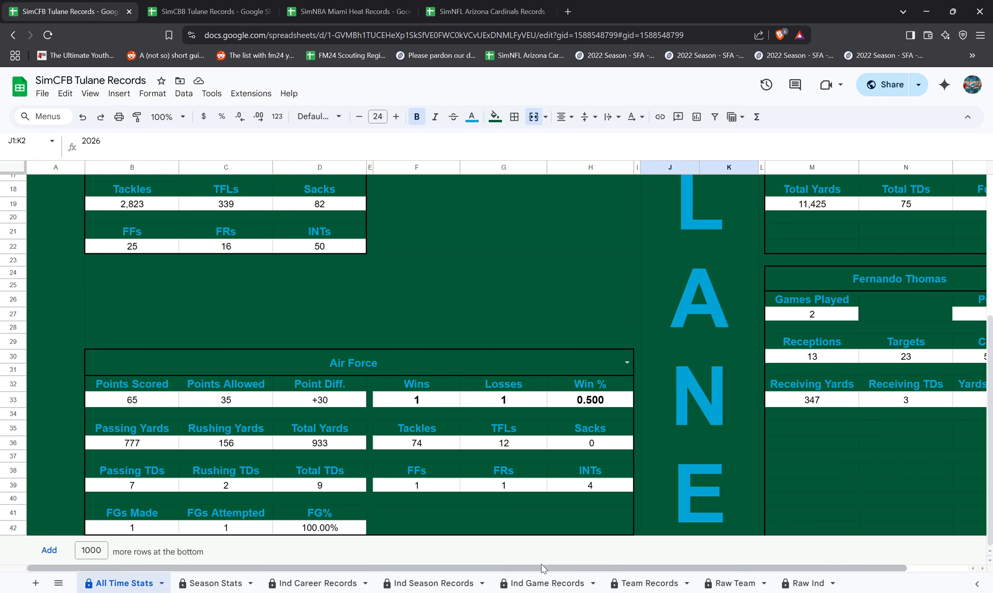
scroll(564, 526, up, 6)
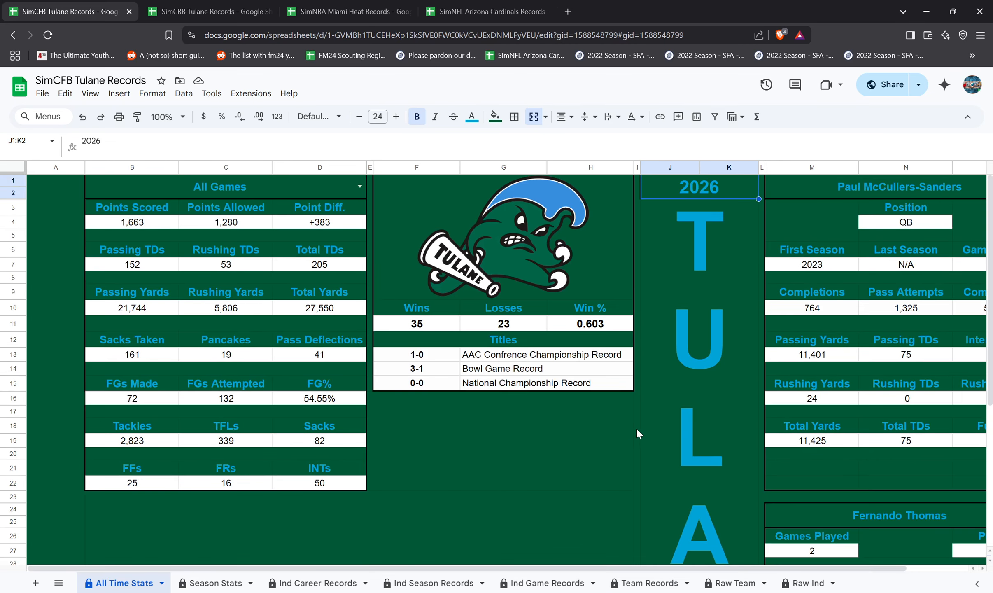
click(637, 432)
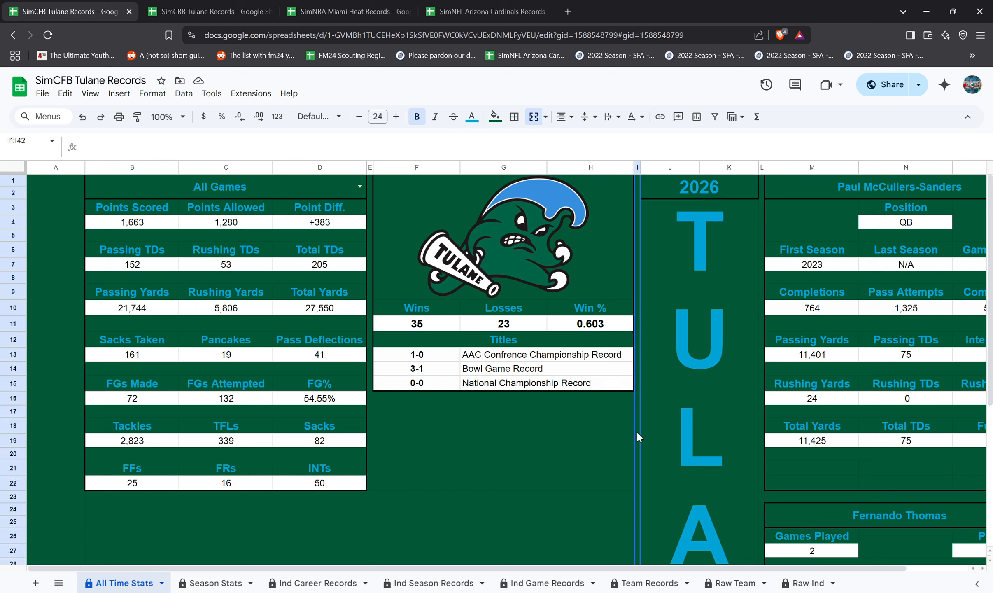
click(762, 325)
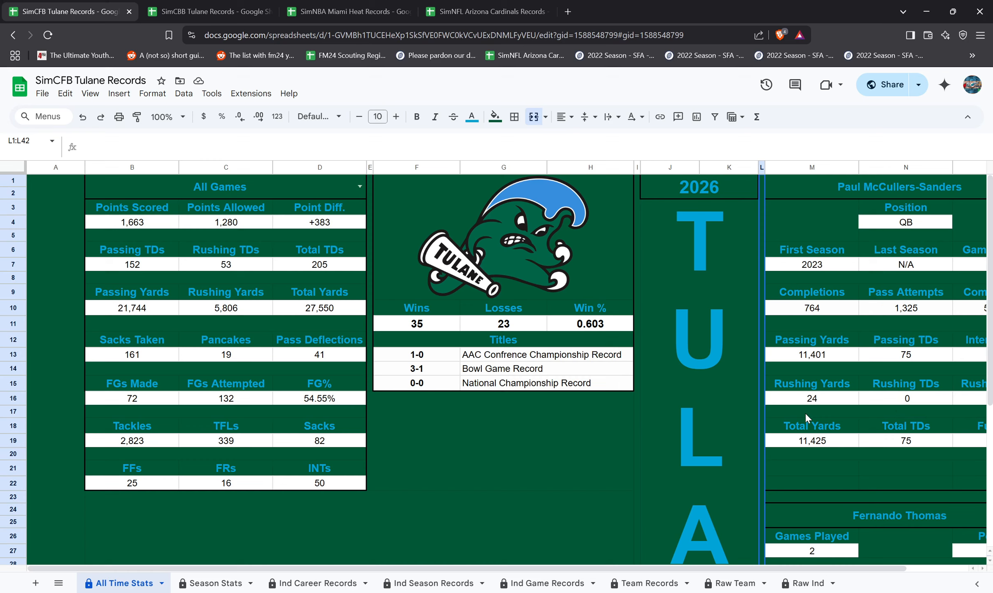
- Examine the Raw Ind rows for the 2025 UCLA and 2026 Temple games down to the last entry
click(819, 584)
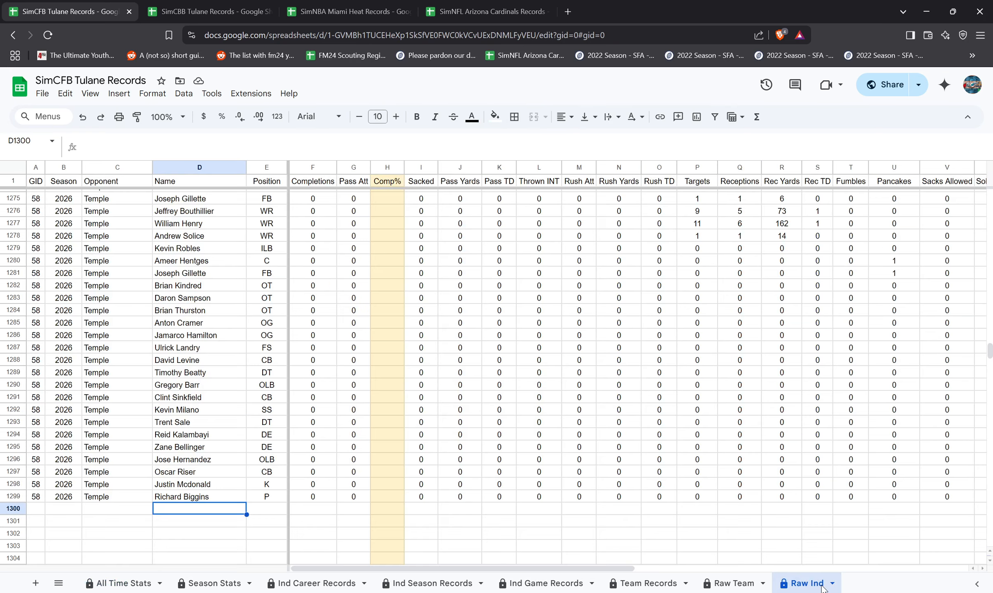
scroll(693, 549, up, 3)
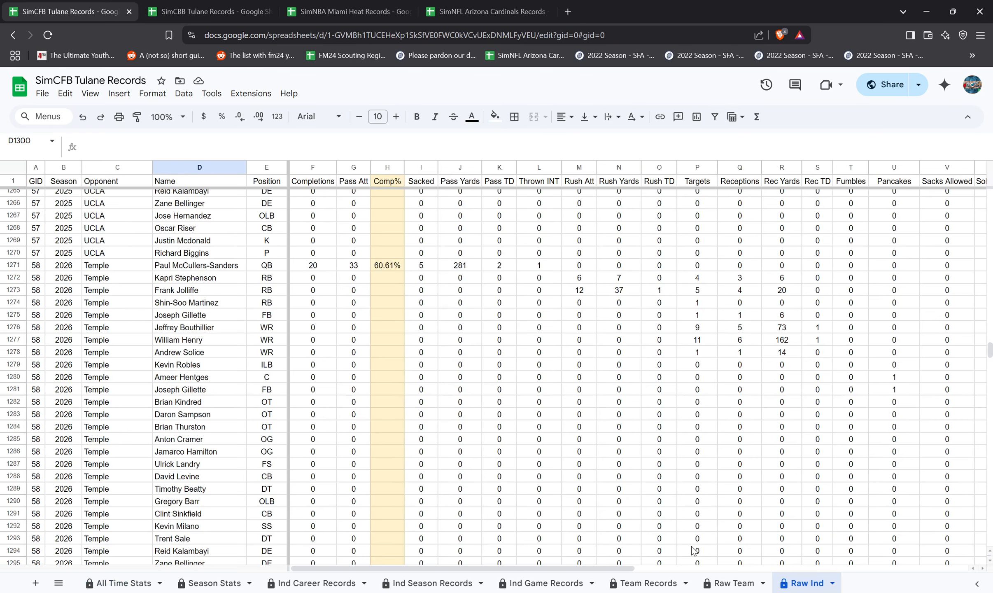
scroll(693, 550, up, 6)
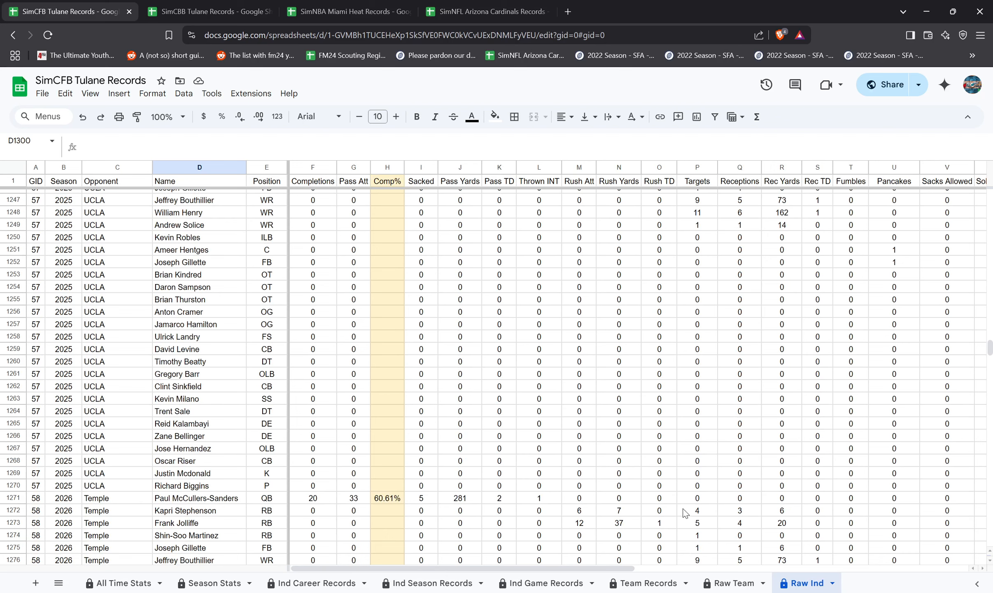
scroll(684, 513, down, 2)
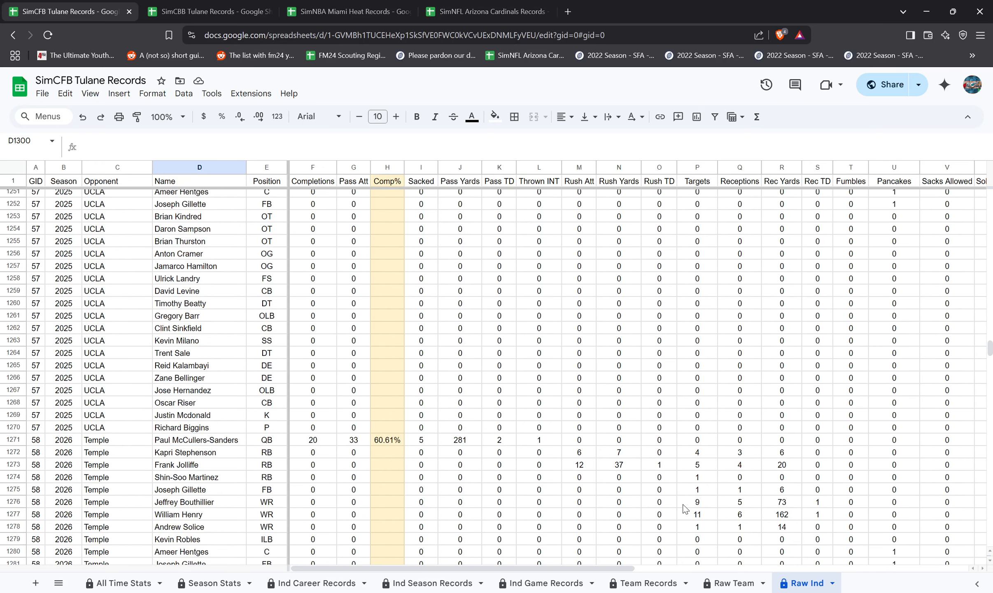
scroll(382, 424, down, 9)
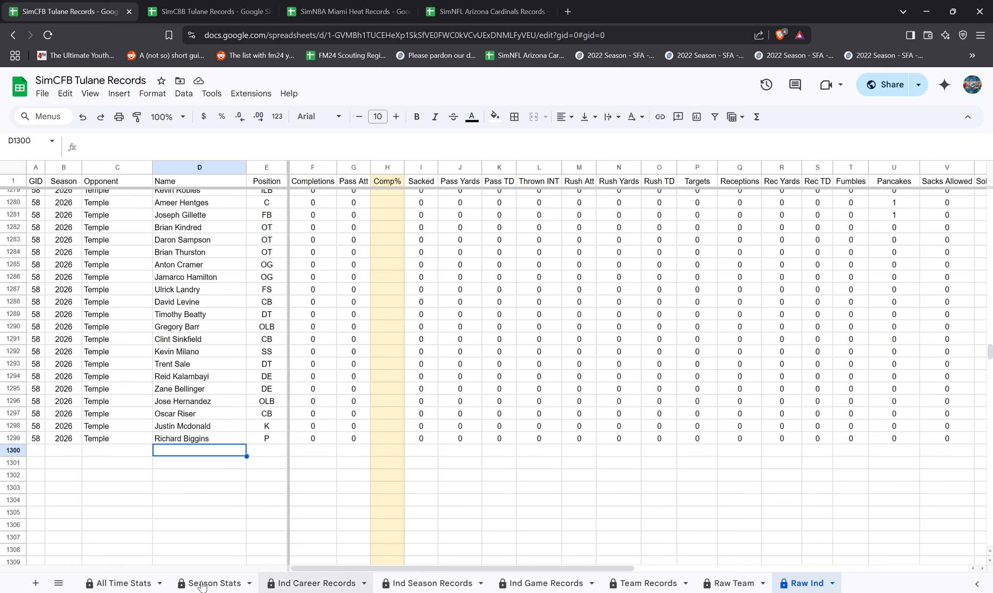
- Return to All Time Stats and inspect its merged spacer cells in columns A and E and the vertical TULANE banner
click(106, 583)
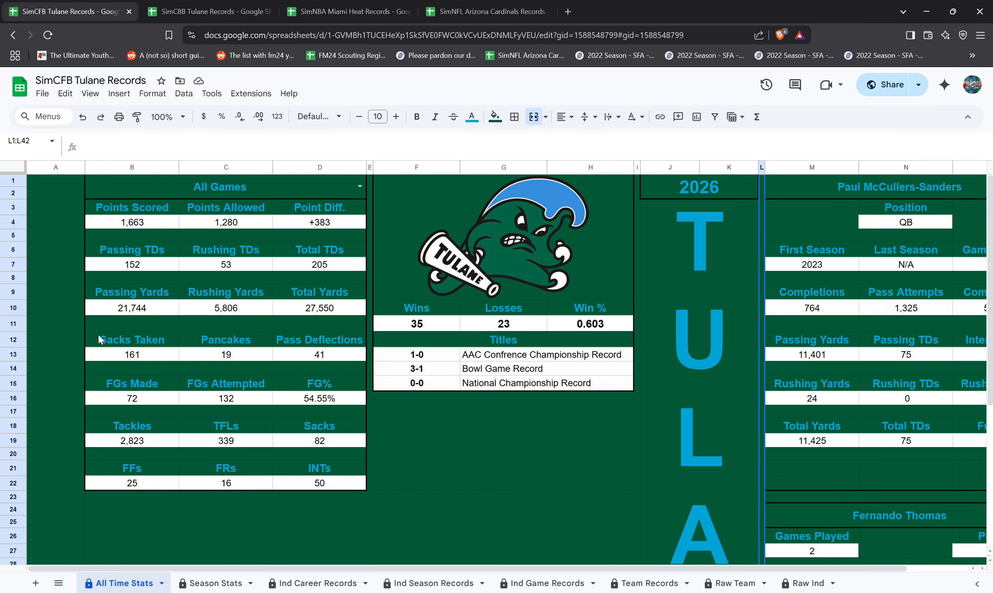
click(75, 316)
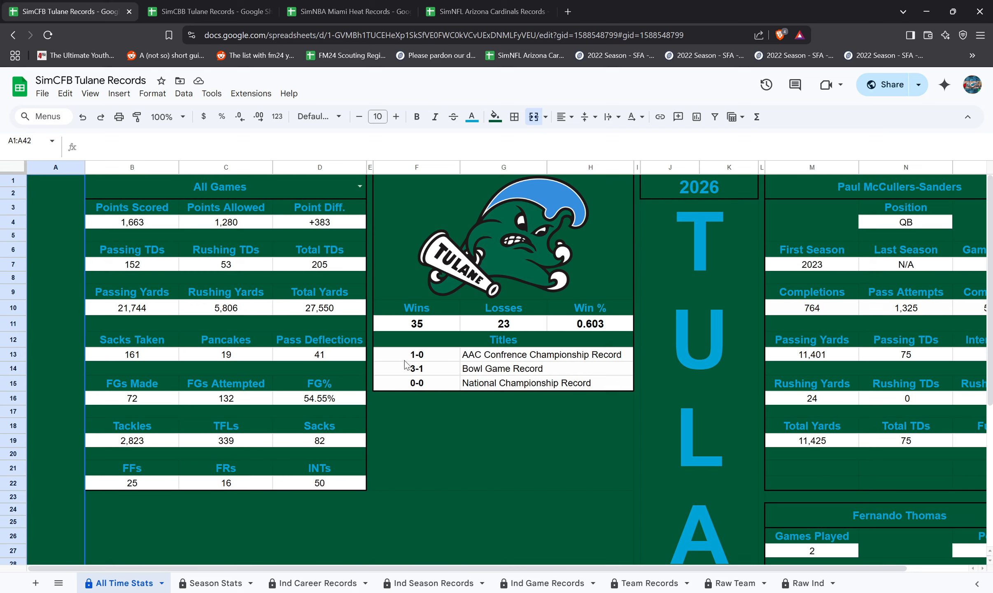
click(373, 407)
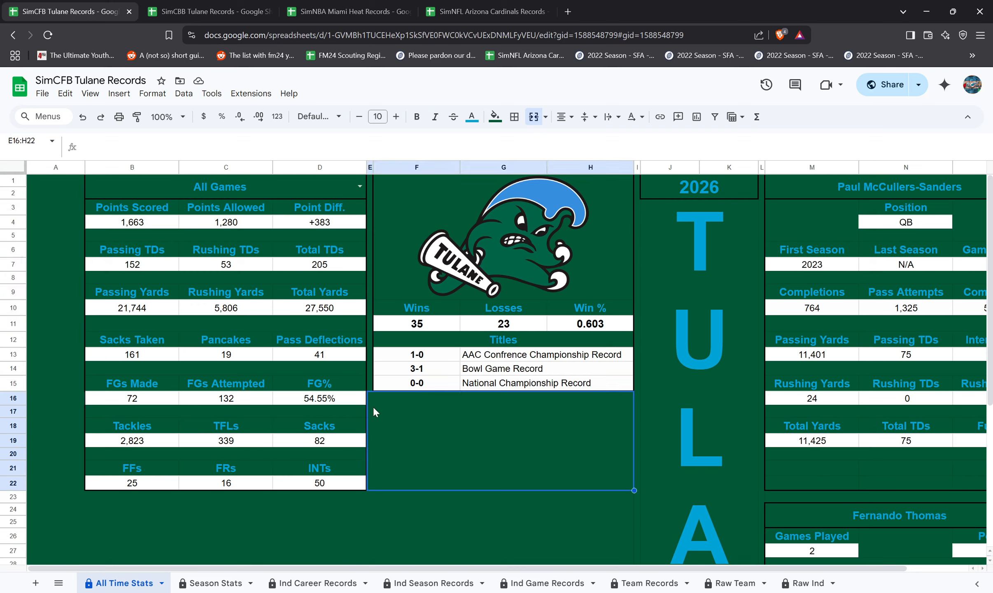
click(370, 356)
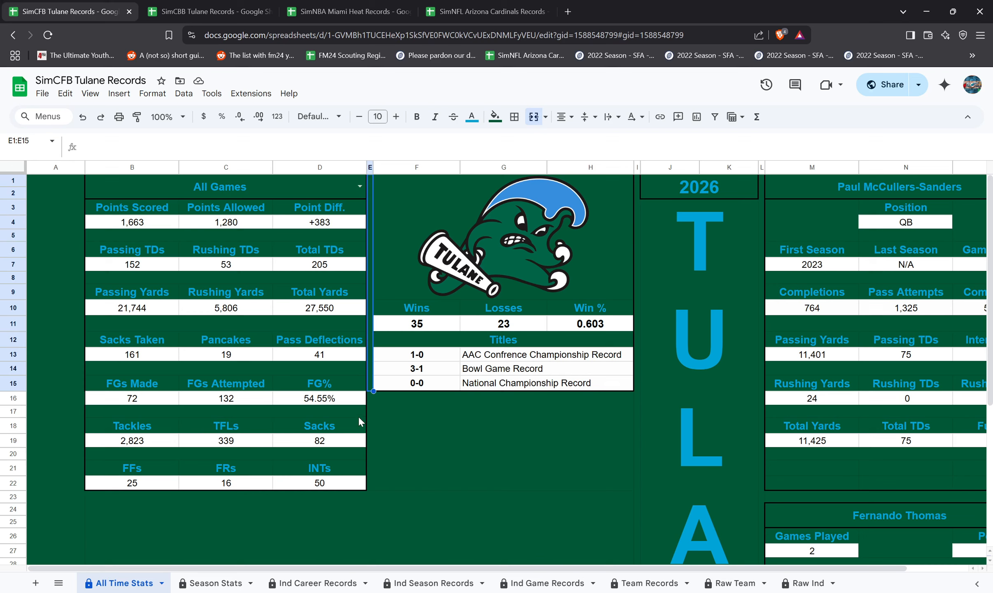
scroll(391, 453, down, 6)
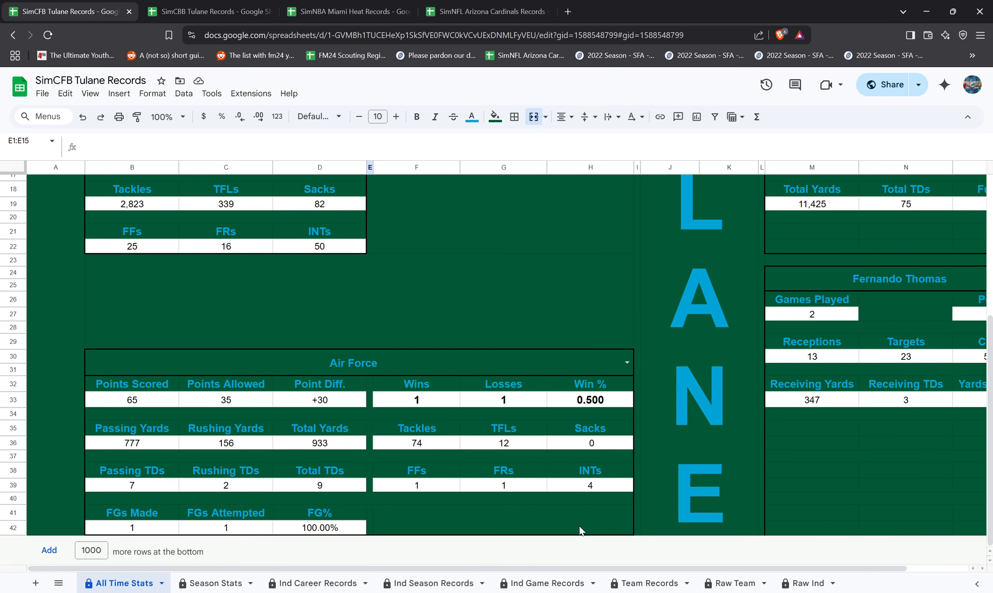
click(750, 487)
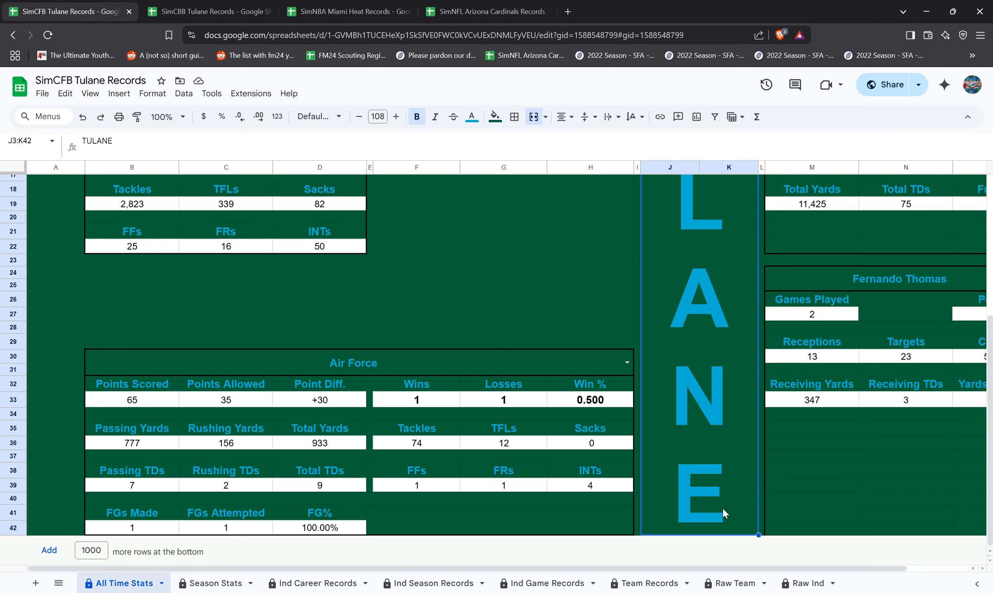
scroll(722, 507, up, 6)
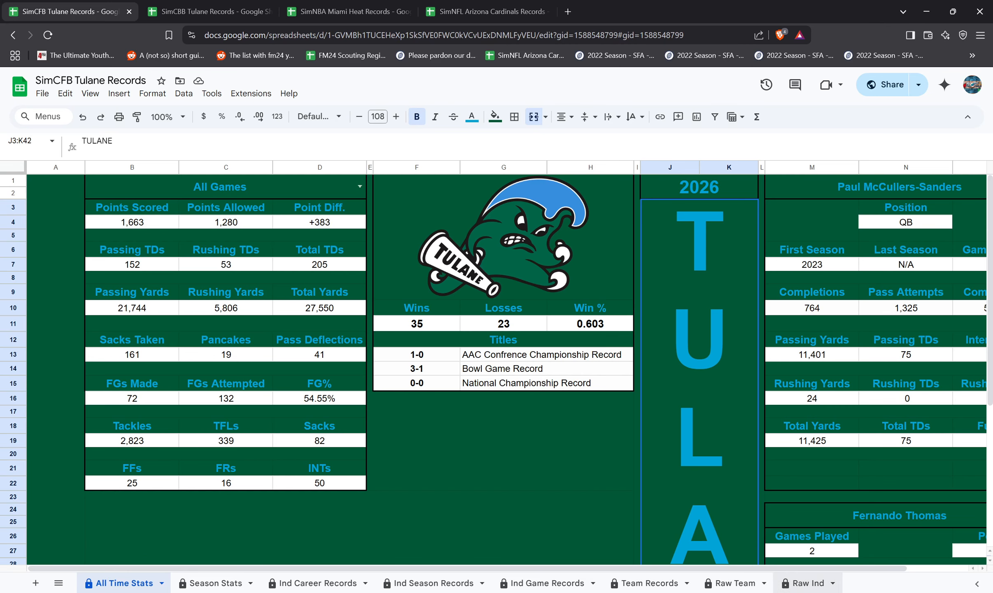
- Check the final 2026 Temple player rows in Raw Ind, finishing back on All Time Stats
click(810, 584)
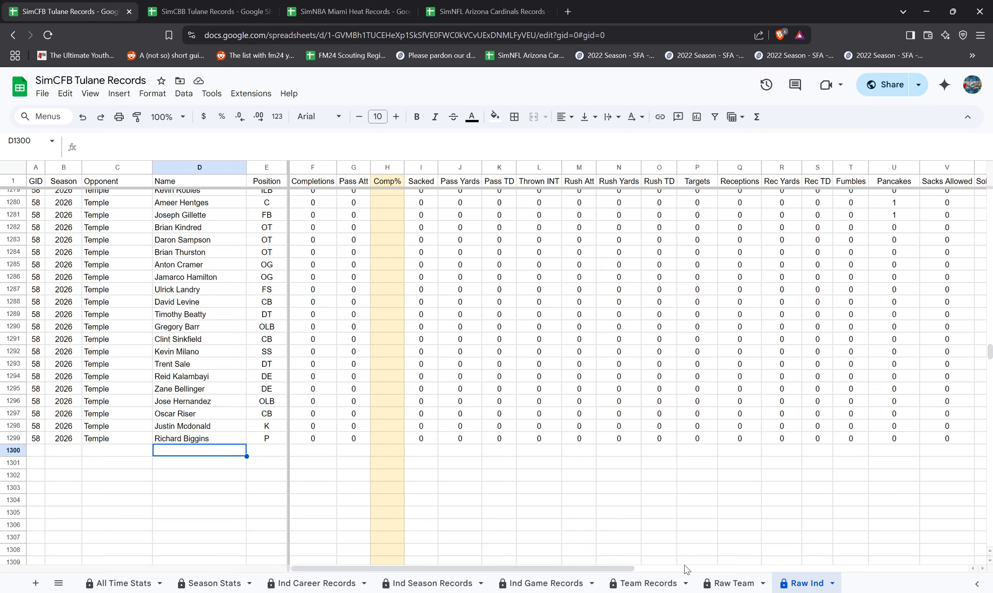
scroll(684, 564, up, 4)
scroll(305, 485, down, 3)
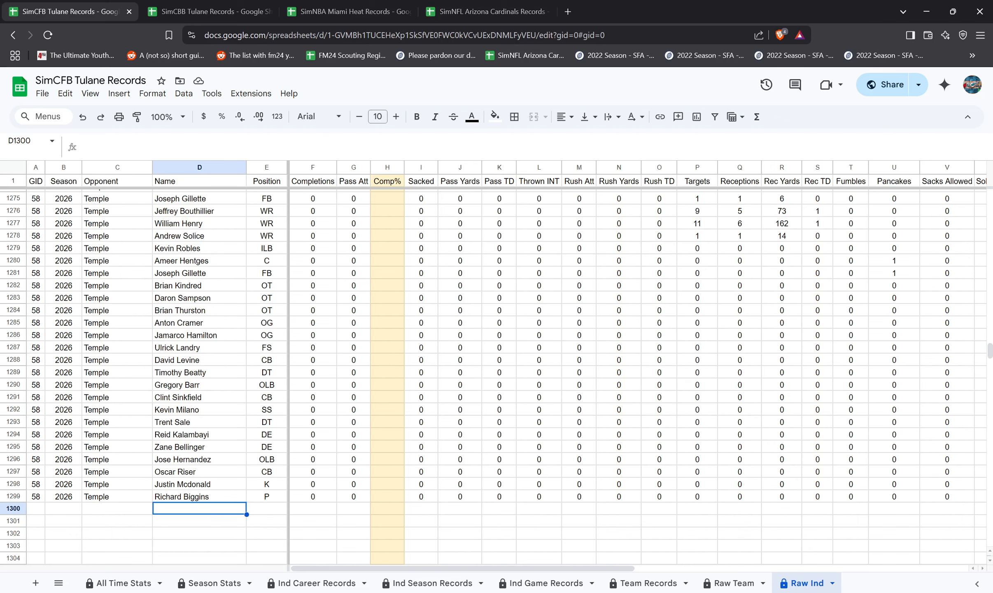
click(123, 582)
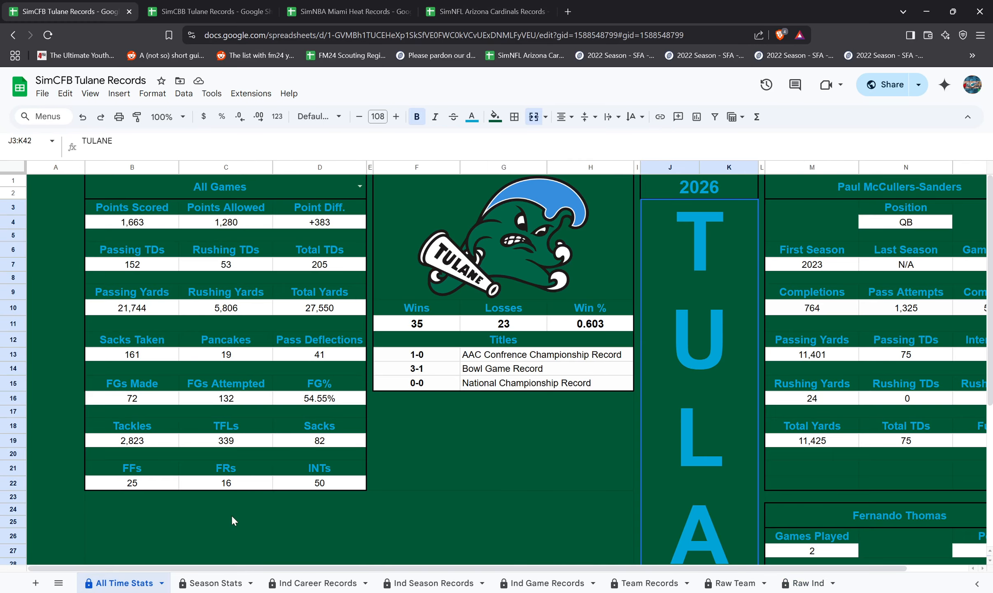